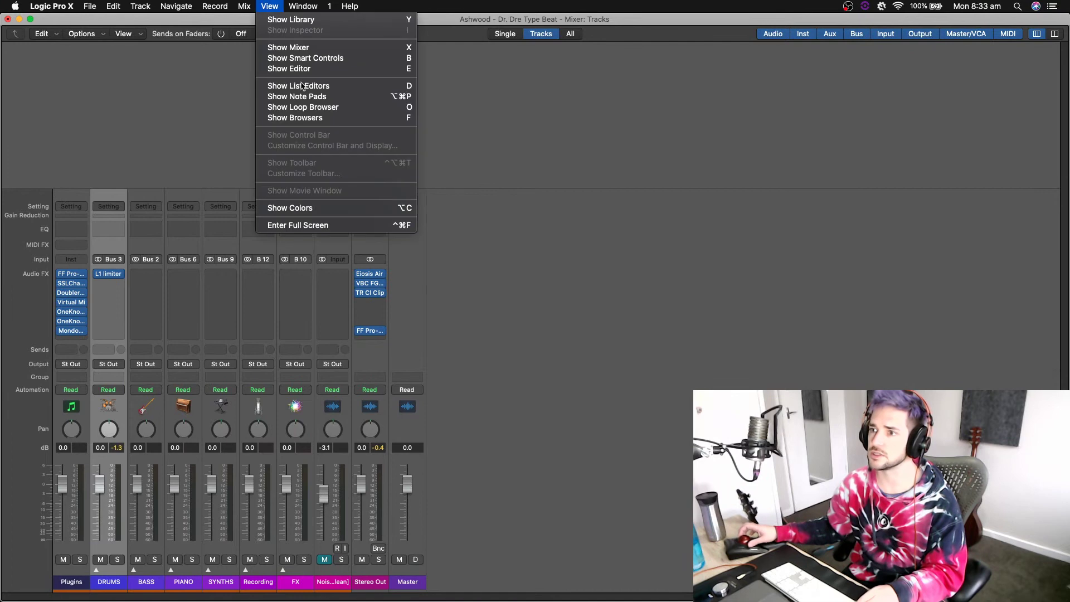
Step: Switch both the mixer window and the tracks window to full screen
left_click(308, 226)
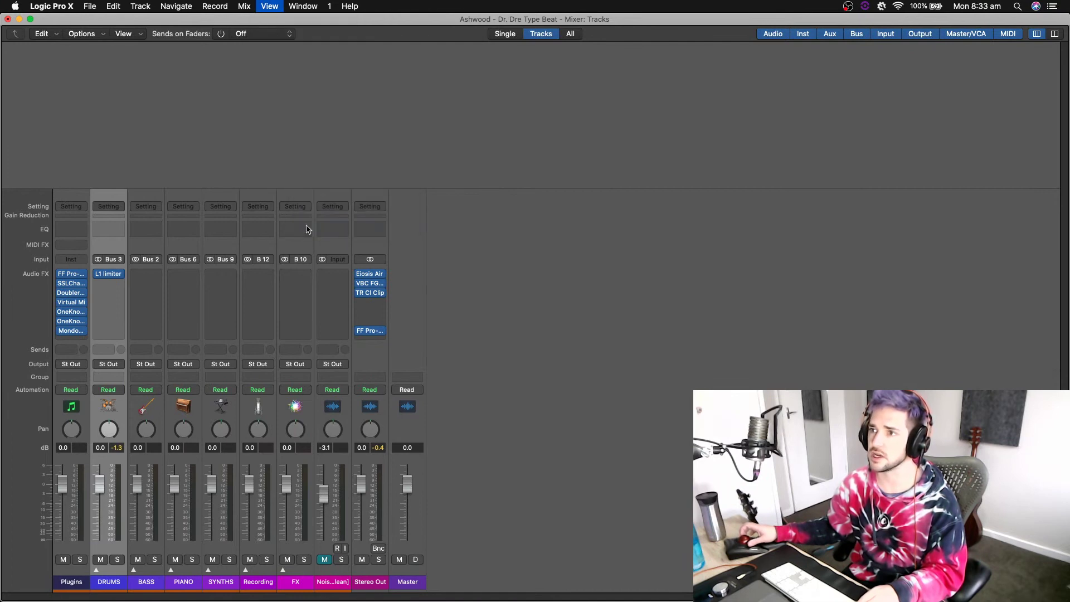
key("ctrl+Left")
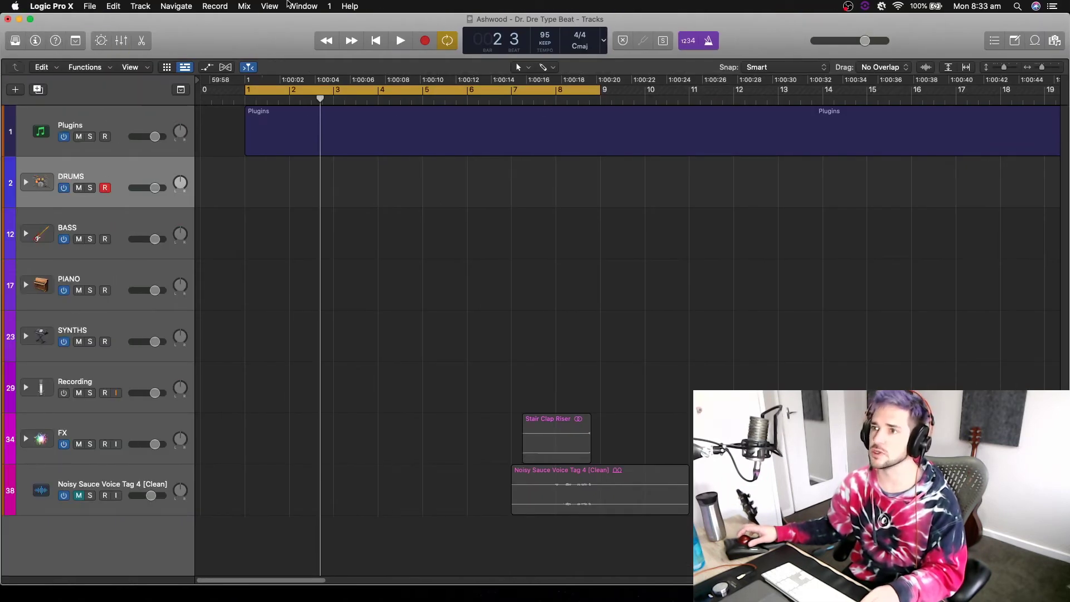
left_click(276, 7)
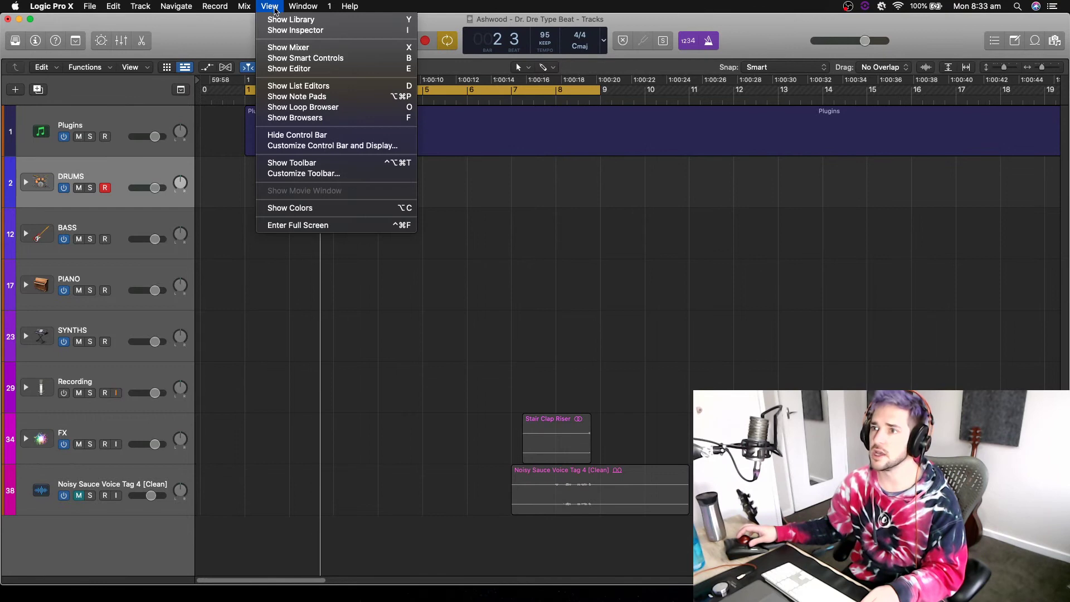
left_click(311, 226)
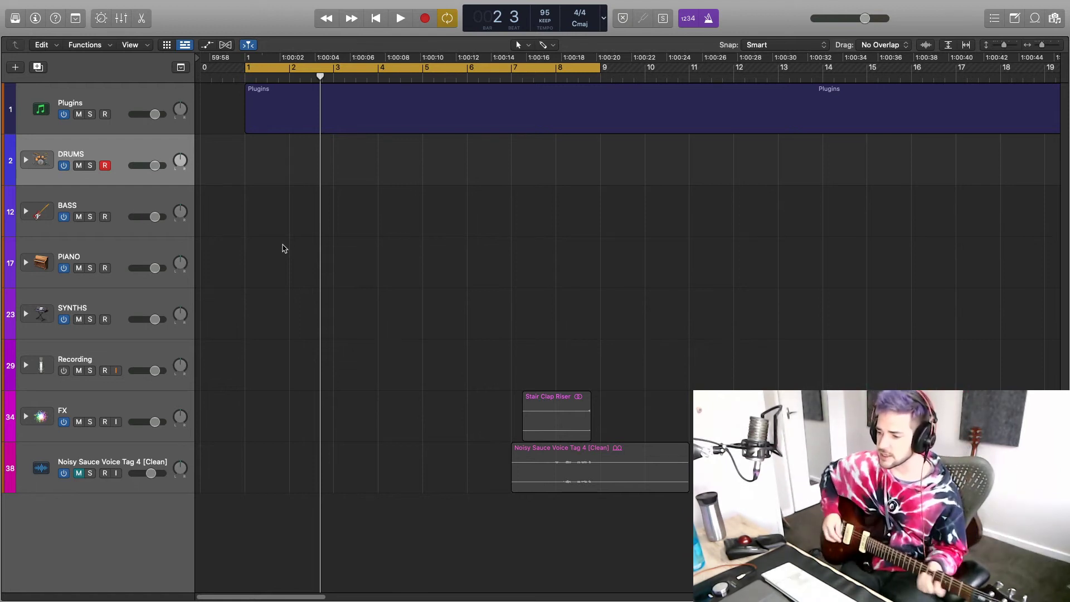
Step: Select the Guitar 1 track inside the Recording stack and set the project tempo to 90 during playback
left_click(27, 366)
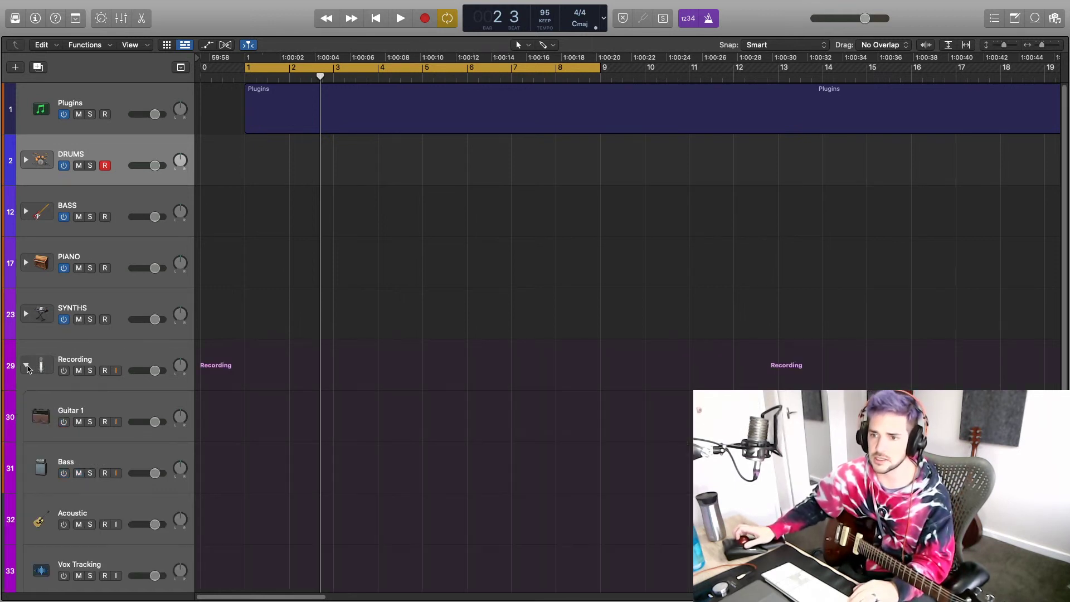
left_click(94, 405)
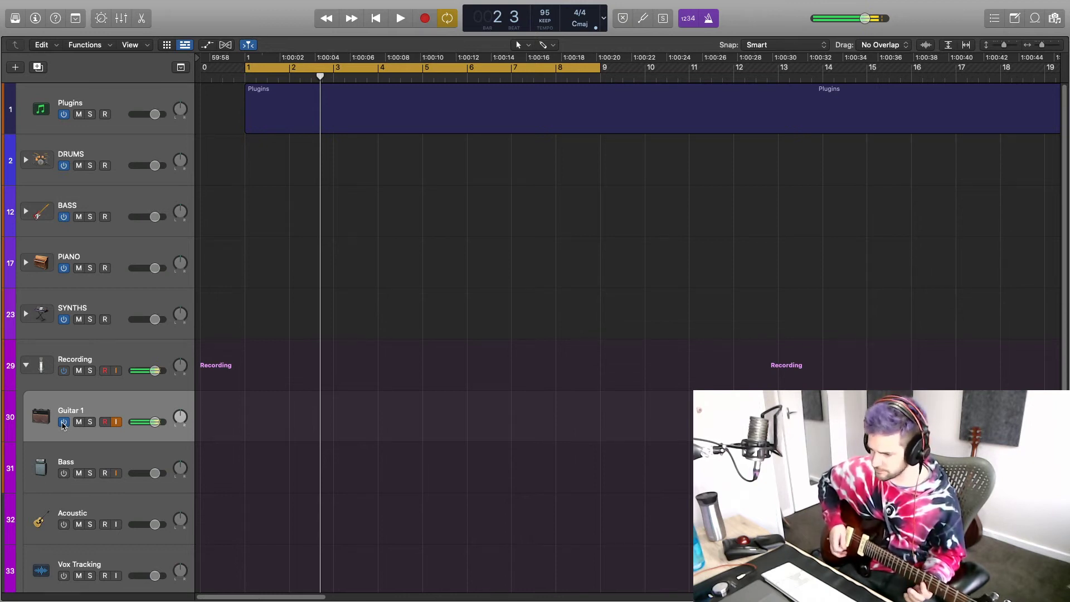
key("space")
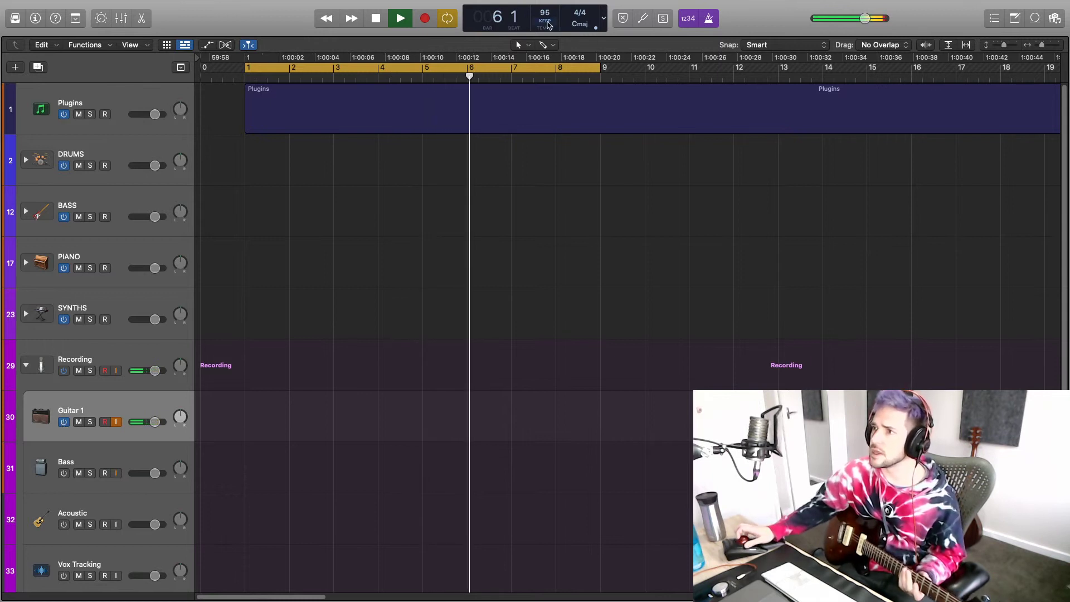
left_click_drag(545, 13, 547, 23)
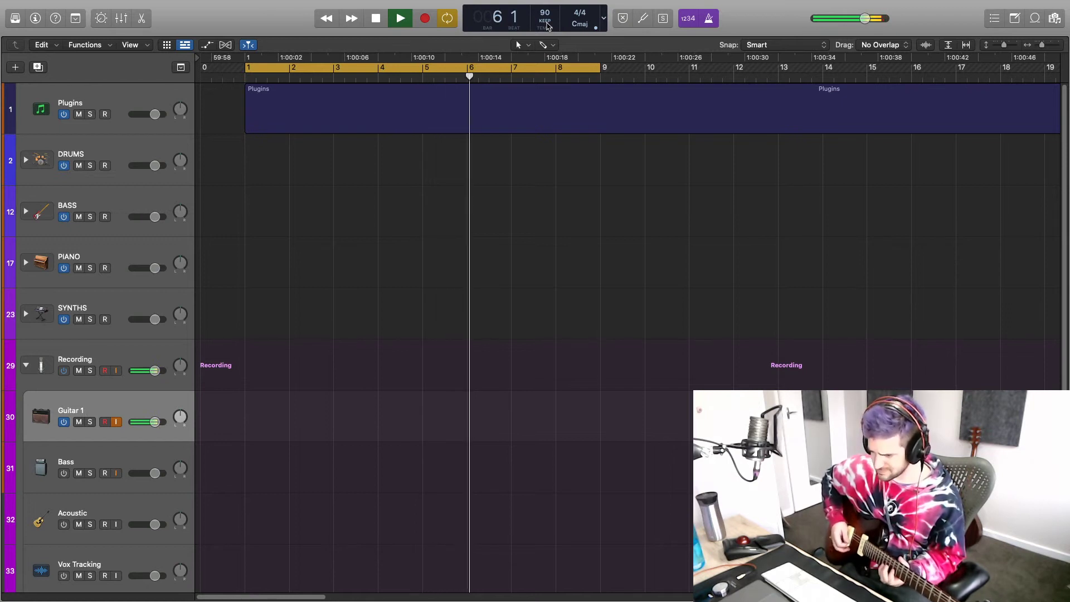
key("space")
key("r")
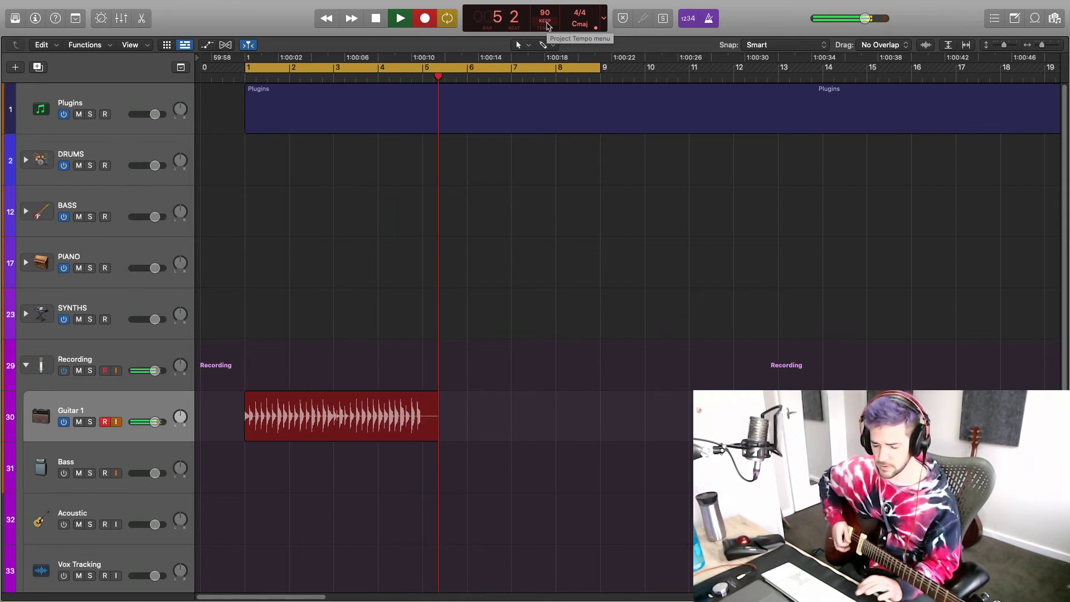
key("space")
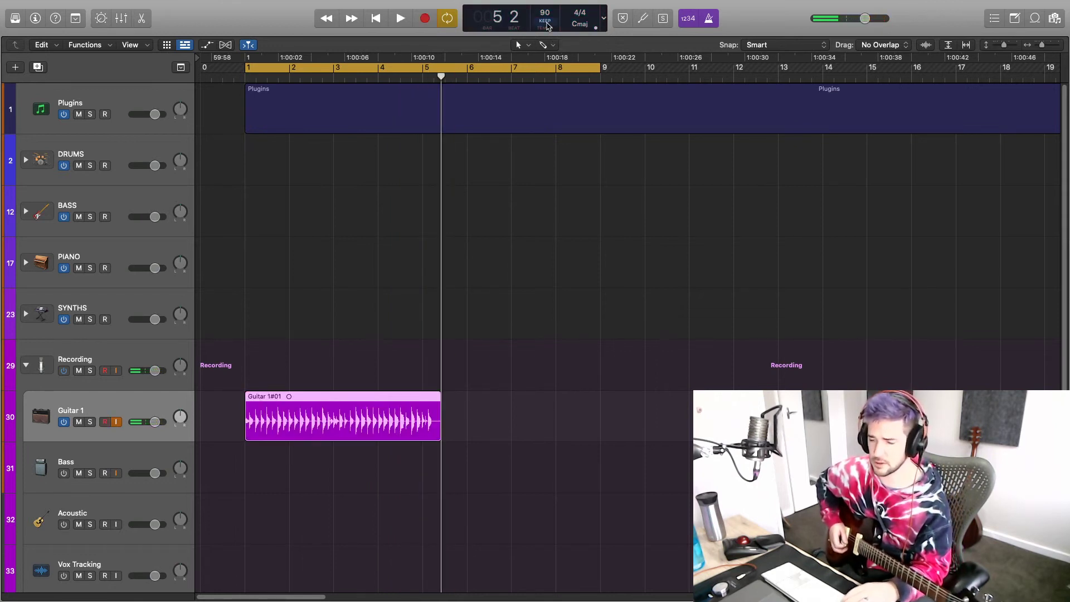
key("Return")
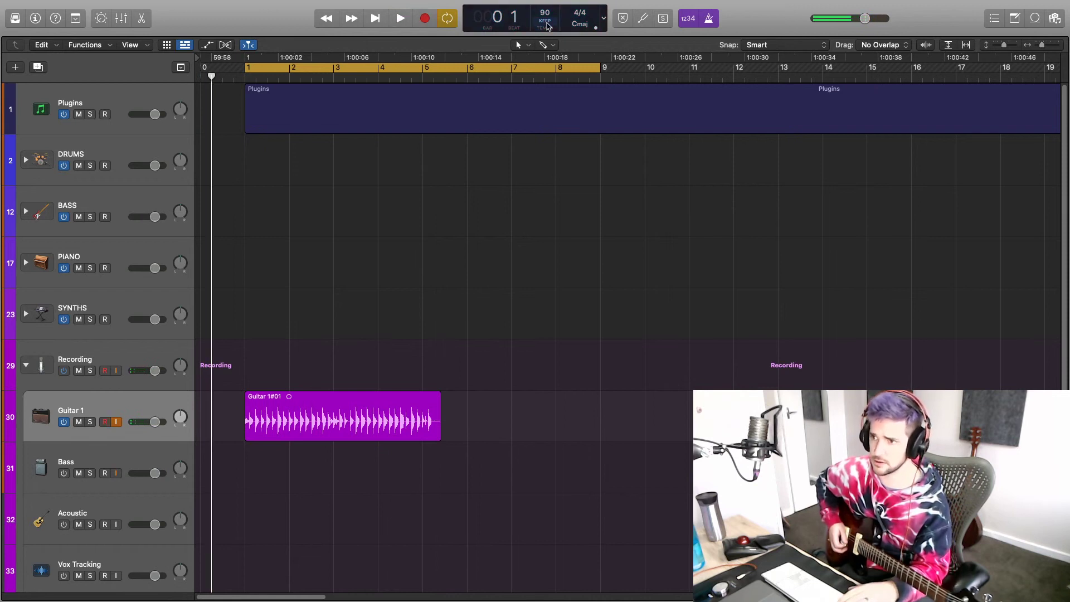
key("r")
key("space")
key("super+z")
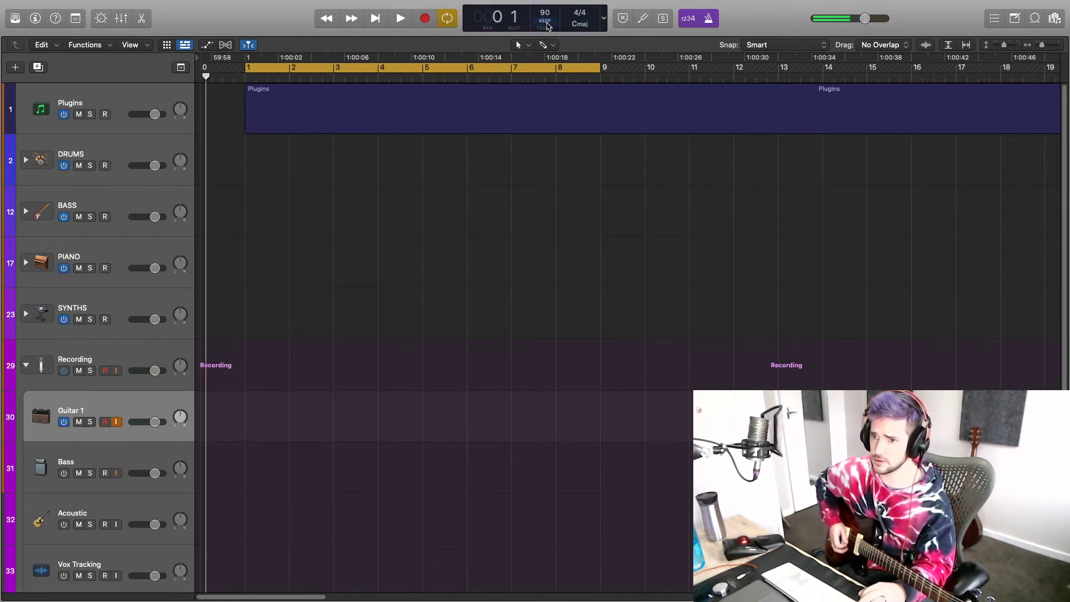
key("r")
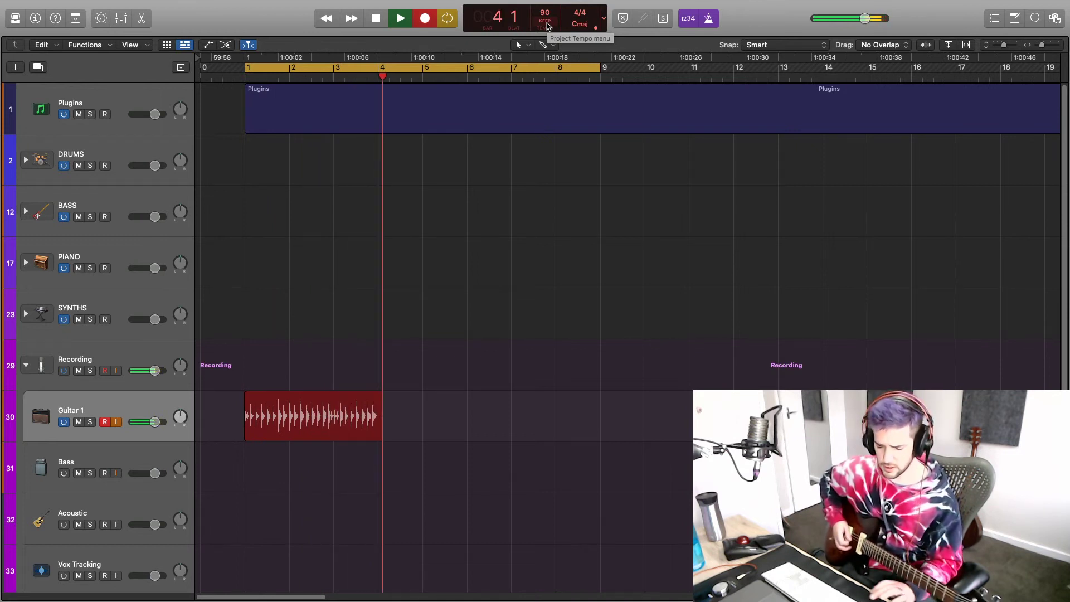
key("space")
key("super+z")
key("Return")
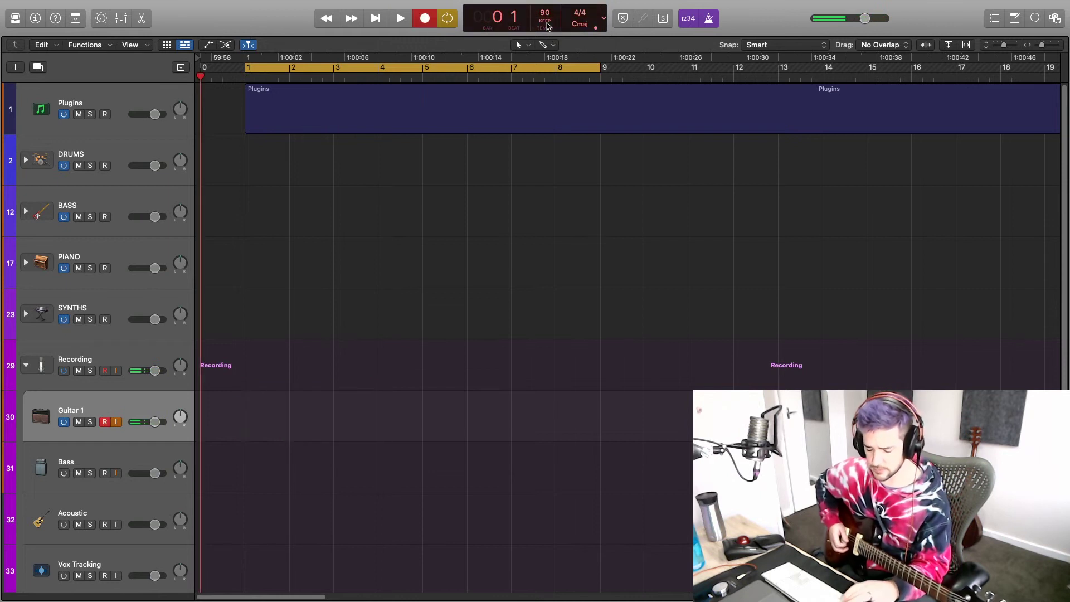
key("space")
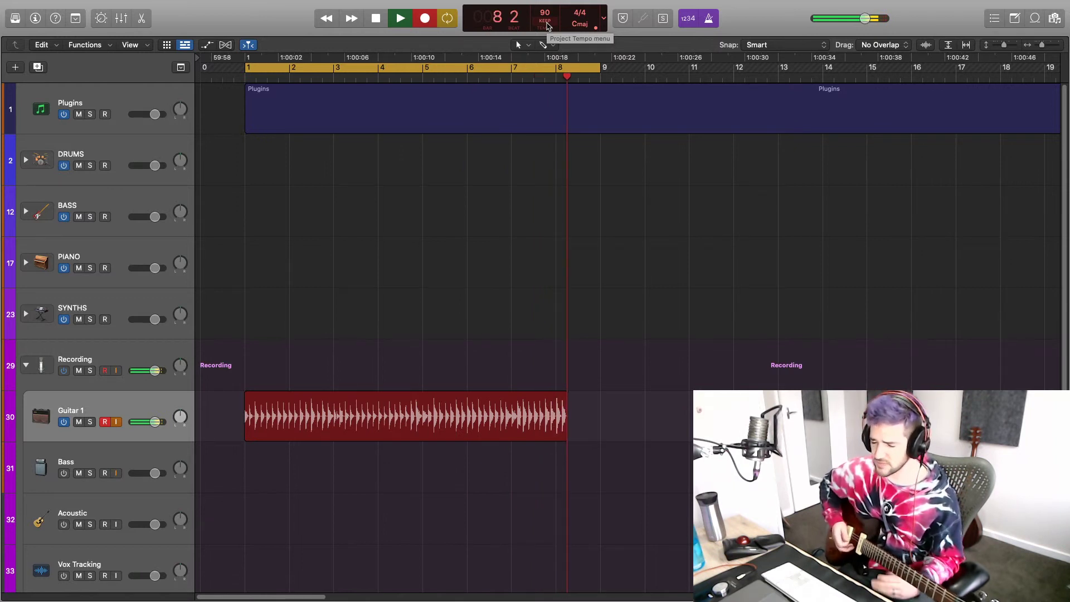
key("space")
key("super+z")
key("Return")
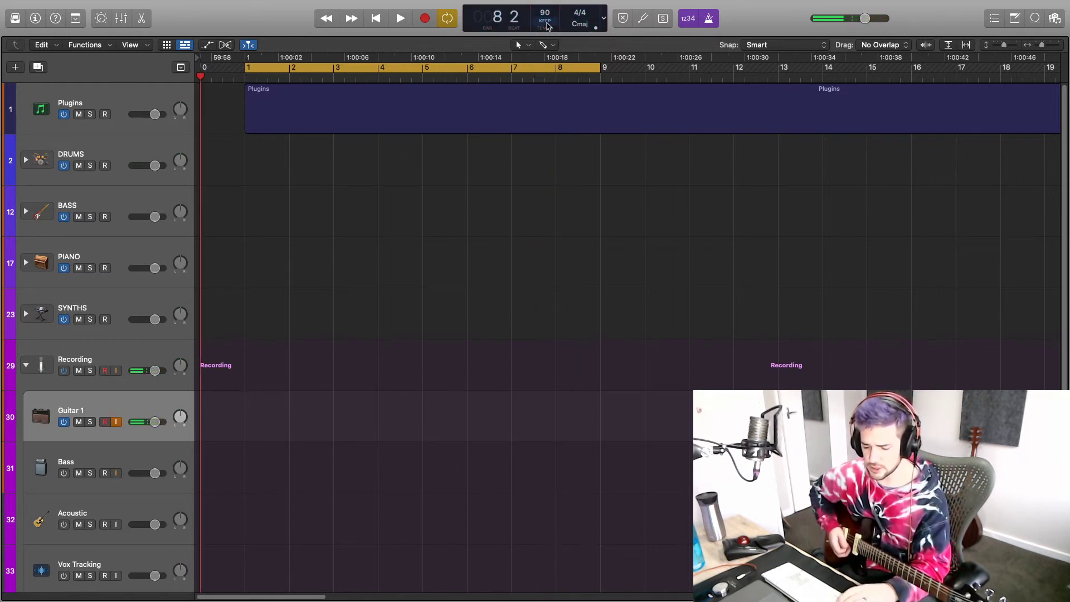
Step: Record an eight-bar guitar take on the Guitar 1 track from bar 1 and show the inspector
key("r")
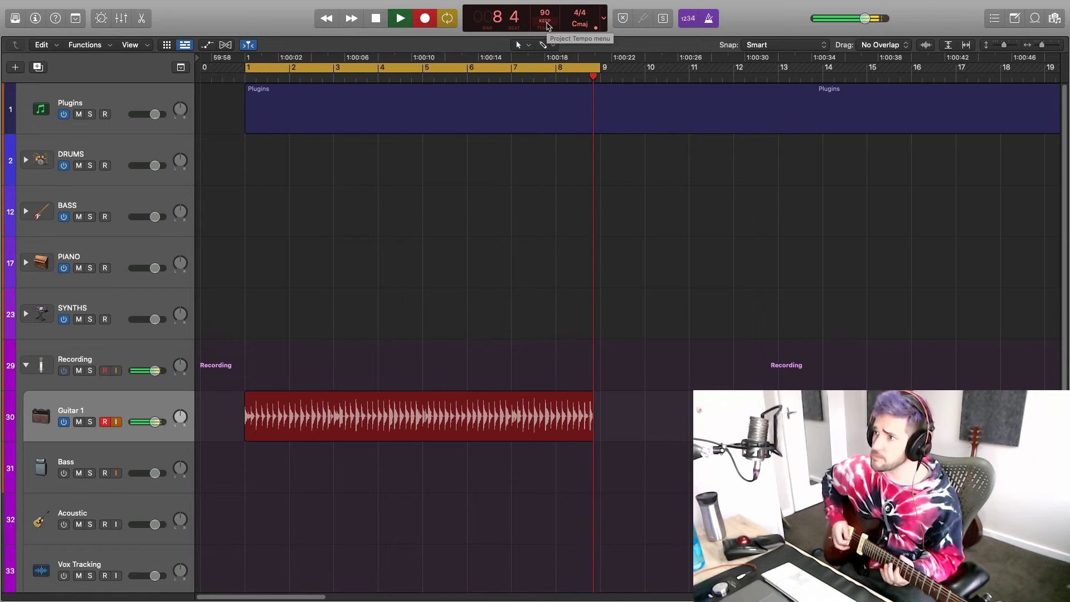
key("space")
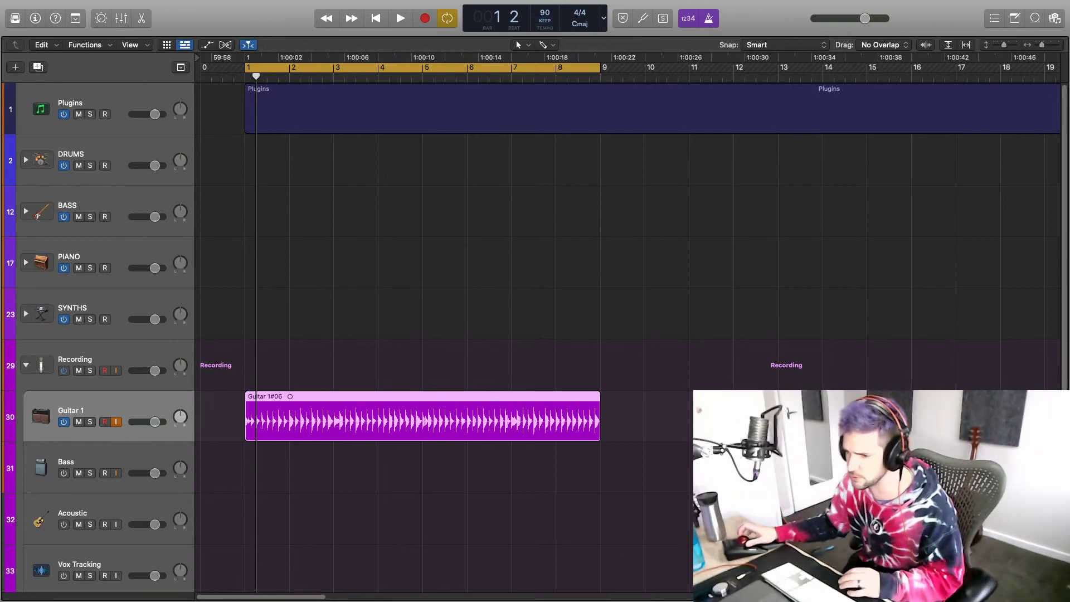
key("i")
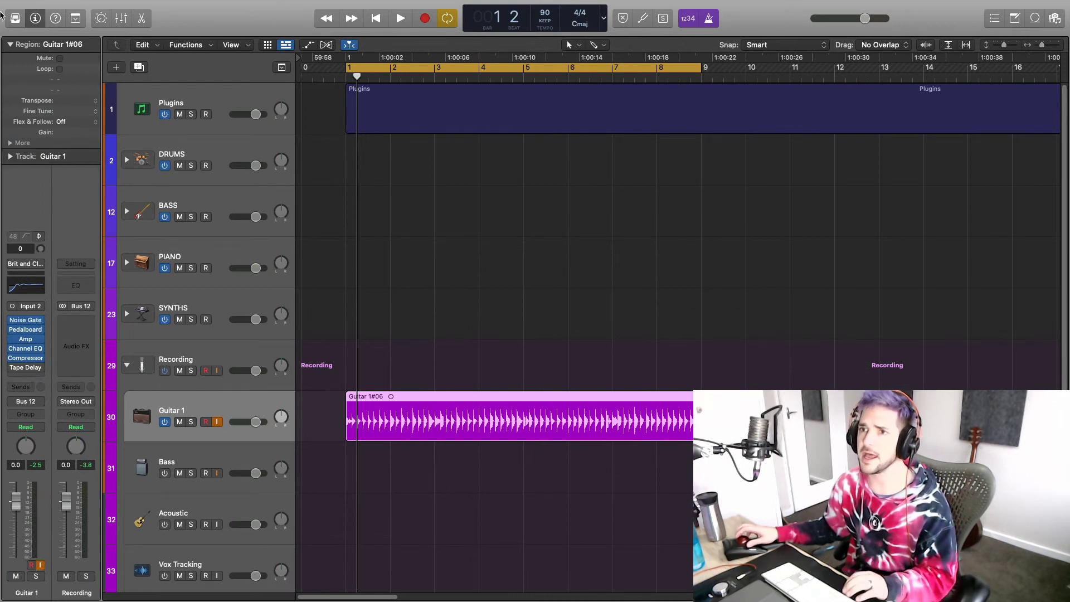
Step: Set the audio I/O buffer size to 1024 samples, apply the change and close the preferences
mouse_move(141, 4)
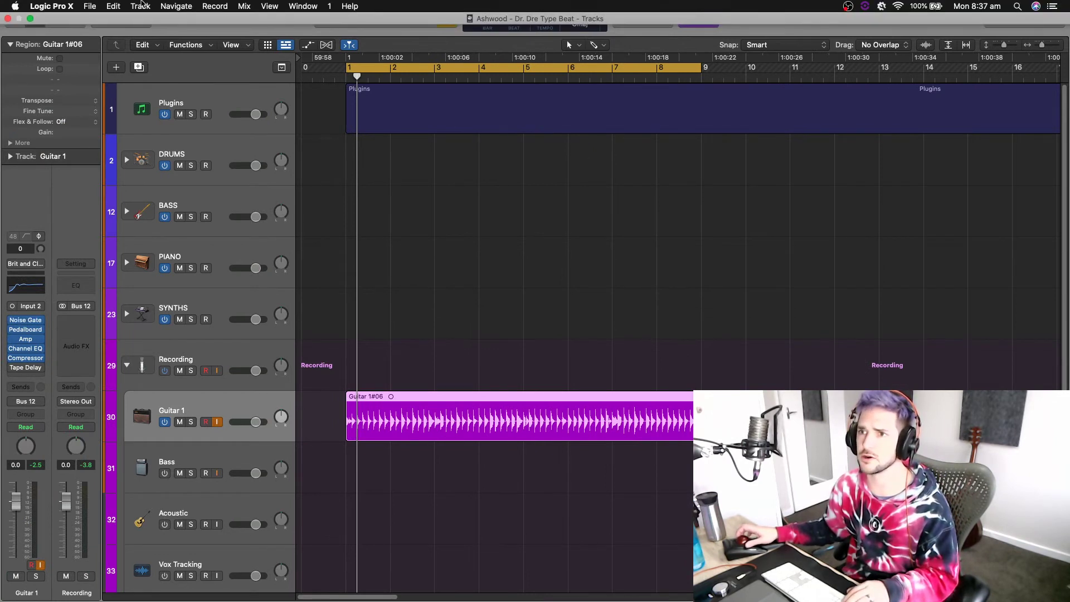
left_click(90, 6)
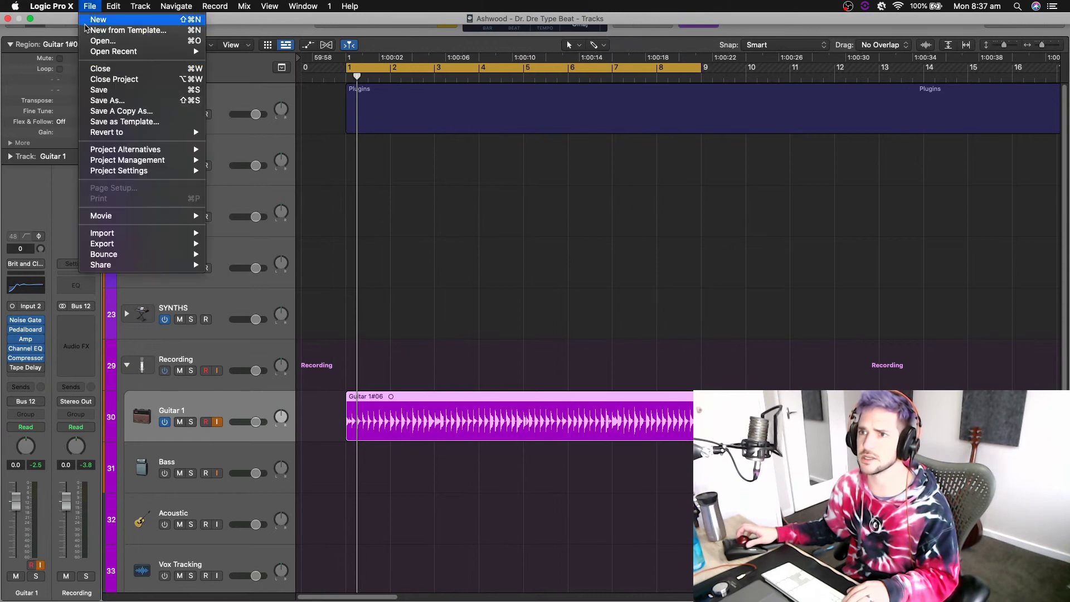
mouse_move(51, 6)
mouse_move(100, 38)
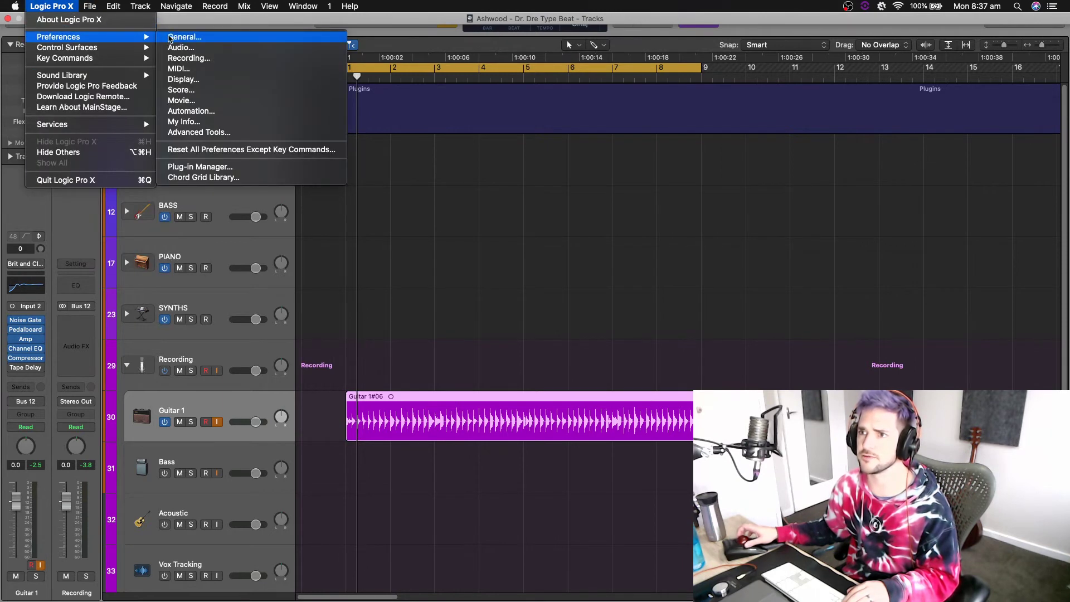
left_click(183, 48)
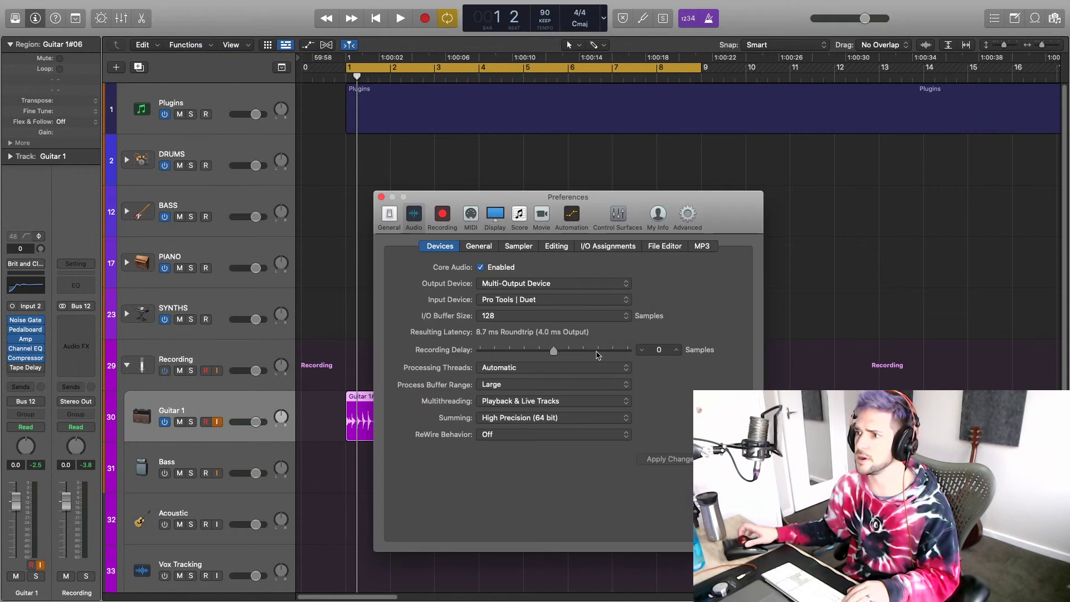
left_click(546, 317)
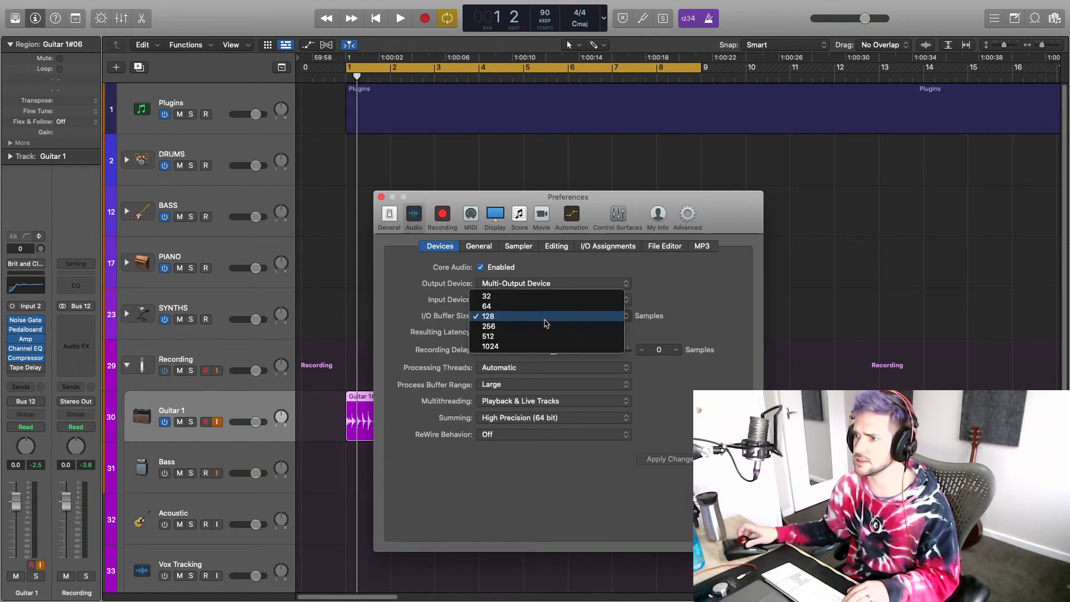
left_click(539, 346)
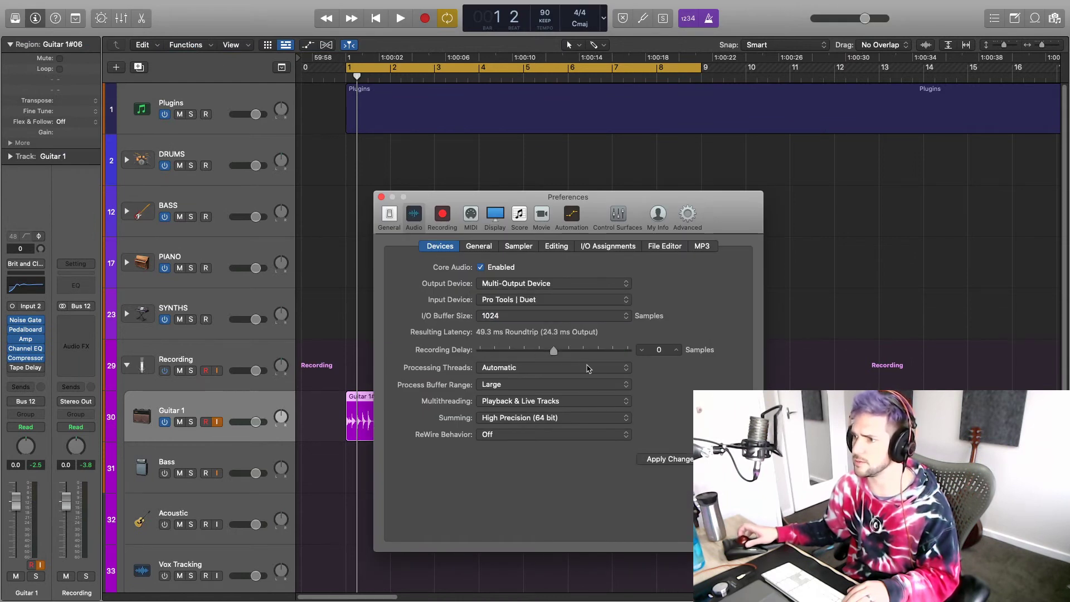
left_click(672, 465)
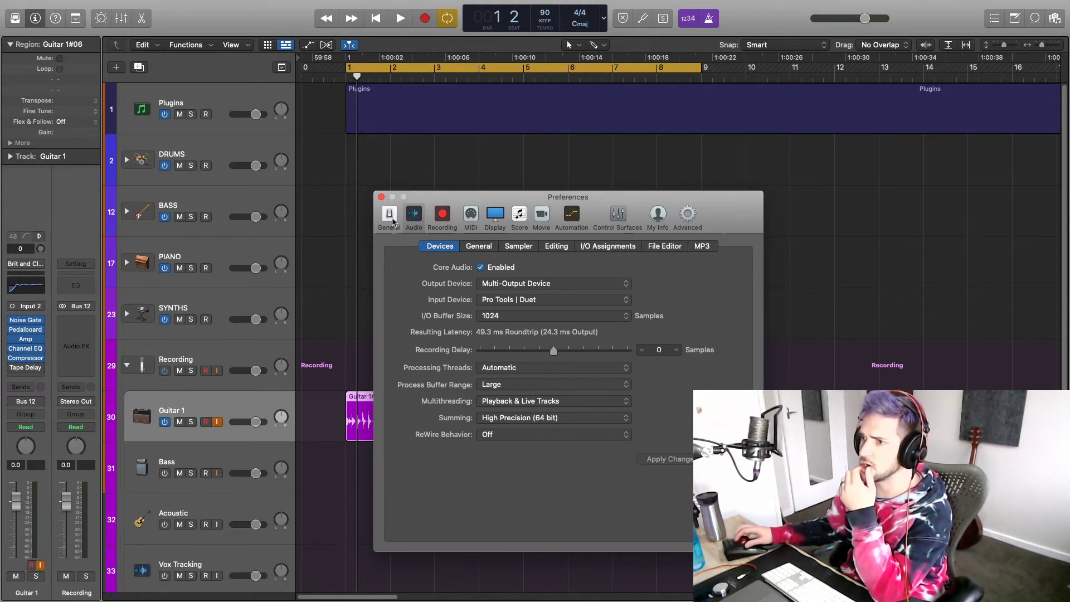
left_click(381, 197)
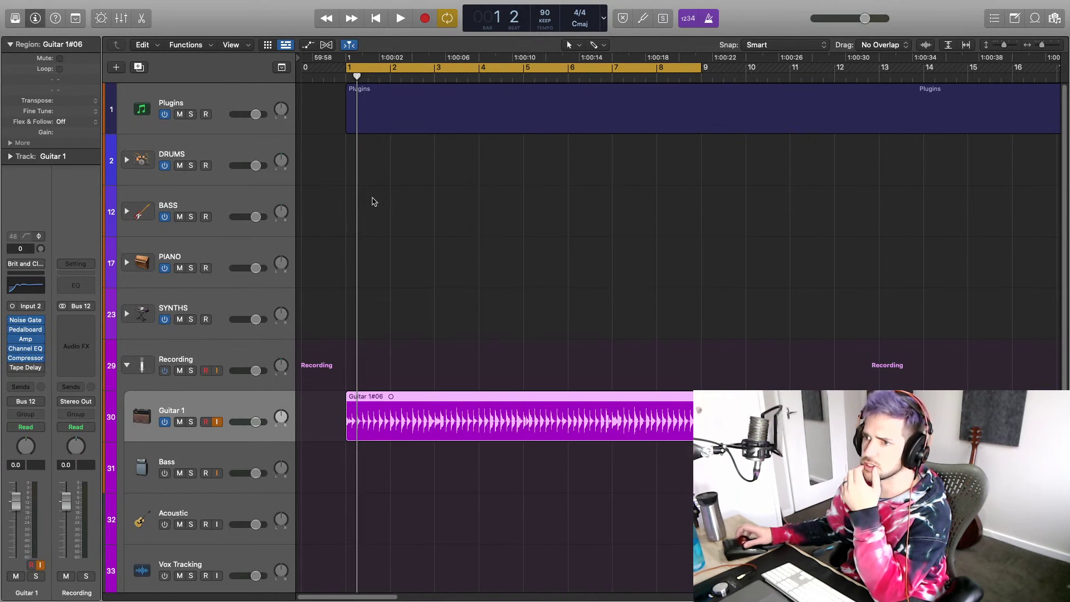
left_click(210, 150)
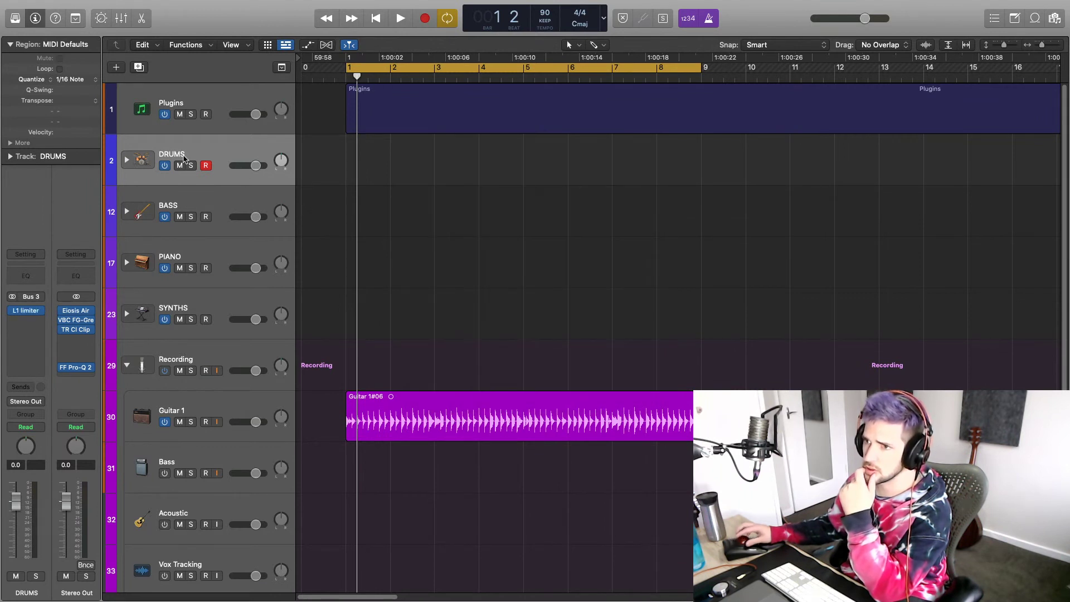
key("Down")
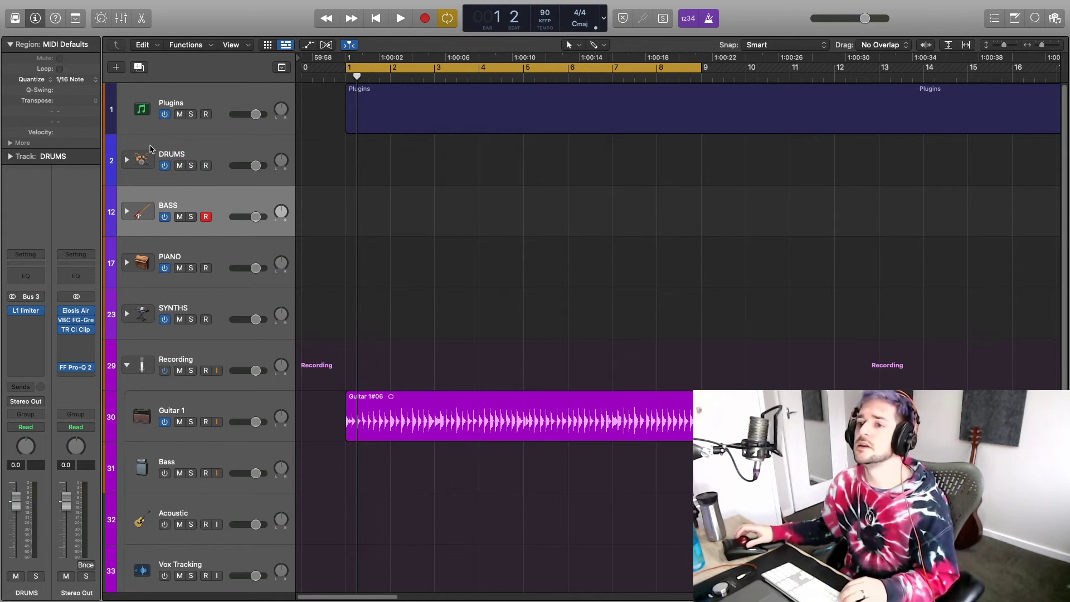
Step: Enable Flex on the Guitar 1 track inside the Recording stack and set its mode to Flex Time - Polyphonic
scroll(173, 260, "down", 3)
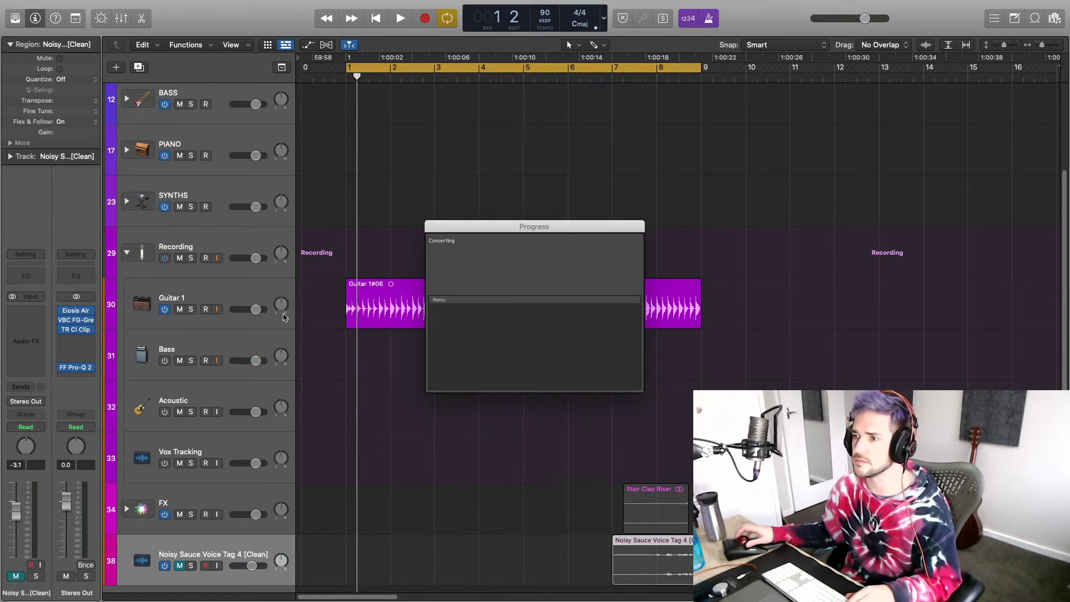
scroll(283, 317, "down", 2)
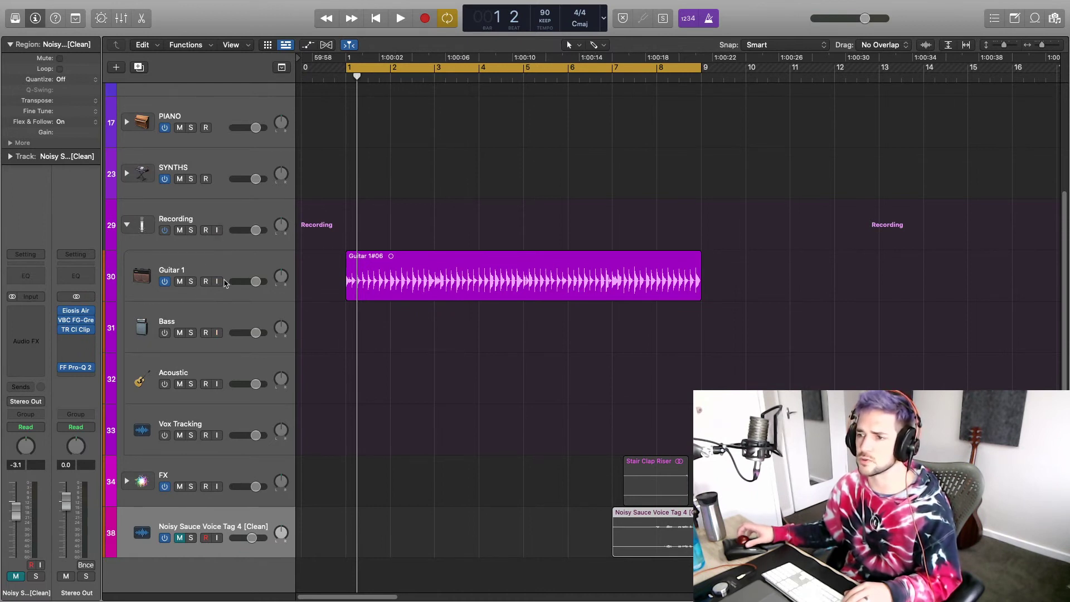
left_click(221, 260)
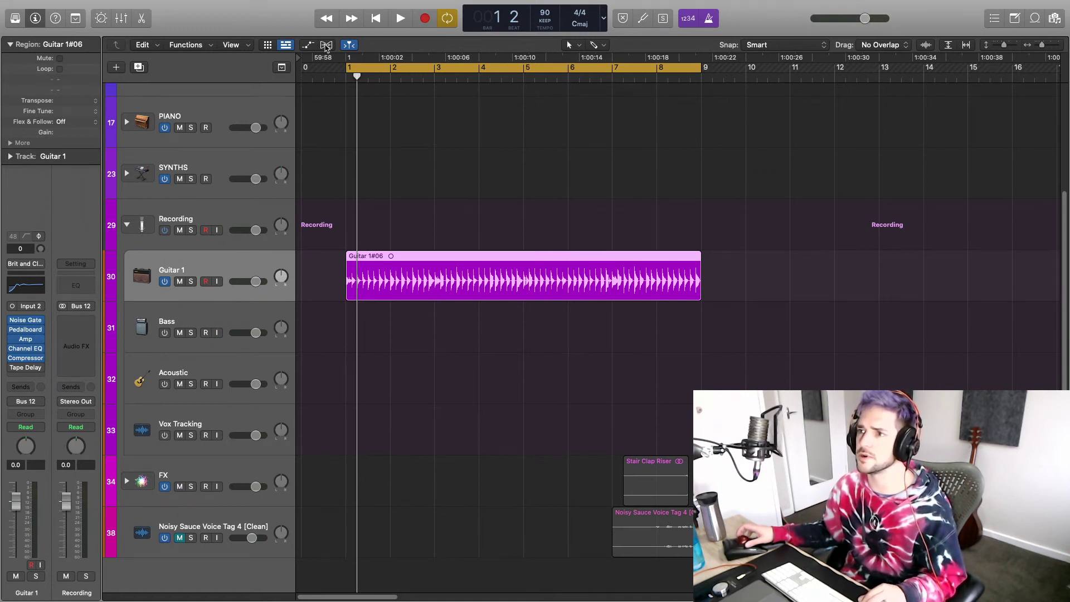
left_click(326, 45)
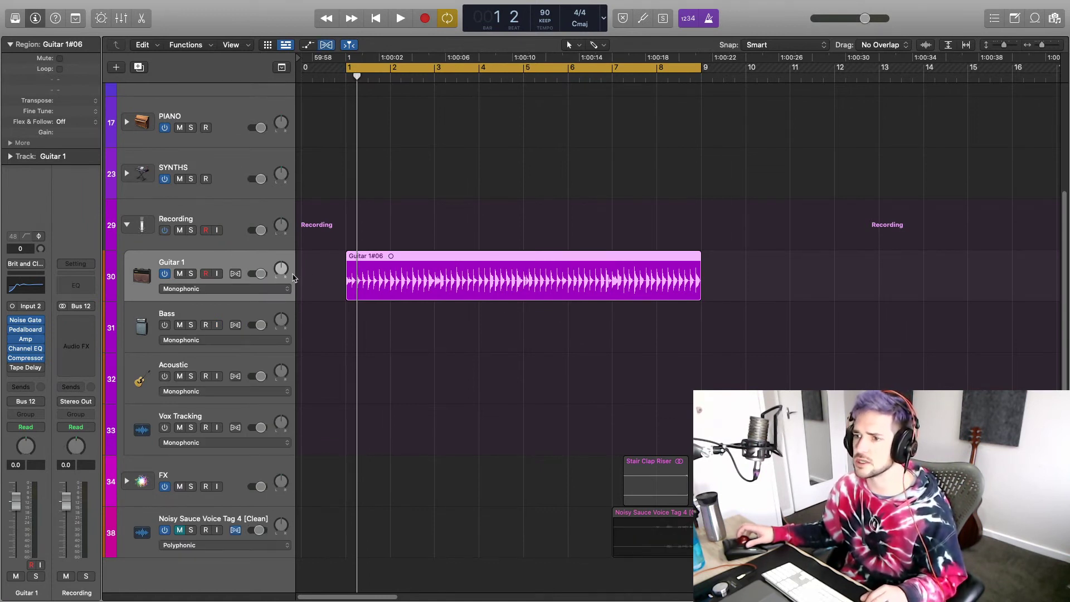
left_click(236, 274)
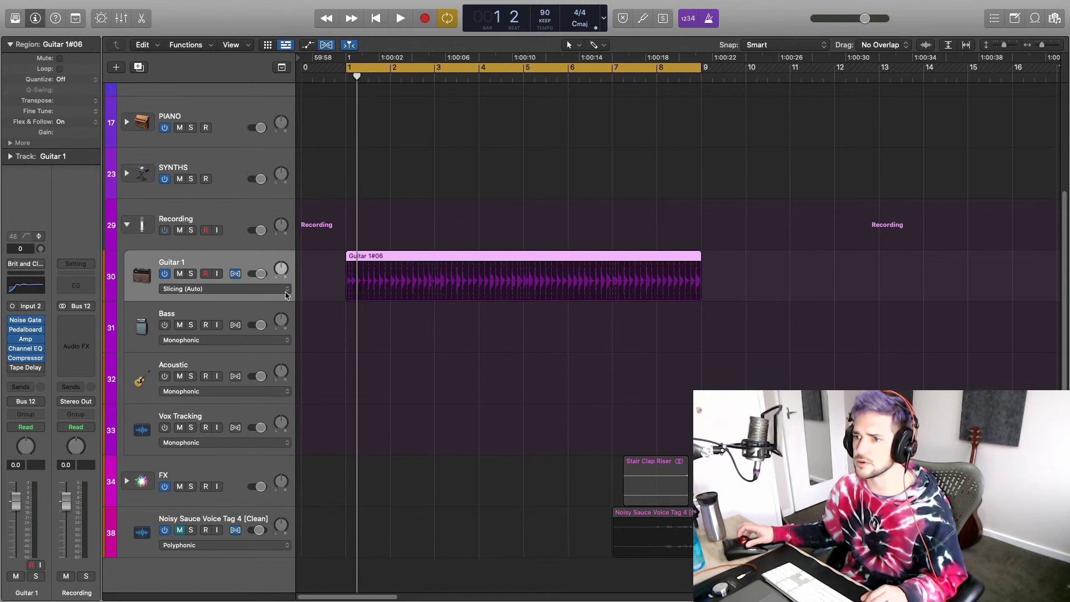
left_click(277, 292)
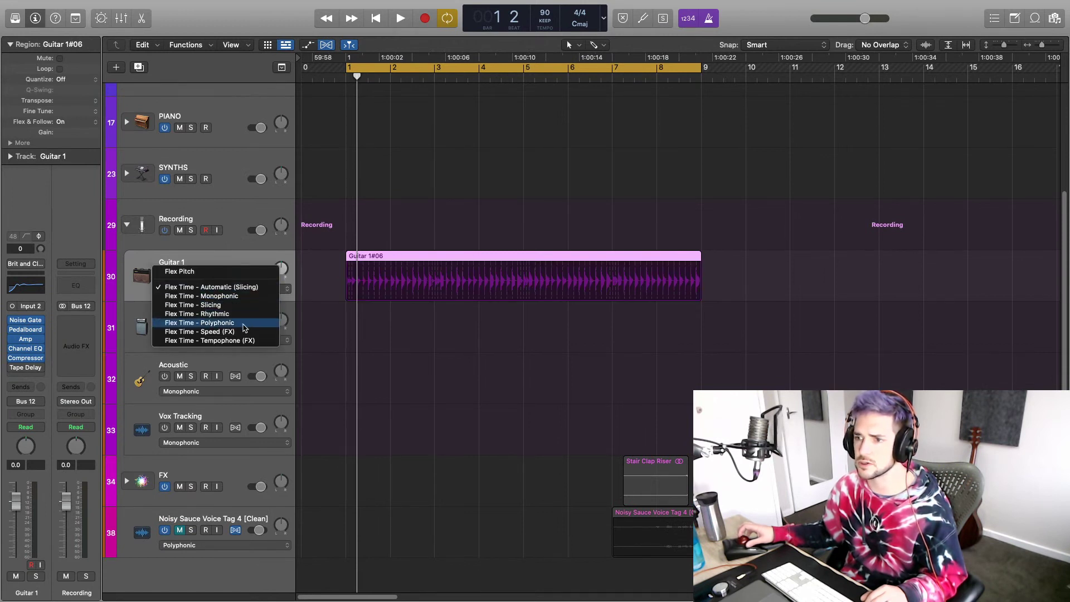
left_click(248, 322)
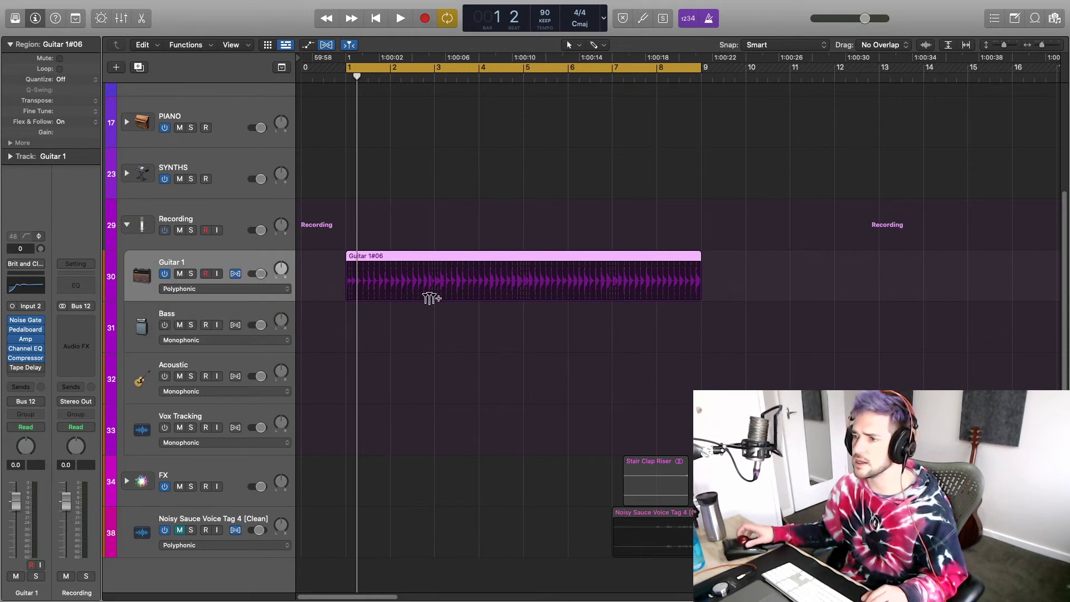
Step: Extend the Guitar 1 region slightly before bar 1 and past bar 9, and quantize it to 1/16 notes
key("z")
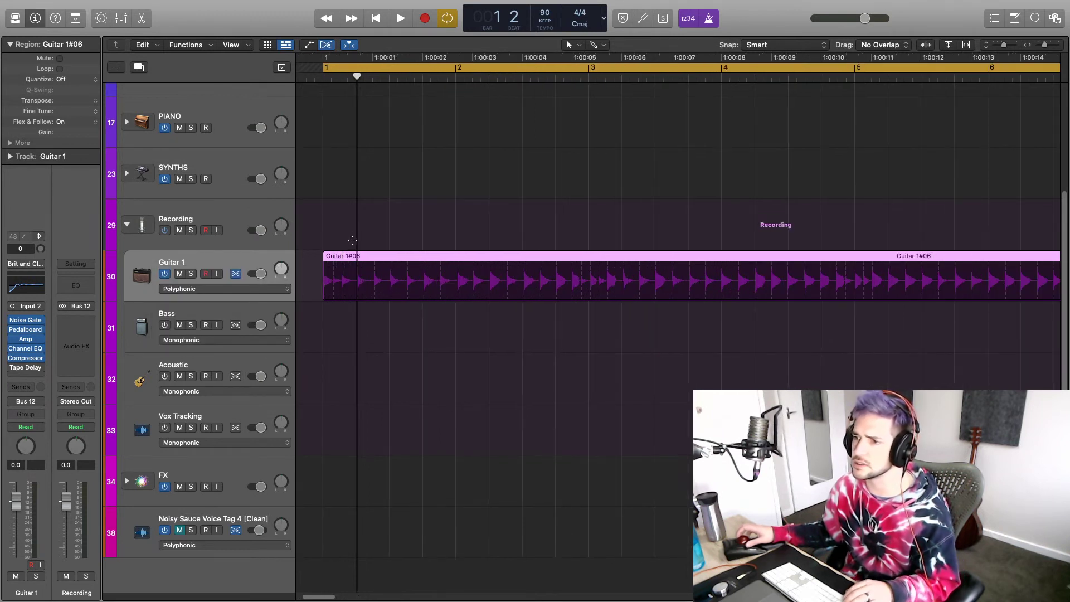
left_click_drag(325, 295, 315, 297)
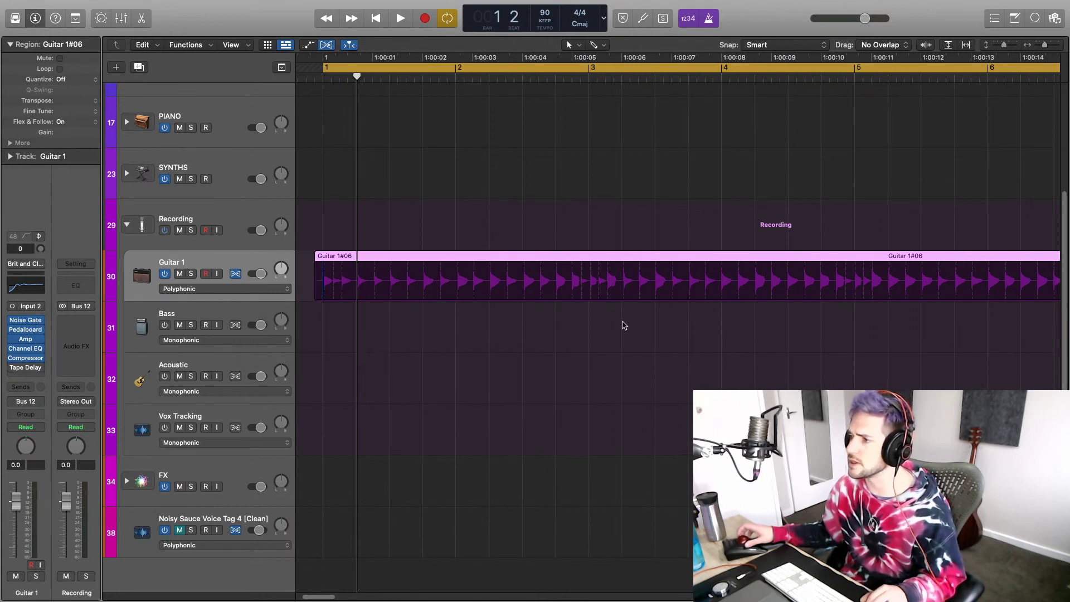
key("z")
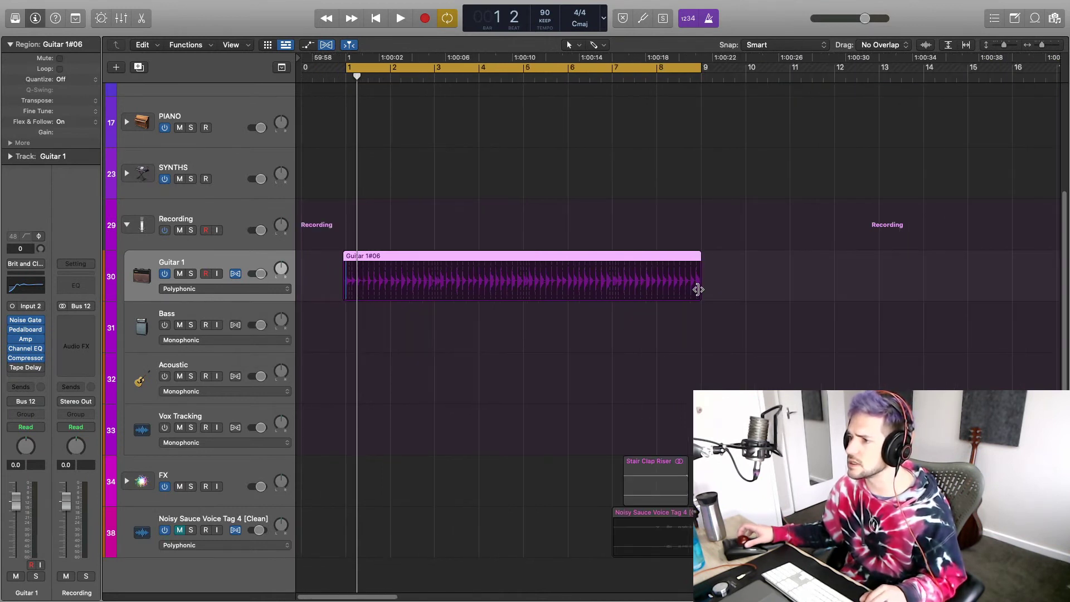
left_click_drag(697, 290, 706, 291)
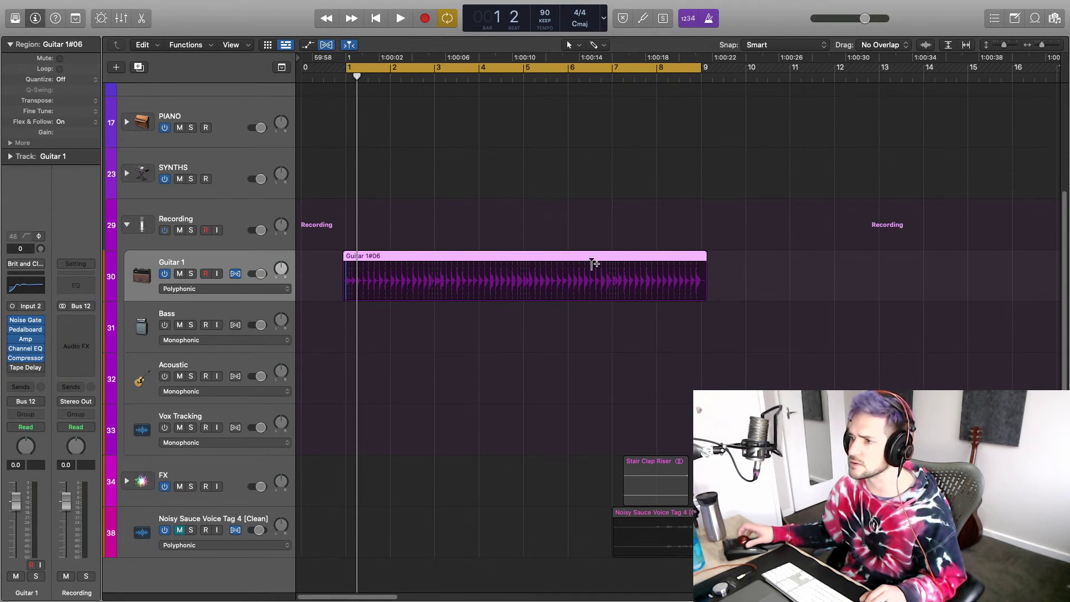
key("z")
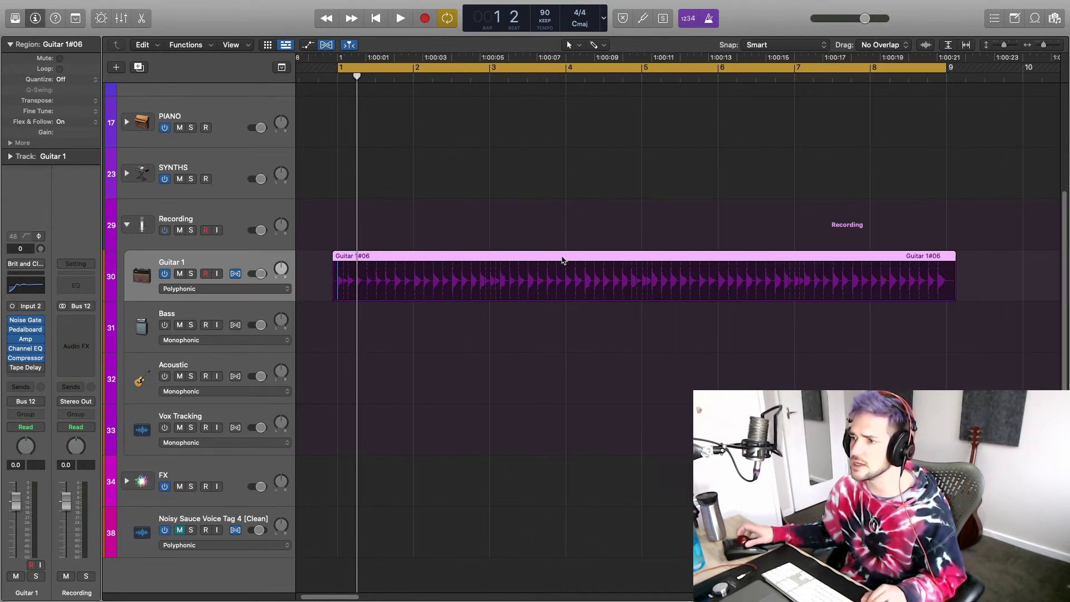
key("q")
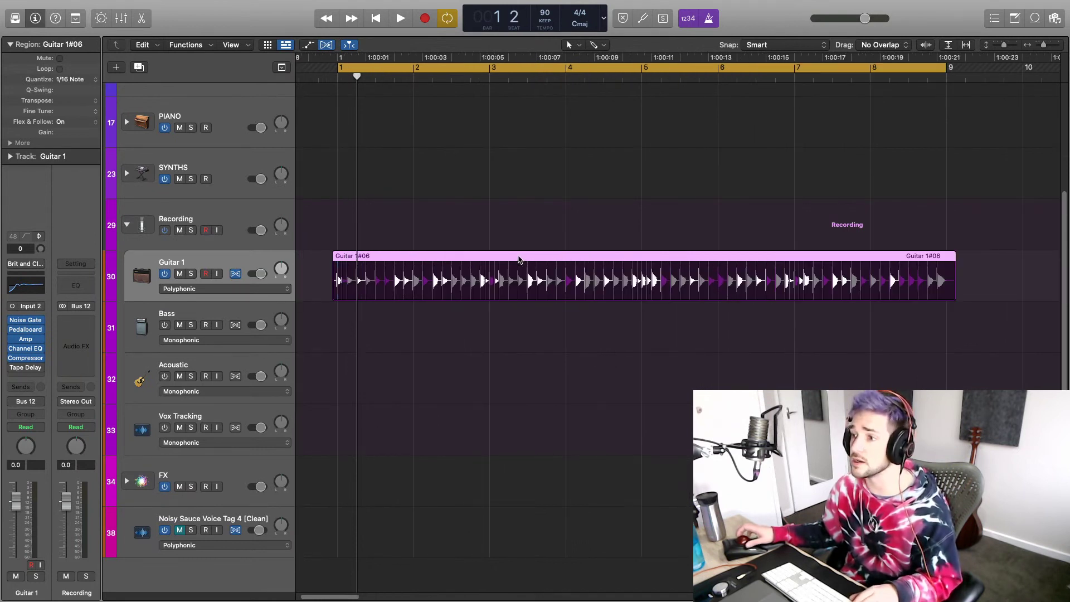
Step: Examine how the quantized guitar notes line up with the grid
key("super+Right")
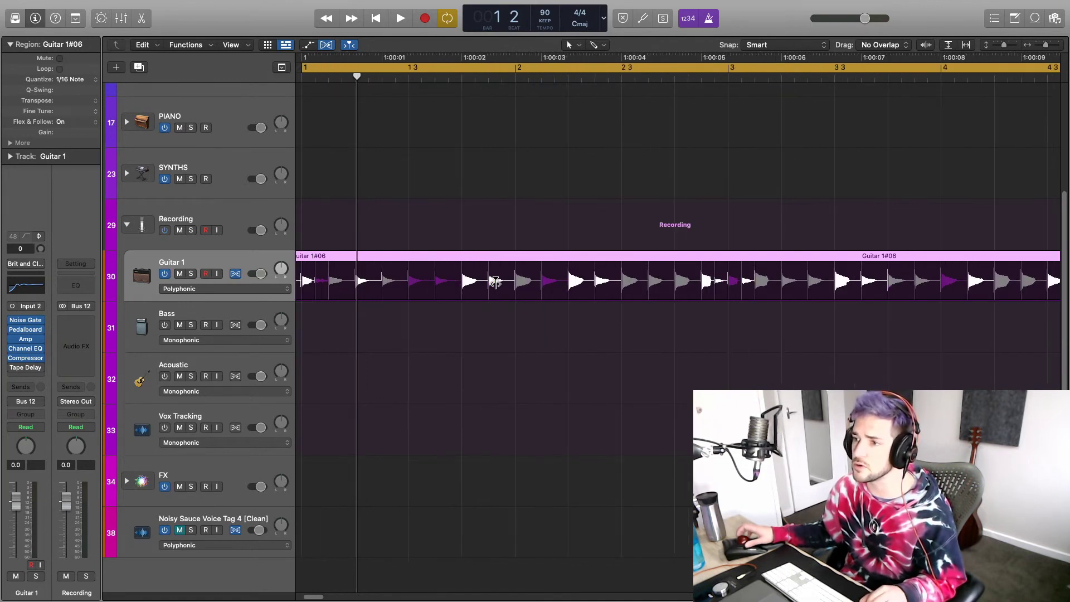
key("super+Right")
key("super+Right")
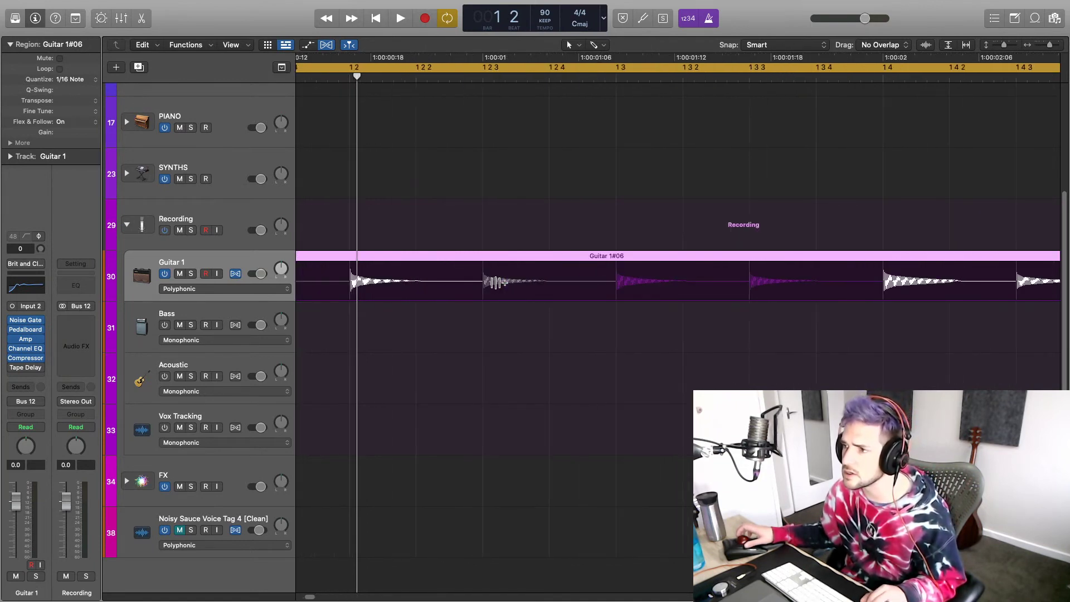
key("super+Left")
key("super+Left")
key("super+Left")
key("super+Left")
key("super+Left")
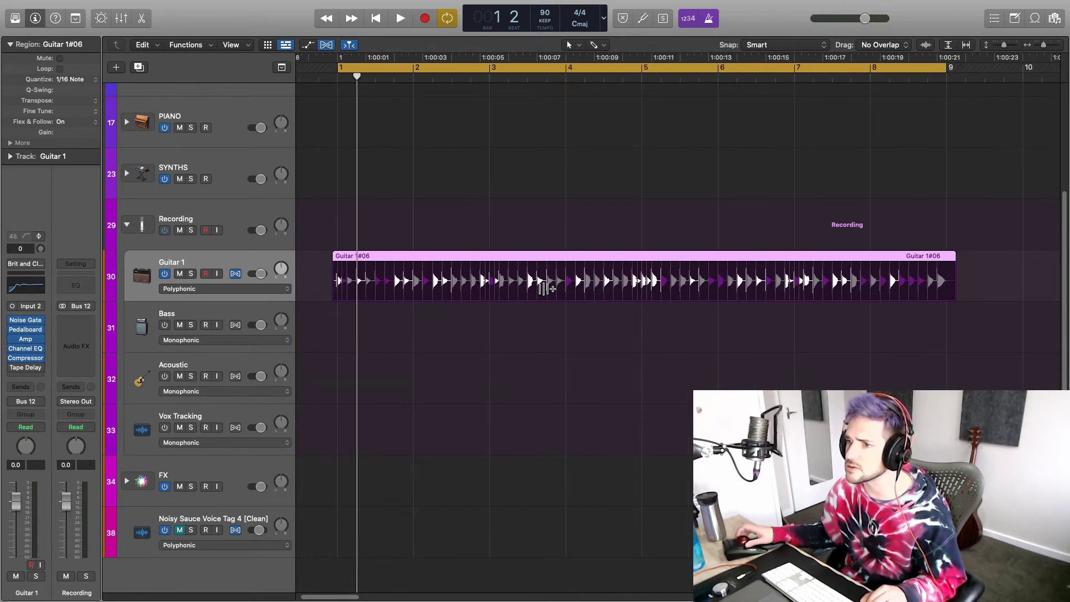
Step: Move the playhead to bar 1, inspect the start of the first guitar note and play back the loop
key("space")
key("space")
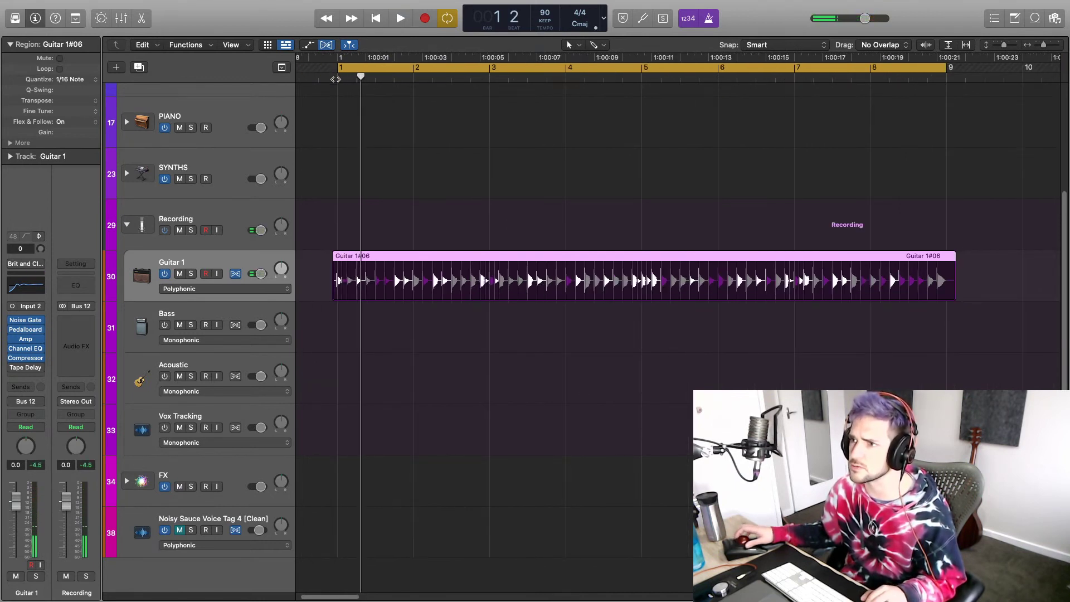
left_click(336, 79)
key("super+Right")
key("super+Right")
key("super+Right")
key("super+Right")
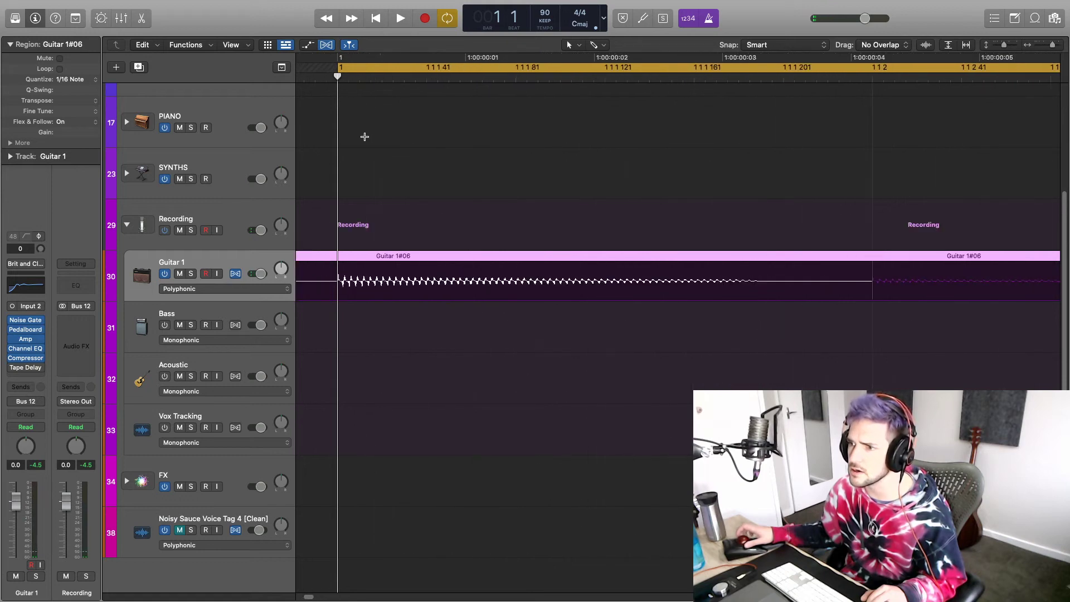
key("super+Left")
key("super+Left")
key("super+Left")
key("super+Left")
key("super+Left")
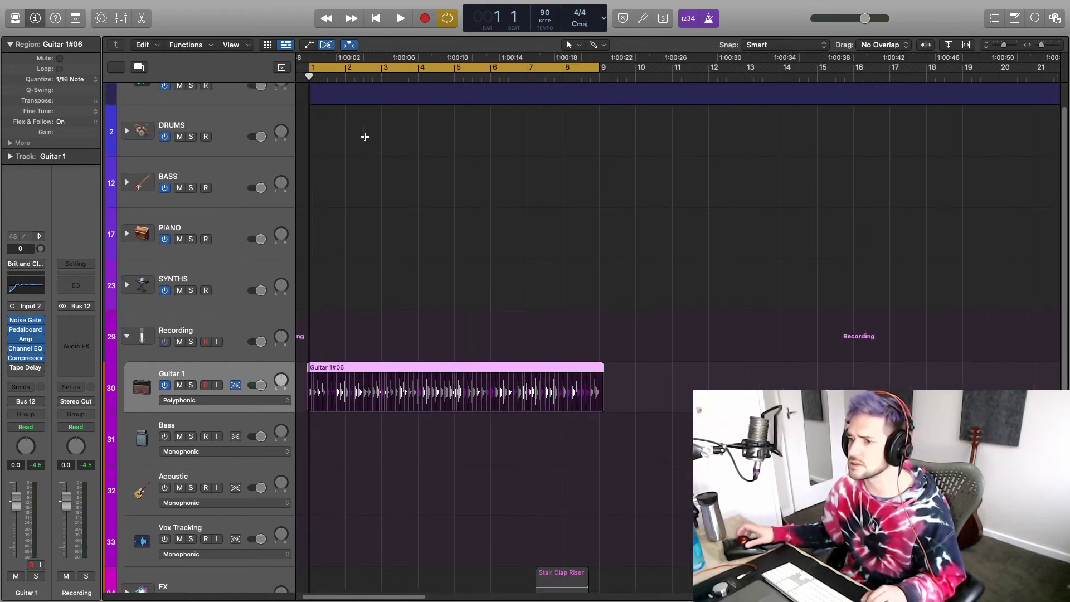
key("space")
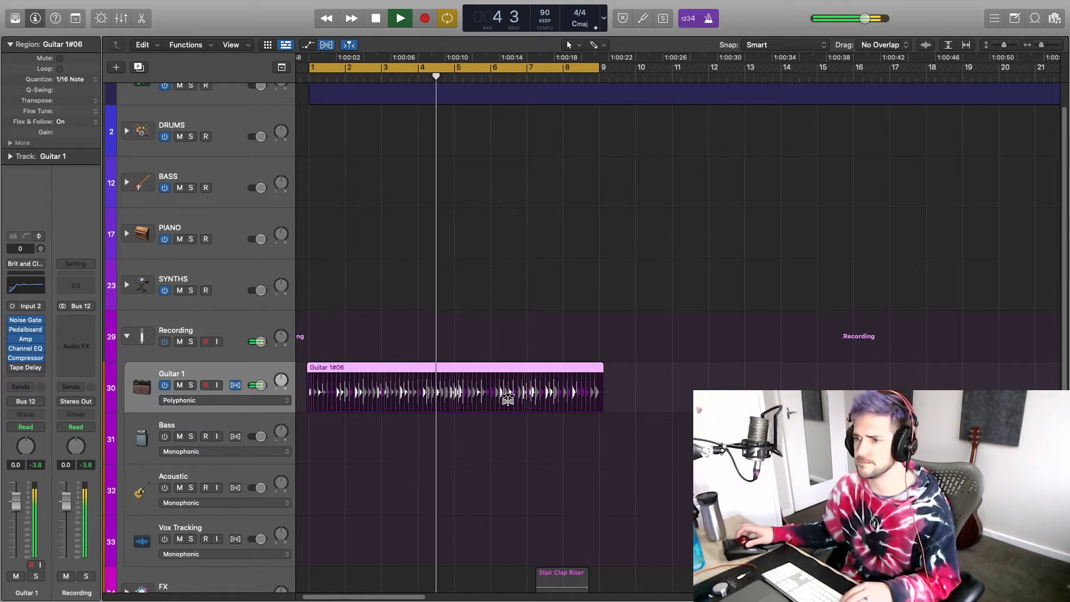
key("space")
Step: Hide the Flex controls and cut off the parts of the guitar region before bar 1 and after bar 9
left_click(326, 45)
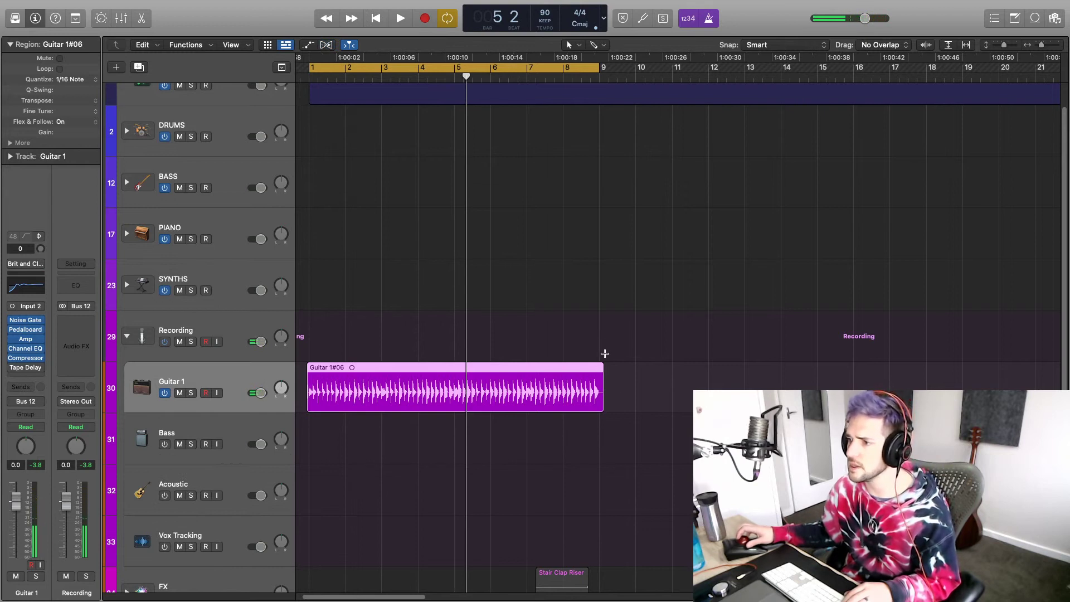
left_click_drag(604, 404, 599, 403)
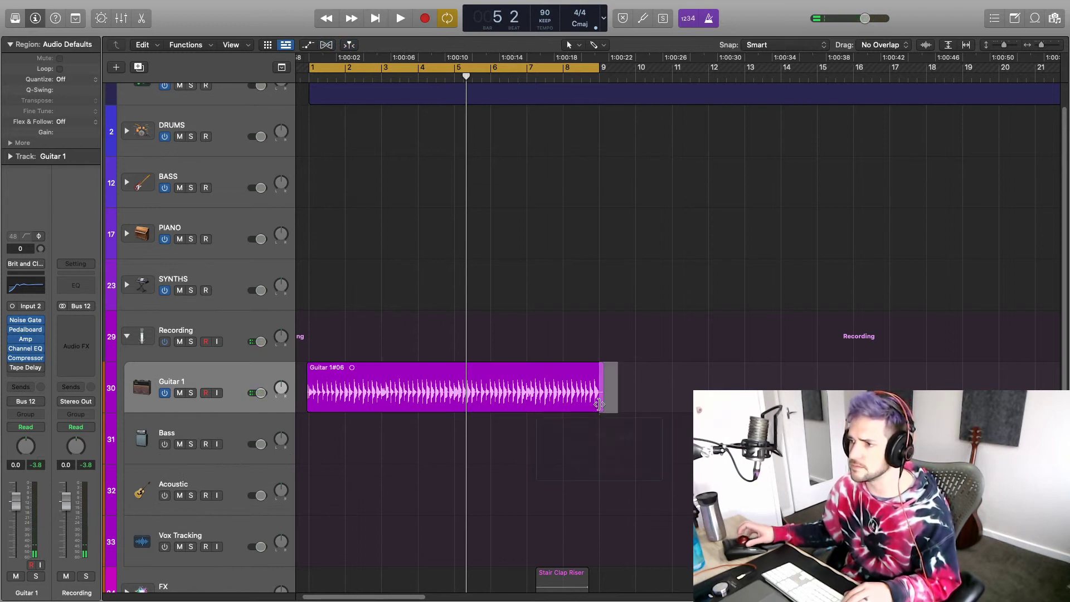
scroll(388, 365, "left", 2)
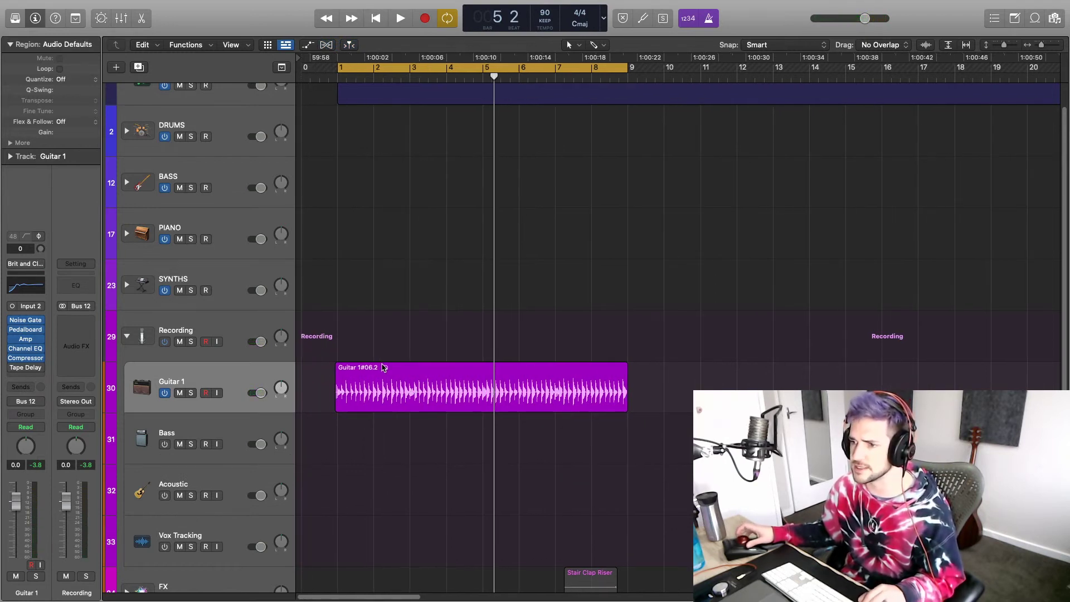
mouse_move(320, 392)
left_mouse_down()
mouse_move(334, 399)
mouse_move(334, 462)
mouse_move(339, 398)
left_mouse_up()
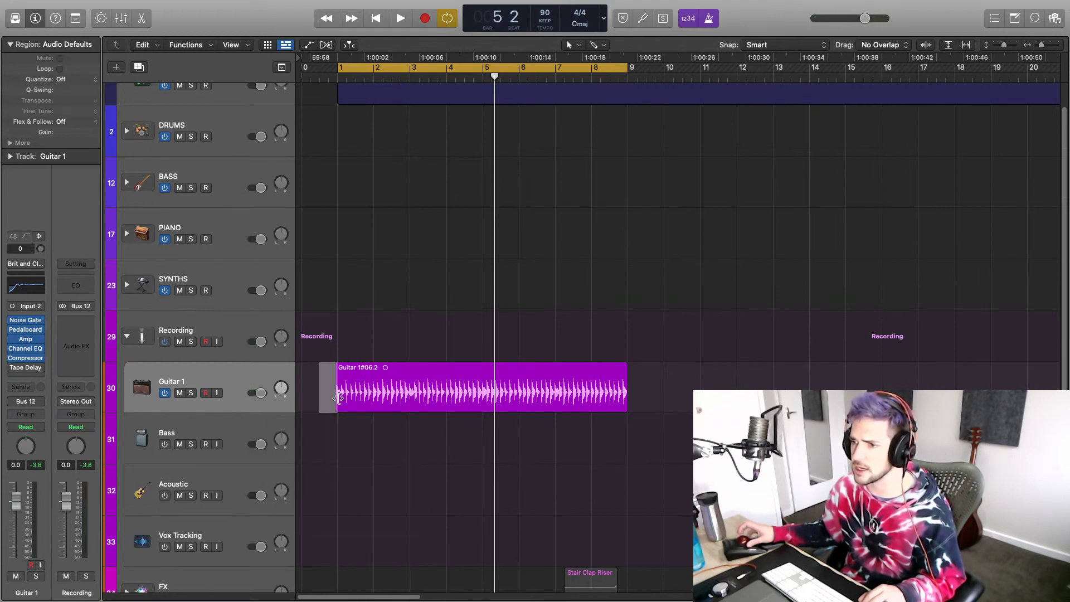
key("Delete")
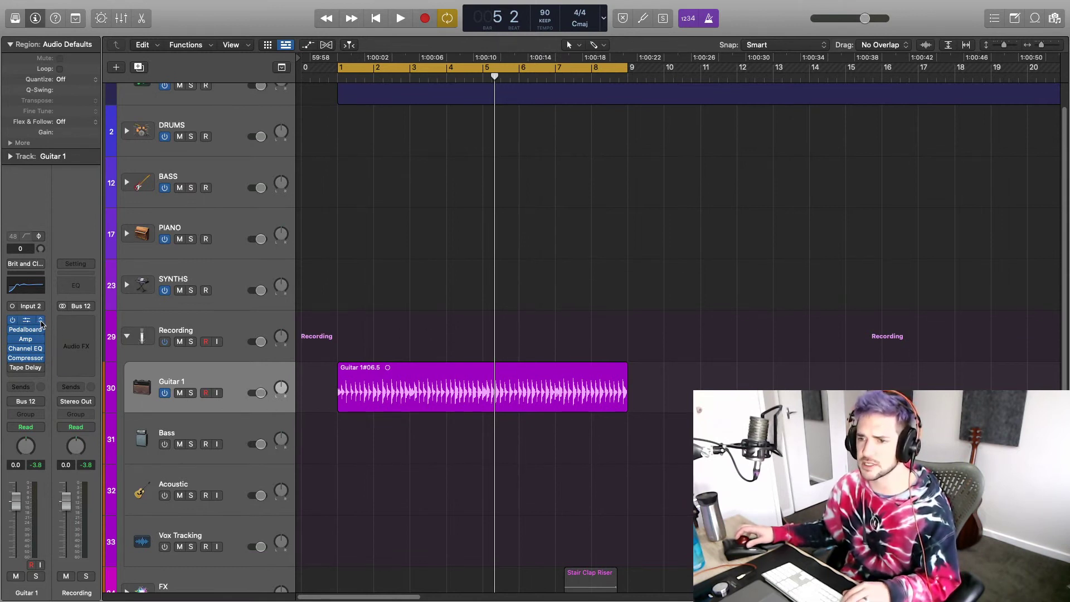
Step: Remove the Noise Gate, Pedalboard, Amp, Channel EQ, Compressor and Tape Delay plug-ins from the Guitar 1 channel strip
left_click(41, 323)
left_click(60, 307)
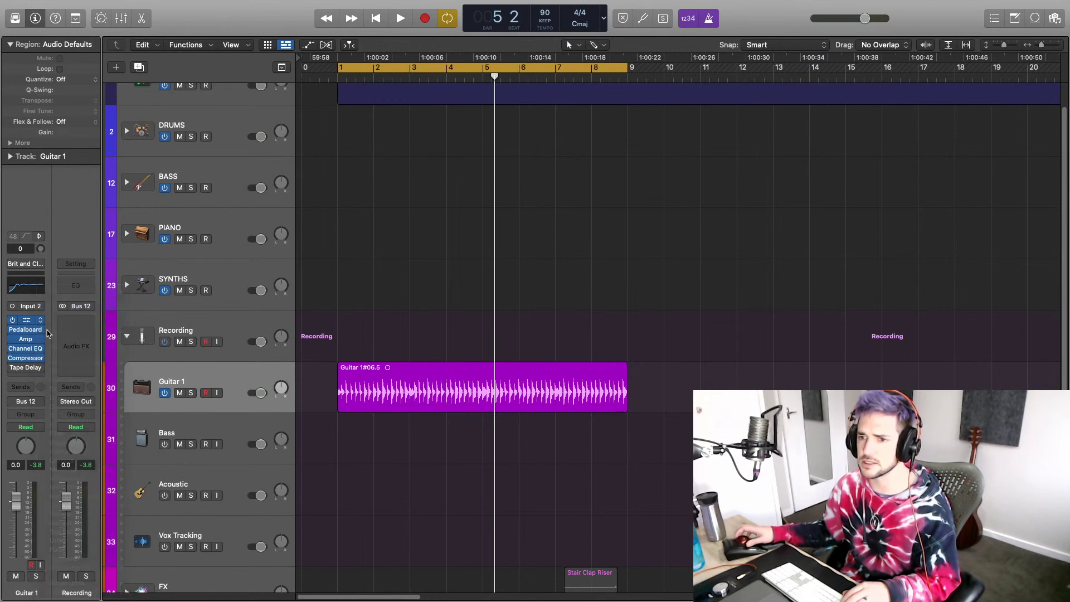
left_click(41, 329)
left_click(53, 308)
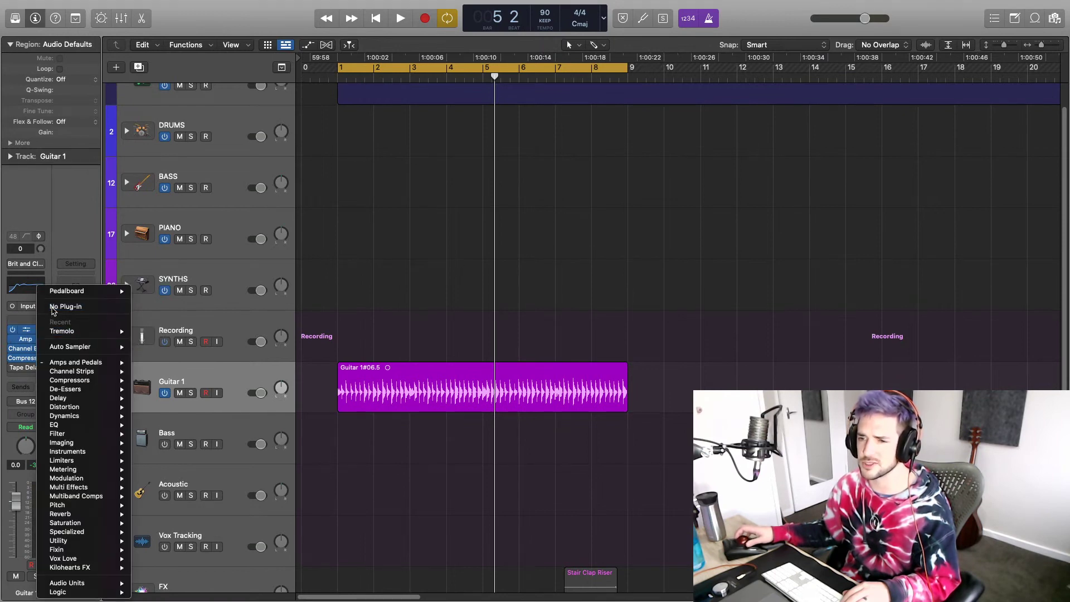
left_click(41, 339)
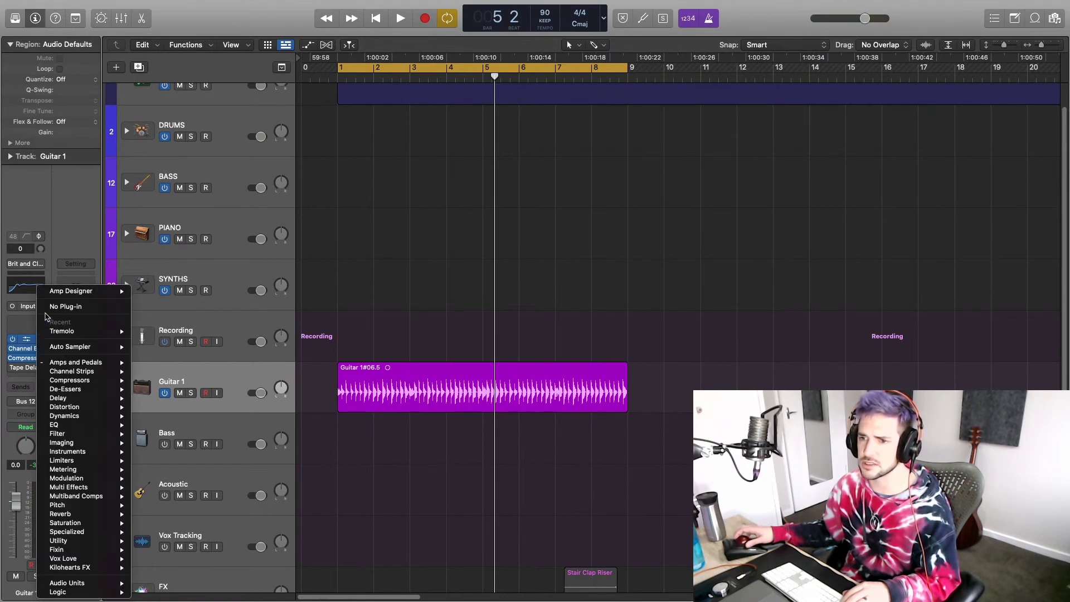
left_click(48, 308)
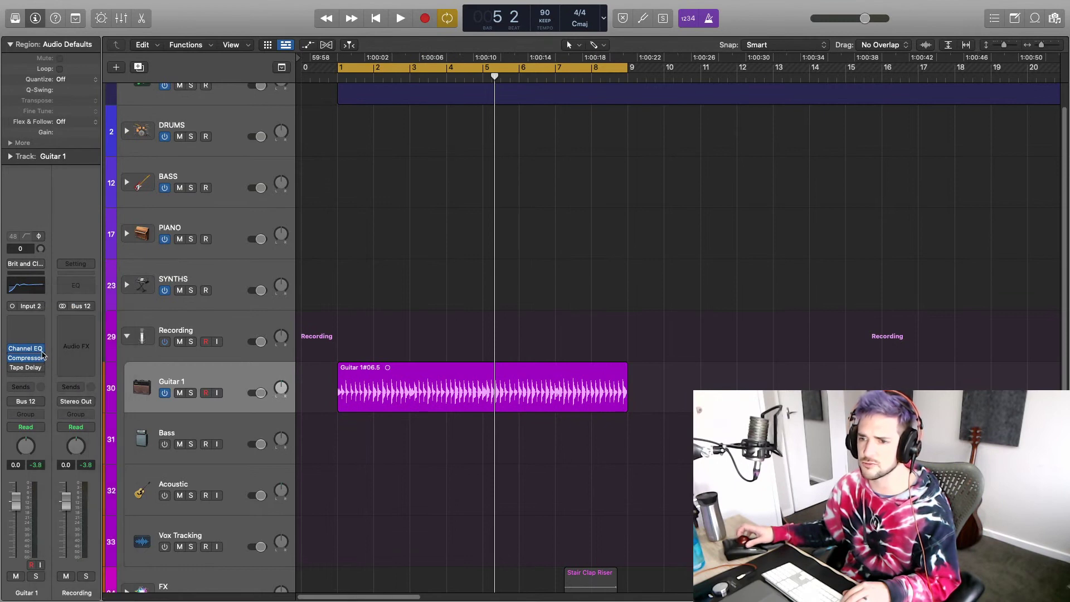
left_click(42, 349)
left_click(55, 308)
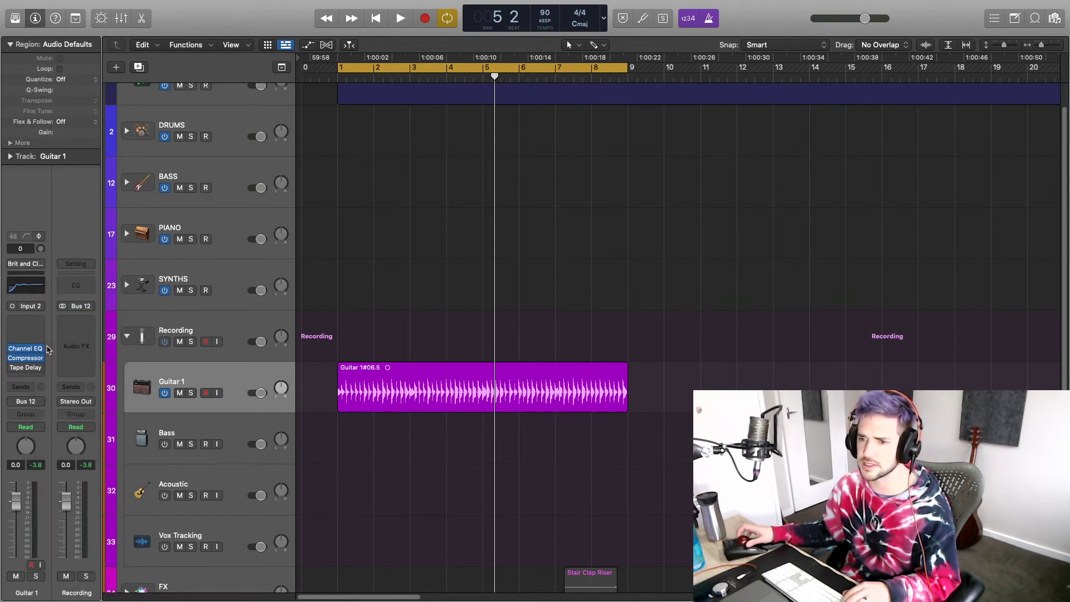
left_click(42, 357)
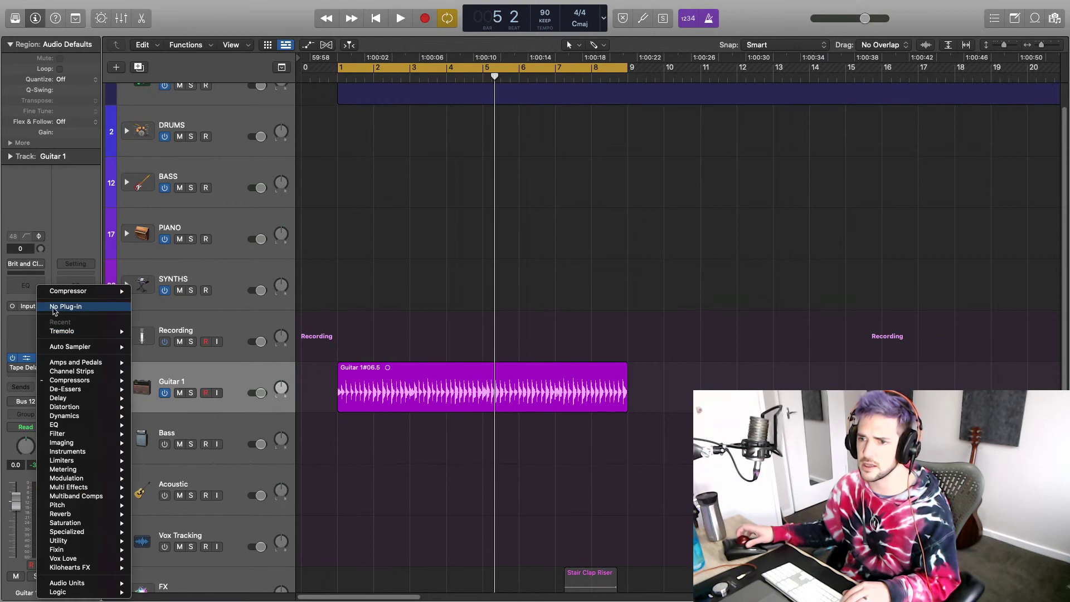
left_click(54, 308)
left_click(40, 368)
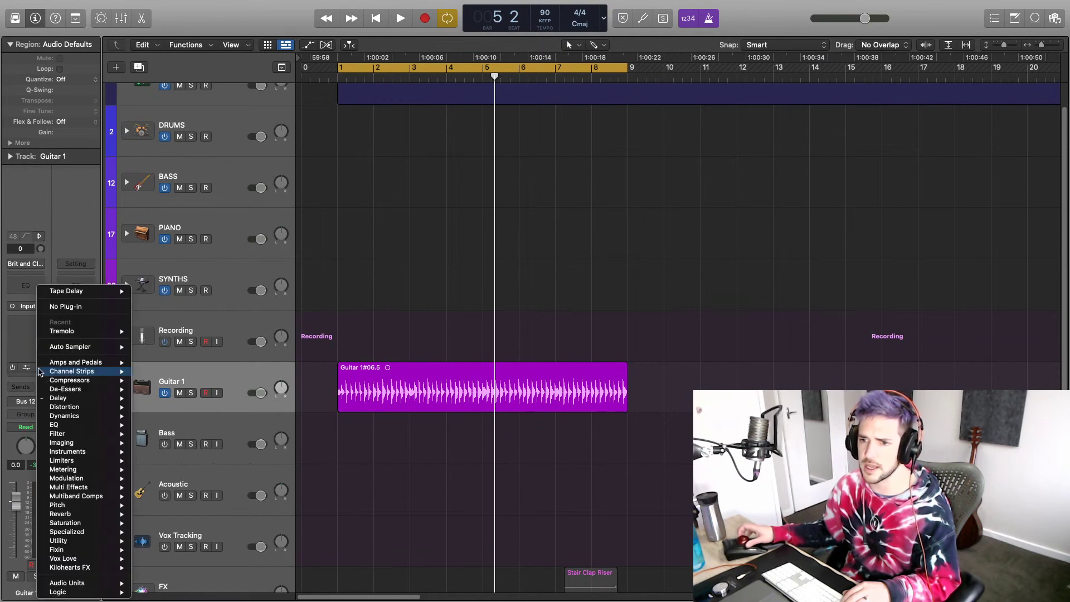
left_click(55, 308)
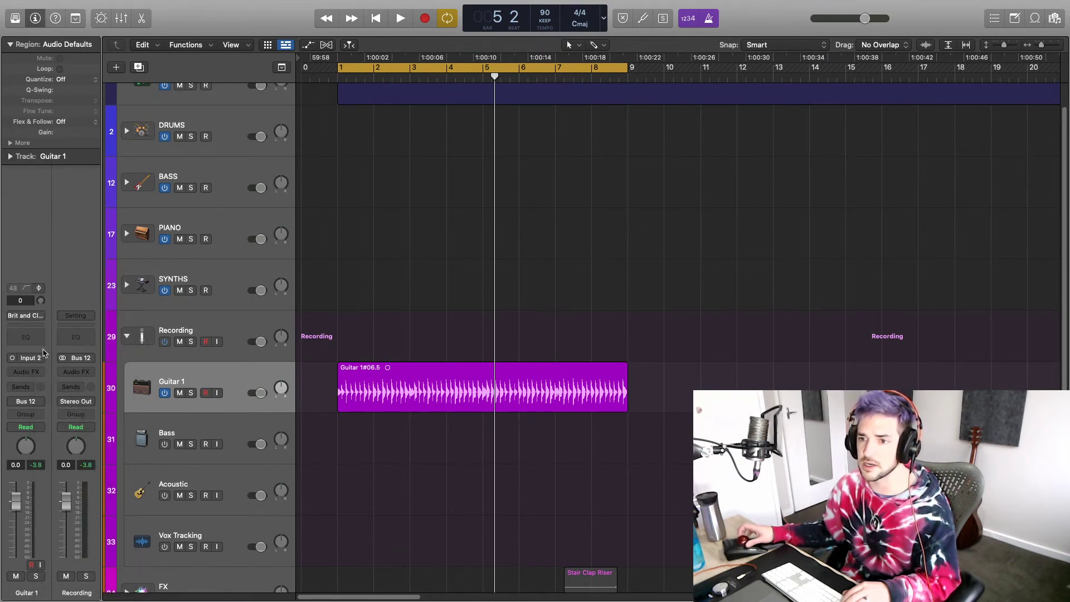
Step: Insert the BIAS AMP 2 plug-in on the Guitar 1 channel strip and move its window clear of the guitar region
left_click(39, 372)
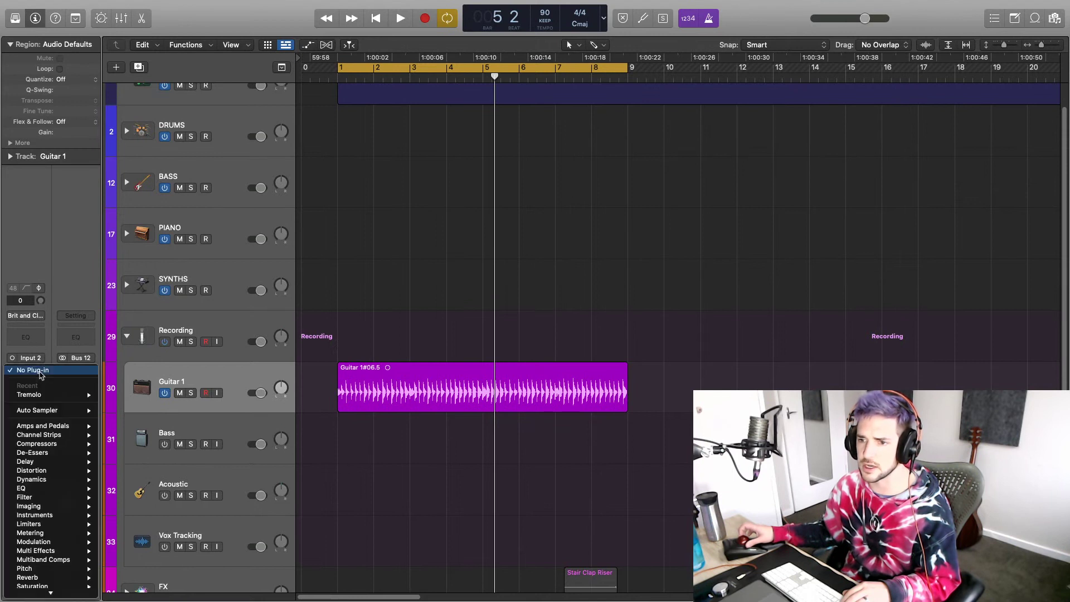
mouse_move(67, 438)
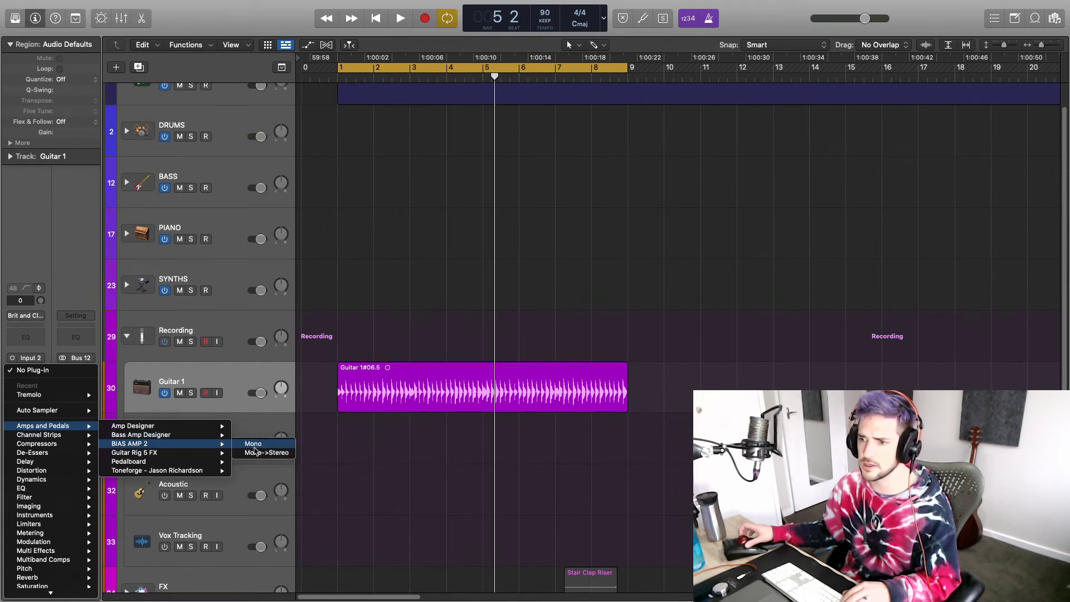
left_click(257, 453)
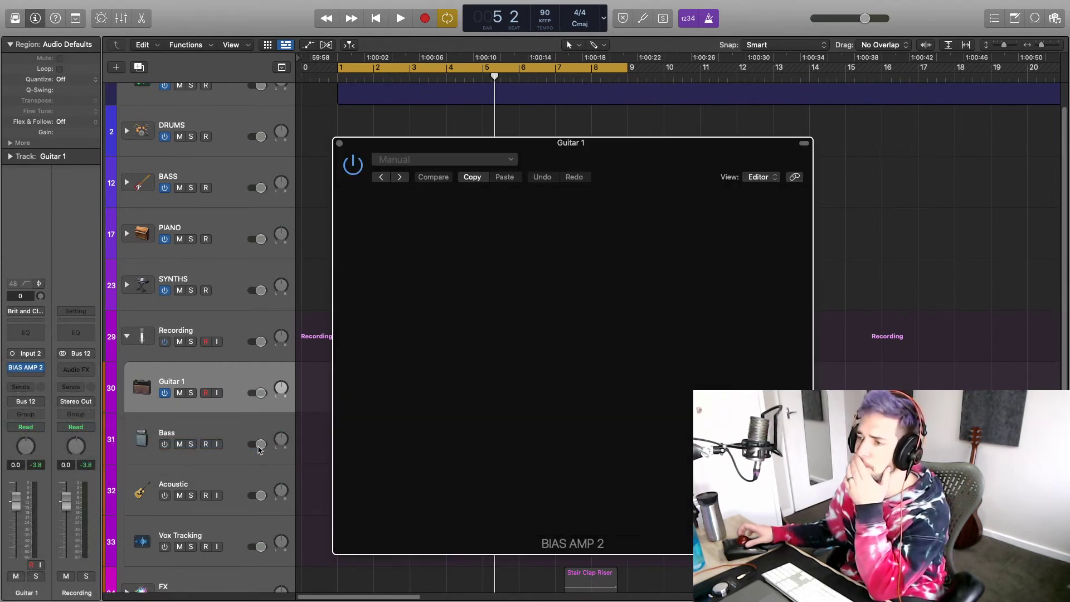
left_click_drag(601, 159, 384, 88)
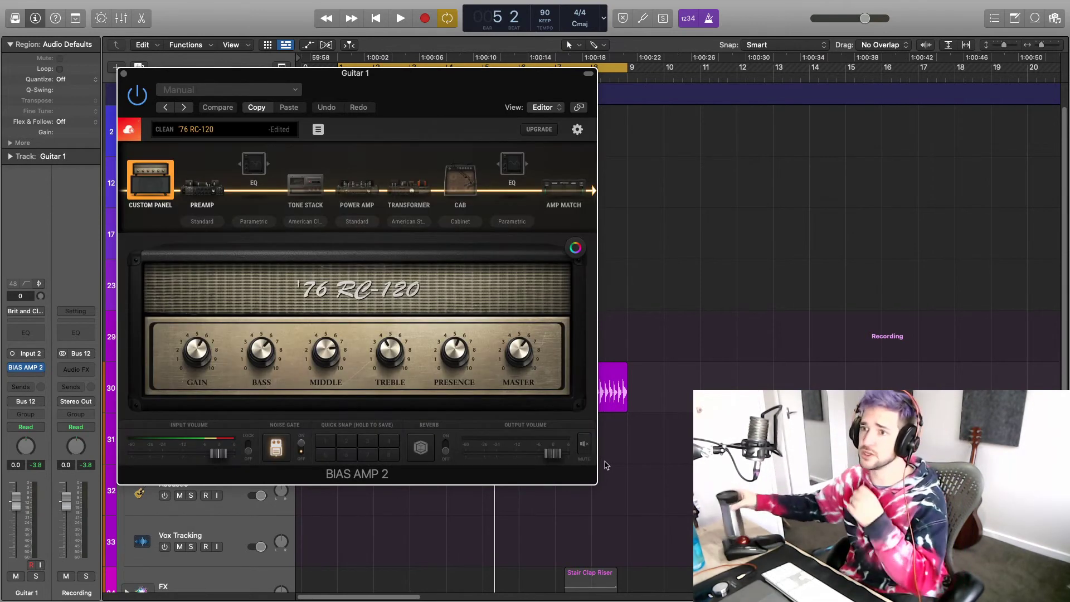
Step: Load the Hiway 103 Clean preset from BIAS AMP 2's clean category and play back the guitar loop
left_click(214, 129)
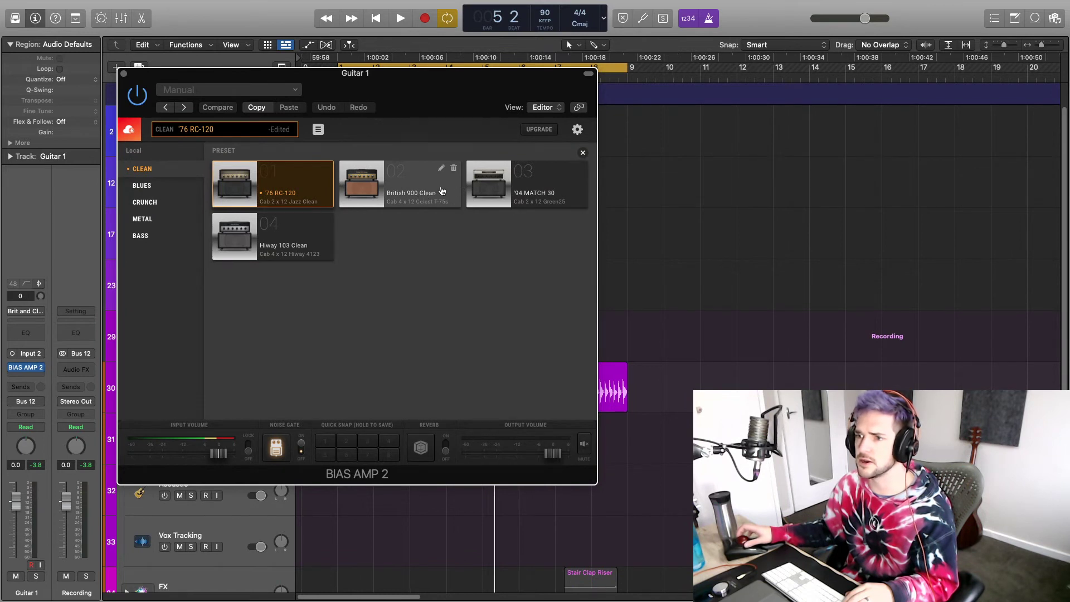
left_click(284, 247)
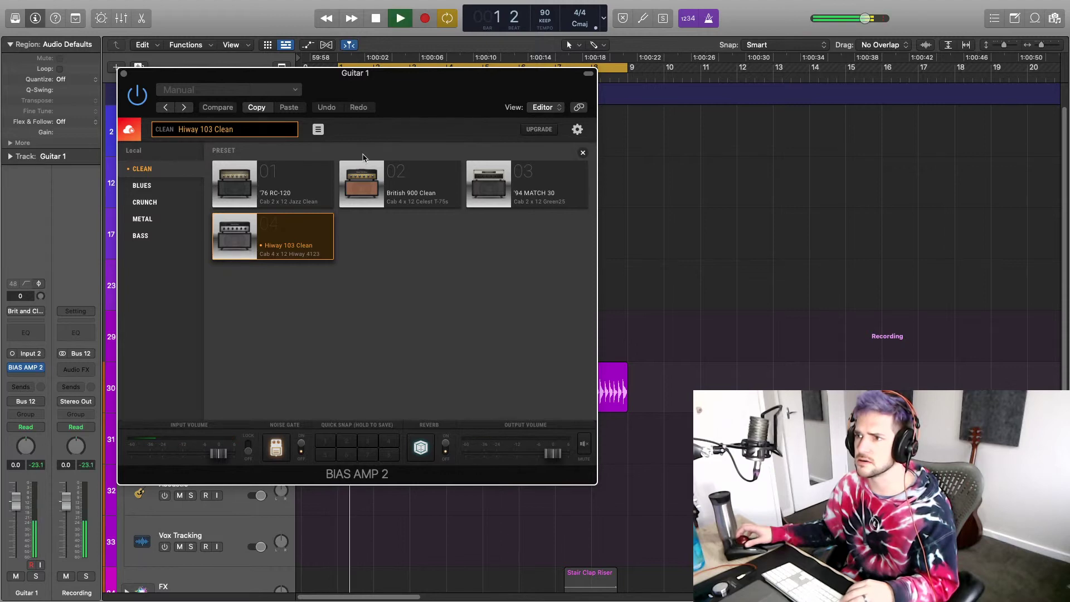
left_click_drag(350, 85, 743, 95)
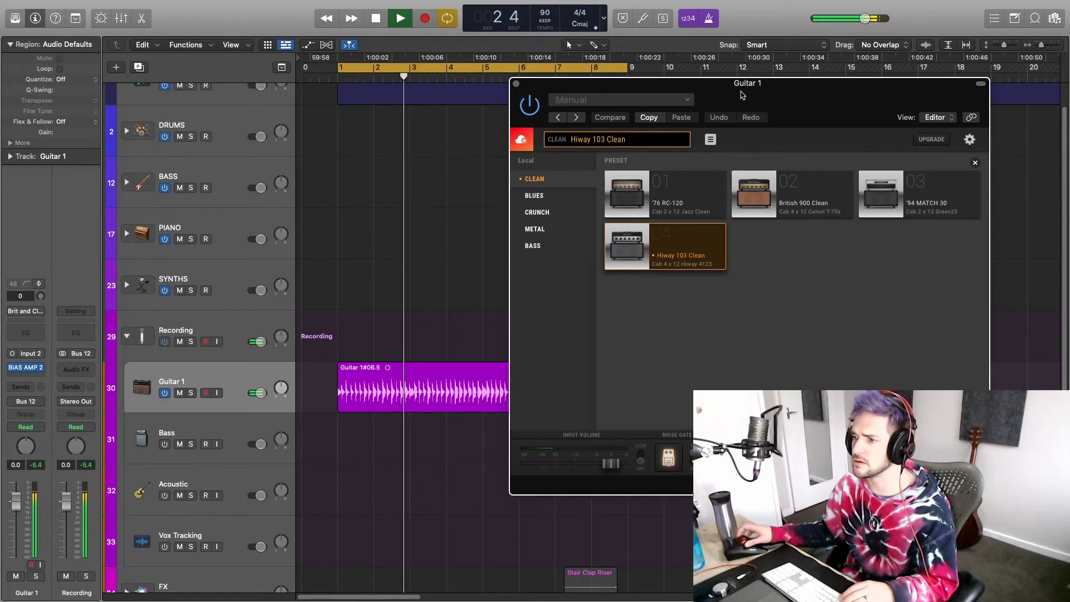
key("space")
key("space")
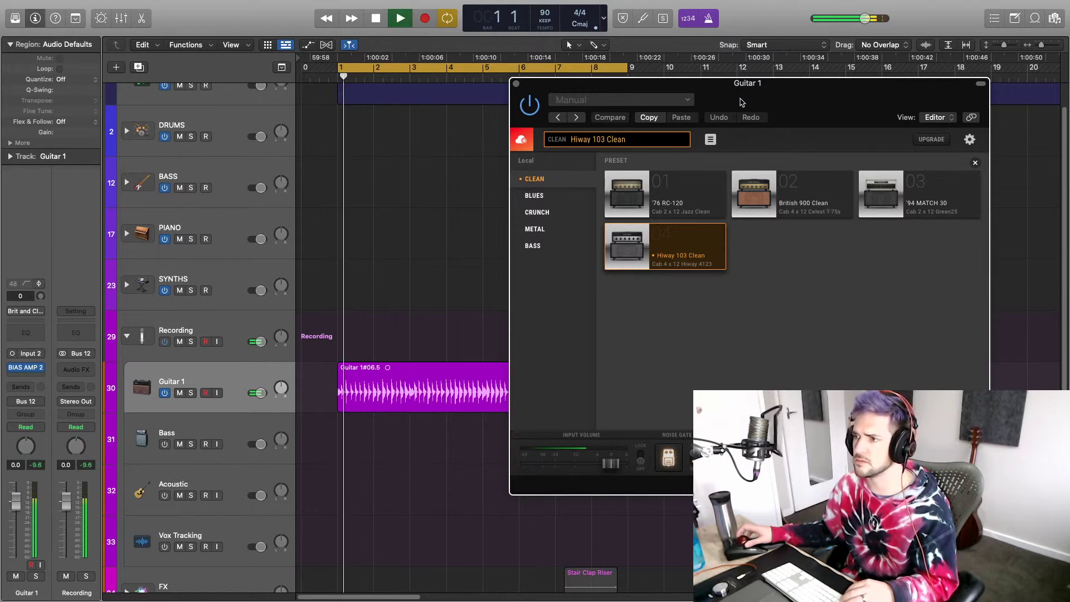
left_click_drag(755, 101, 597, 101)
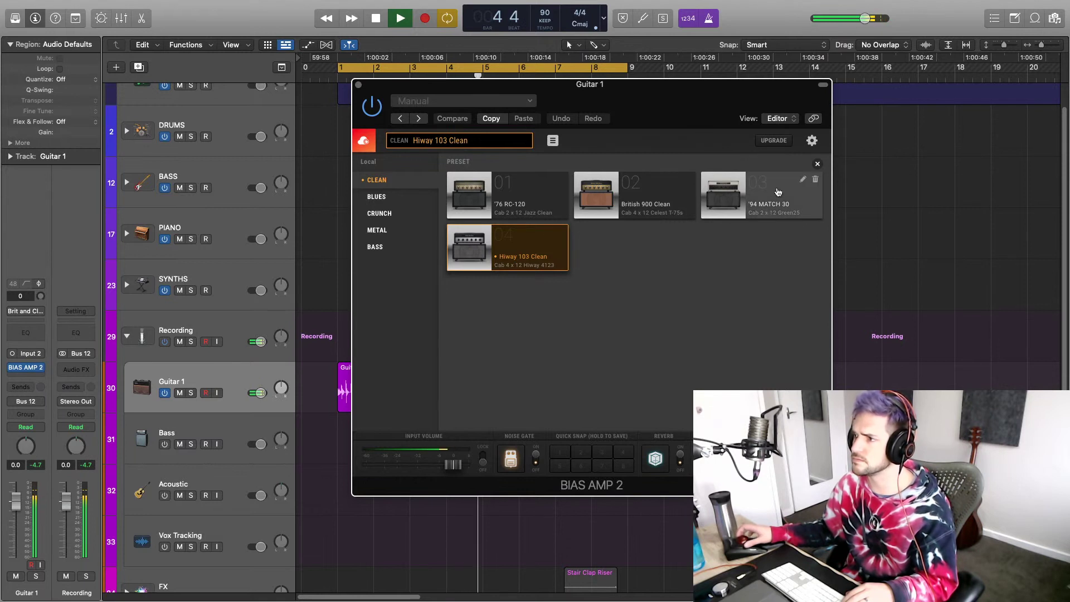
Step: Audition the '94 MATCH 30 and '76 RC-120 clean presets against British 900 Clean, choose British 900 Clean and close the preset list
left_click(734, 202)
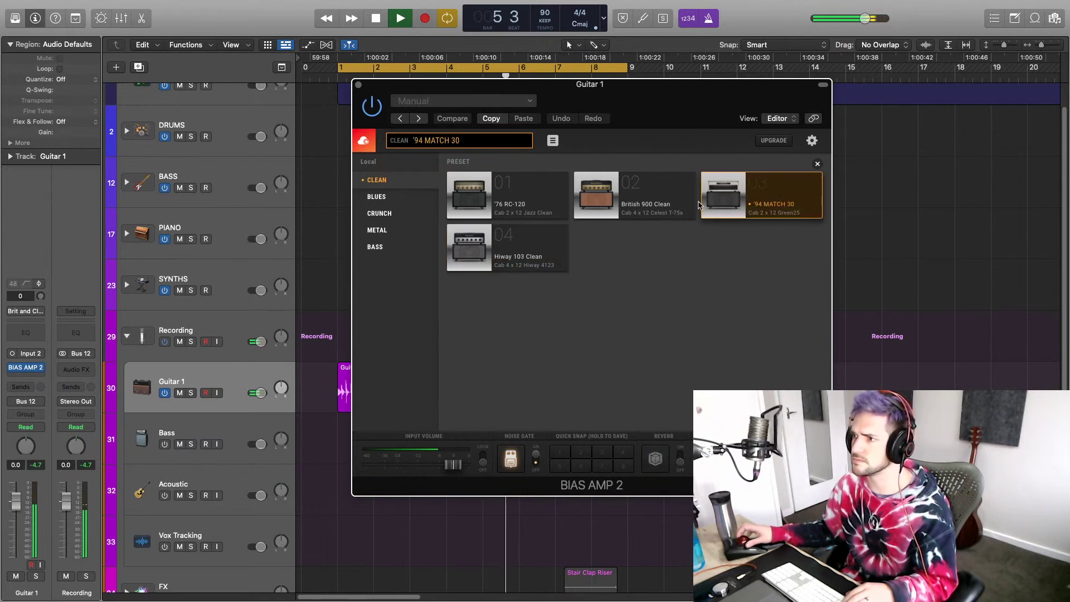
left_click(655, 200)
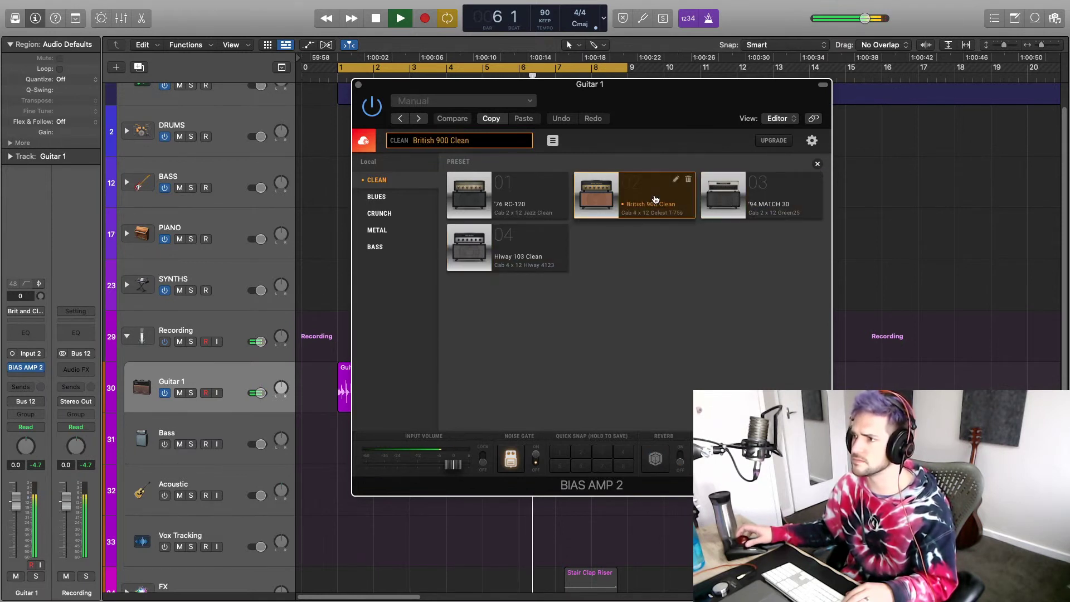
left_click(527, 196)
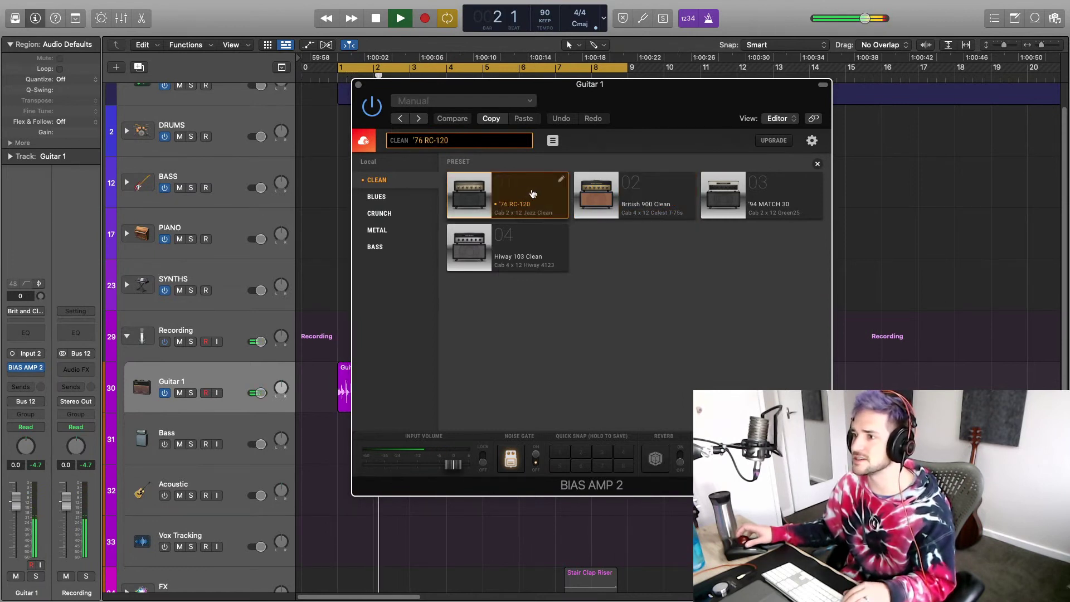
left_click(632, 195)
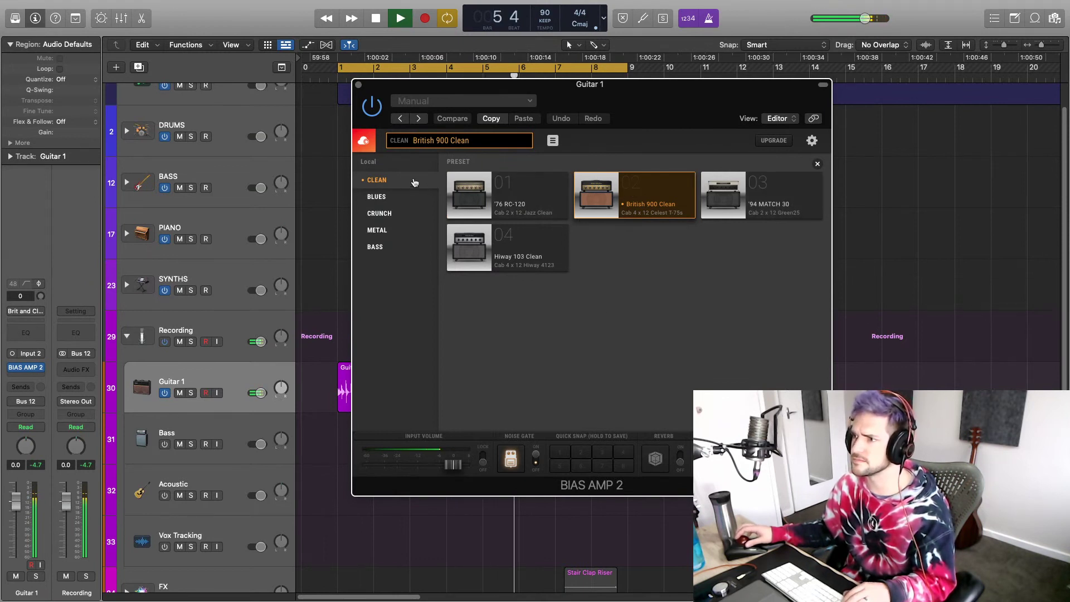
left_click(816, 165)
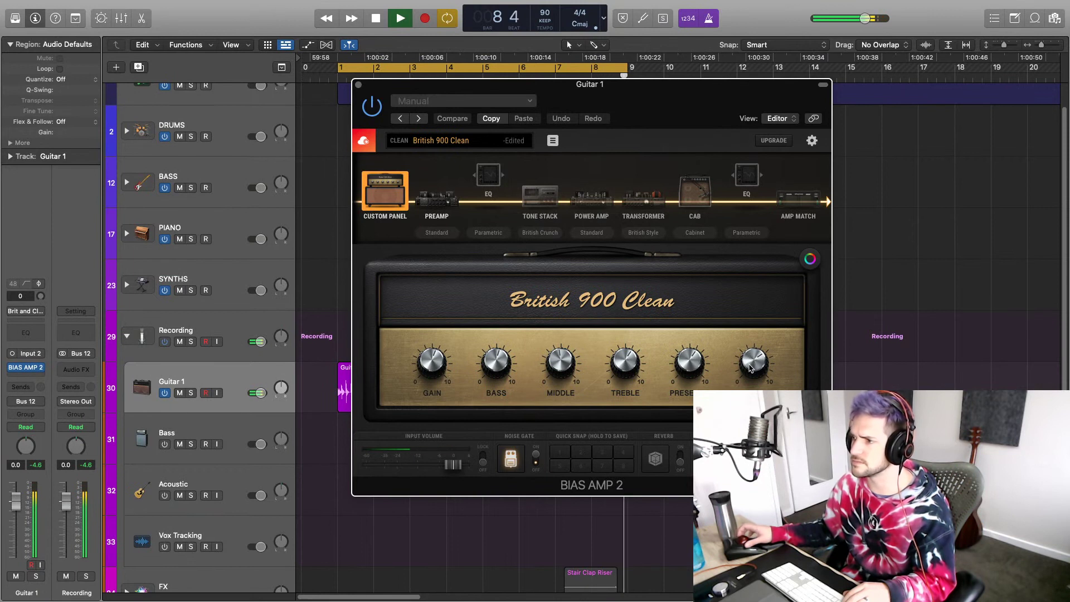
Step: Adjust the British 900 Clean's Treble and Master knobs, try to open the Cab settings, and close the plug-in window
left_click_drag(751, 361, 751, 373)
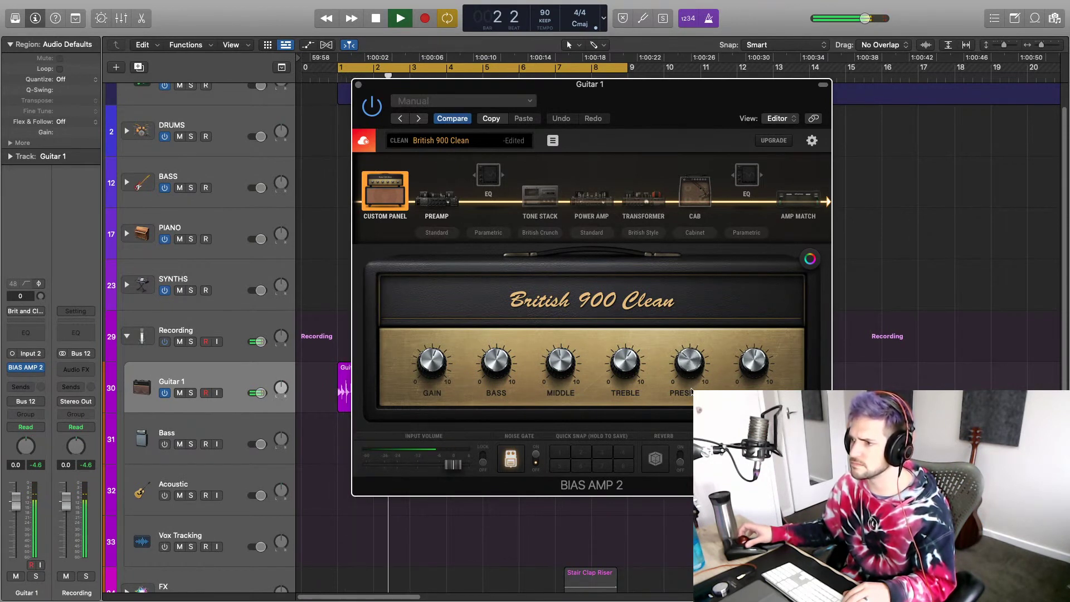
left_click_drag(621, 371, 545, 348)
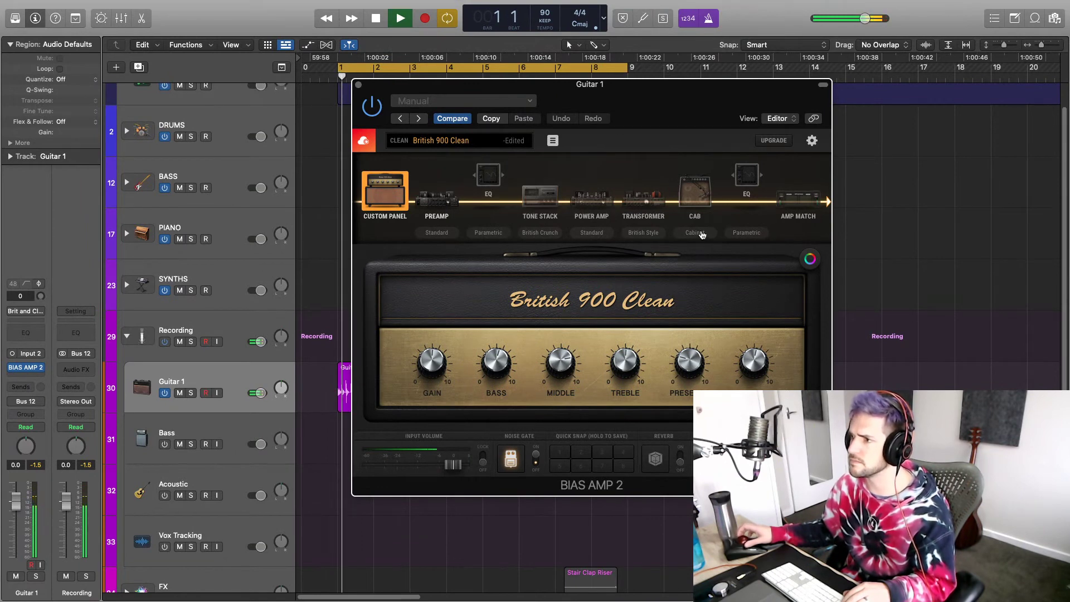
left_click(703, 202)
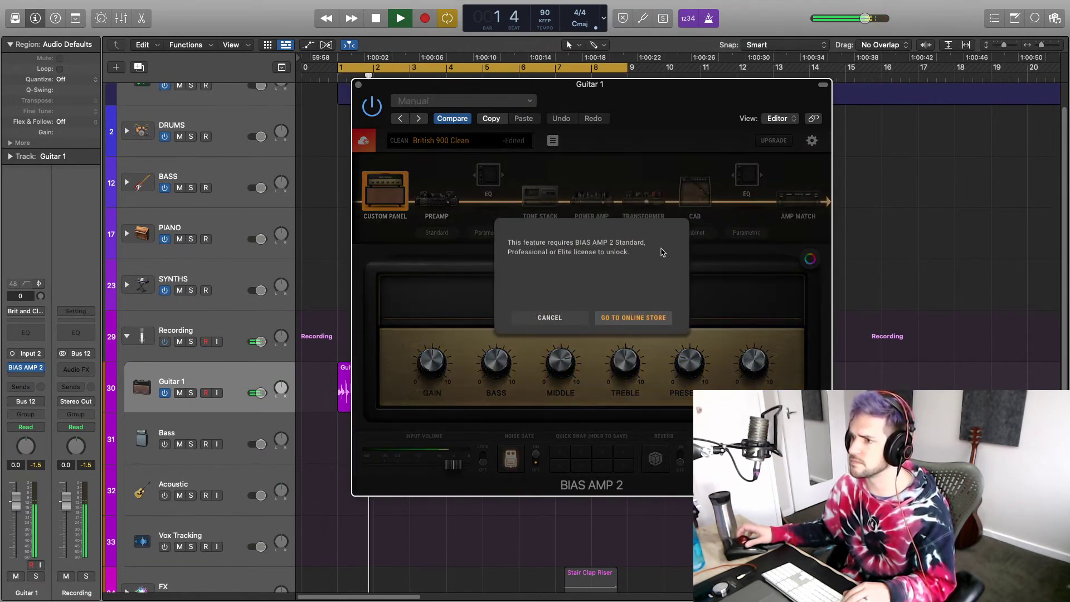
left_click(575, 322)
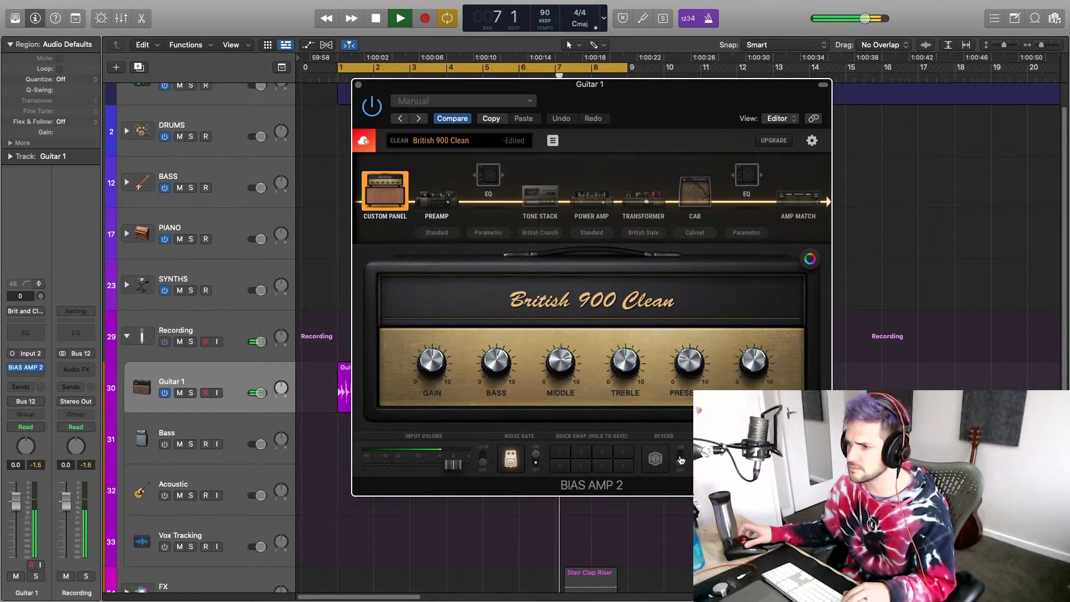
key("space")
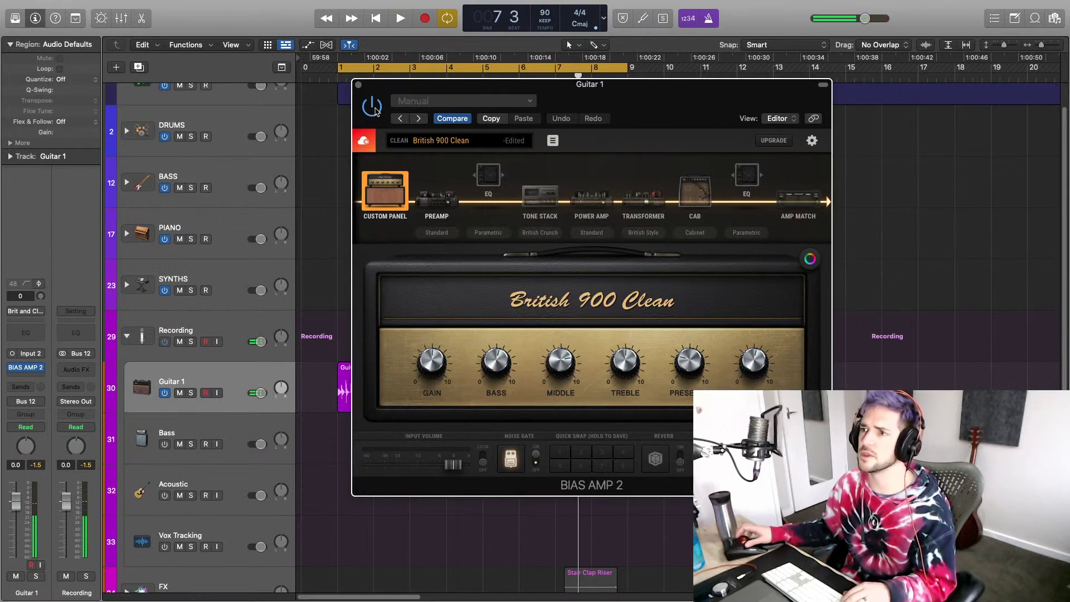
left_click(360, 85)
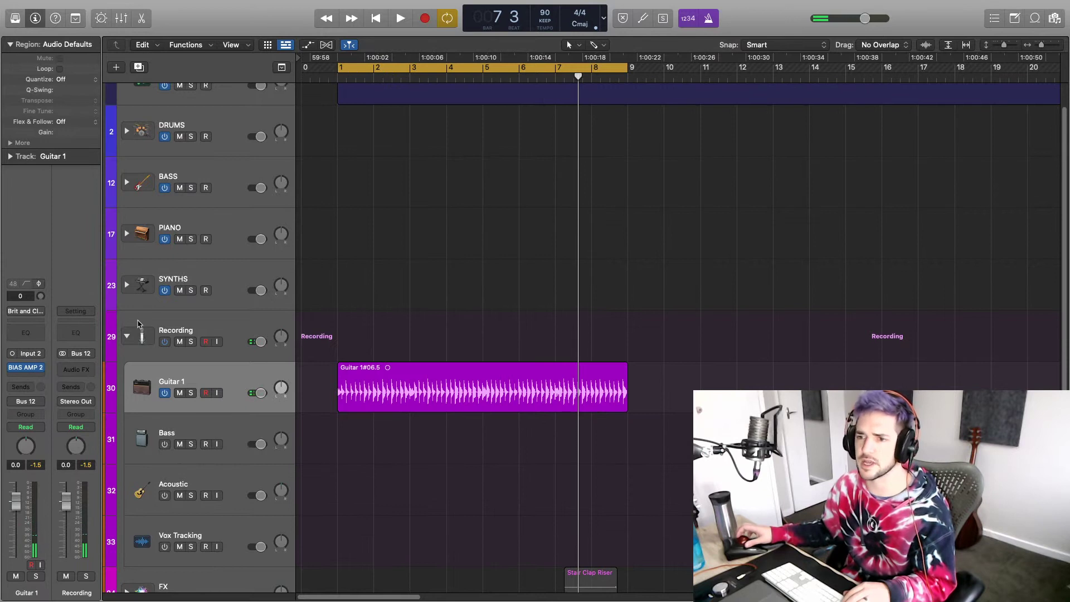
left_click(29, 366)
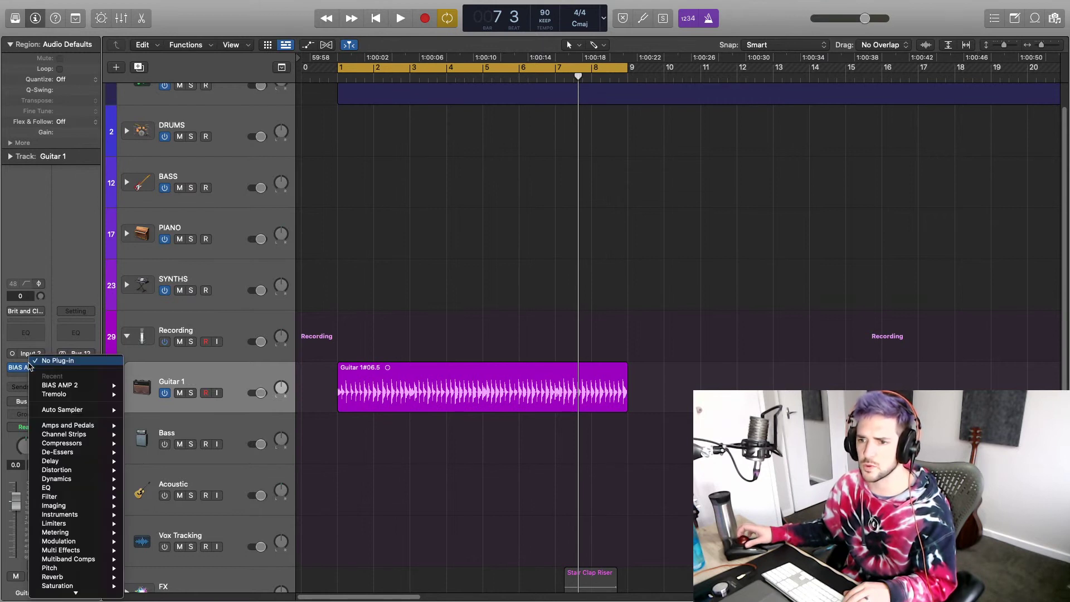
mouse_move(81, 471)
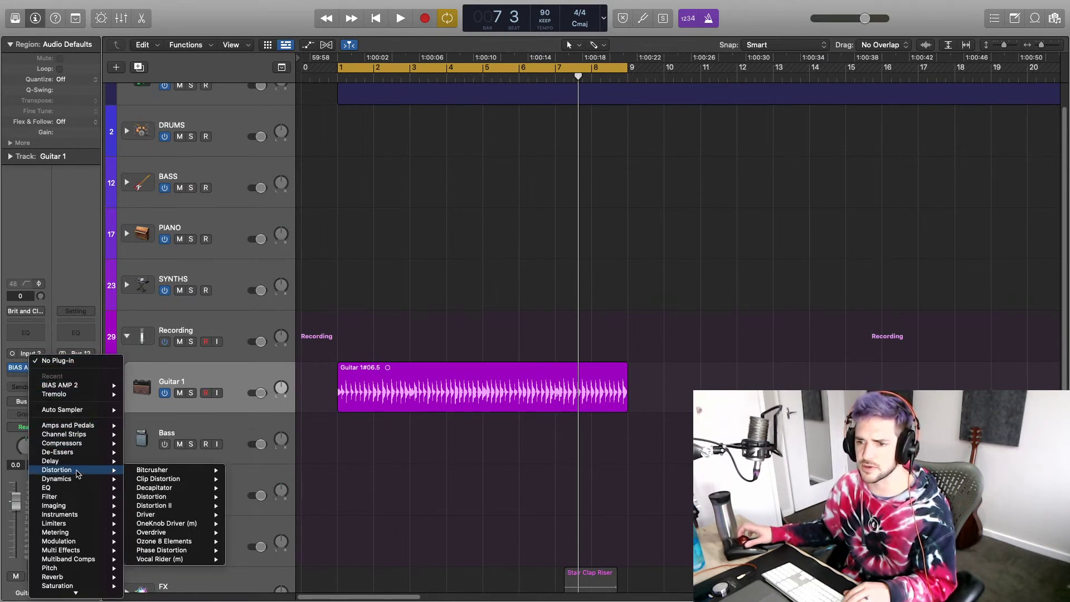
left_click(16, 373)
left_click(19, 372)
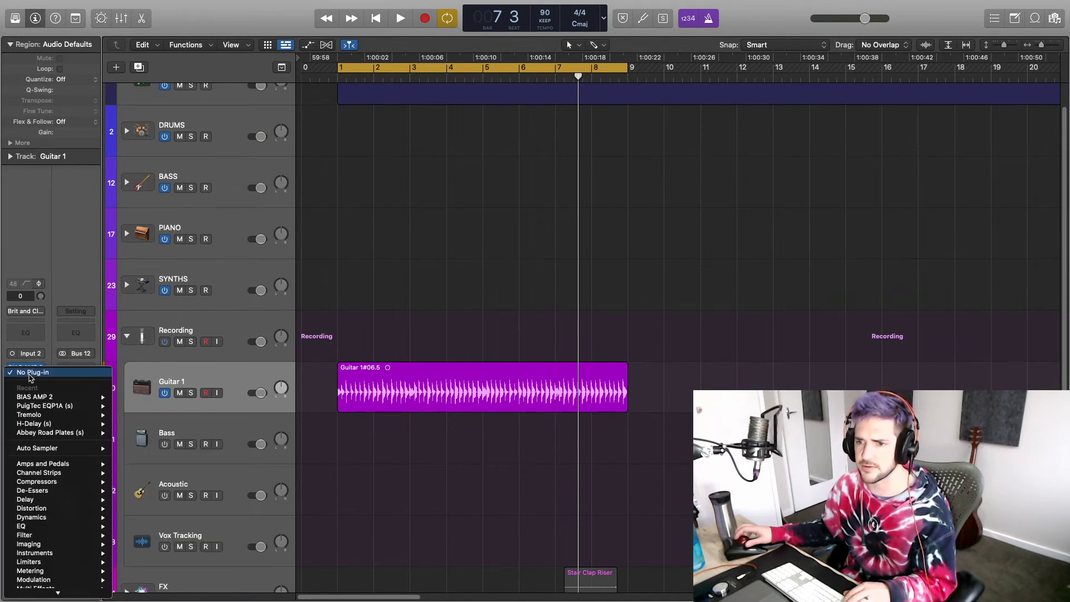
mouse_move(56, 523)
mouse_move(53, 492)
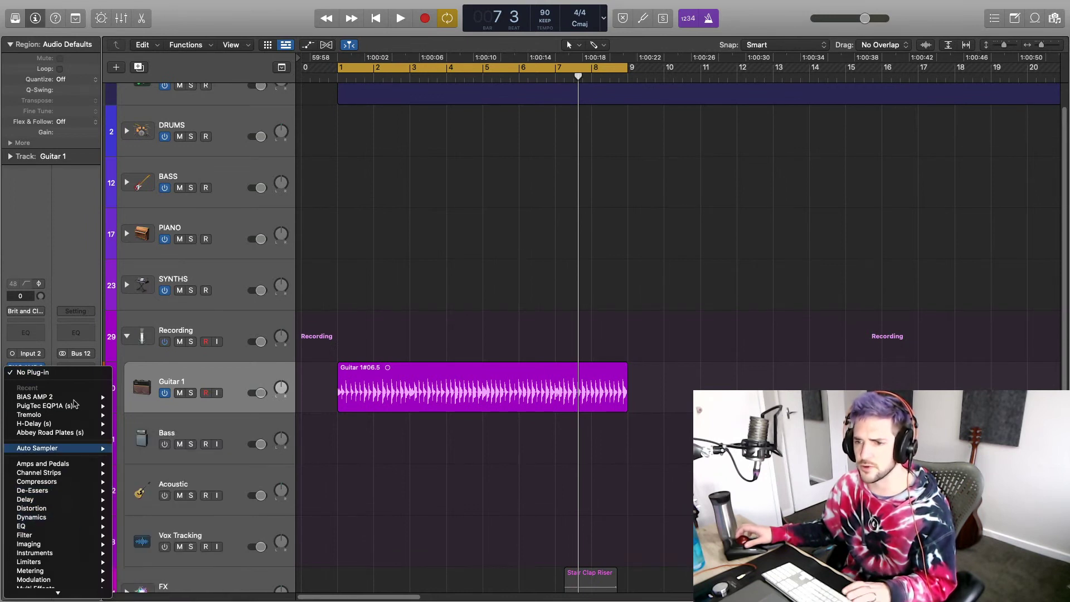
Step: Switch the Guitar 1 channel strip's input to stereo and reopen BIAS AMP 2 while the loop plays
left_click(56, 325)
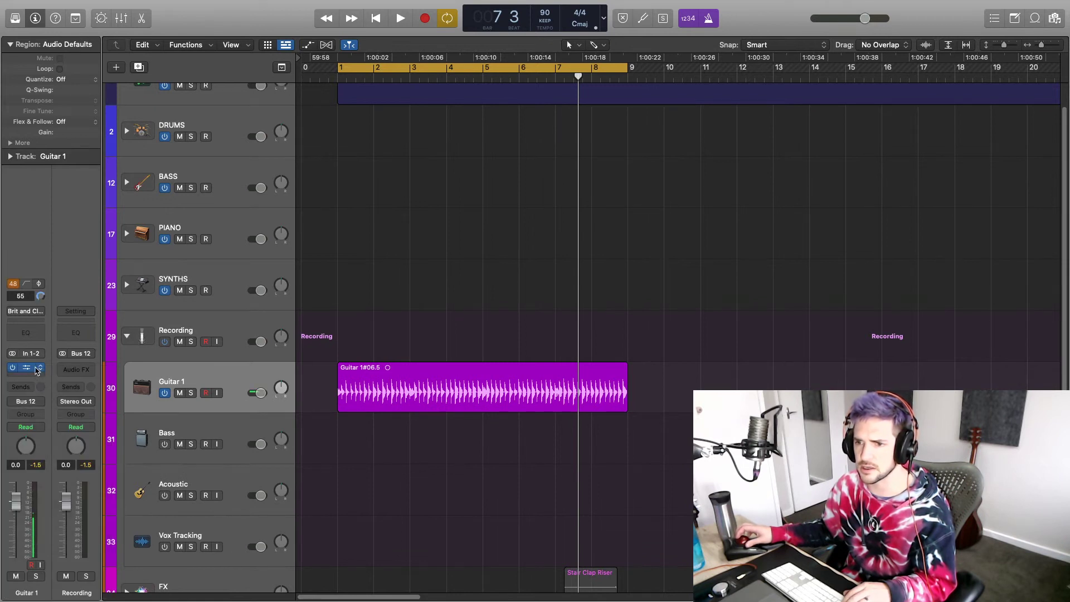
key("space")
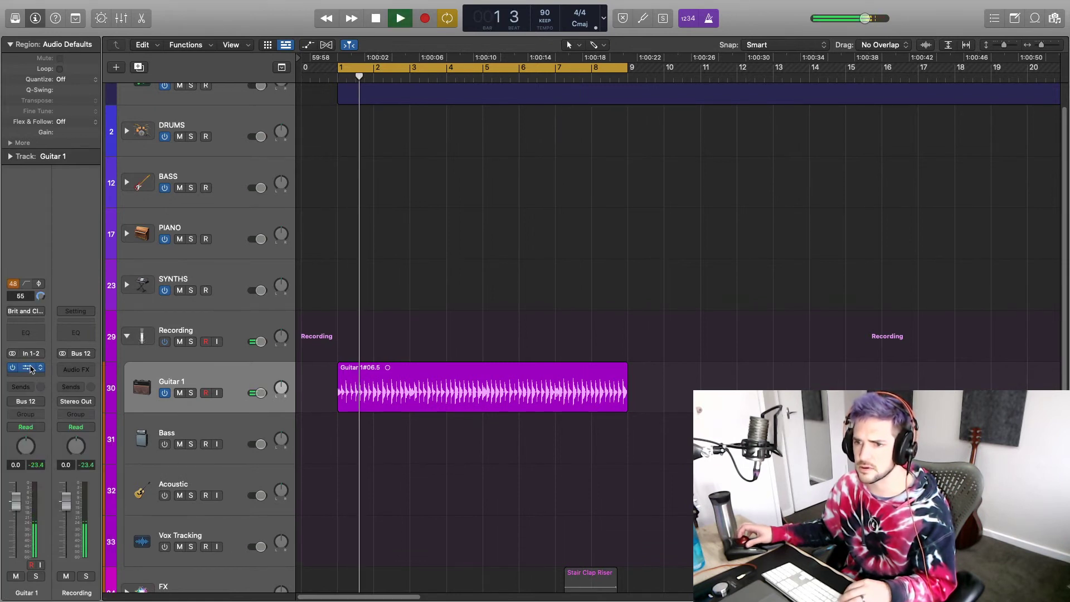
left_click(30, 368)
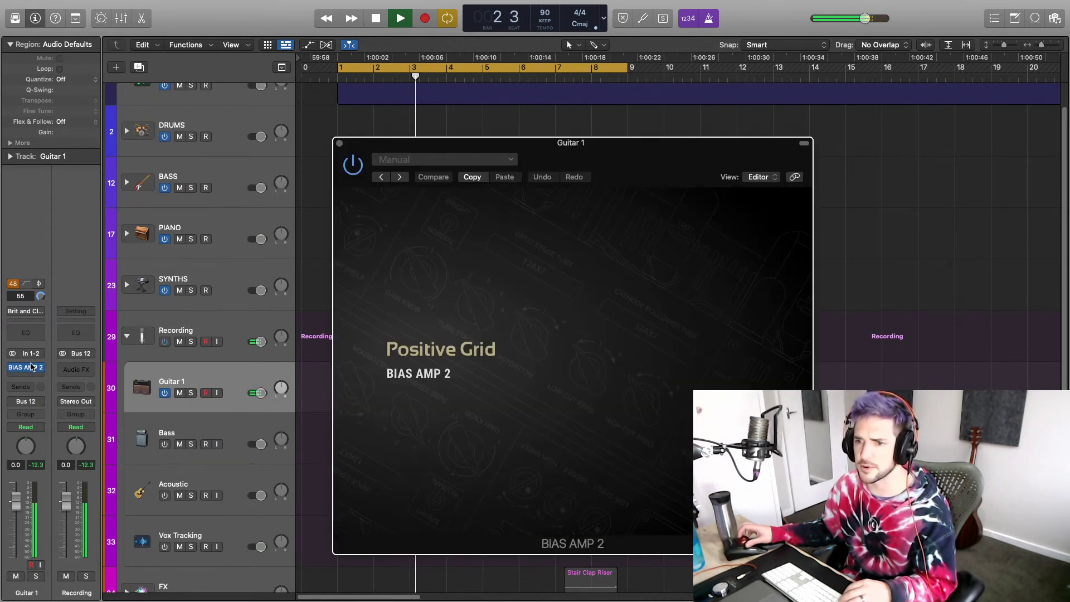
Step: Insert the Syntorus 2 modulation plug-in in stereo before BIAS AMP 2 on the Guitar 1 channel strip
left_click(37, 367)
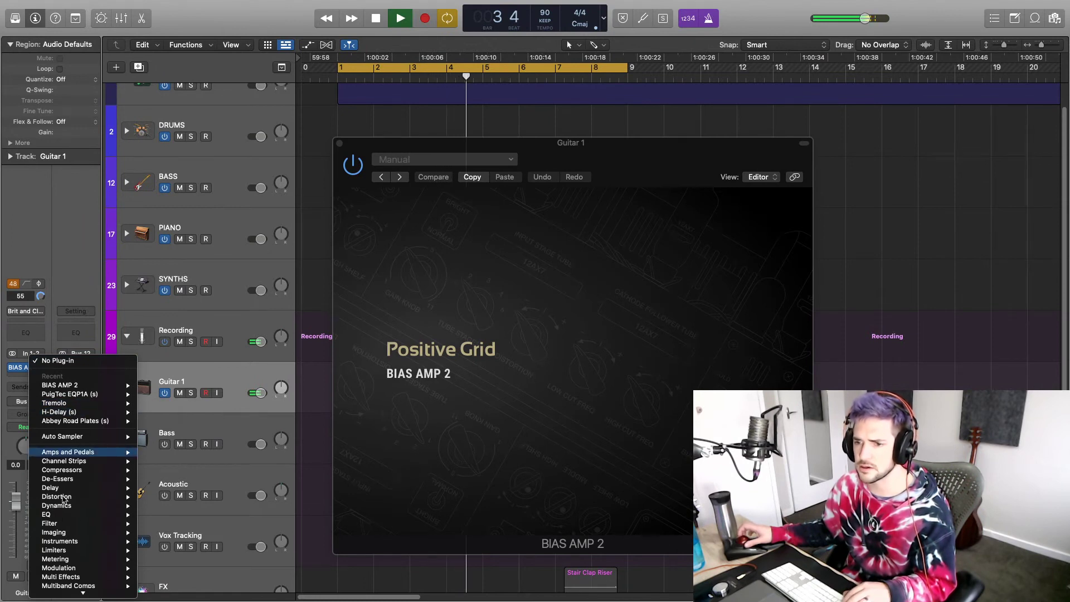
mouse_move(102, 474)
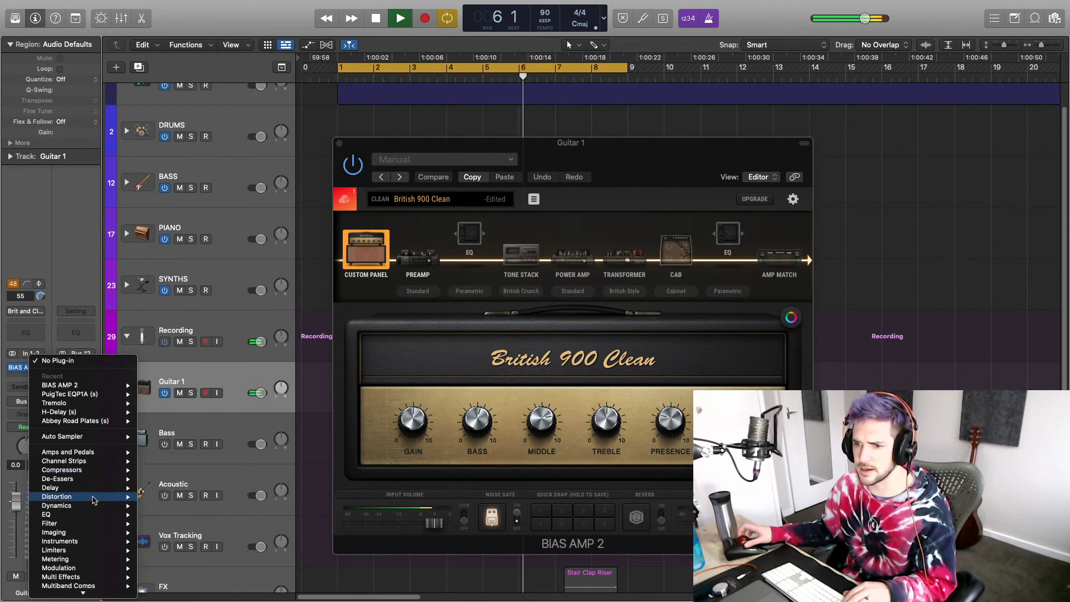
mouse_move(93, 500)
mouse_move(81, 559)
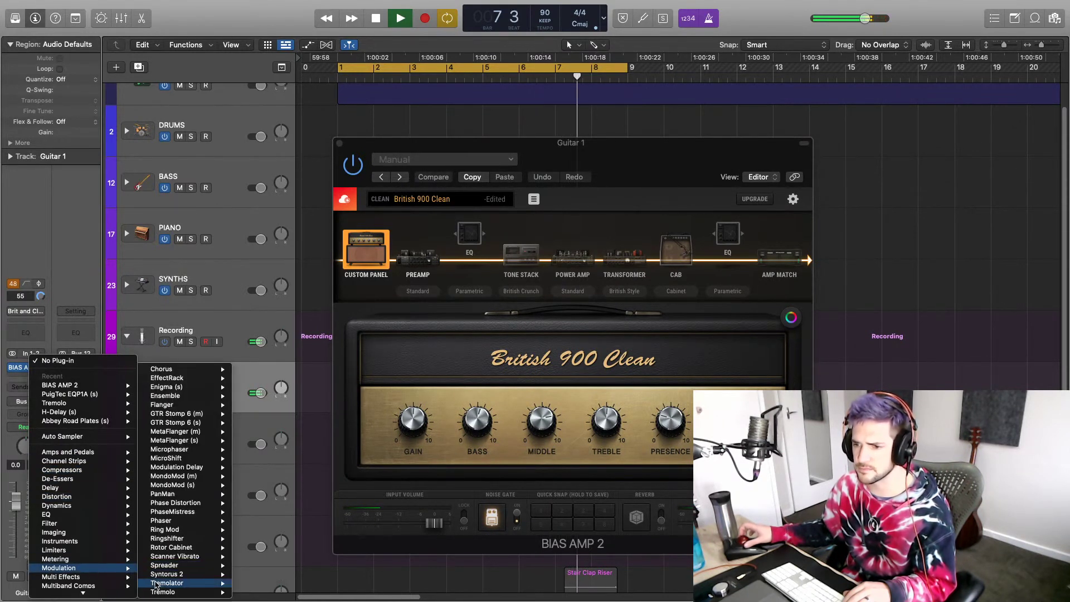
mouse_move(185, 582)
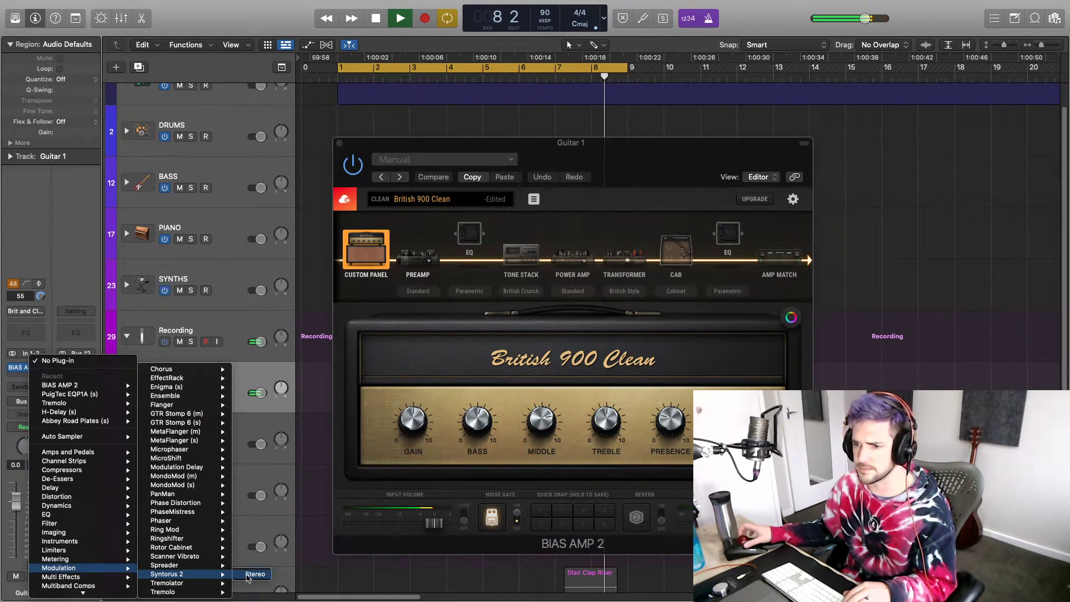
left_click(250, 578)
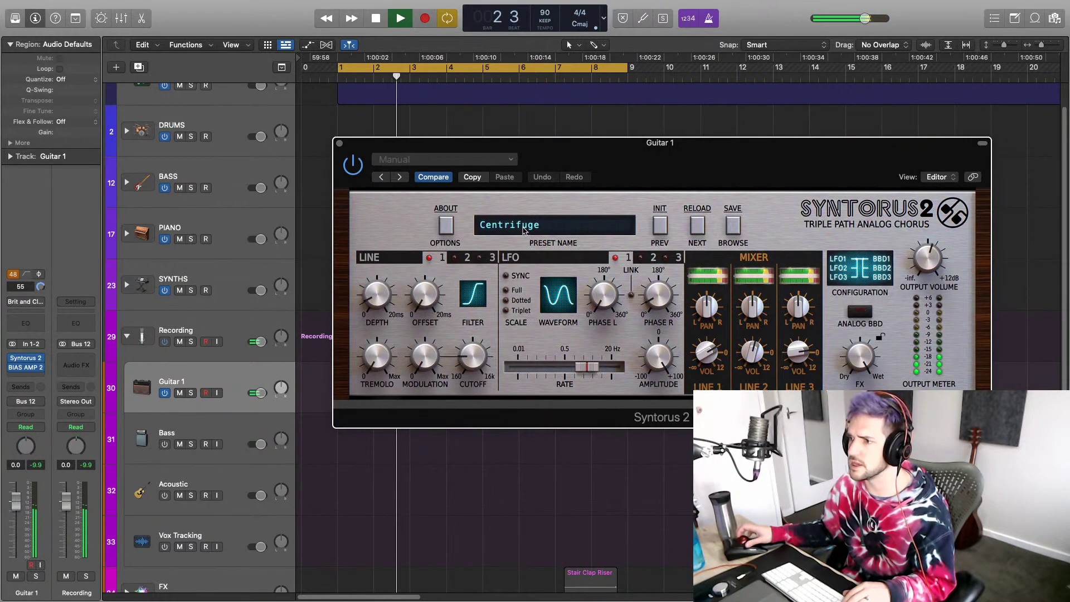
Step: Audition the Stremolo and Stereoid presets in Syntorus 2, choose Stereo Separation and close the plug-in window
left_click(524, 230)
scroll(601, 507, "right", 10)
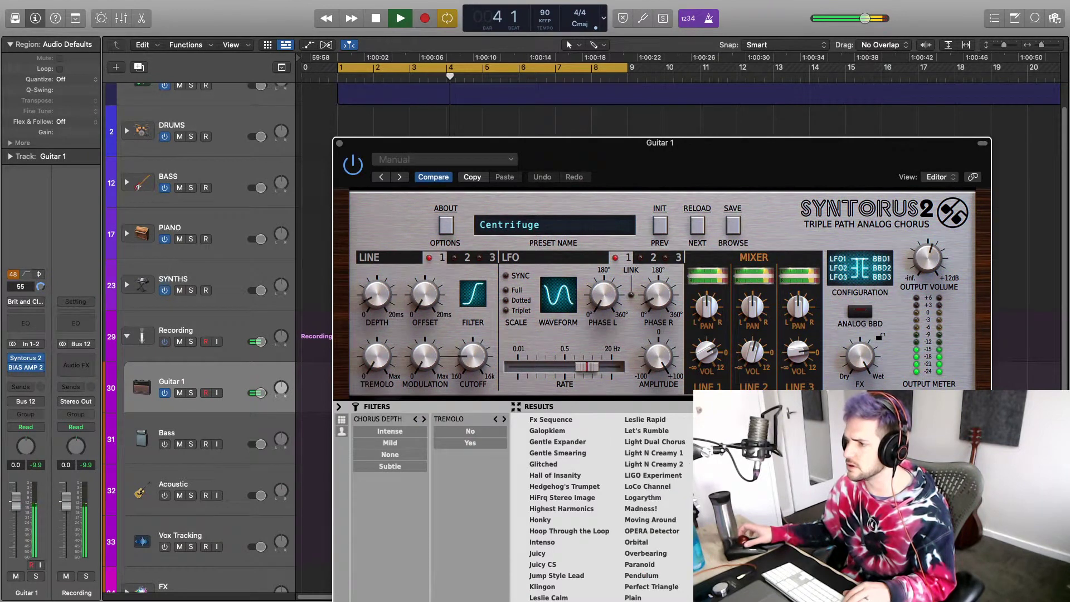
left_click(802, 476)
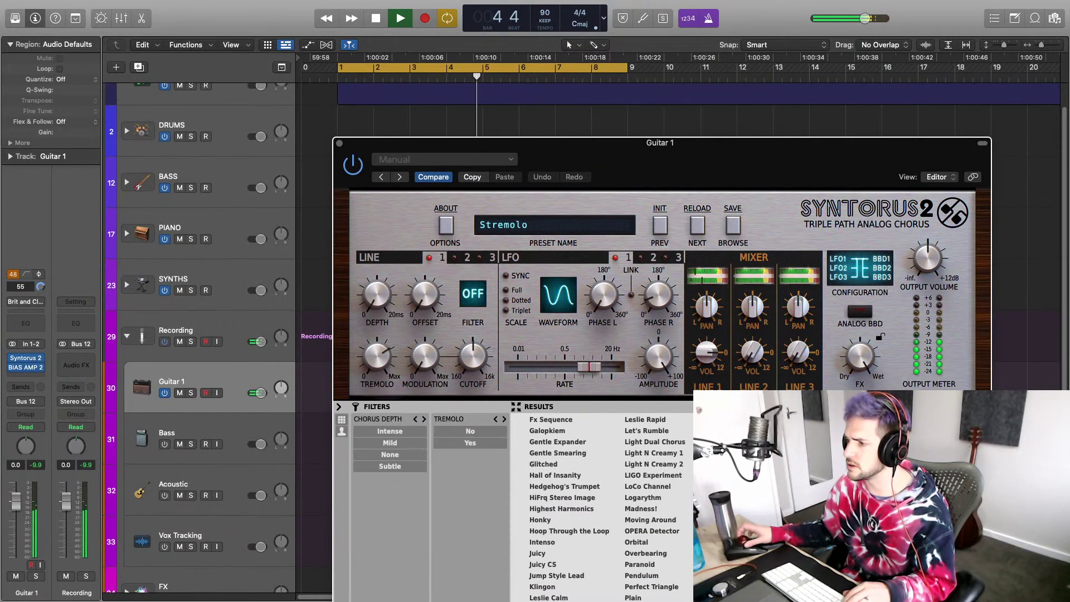
left_click(747, 498)
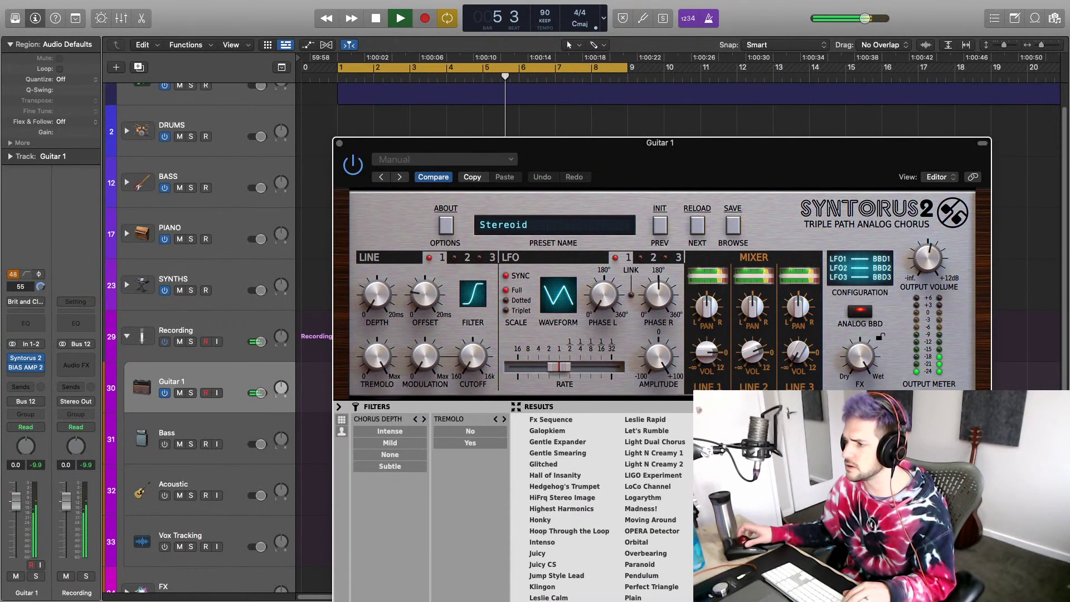
left_click(747, 487)
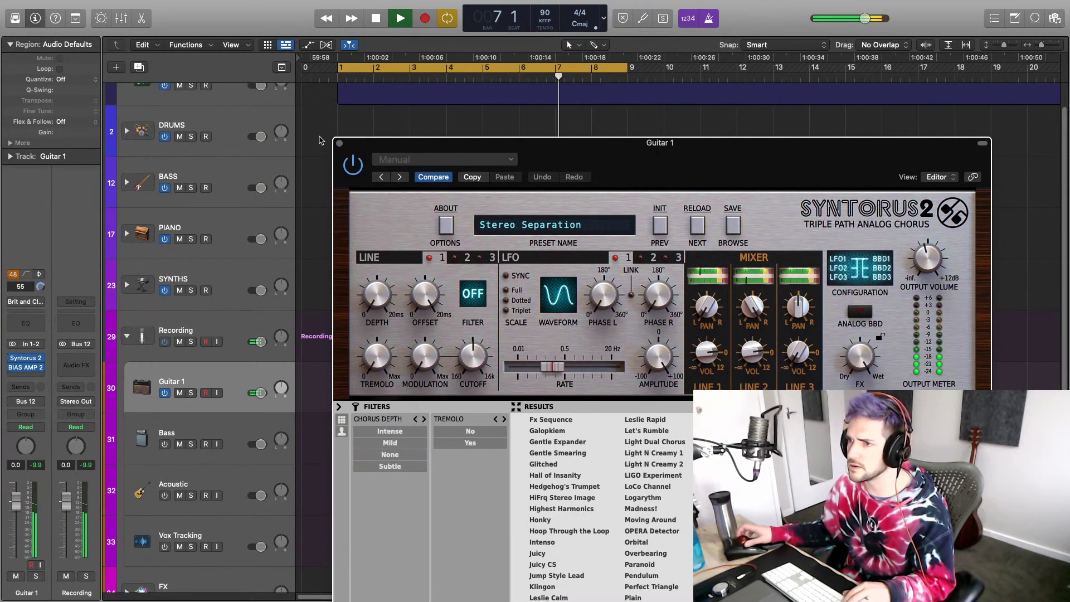
left_click(340, 144)
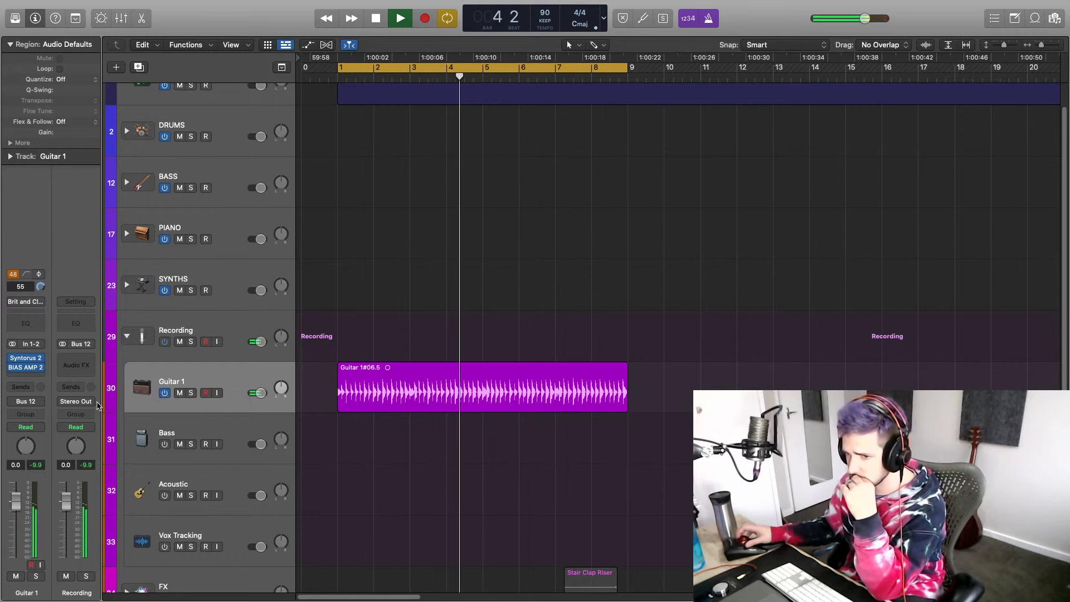
Step: Turn off the metronome click while the guitar loop plays
left_click(38, 379)
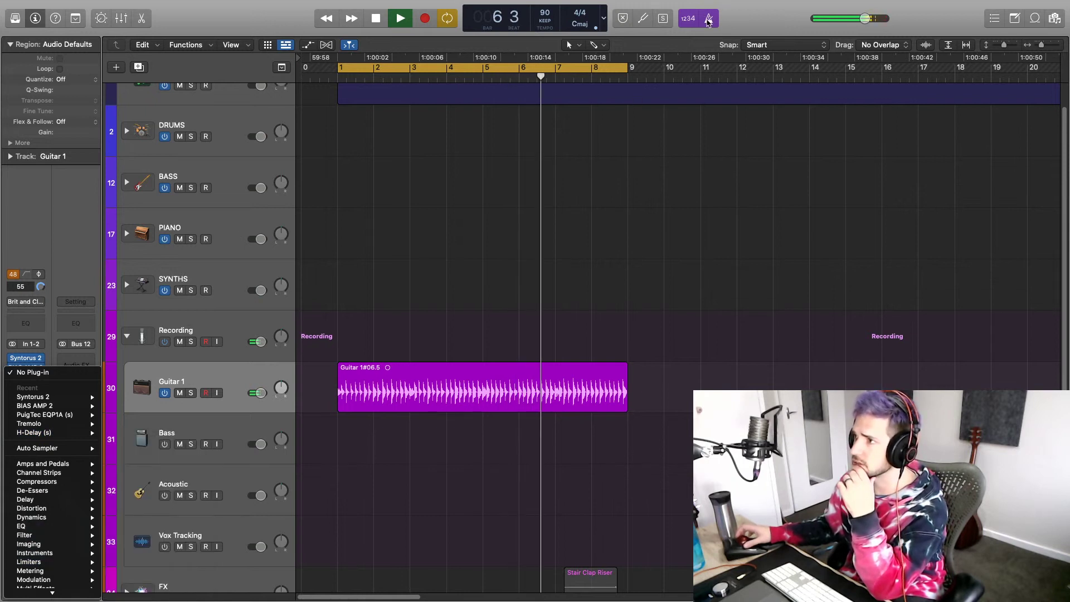
left_click(709, 19)
left_click(708, 19)
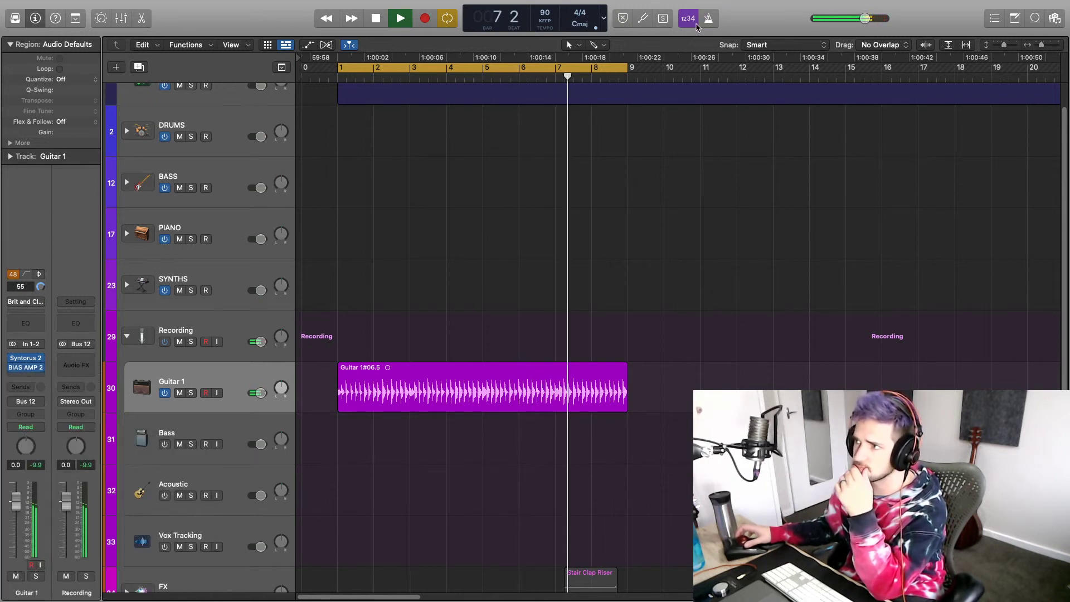
Step: Insert the Deflector compressor in stereo after BIAS AMP 2 on the Guitar 1 channel strip
left_click(39, 376)
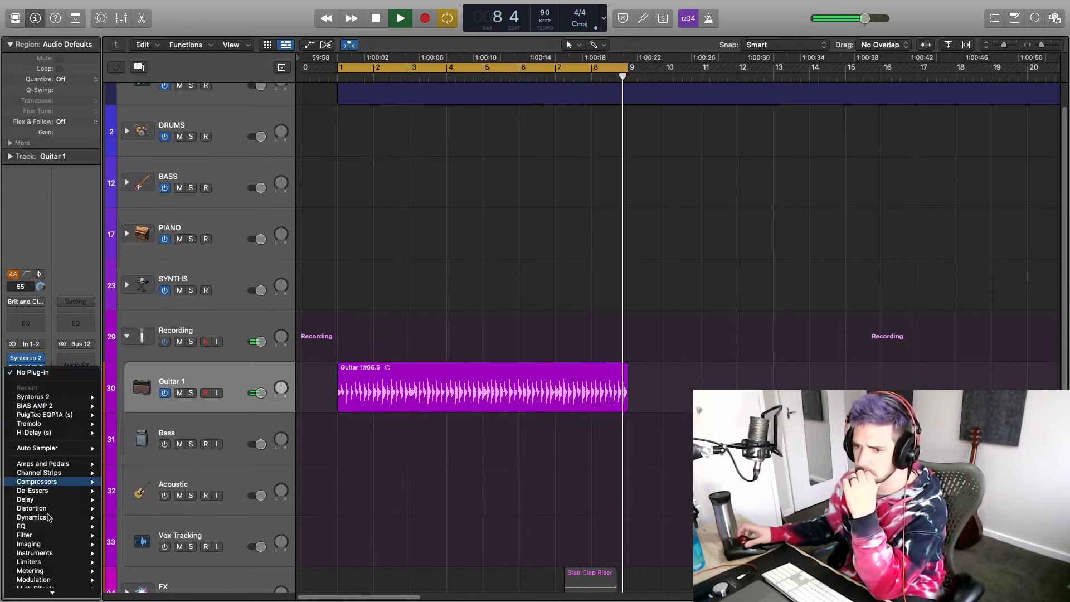
mouse_move(51, 503)
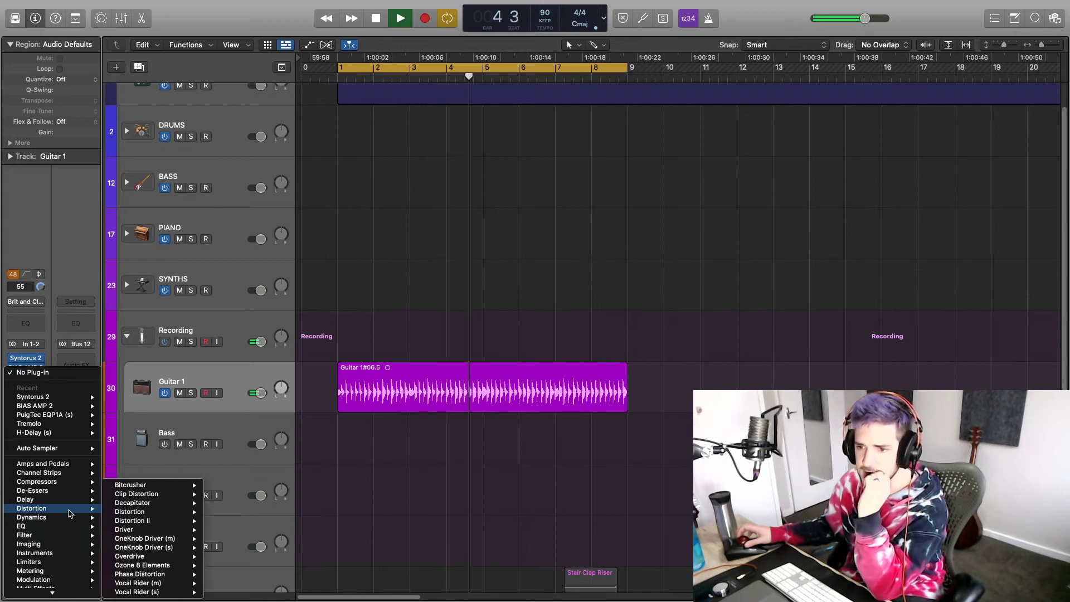
mouse_move(66, 477)
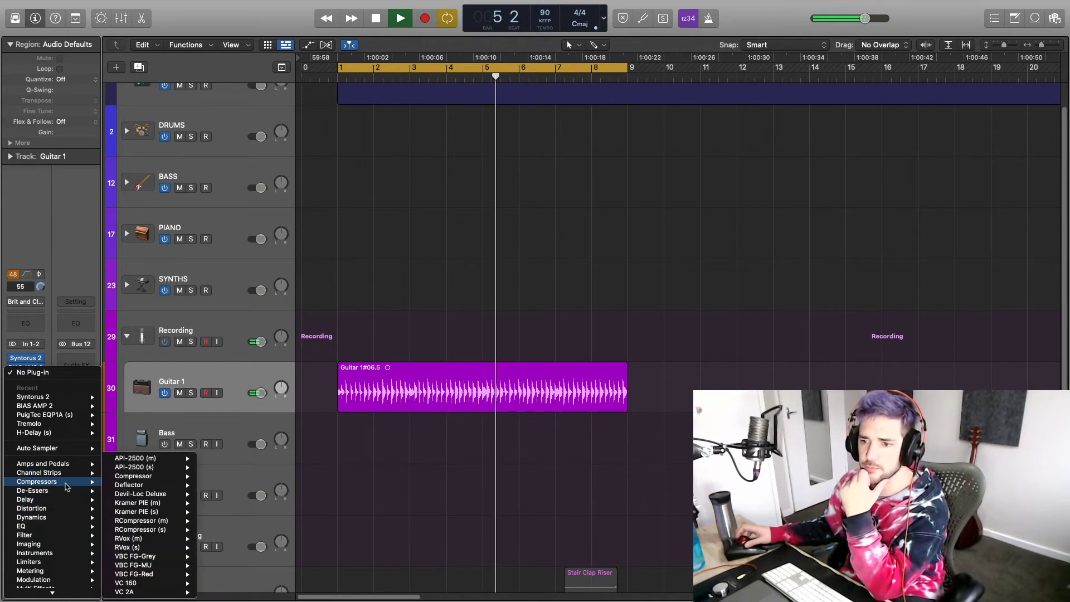
mouse_move(139, 486)
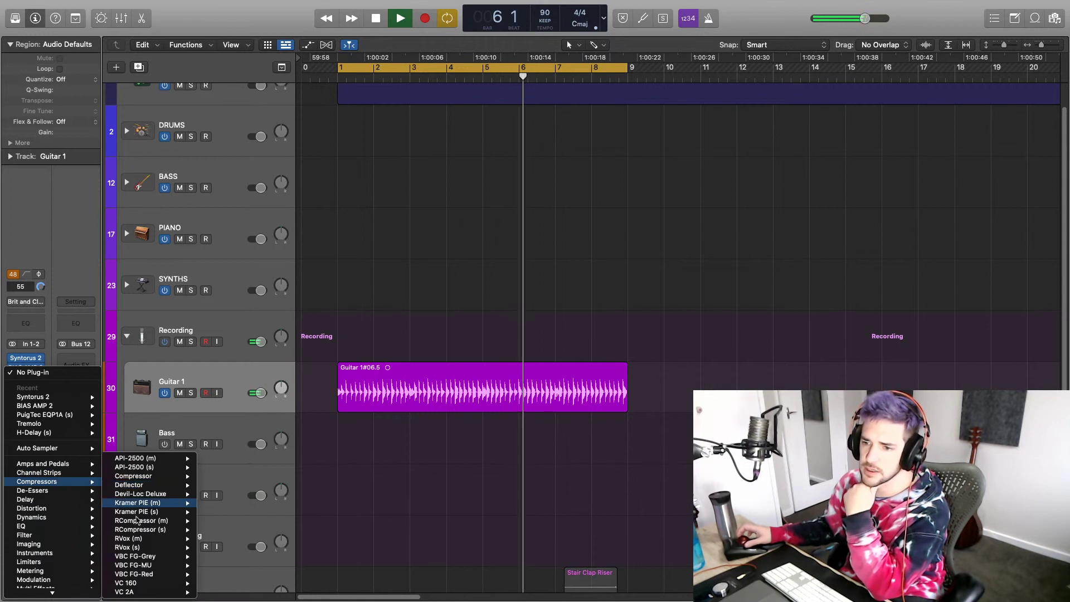
mouse_move(155, 531)
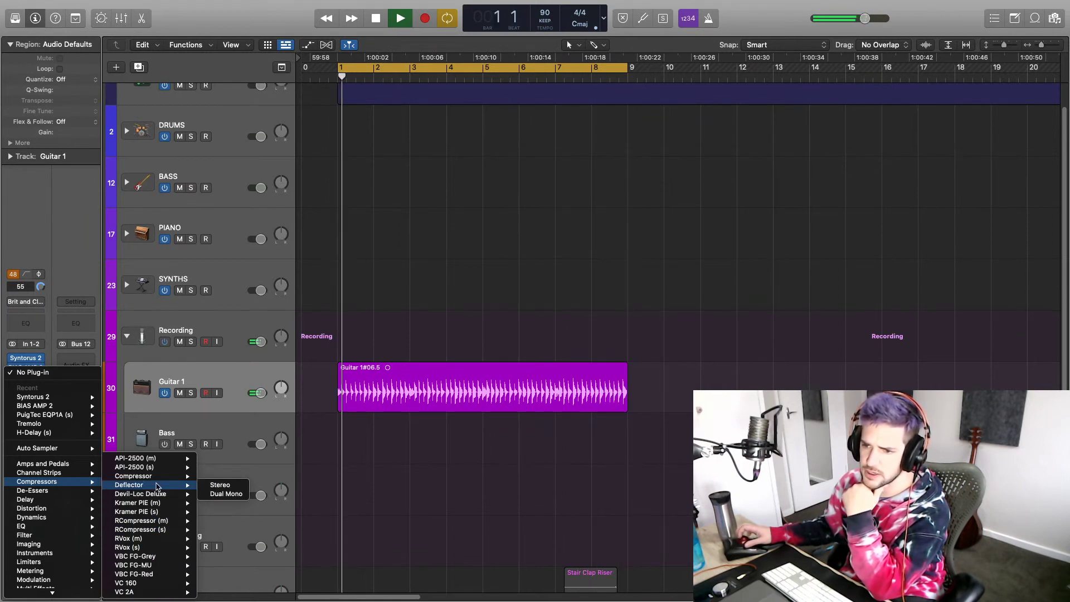
left_click(226, 487)
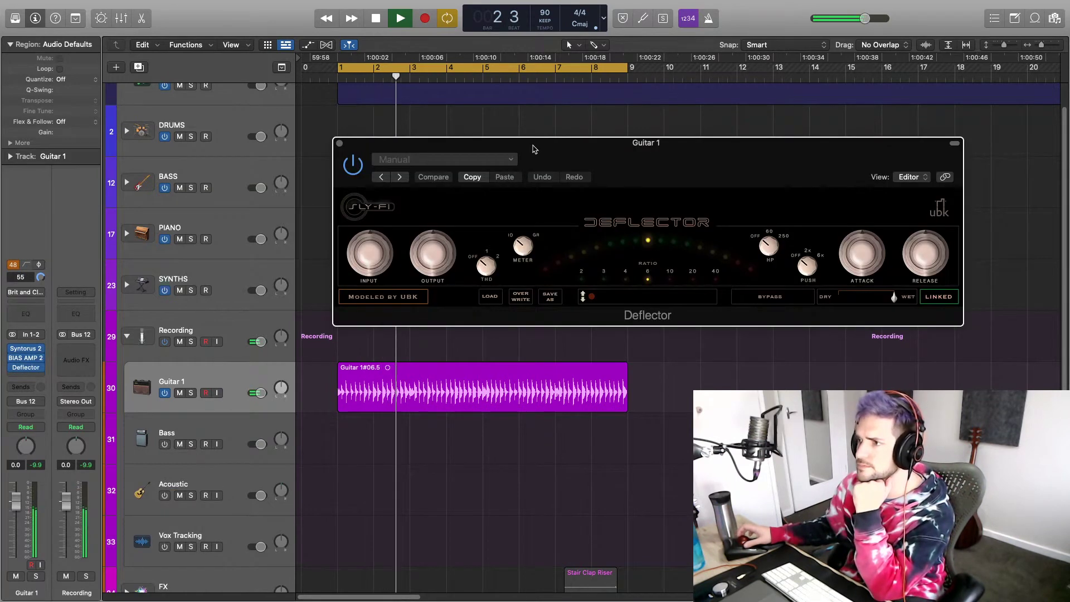
Step: Move the Deflector window aside, adjust its compression knobs with the meter on GR, and compare the sound with the plug-in bypassed
left_click_drag(532, 148, 303, 116)
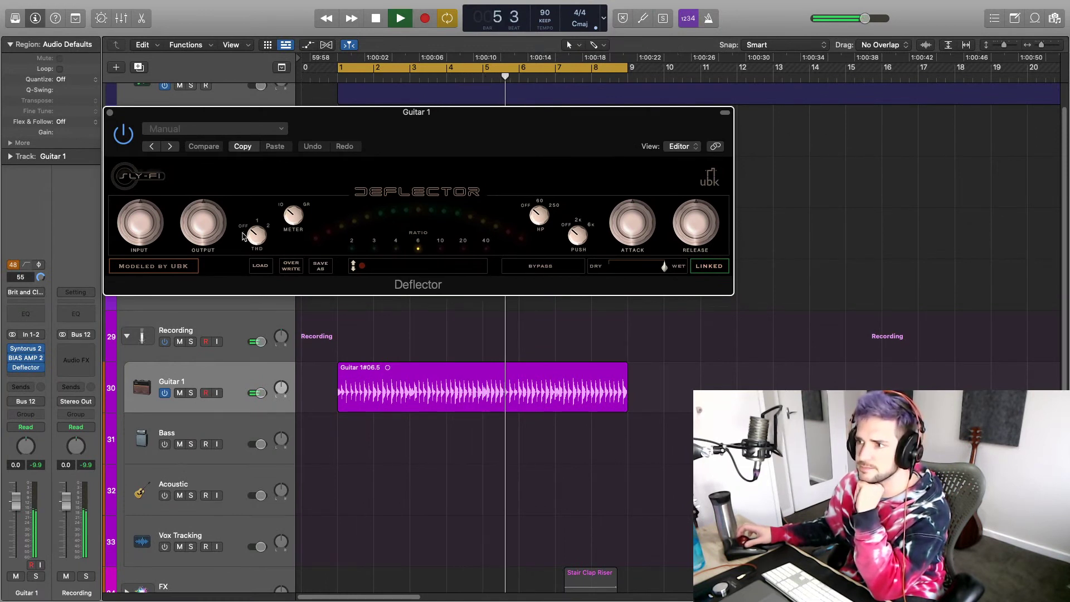
left_click_drag(150, 233, 149, 226)
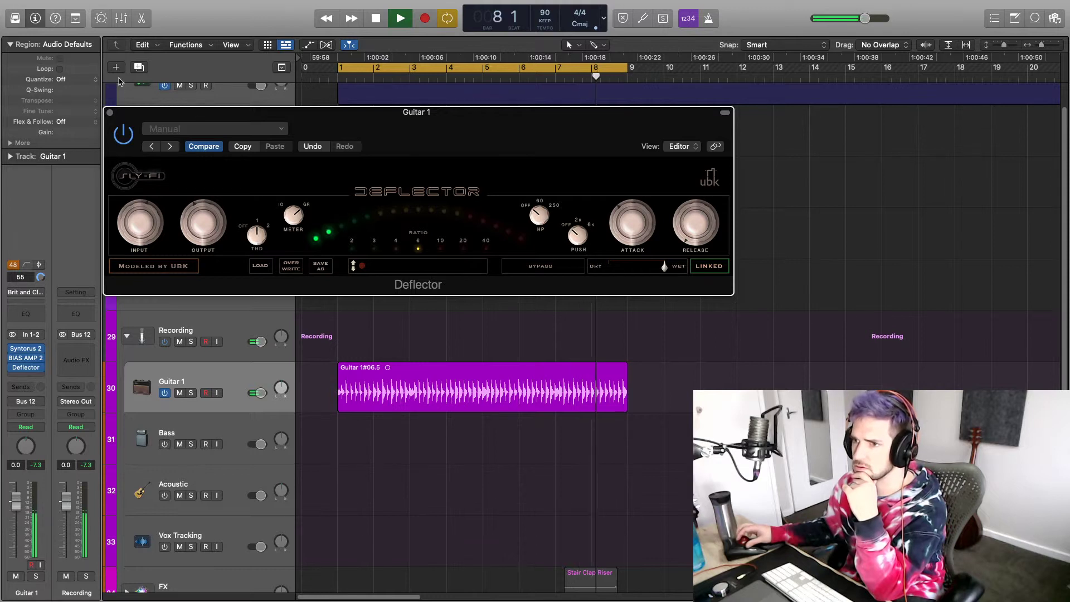
left_click(125, 132)
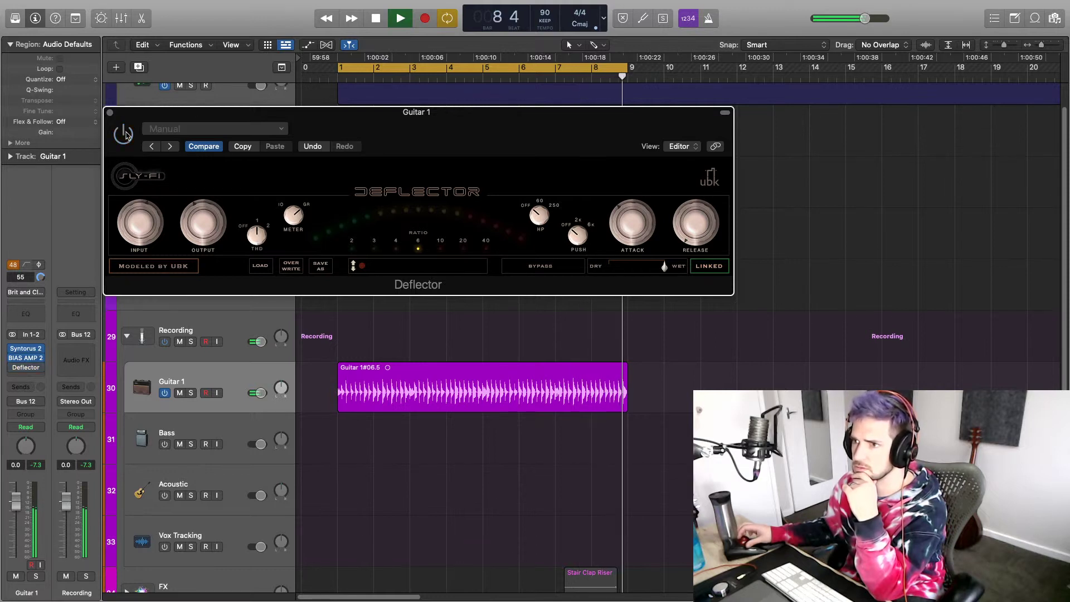
left_click(124, 133)
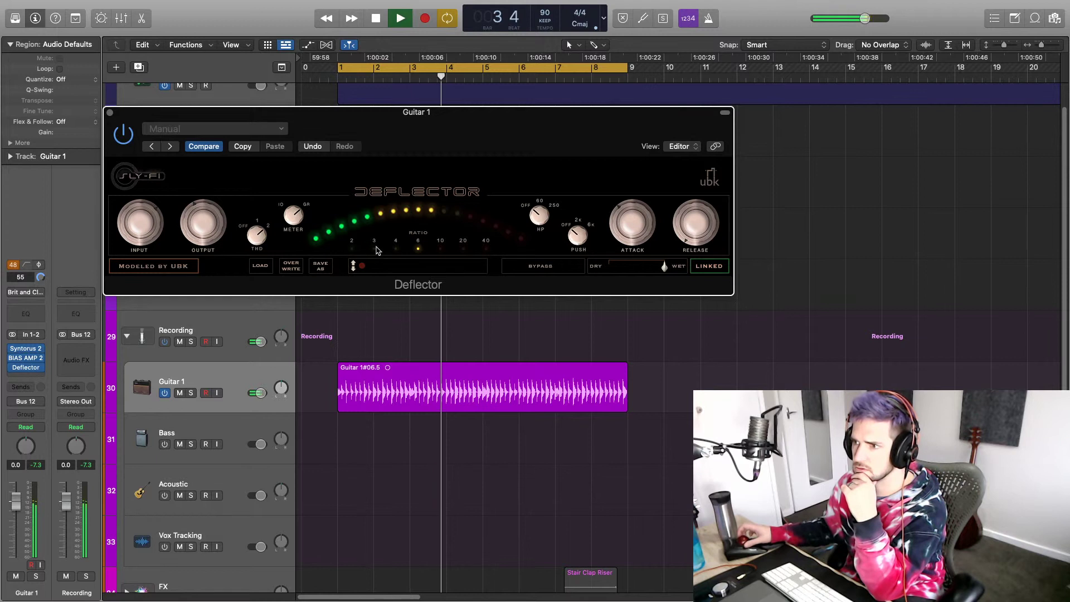
Step: Set the Deflector's ratio to 4, check it against bypass and close the plug-in window
left_click(395, 251)
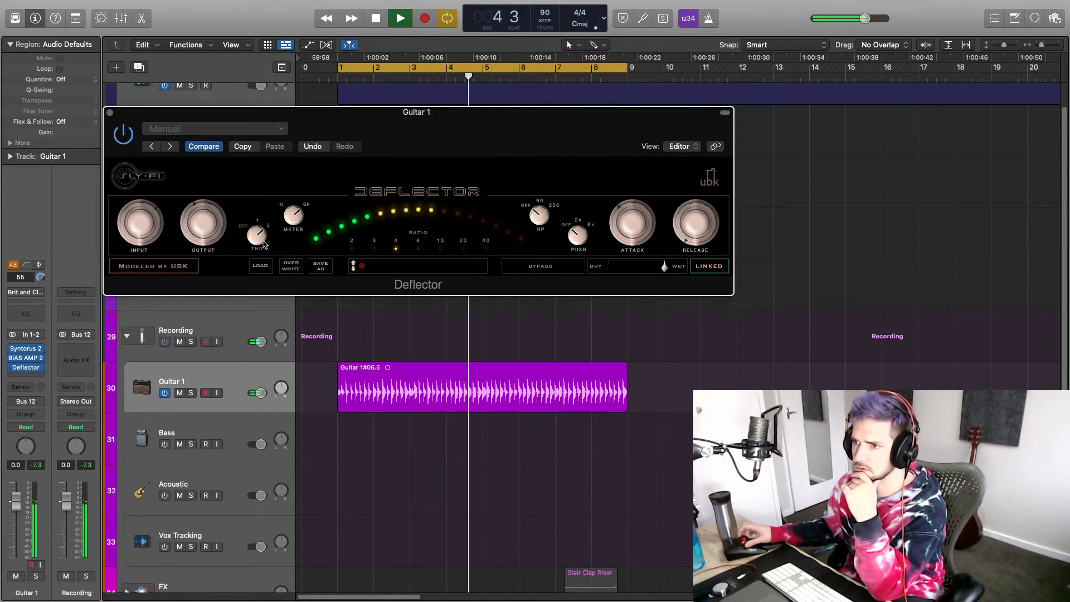
left_click(123, 134)
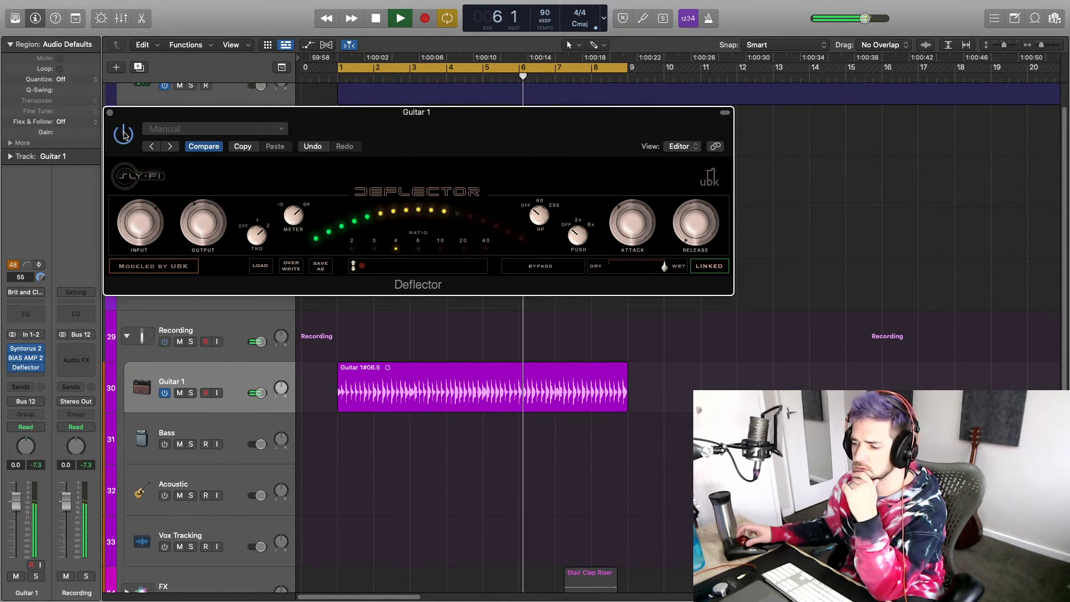
left_click(109, 114)
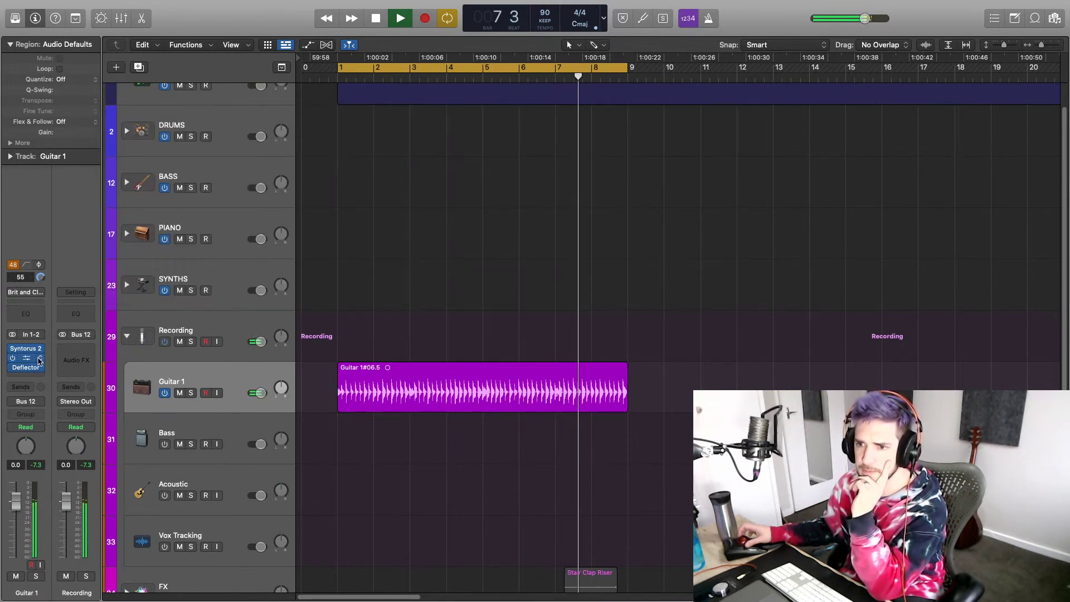
Step: Insert the H-Delay (s) plug-in in stereo after Deflector on the Guitar 1 channel strip
left_click(35, 377)
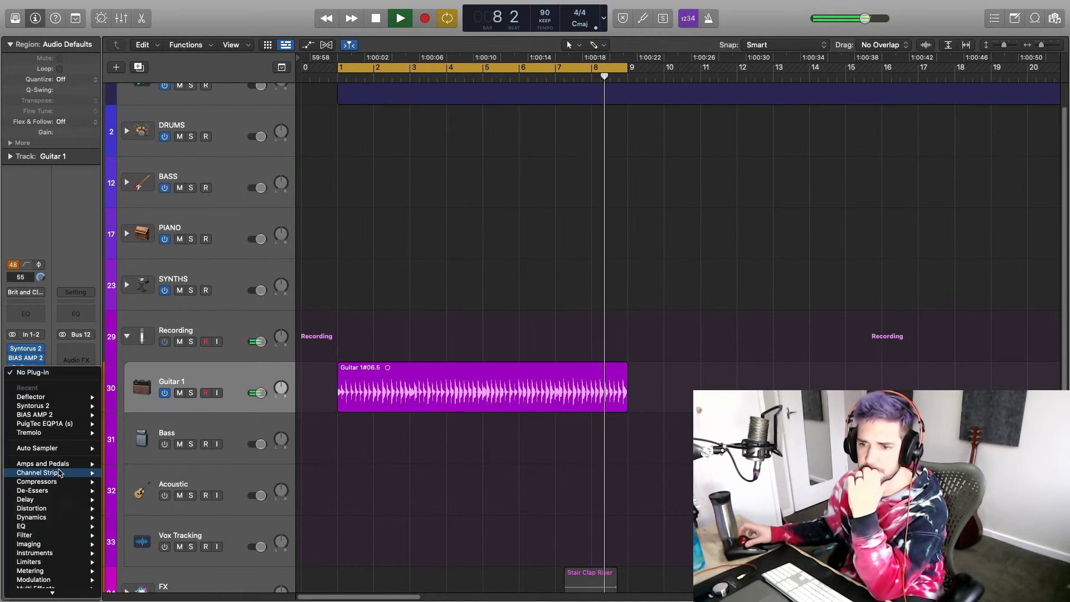
mouse_move(58, 499)
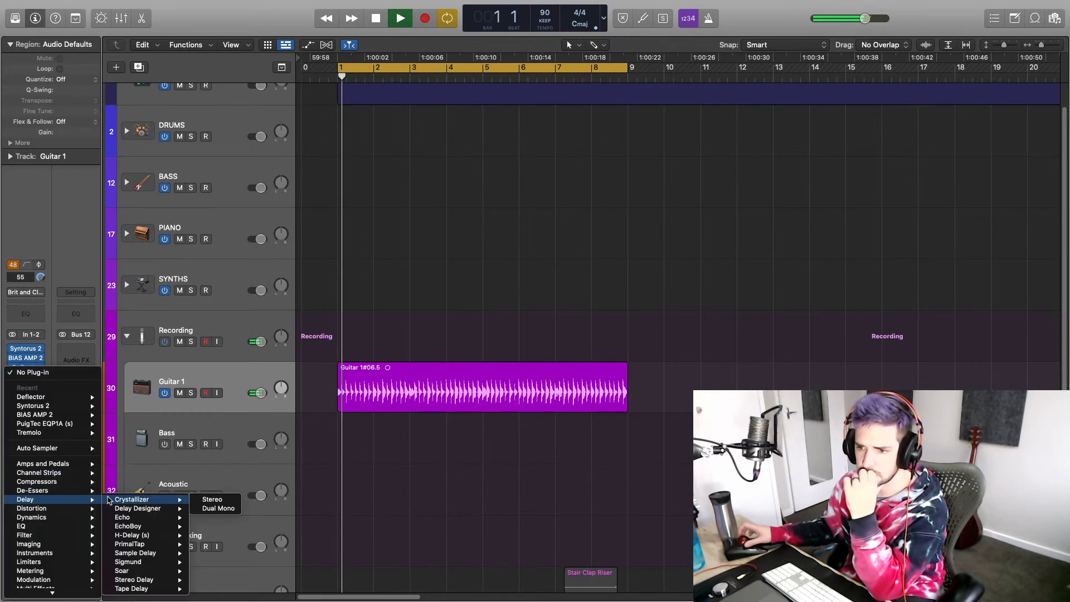
mouse_move(147, 543)
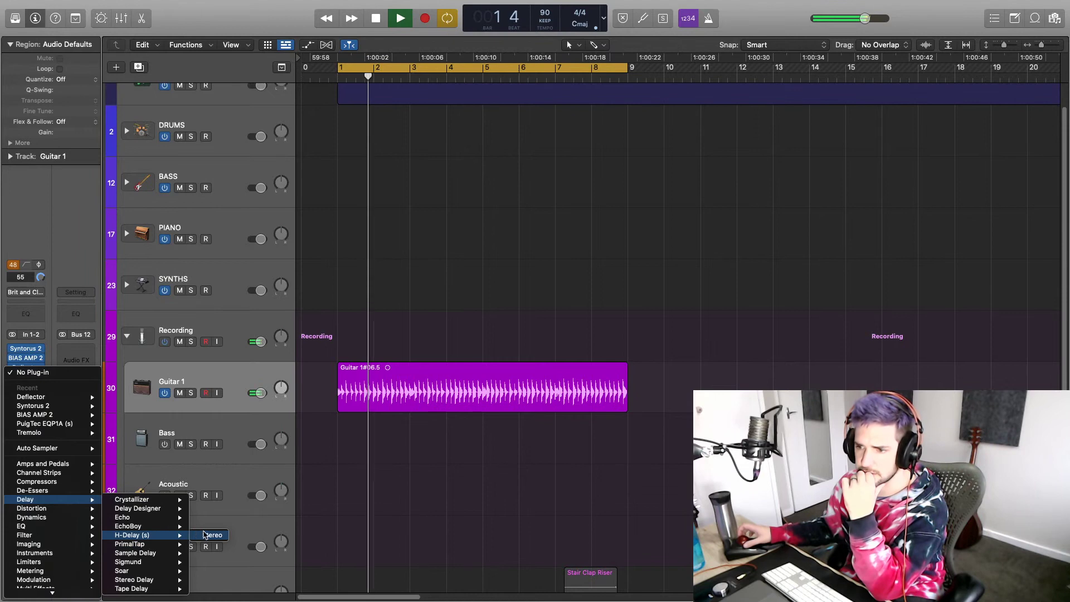
left_click(250, 499)
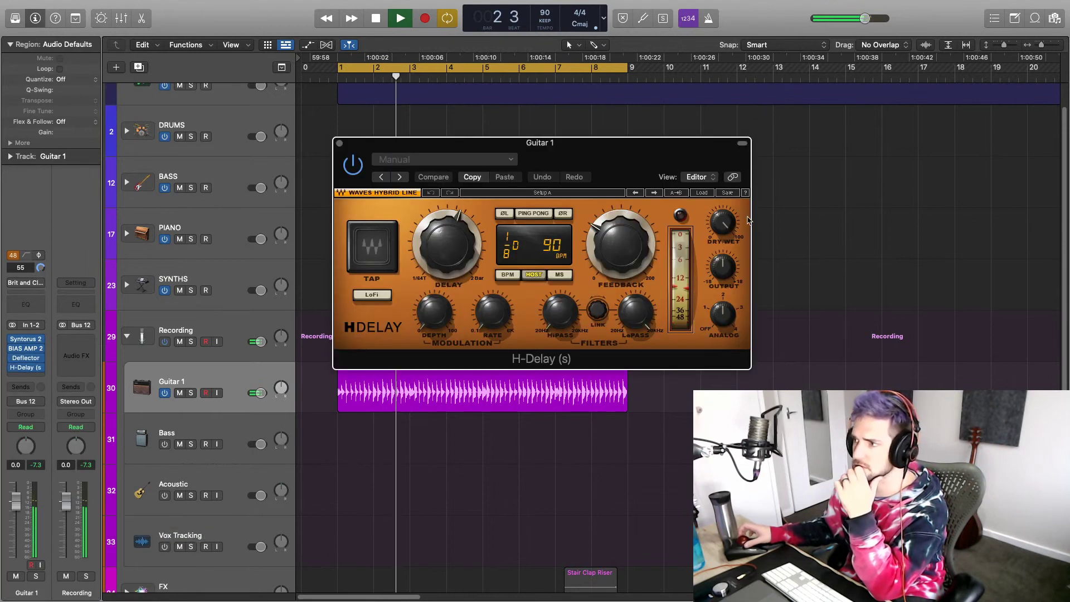
Step: Lower H-Delay's Dry/Wet mix, switch its Analog setting off and enable Ping Pong, then resume playback
left_click_drag(736, 223, 736, 212)
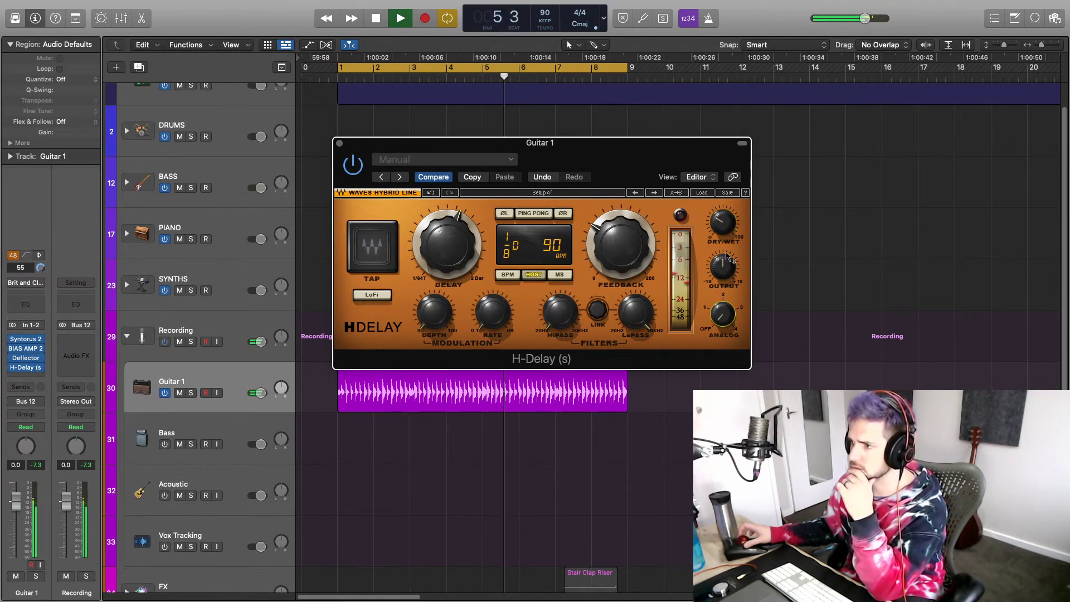
key("space")
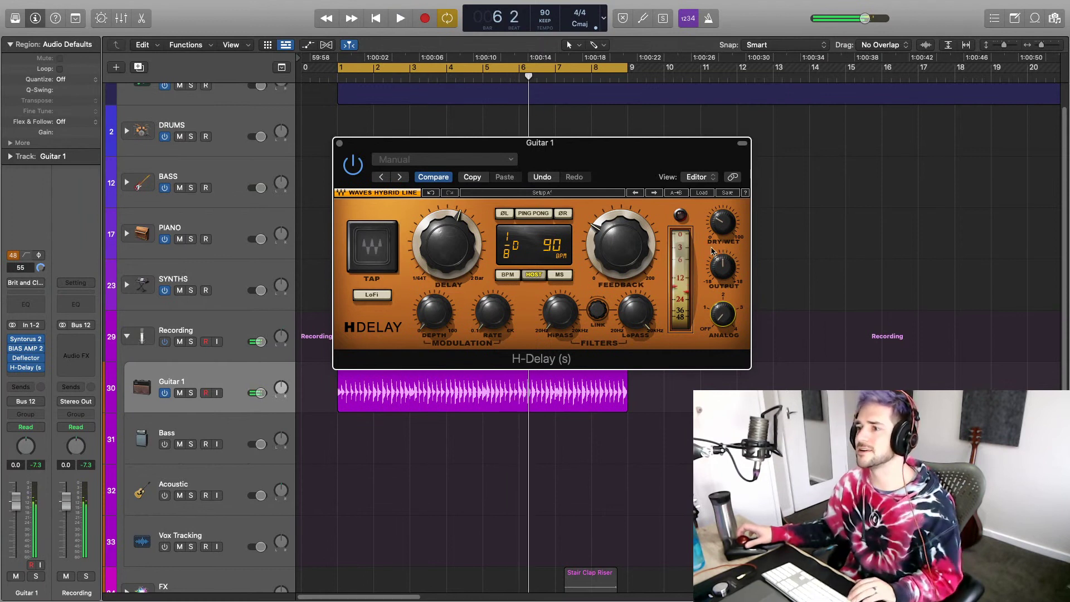
left_click(533, 214)
key("space")
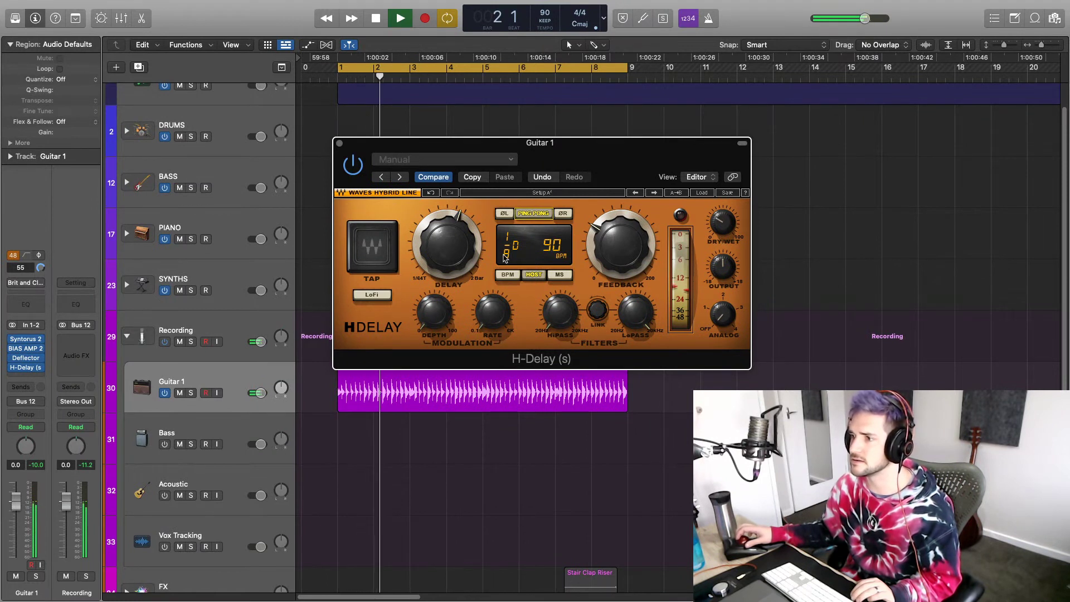
Step: Set the H-Delay time to 1/8, enable LoFi and fine-tune the Dry/Wet mix
left_click_drag(455, 234, 456, 237)
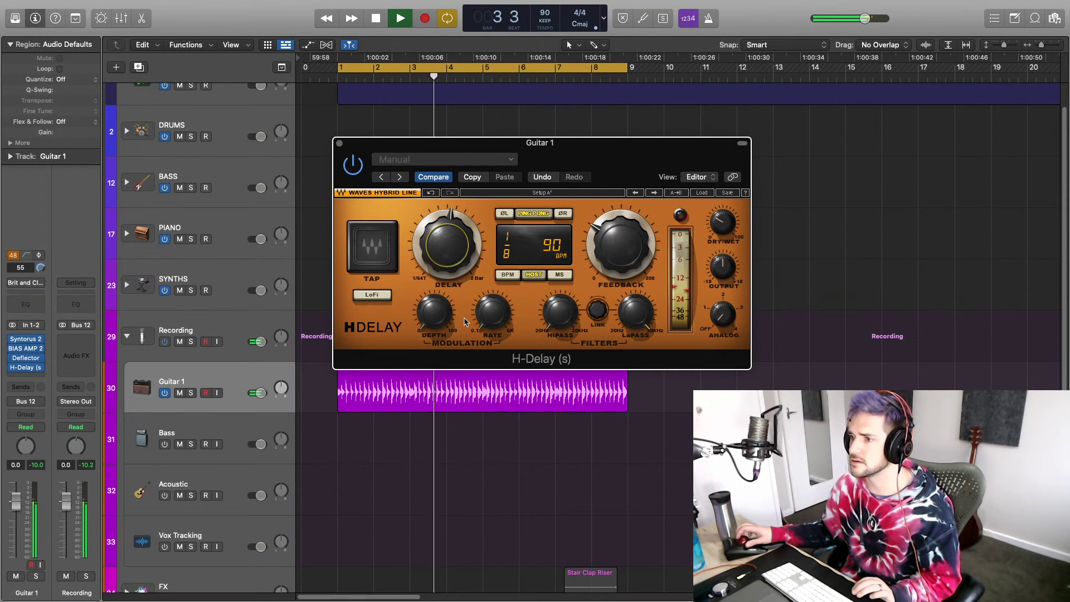
left_click(385, 298)
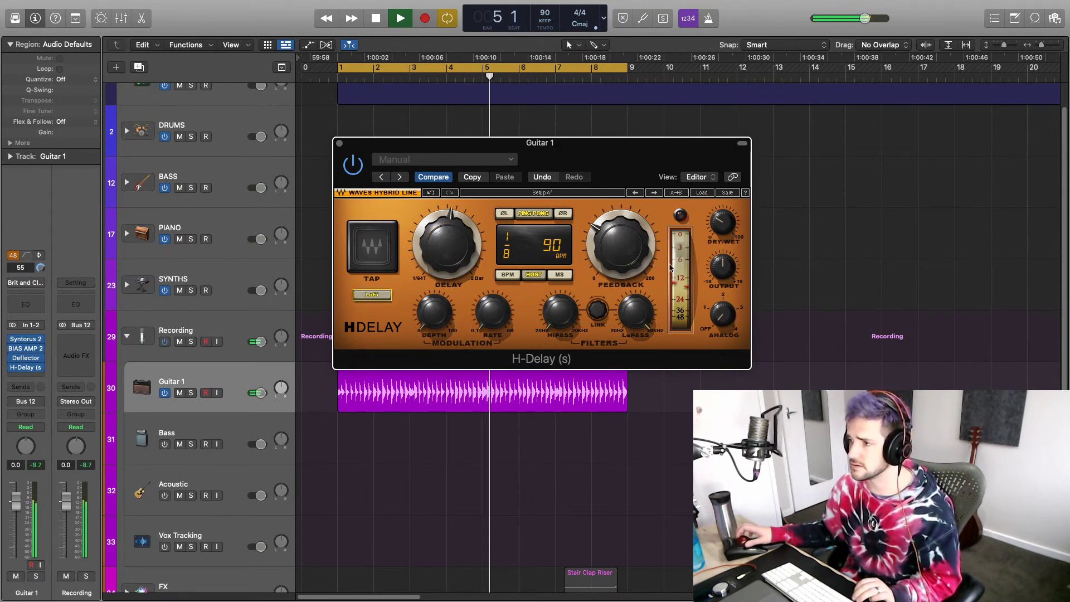
left_click(725, 228)
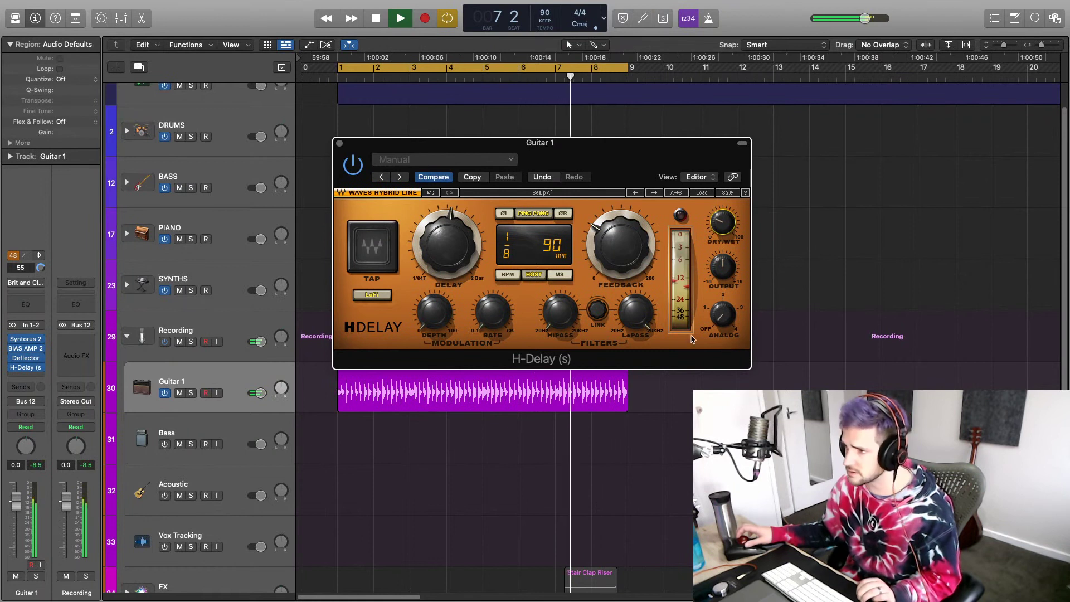
Step: Narrow the delay's range with the HiPass and LoPass filters, readjust the Dry/Wet mix and close H-Delay
left_click(630, 300)
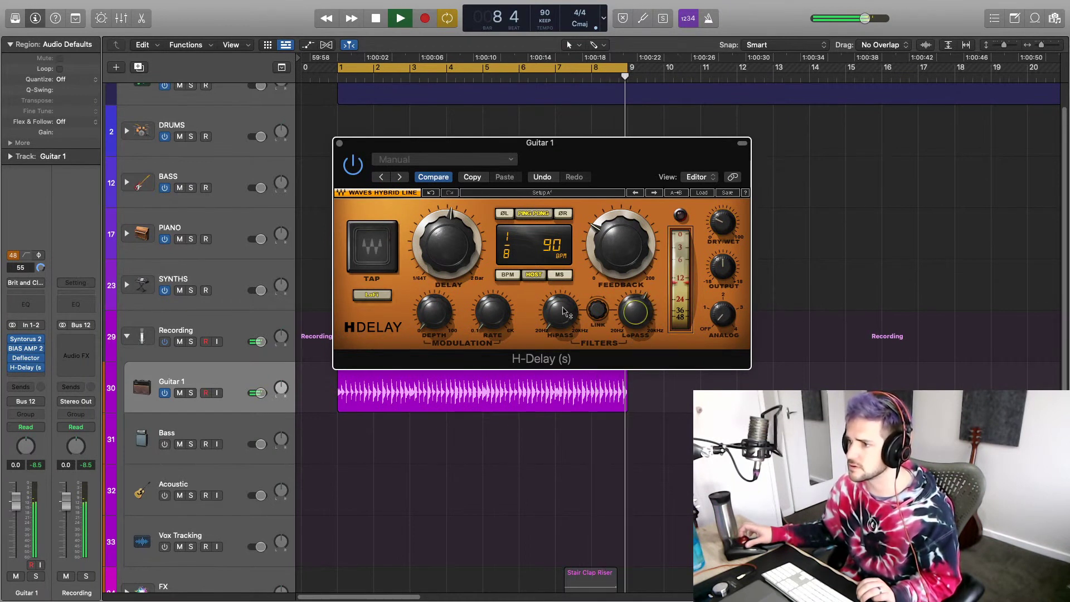
left_click(564, 311)
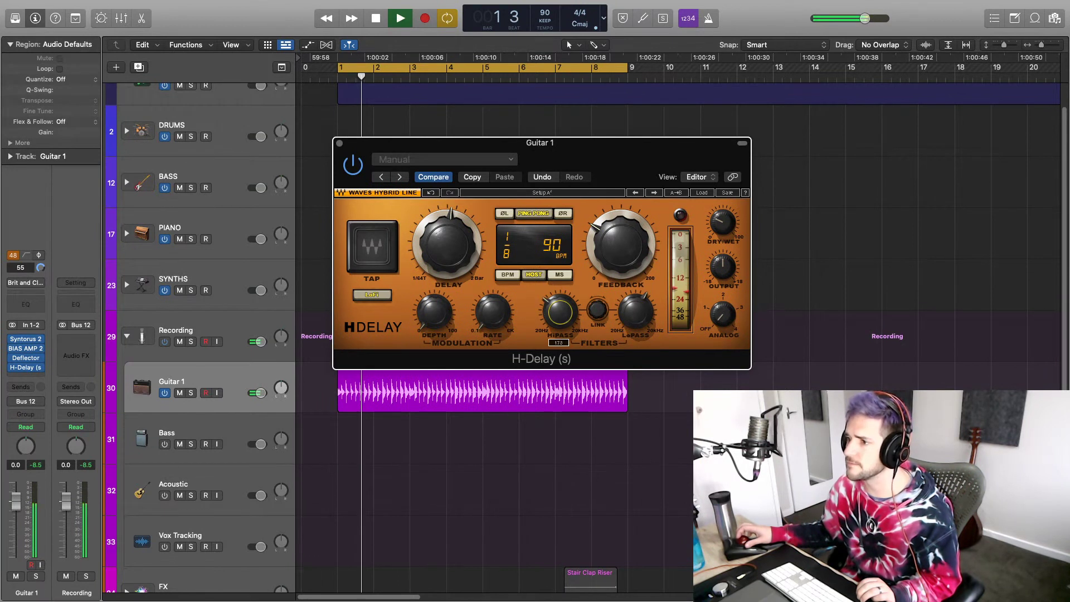
left_click(648, 321)
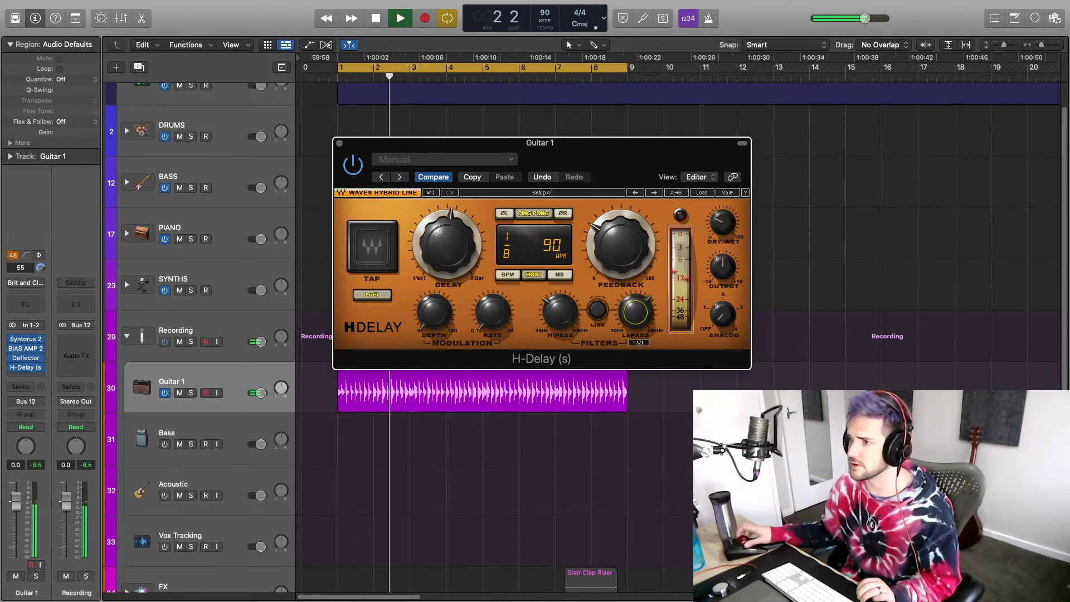
left_click(735, 217)
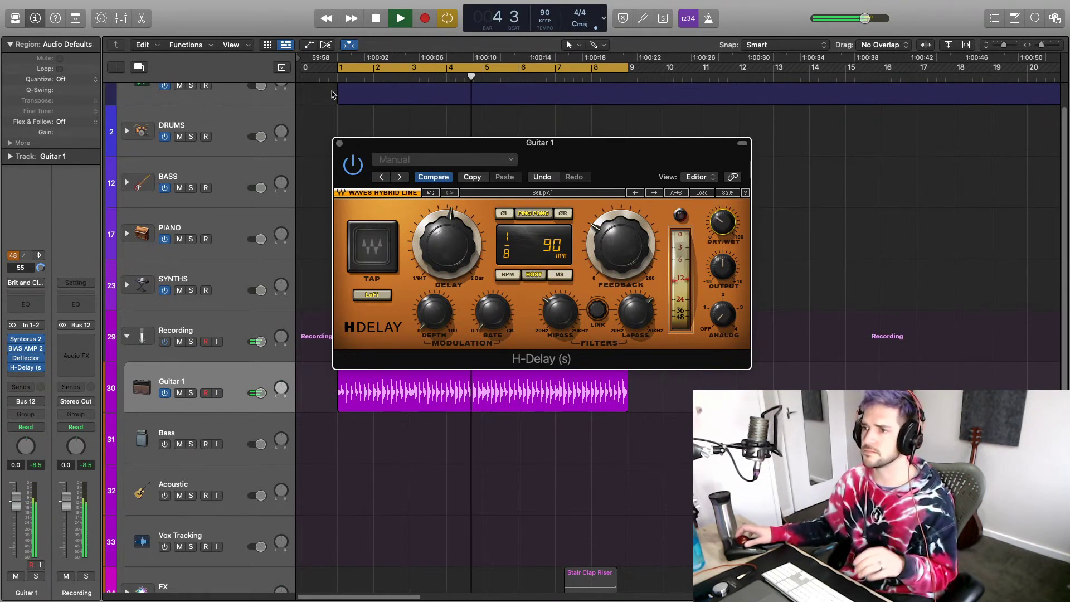
left_click(339, 143)
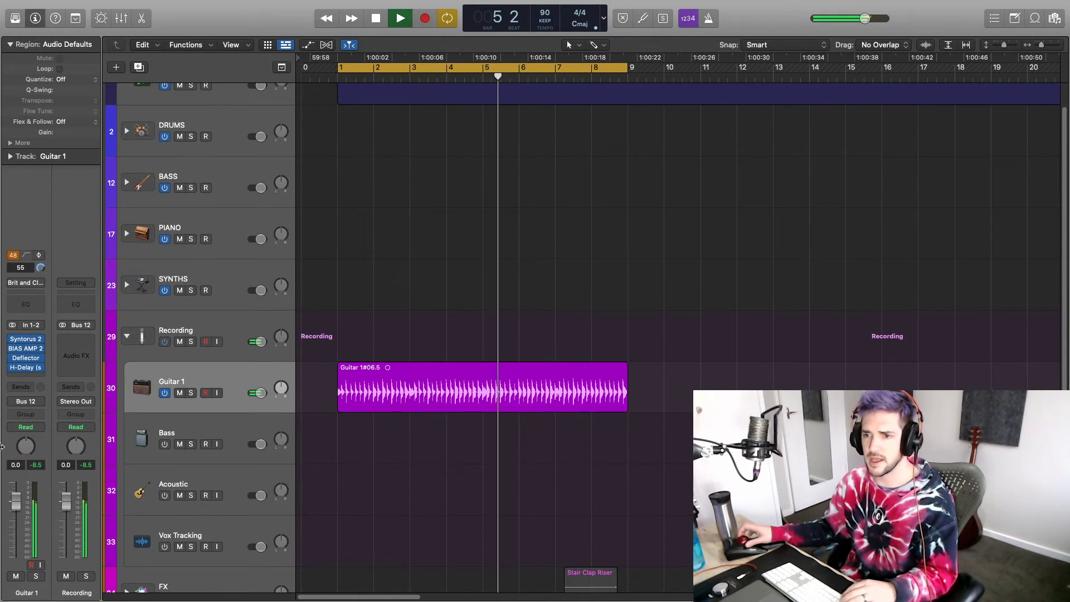
Step: Stop playback and insert VerbSuite Classics in stereo after H-Delay on the Guitar 1 channel strip
key("space")
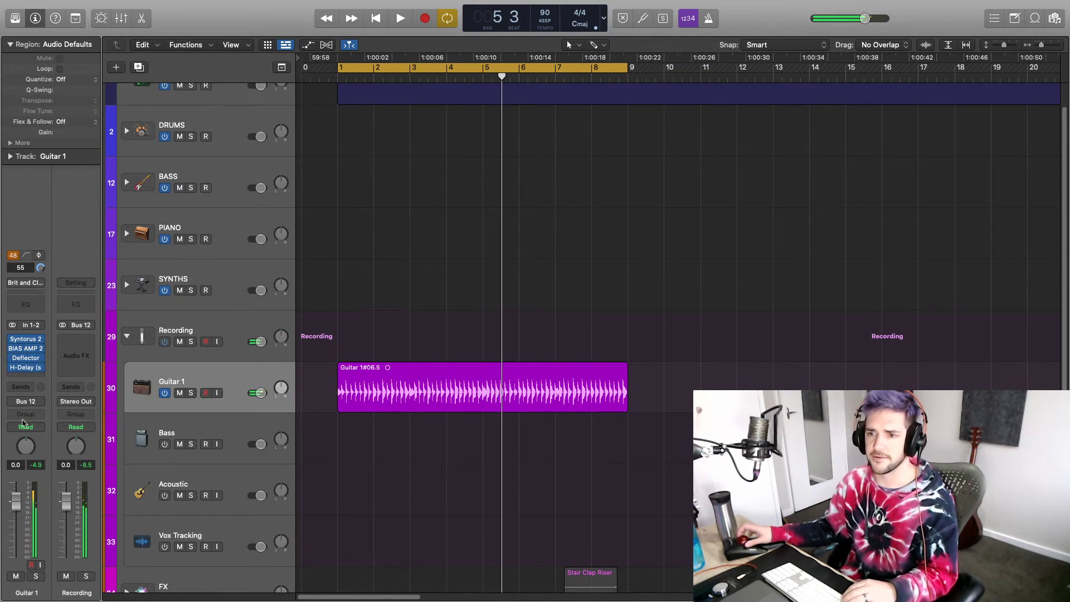
left_click(25, 377)
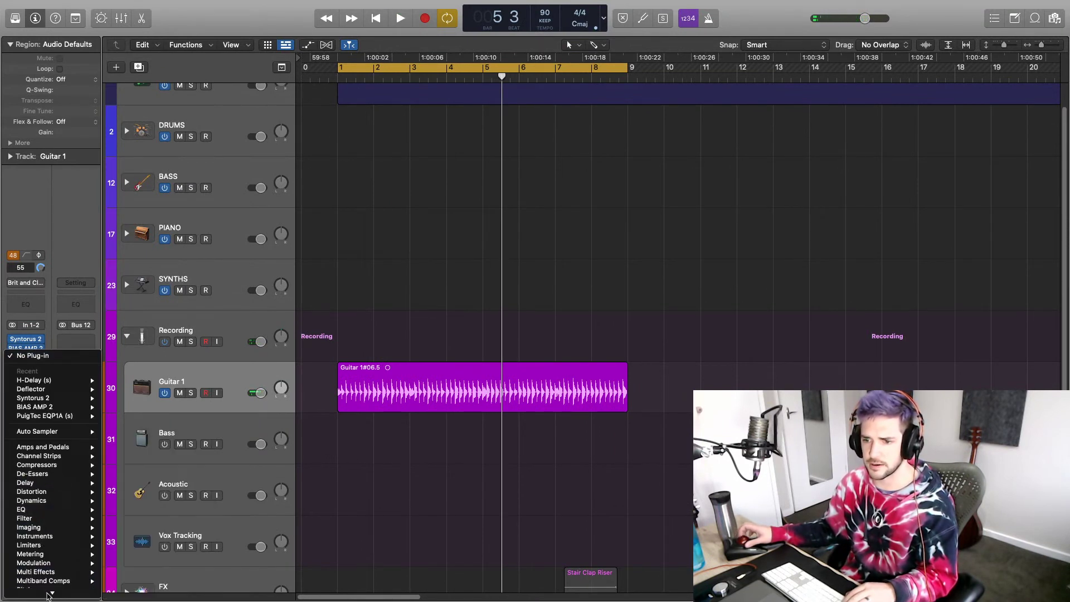
mouse_move(49, 594)
mouse_move(47, 566)
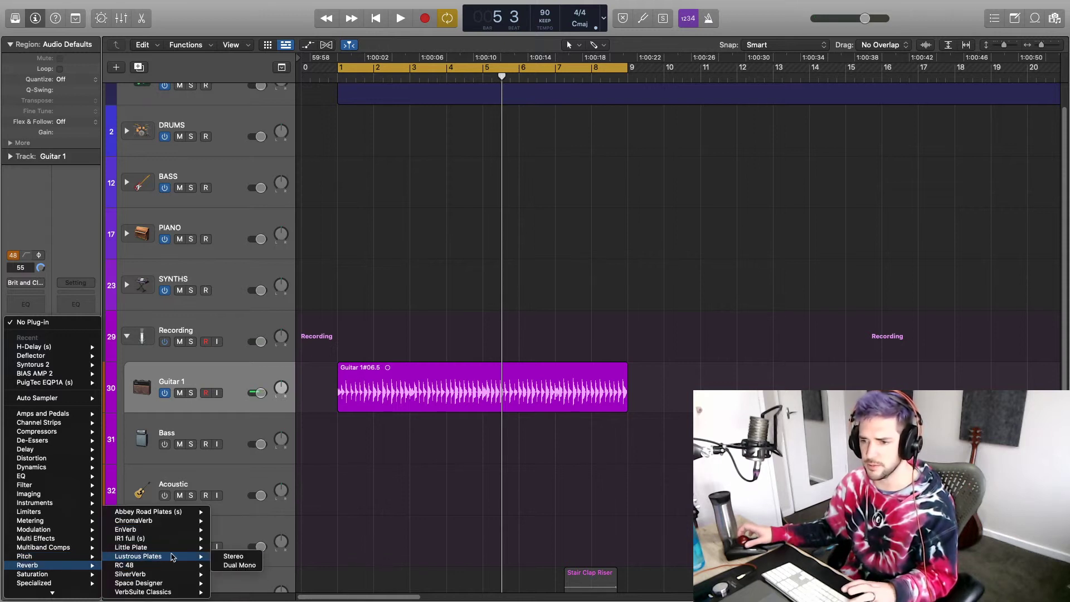
mouse_move(161, 577)
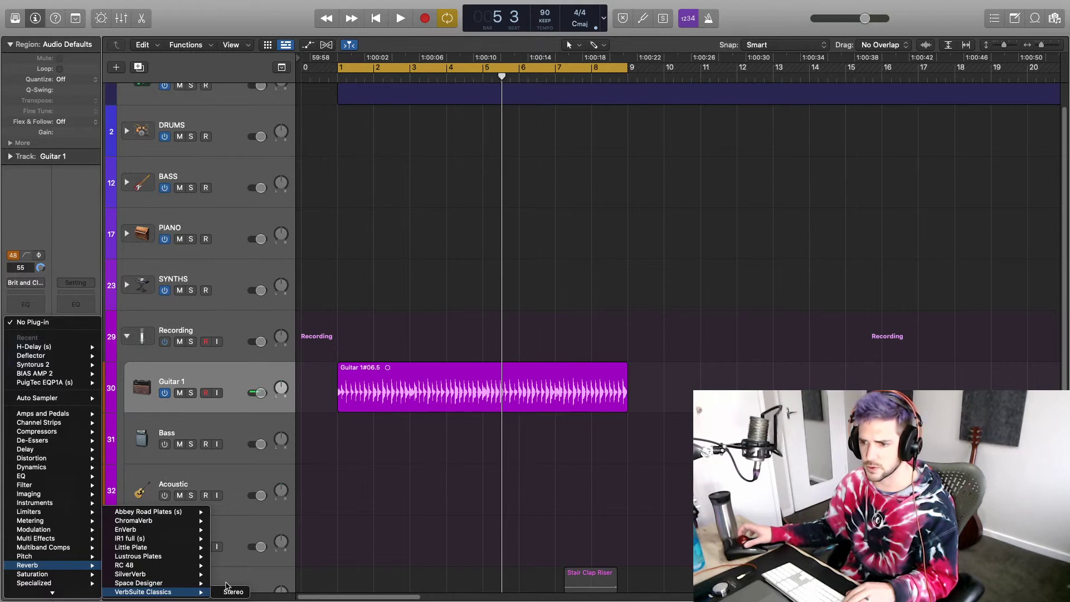
left_click(228, 593)
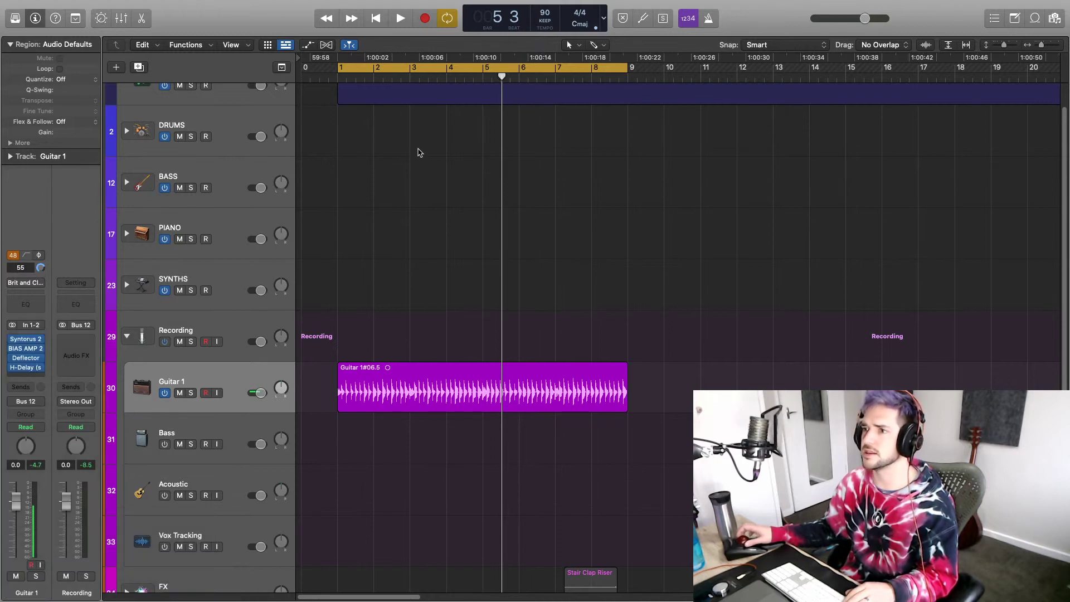
Step: Load VerbSuite Classics' Guitar Thickener preset, fine-tune its Dry/Wet mix during playback and close the plug-in
left_click(514, 203)
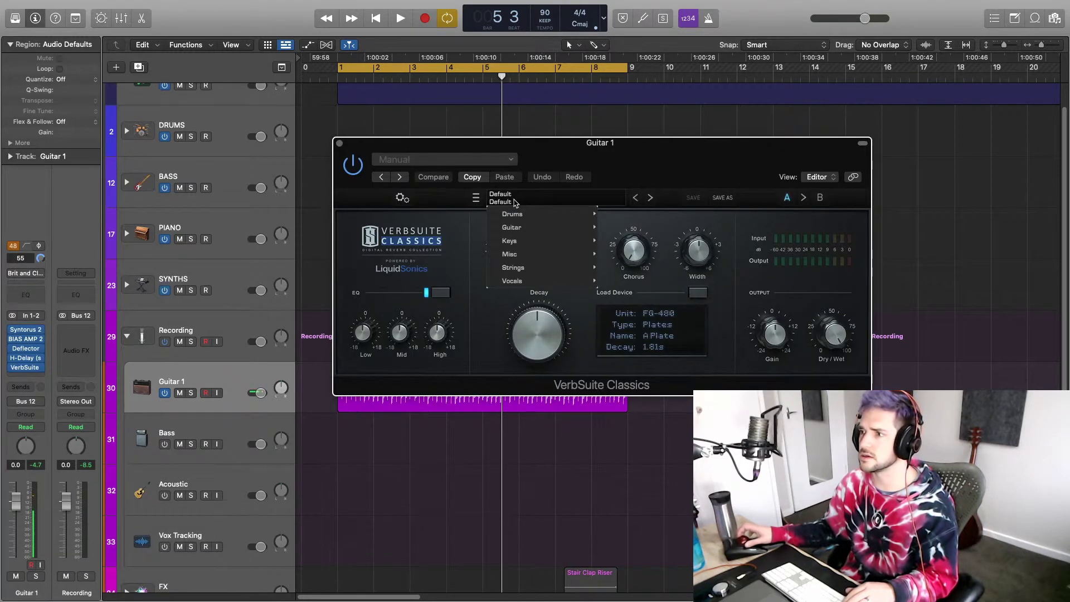
mouse_move(524, 227)
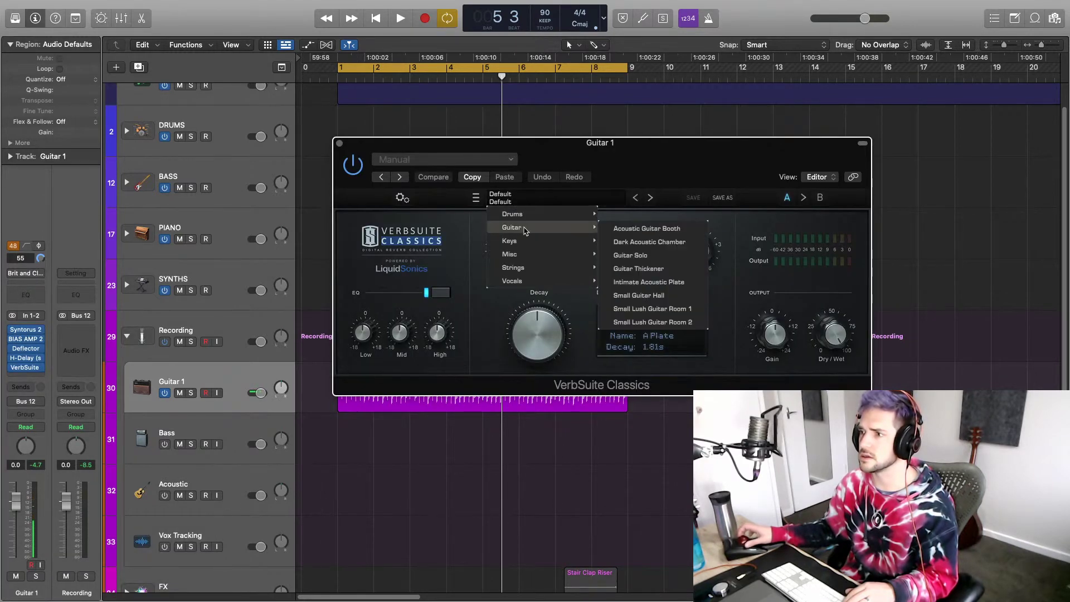
left_click(665, 269)
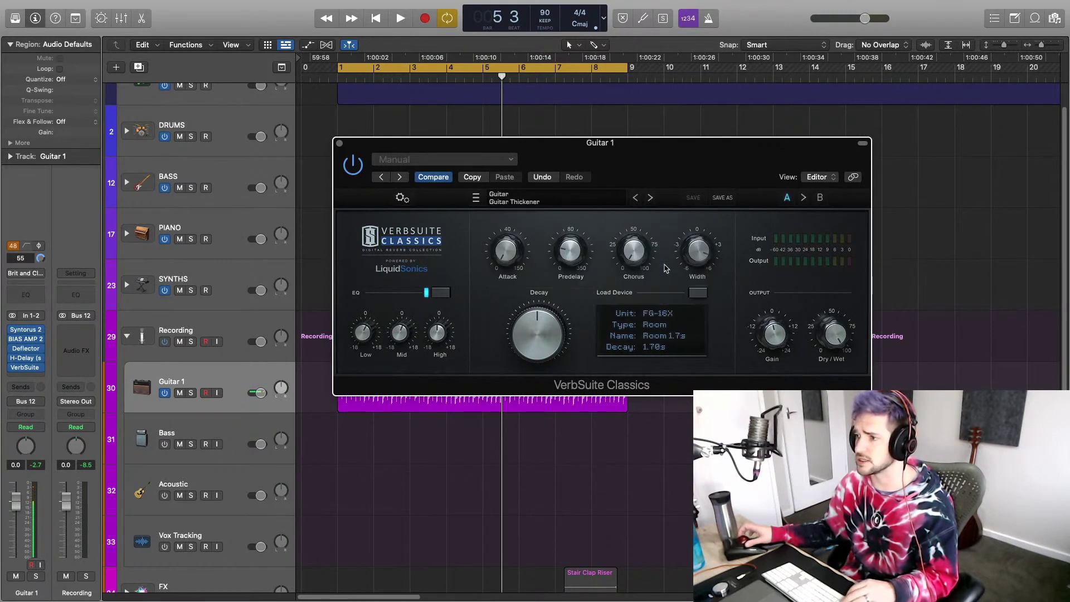
key("space")
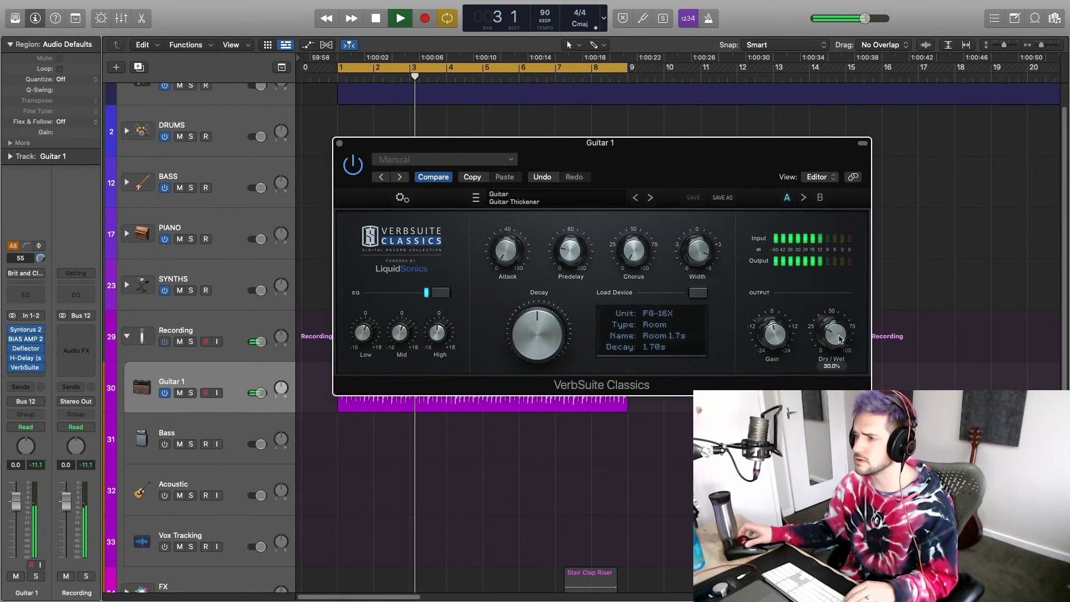
left_click_drag(840, 341, 838, 349)
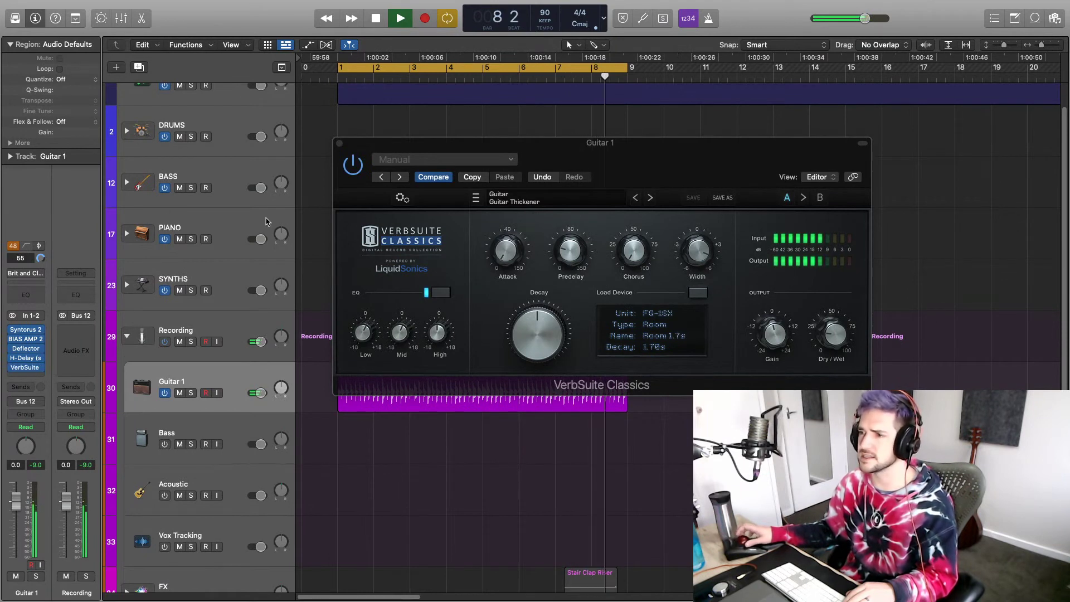
left_click(340, 144)
Step: Listen to the guitar loop with its full effects chain and review the H-Delay settings
key("super+Up")
key("super+Up")
key("super+Up")
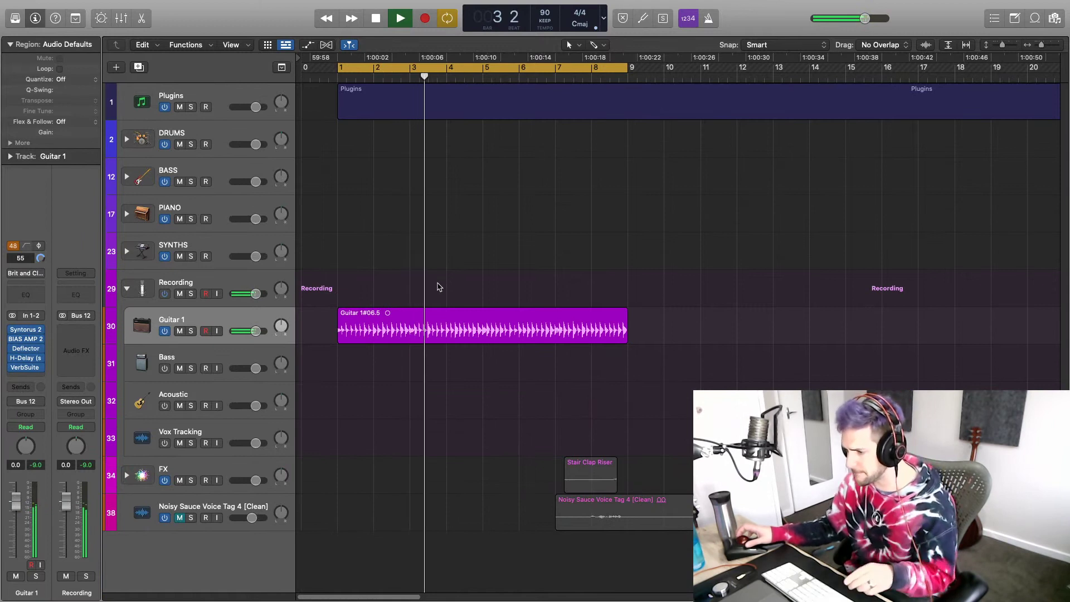
key("space")
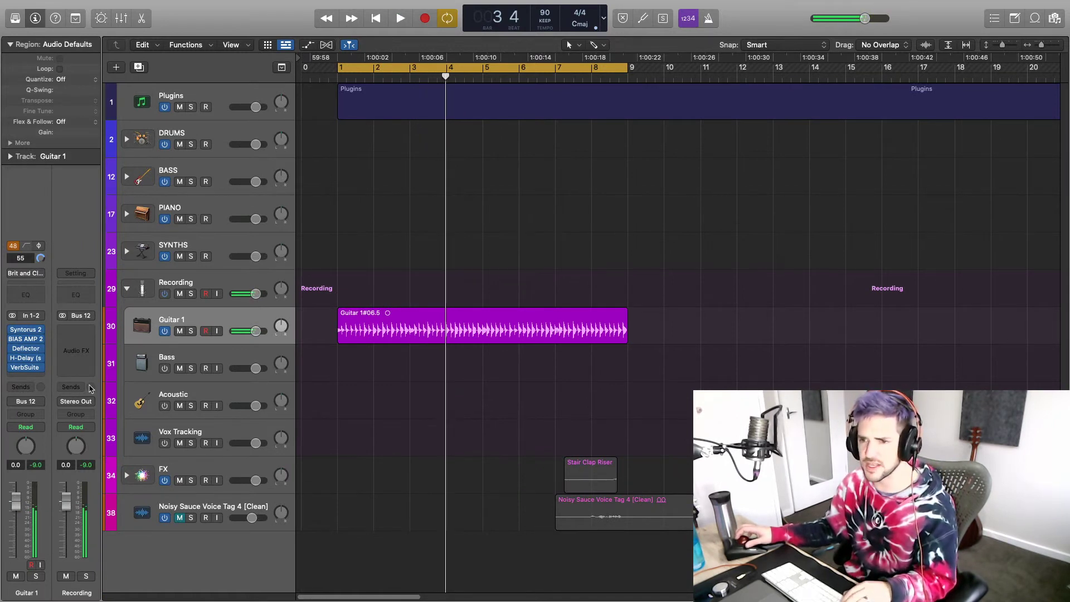
left_click(30, 360)
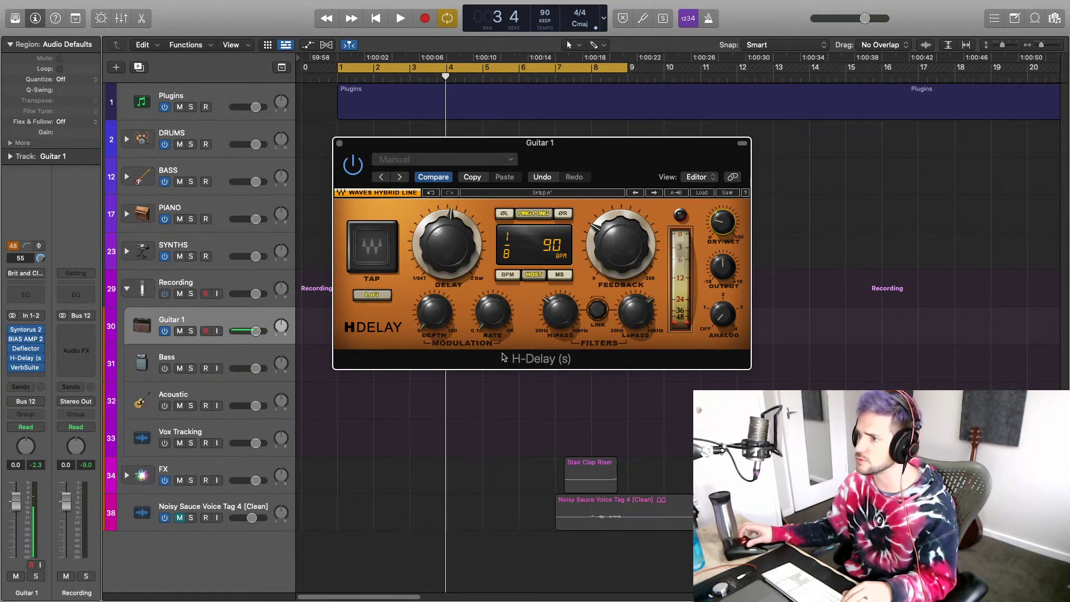
left_click(339, 143)
key("space")
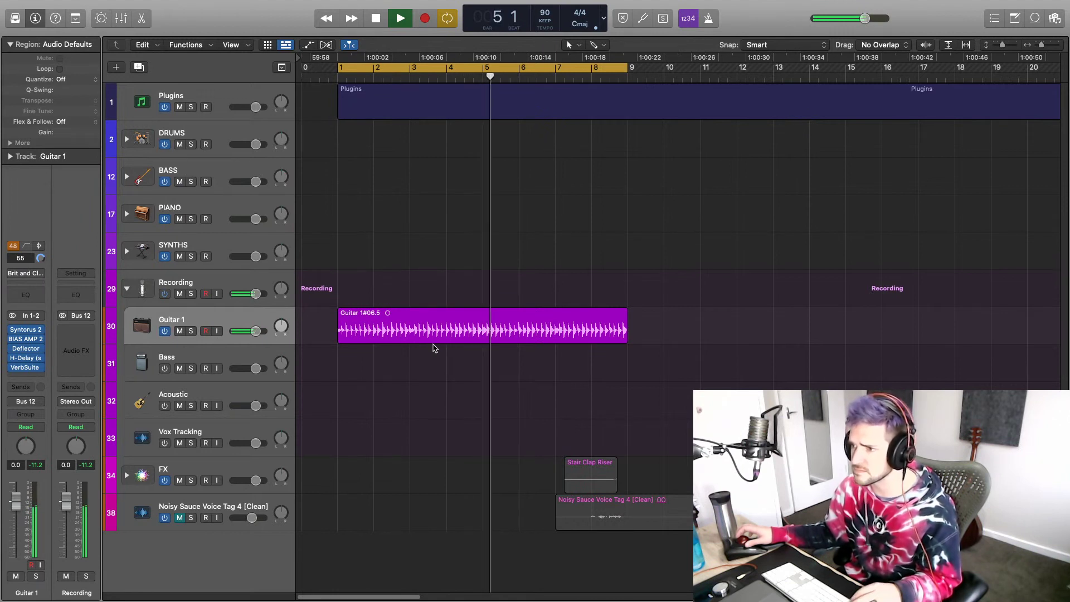
key("space")
Step: Copy the short guitar slice at the start of bar 5 over the loop's opening at bar 1
key("super+Right")
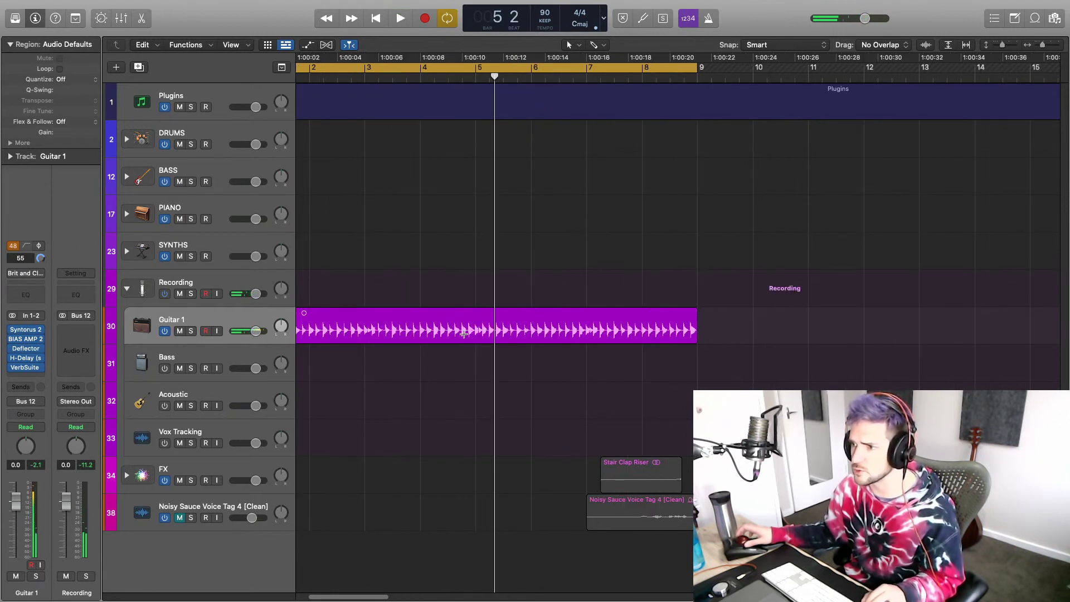
scroll(464, 334, "left", 2)
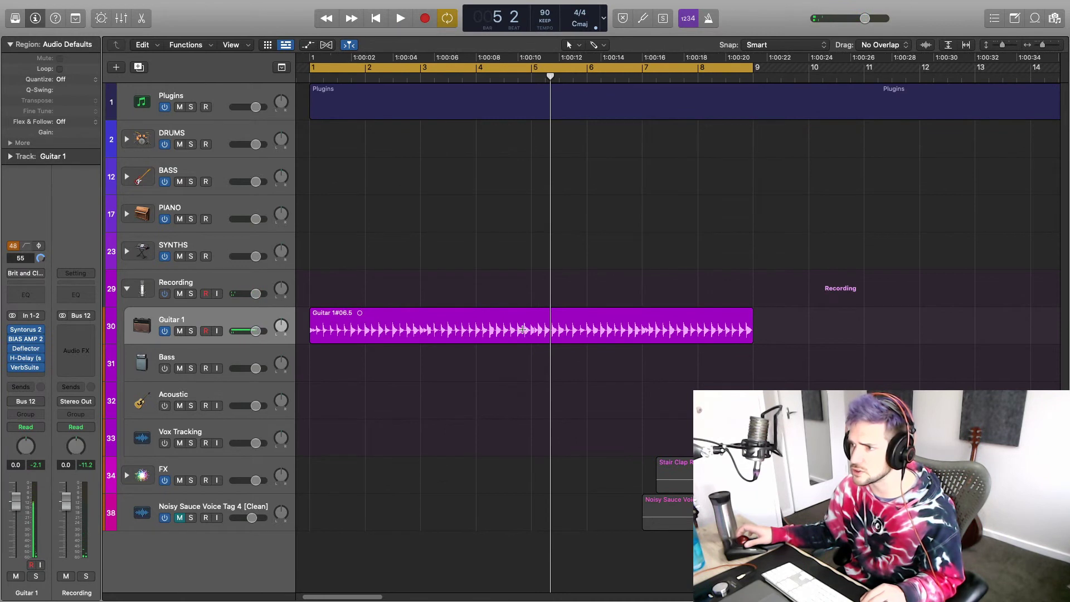
left_click_drag(527, 329, 313, 327)
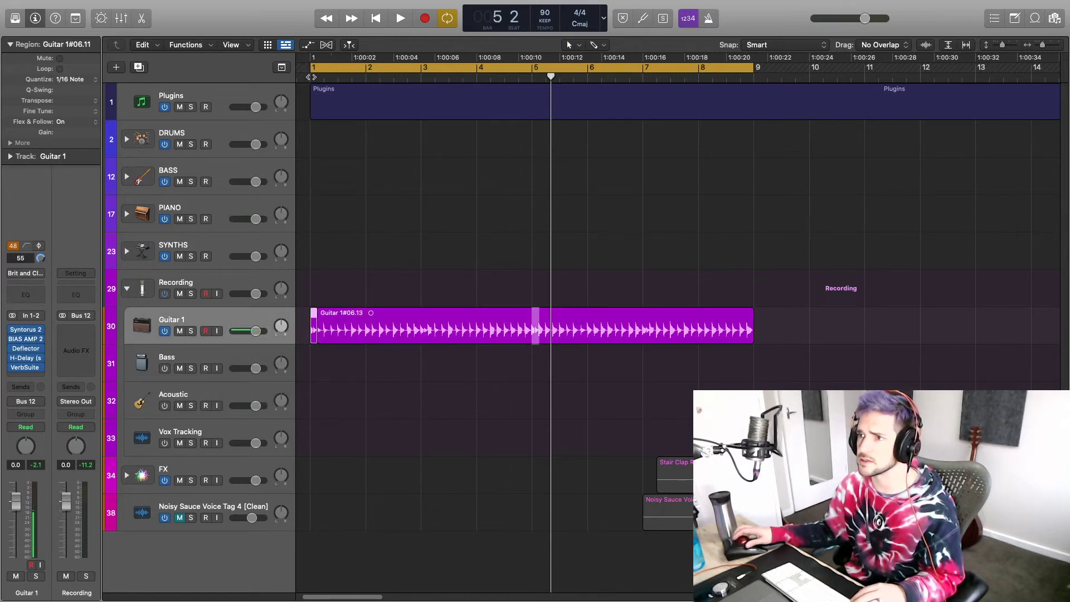
Step: Play the guitar loop from the beginning and around bar 5 to check the copied slice, clearing the selection
key("Return")
key("space")
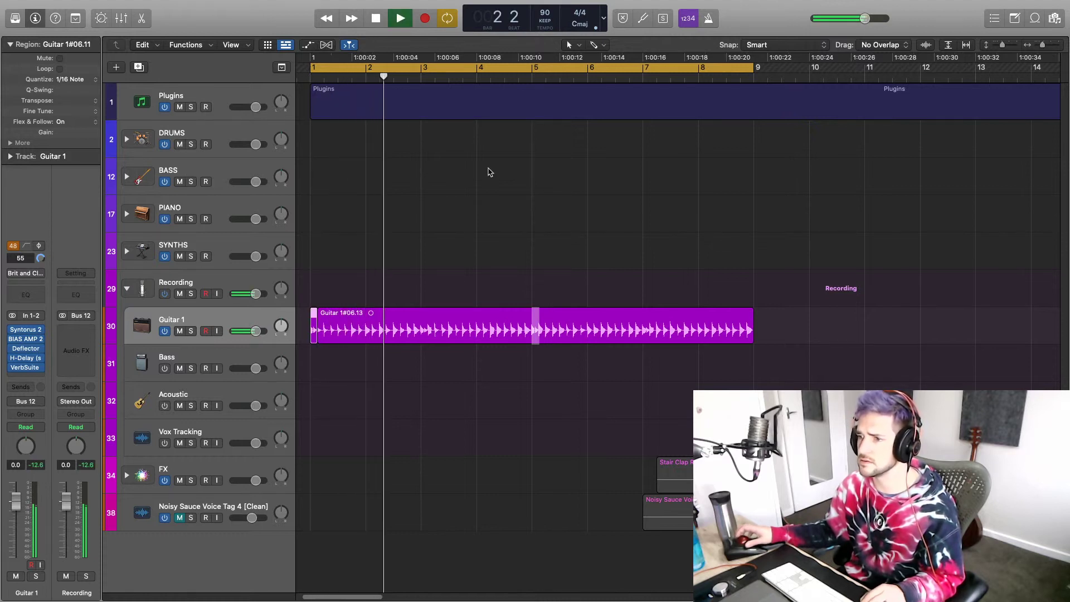
key("space")
key("space")
key("space")
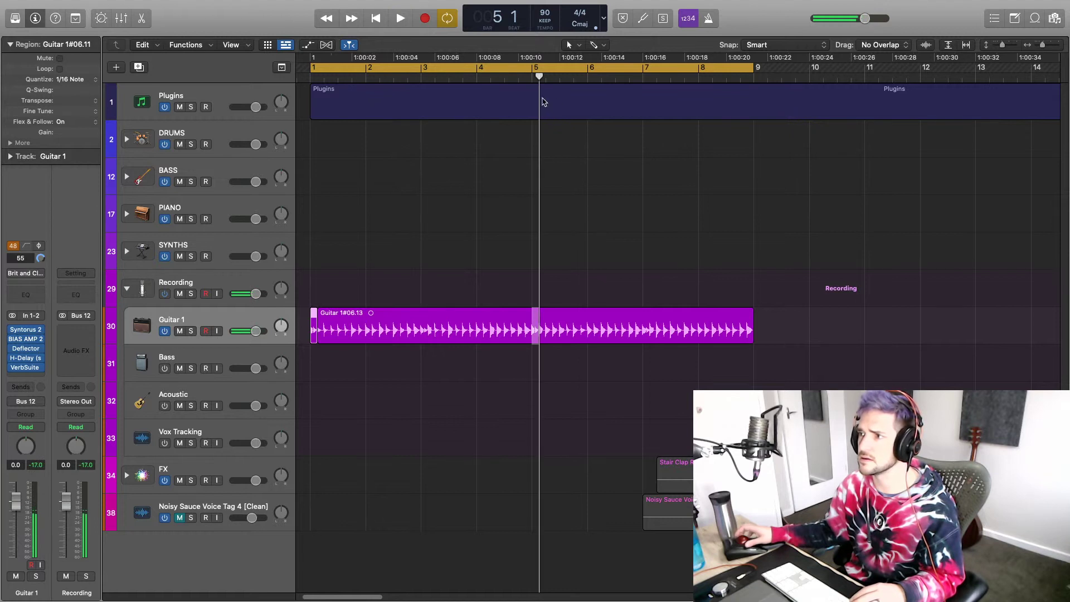
left_click(495, 139)
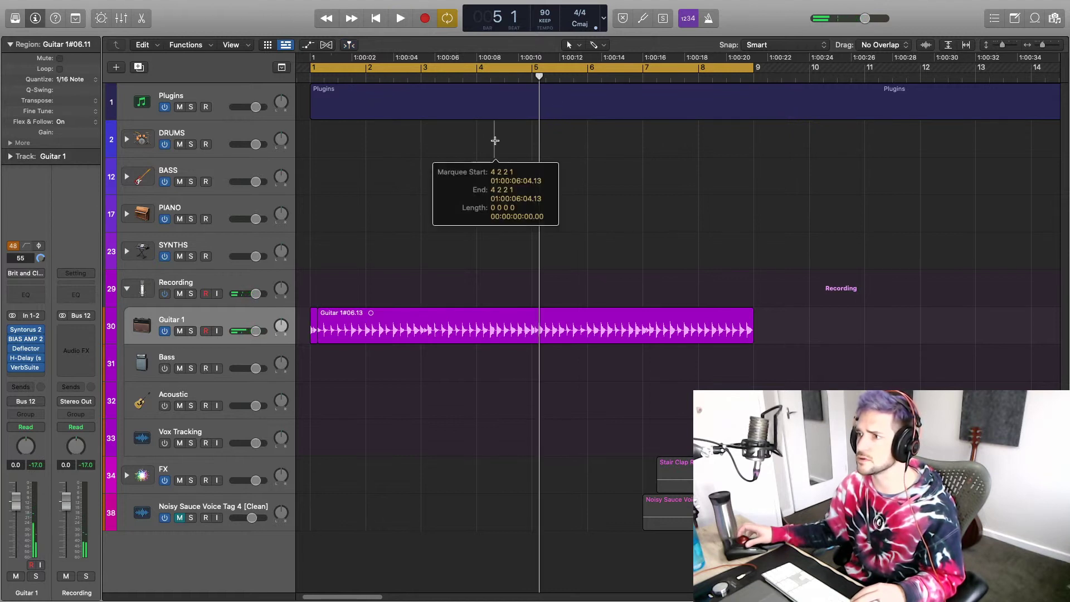
key("Return")
key("space")
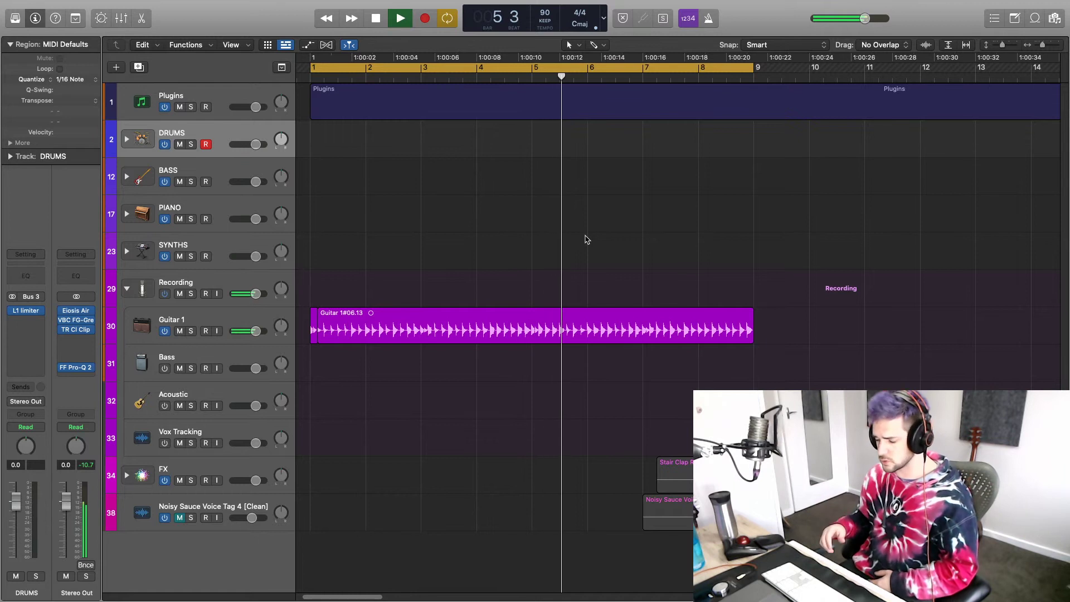
key("space")
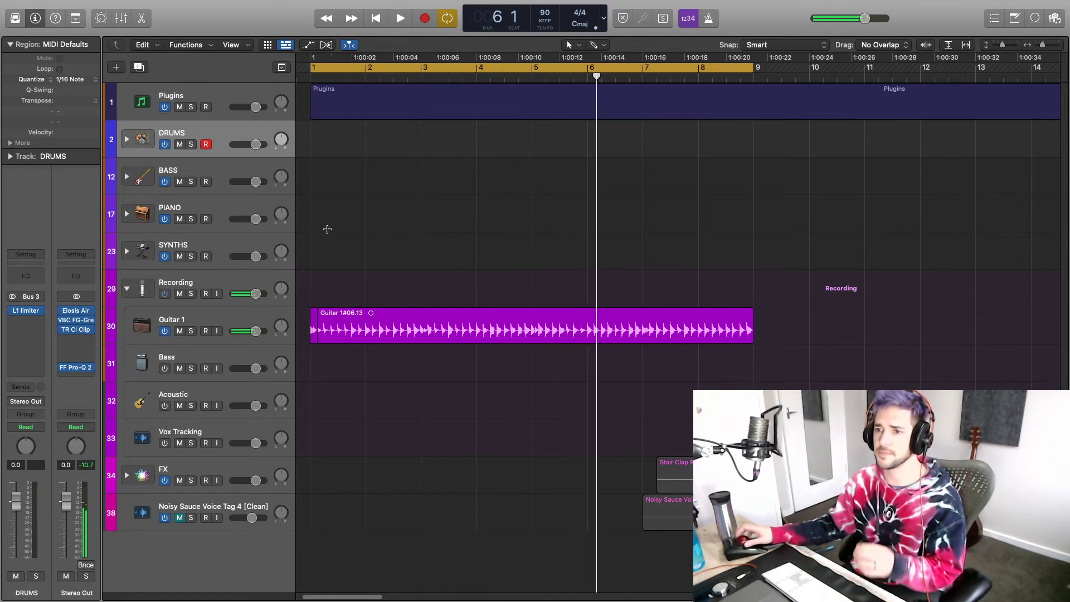
Step: Expand the PIANO stack, rehearse on its Piano track and record an eight-bar piano part over the guitar from bar 1
left_click(127, 215)
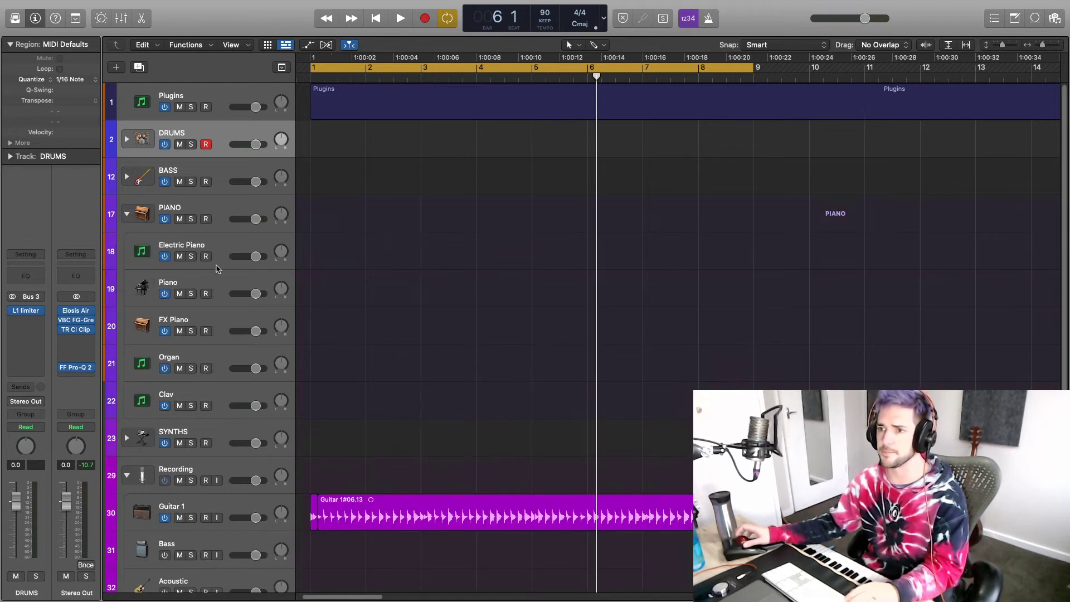
left_click(170, 286)
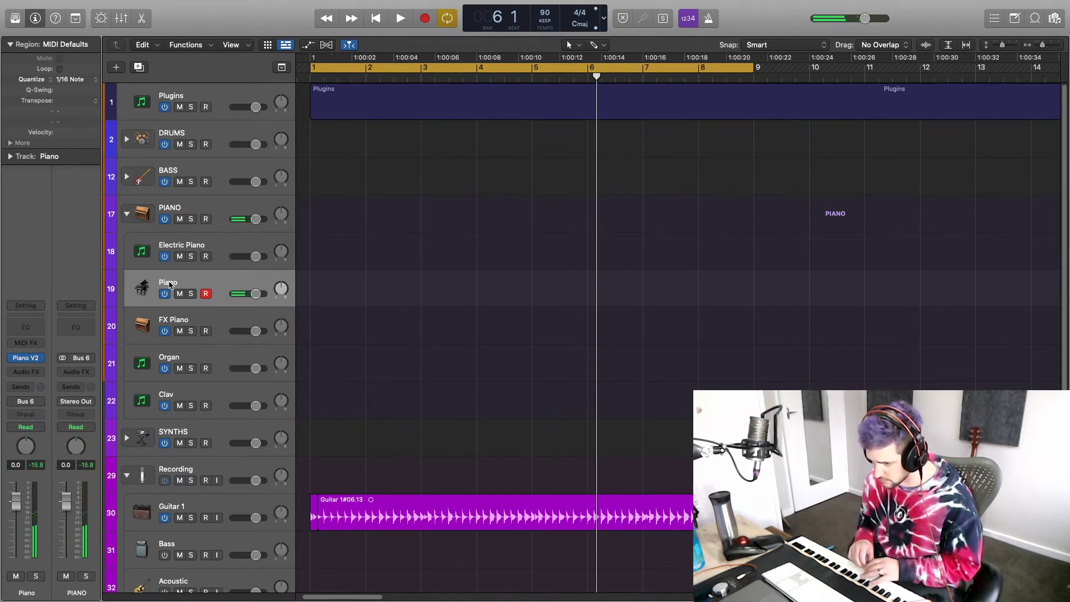
key("space")
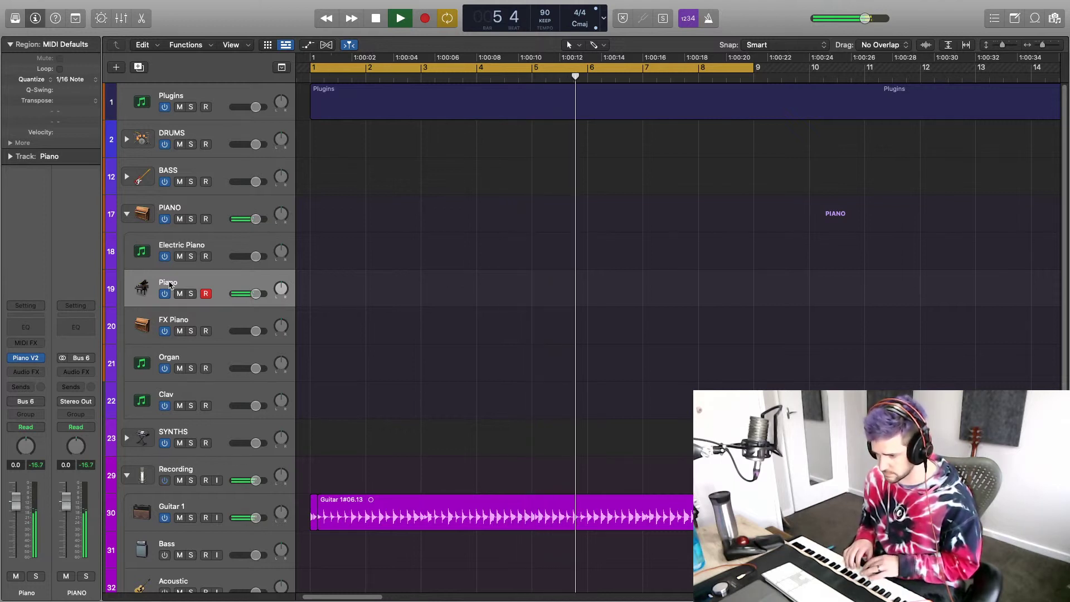
key("space")
key("Return")
key("r")
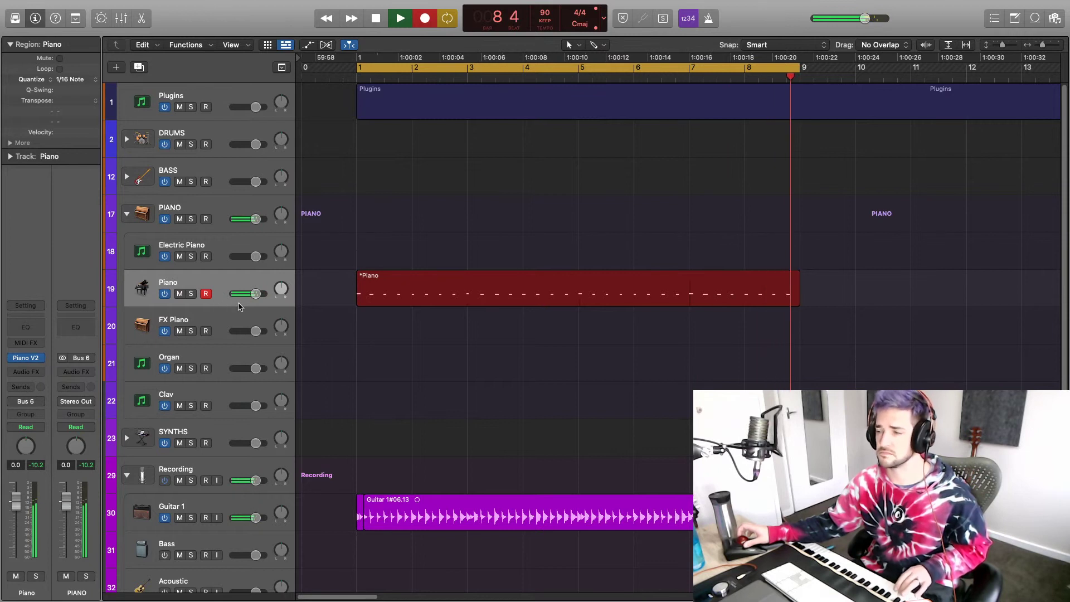
key("space")
Step: Open the recorded piano region in the Piano Roll and lower the Piano track's volume to -12.2 dB, checking it in playback
double_click(596, 276)
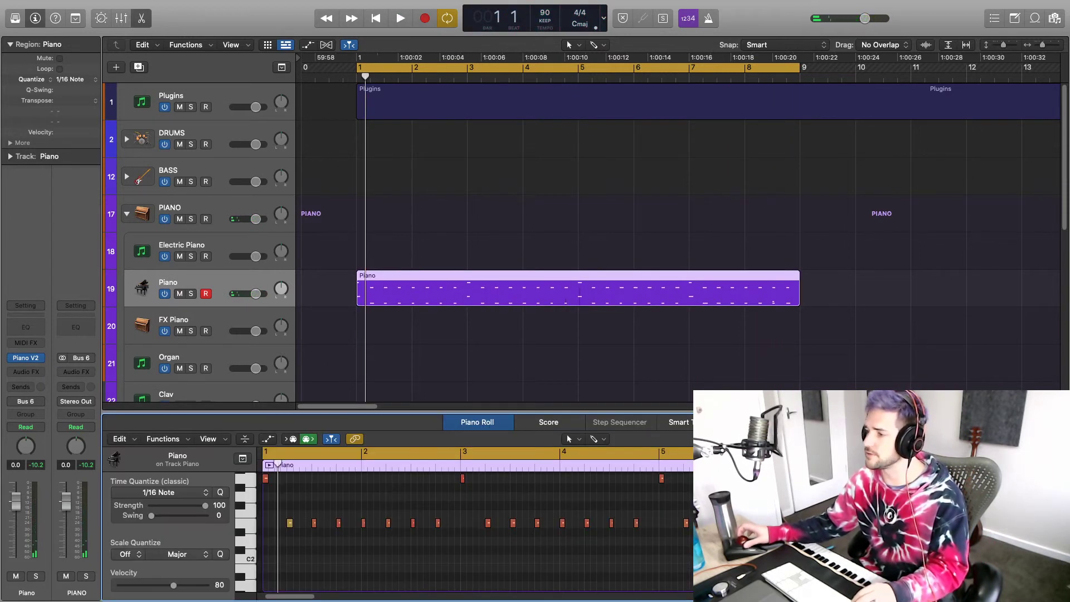
left_click(1012, 514)
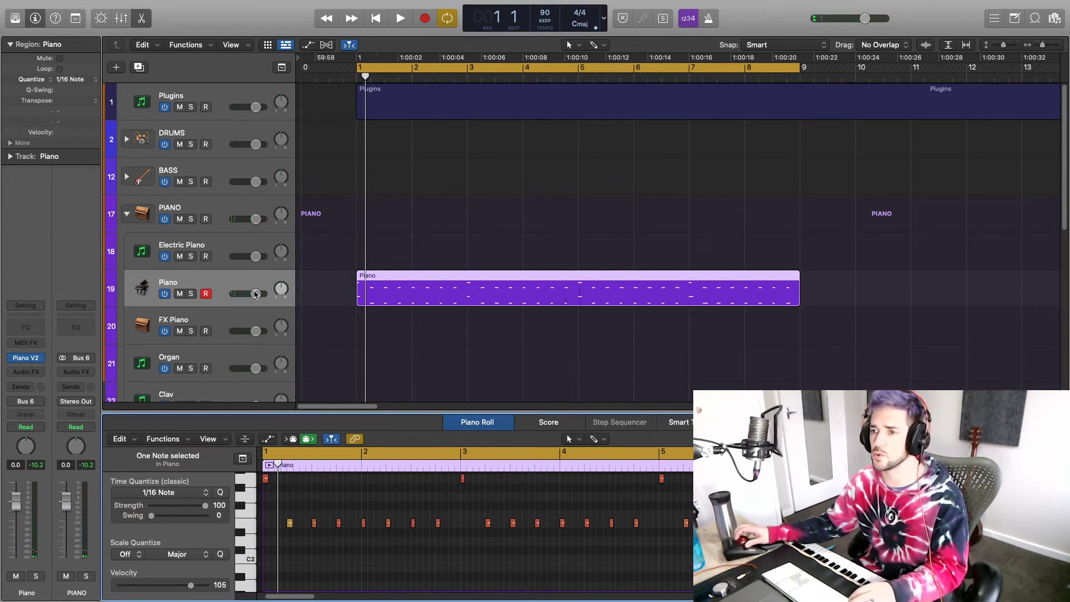
left_click_drag(255, 294, 242, 295)
key("space")
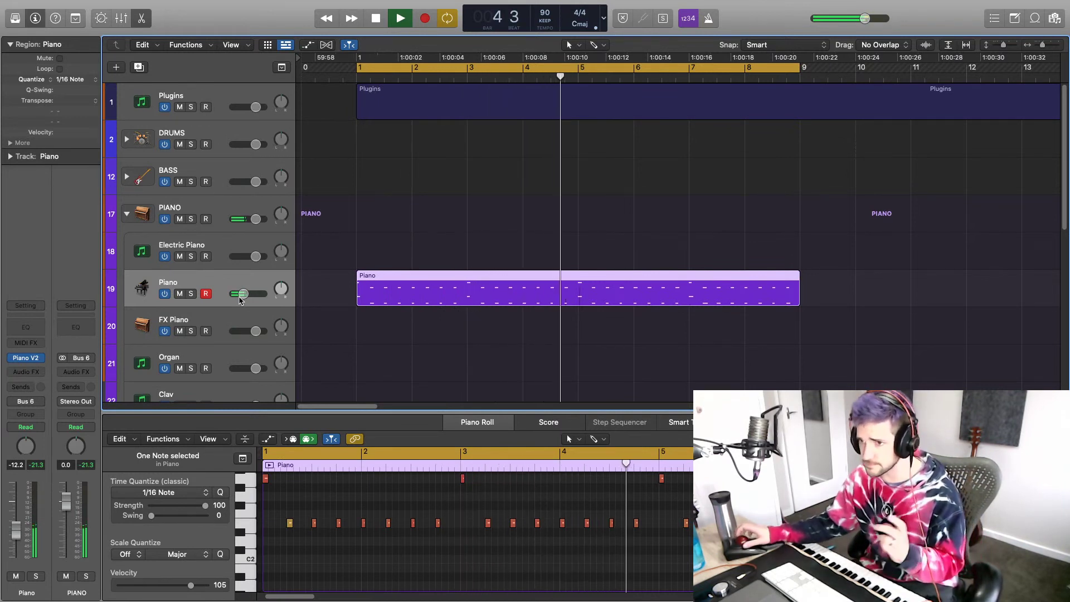
scroll(193, 192, "down", 1)
key("space")
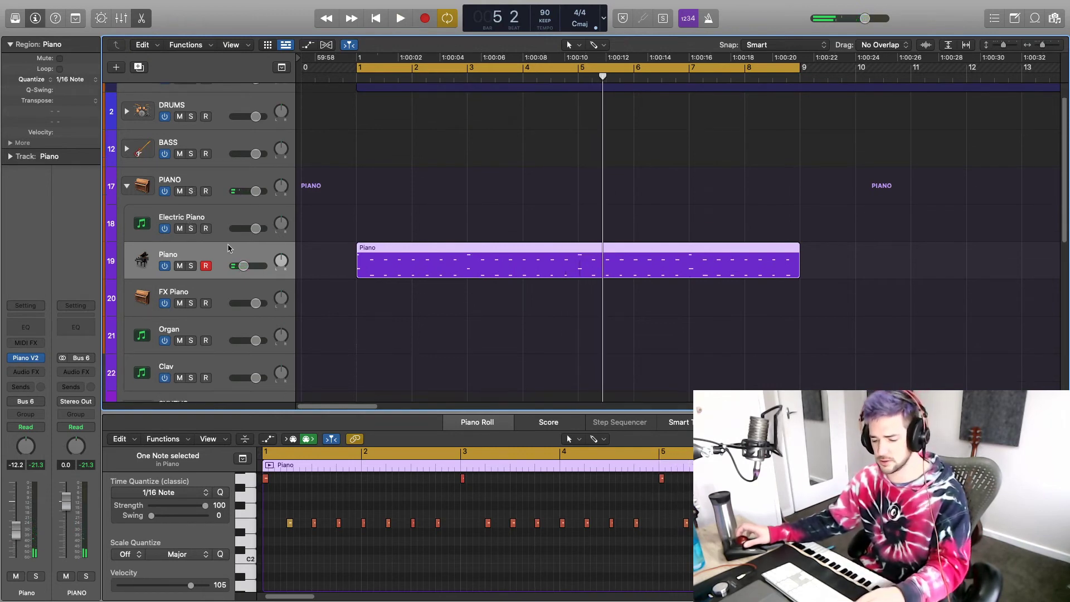
Step: Copy the H-Delay insert from Guitar 1 to the Piano channel in the Mixer and disable Ping Pong on the copy
key("super+2")
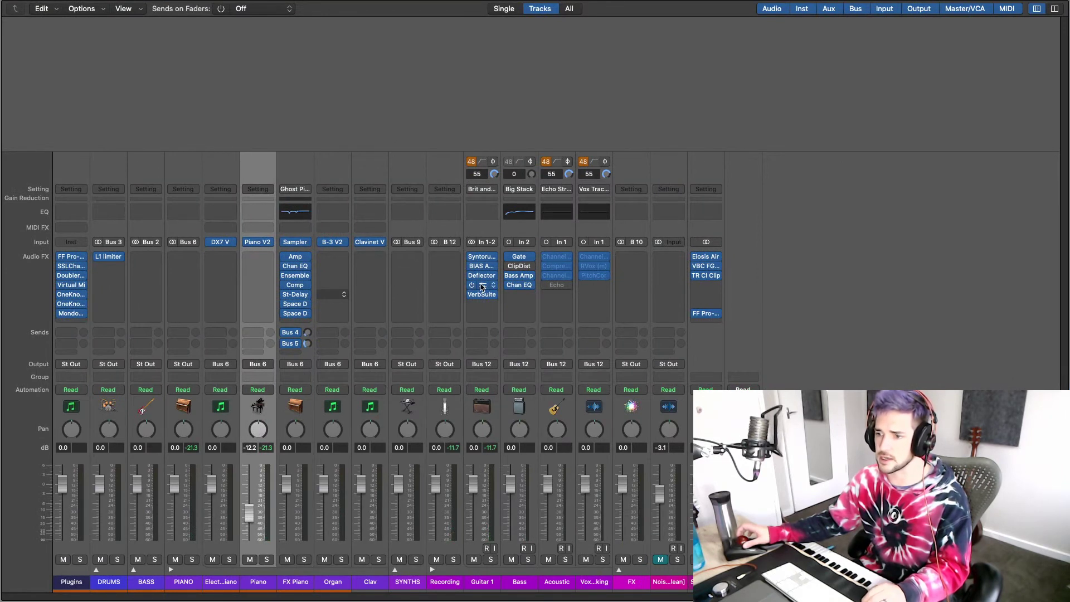
left_click_drag(463, 288, 259, 259)
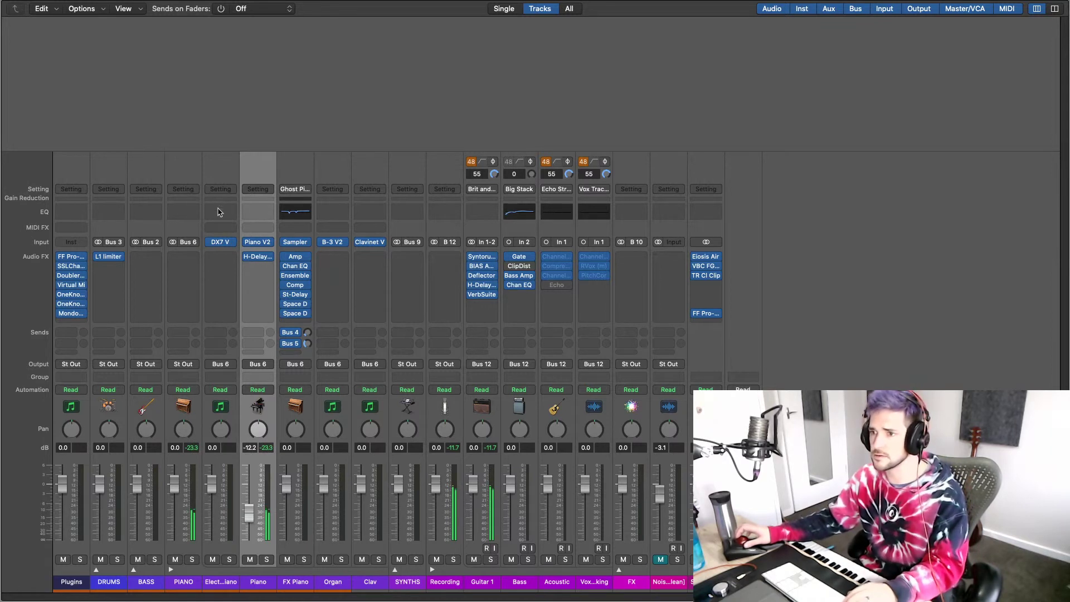
left_click(259, 257)
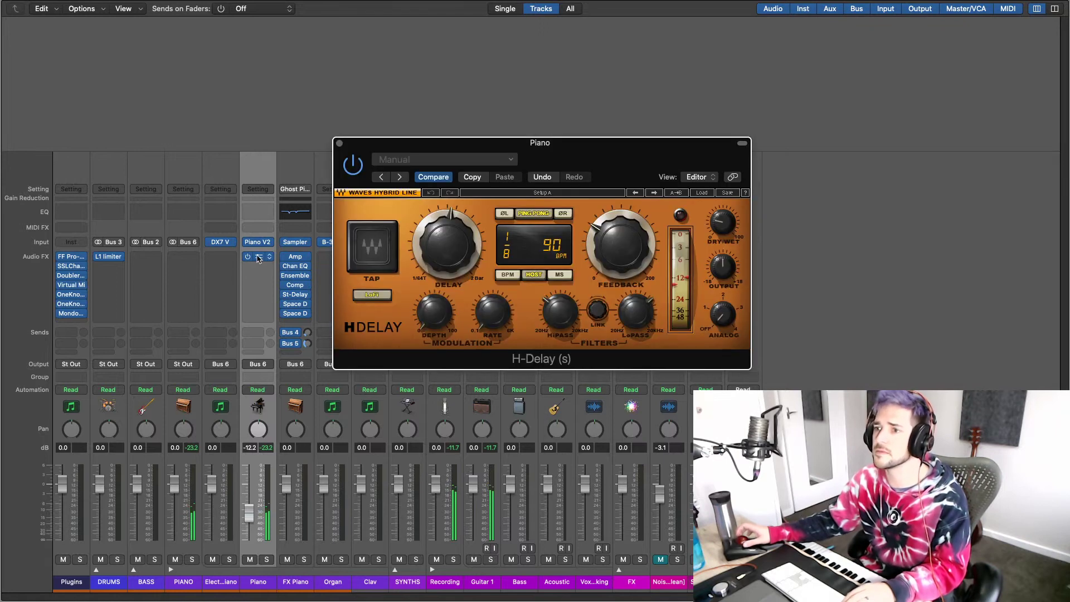
left_click(534, 214)
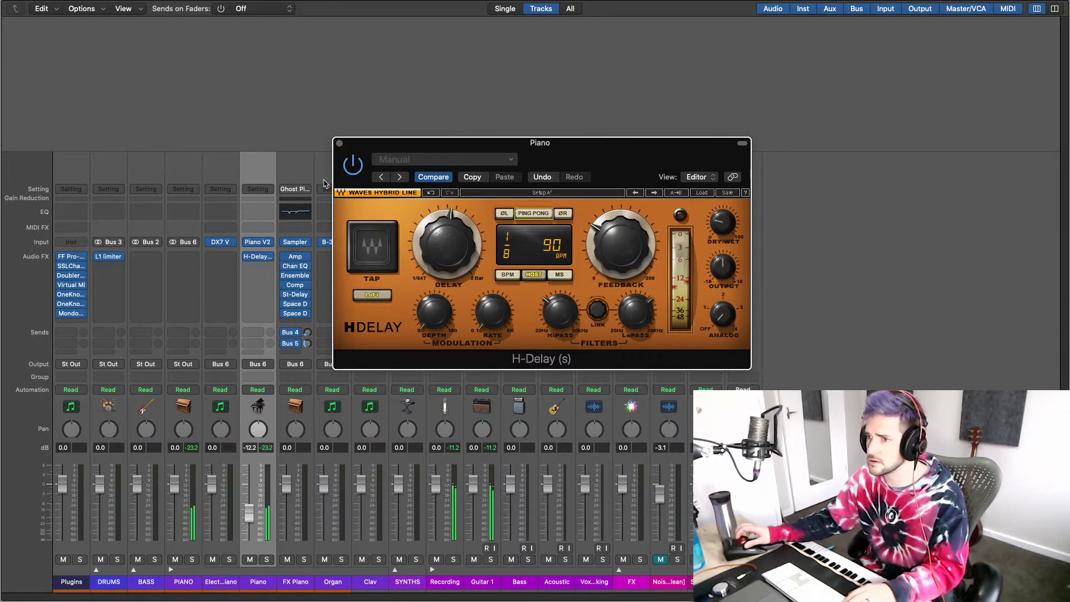
left_click(340, 144)
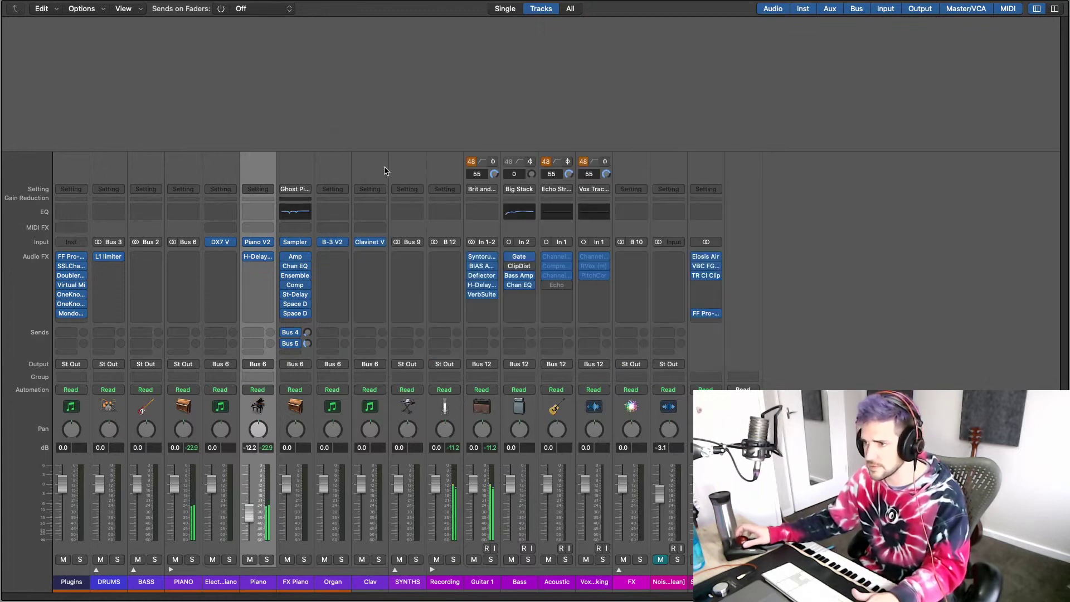
Step: Close the Mixer and play the guitar and piano together to check the delay on the piano
key("x")
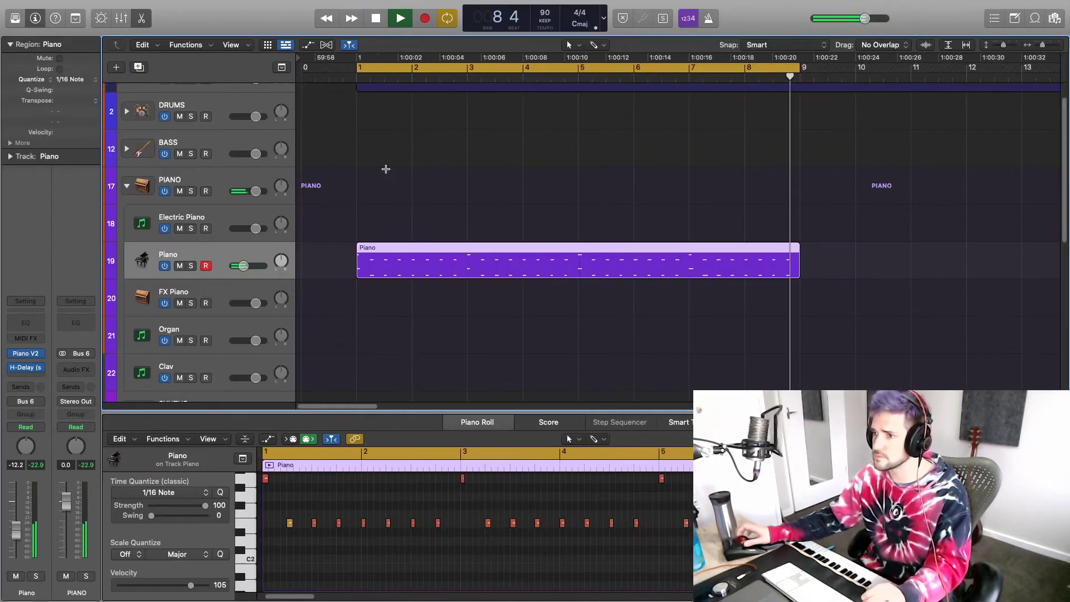
key("space")
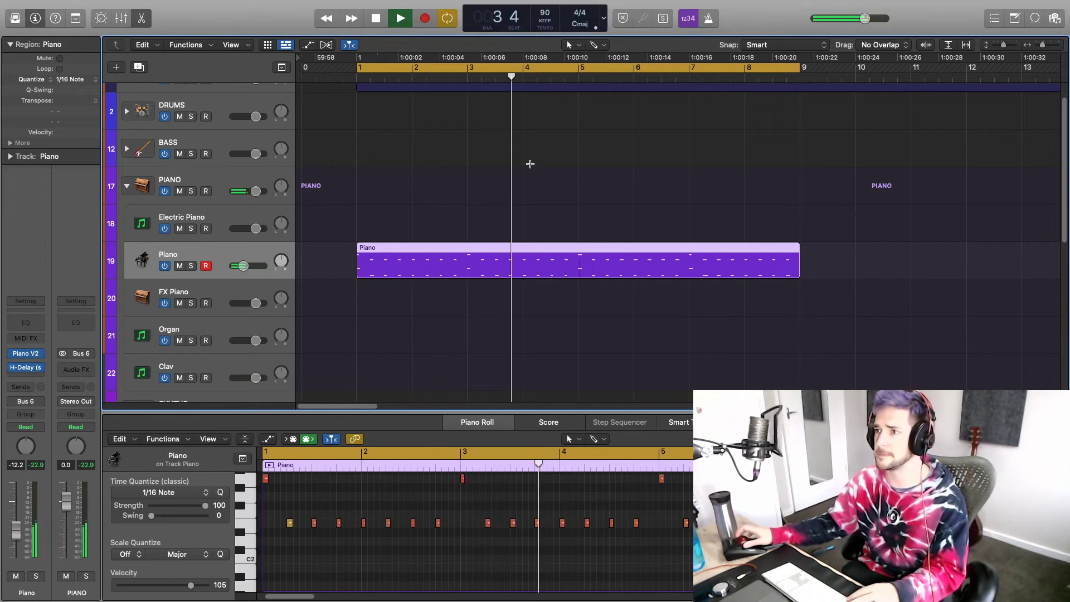
key("space")
Step: Expand the DRUMS stack and open the Battery 4 instrument on its Kicks track, moving the plug-in window clear
scroll(354, 161, "up", 2)
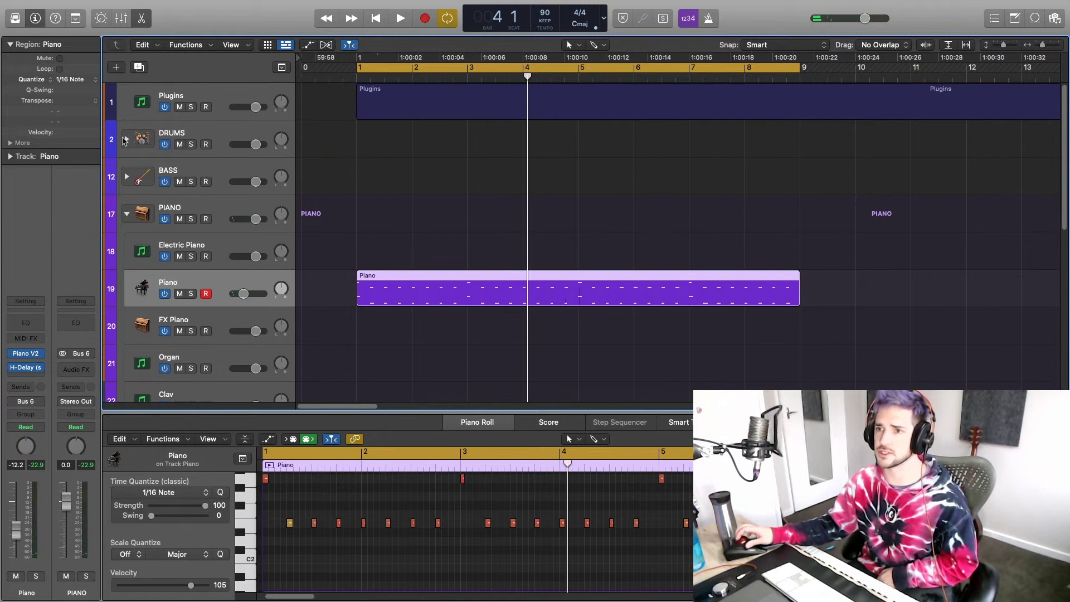
left_click(126, 140)
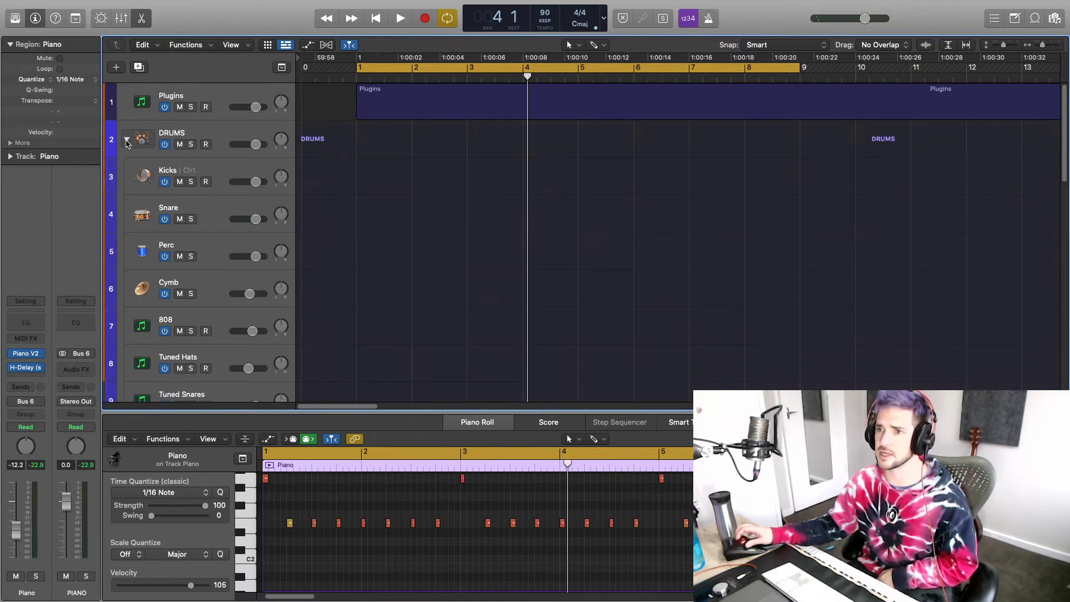
left_click(159, 167)
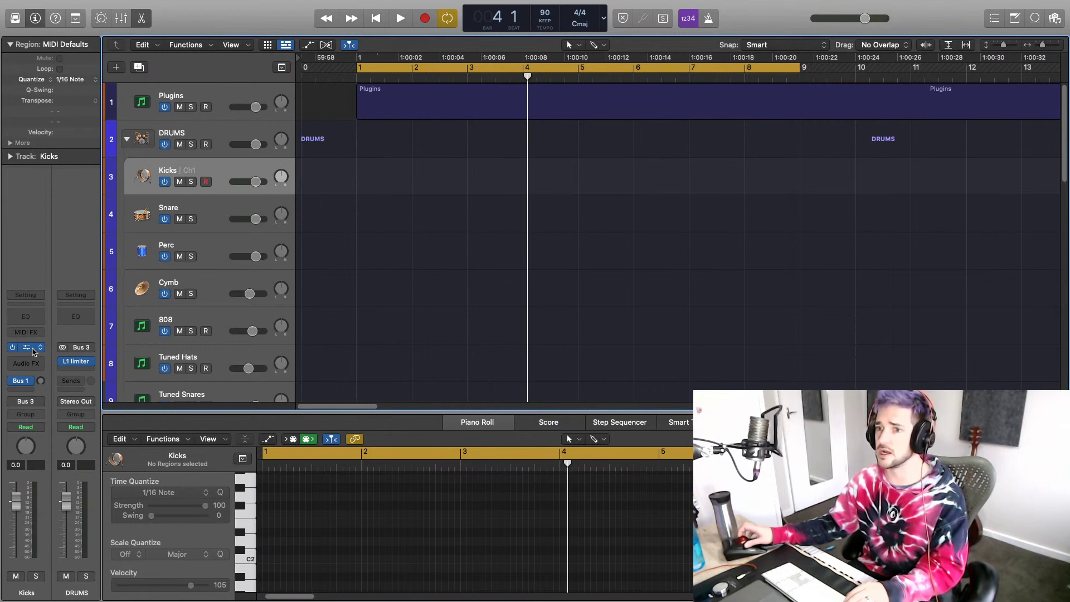
left_click(30, 350)
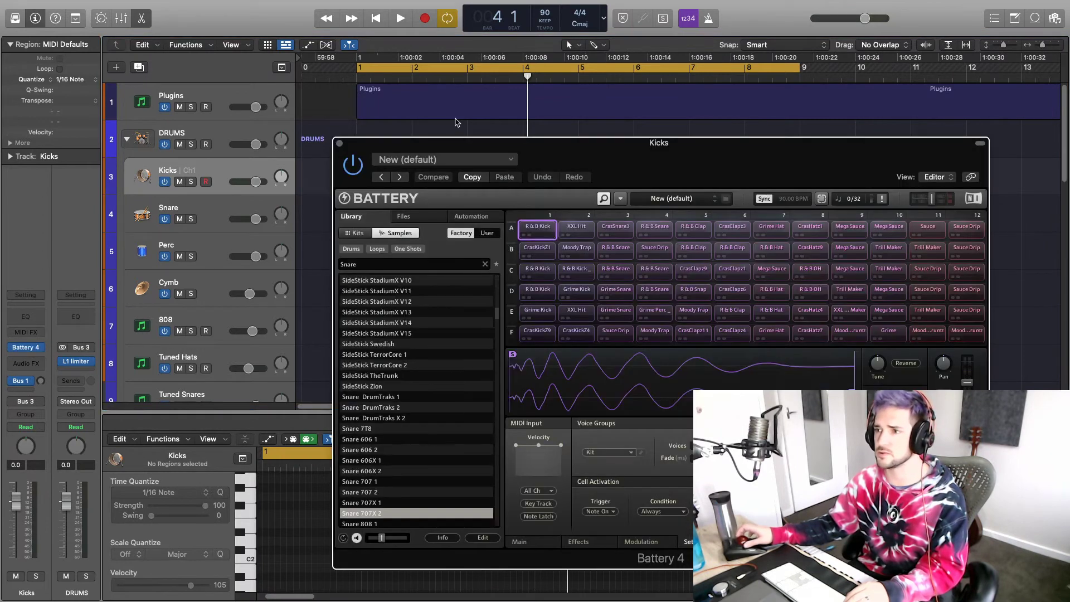
left_click_drag(456, 141, 189, 68)
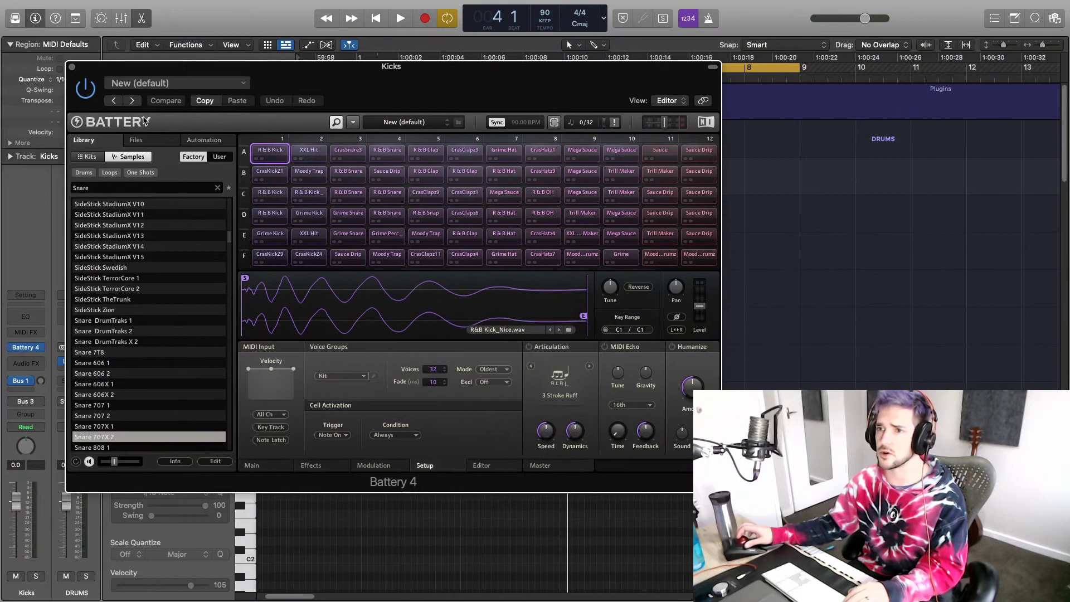
Step: Load the 1. Dre Kit preset from Multi-Out Kits into Battery 4, resolving its missing samples by searching the file system
left_click(222, 85)
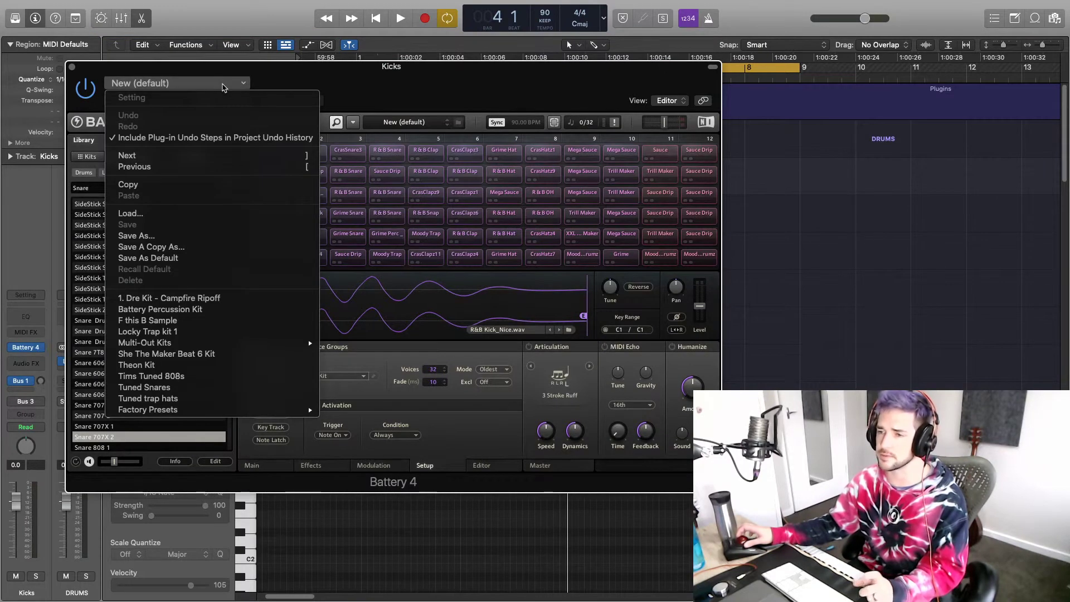
mouse_move(234, 346)
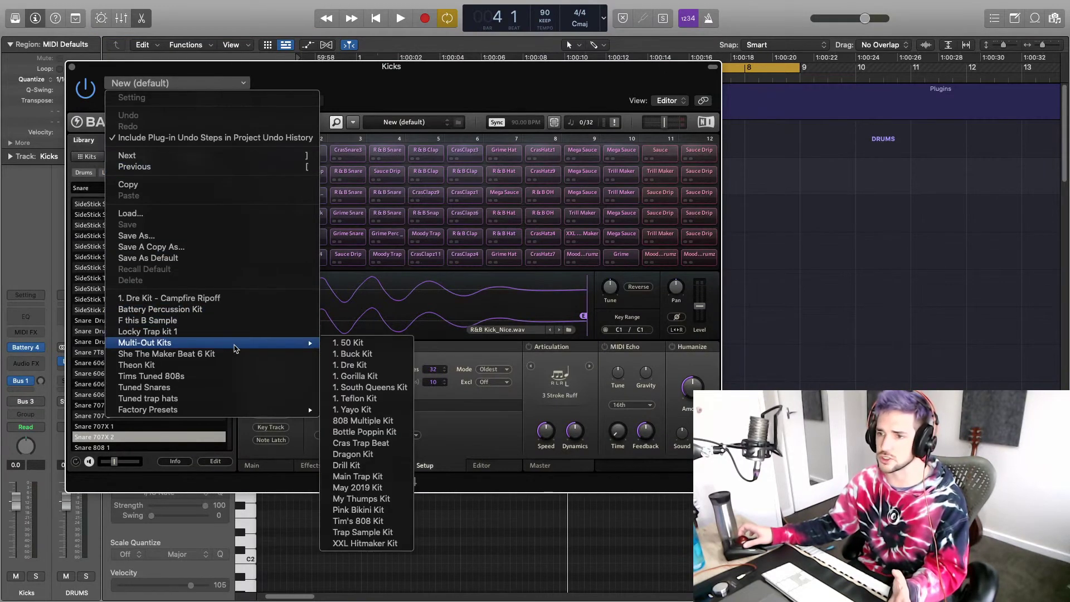
left_click(353, 365)
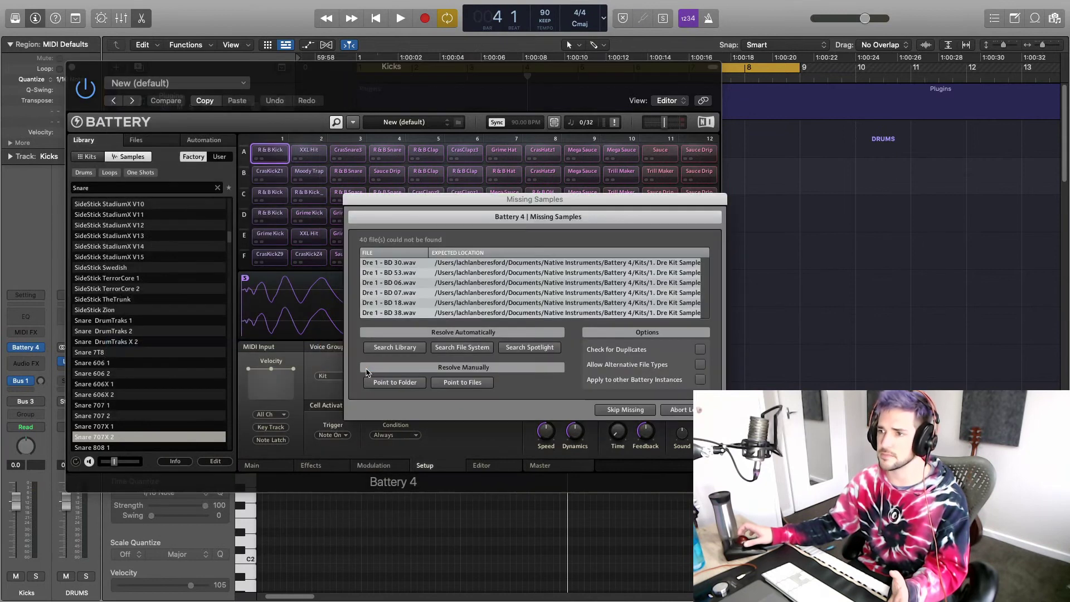
left_click(460, 347)
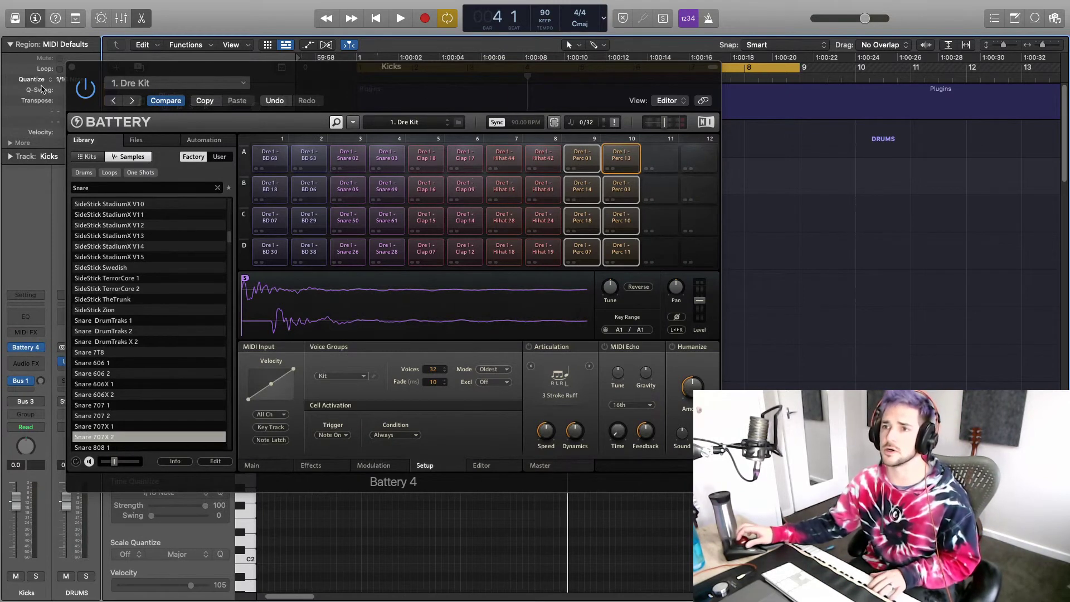
left_click(72, 67)
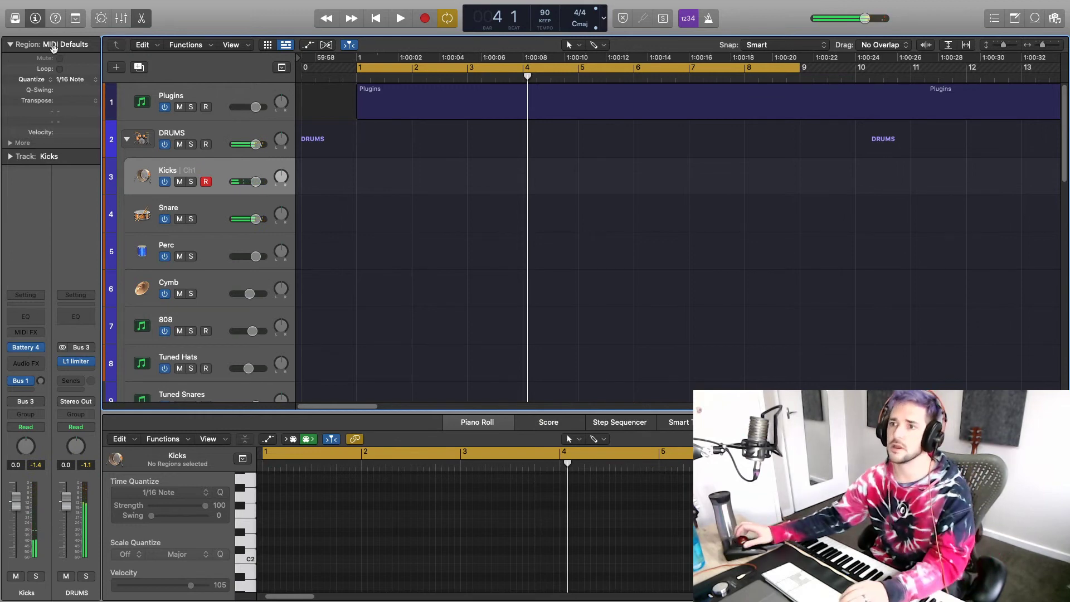
Step: Reopen Battery 4 on the Kicks track and audition the Dre kit's snare samples across columns 3 and 4
left_click(27, 347)
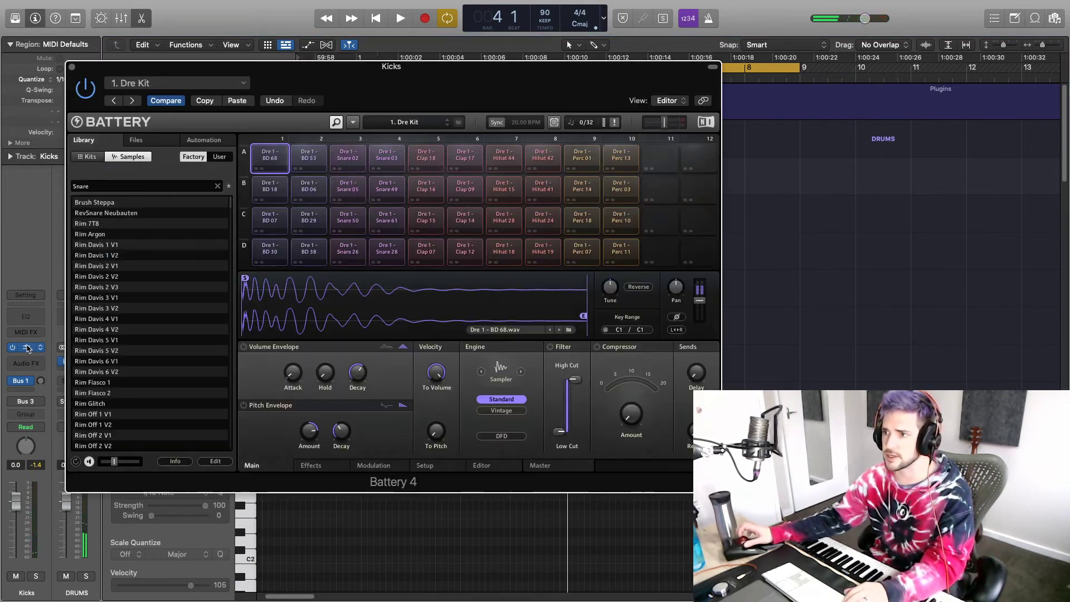
left_click(352, 254)
left_click(373, 245)
left_click(381, 222)
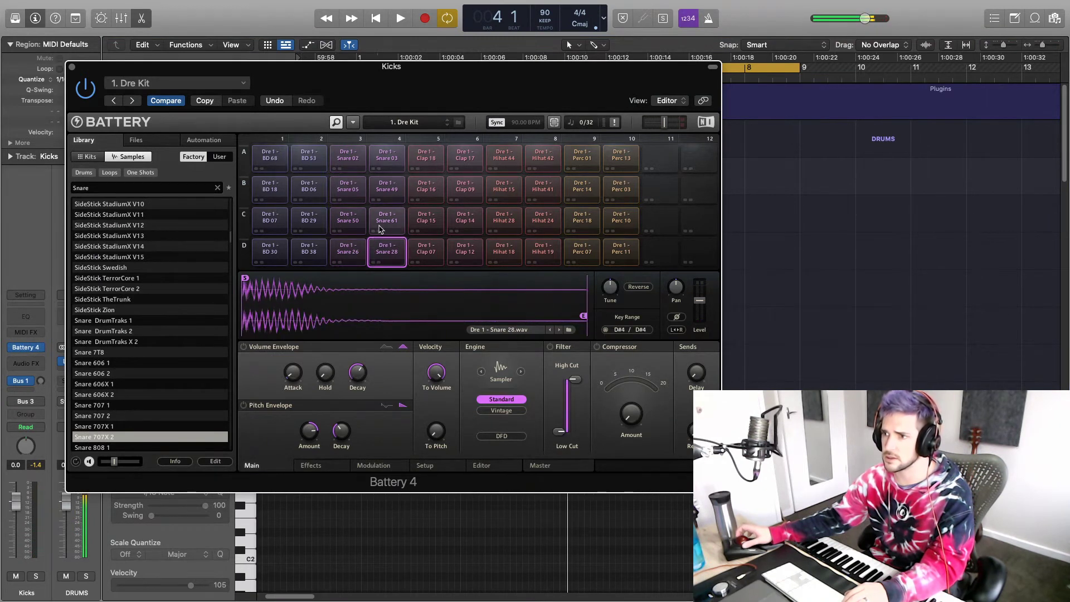
left_click(352, 222)
left_click(356, 194)
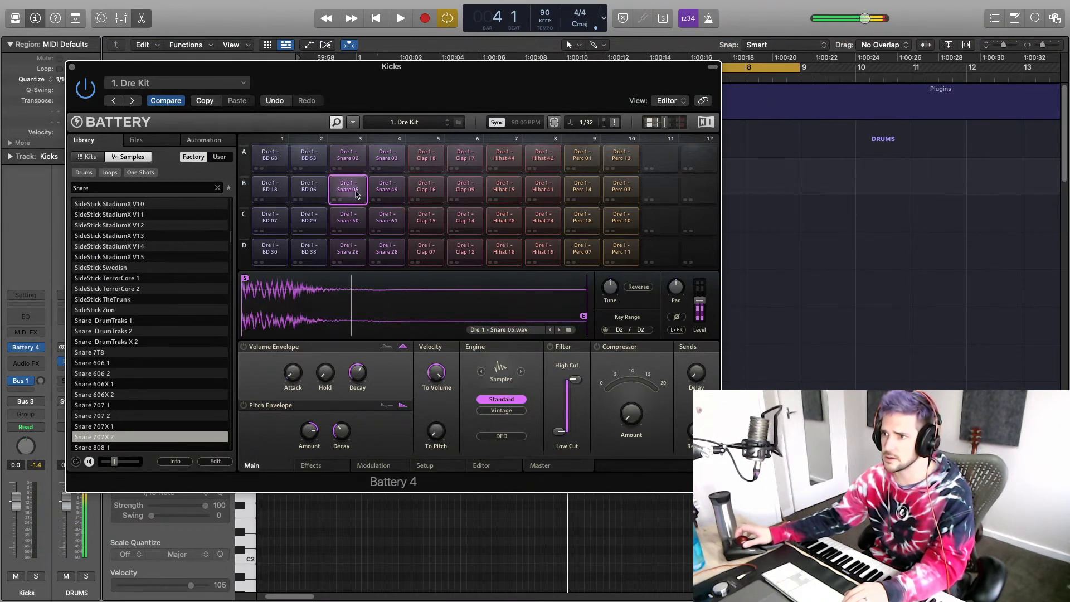
left_click(390, 192)
left_click(390, 158)
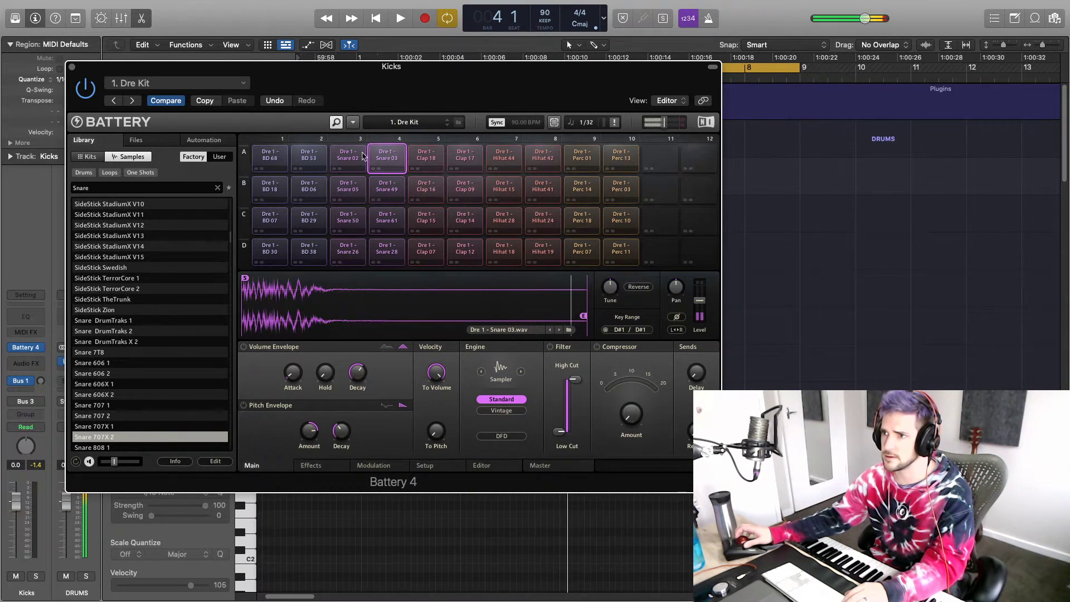
left_click(348, 159)
Step: Audition the Dre kit's clap samples in columns 5 and 6, including Clap 12 and Clap 15, and close Battery 4
left_click(466, 158)
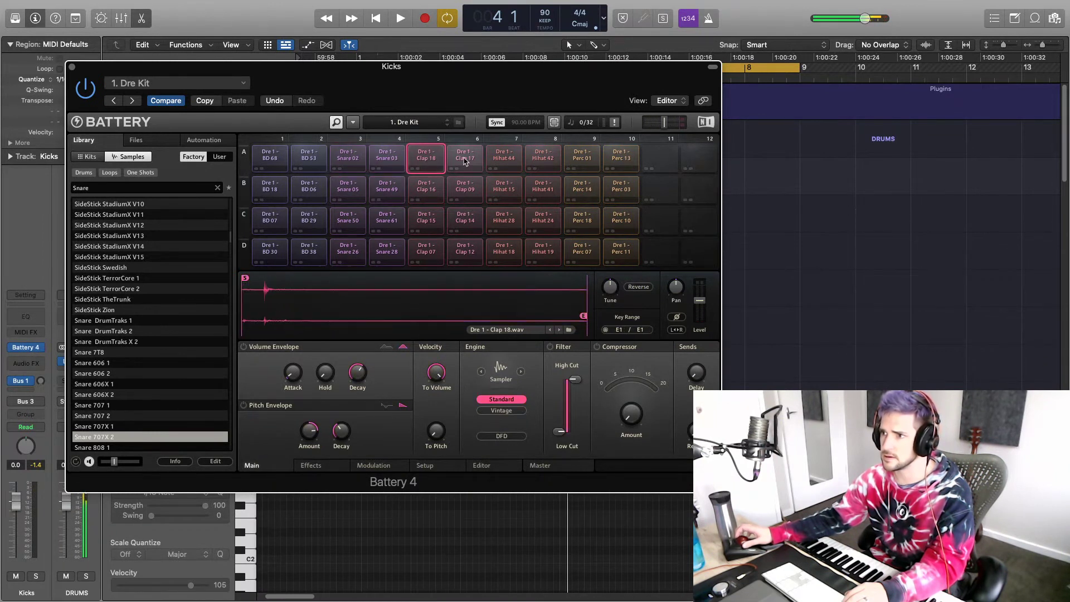
left_click(465, 190)
left_click(426, 189)
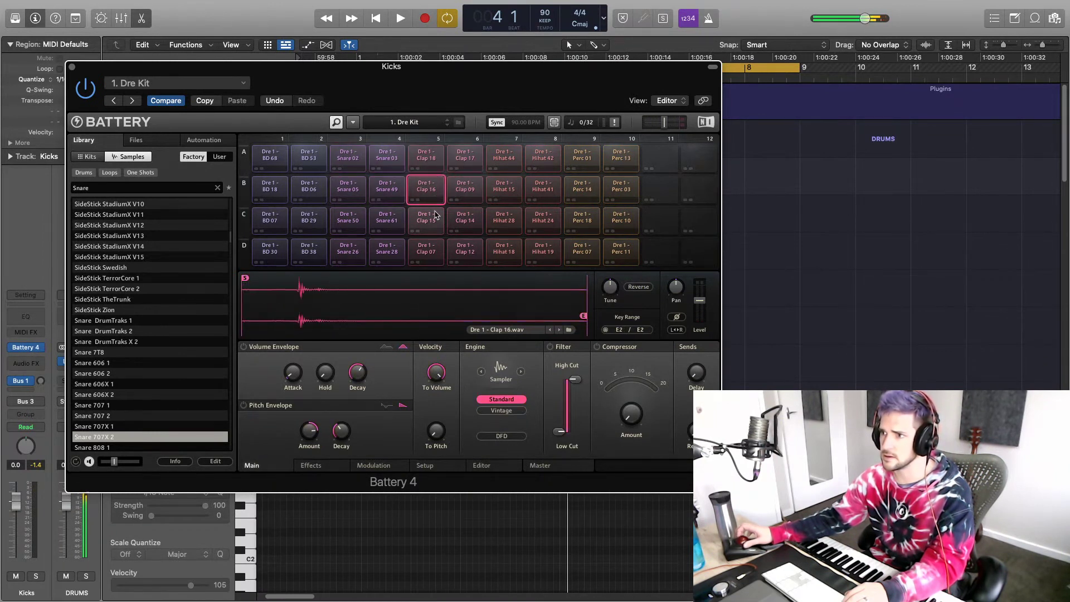
left_click(426, 221)
left_click(465, 221)
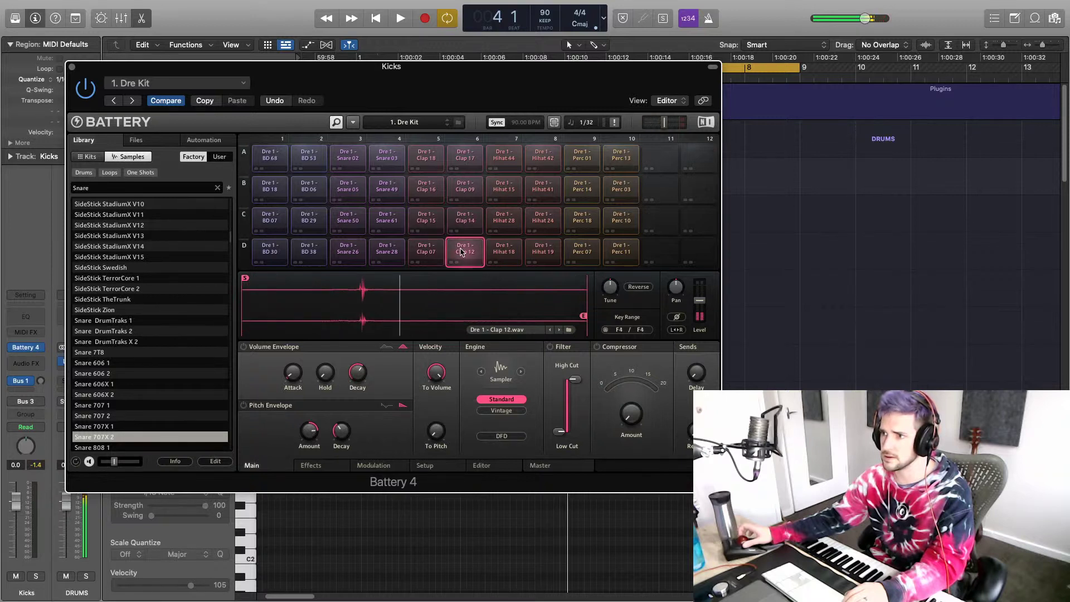
left_click(434, 221)
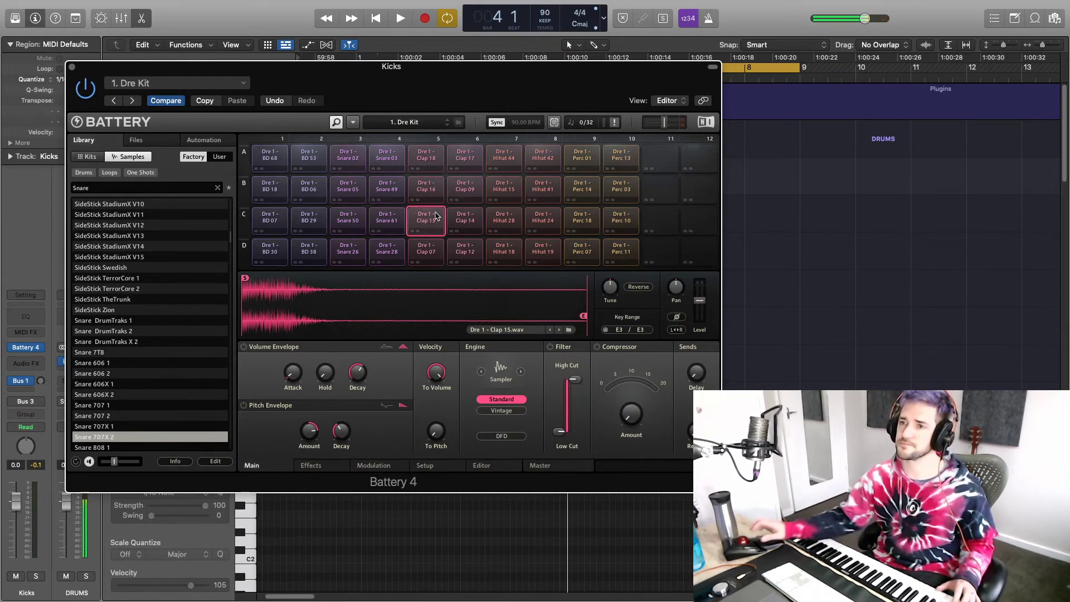
left_click(72, 67)
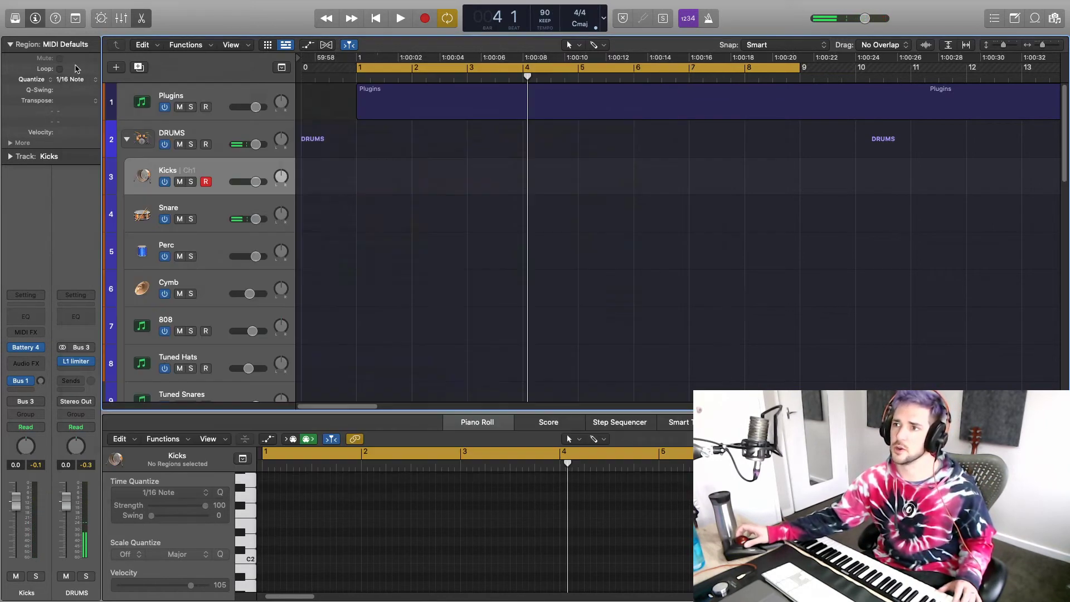
Step: Record an eight-bar snare pattern on the Kicks track from bar 1 and move the region down to the Snare track
key("space")
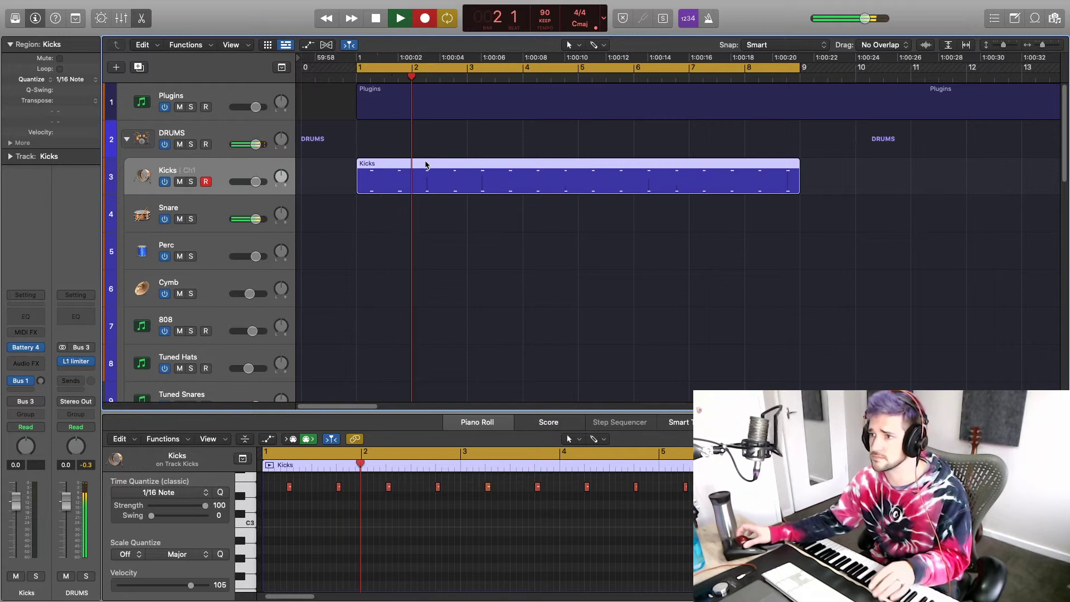
left_click_drag(425, 162, 428, 216)
key("space")
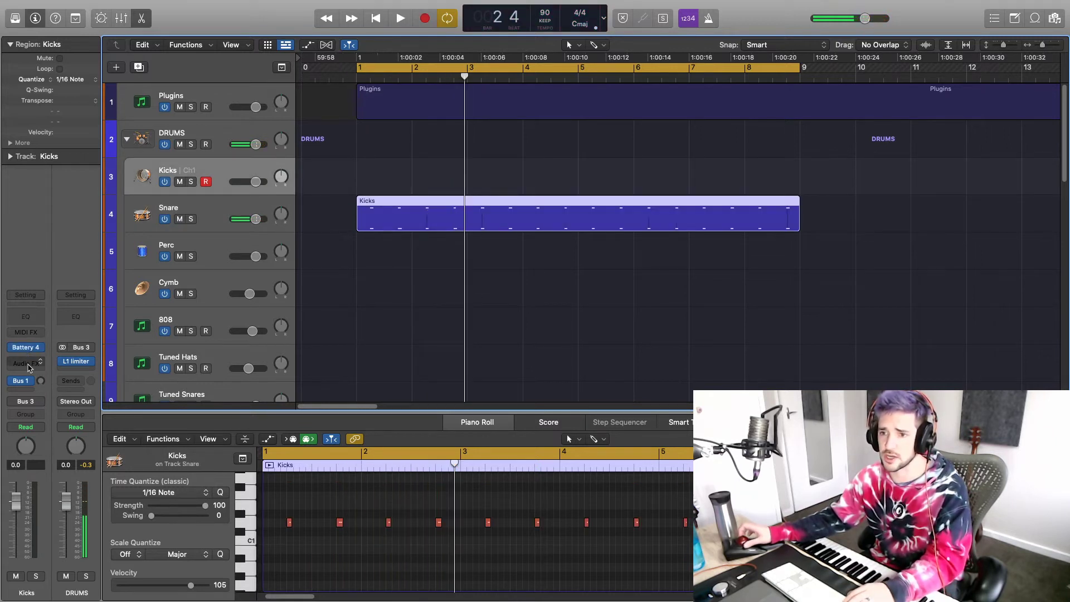
Step: Add a Channel EQ to the Kicks track and lower its high-shelf frequency to about 2680 Hz during playback
left_click(27, 364)
left_click(26, 318)
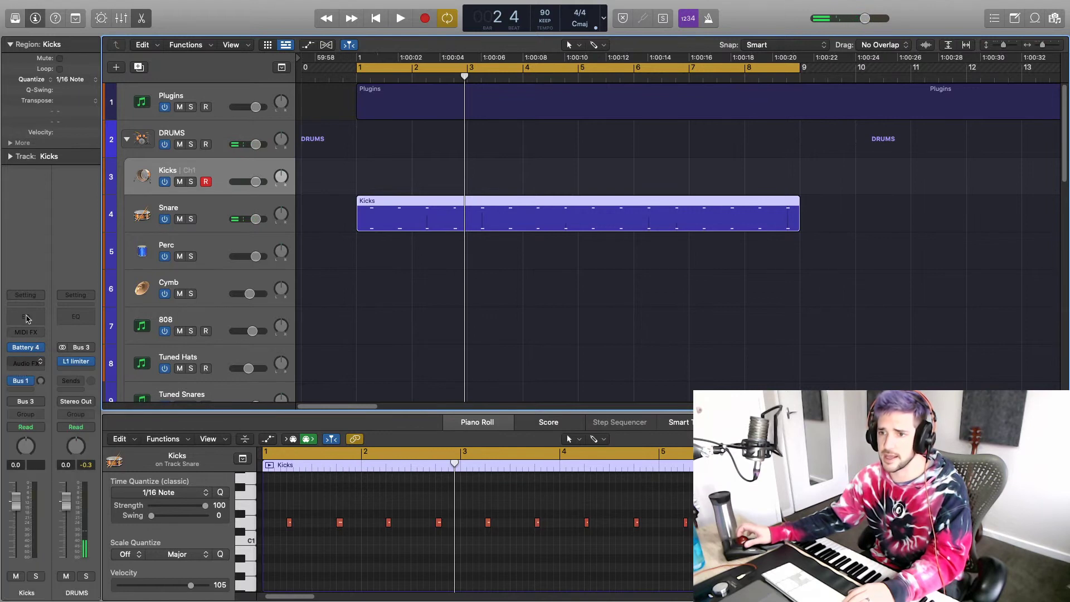
left_click(27, 319)
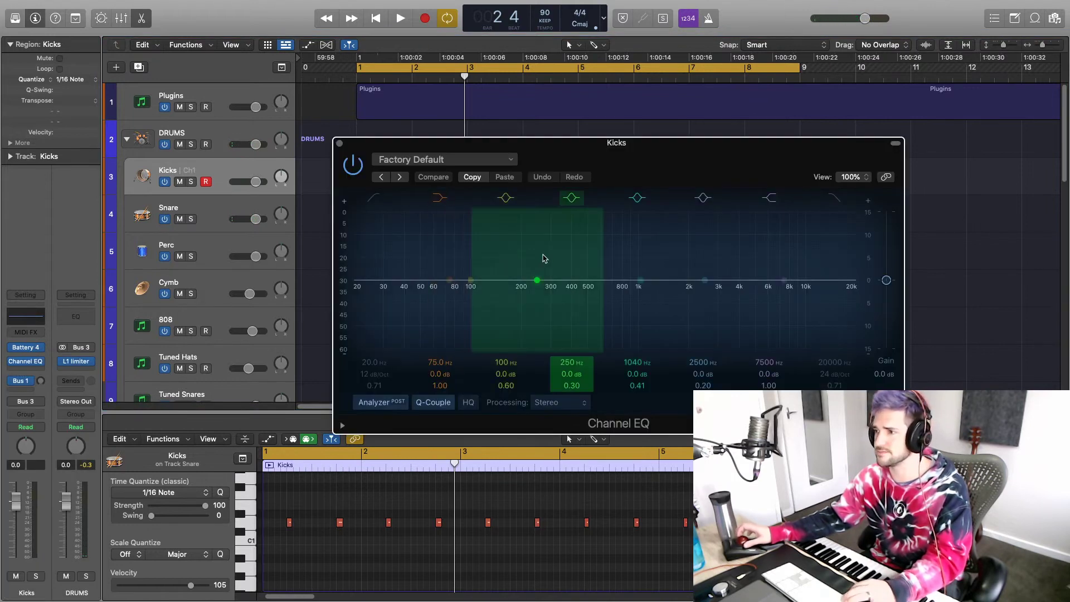
key("space")
left_click_drag(788, 283, 715, 283)
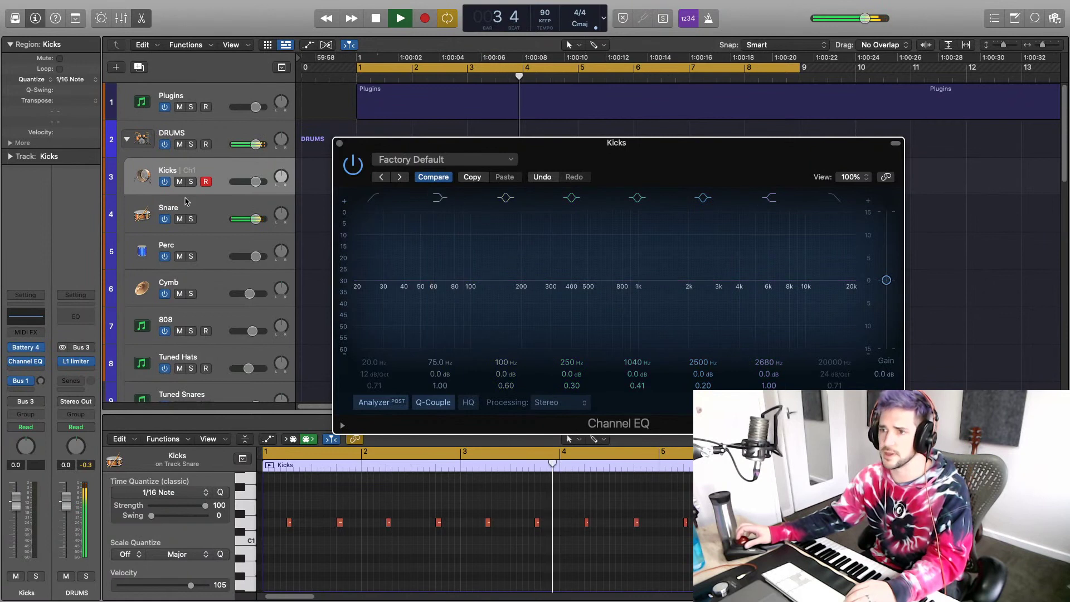
Step: Set the high shelf of the Snare track's Channel EQ to about 2120 Hz and -4.1 dB, and close both EQ windows
left_click(190, 204)
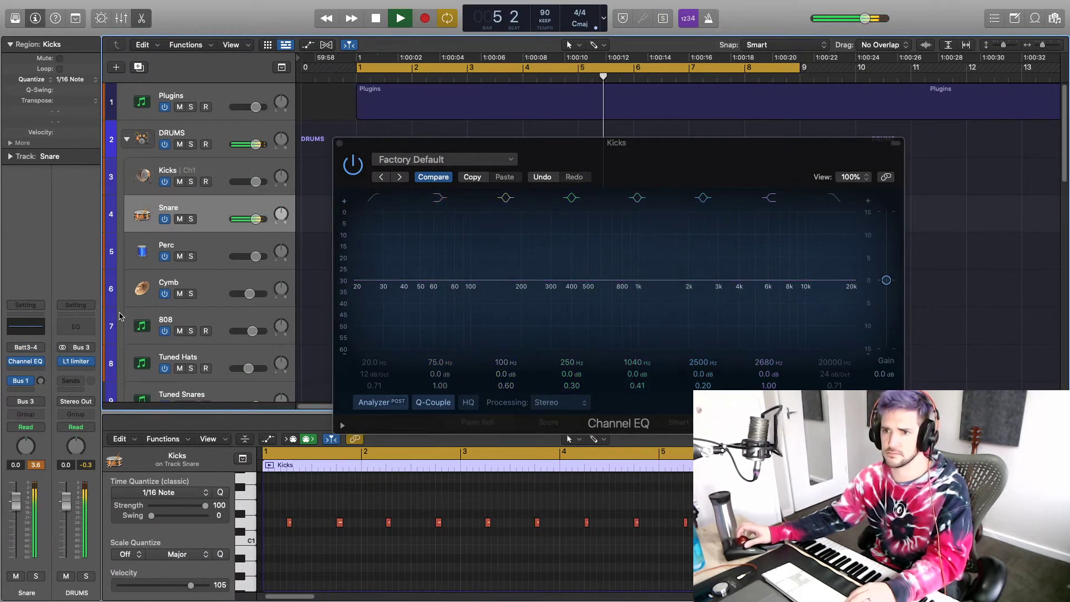
left_click(34, 327)
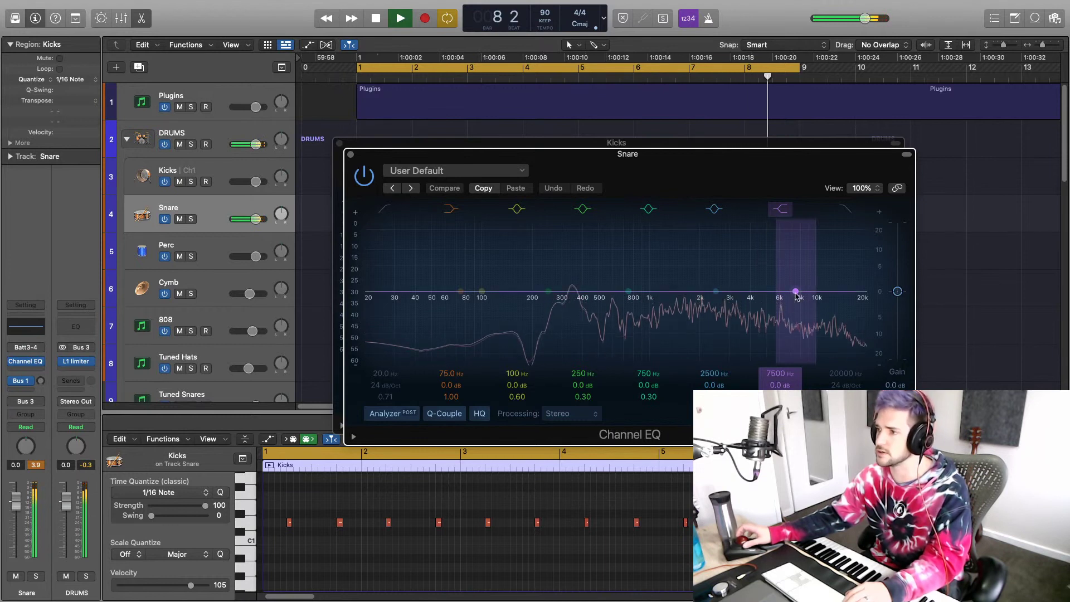
left_click_drag(795, 291, 704, 306)
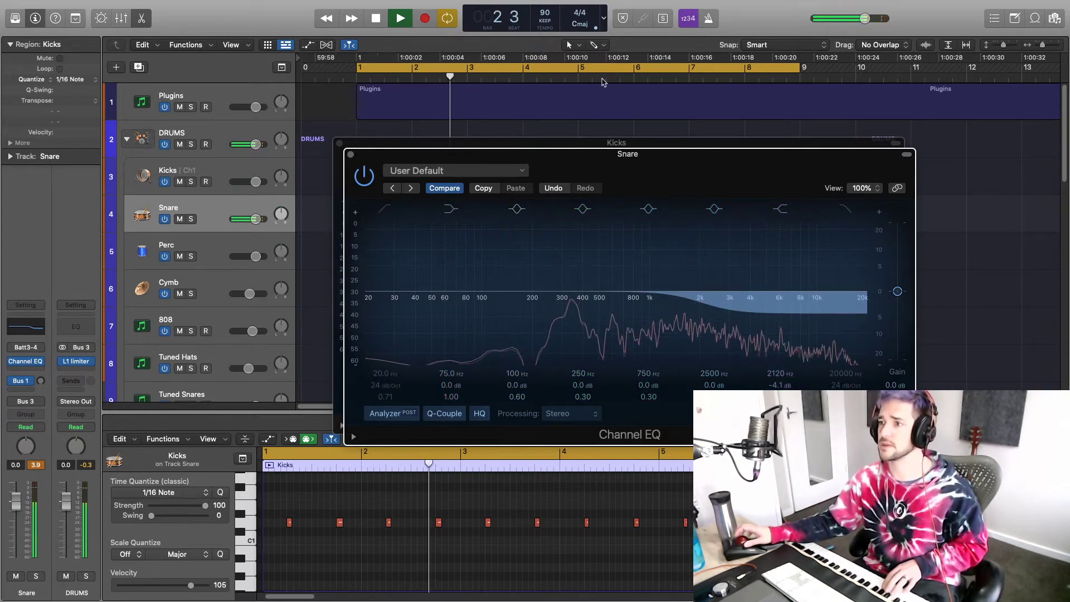
left_click(350, 154)
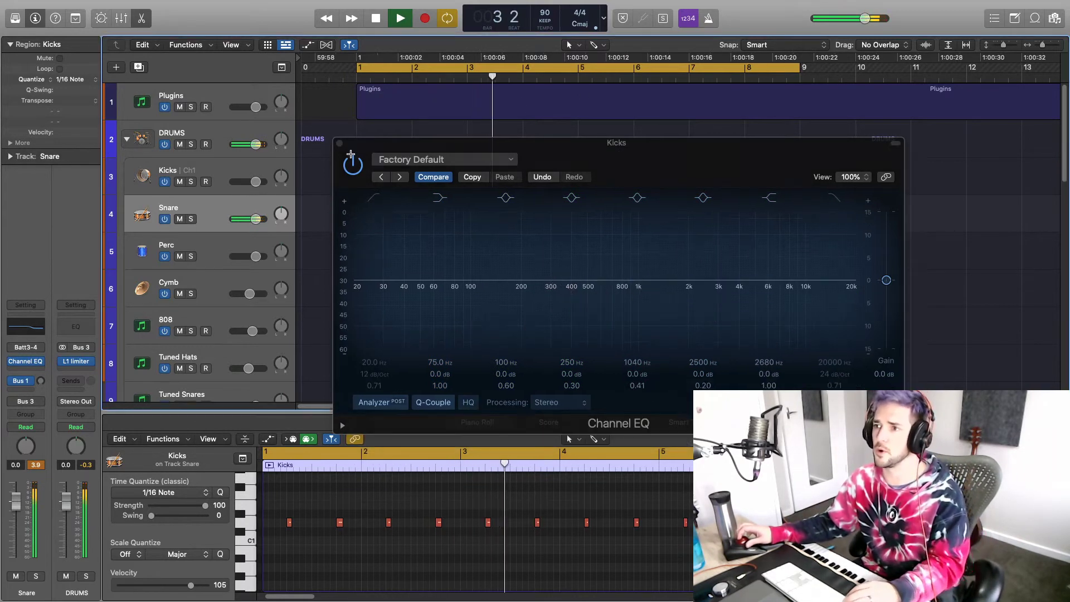
left_click(340, 145)
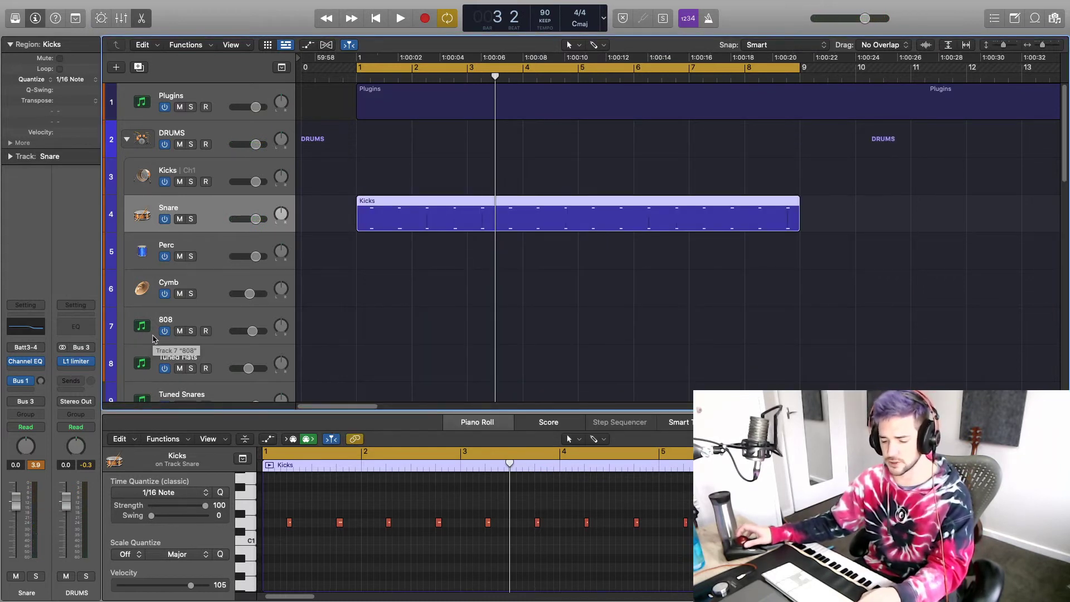
Step: Open Battery 4 on the Kicks track and audition the hi-hat samples in columns 7 and 8, including Hihat 41
left_click(188, 169)
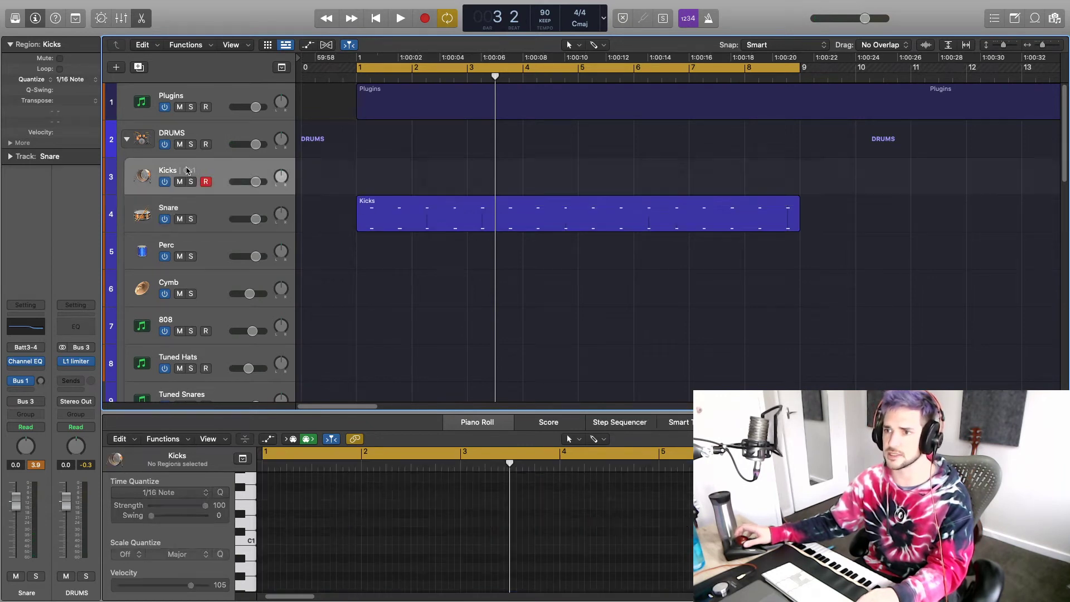
left_click(29, 347)
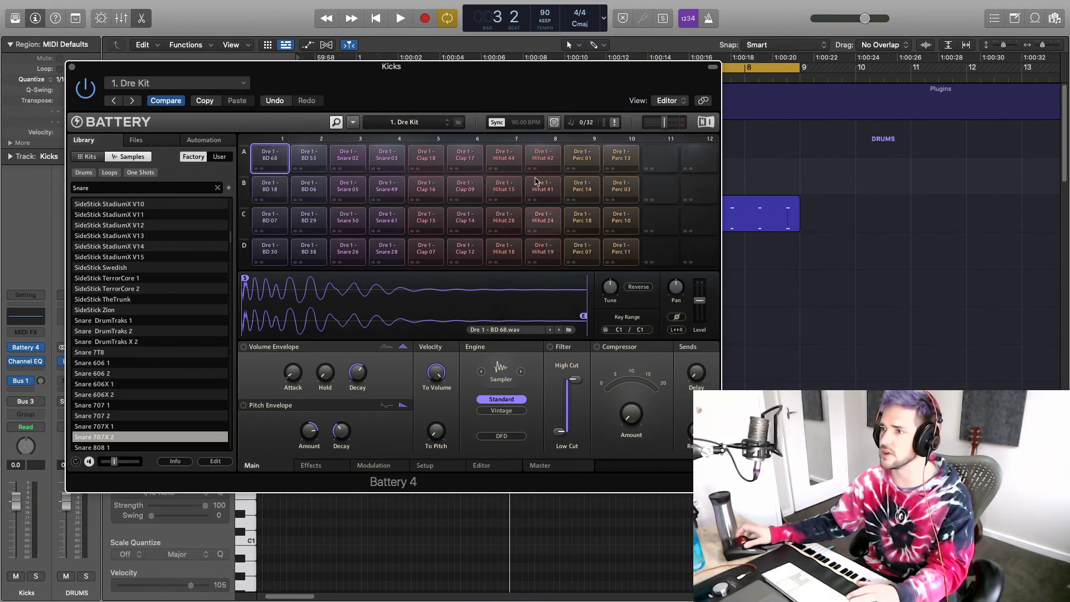
left_click(521, 164)
left_click(540, 163)
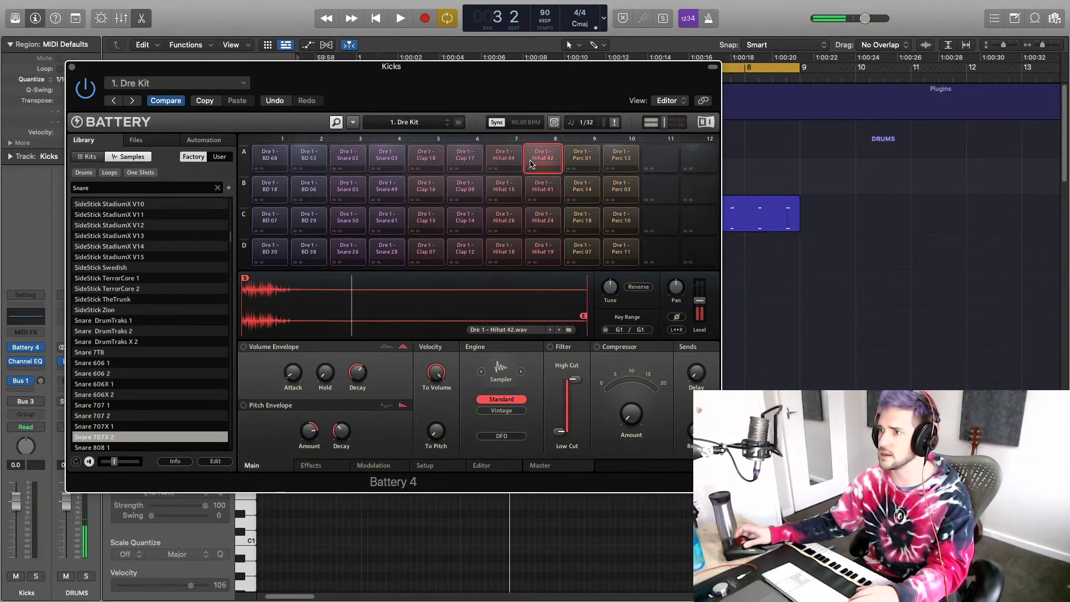
left_click(514, 185)
left_click(540, 189)
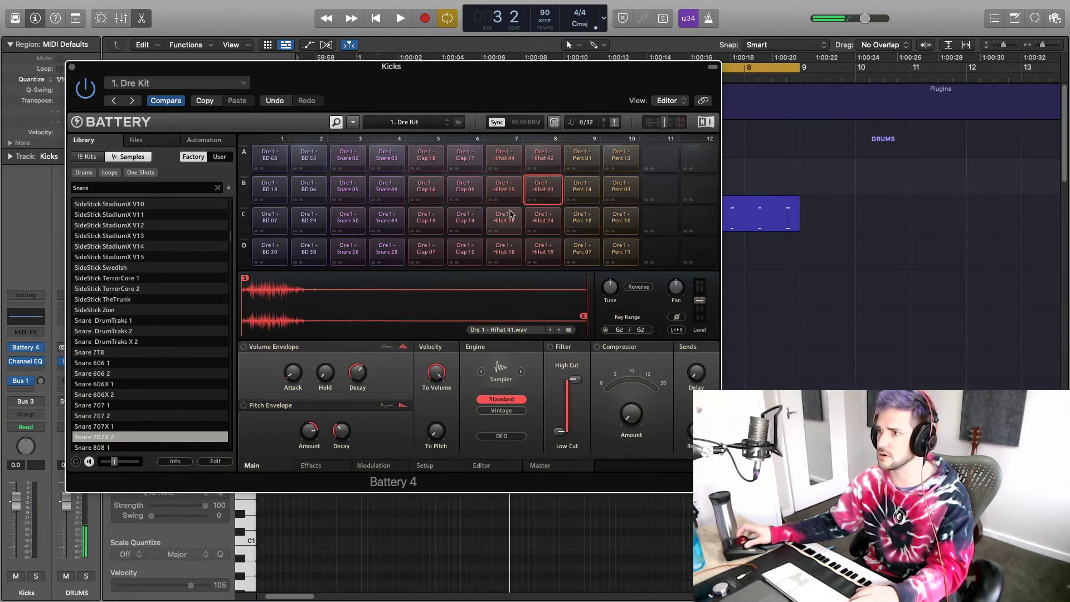
left_click(505, 218)
left_click(542, 218)
left_click(549, 181)
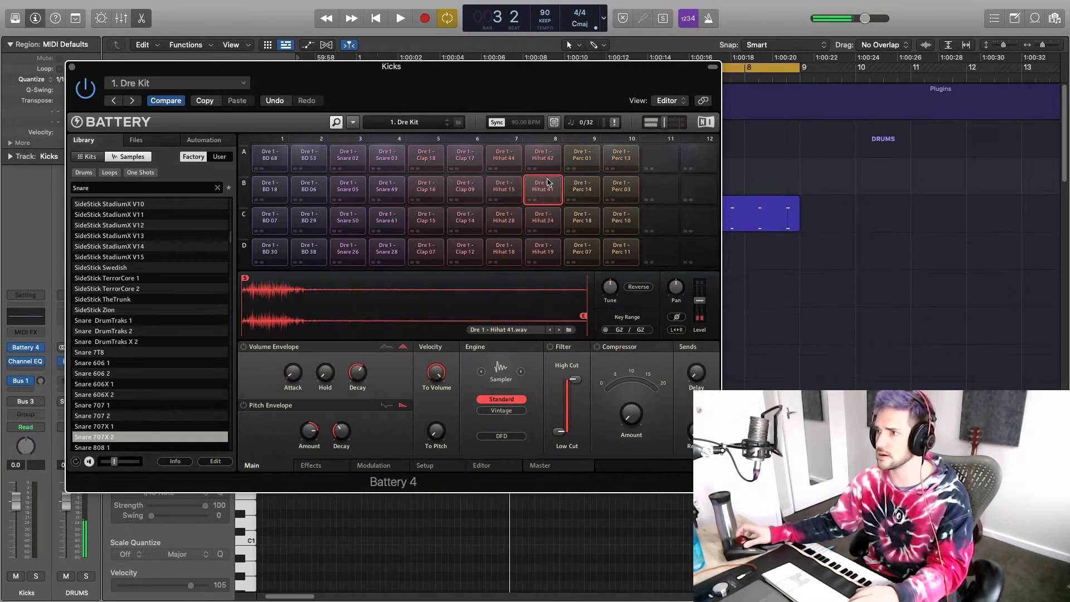
left_click(544, 218)
left_click(542, 245)
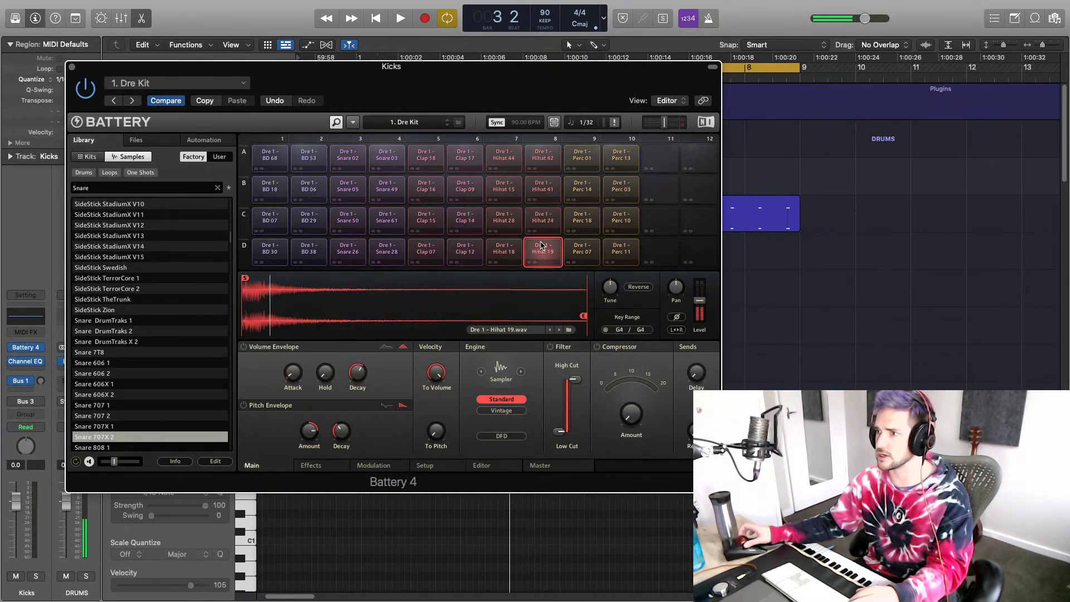
left_click(517, 249)
left_click(508, 224)
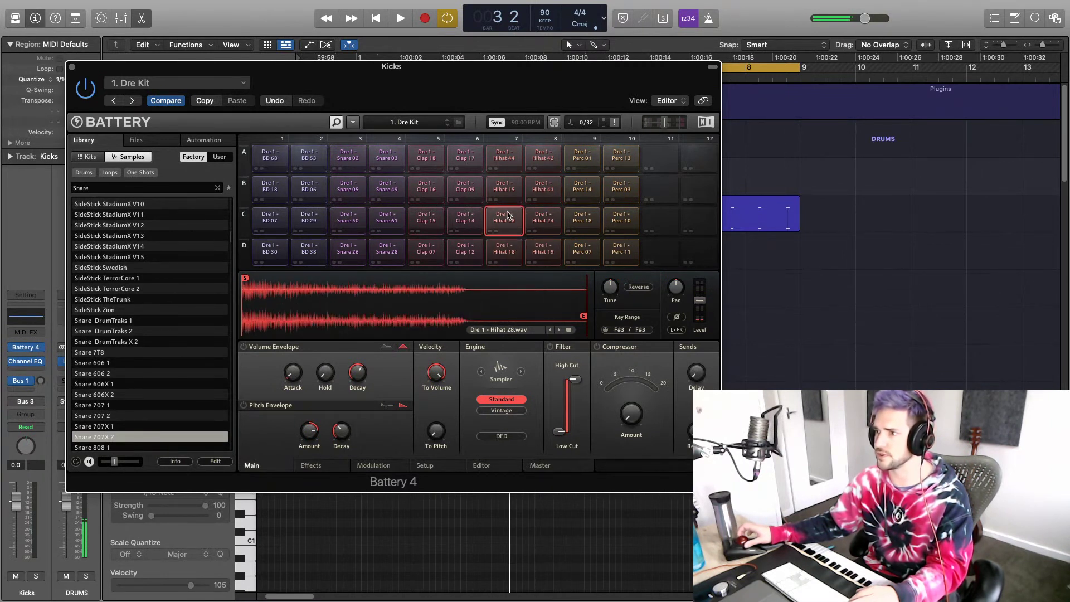
left_click(537, 194)
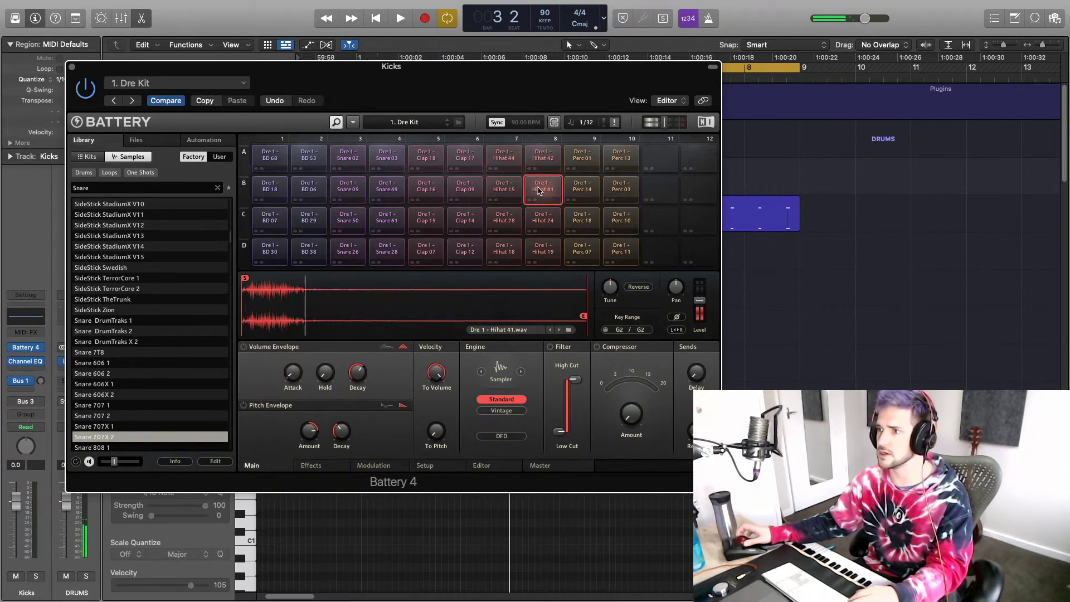
Step: Audition the percussion samples in columns 9 and 10 of the Dre kit, and select Hihat 41 again
left_click(580, 187)
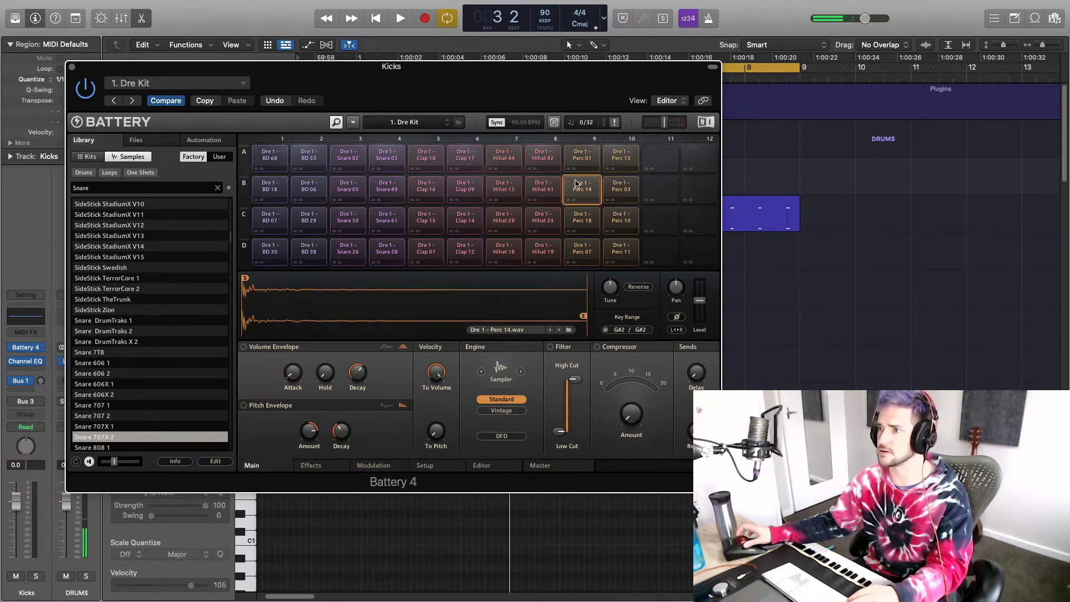
left_click(577, 227)
left_click(607, 223)
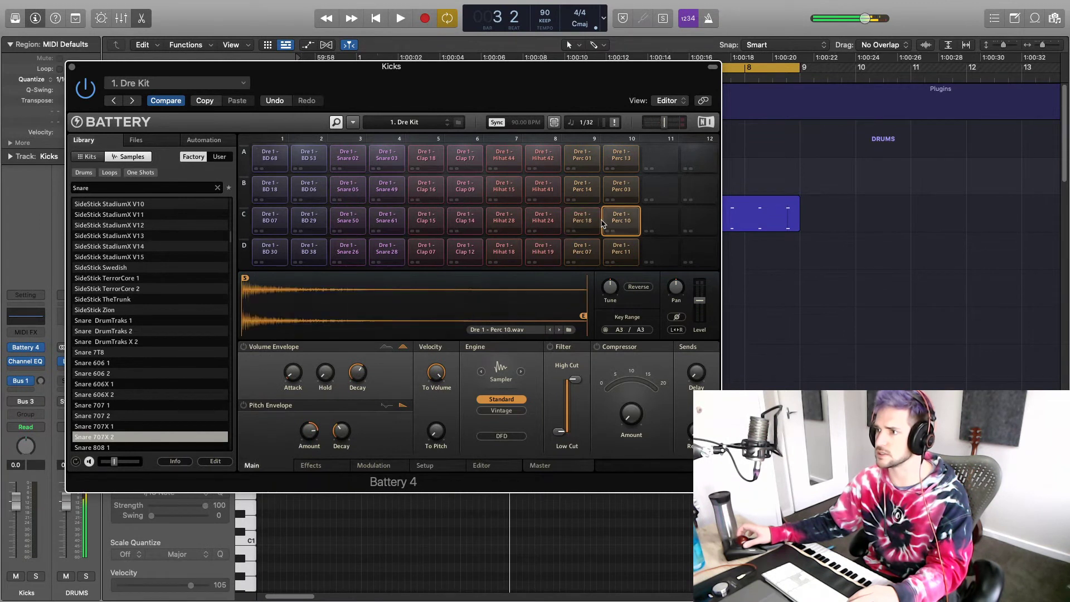
left_click(583, 257)
left_click(620, 252)
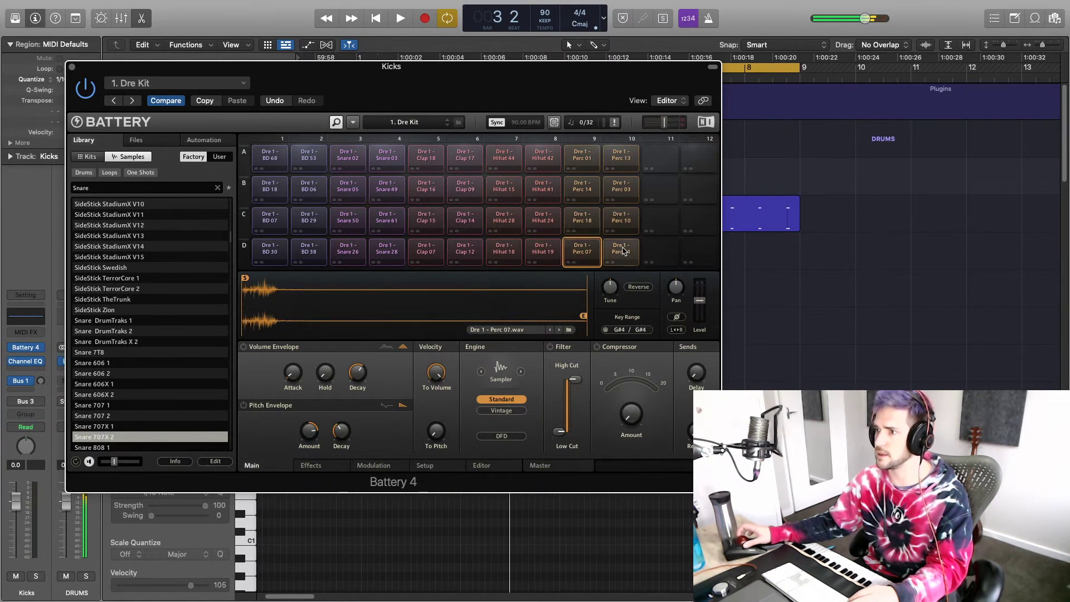
left_click(550, 196)
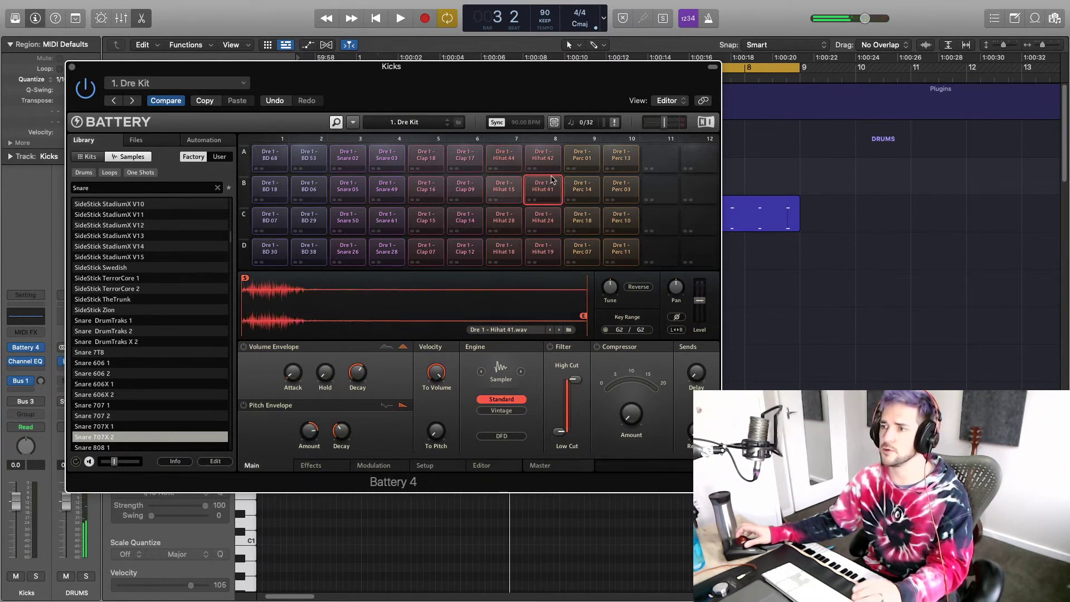
Step: Open the Snare track's region in the Piano Roll and copy its 16 Clap 15 notes down to G2 for Hihat 41
left_click_drag(490, 80, 646, 266)
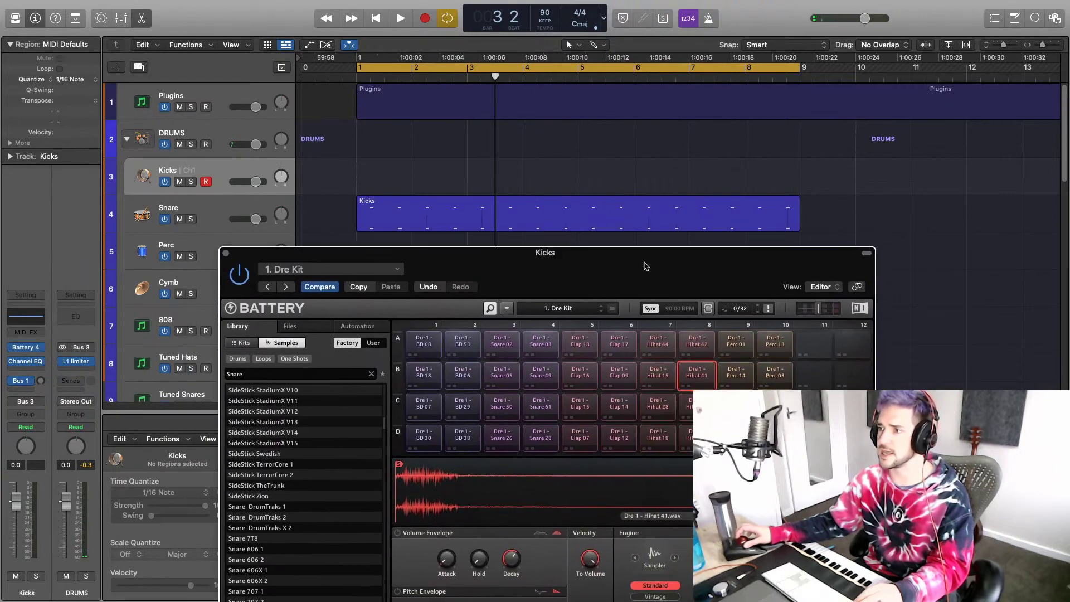
left_click(621, 214)
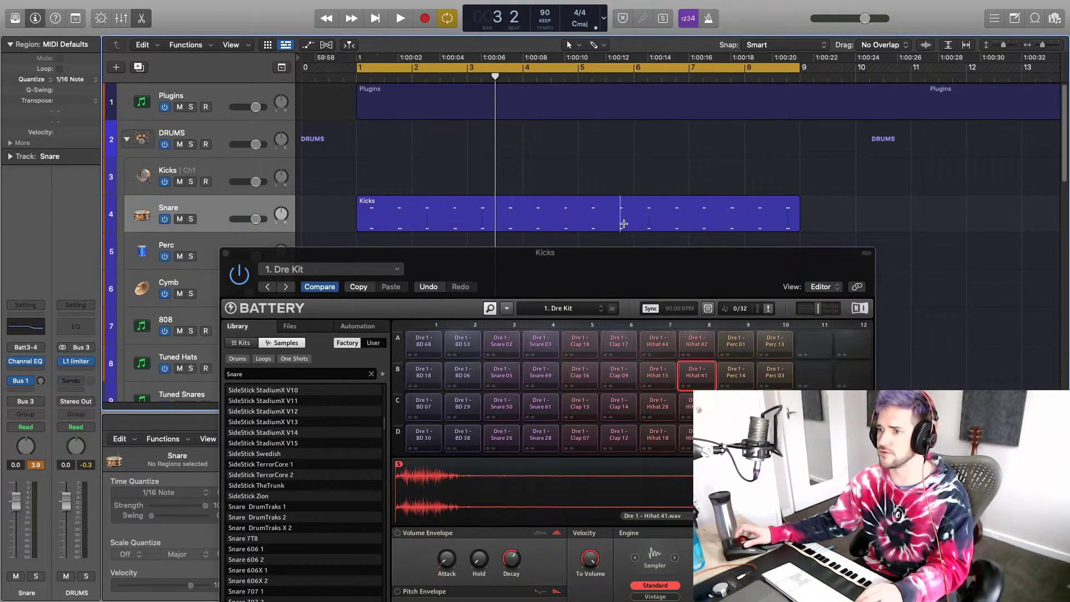
left_click(590, 204)
key("e")
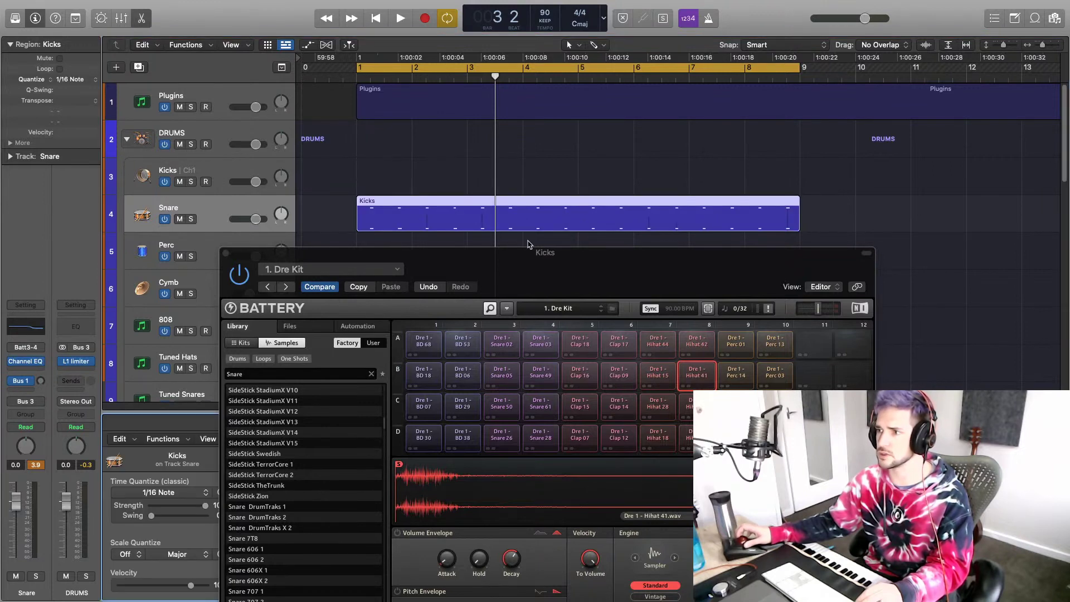
key("e")
left_click_drag(525, 268, 757, 229)
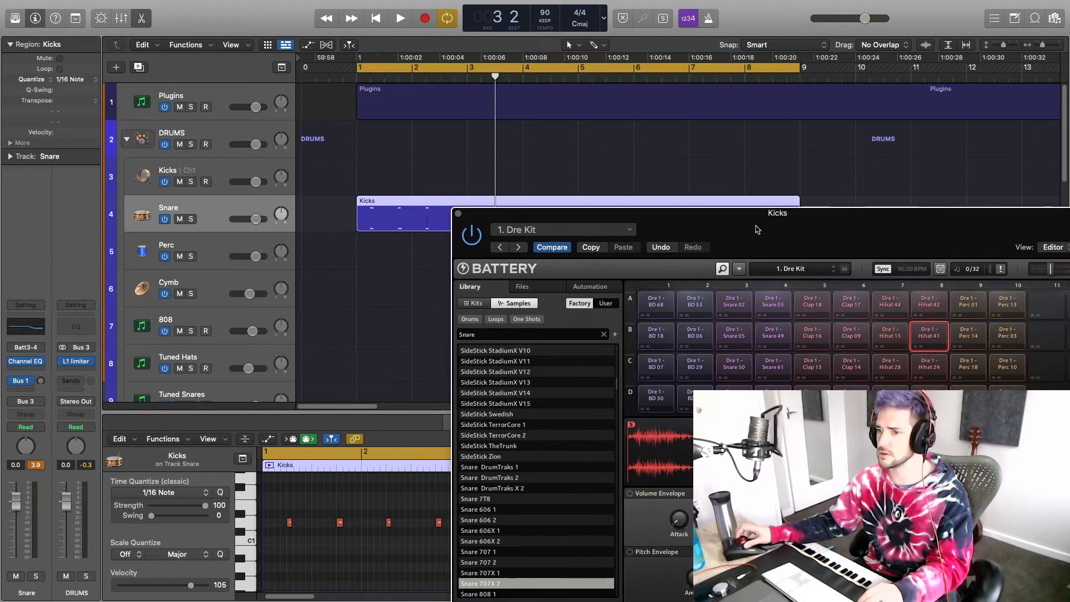
scroll(367, 487, "up", 8)
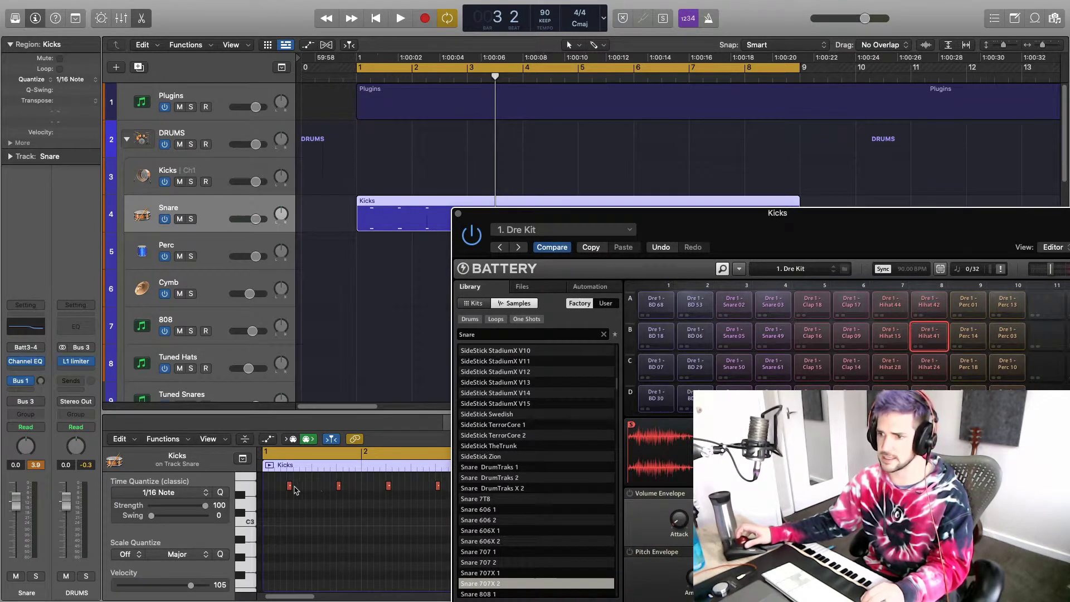
left_click(253, 491)
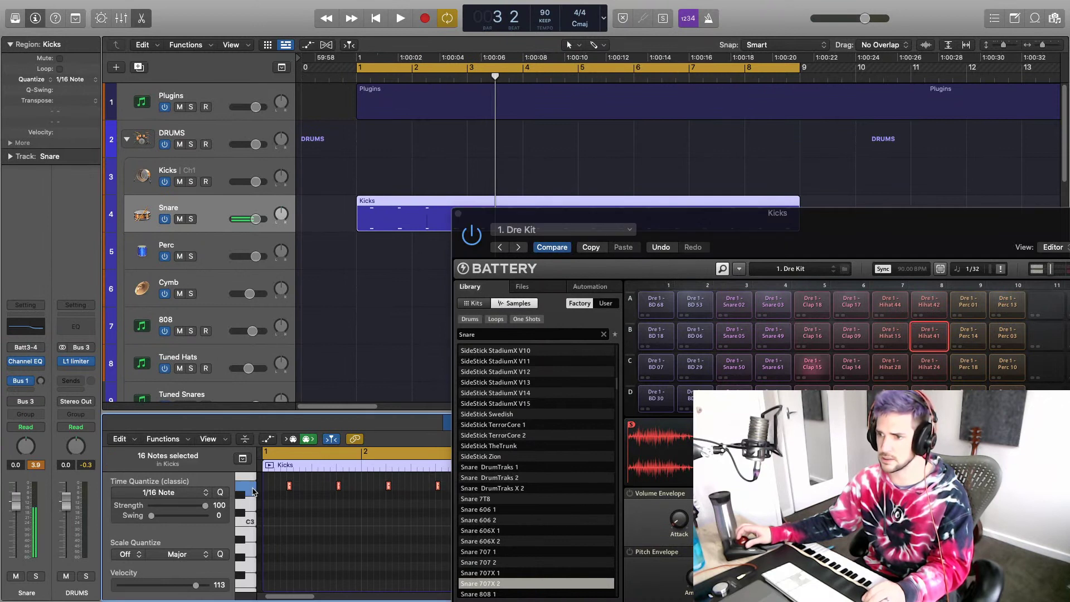
left_click_drag(289, 489, 289, 566)
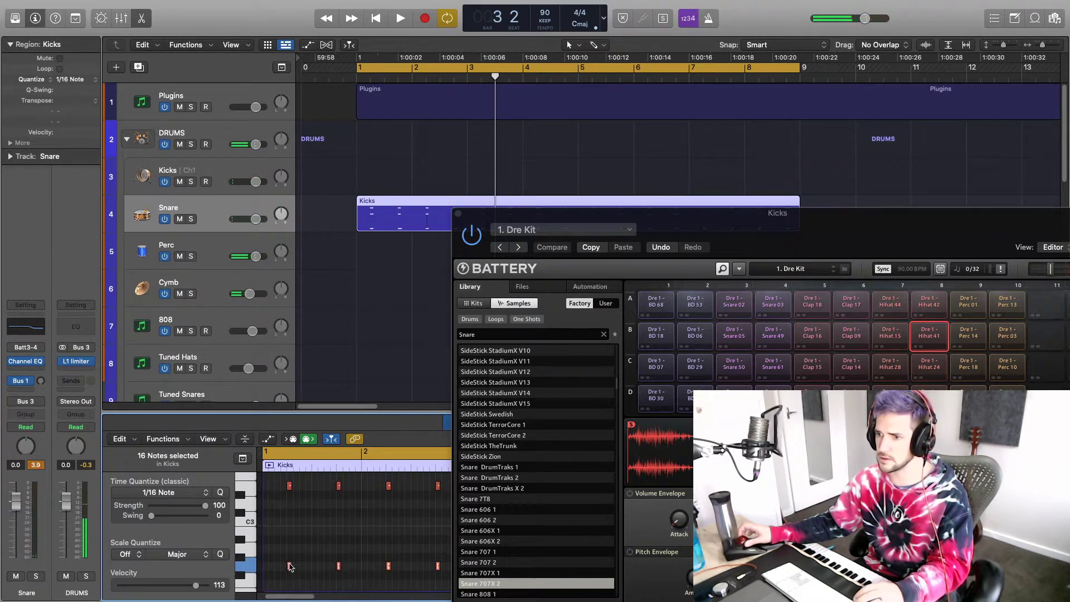
Step: Play back the Snare region with the added hi-hats and close Battery 4
key("space")
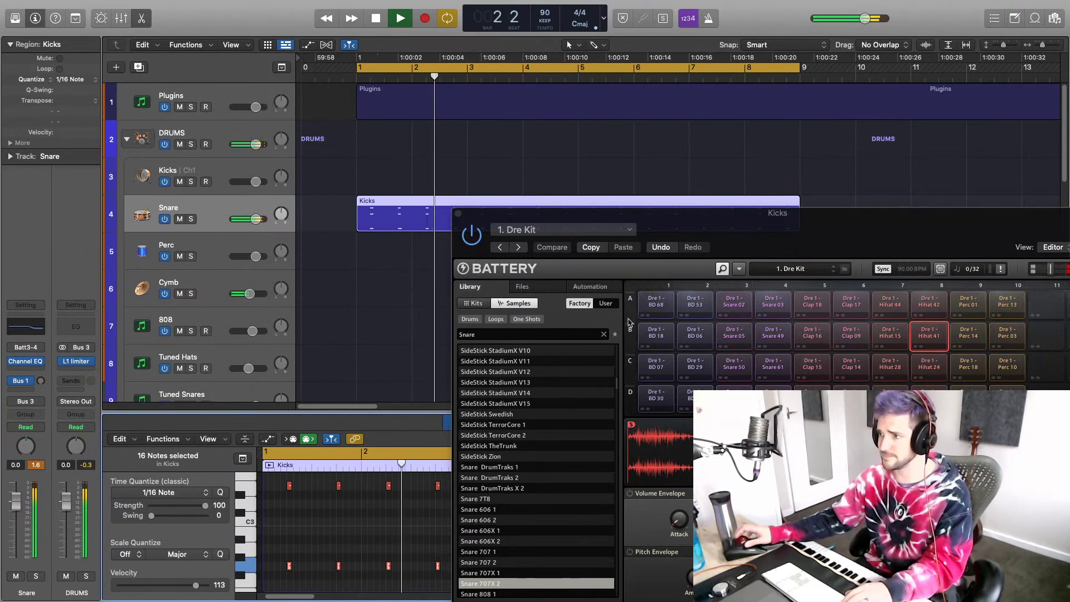
left_click_drag(989, 243, 823, 186)
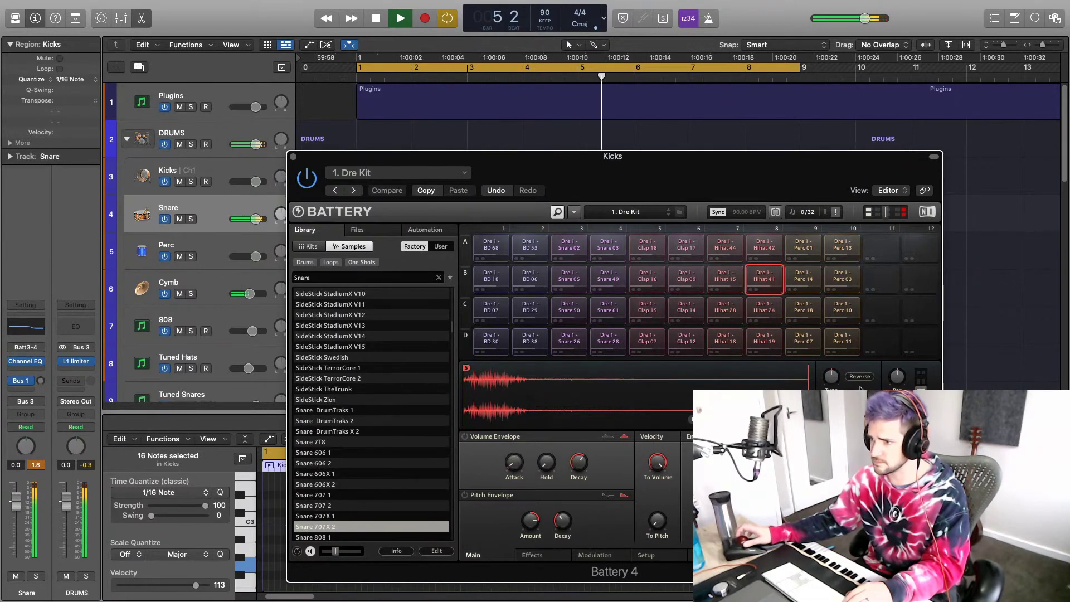
left_click(294, 157)
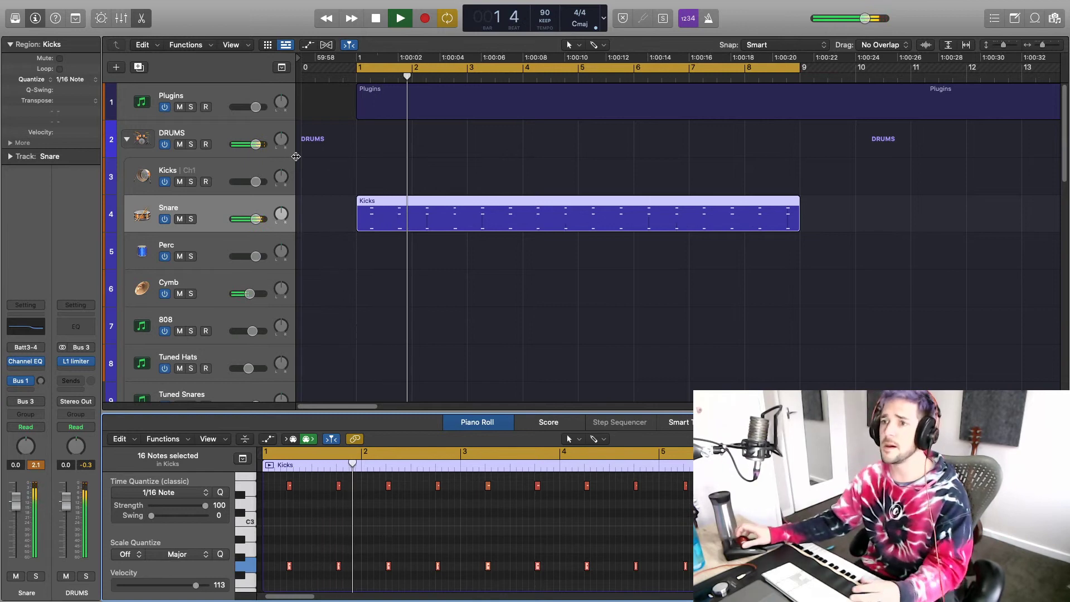
Step: Rehearse a kick pattern on the Kicks track over the playing loop without recording
left_click(233, 168)
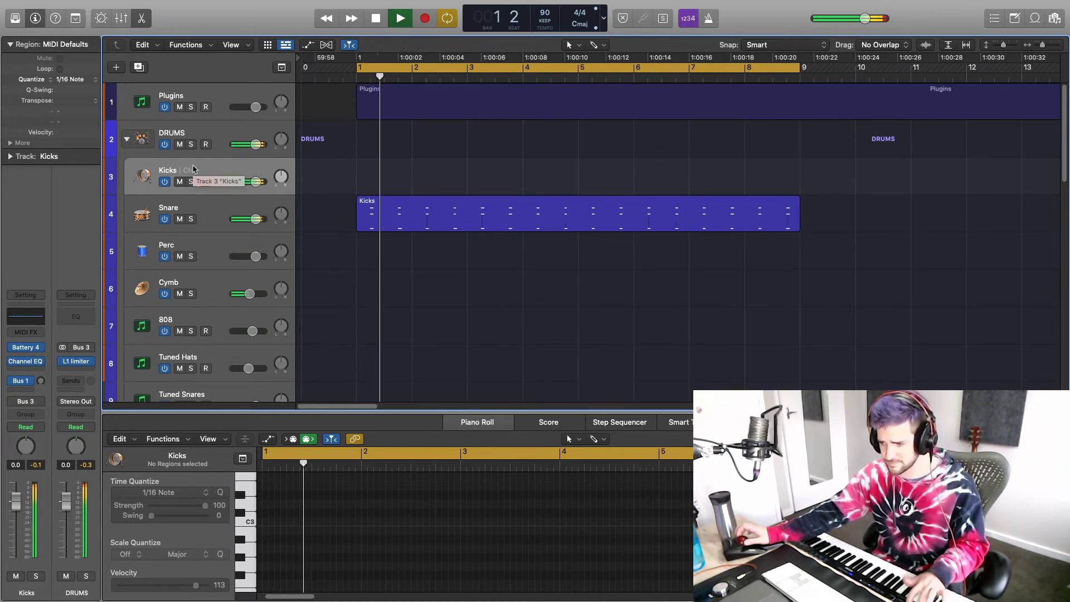
key("space")
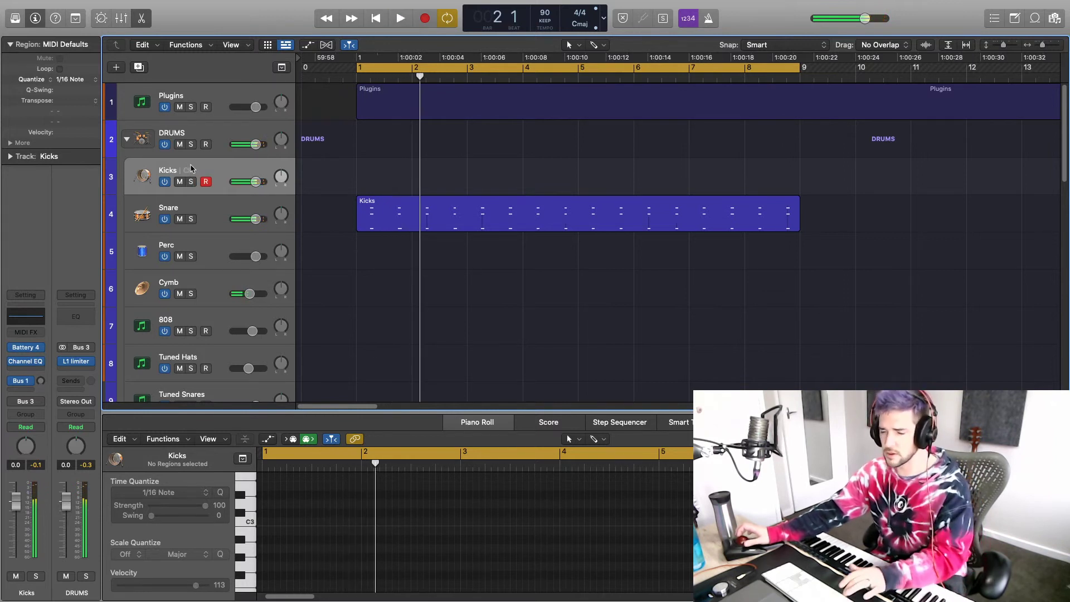
key("space")
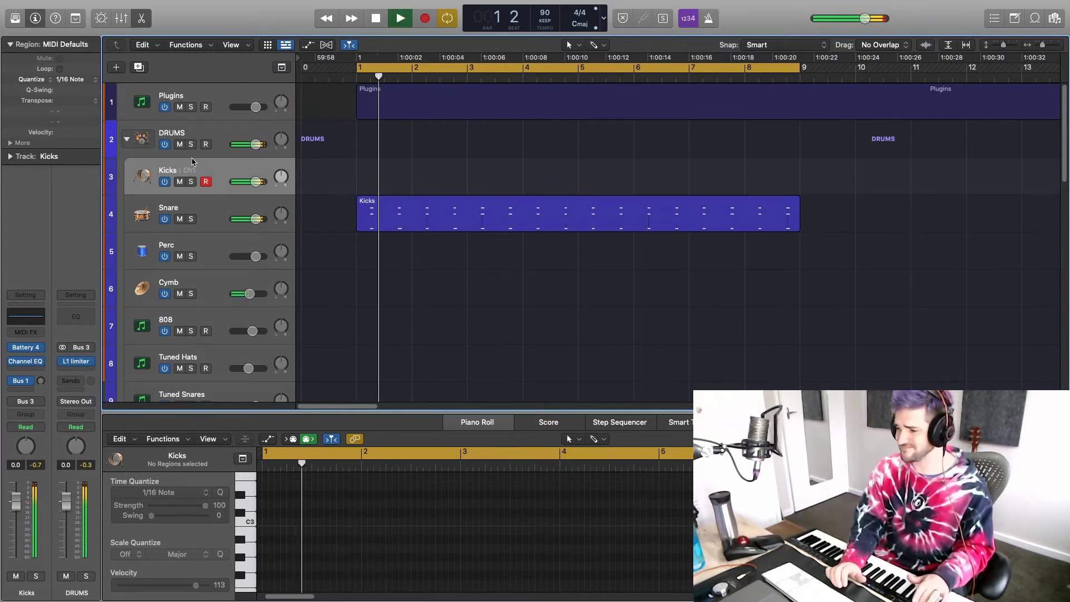
key("space")
key("space")
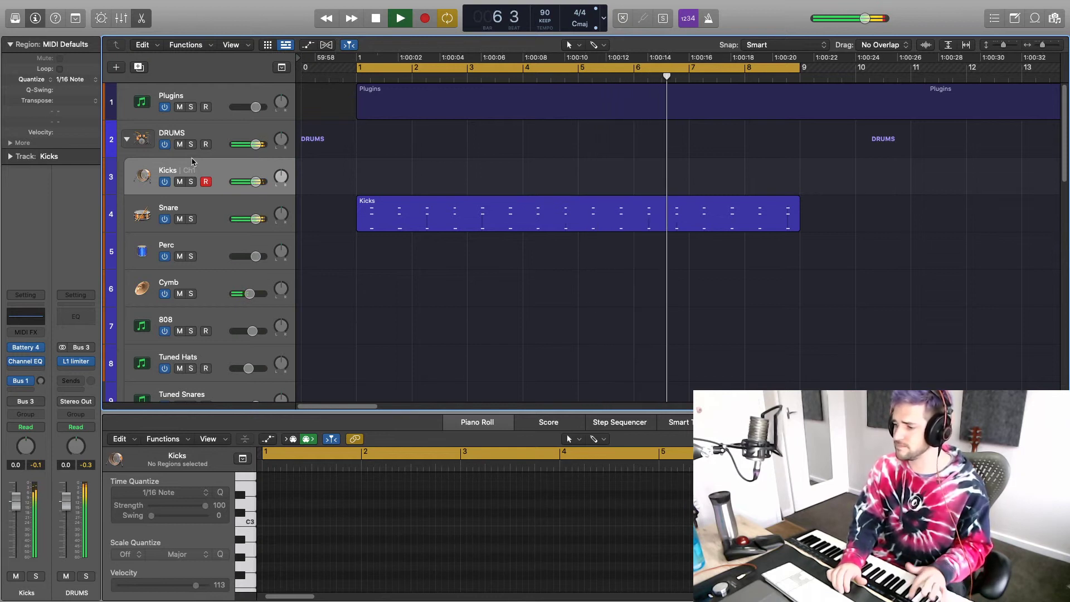
key("space")
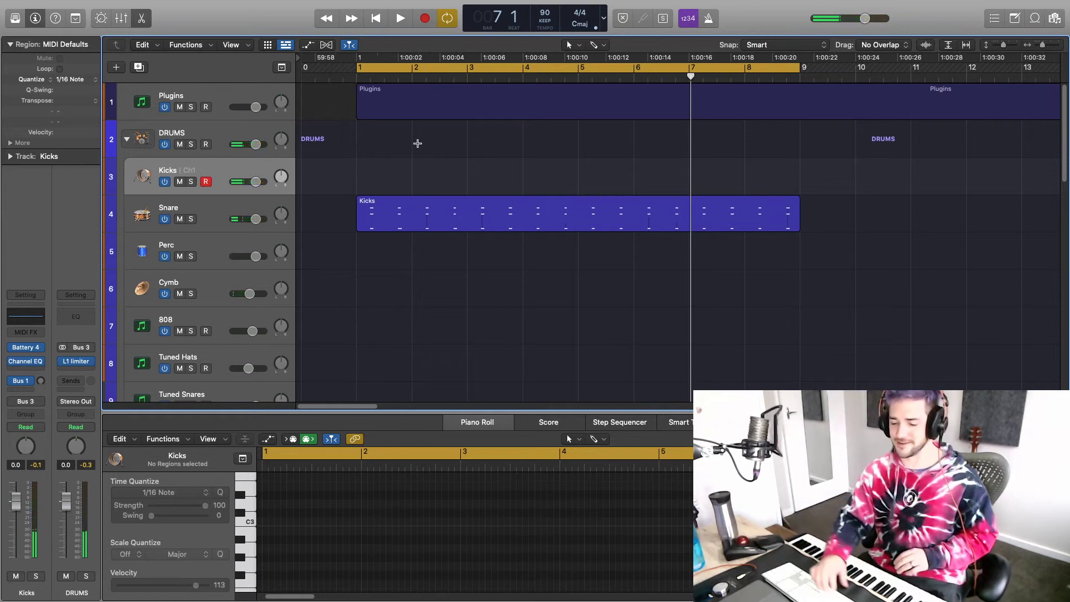
key("r")
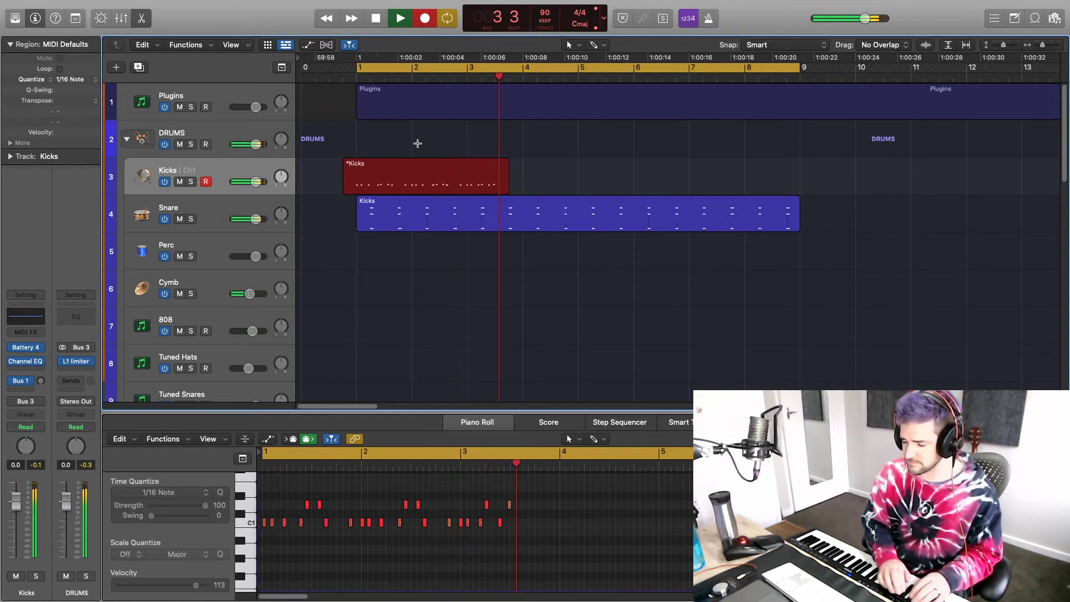
key("space")
key("Delete")
Step: Record an eight-bar kick pattern on the Kicks track from bar 1 and play it back
key("r")
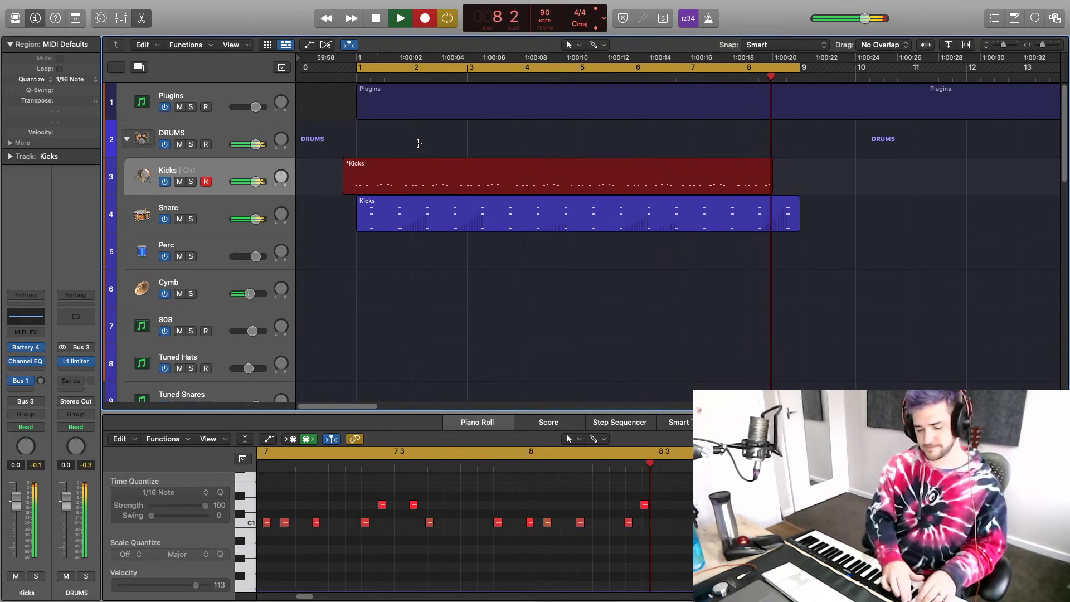
key("space")
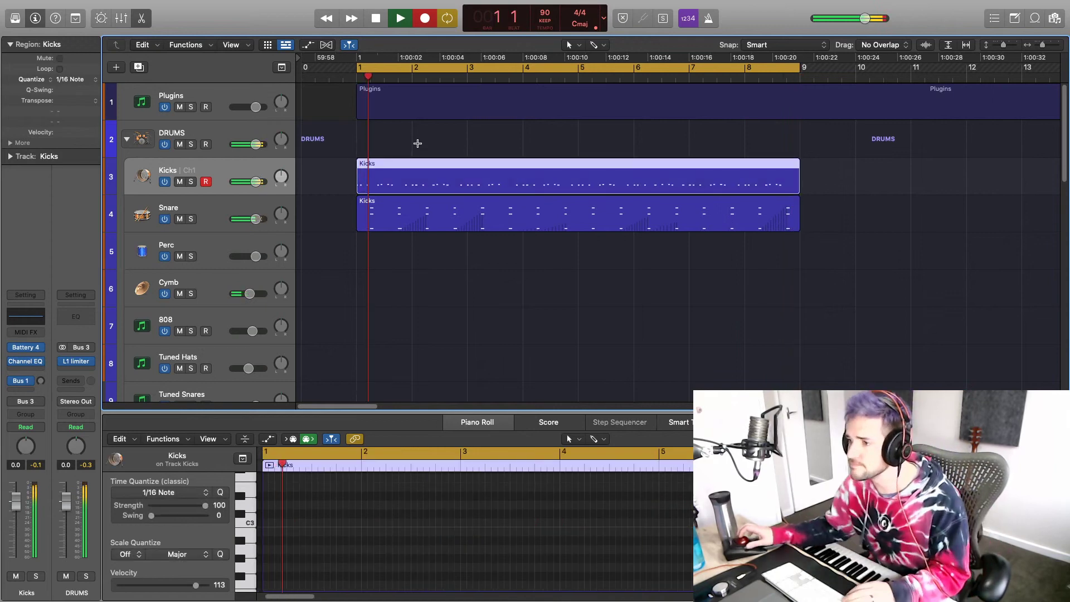
key("space")
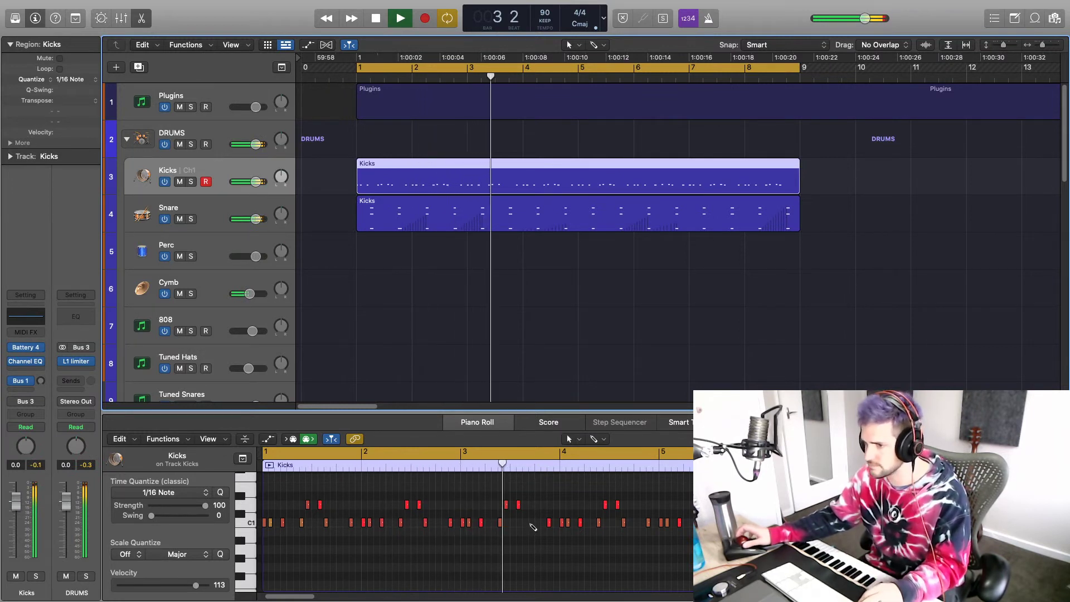
Step: Select the C1 kick note in the second half of bar 3 and replay the pattern from around bar 3
key("space")
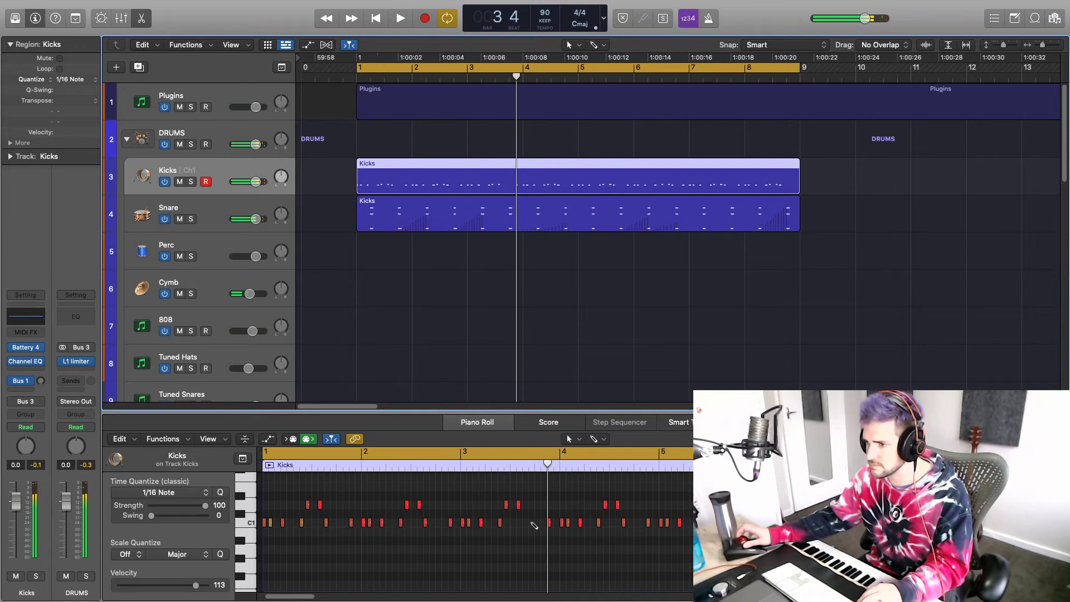
left_click(525, 523)
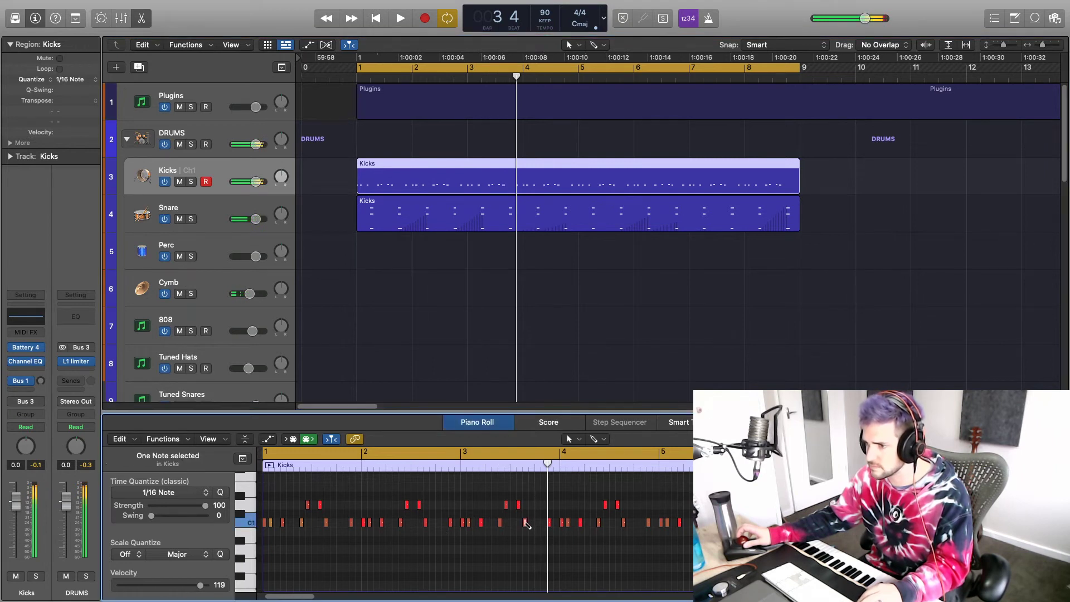
left_click(512, 468)
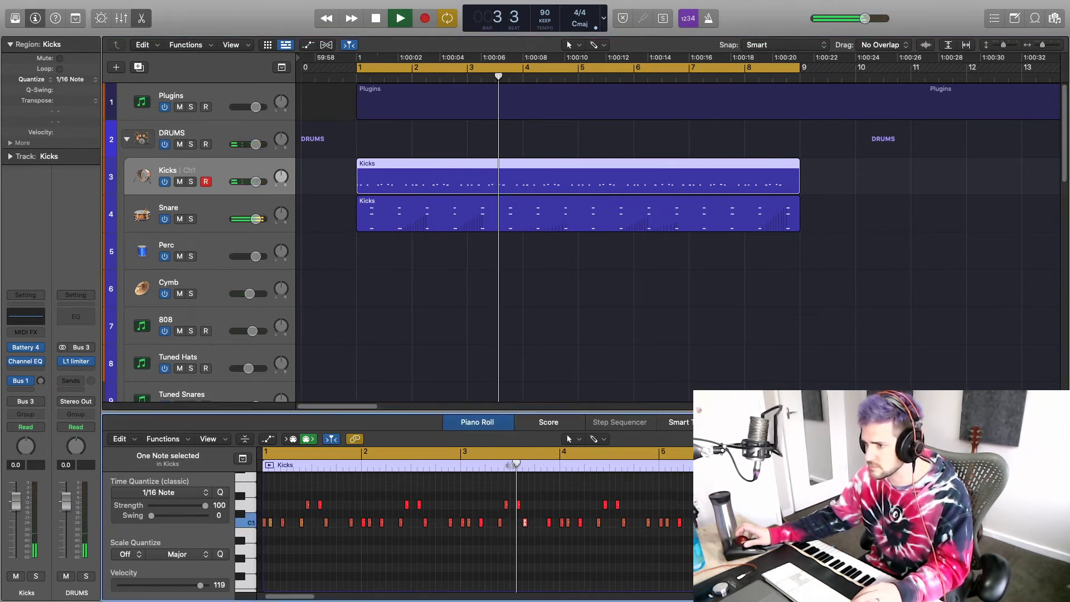
left_click(475, 467)
key("space")
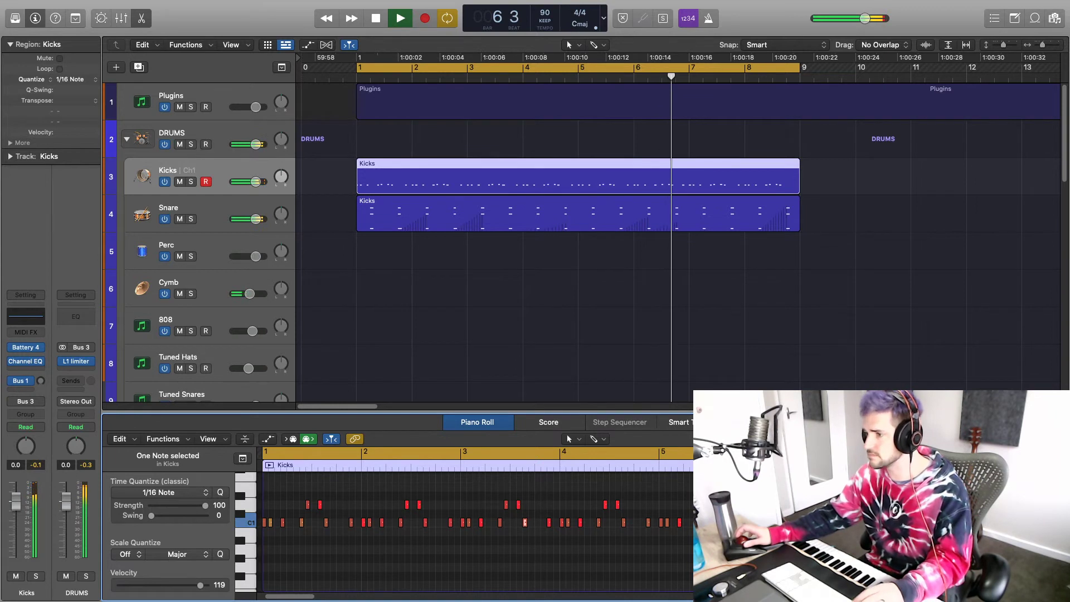
Step: Check the kick notes around bars 6 and 7 of the Kicks region and replay the loop
key("space")
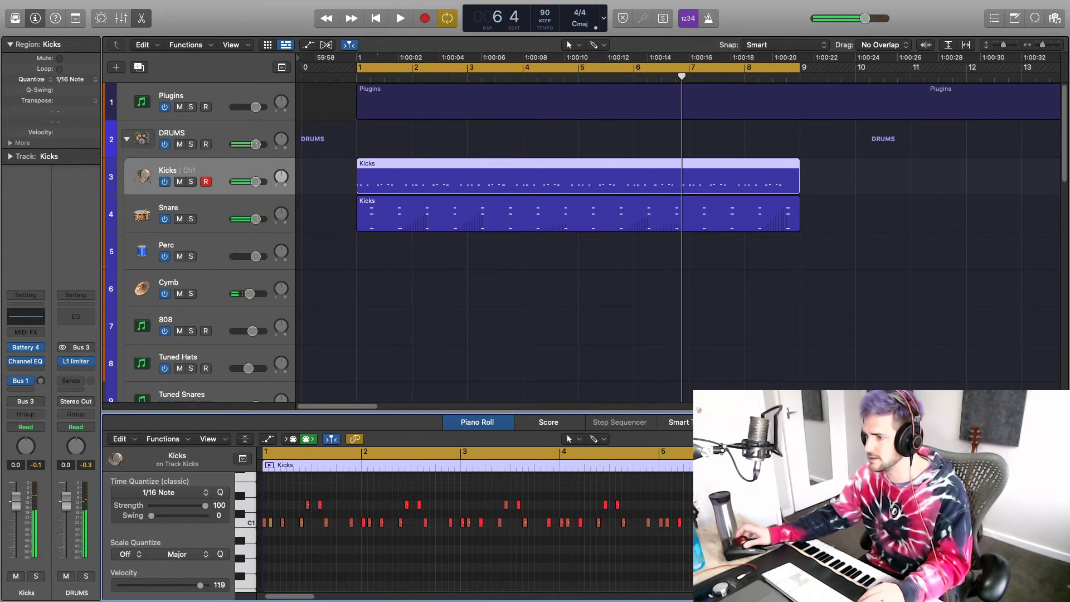
key("super+z")
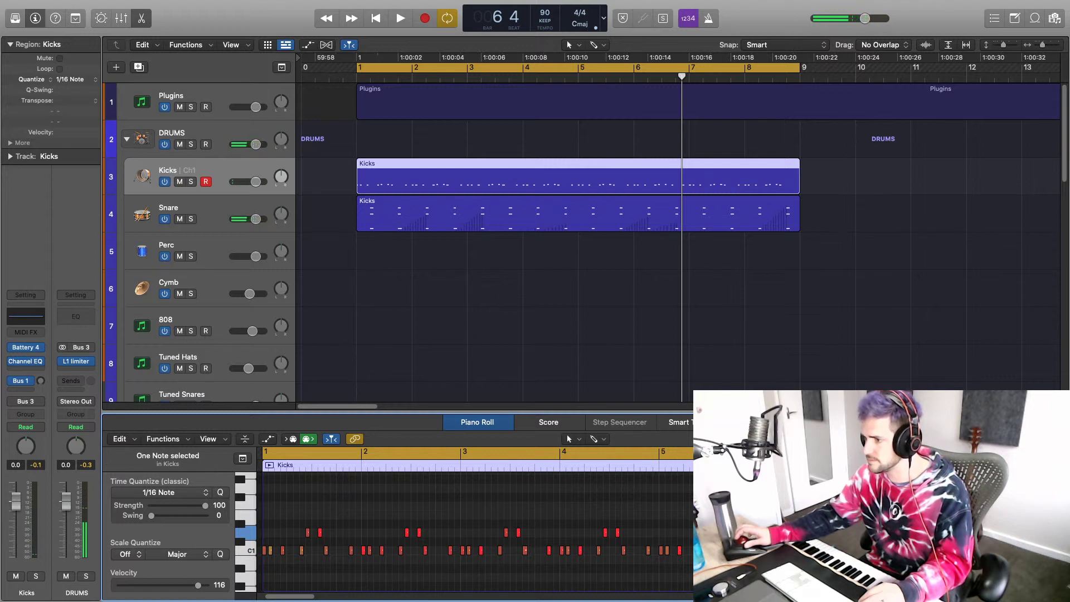
key("comma")
key("space")
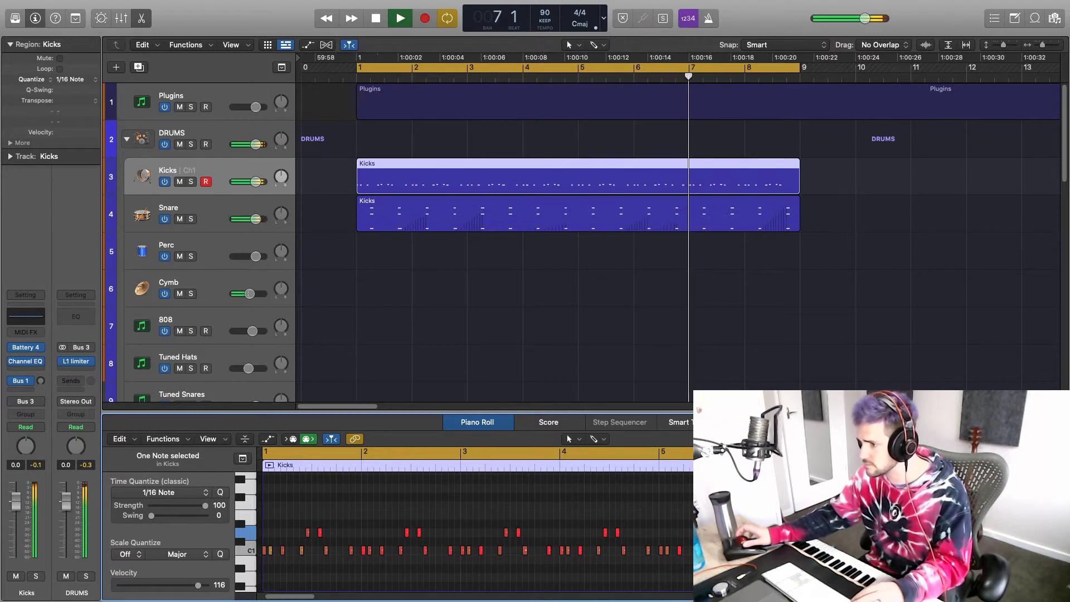
key("space")
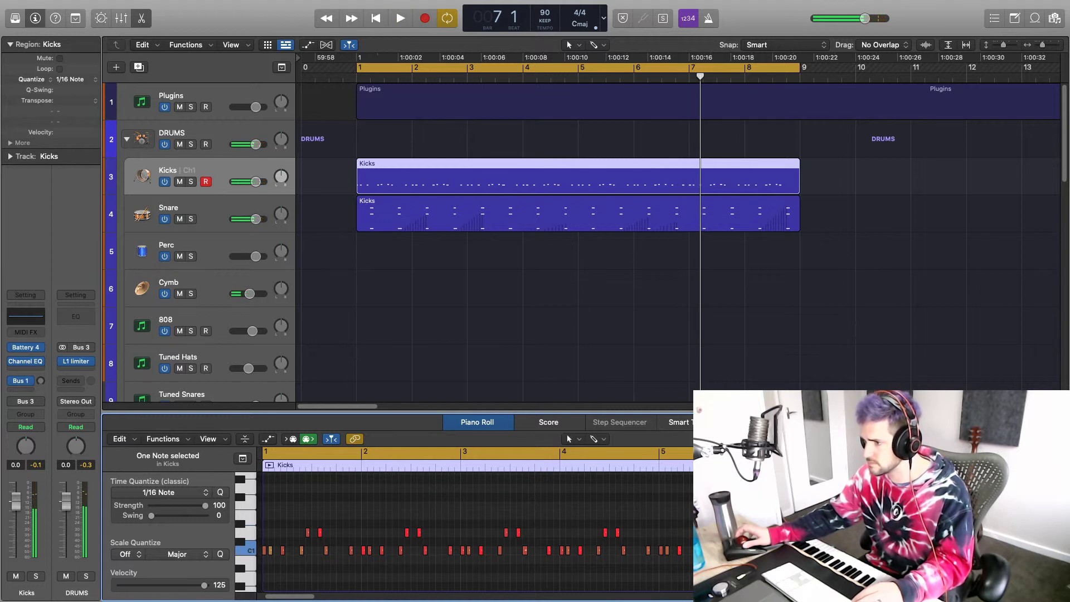
left_click(823, 550)
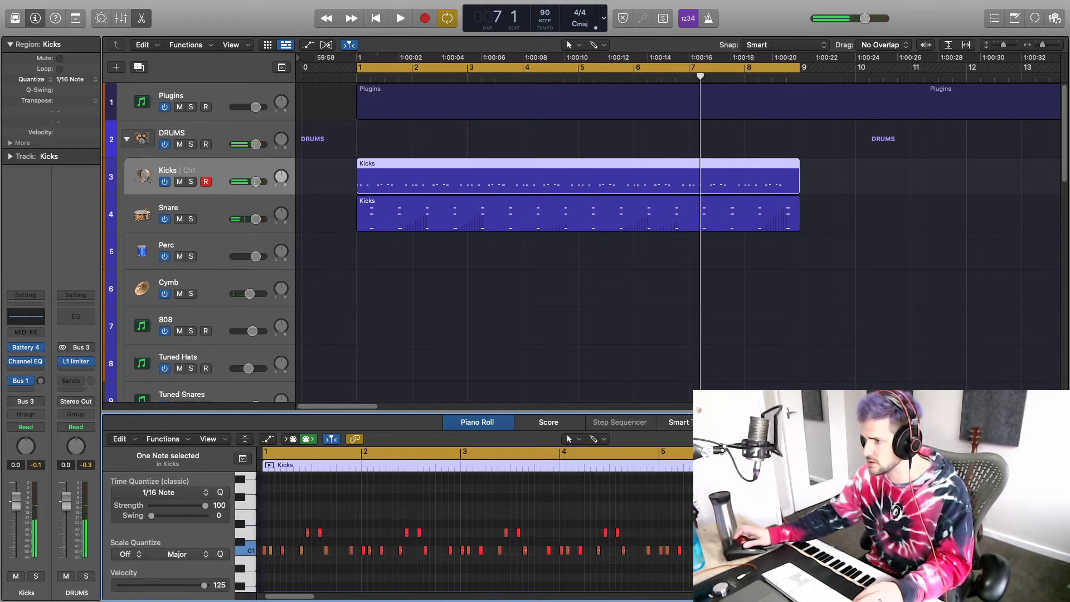
key("space")
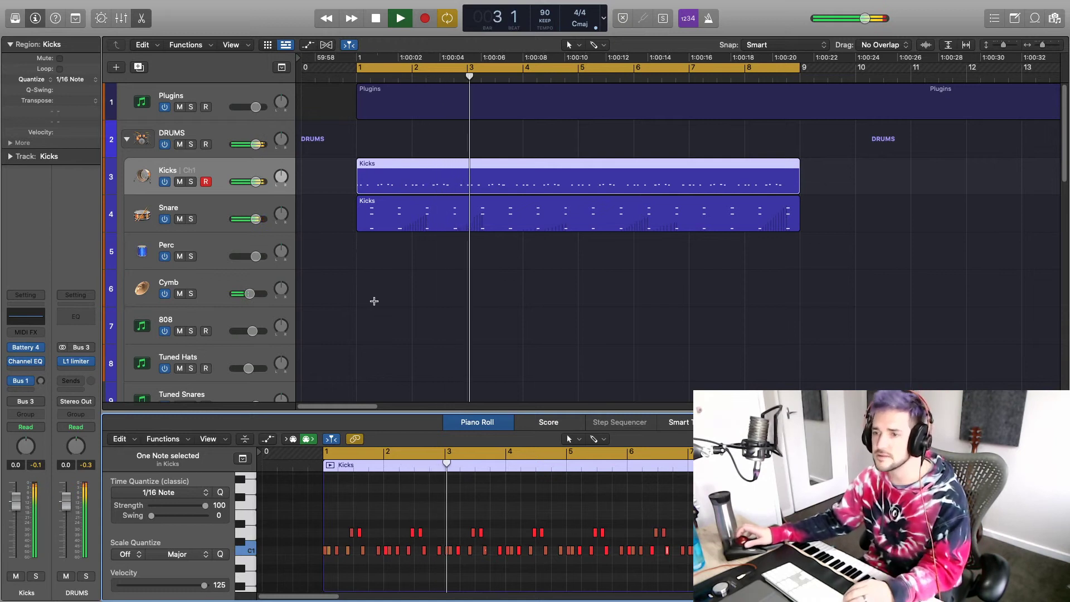
Step: Select the Cymb track and rehearse cymbal sounds over the loop from bar 1 without recording
left_click(206, 280)
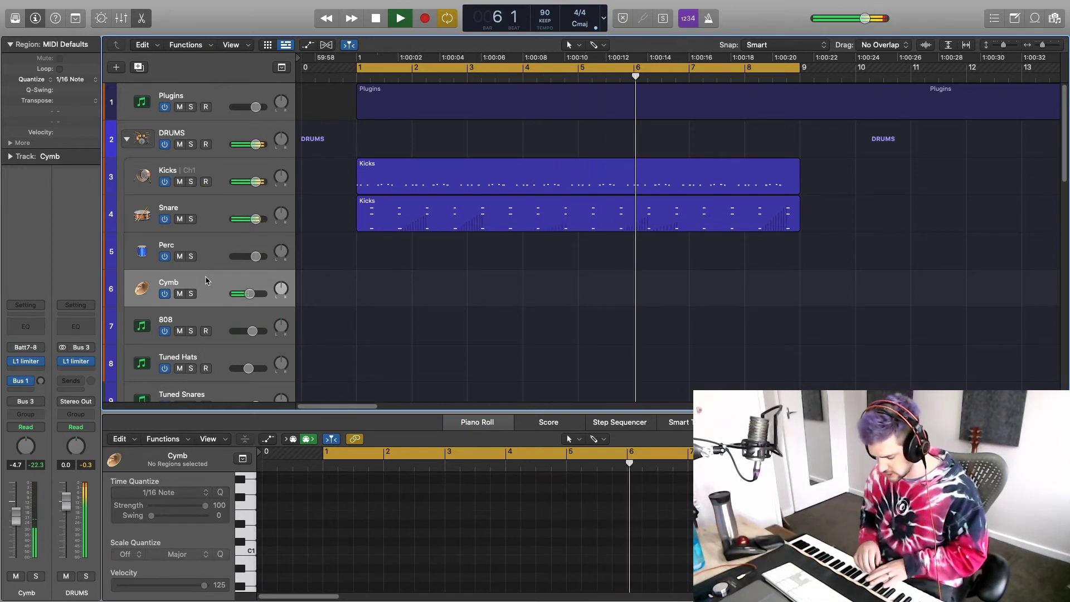
key("space")
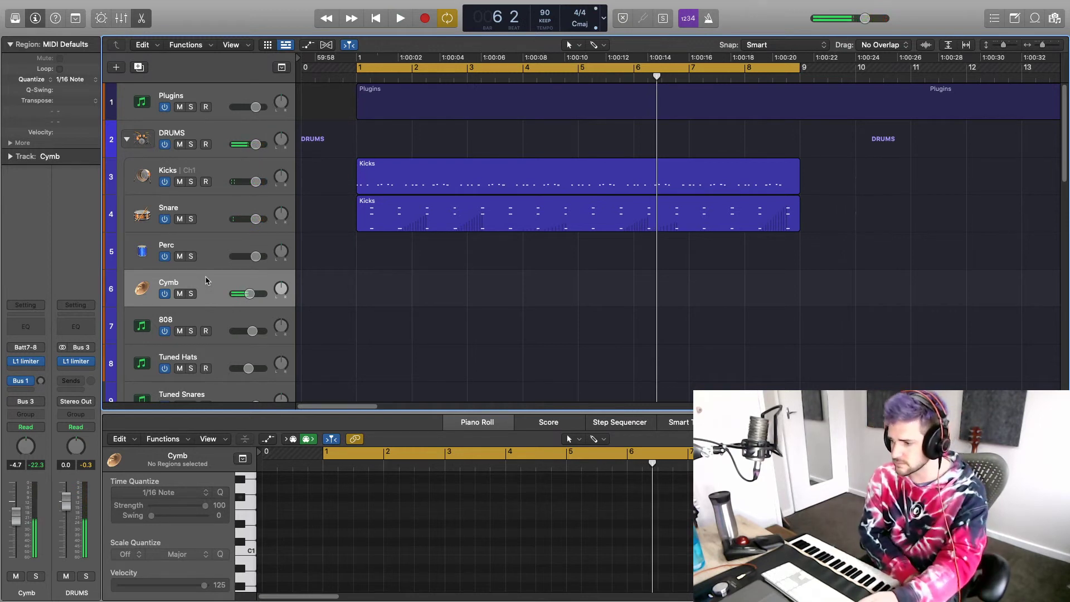
key("Return")
key("space")
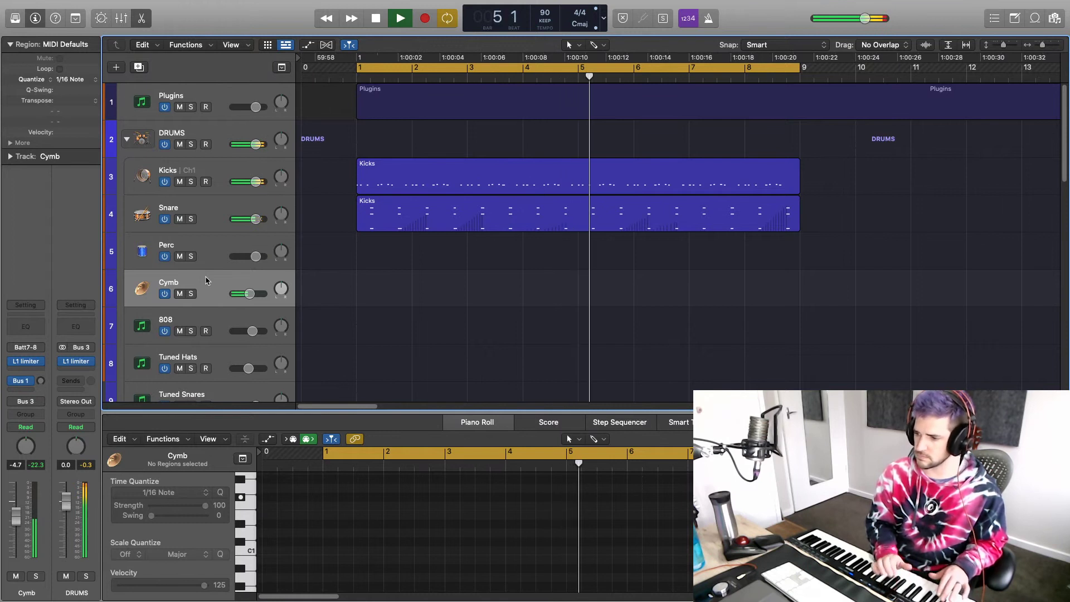
key("space")
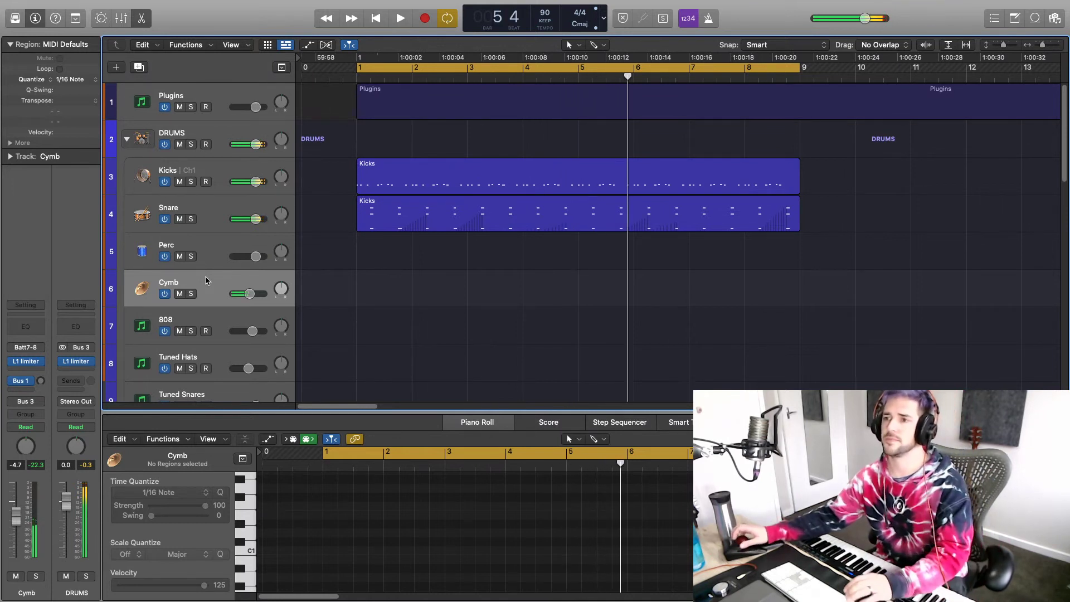
Step: Open Battery 4 on the Kicks track to review the Dre Kit, then close it
left_click(203, 172)
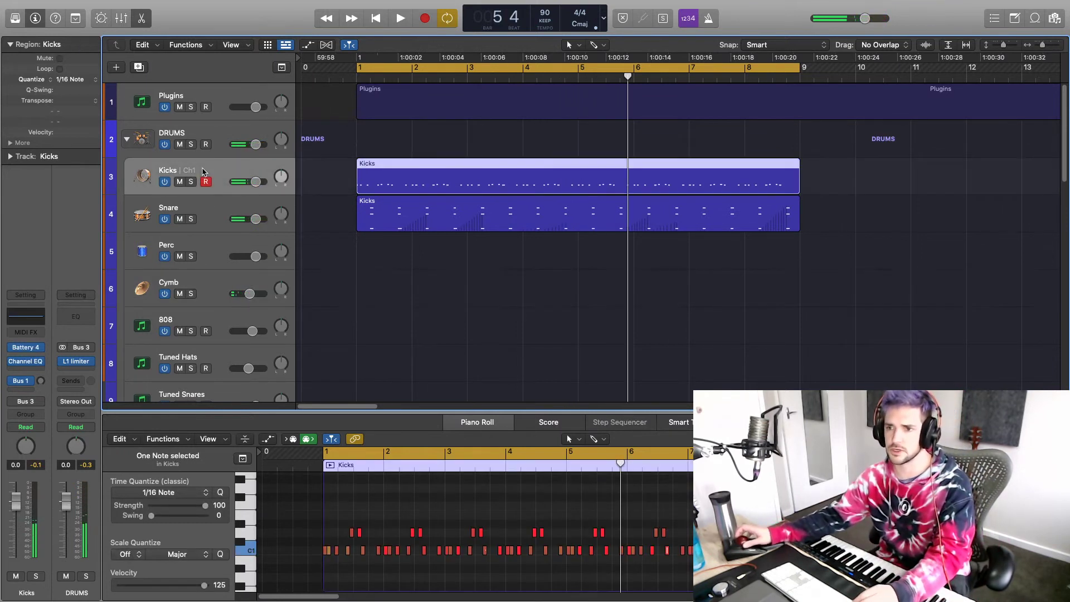
left_click(27, 349)
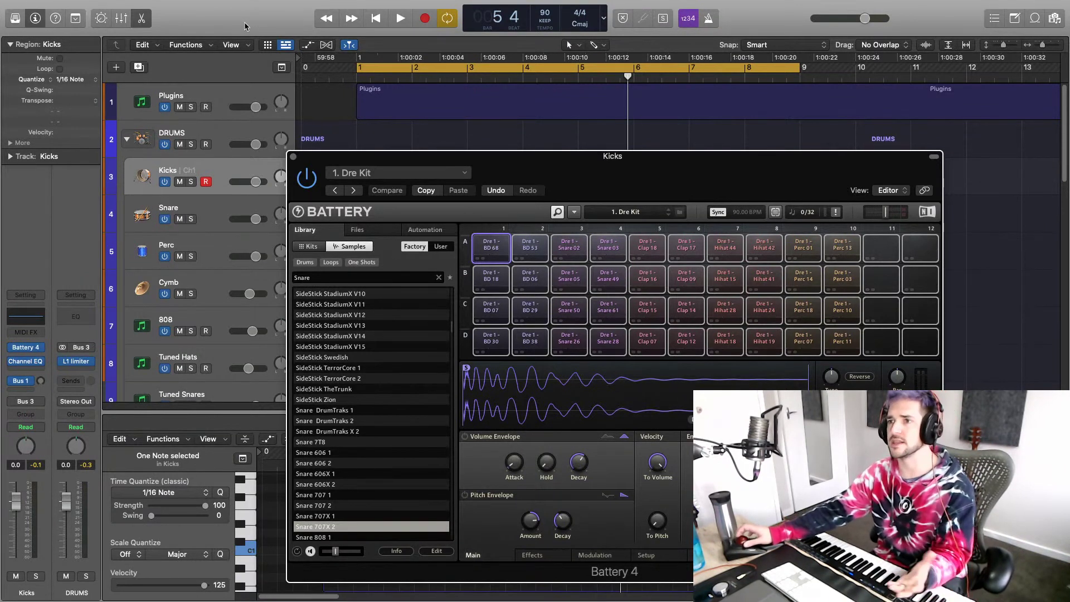
left_click(277, 12)
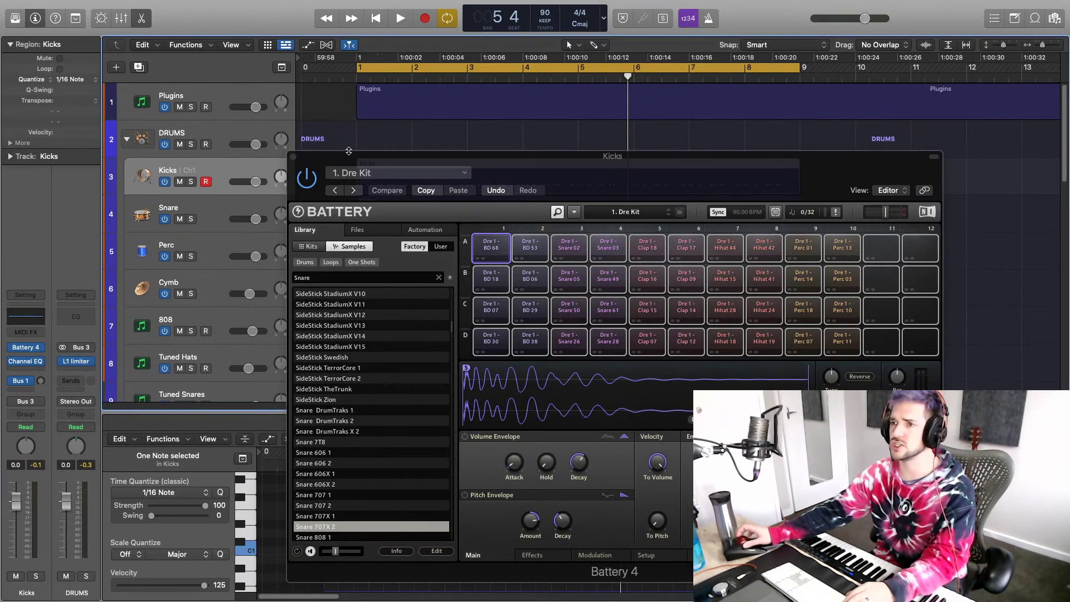
left_click(293, 157)
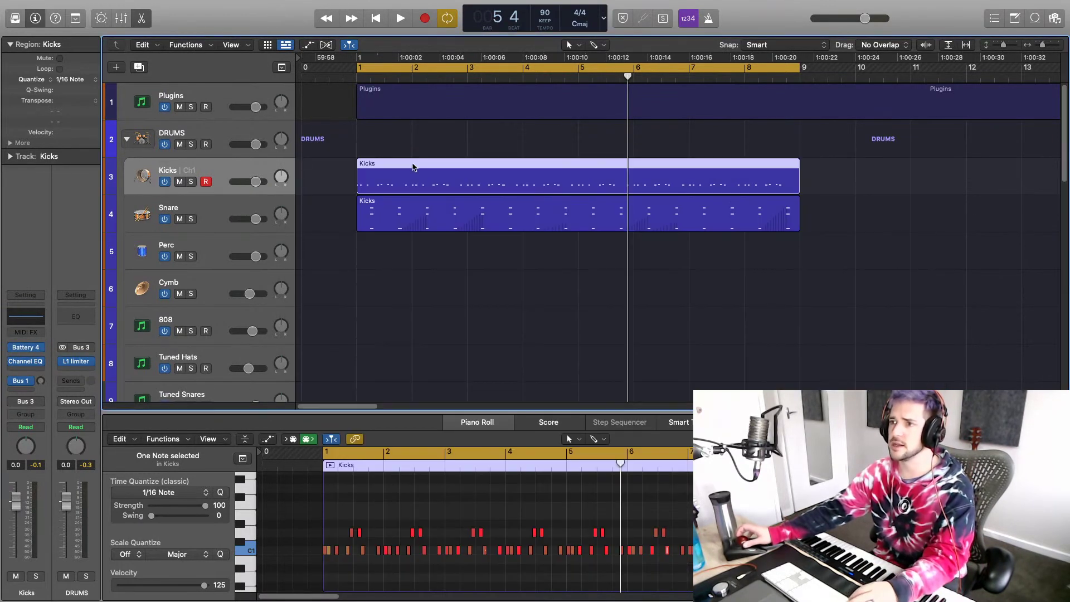
Step: Select the Piano and Guitar 1 tracks together and lower both volumes during playback, bringing Piano to -18.8 dB
key("space")
scroll(447, 327, "down", 6)
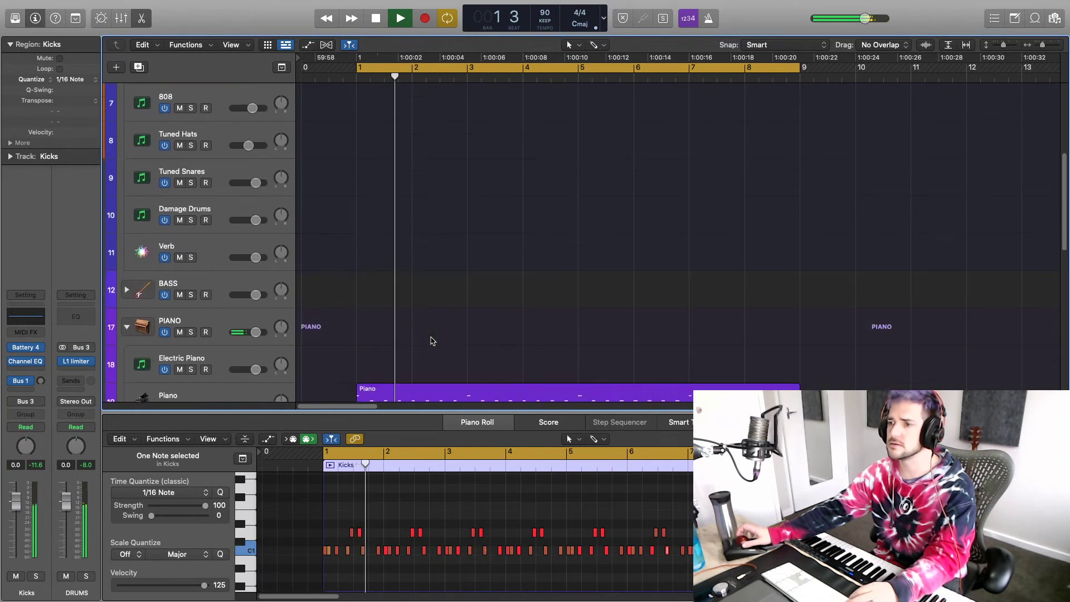
scroll(433, 341, "down", 2)
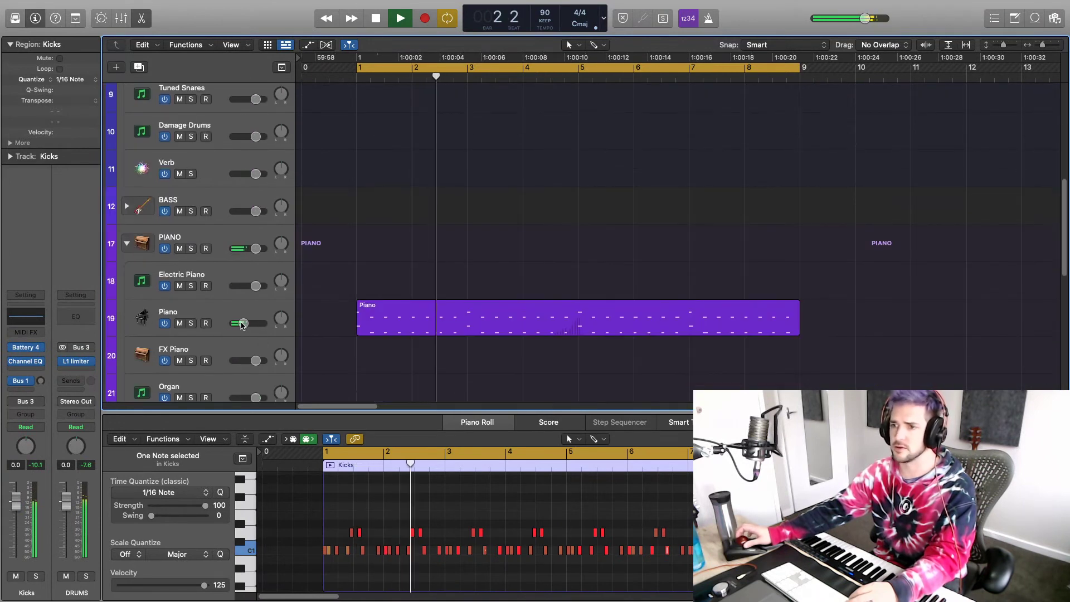
scroll(262, 326, "down", 4)
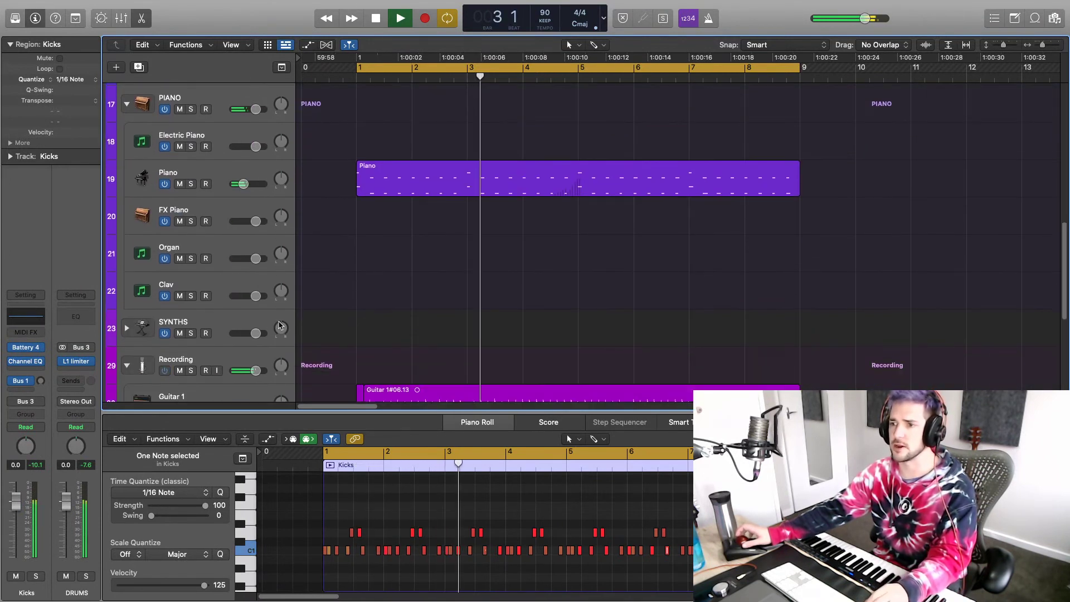
left_click(217, 396)
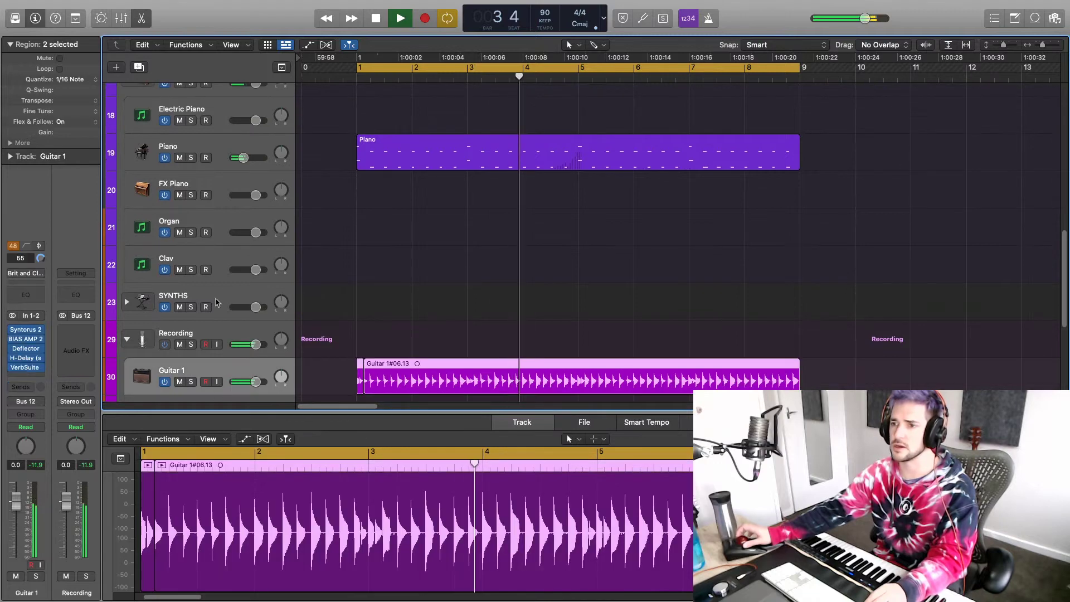
left_click(216, 144, "shift")
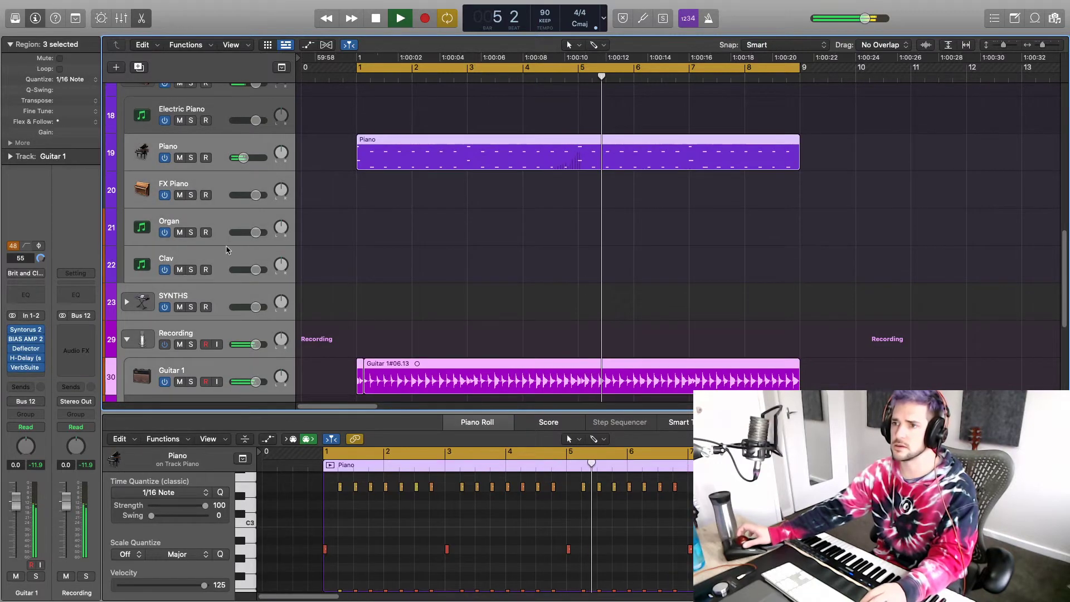
left_click(216, 145)
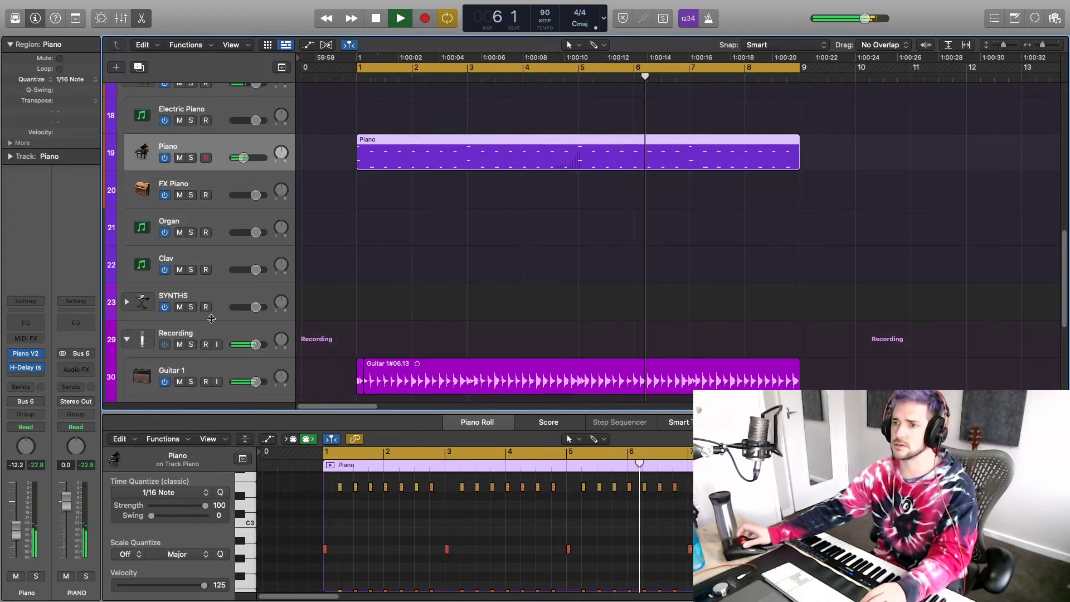
left_click(253, 383, "shift")
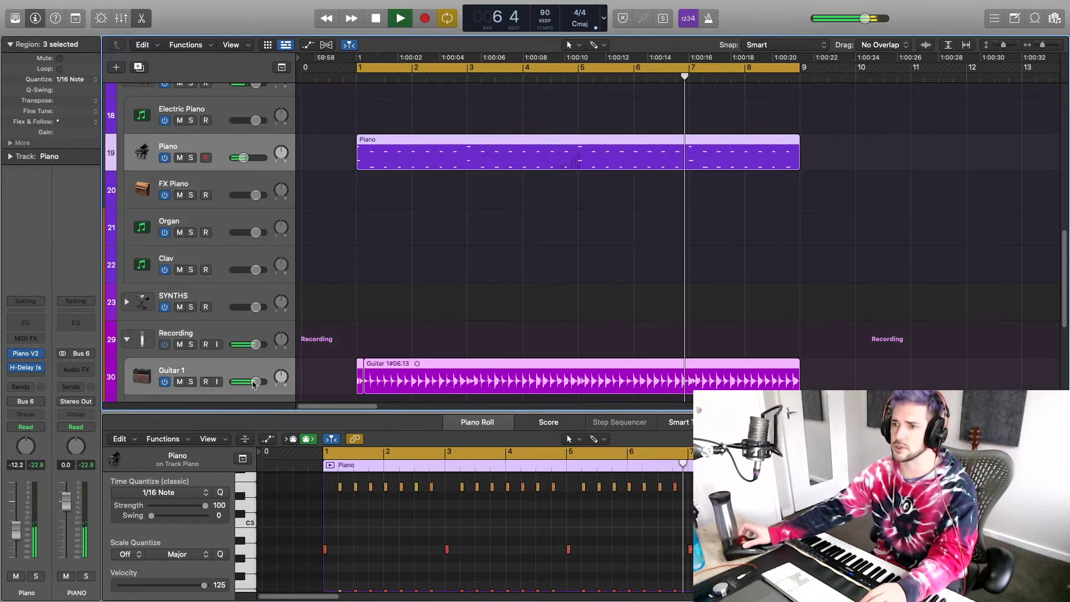
left_click_drag(253, 384, 246, 382)
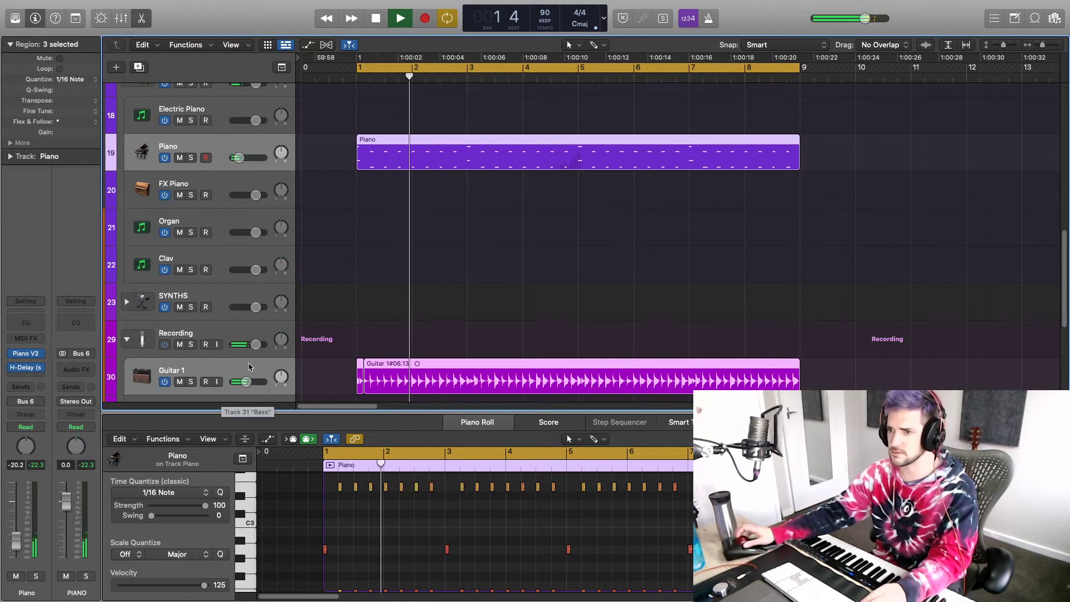
left_click_drag(246, 381, 247, 382)
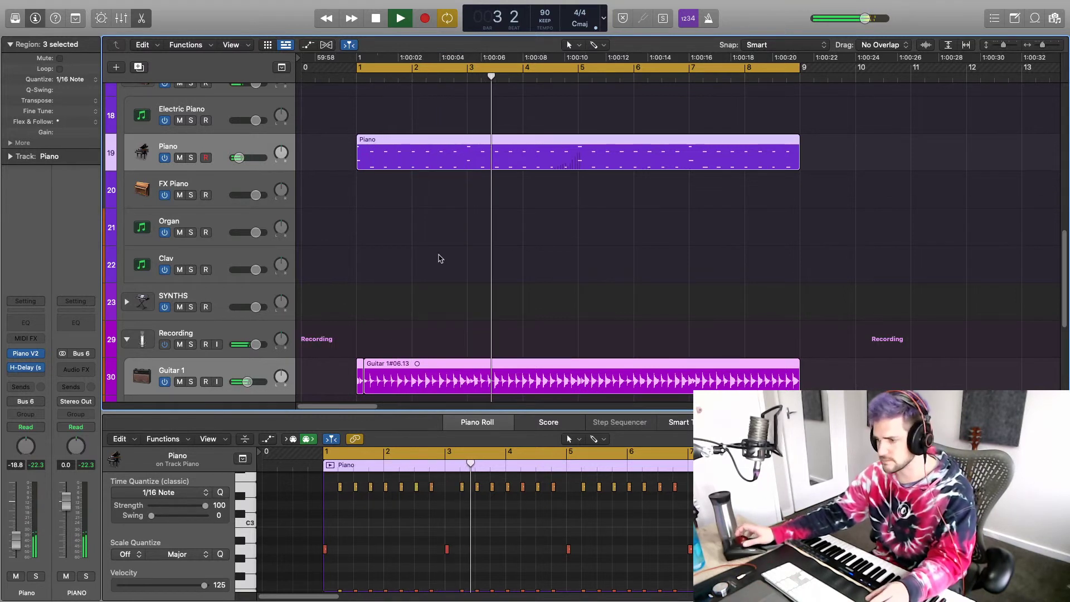
scroll(328, 205, "up", 5)
scroll(328, 205, "up", 5)
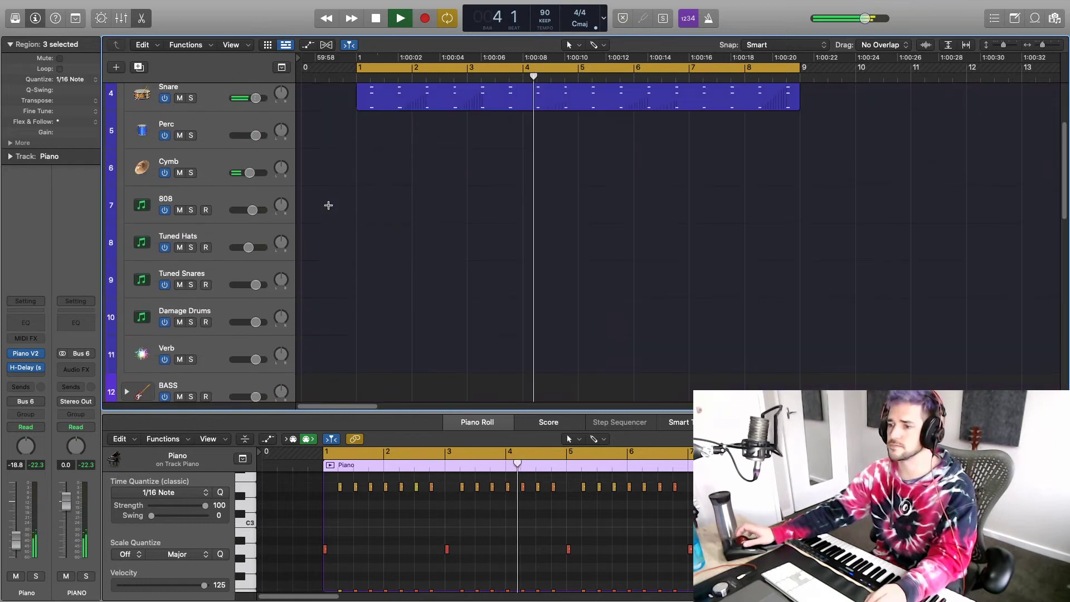
key("space")
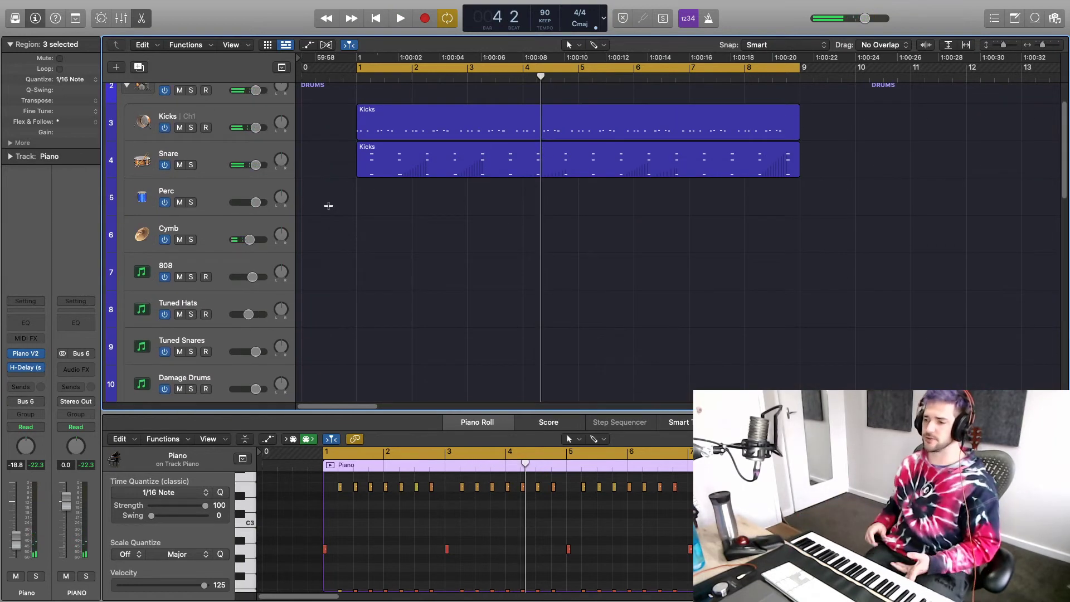
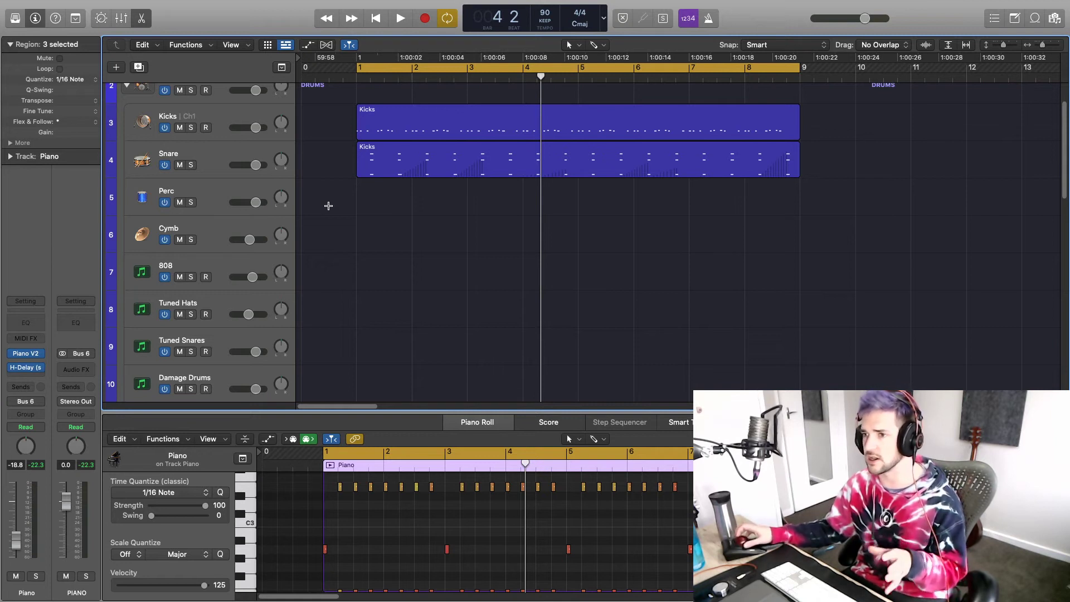
Step: Audition sounds on the Cymb track, then reopen Battery 4 on the Kicks track
scroll(333, 207, "up", 3)
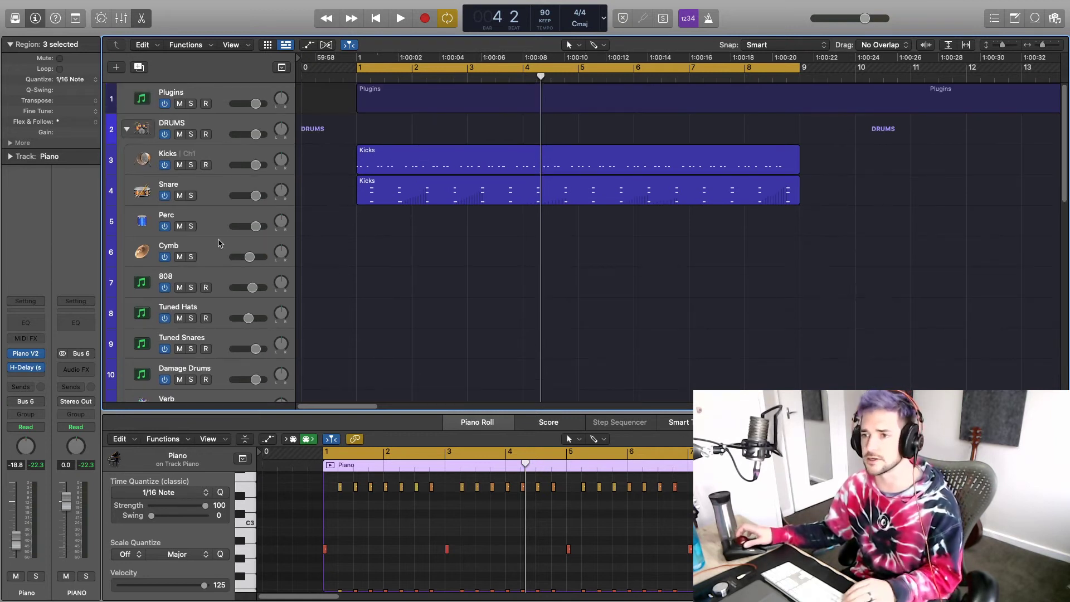
left_click(191, 255)
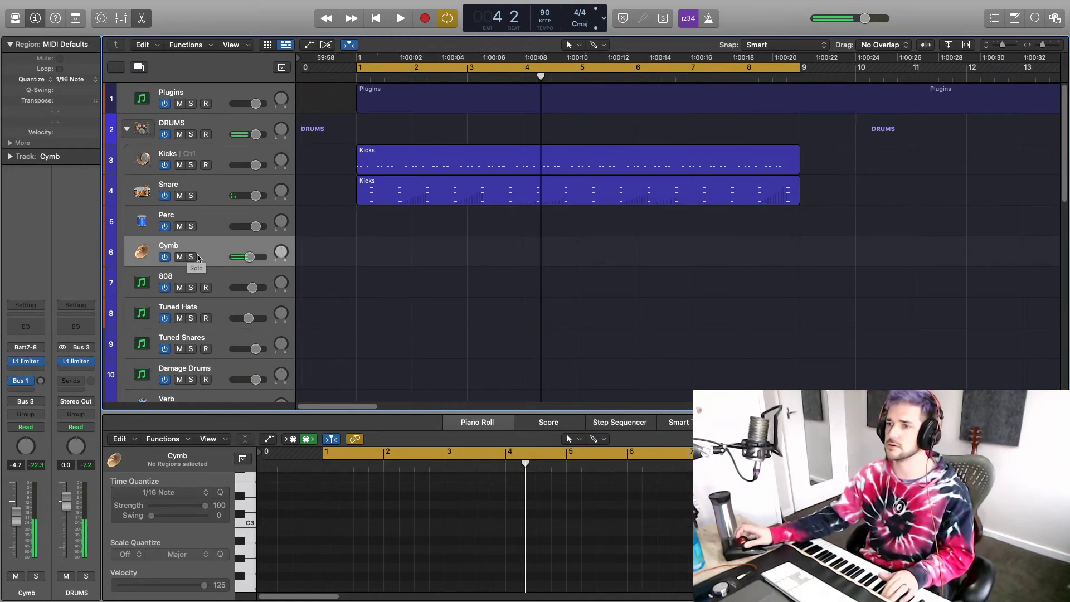
left_click(205, 157)
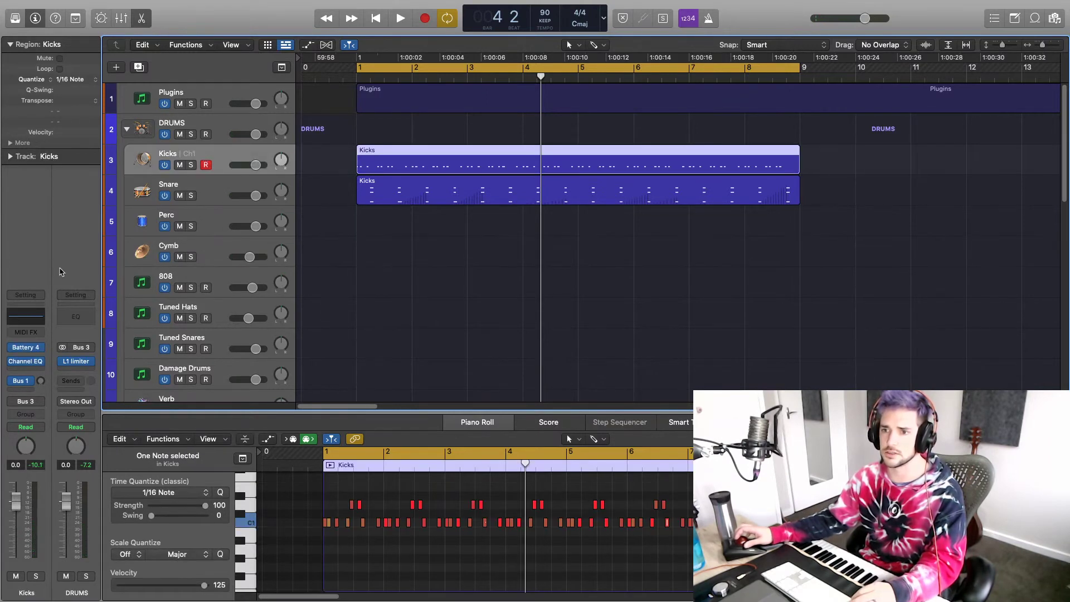
left_click(26, 348)
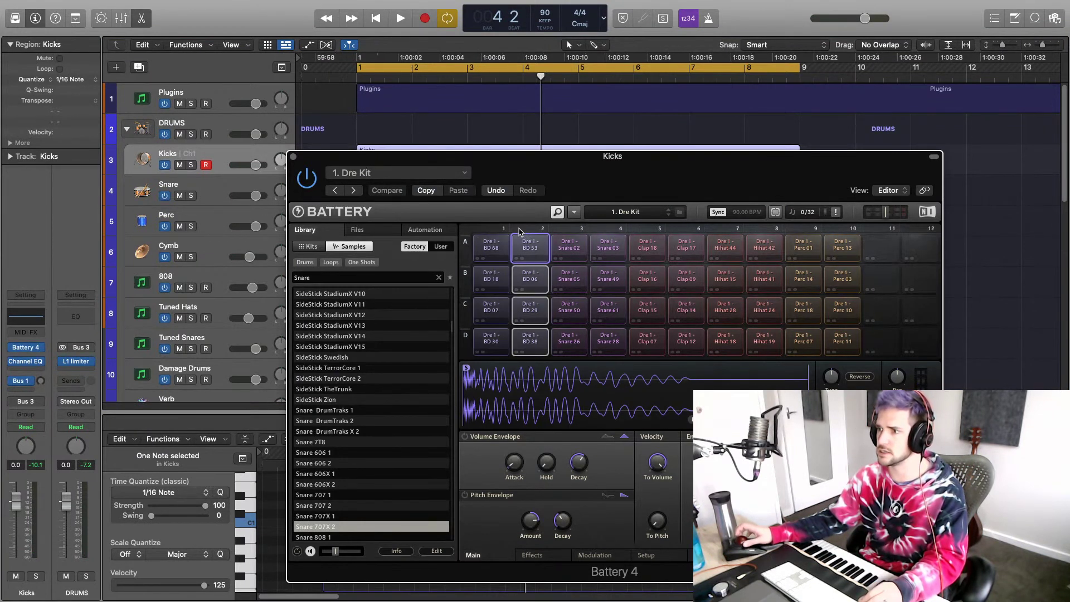
Step: Select the kick, snare and clap cell columns up to column 6, inspect their voice group setup, close Battery 4 and resume playback
left_click(564, 229, "super")
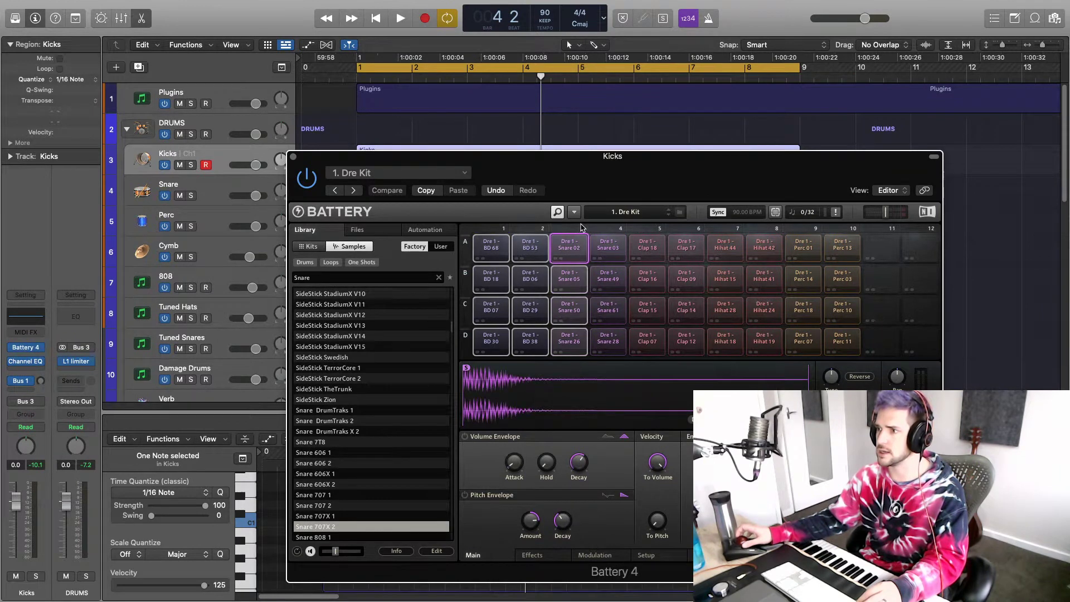
left_click(610, 229, "super")
left_click(645, 228, "super")
left_click(684, 229, "super")
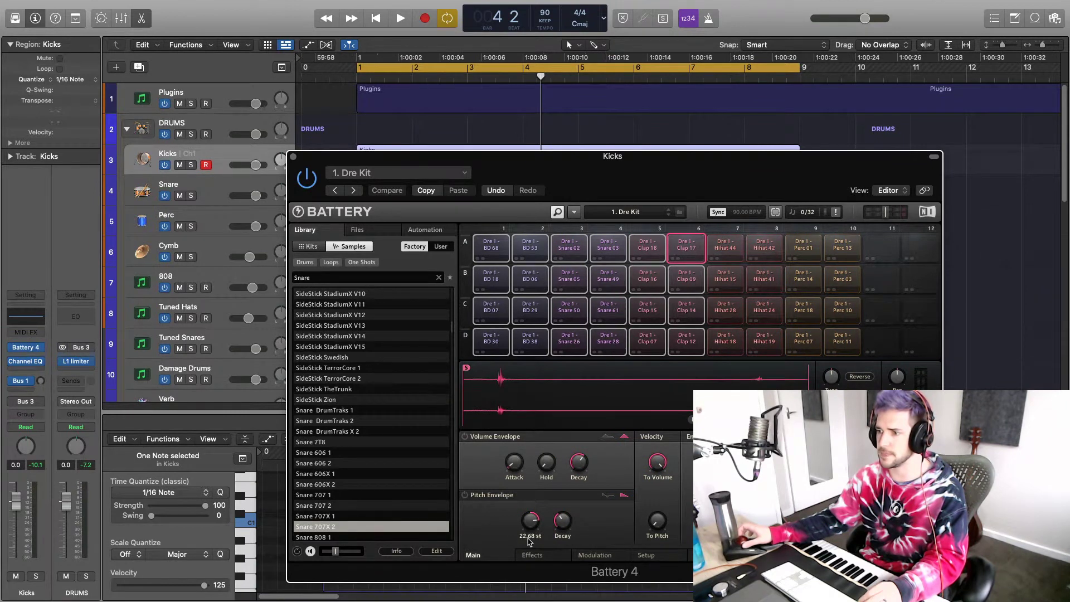
left_click(646, 555)
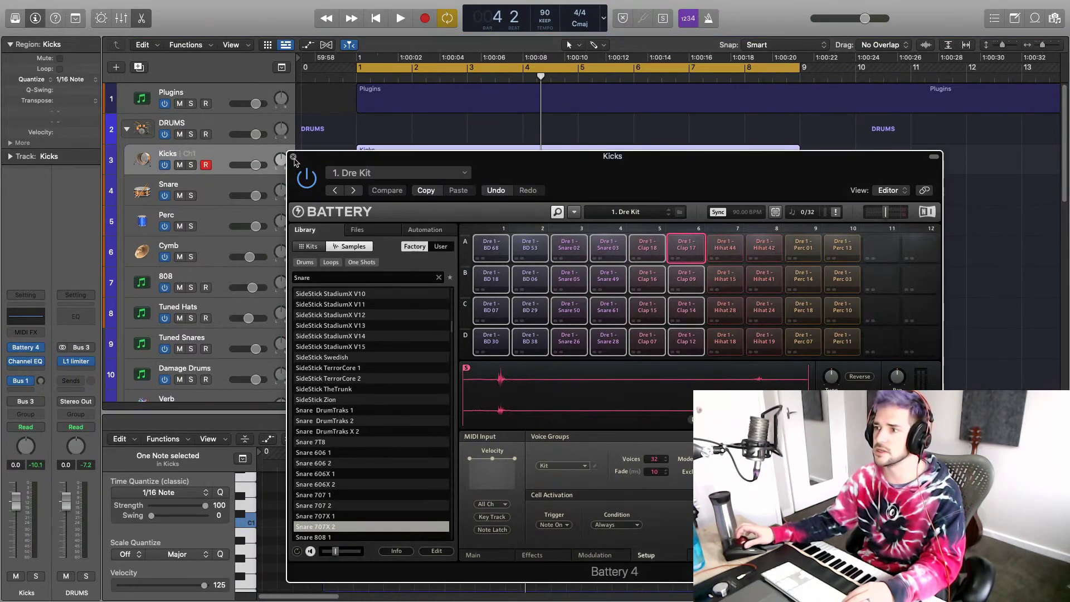
left_click(294, 157)
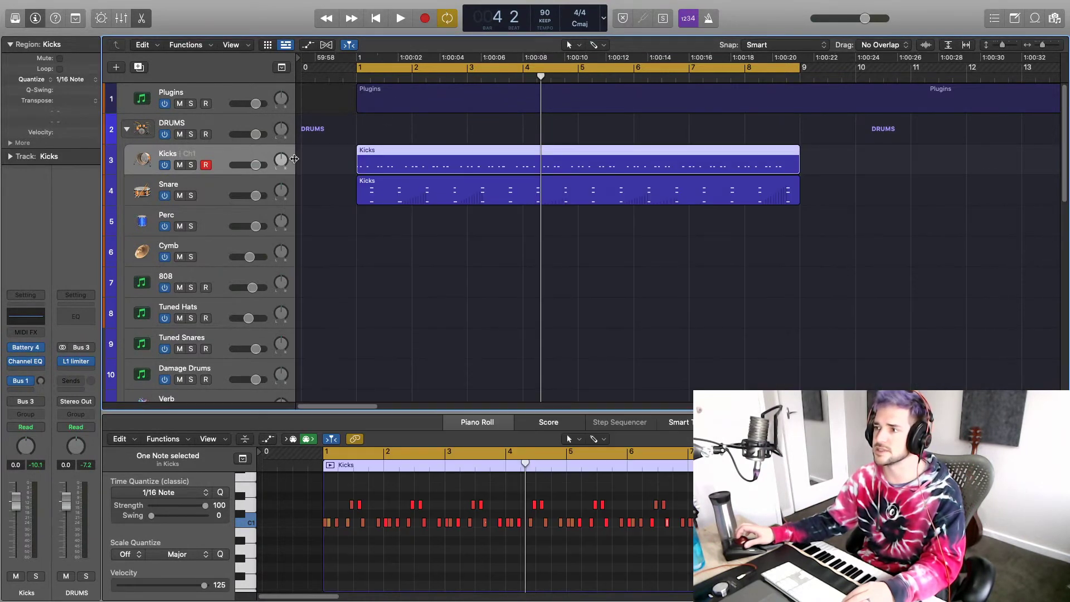
key("space")
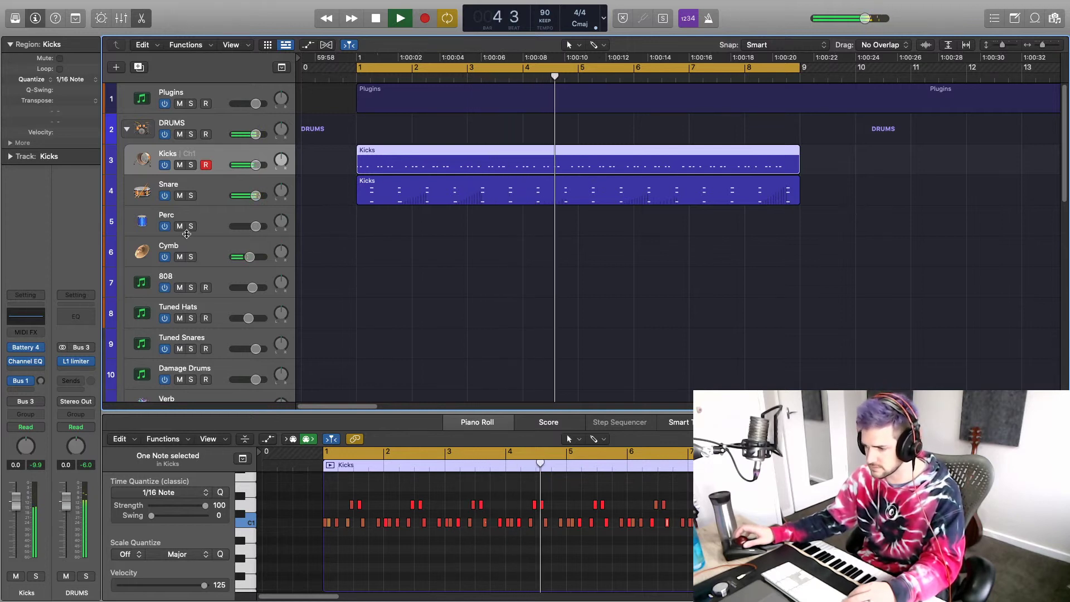
Step: Stop playback, open Battery 4 on the Kicks track and audition the Dre Kit's bass drum cells, including BD 53, BD 06, BD 18, BD 68 and BD 07
scroll(190, 243, "down", 1)
scroll(200, 184, "up", 1)
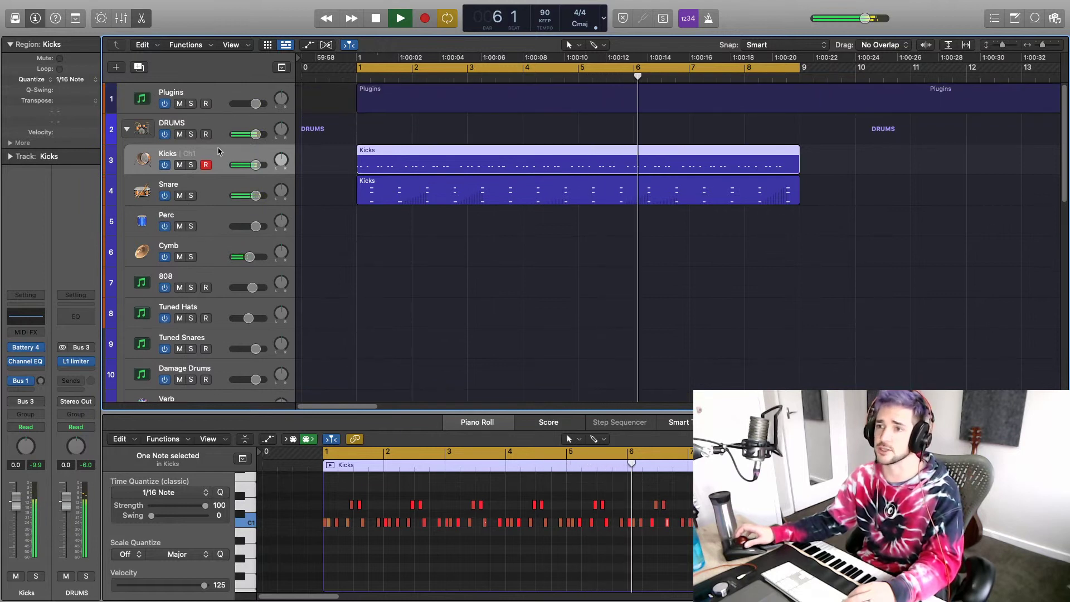
key("space")
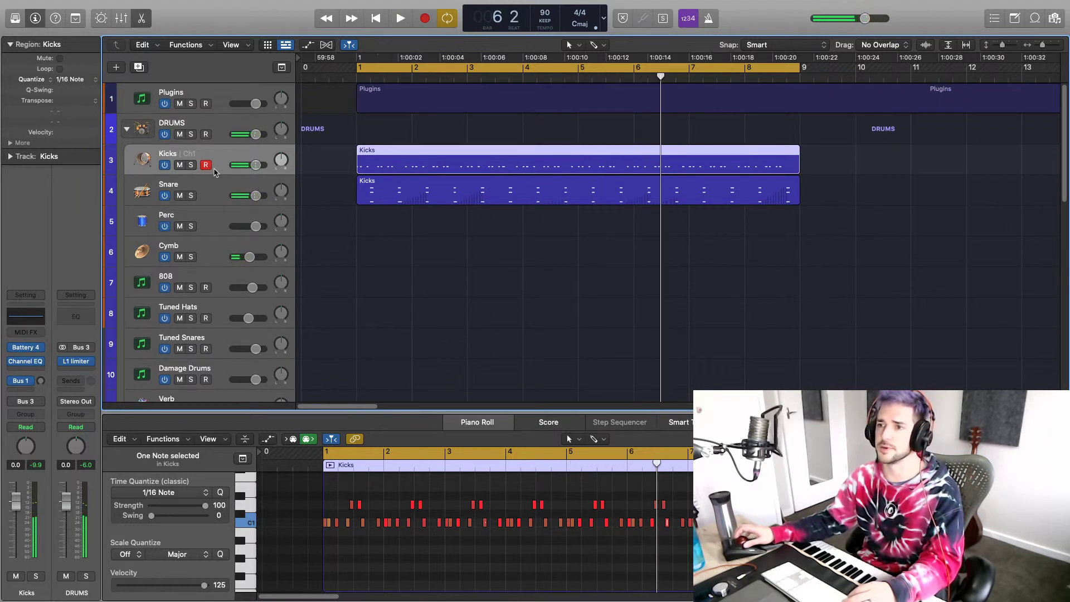
left_click(22, 349)
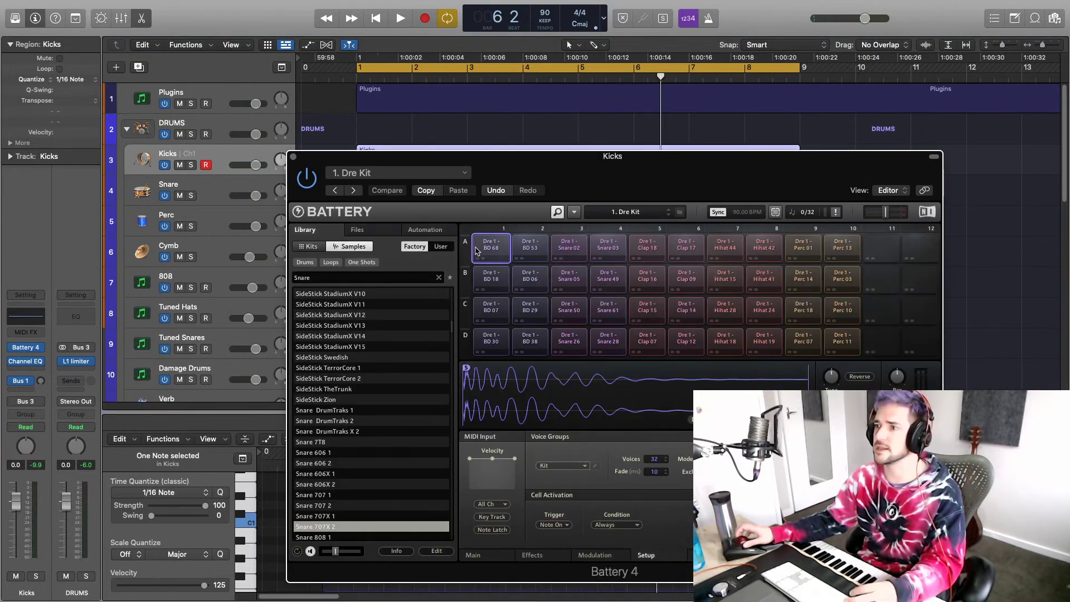
left_click(531, 245)
left_click(528, 284)
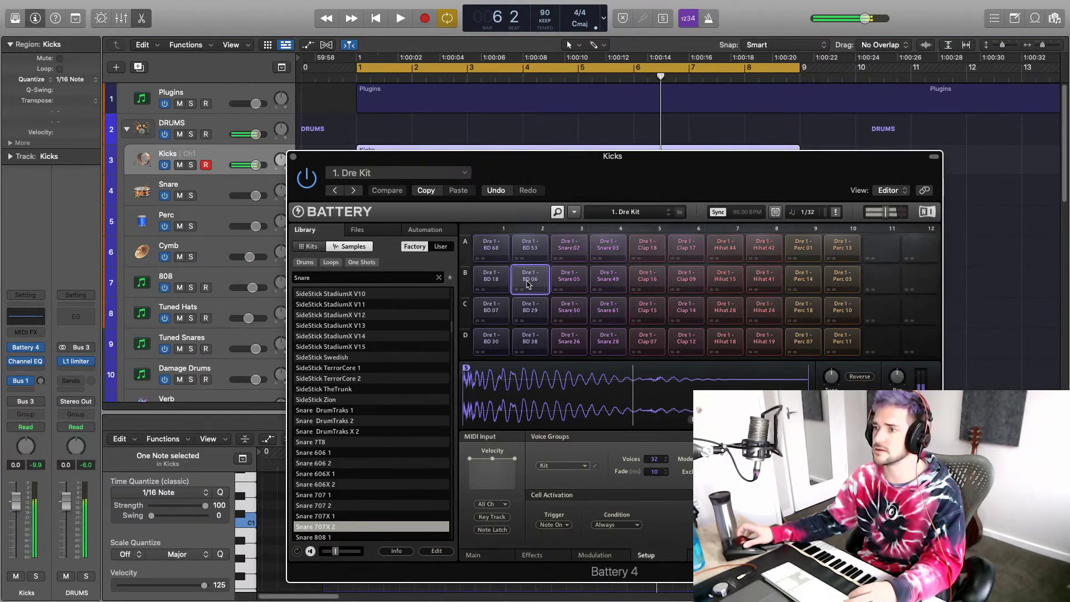
left_click(493, 282)
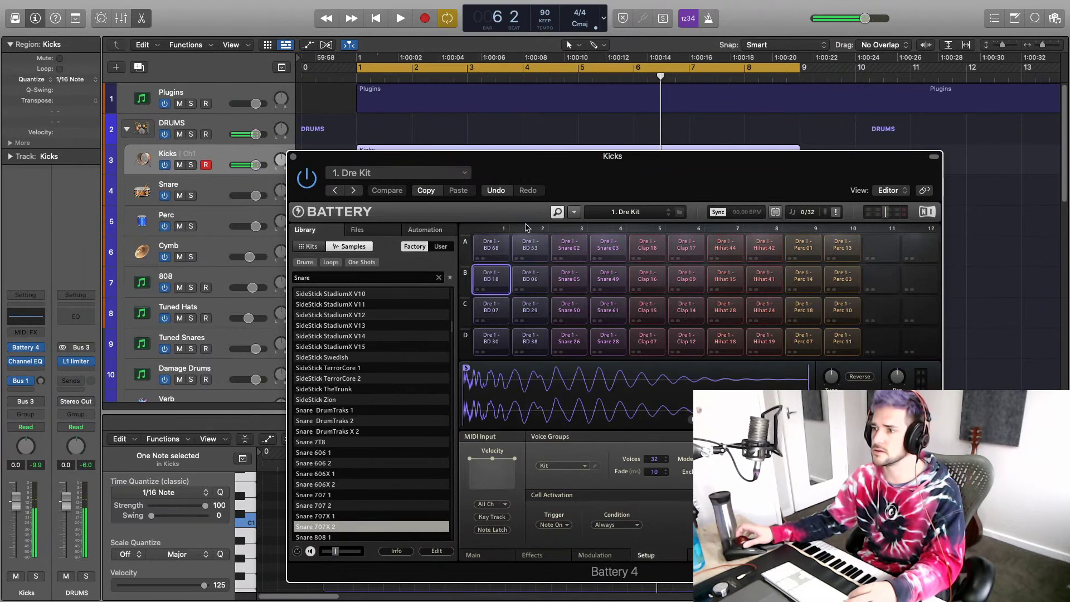
left_click(530, 245)
left_click(496, 248)
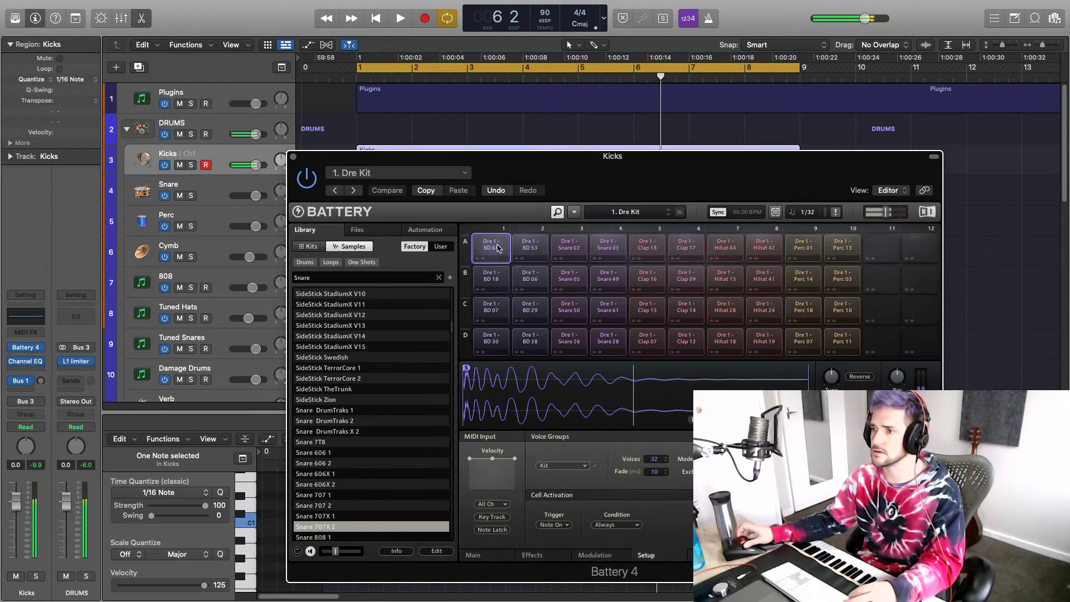
left_click(494, 279)
left_click(502, 306)
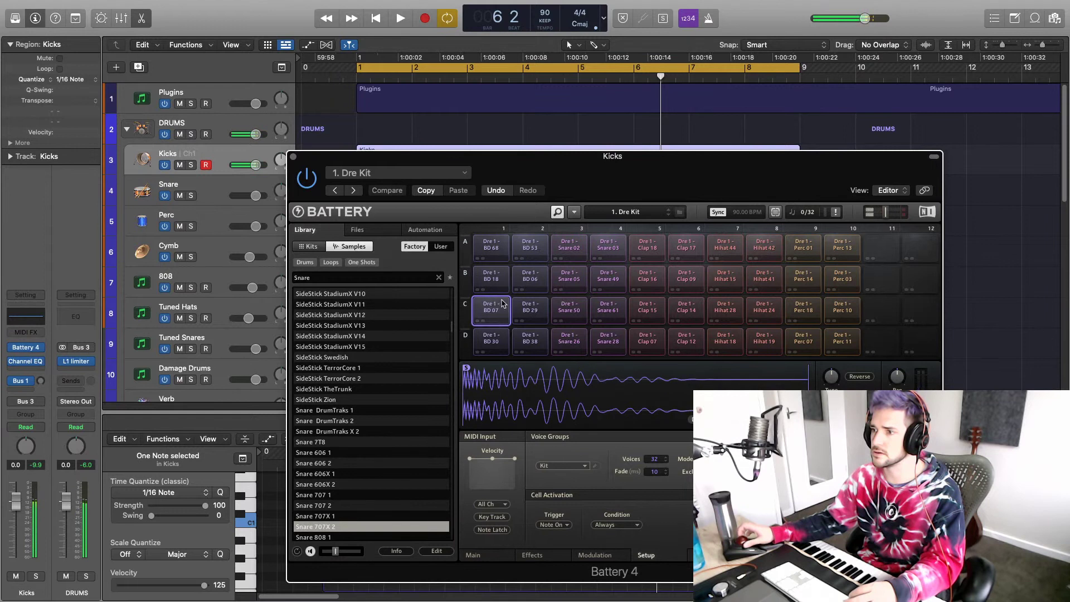
Step: Audition and compare the kick drum samples in the first two columns of the Battery kit
left_click(525, 308)
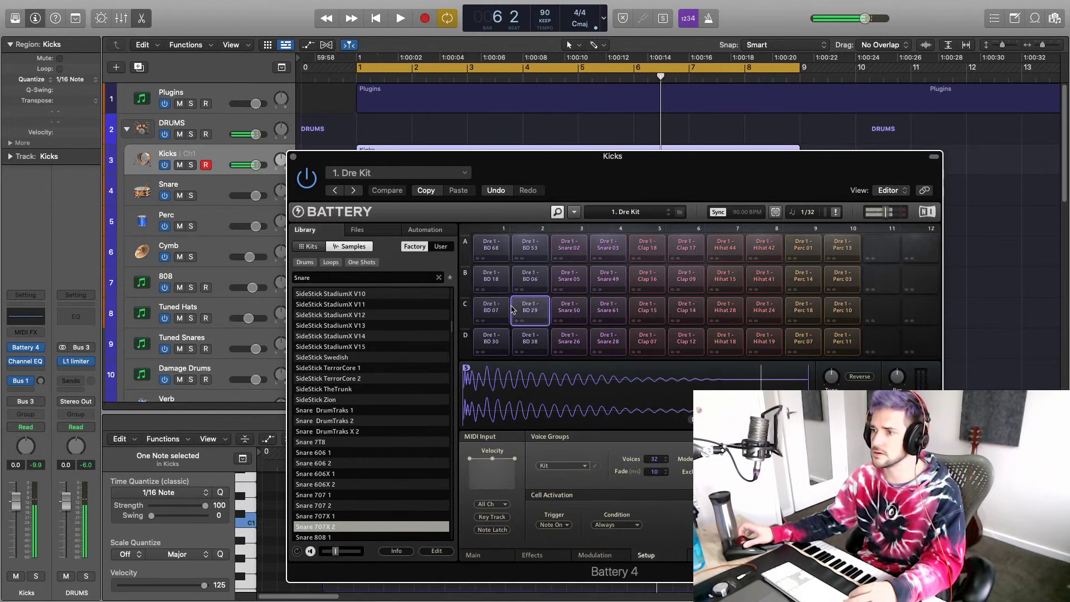
left_click(501, 310)
left_click(498, 335)
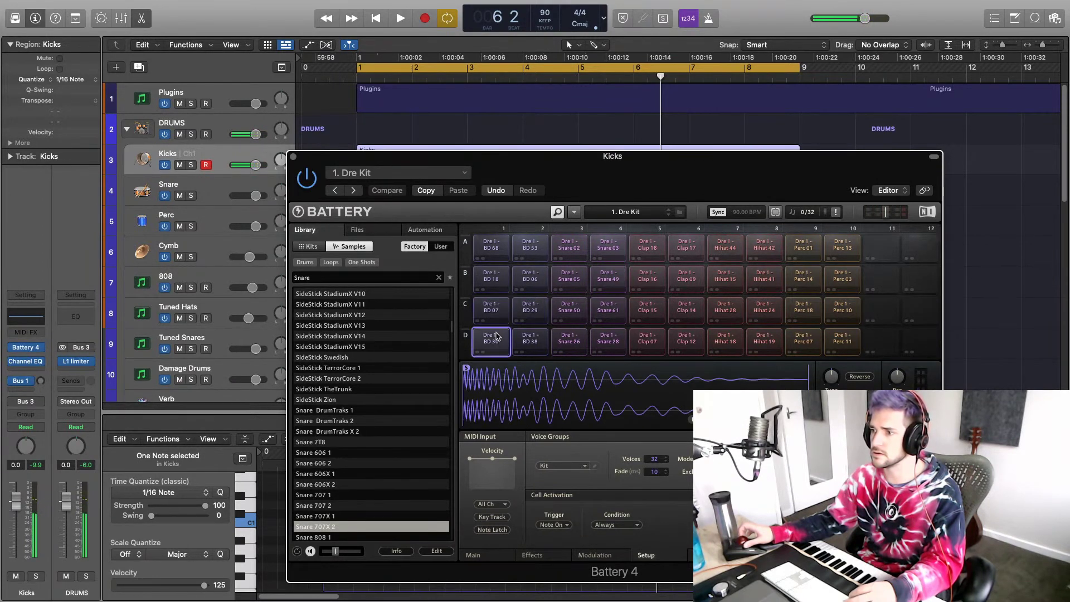
left_click(531, 336)
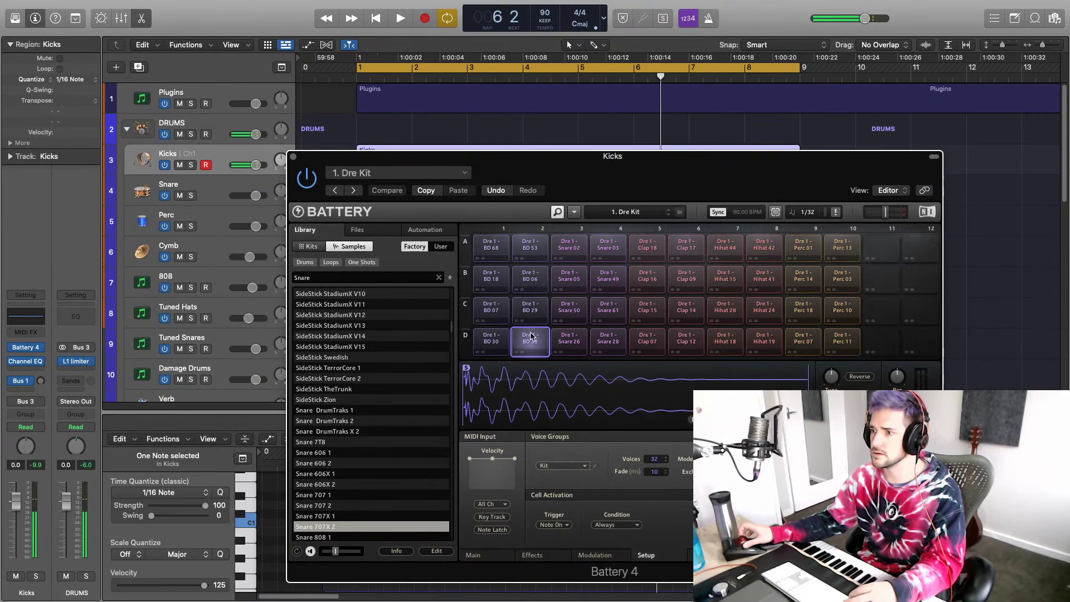
left_click(500, 337)
left_click(494, 312)
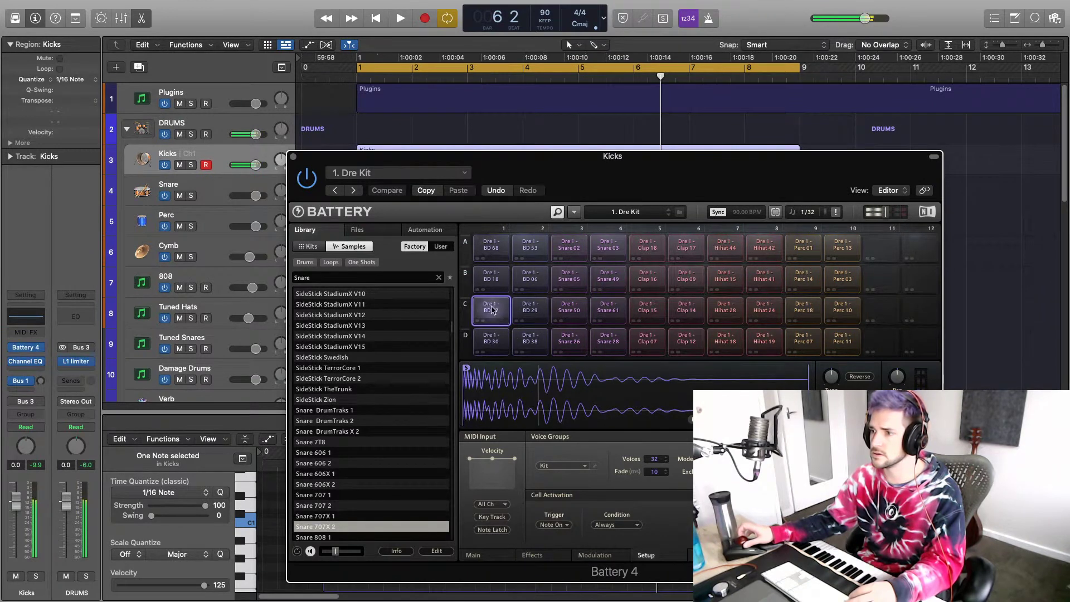
left_click(492, 279)
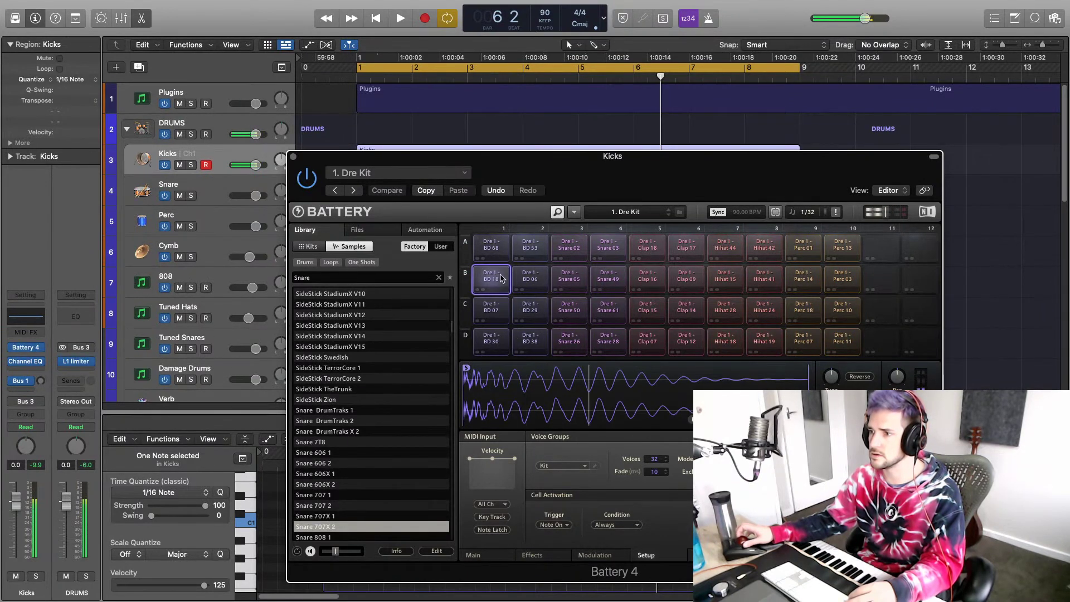
left_click(528, 281)
left_click(531, 249)
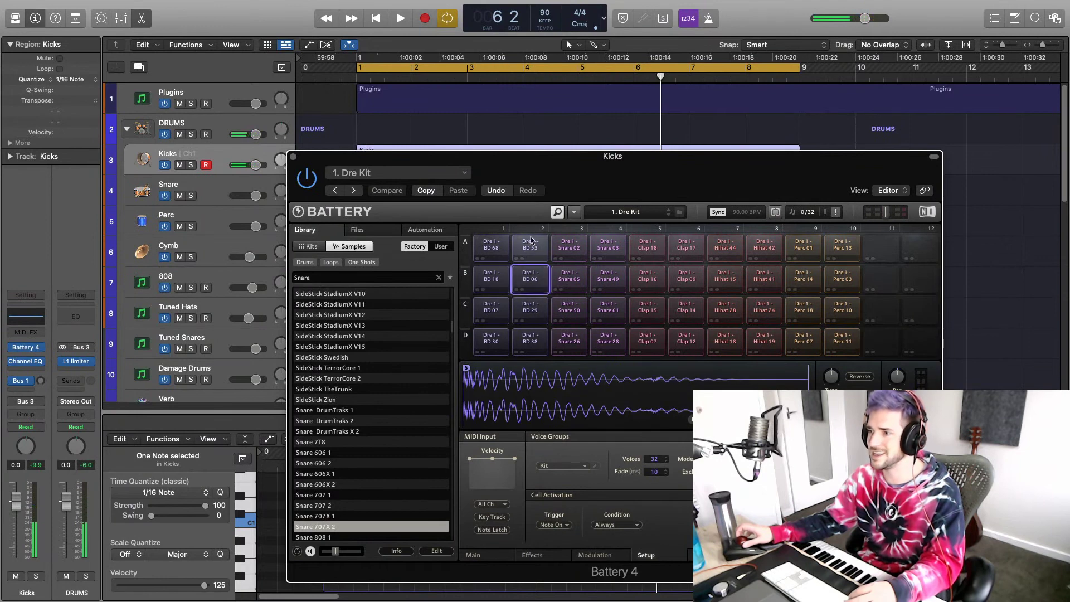
Step: Swap kick BD 18 into cell A1 of the kit and play the loop with it
left_click(493, 277)
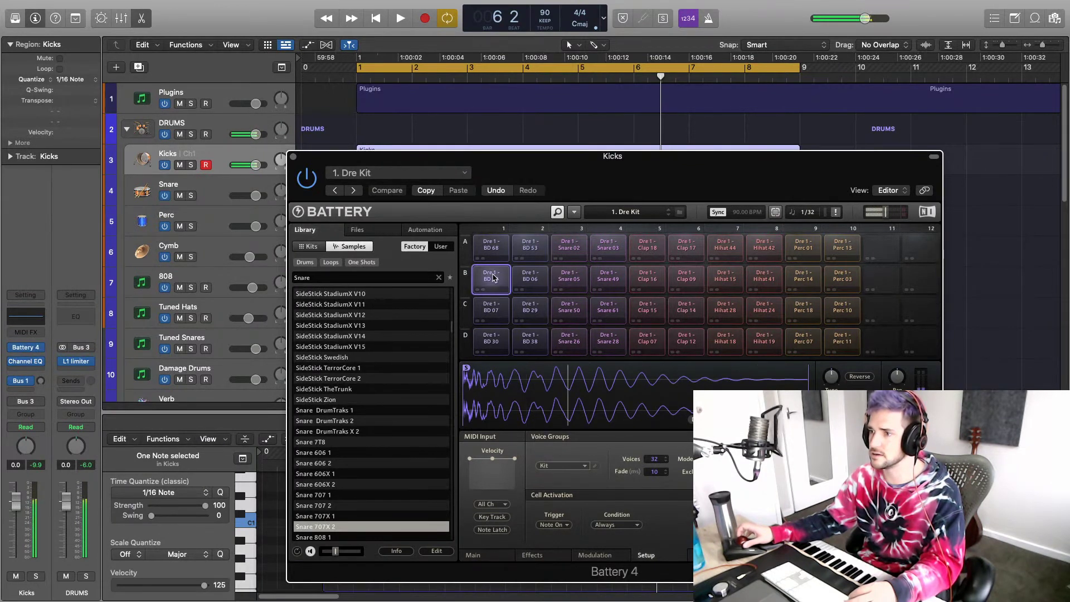
key("space")
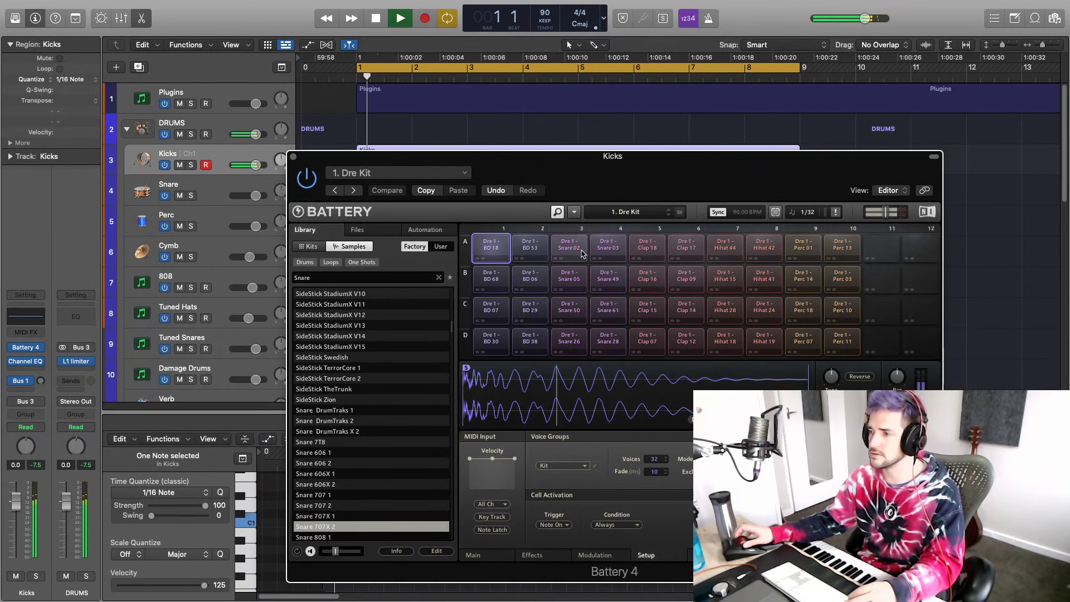
key("space")
Step: Compare the lower kick samples, swap BD 29 into cell A1, and play the loop with that kick
left_click(498, 310)
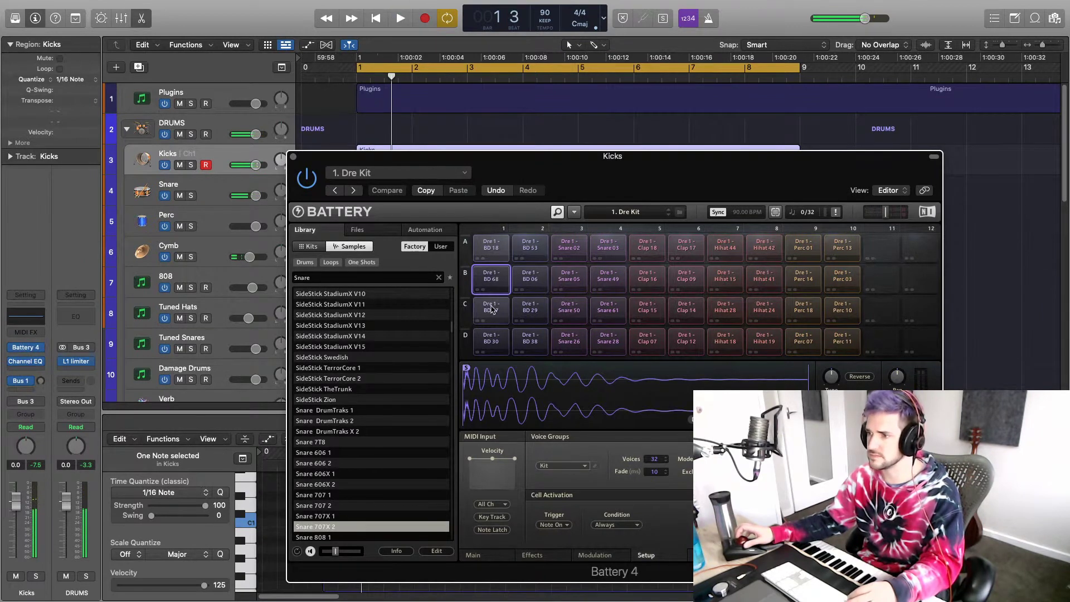
left_click(520, 311)
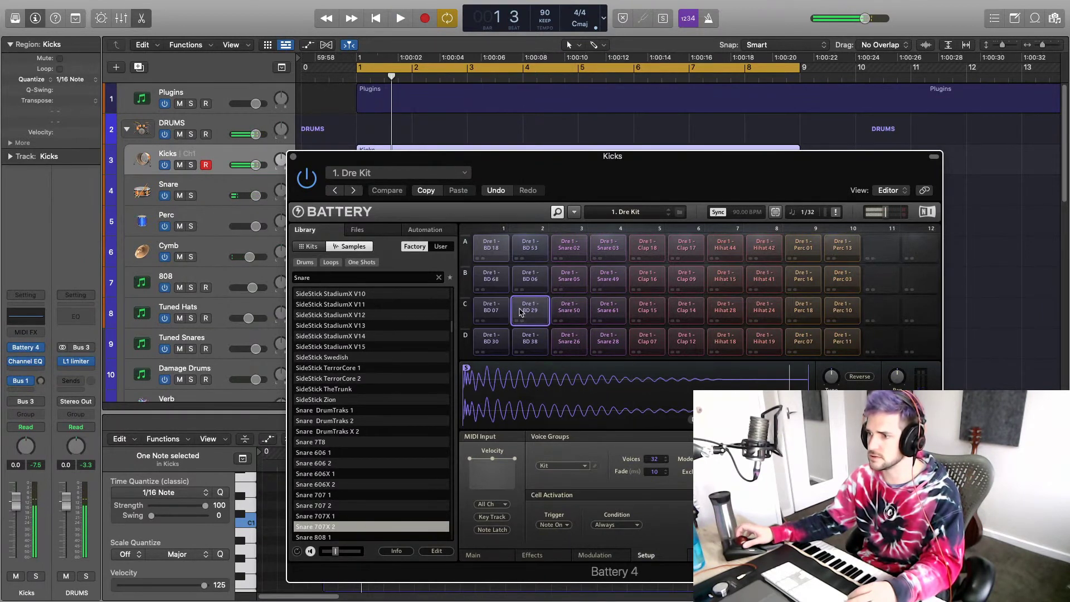
left_click(499, 338)
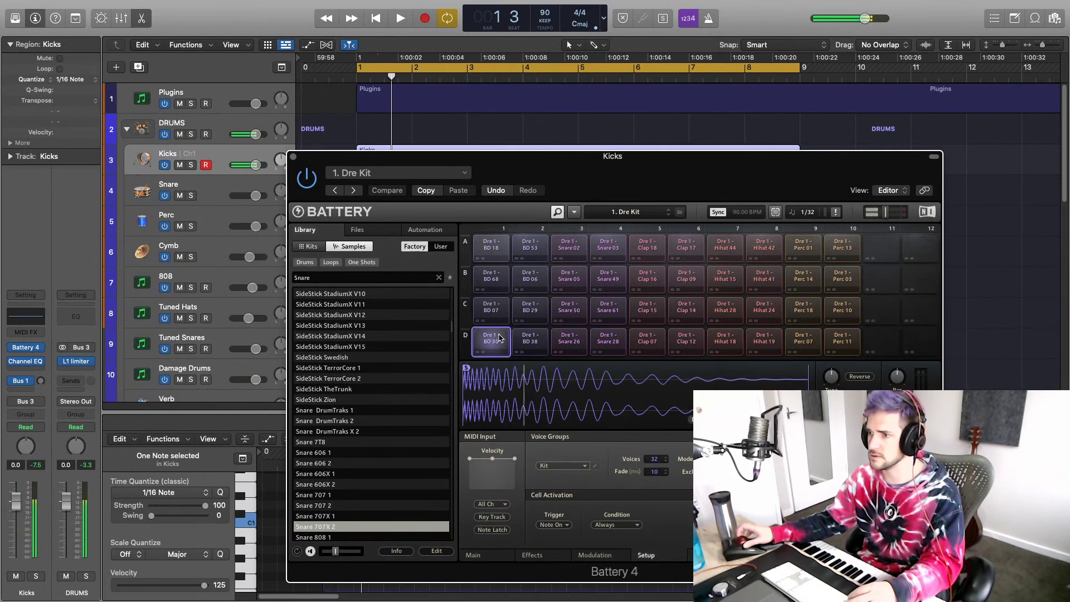
left_click(527, 311)
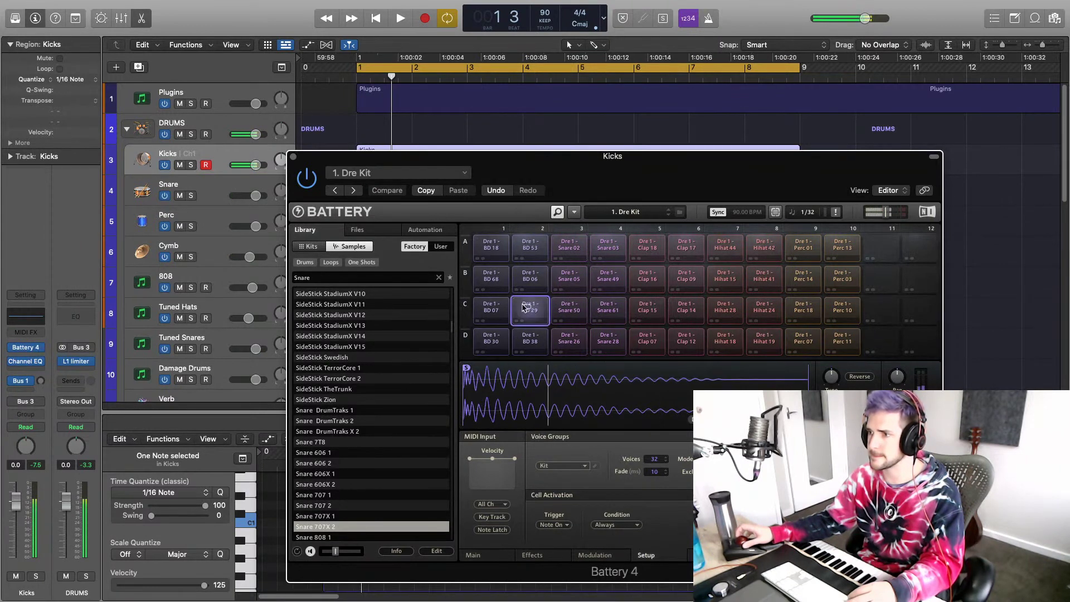
key("space")
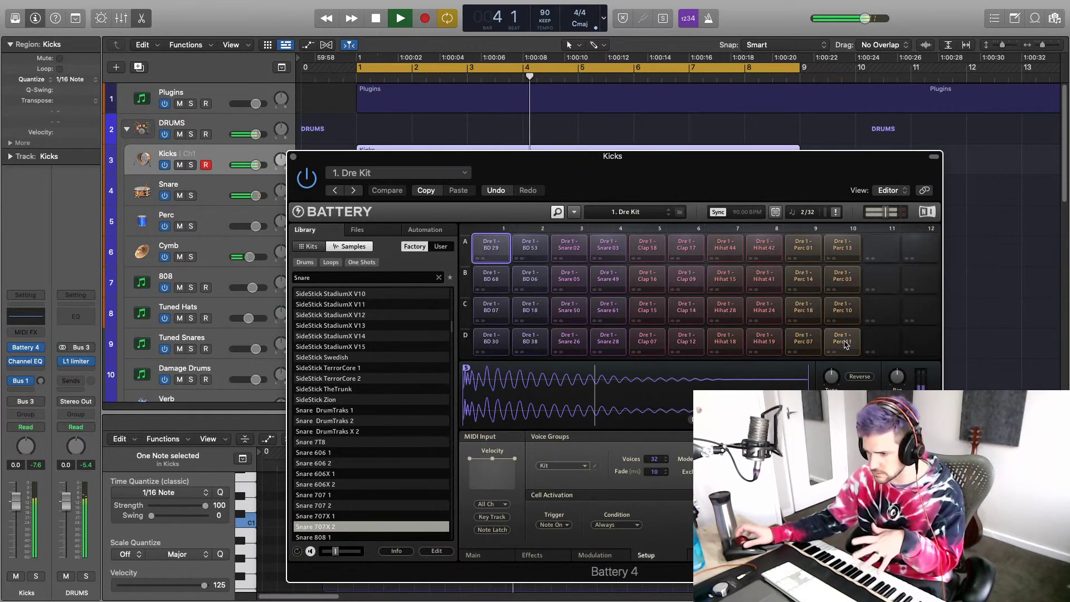
key("space")
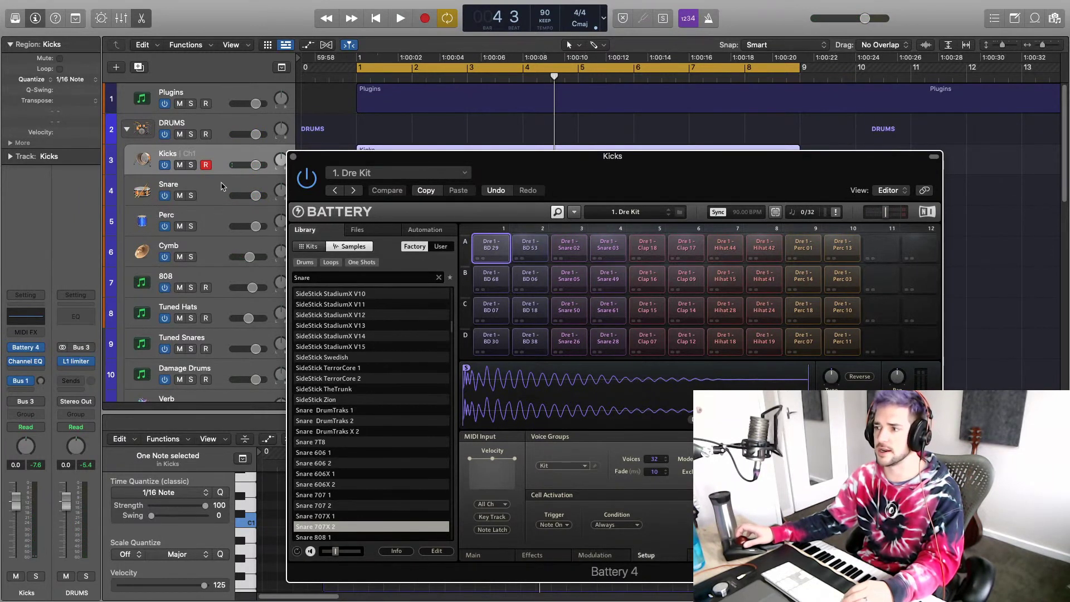
key("space")
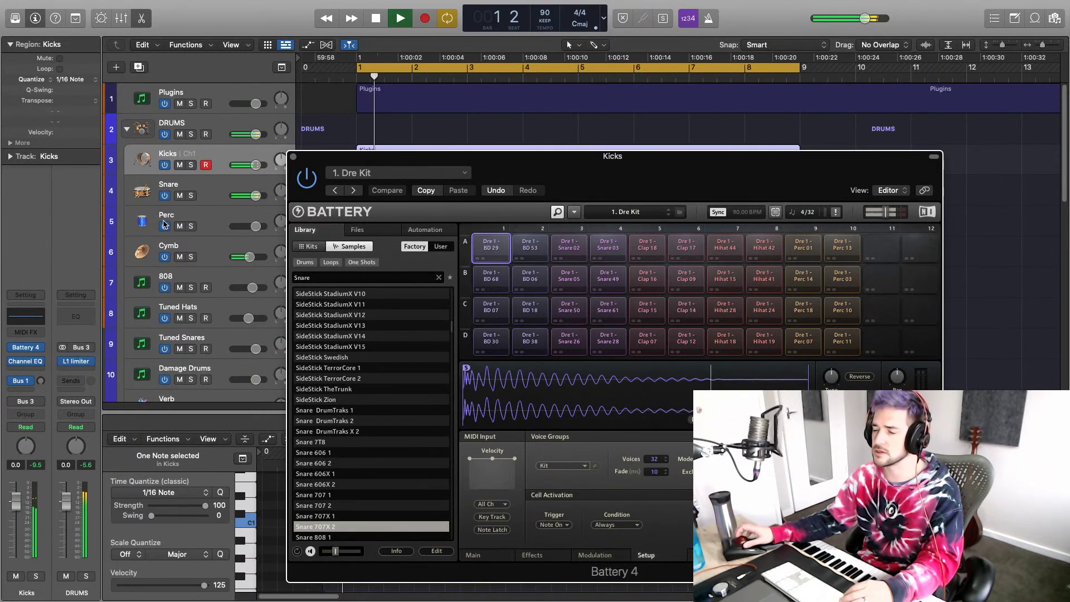
key("space")
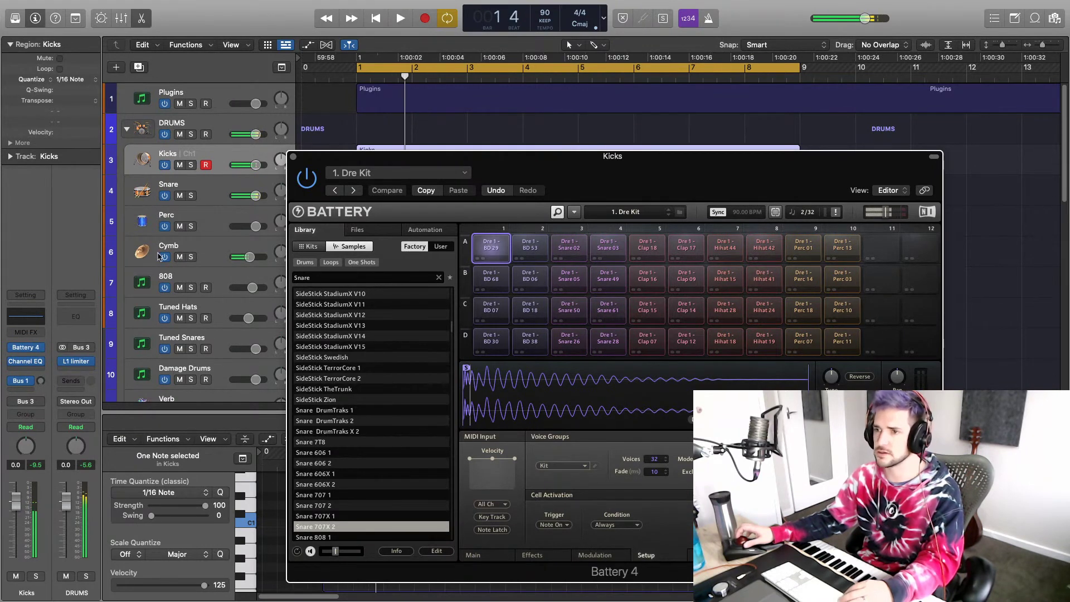
Step: On the Snare track's Channel EQ, set the high shelf to 1920 Hz at -5.3 dB and boost 310 Hz by 3.5 dB
left_click(198, 192)
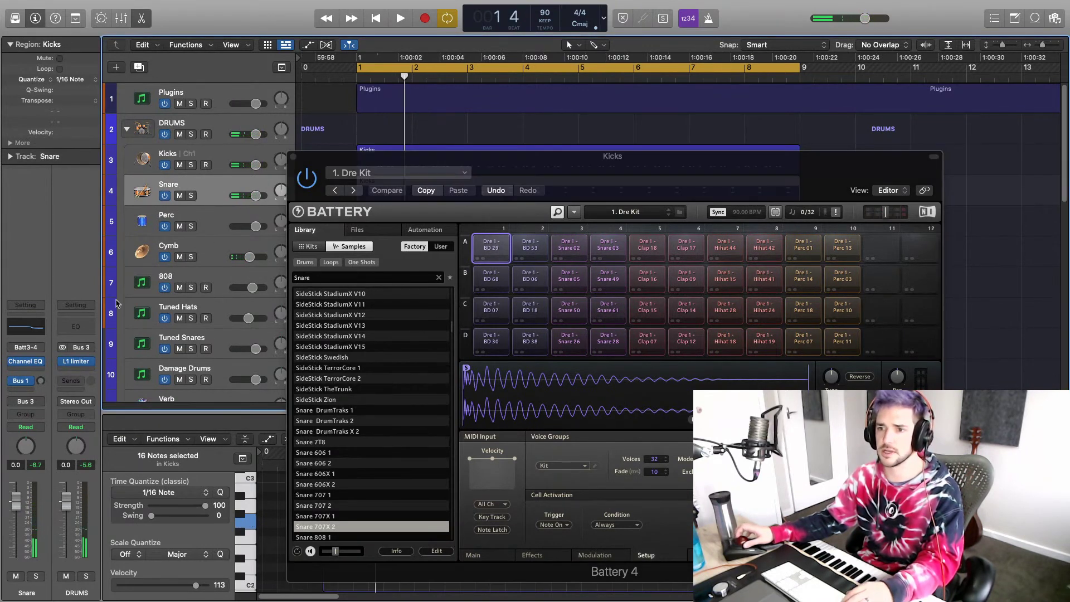
left_click(25, 330)
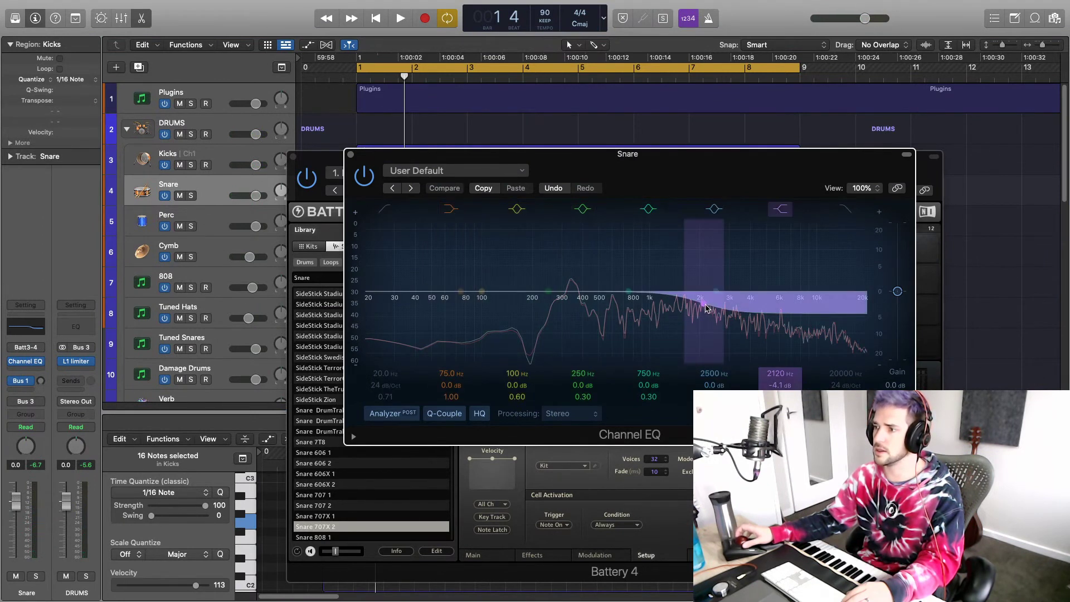
left_click_drag(707, 308, 686, 316)
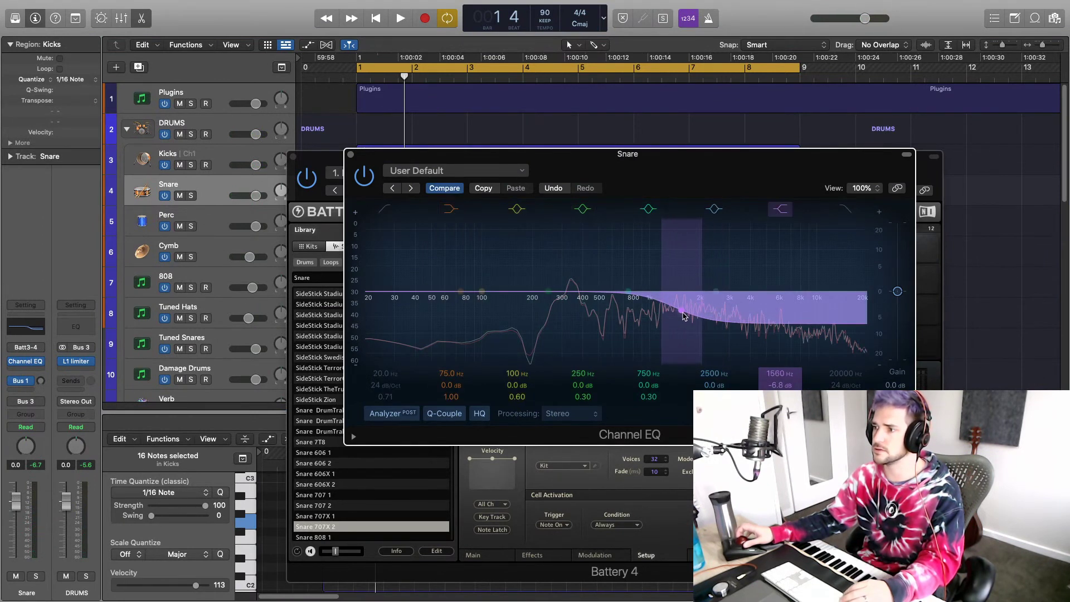
key("space")
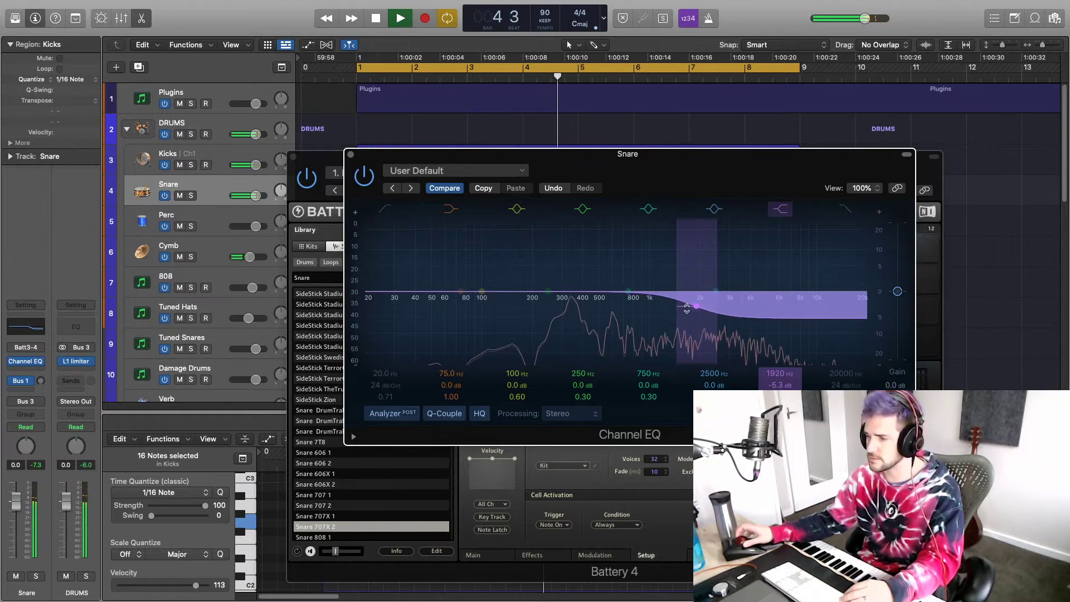
left_click_drag(555, 298, 564, 287)
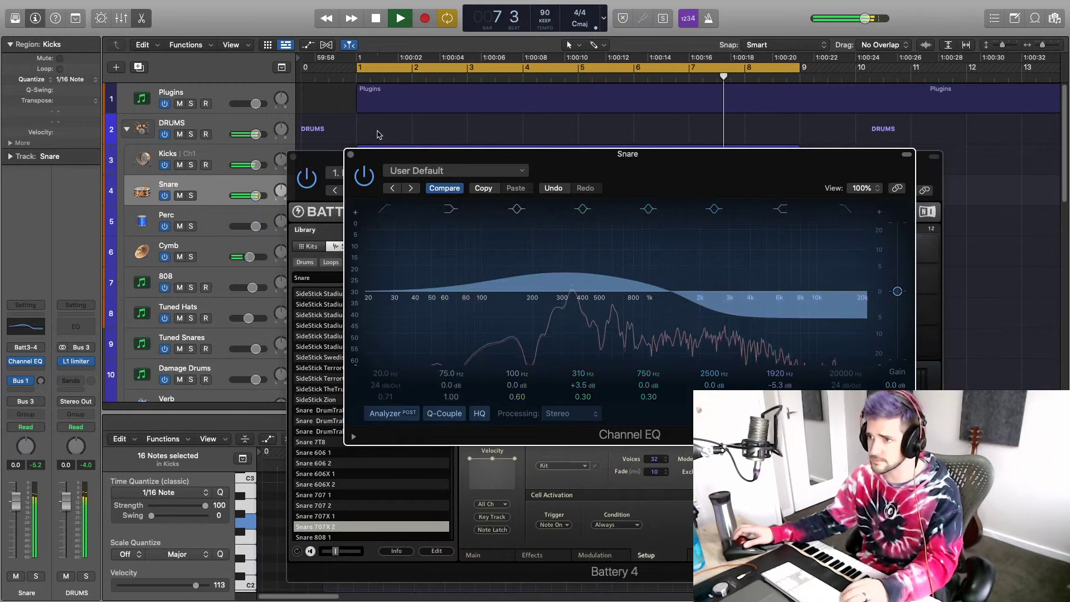
left_click(350, 155)
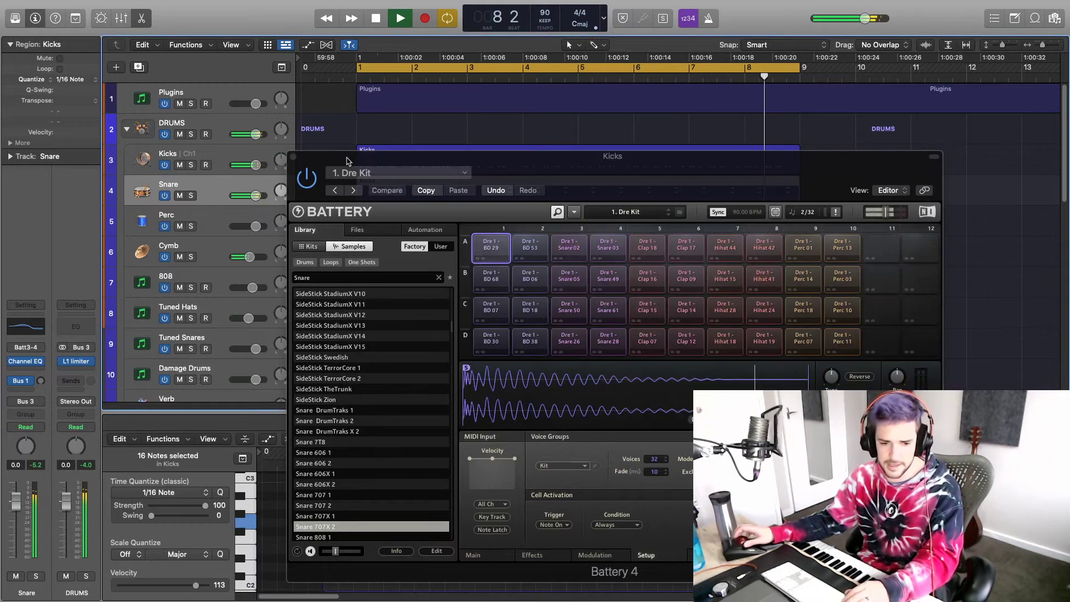
left_click(293, 156)
scroll(301, 201, "down", 5)
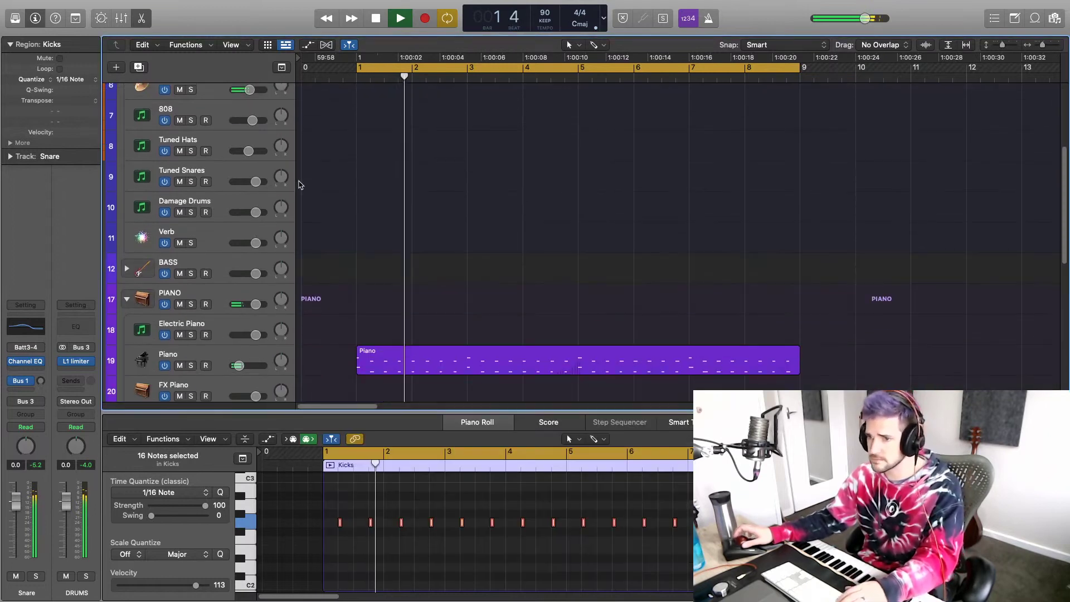
scroll(304, 214, "down", 6)
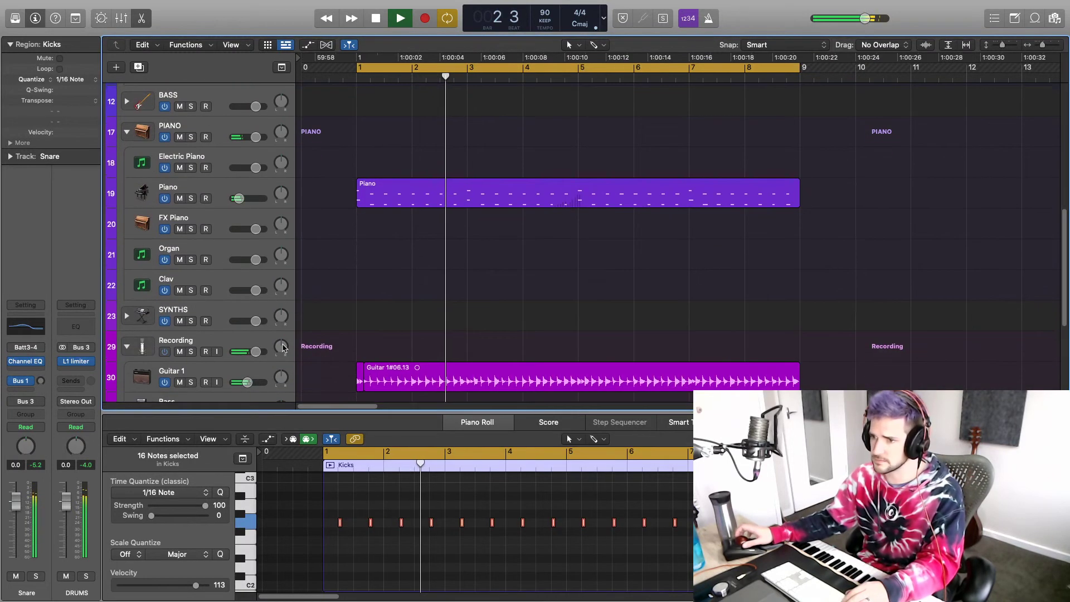
scroll(282, 347, "down", 2)
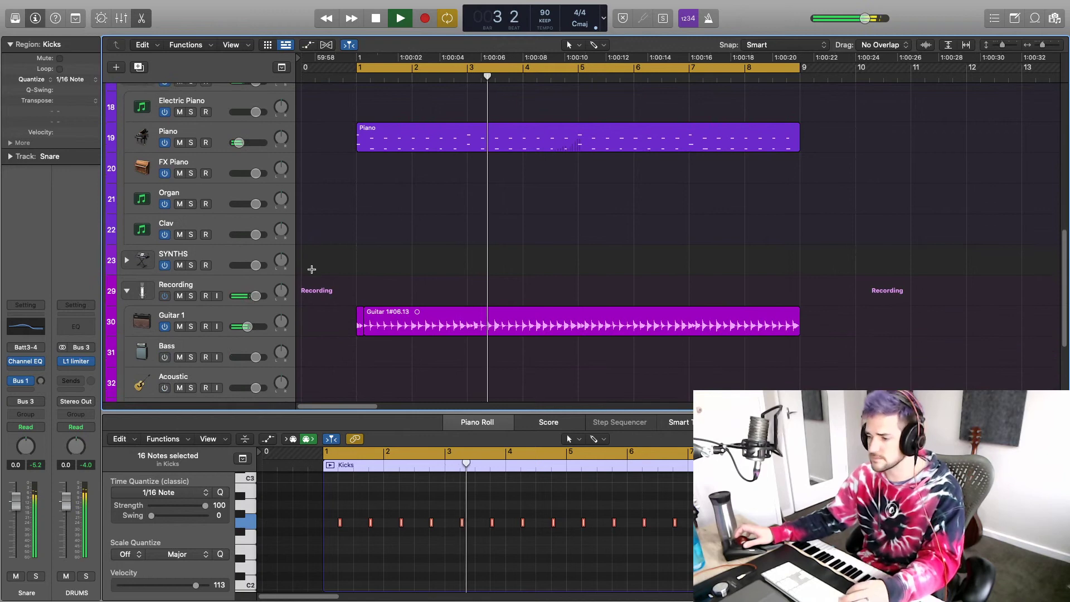
scroll(475, 264, "up", 15)
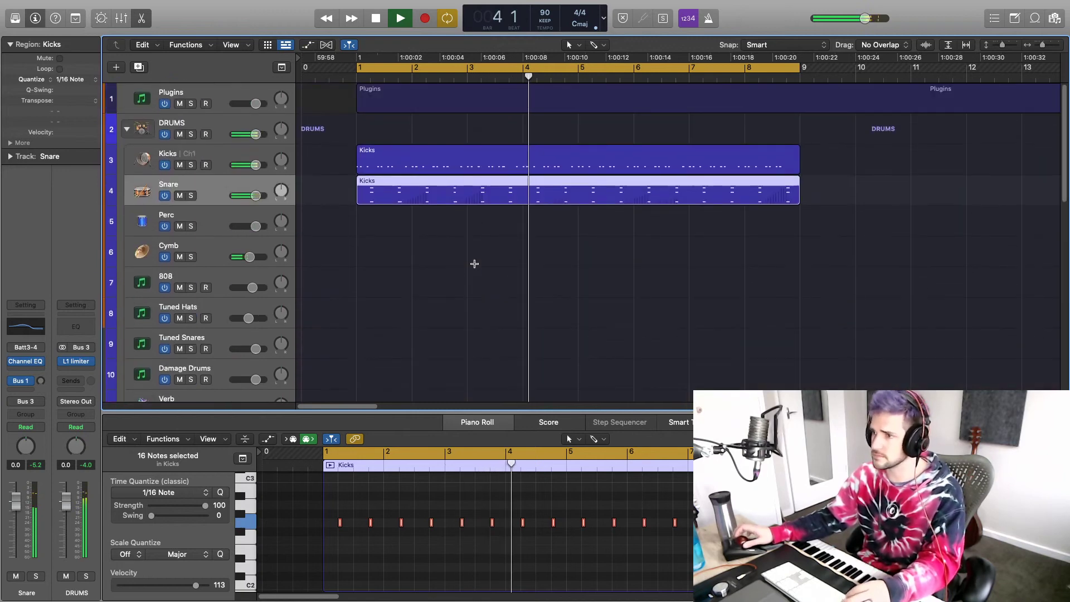
Step: Raise the Cymb track's volume to -1.4 dB while listening to the loop
key("space")
key("space")
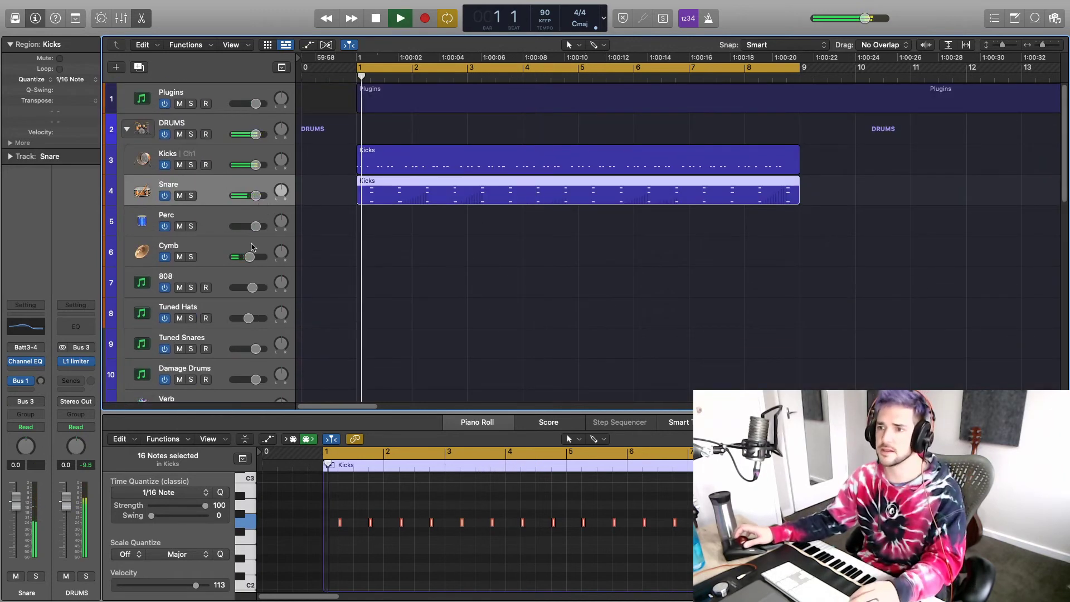
left_click_drag(250, 257, 252, 257)
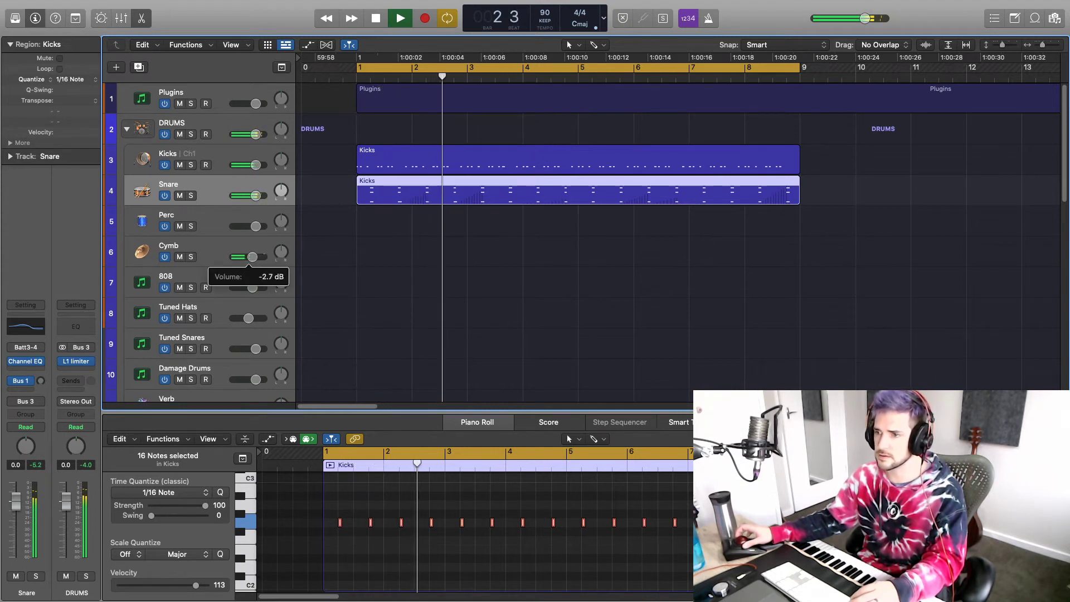
left_click(196, 264)
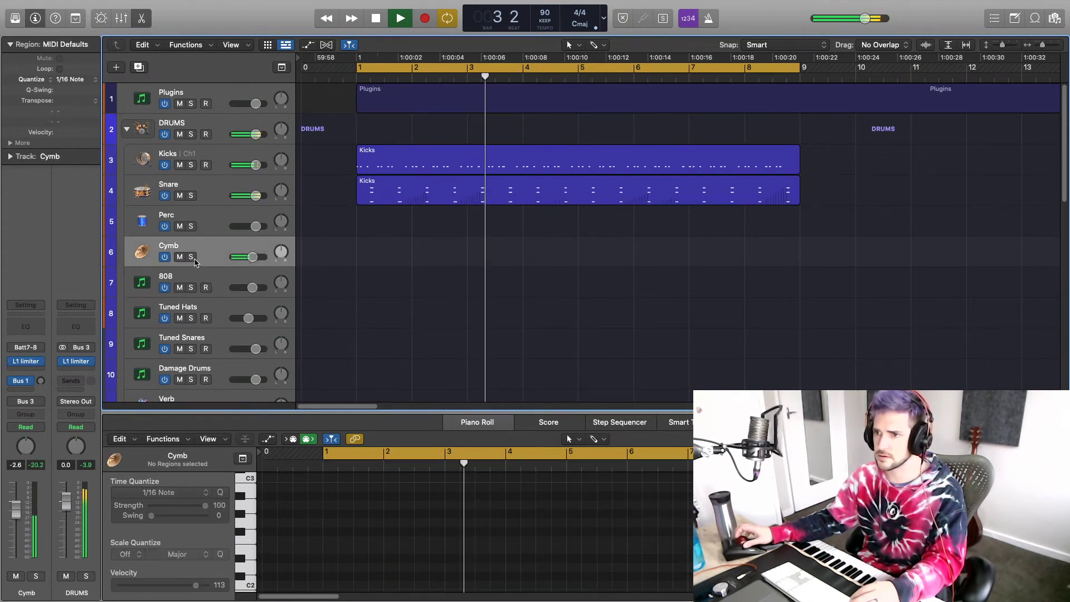
left_click(191, 257)
left_click(191, 257)
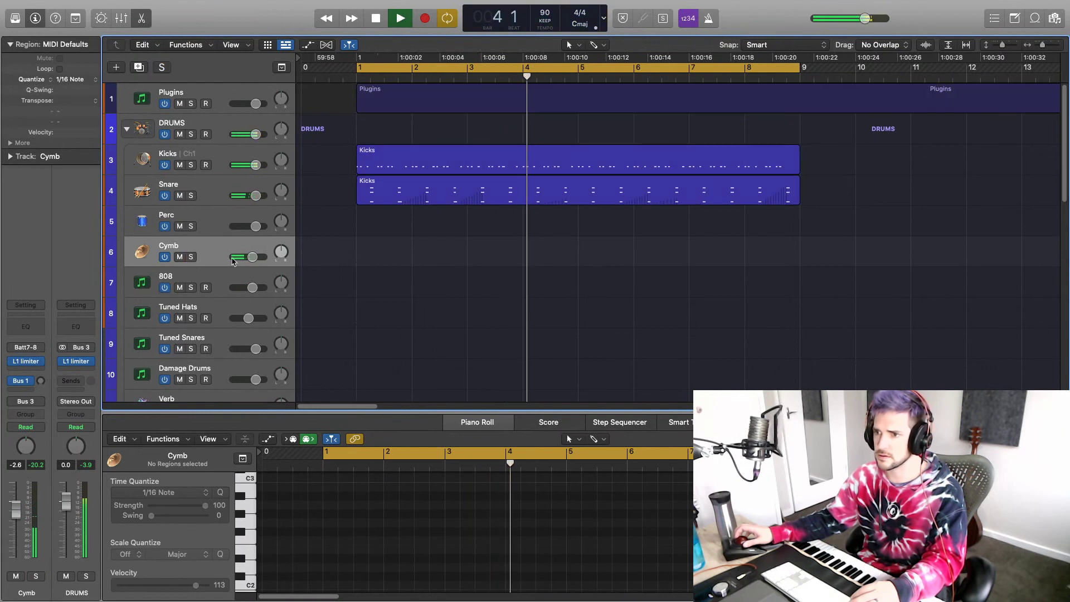
left_click_drag(252, 257, 255, 257)
key("space")
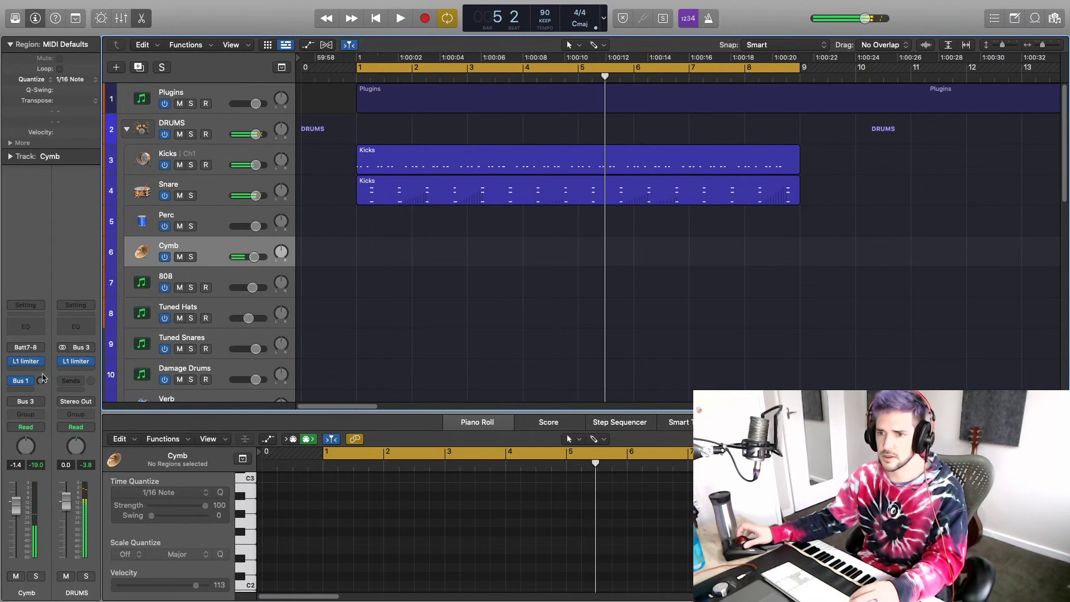
Step: Raise the linked threshold and out ceiling of the Cymb track's L1 limiter to -6.0 dB during playback
left_click(37, 369)
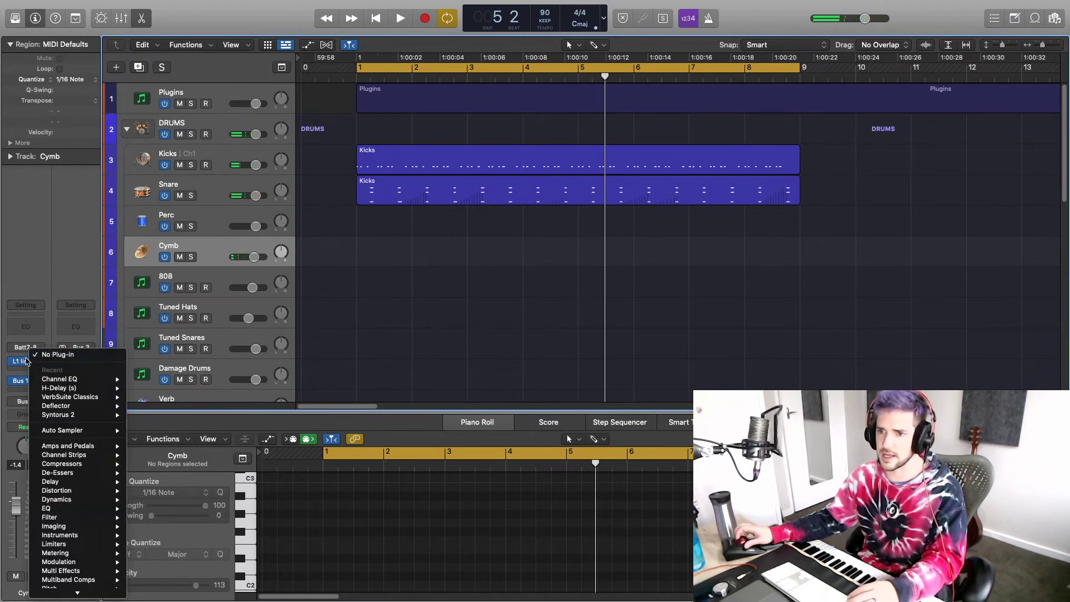
left_click(26, 361)
left_click(27, 361)
key("space")
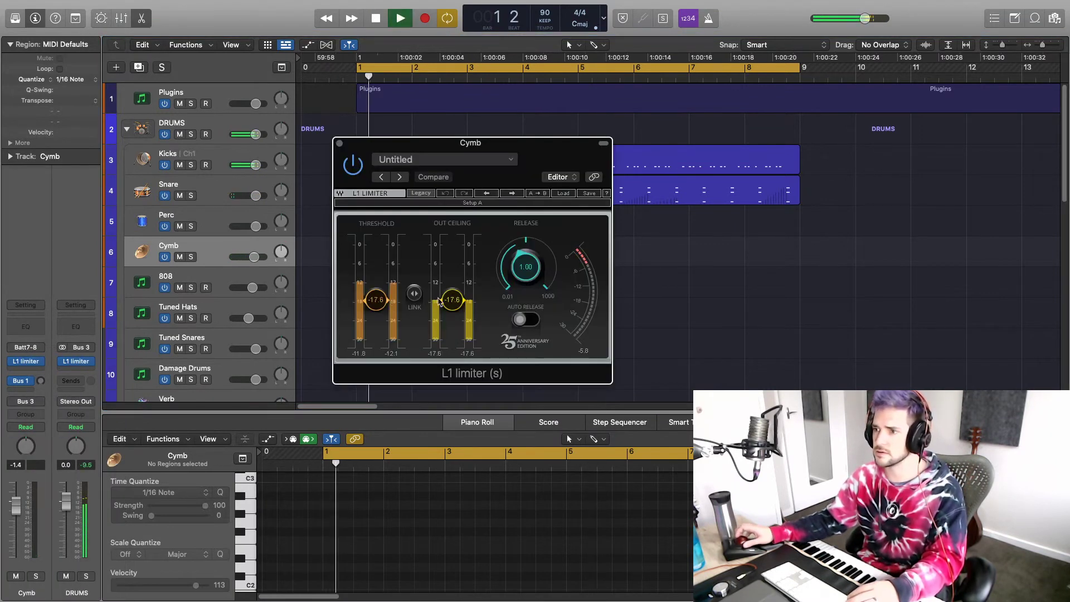
left_click_drag(413, 301, 414, 247)
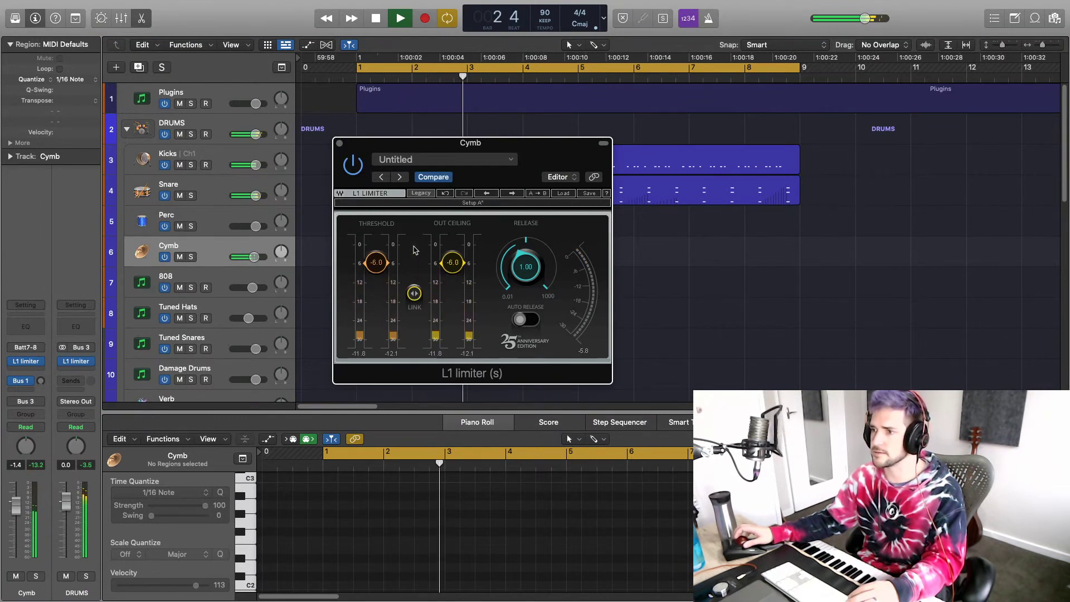
left_click(340, 143)
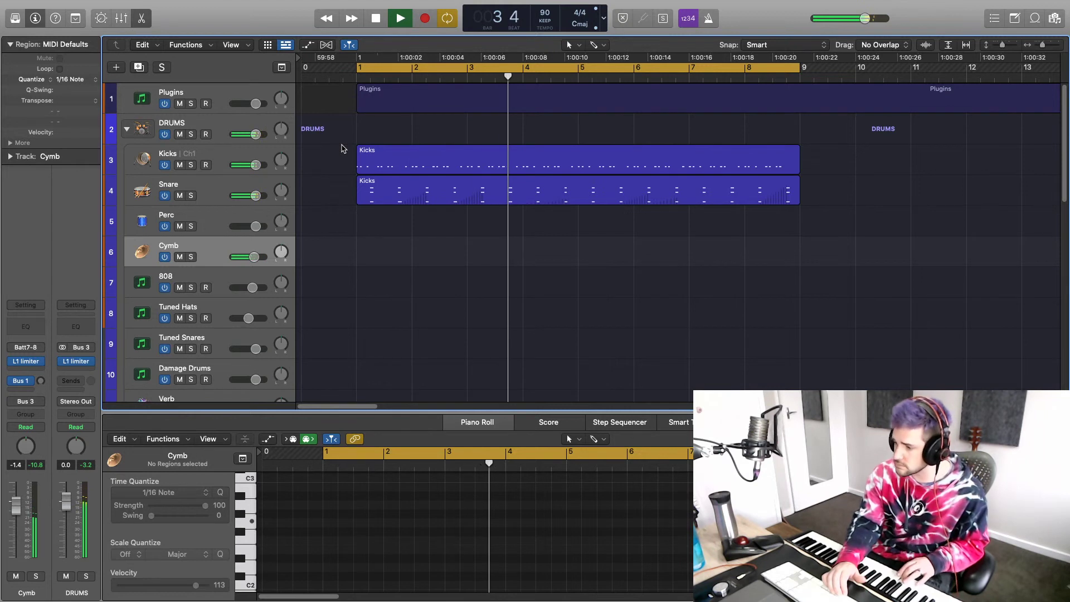
Step: Record a steady eighth-note pattern on the Cymb track across bars 1 to 8 of the loop
key("space")
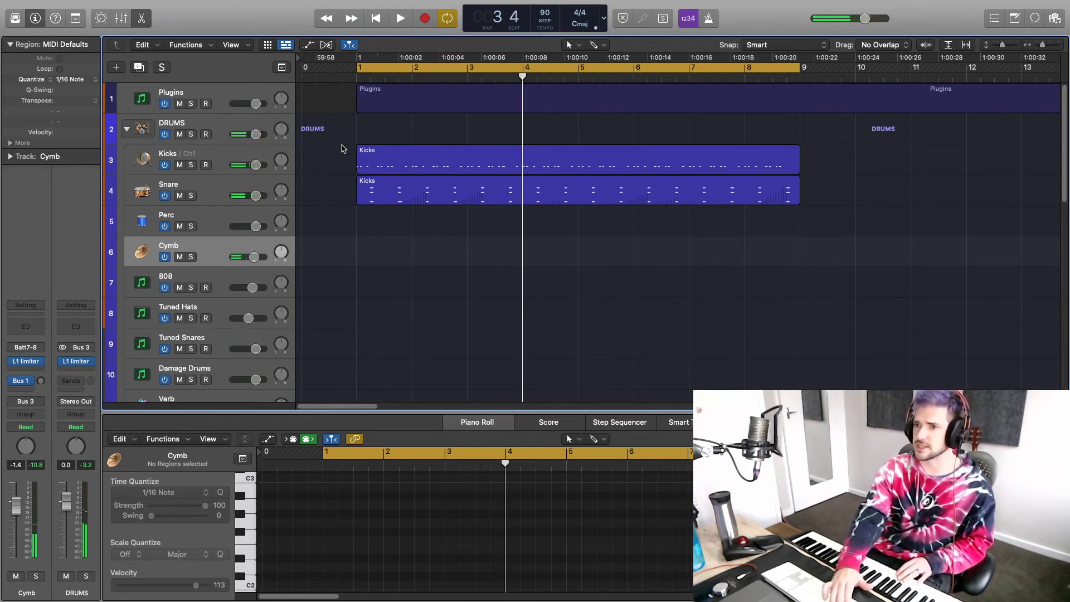
key("r")
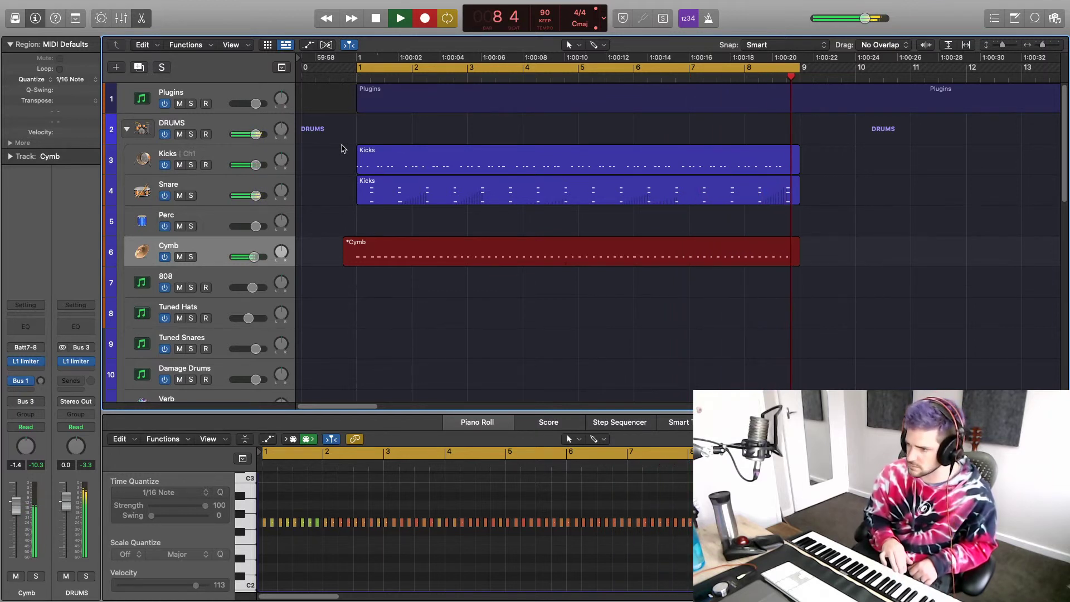
key("space")
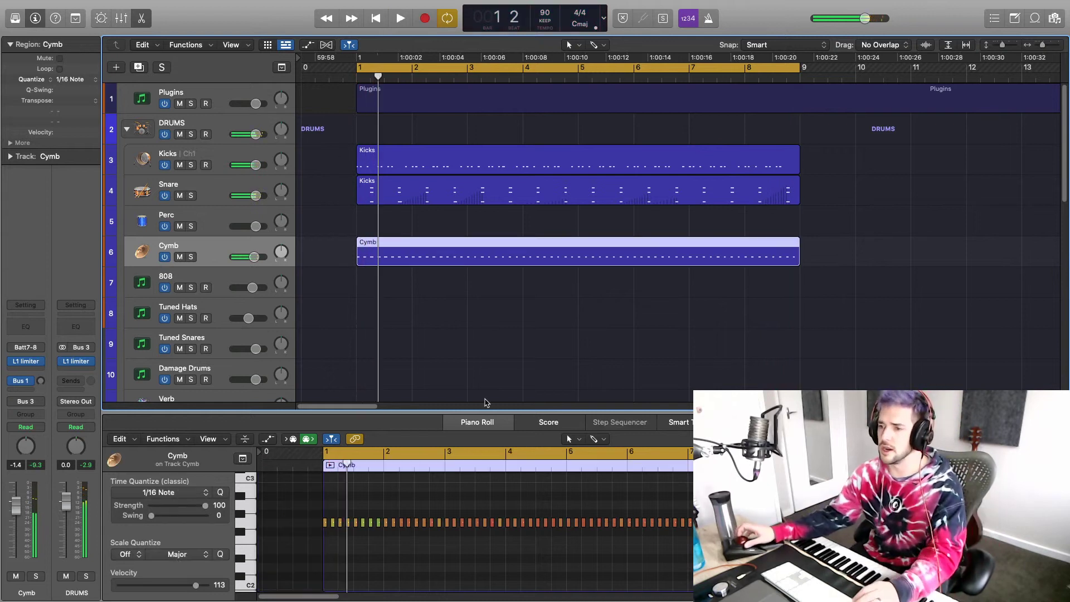
Step: Delete the Cymb region's bar 1 notes and replace them with a copy of the eight notes from bar 2
left_click(381, 538)
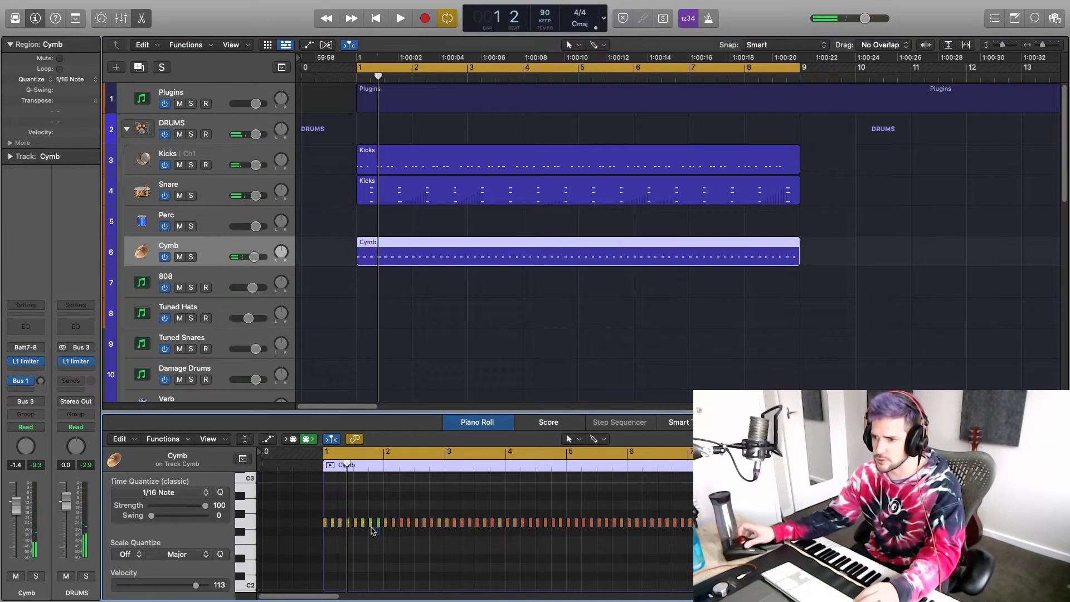
left_click_drag(322, 526, 312, 523)
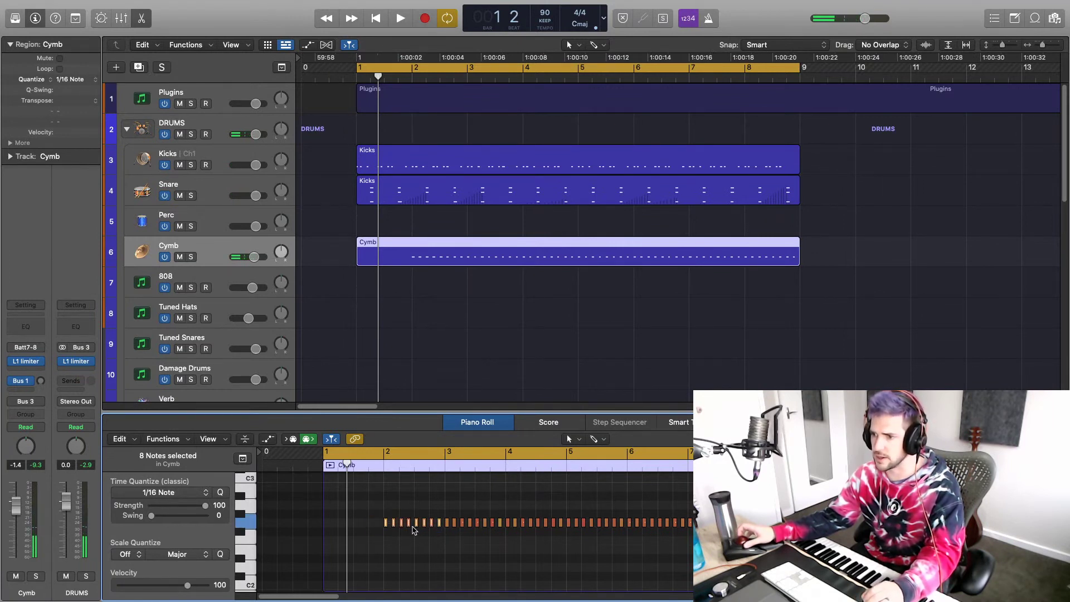
left_click_drag(385, 525, 325, 525)
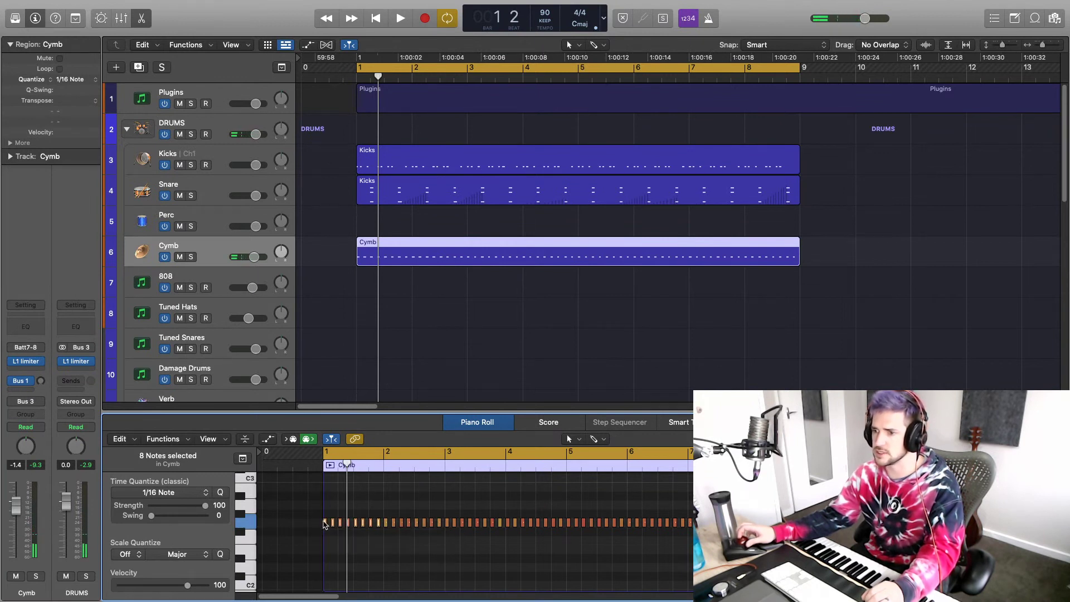
Step: Play the drum loop while auditioning the Clap 15 and Hihat 41 cells in the Kicks track's Battery 4 kit
key("space")
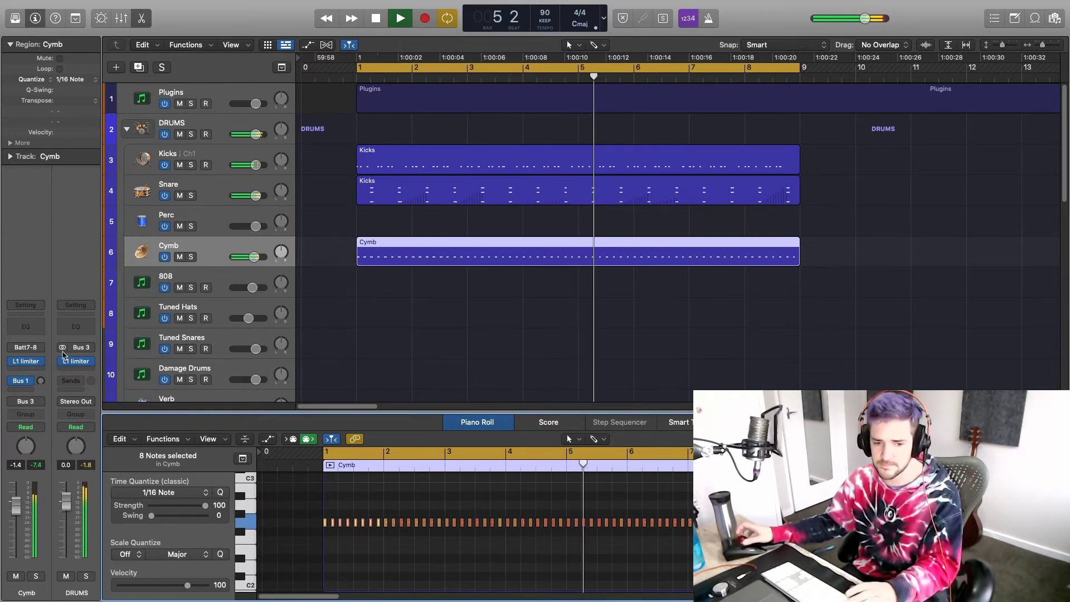
left_click(209, 153)
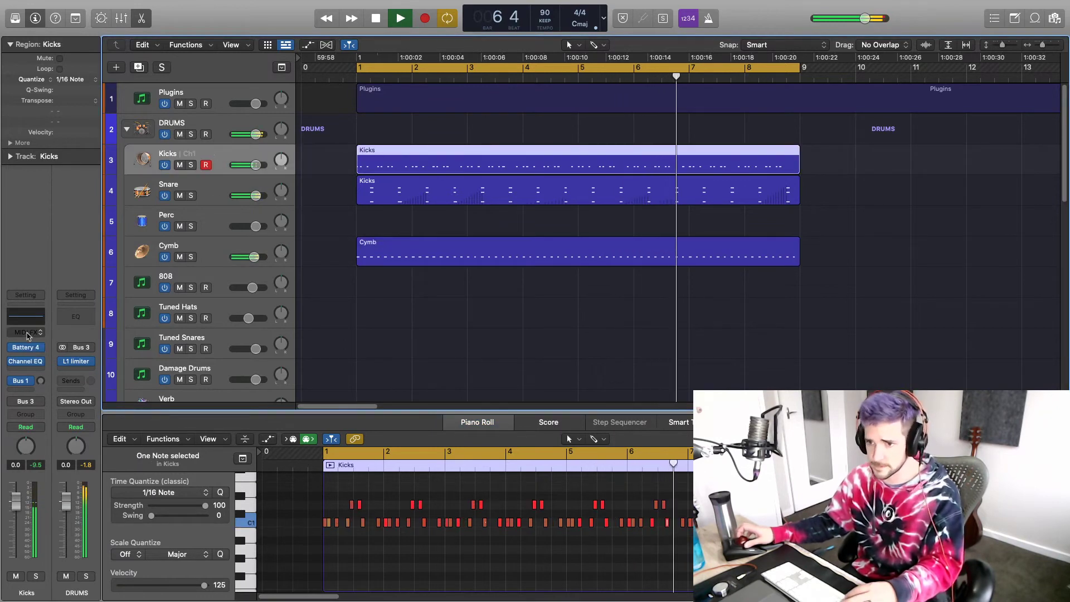
left_click(29, 349)
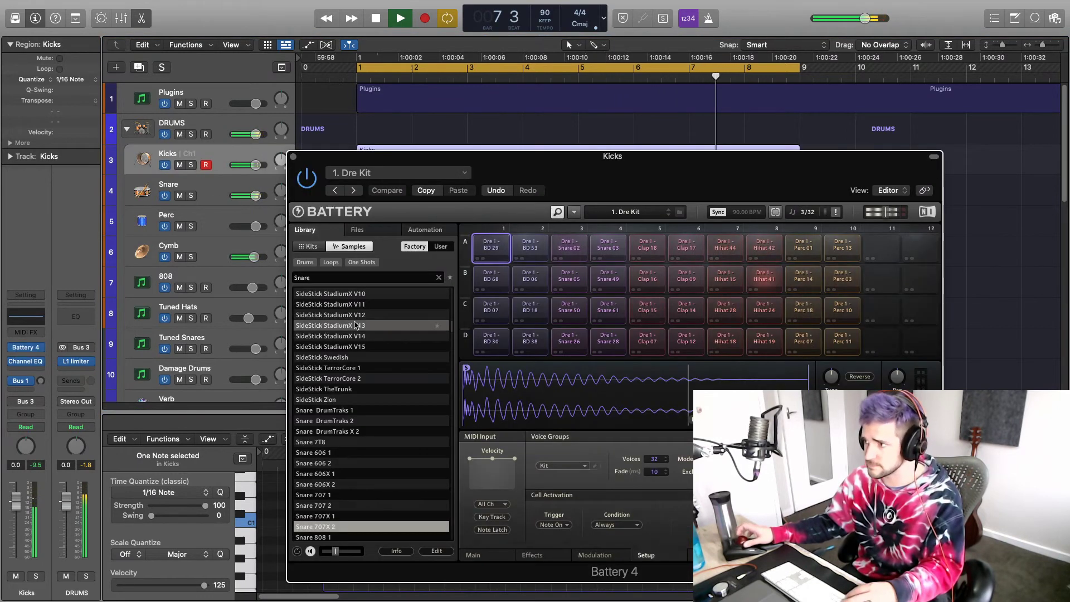
left_click(647, 310)
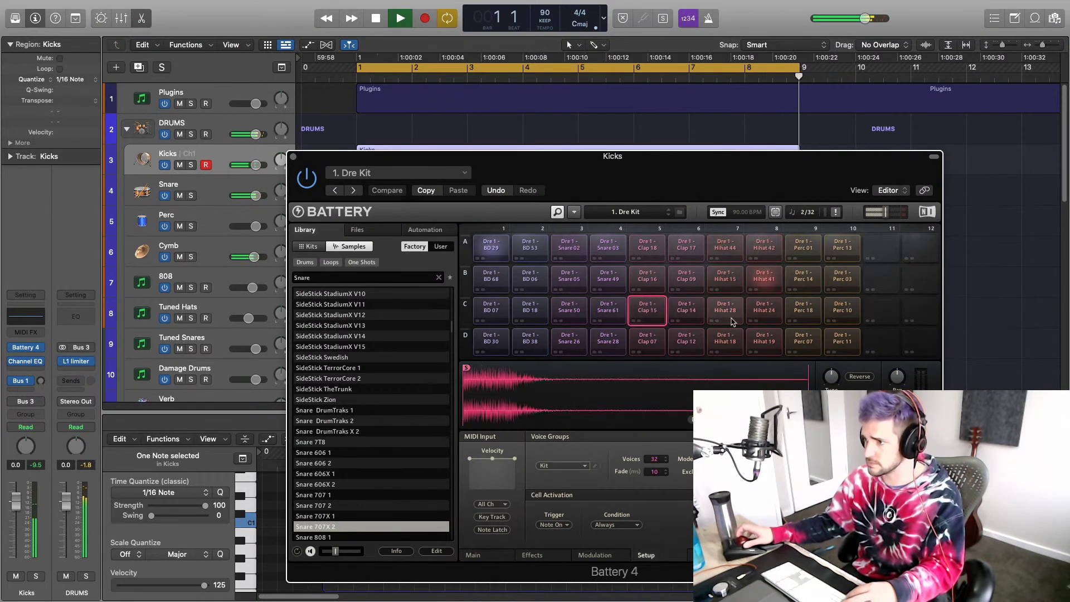
left_click(771, 280)
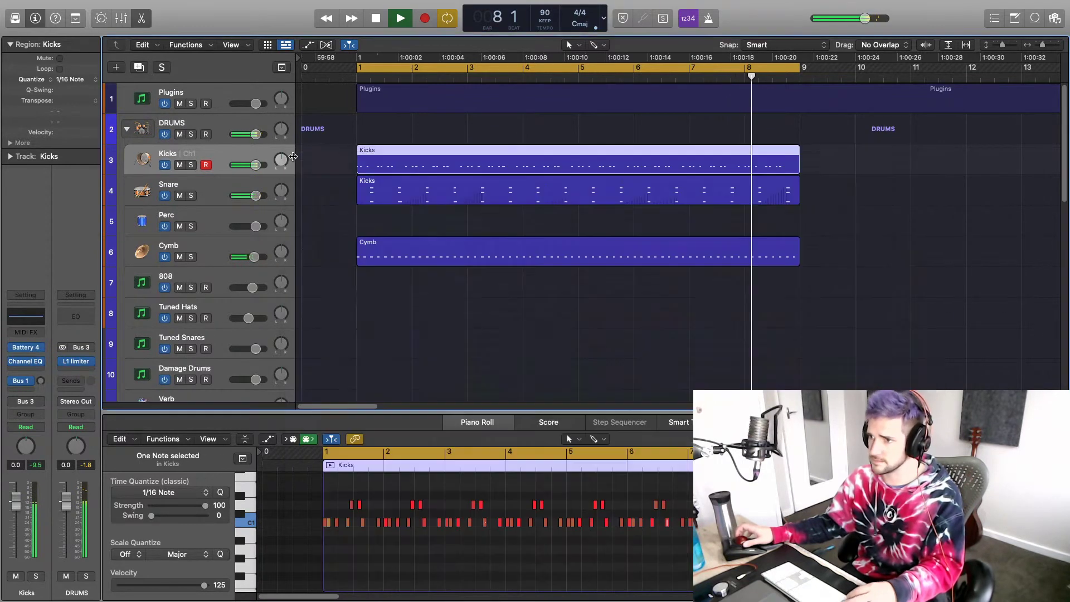
left_click(293, 156)
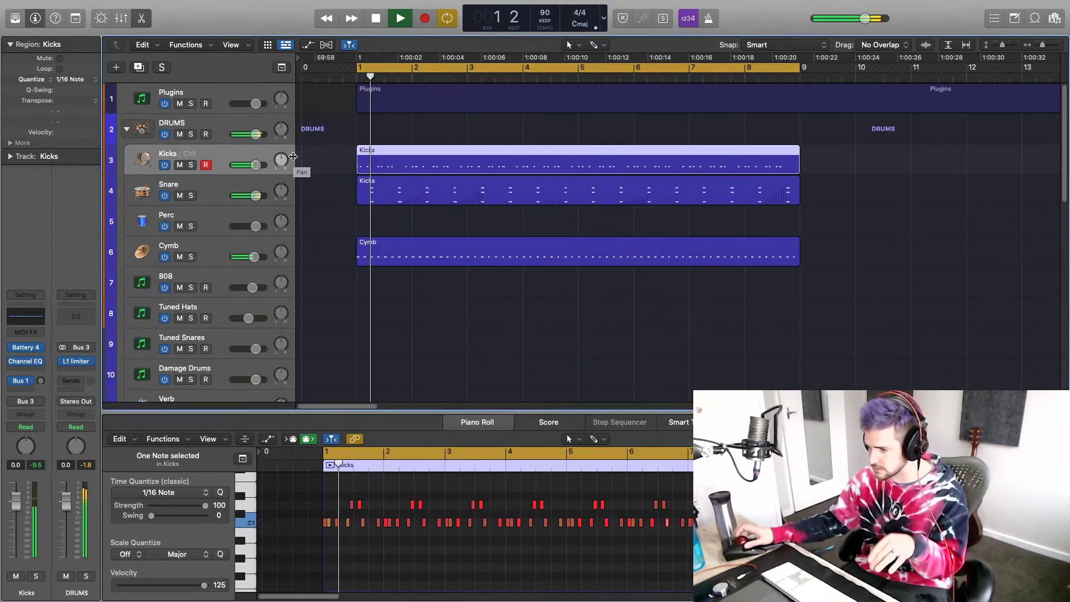
key("space")
Step: Expand the SYNTHS track stack to show its individual instrument tracks
scroll(293, 173, "down", 8)
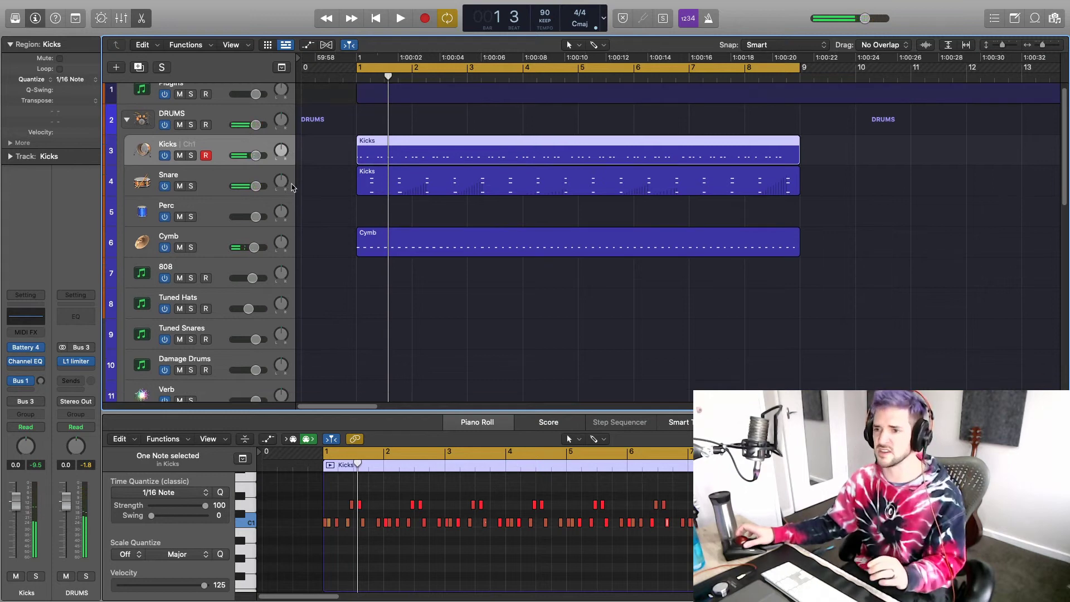
scroll(293, 187, "down", 2)
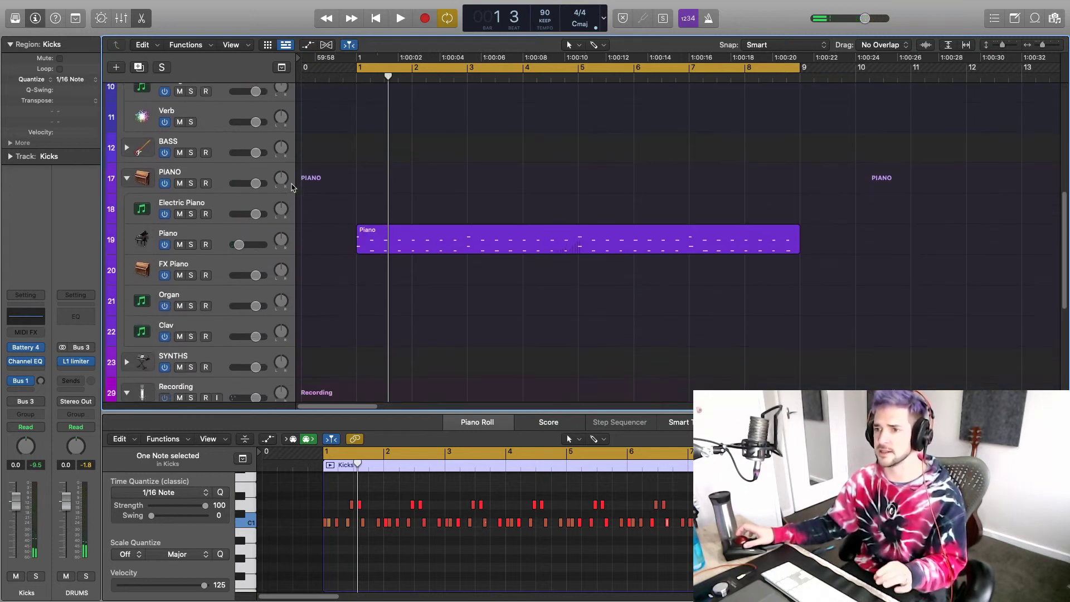
scroll(225, 301, "down", 1)
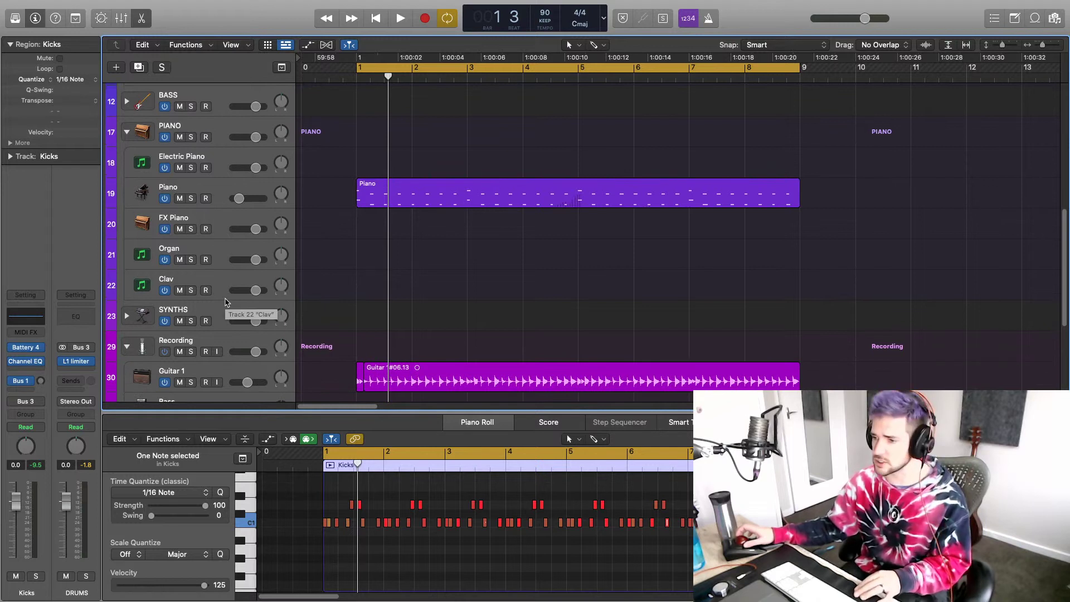
scroll(226, 302, "down", 1)
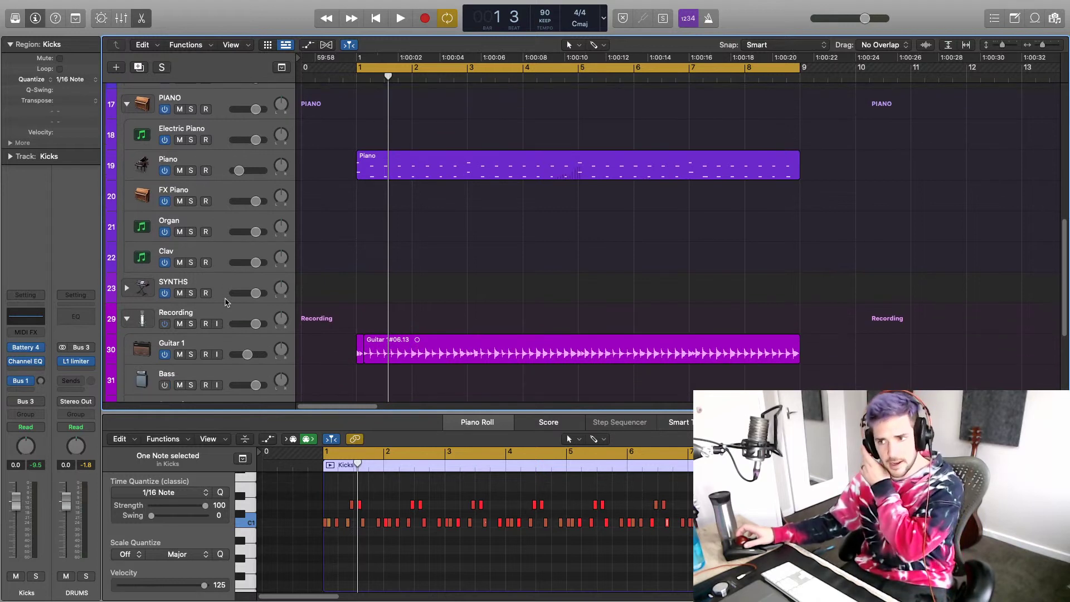
scroll(226, 301, "down", 1)
scroll(226, 302, "up", 4)
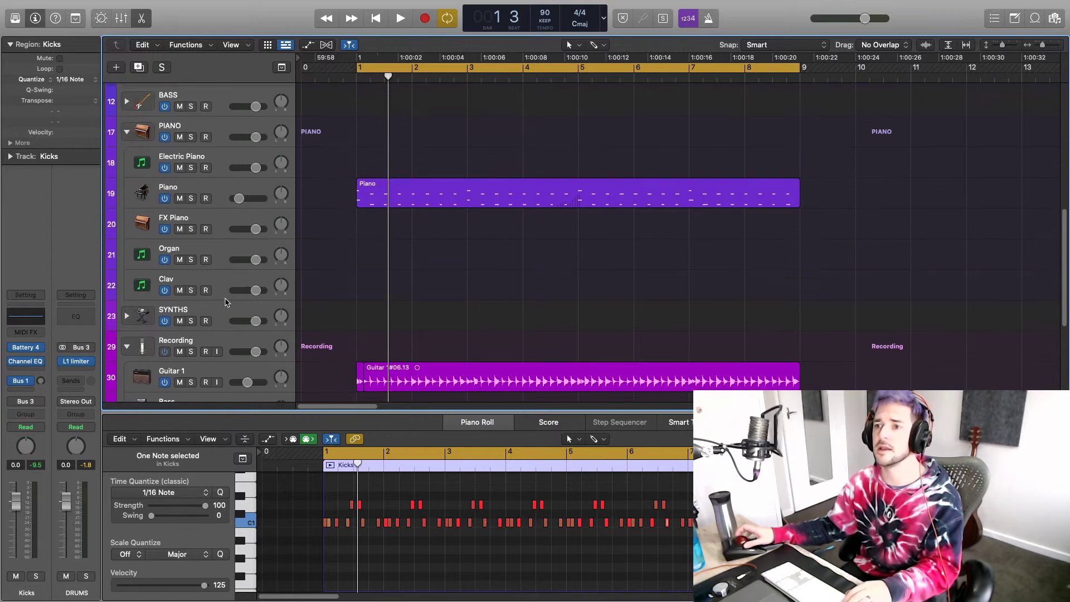
scroll(202, 226, "down", 8)
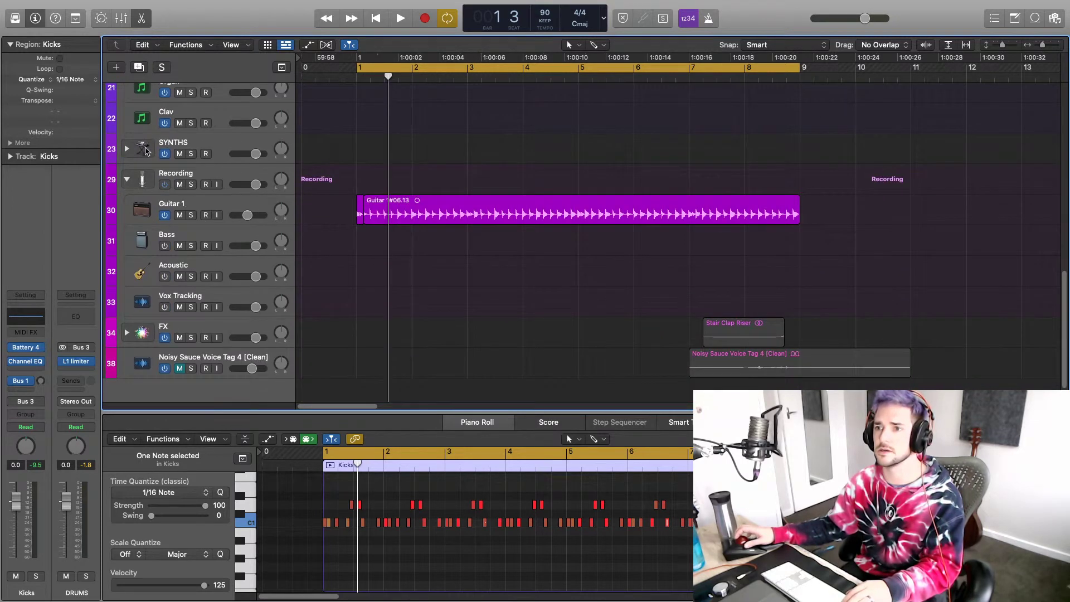
left_click(126, 149)
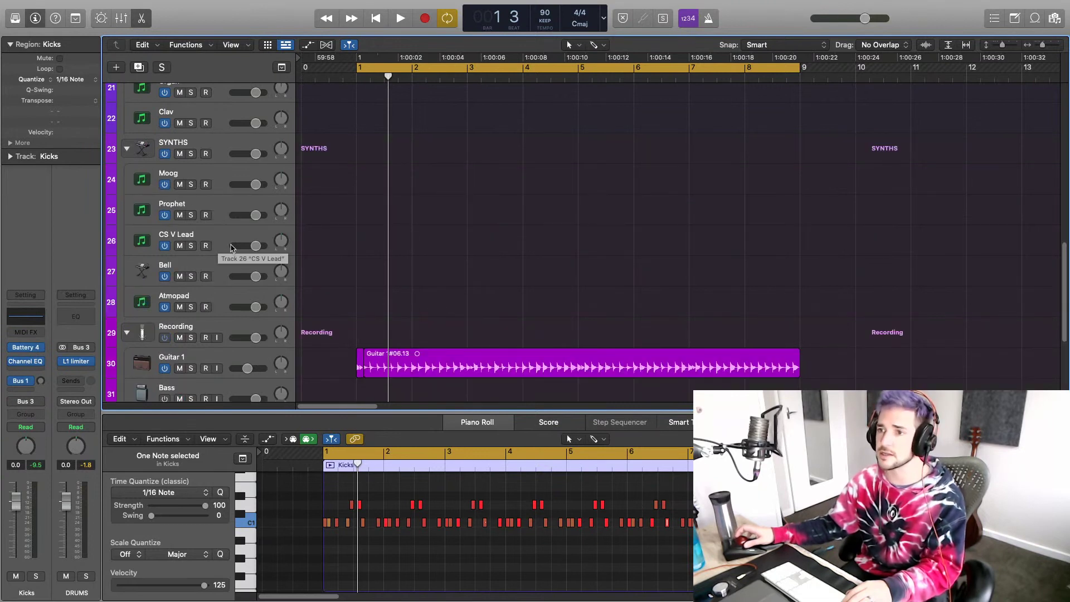
Step: Check the instruments on the Bell and Moog tracks, and leave the Prophet track selected
left_click(195, 270)
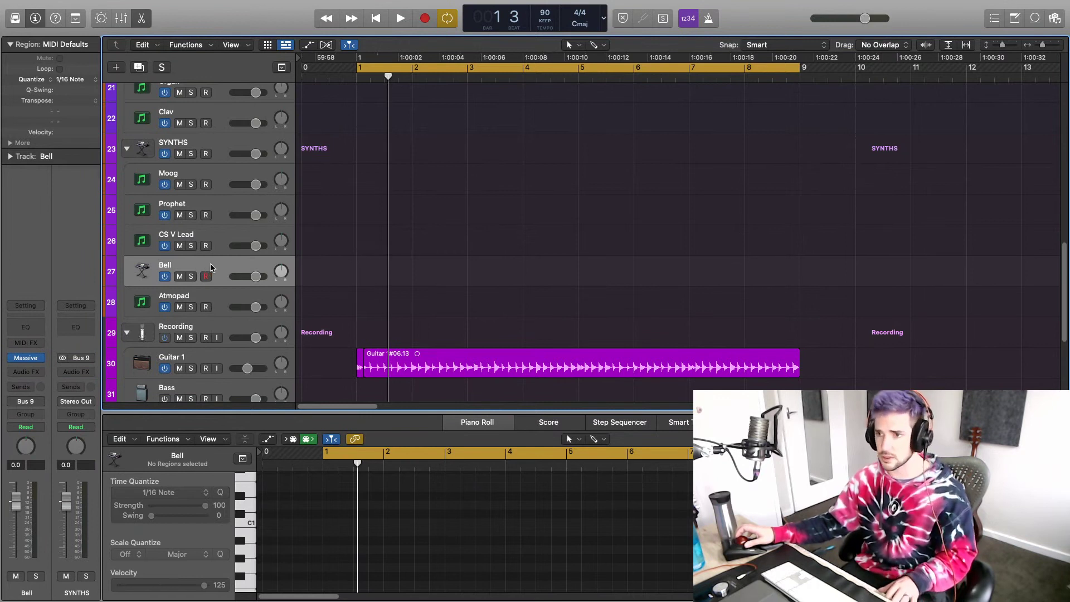
left_click(184, 206)
left_click(186, 175)
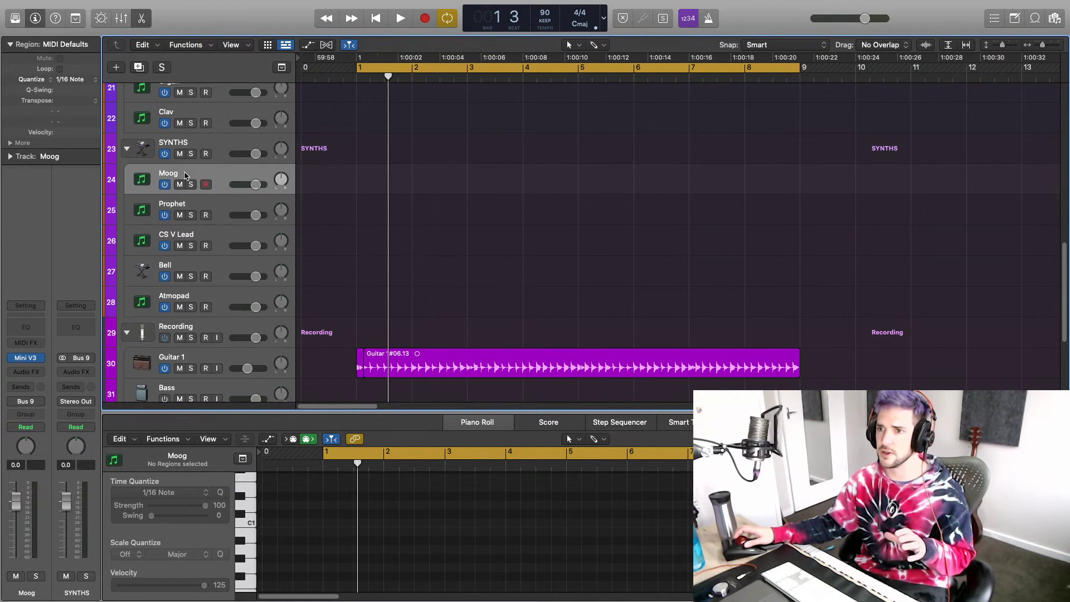
left_click(186, 207)
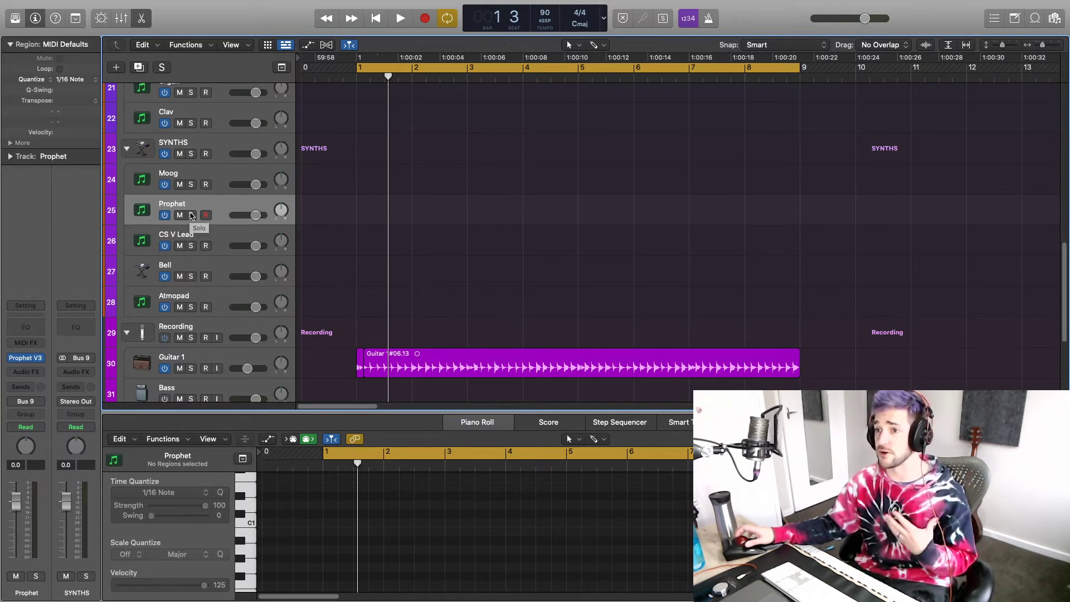
Step: Browse the Arturia instrument plug-ins available for the Prophet track, including DX7 V
left_click(40, 373)
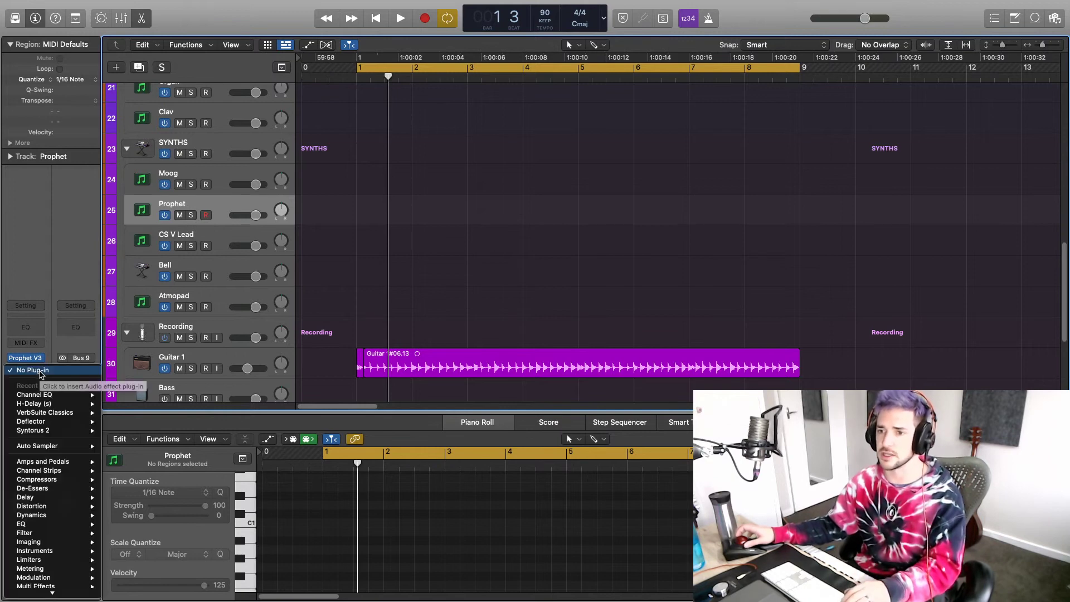
left_click(40, 373)
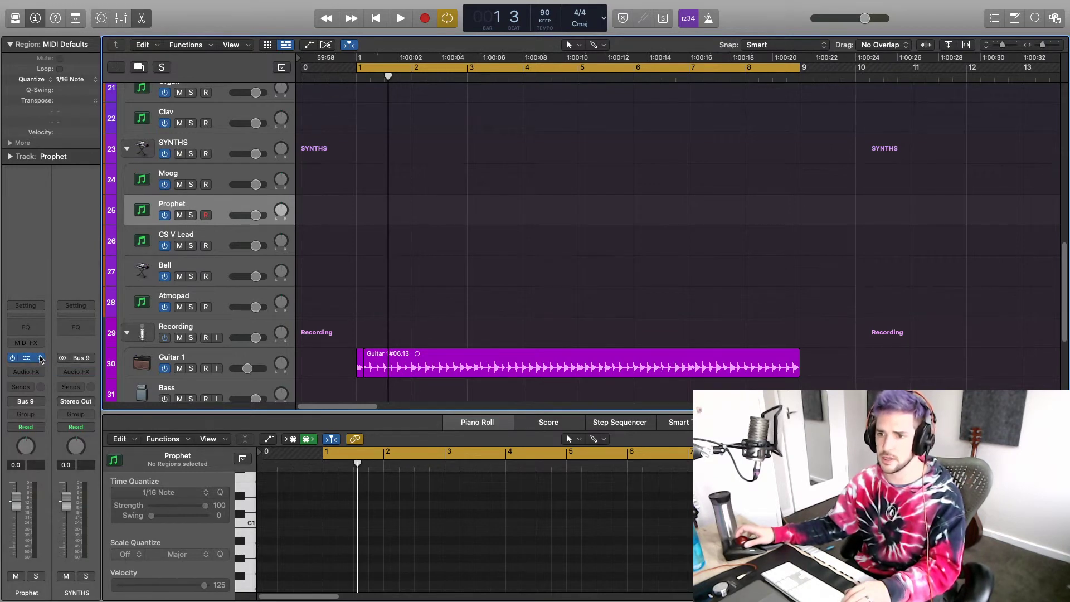
left_click(43, 358)
mouse_move(90, 490)
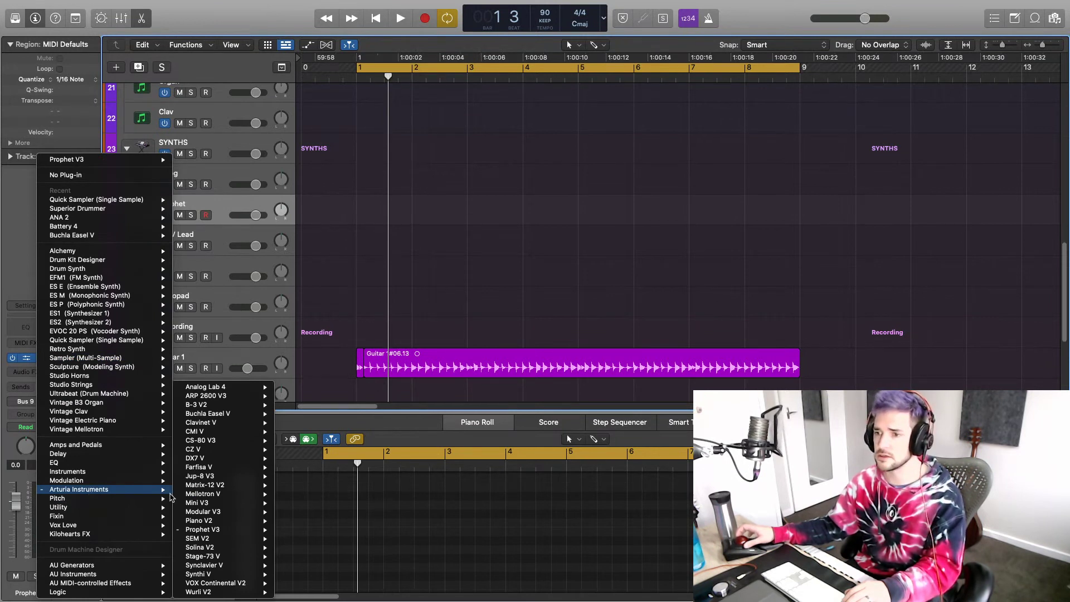
mouse_move(213, 464)
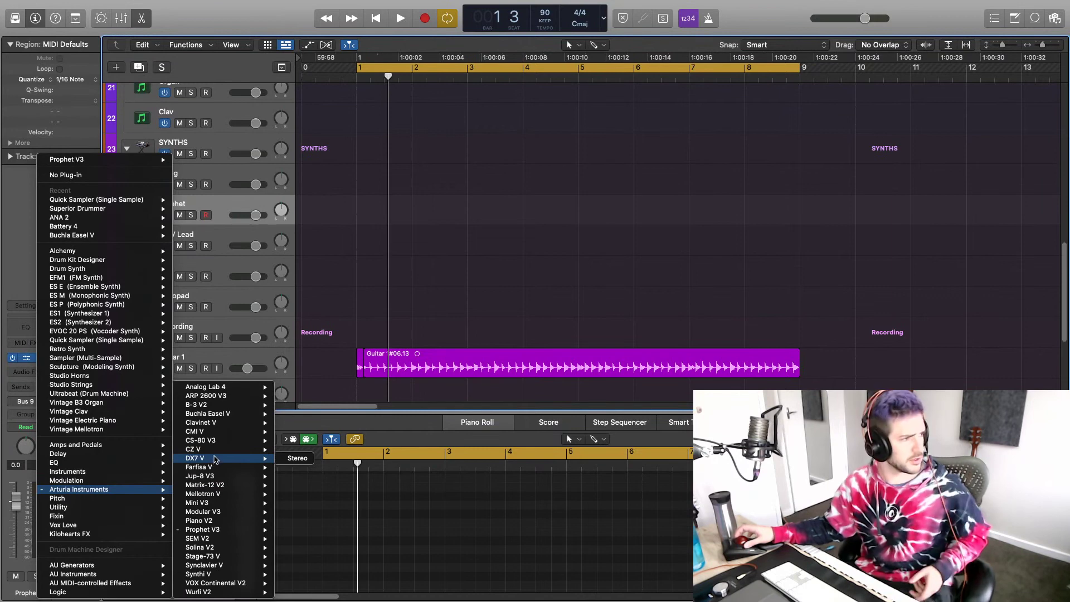
left_click(314, 240)
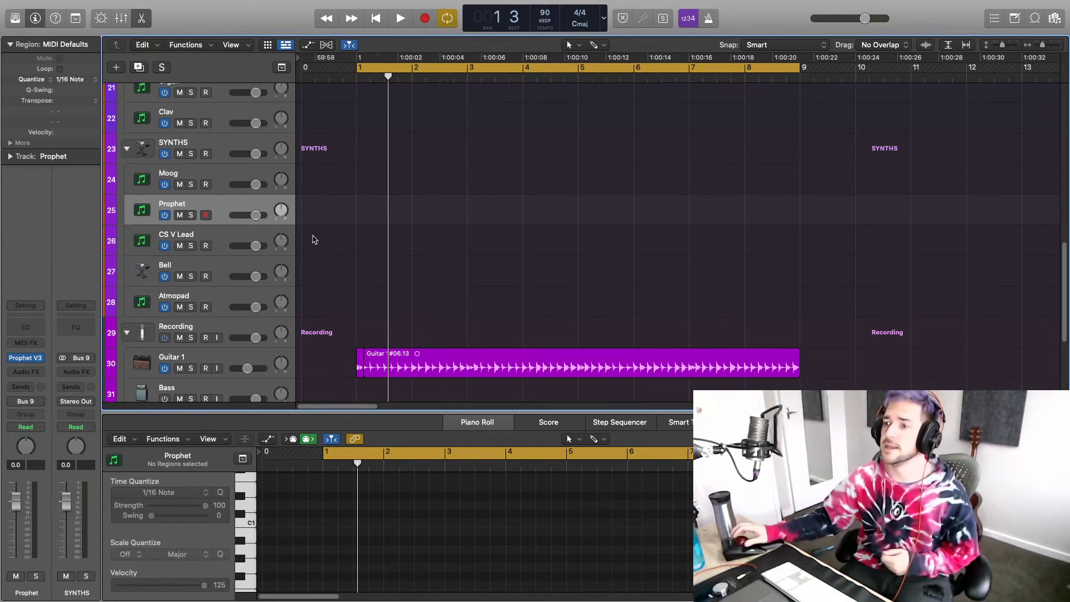
Step: Join the two regions on the Guitar 1 track into one region, creating a new audio file
left_click(340, 363)
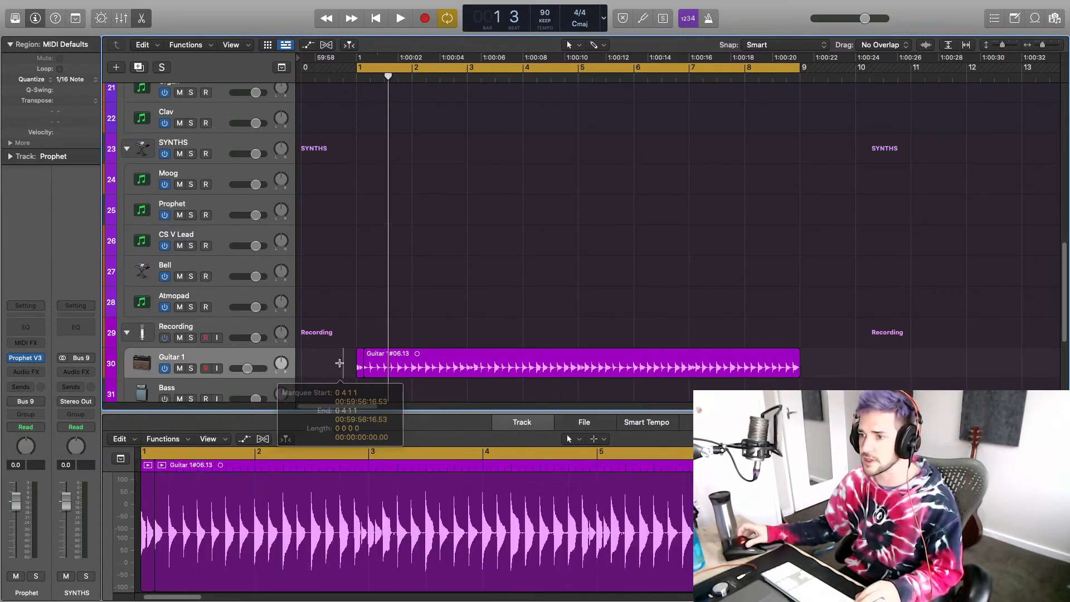
left_click(360, 361)
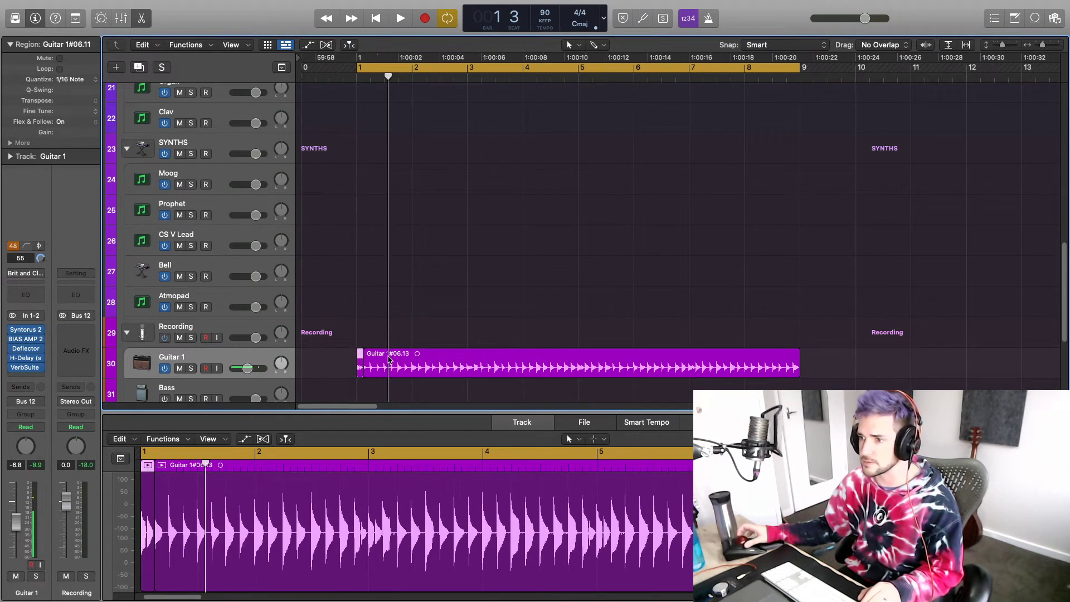
left_click(389, 359, "shift")
key("super+j")
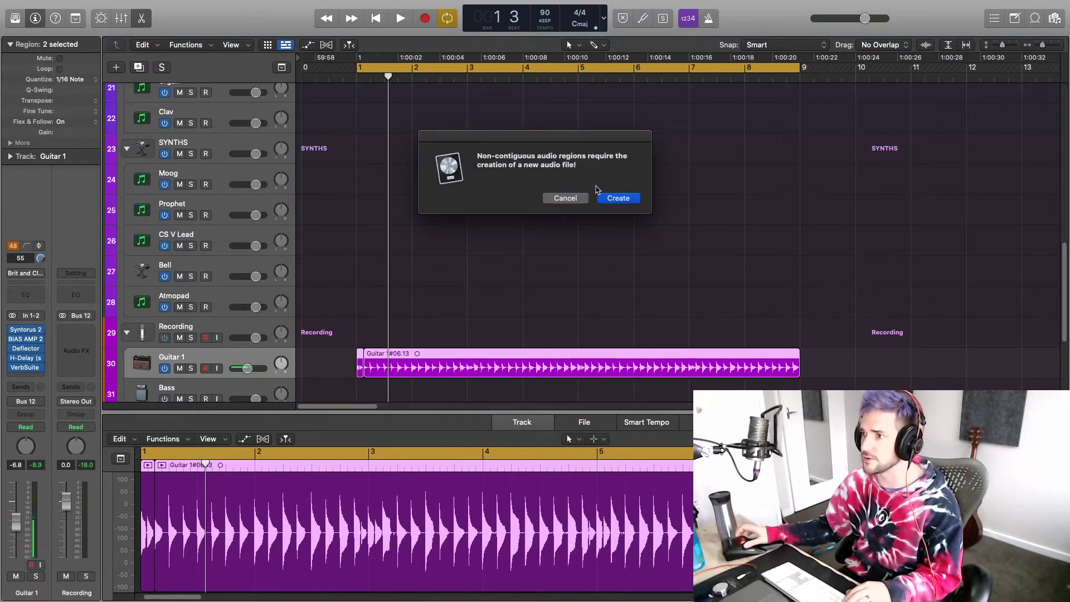
left_click(604, 202)
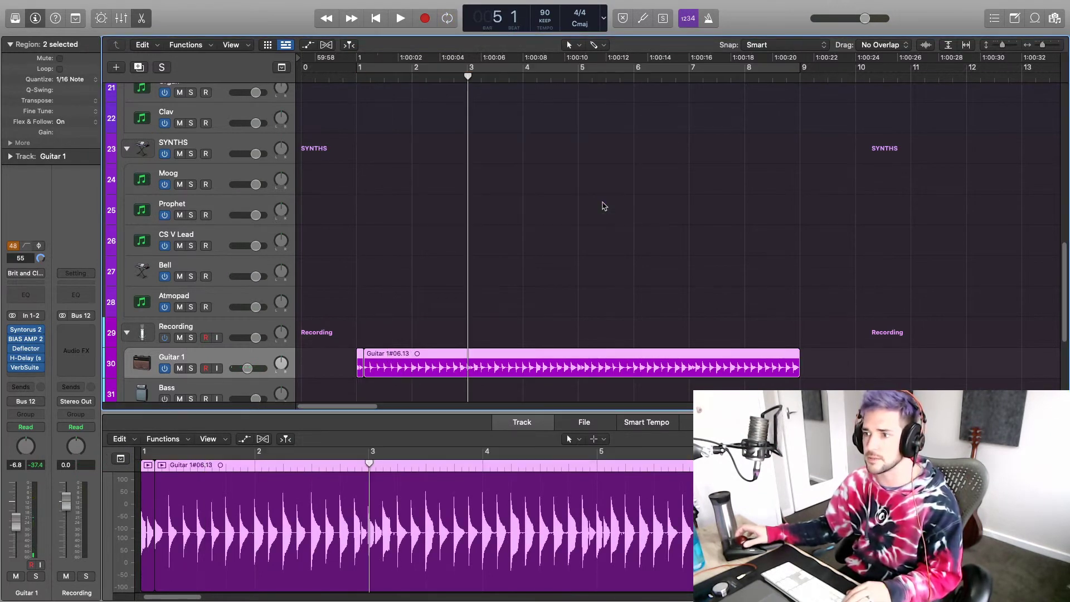
Step: Shrink the track heights to fit more of the arrangement, and briefly play the loop from its start
scroll(582, 273, "down", 3)
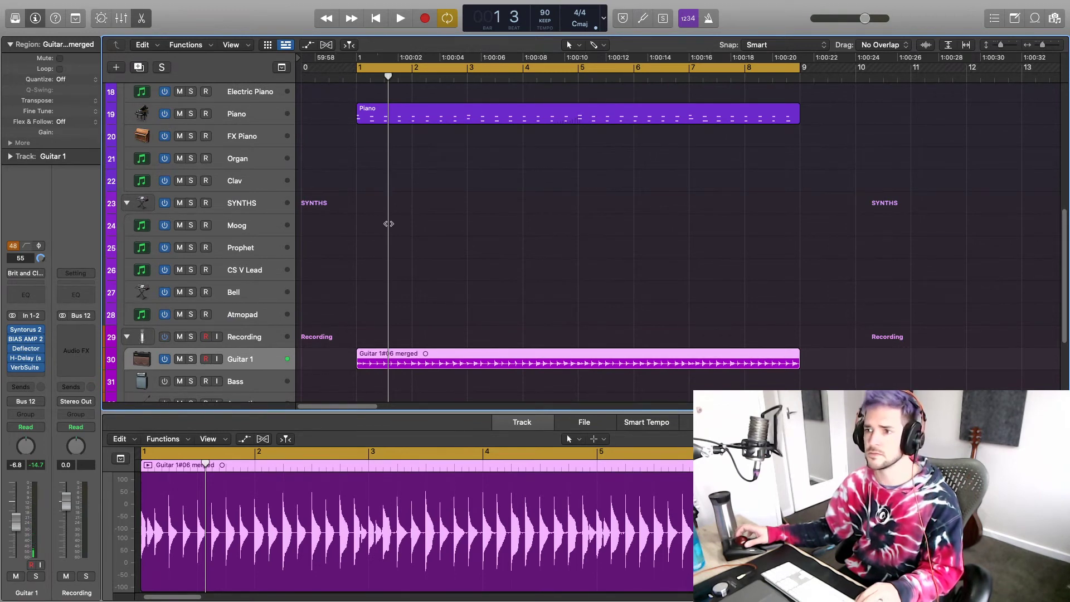
scroll(394, 244, "down", 4)
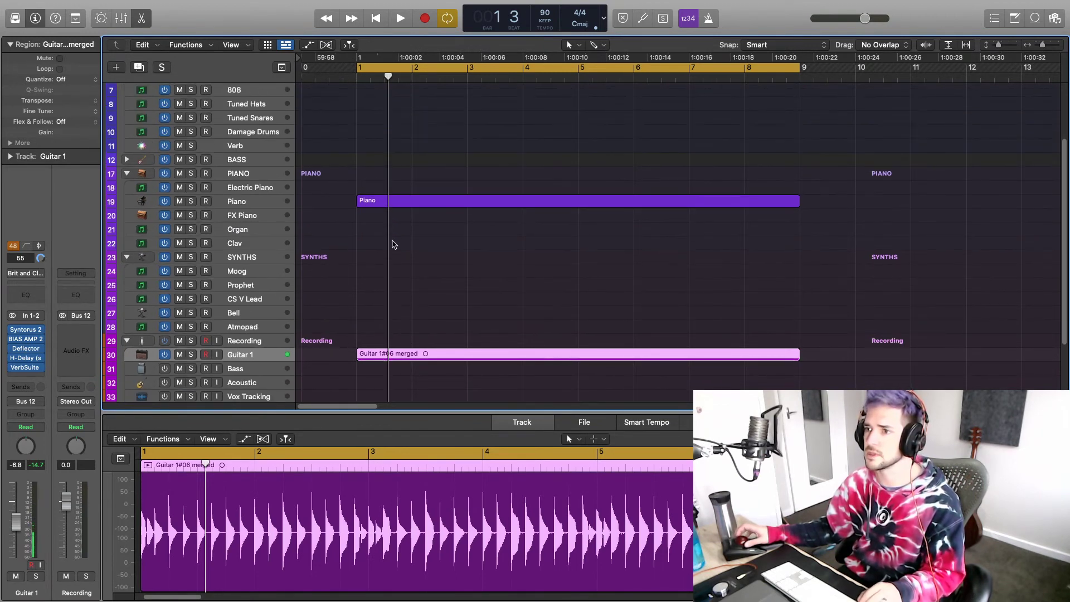
key("space")
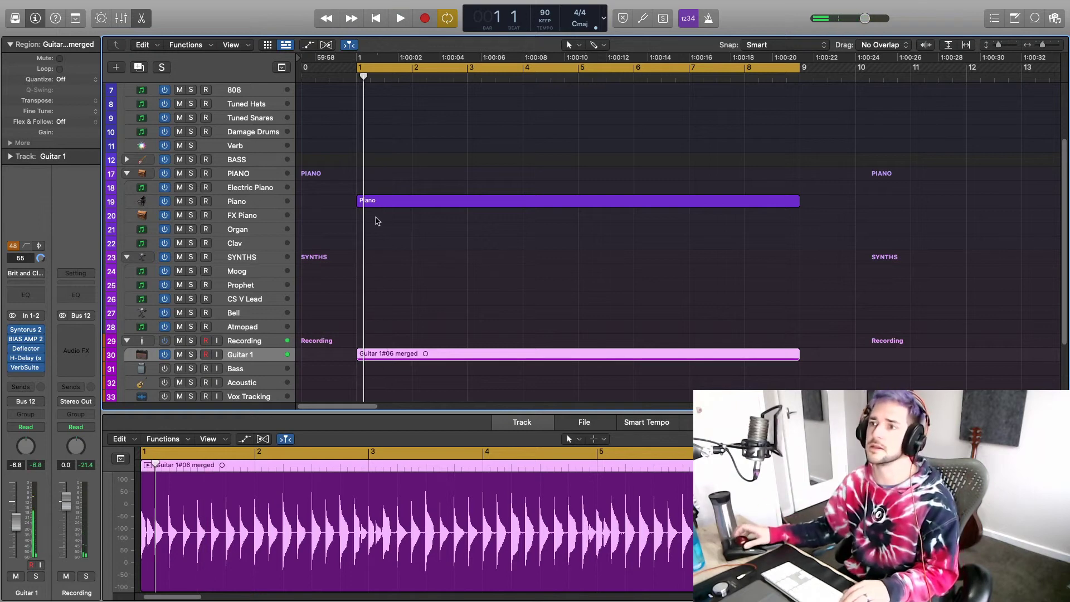
scroll(357, 220, "up", 5)
scroll(350, 234, "down", 3)
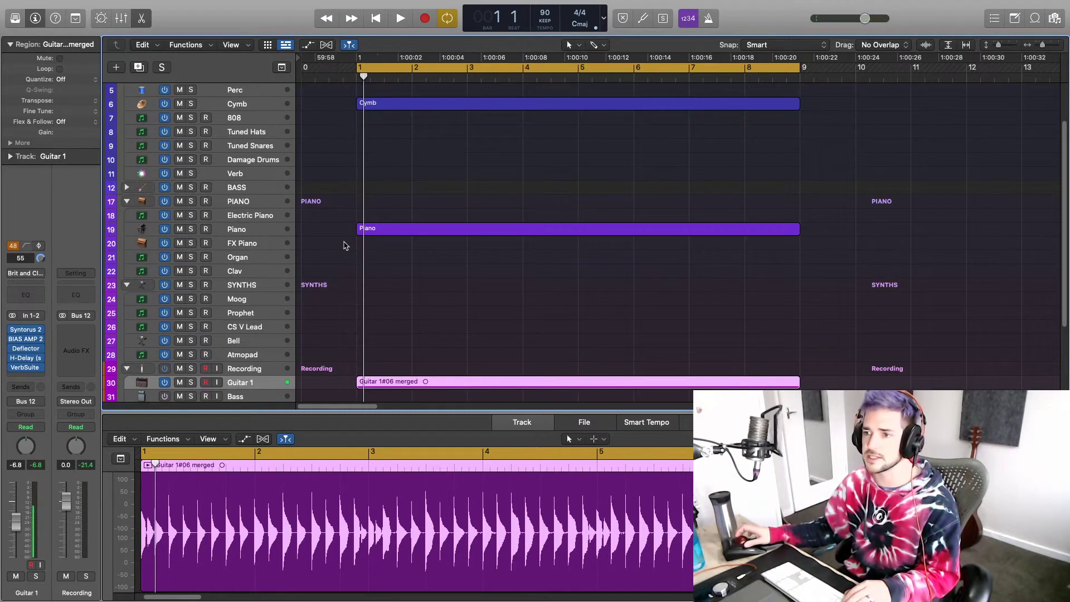
Step: Replace the instrument on the CS V Lead track with a stereo instance of Arturia's DX7 V
left_click(250, 301)
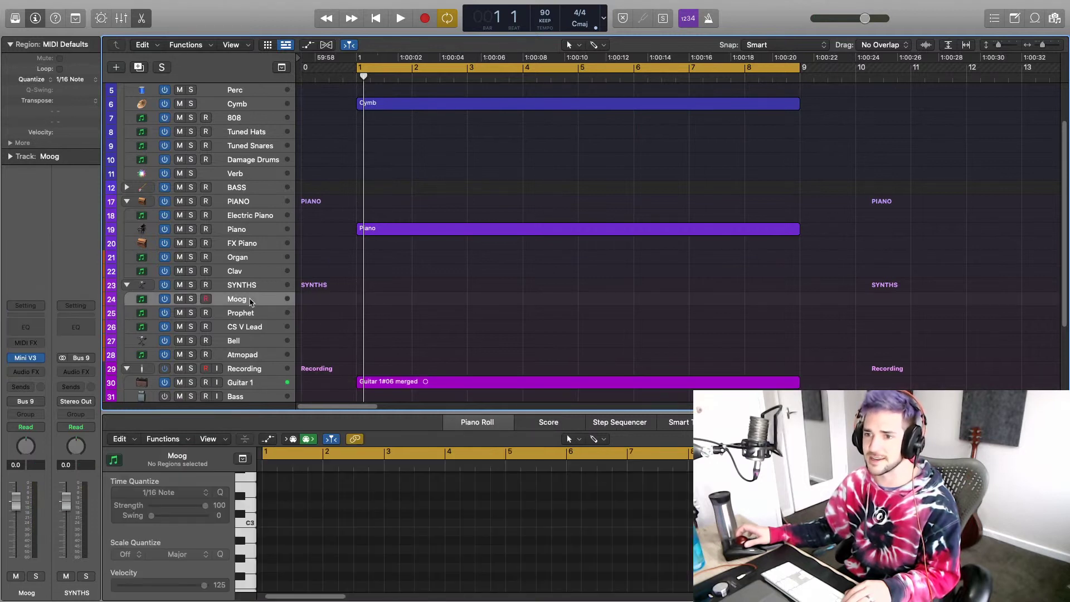
left_click(259, 333)
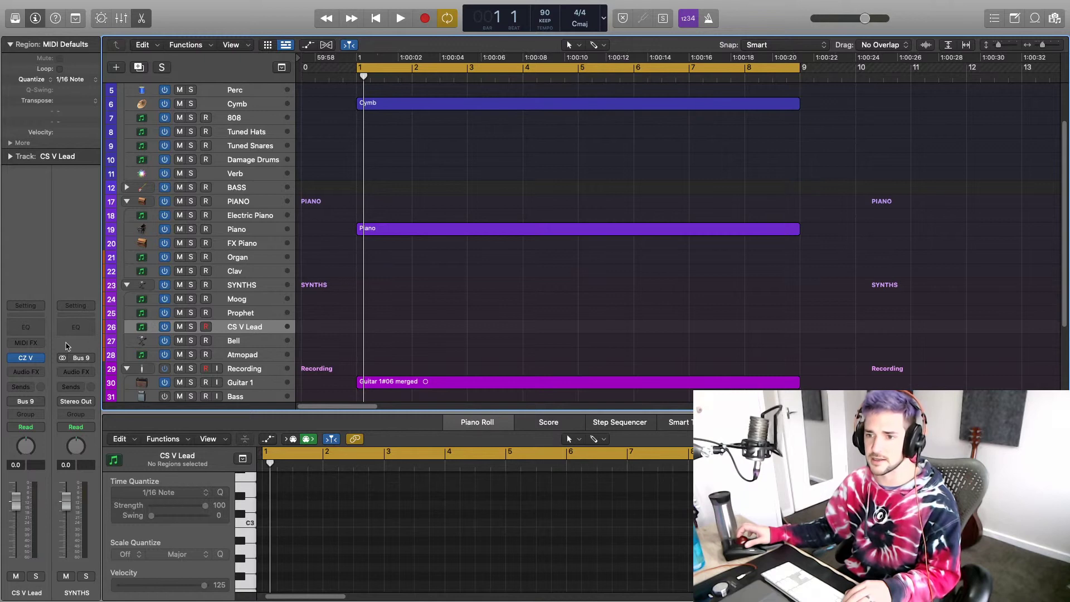
left_click(45, 355)
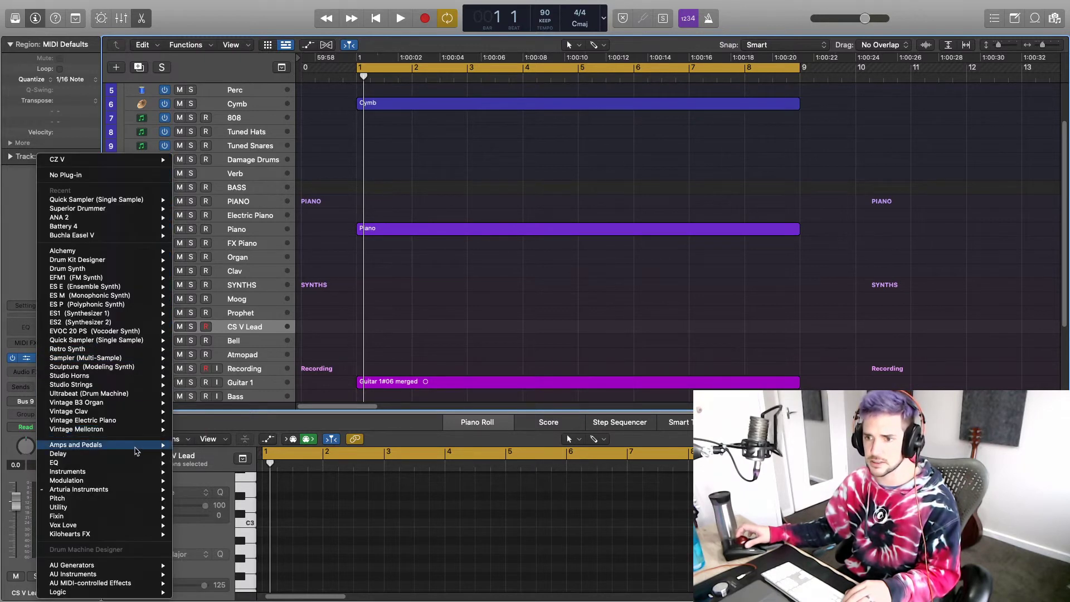
mouse_move(139, 492)
mouse_move(179, 489)
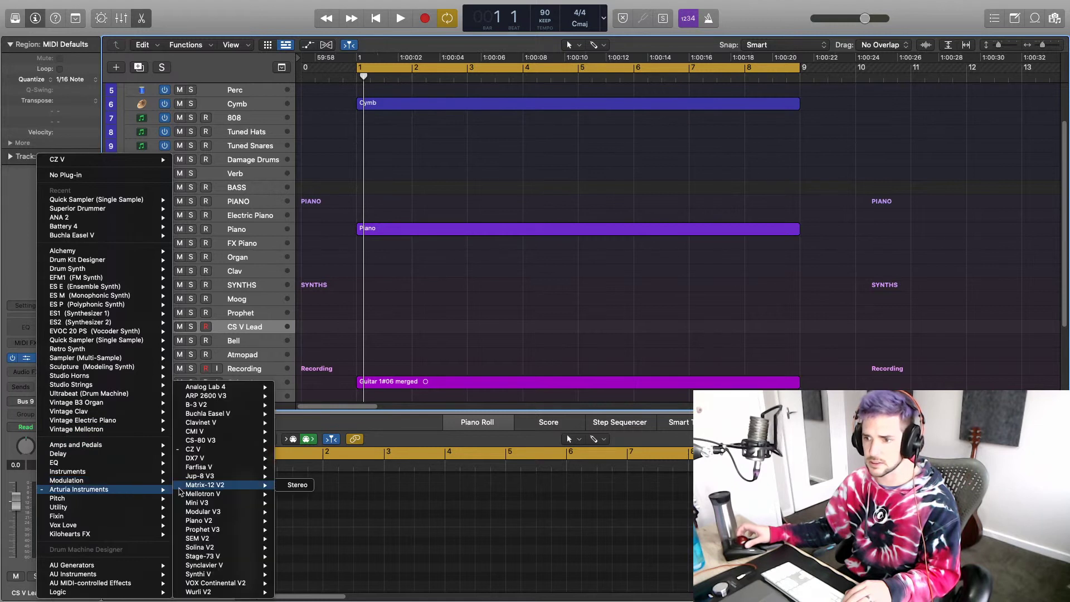
mouse_move(189, 458)
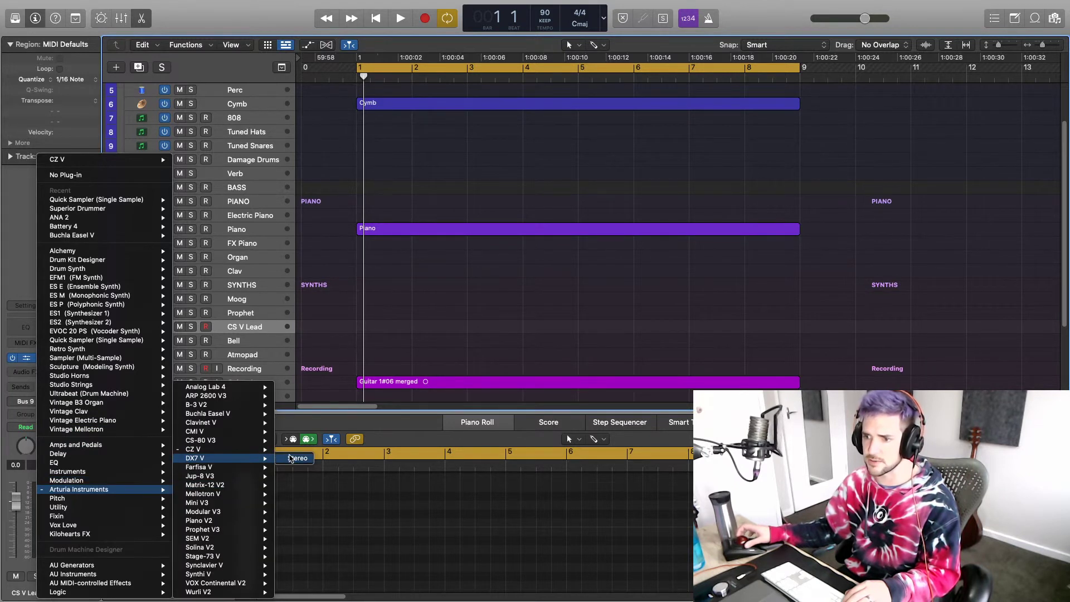
left_click(295, 458)
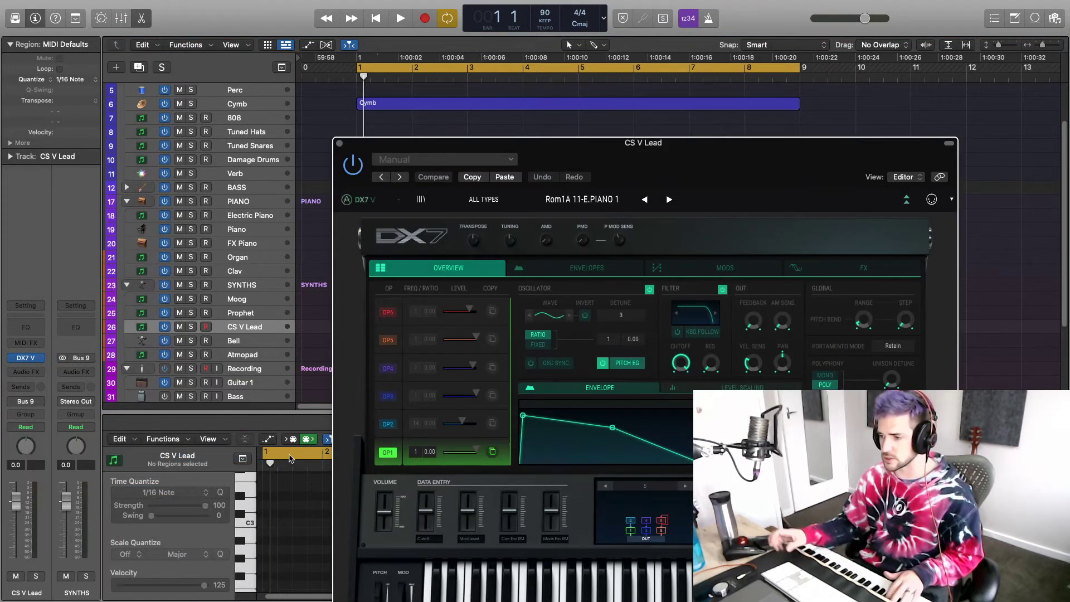
Step: Filter the DX7 V preset library to the Brass type and load the Rom1A 01-BRASS 1 preset
left_click_drag(581, 145, 371, 83)
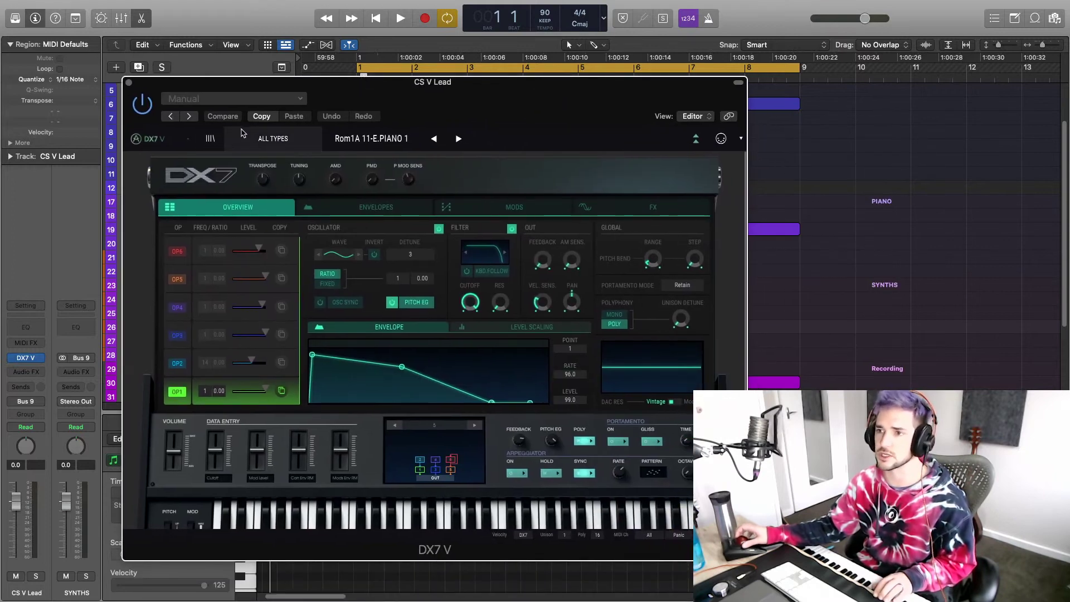
left_click(211, 140)
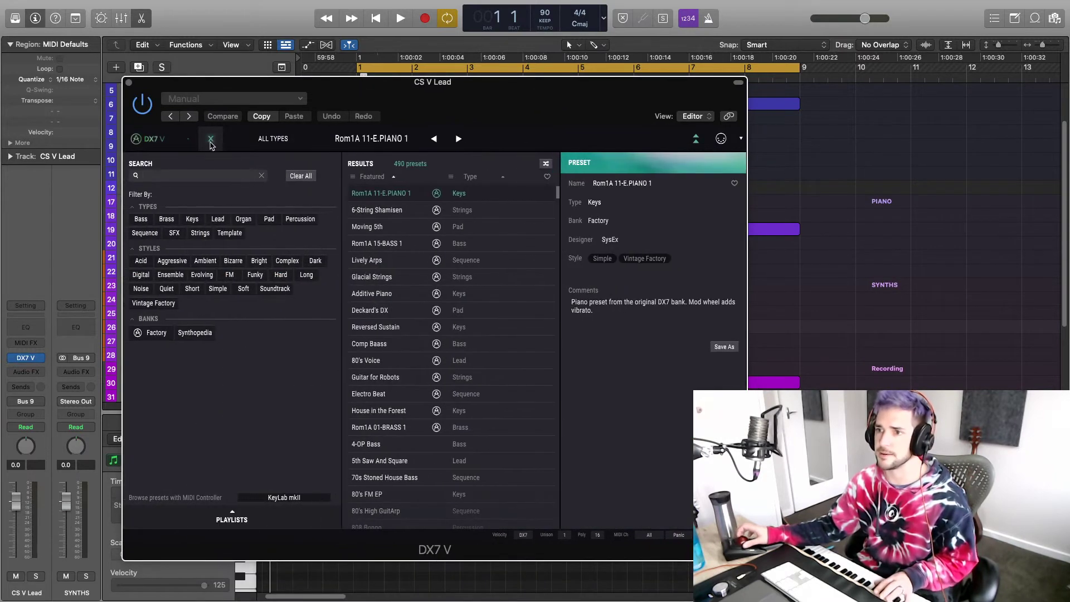
left_click(167, 218)
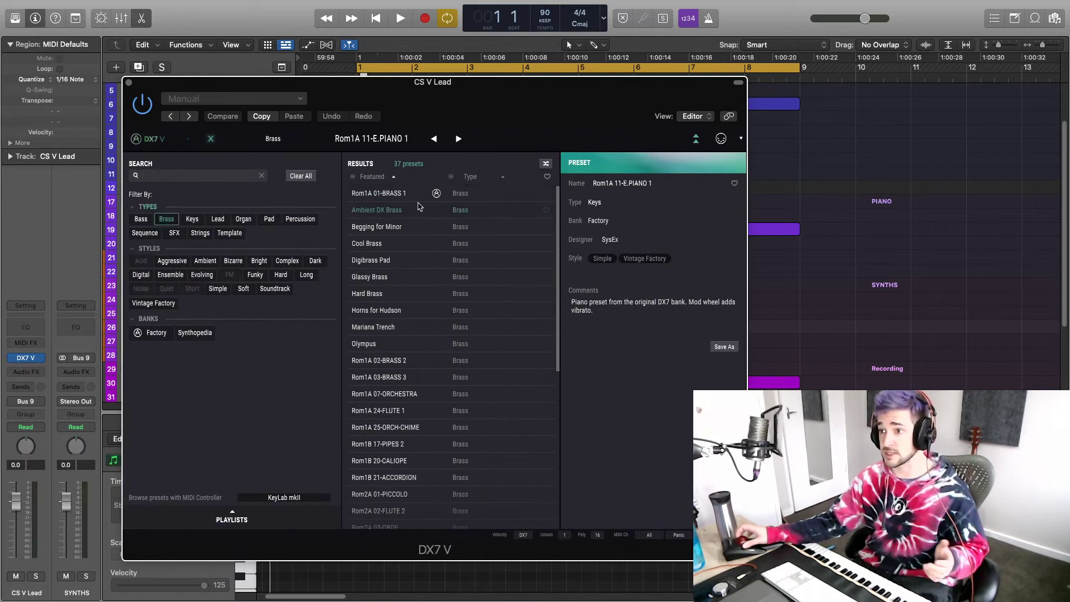
double_click(403, 195)
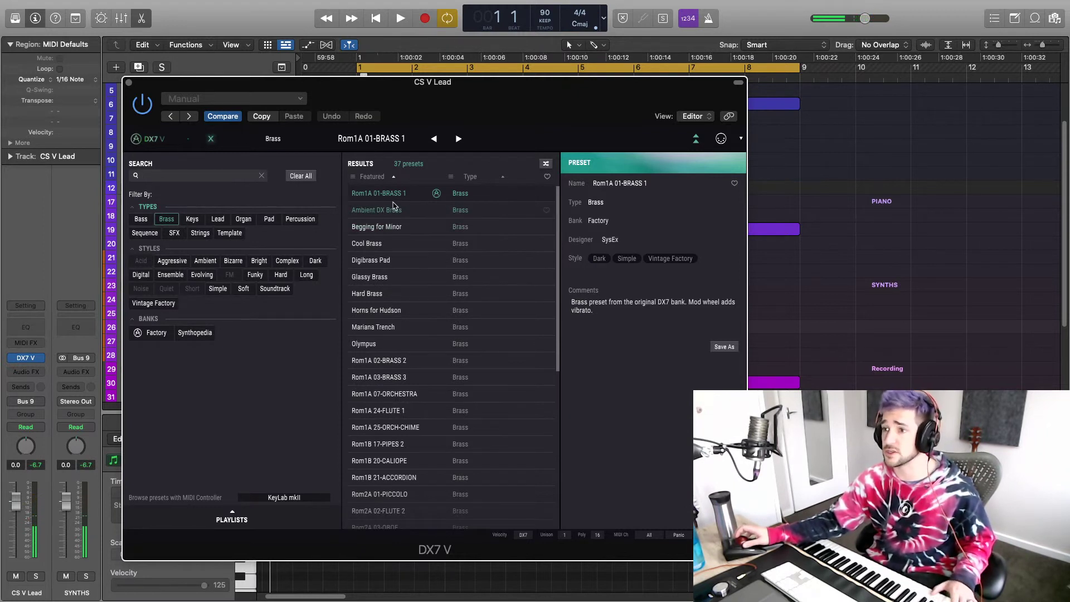
Step: Audition the other brass presets from Ambient DX Brass through Horns for Hudson, settle on Rom1A 01-BRASS 1, and close the instrument
left_click(394, 209)
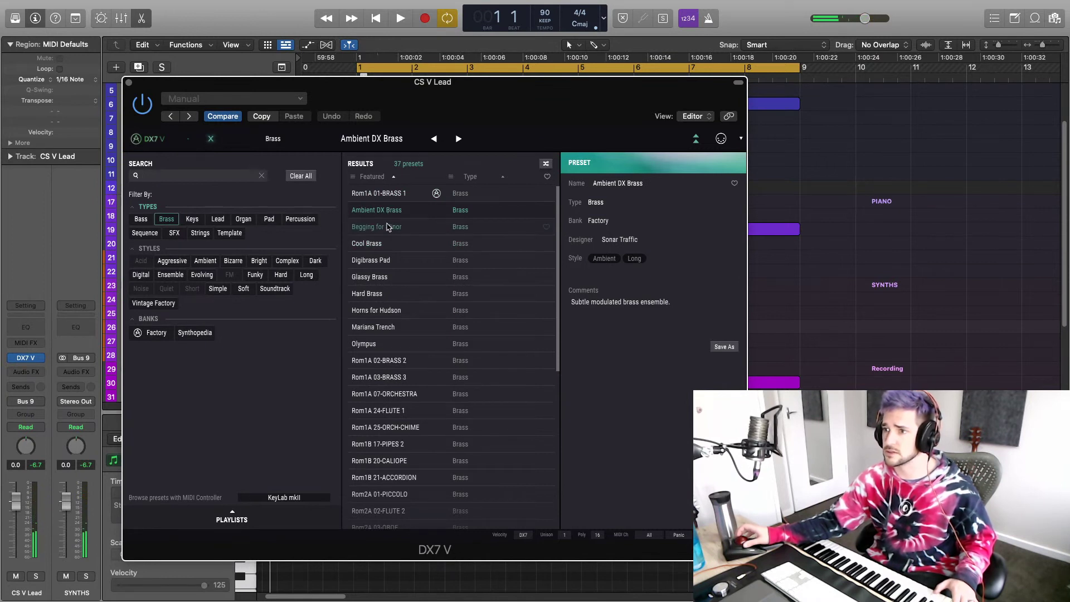
left_click(388, 226)
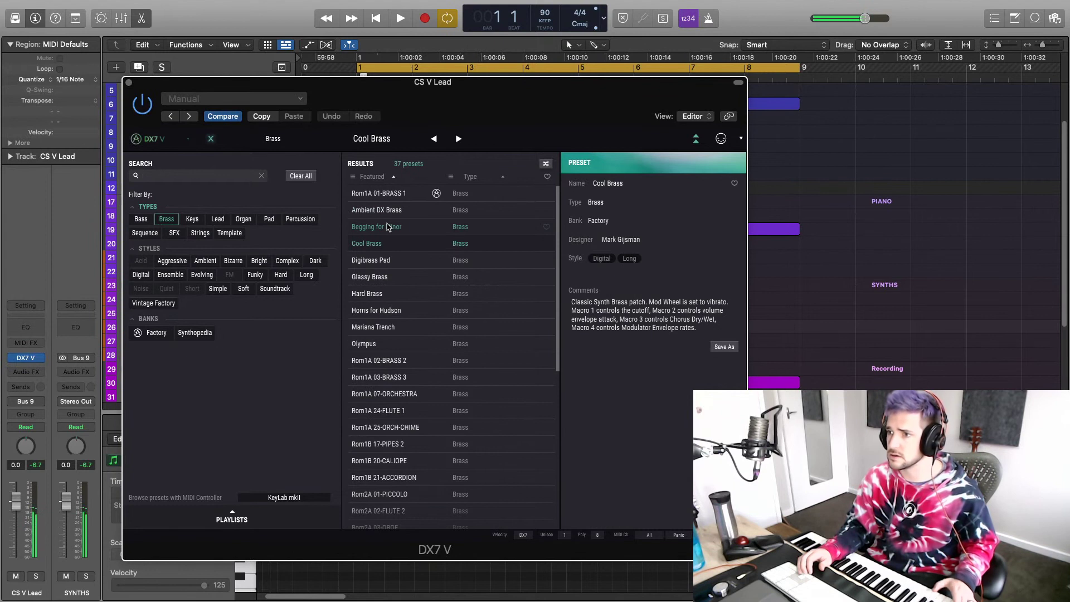
key("Down")
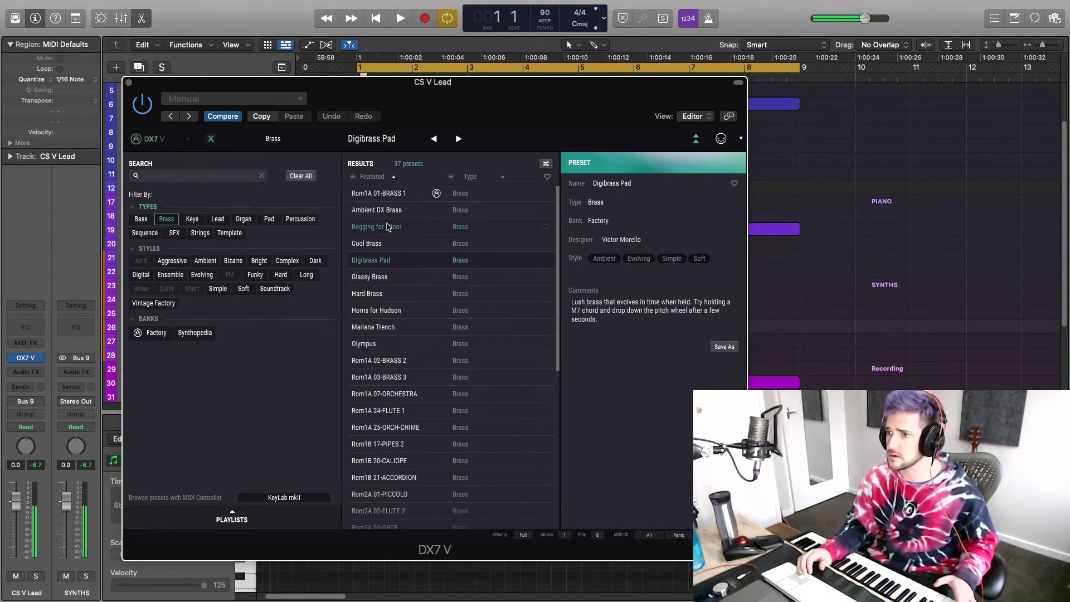
key("Down")
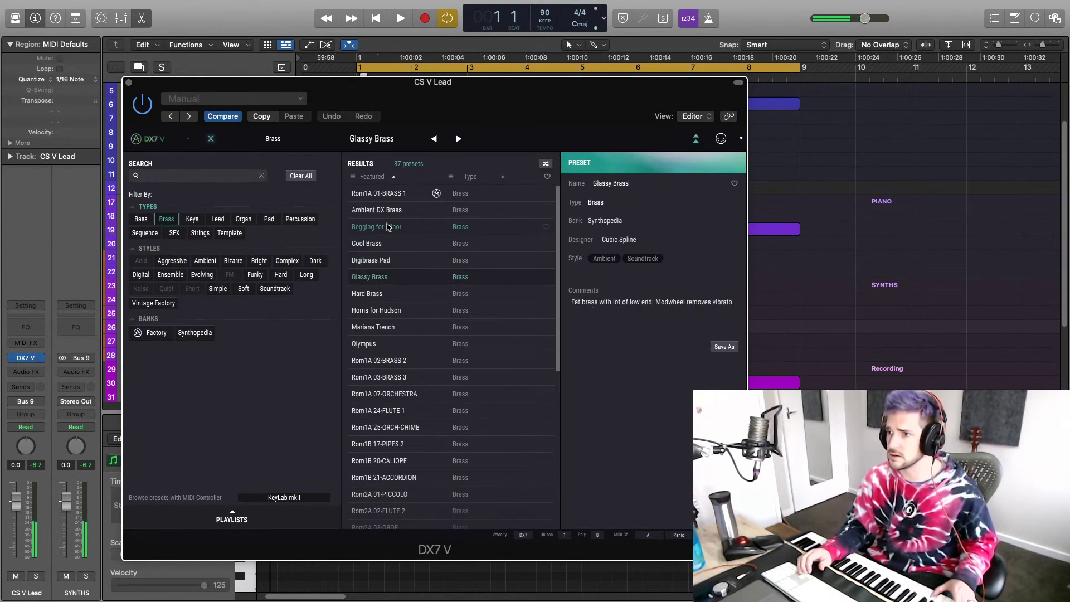
key("Down")
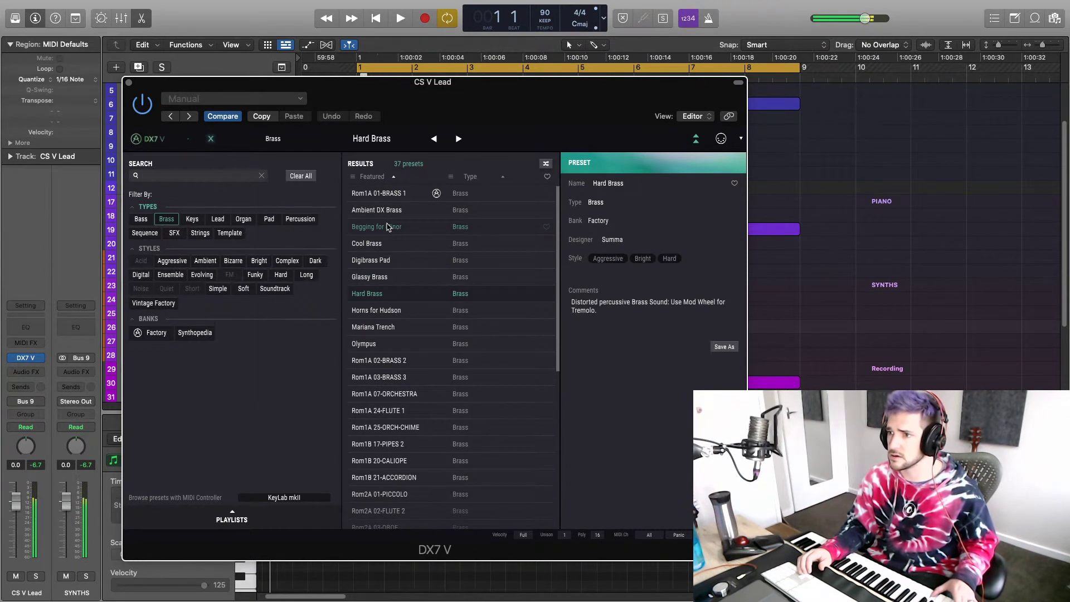
key("Down")
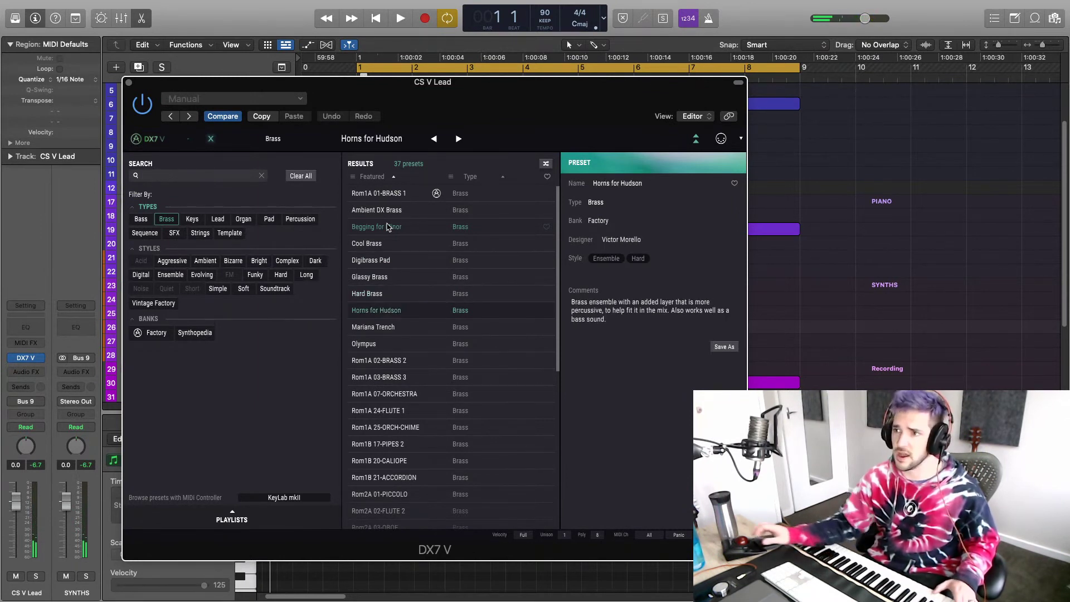
left_click(392, 194)
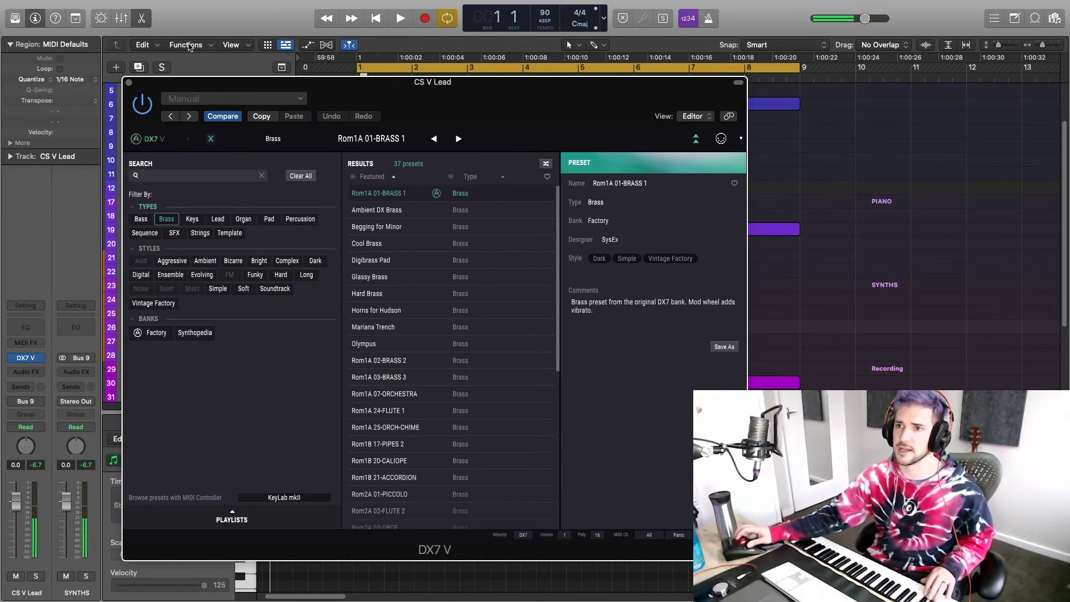
left_click(129, 83)
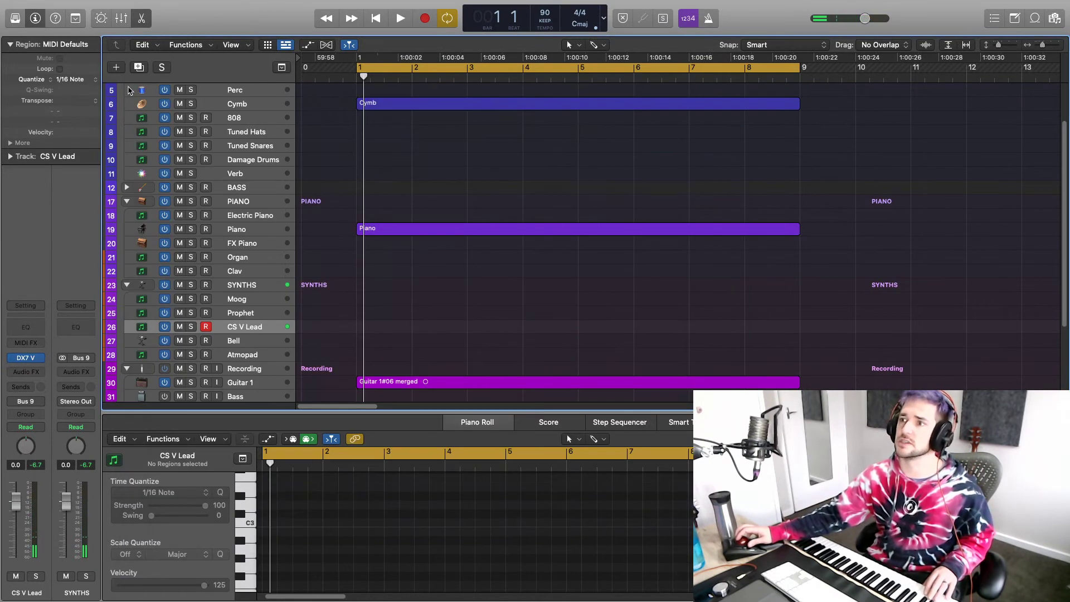
Step: Record a low brass part on the CS V Lead track across the loop, and extend its region to bar 9
key("r")
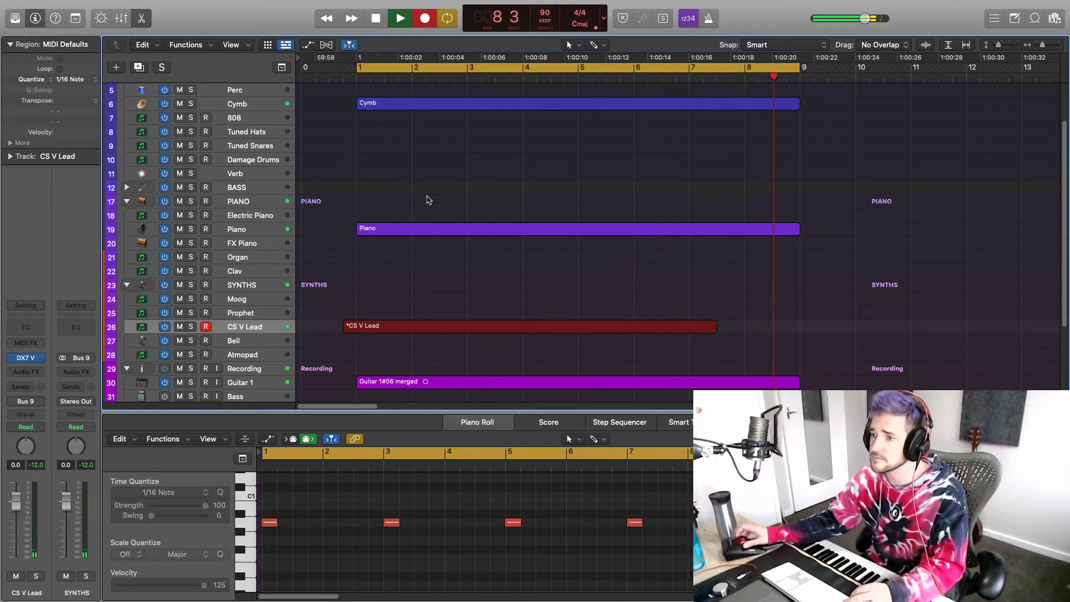
key("space")
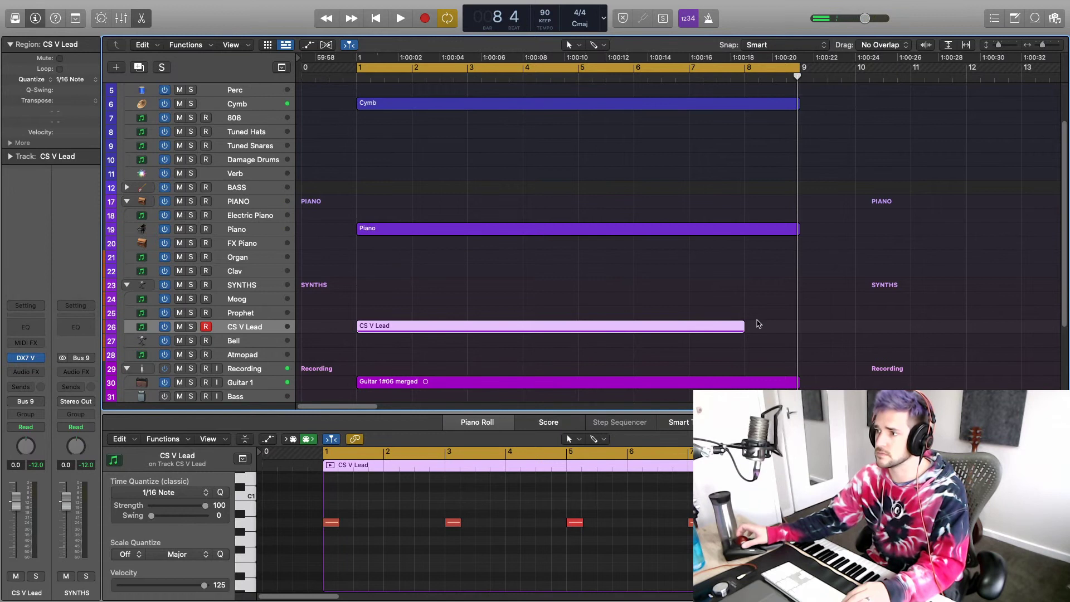
left_click_drag(742, 330, 799, 330)
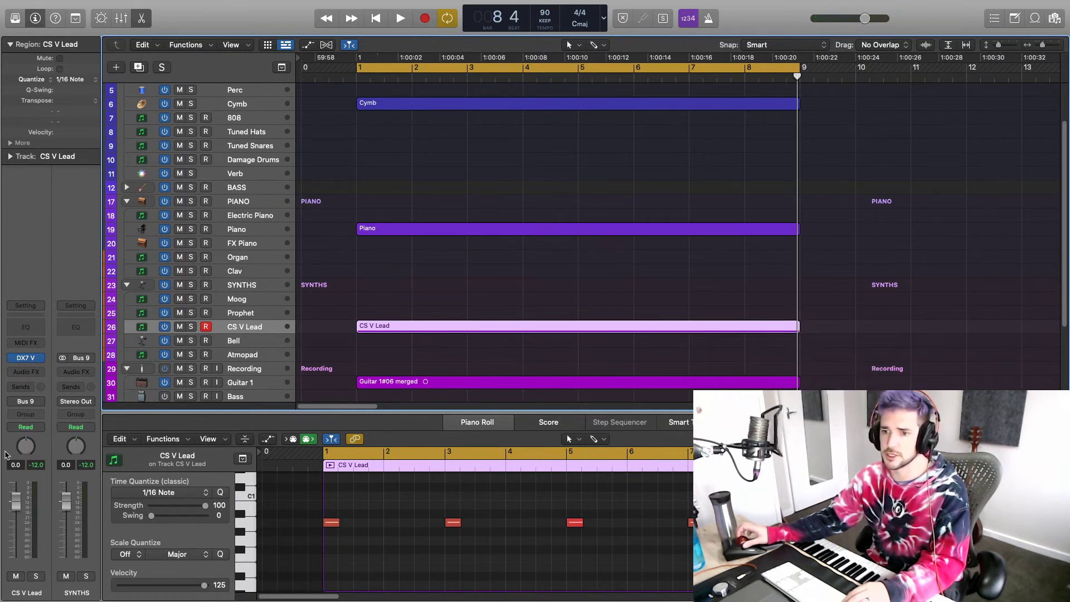
Step: Lower the CS V Lead track's volume to -13.8 dB while checking its balance against the loop
left_click_drag(19, 504, 18, 542)
key("space")
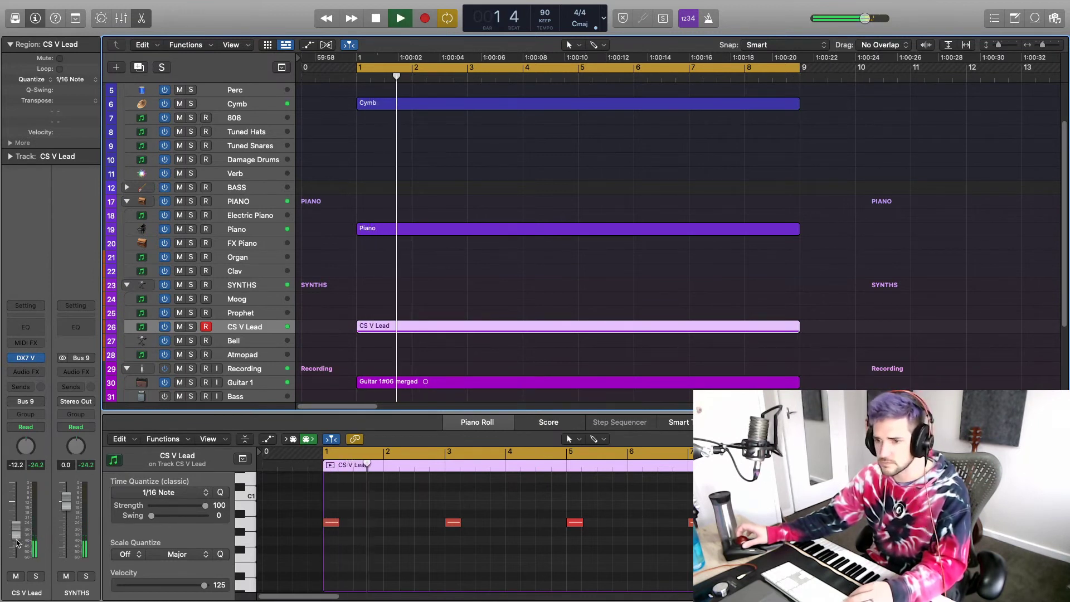
left_click_drag(19, 542, 17, 549)
key("space")
key("space")
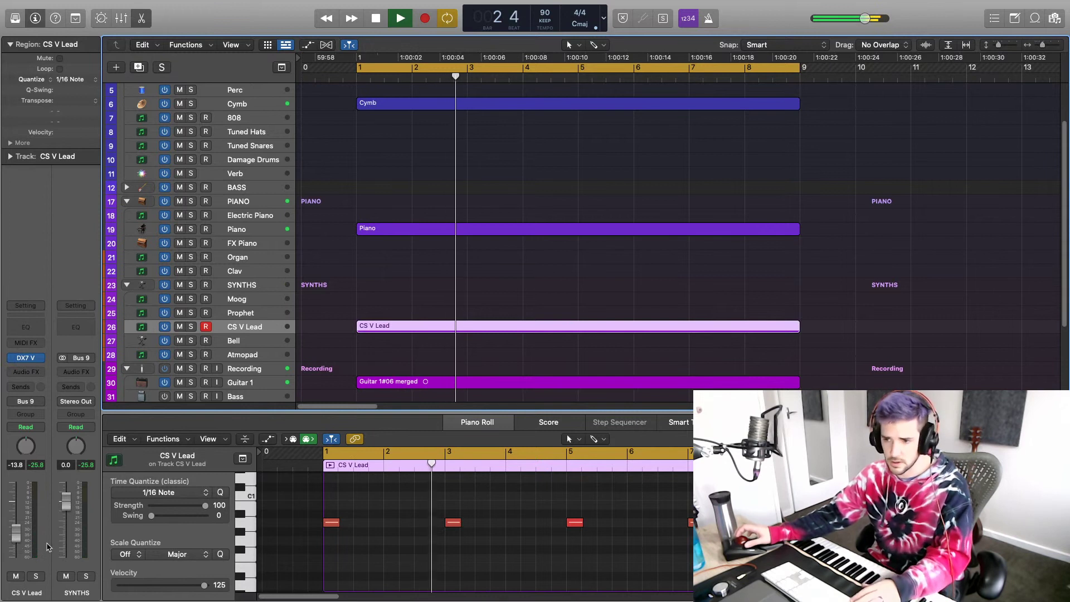
key("space")
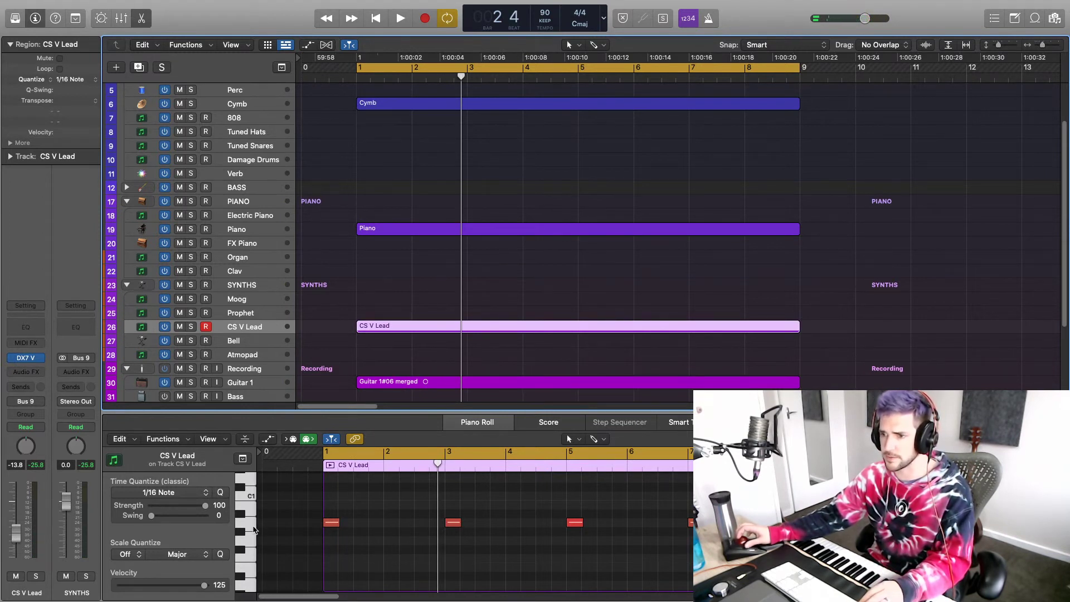
Step: Try copying the four recorded notes to a lower pitch one bar later, listen to them, and delete the copies
left_click(254, 527)
left_click_drag(327, 524, 393, 572)
key("space")
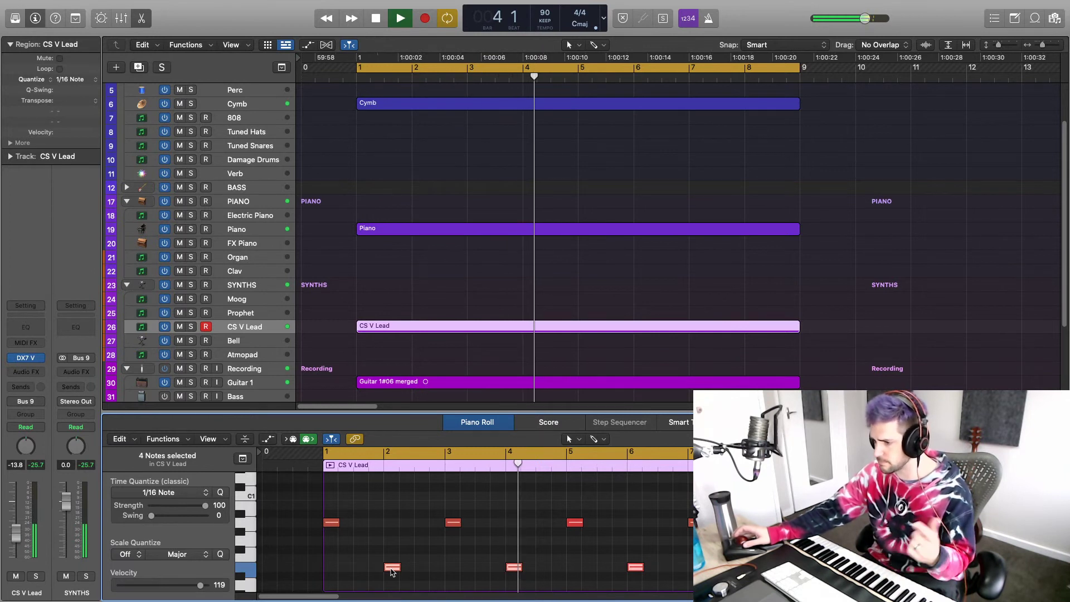
key("space")
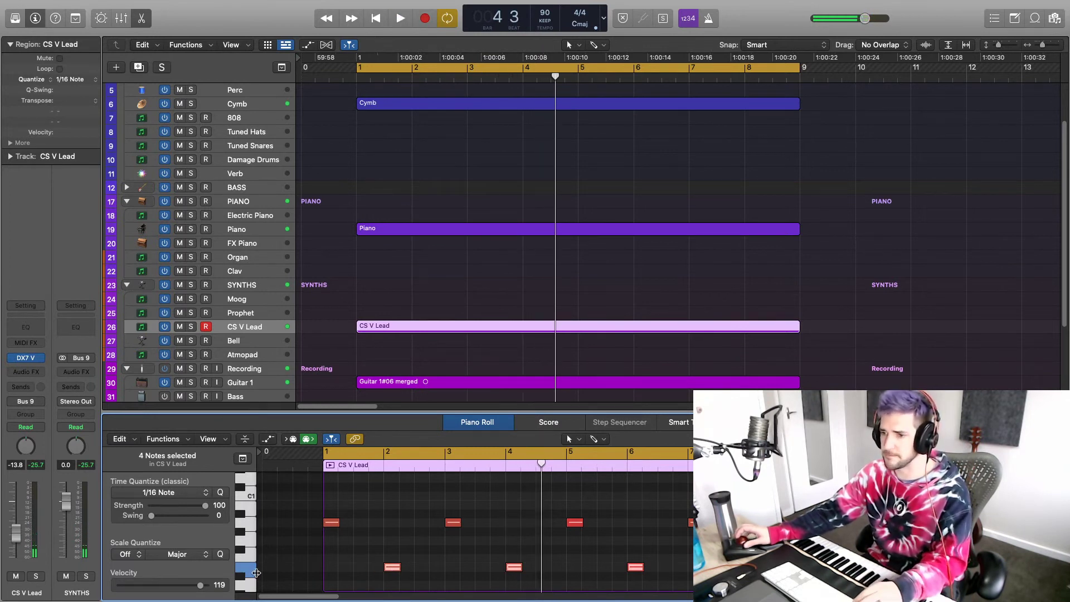
key("Delete")
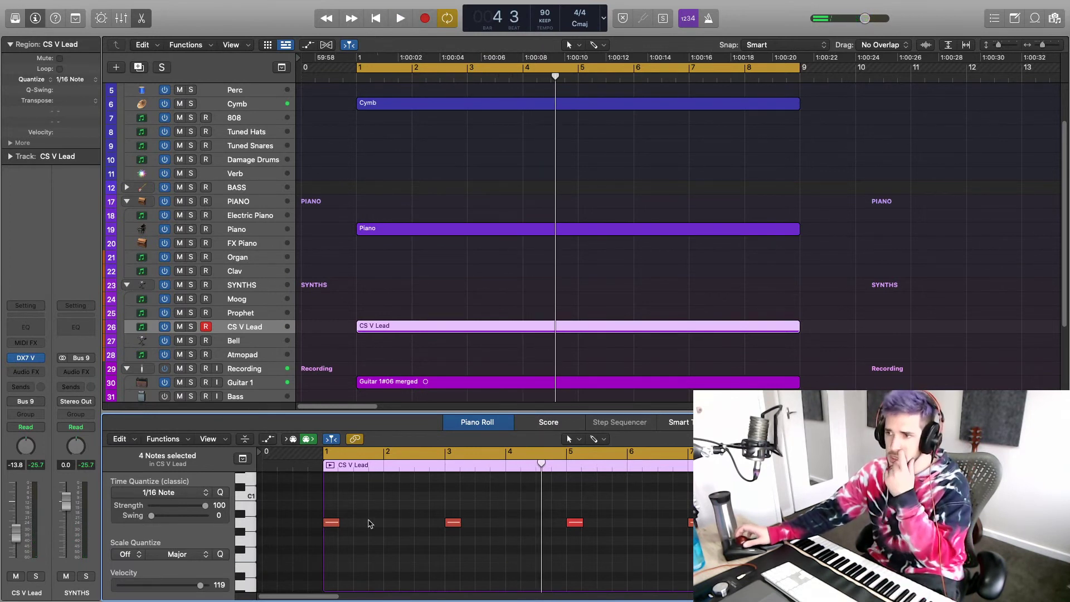
Step: Play the loop to check the recorded brass part with the drums, piano and guitar
key("space")
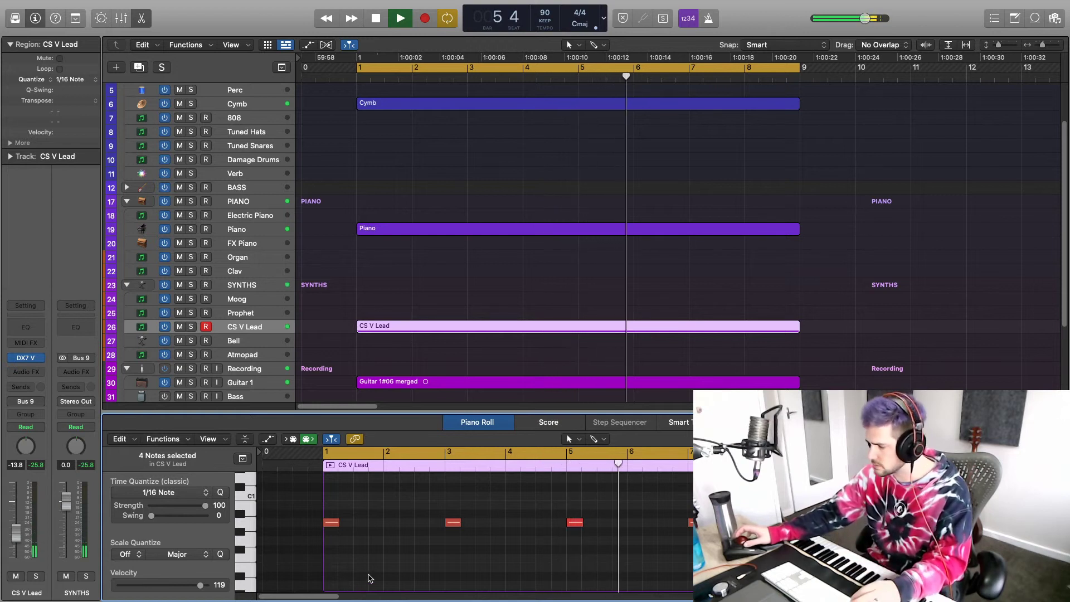
scroll(368, 579, "down", 2)
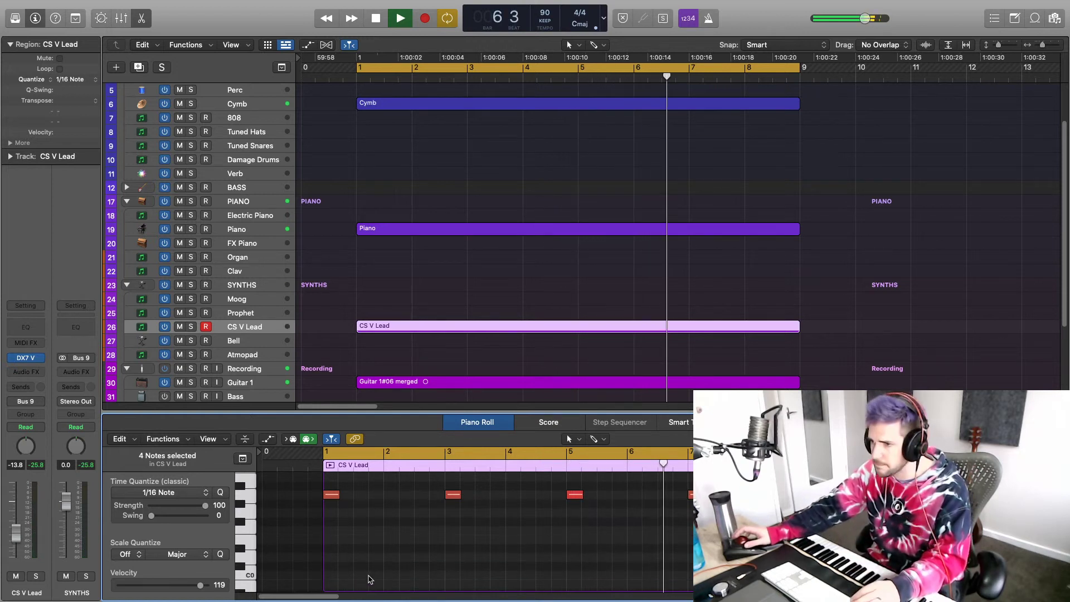
scroll(365, 310, "up", 2)
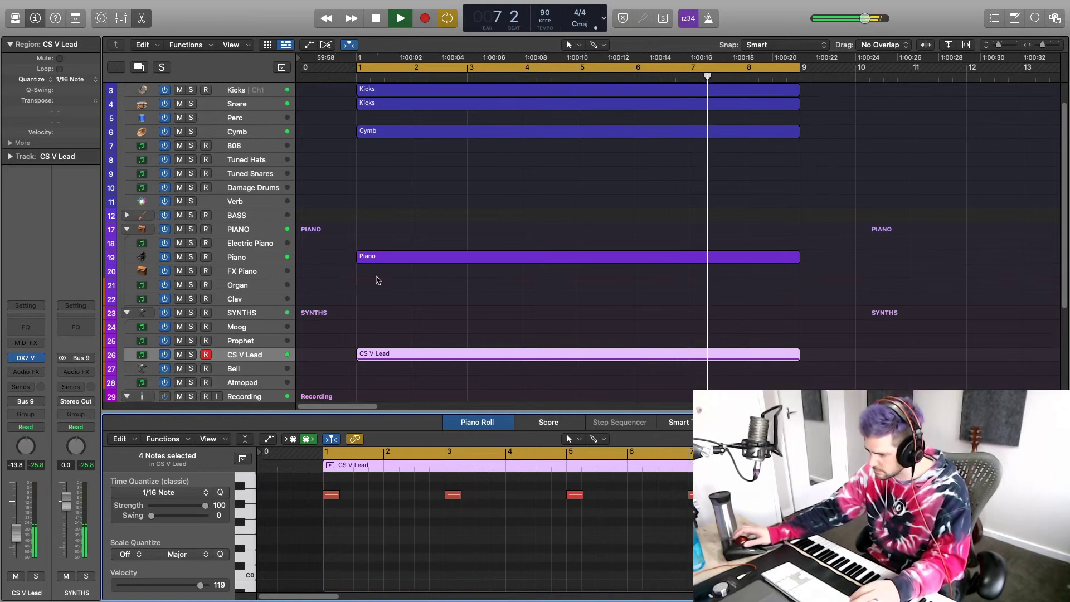
key("space")
Step: Rename the CS V Lead track as Bass
scroll(471, 264, "down", 2)
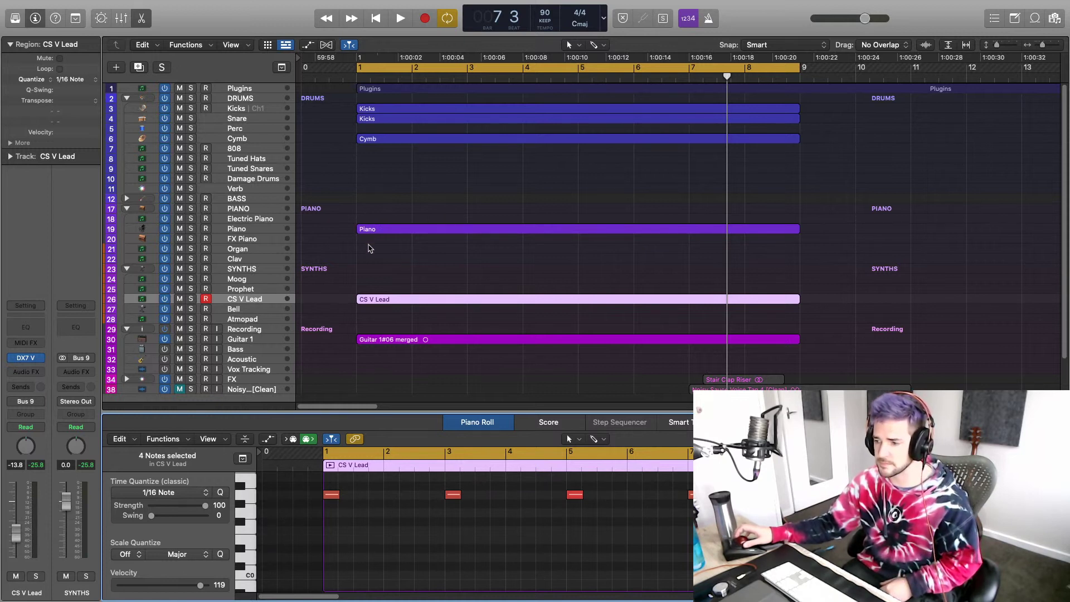
scroll(368, 248, "down", 3)
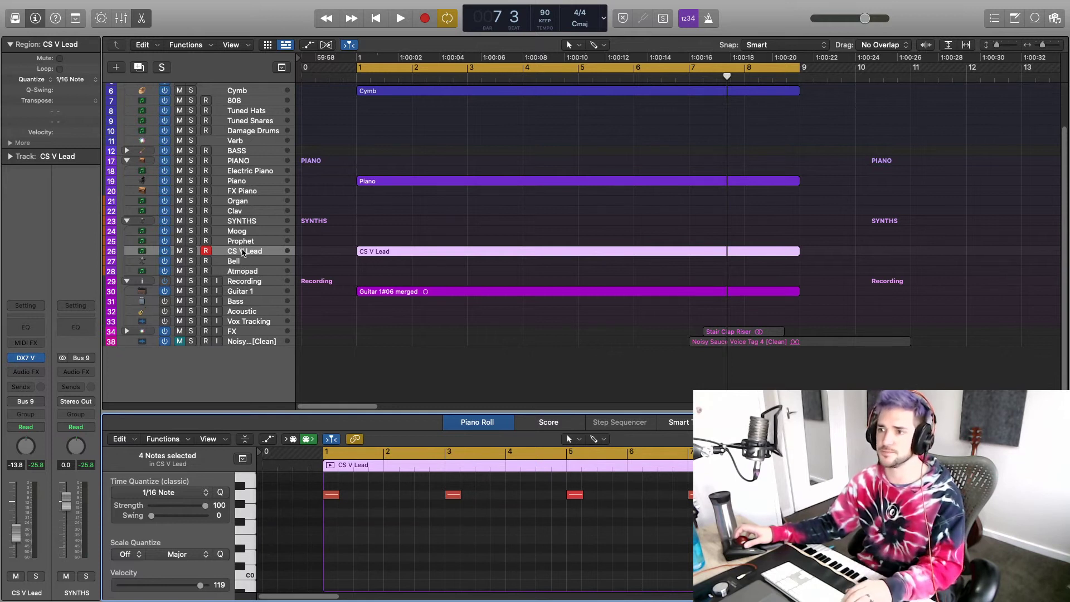
double_click(243, 252)
type("Ba")
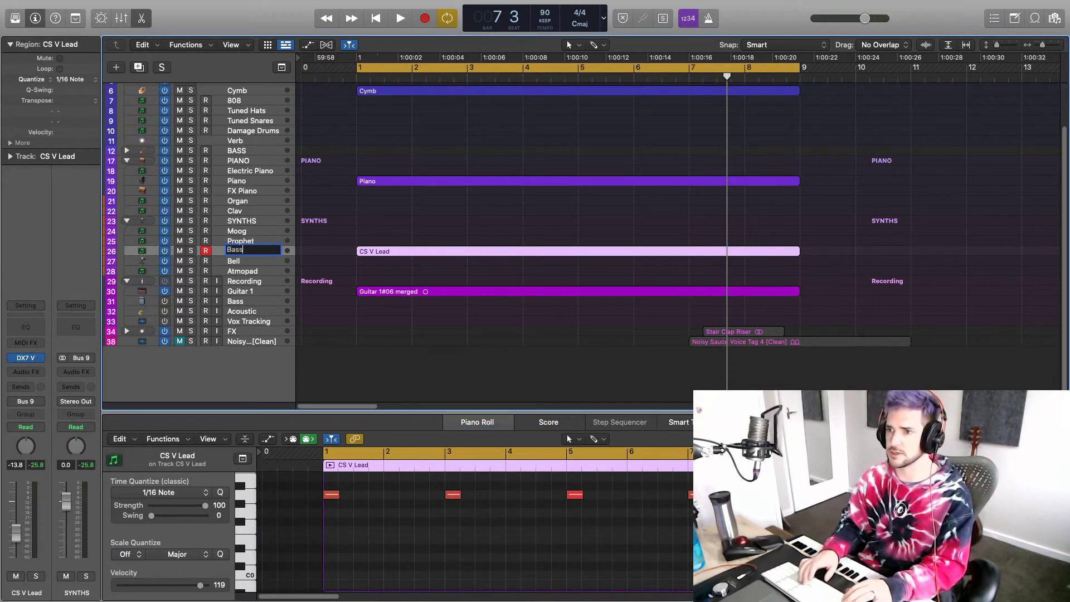
type("ss")
key("Return")
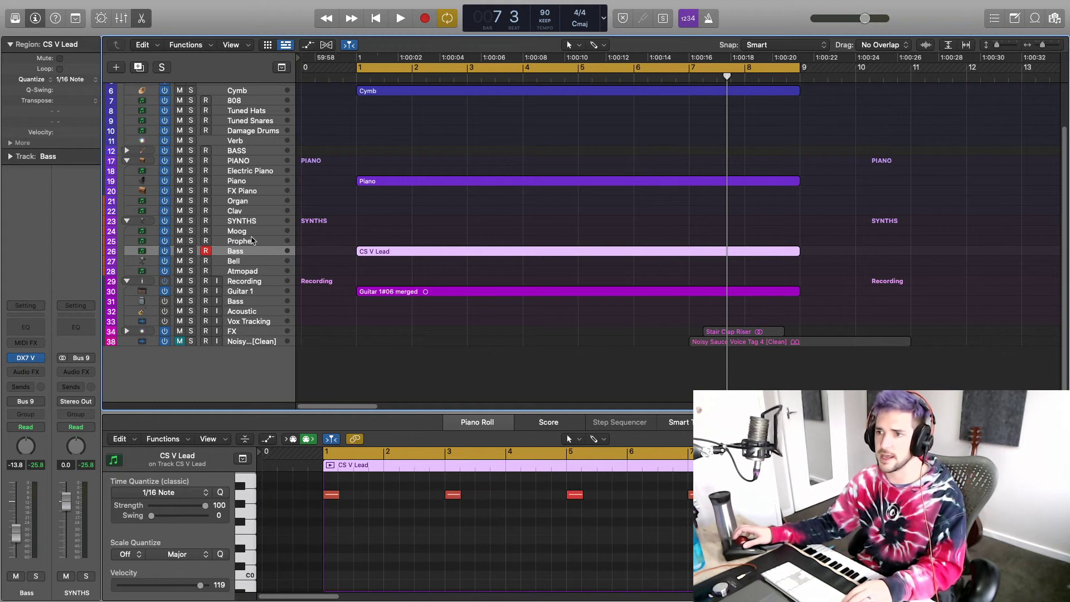
Step: Rename the Prophet track as Strings
double_click(252, 241)
type("Str")
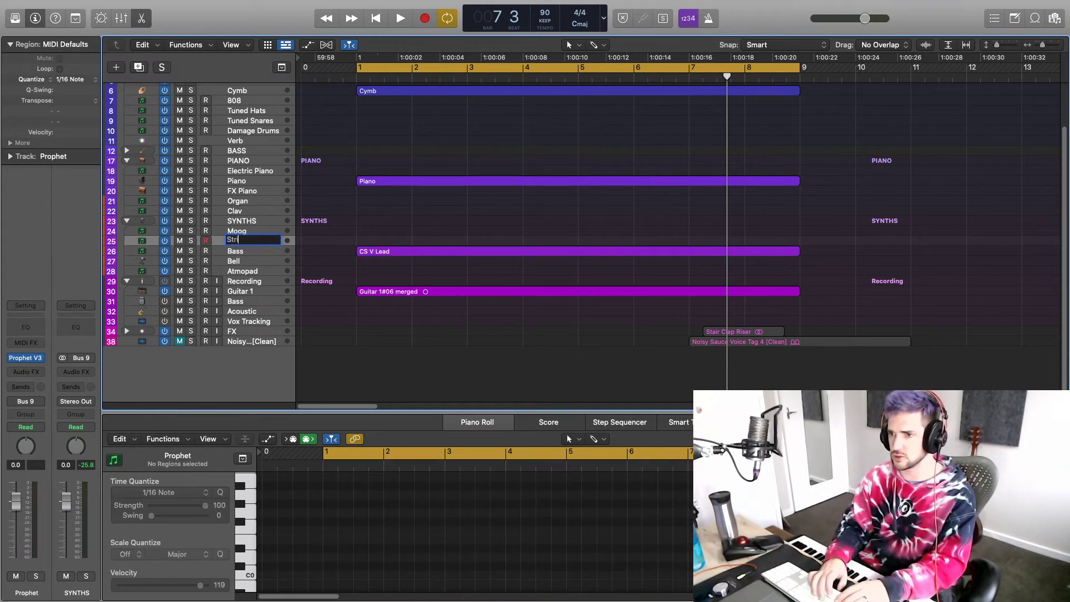
type("ings")
key("Return")
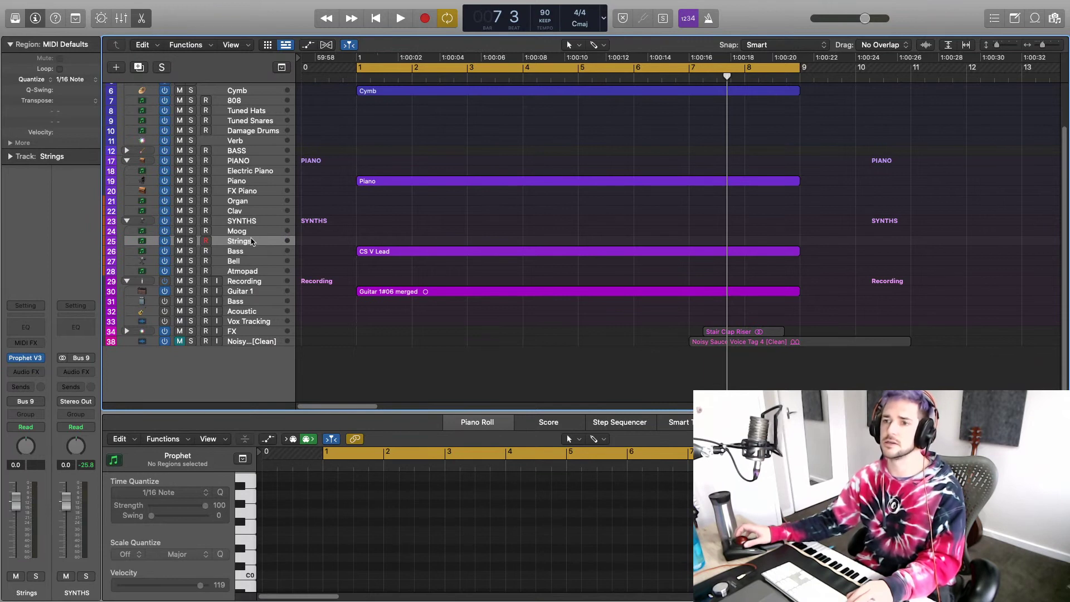
Step: Replace the Strings track's Prophet V3 instrument with the stereo Arturia CMI V and reposition its window over the arrangement
left_click(42, 360)
mouse_move(42, 361)
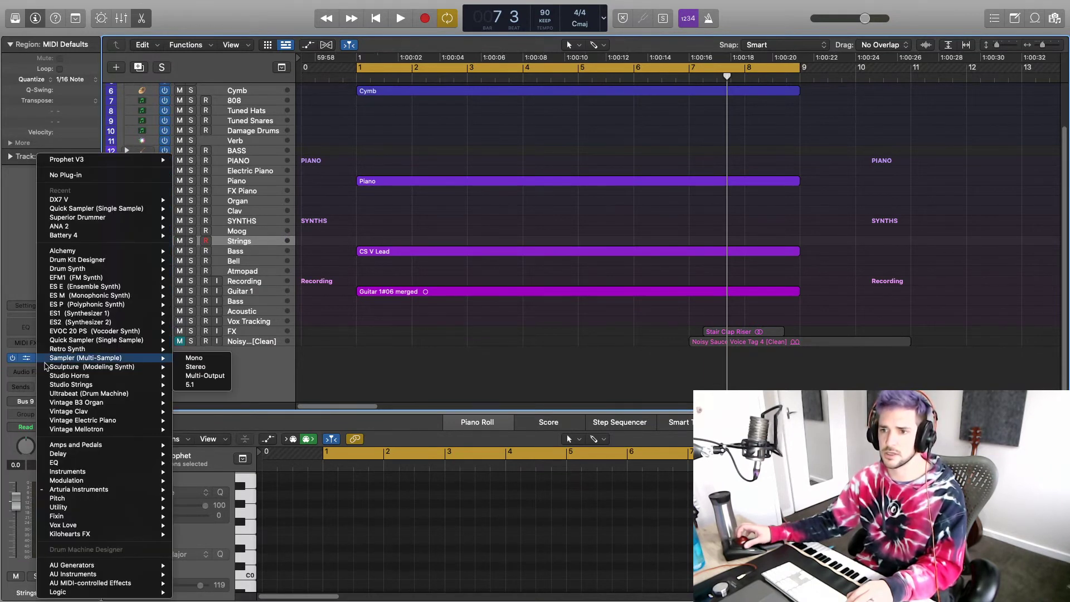
mouse_move(88, 396)
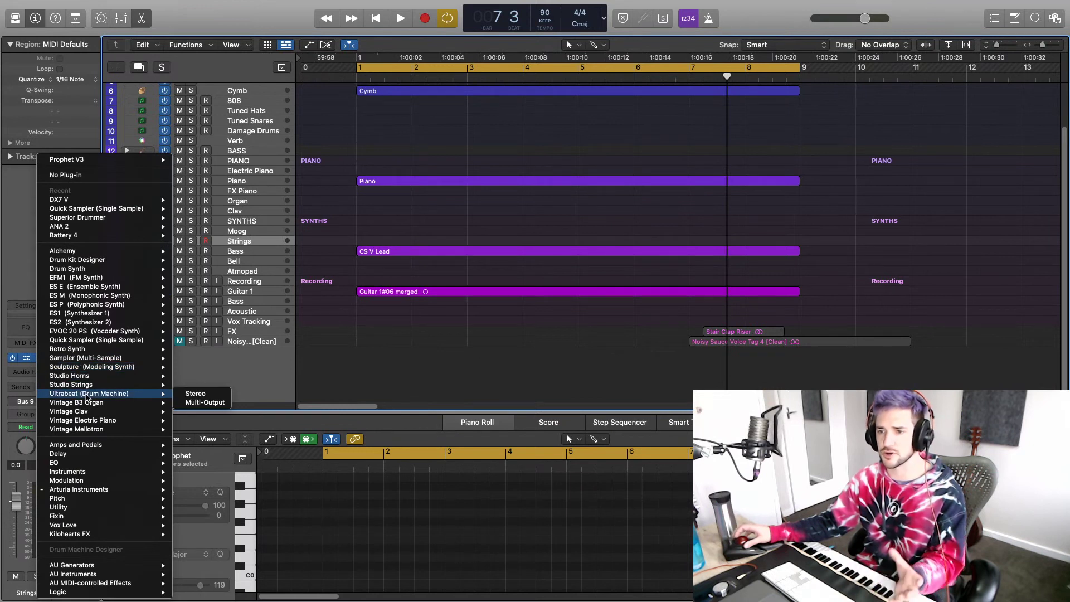
mouse_move(70, 475)
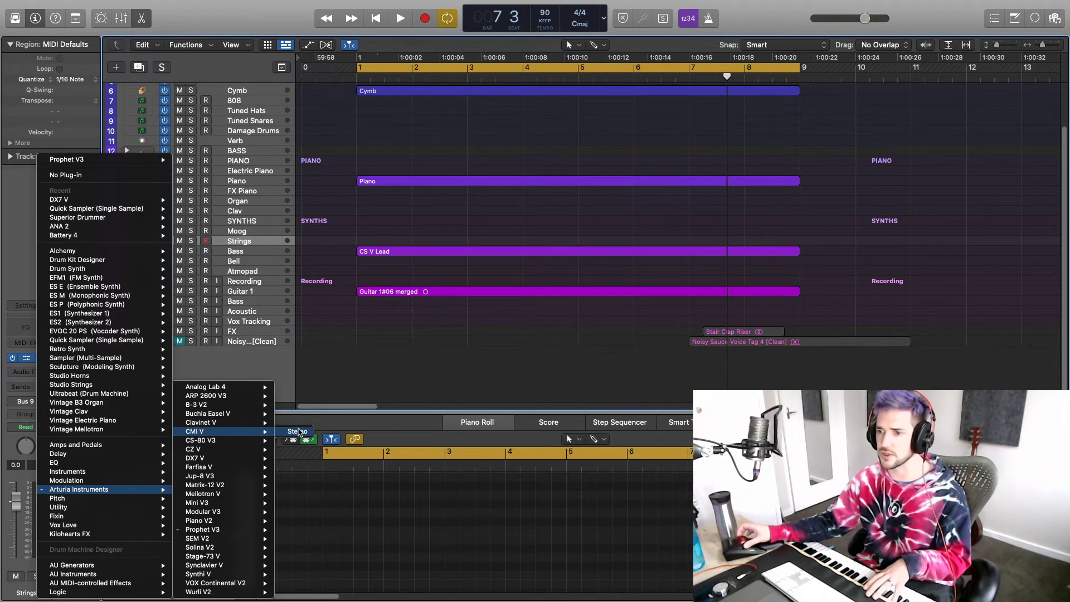
left_click(298, 431)
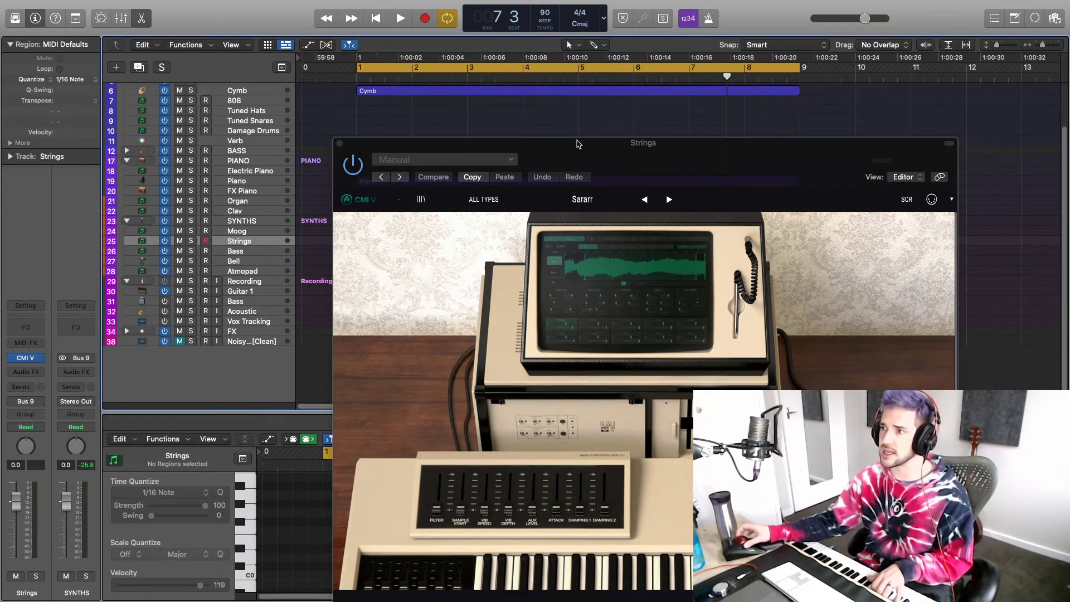
left_click_drag(577, 144, 395, 85)
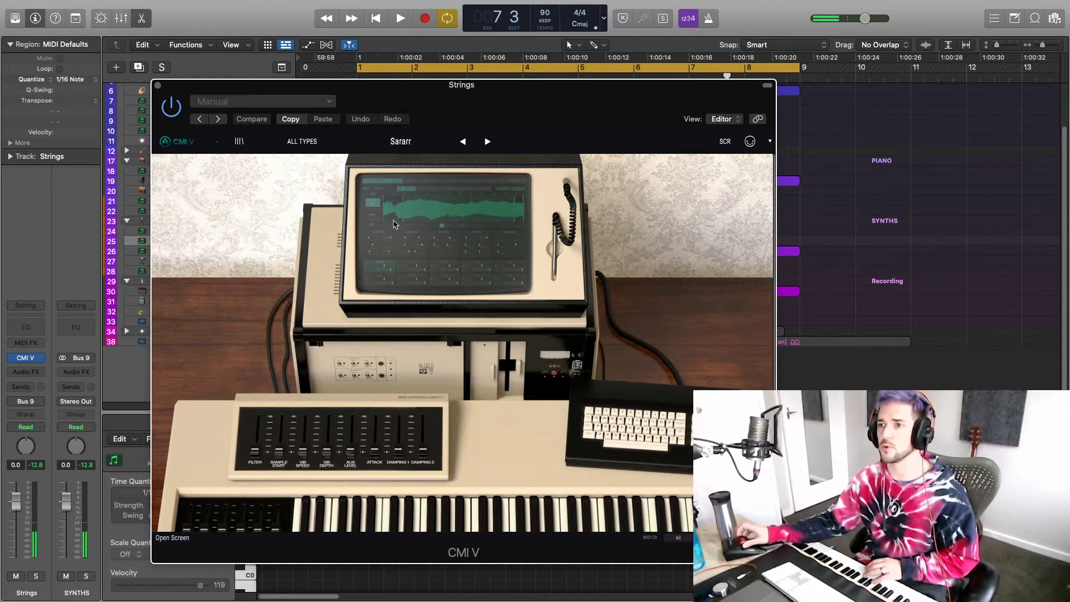
Step: Filter the CMI V presets by the Strings type and audition Stringthex, Organise, Open Up and Scary Story
left_click(311, 146)
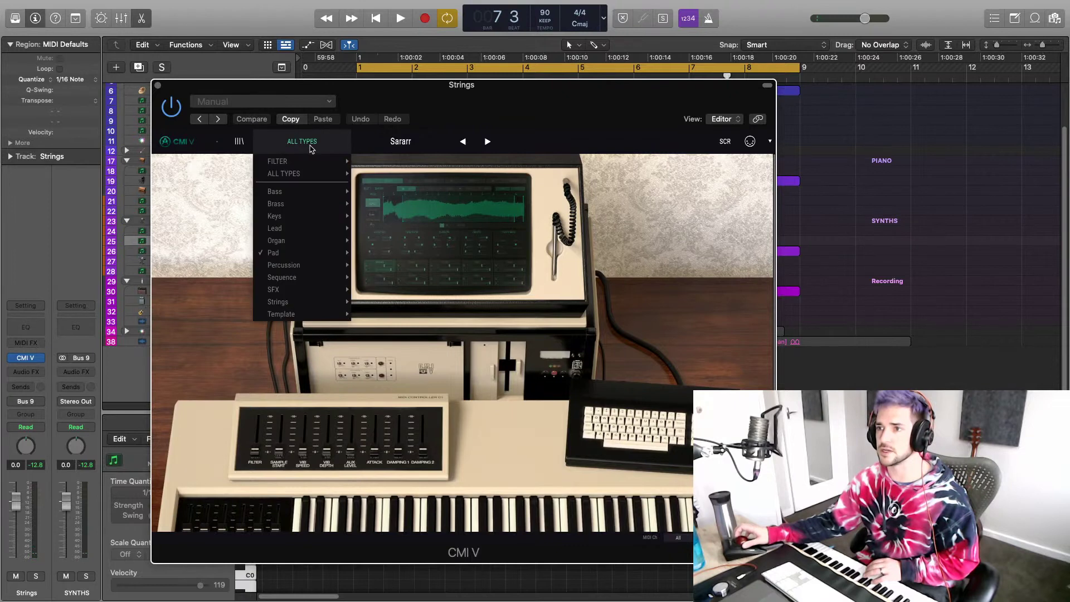
left_click(240, 143)
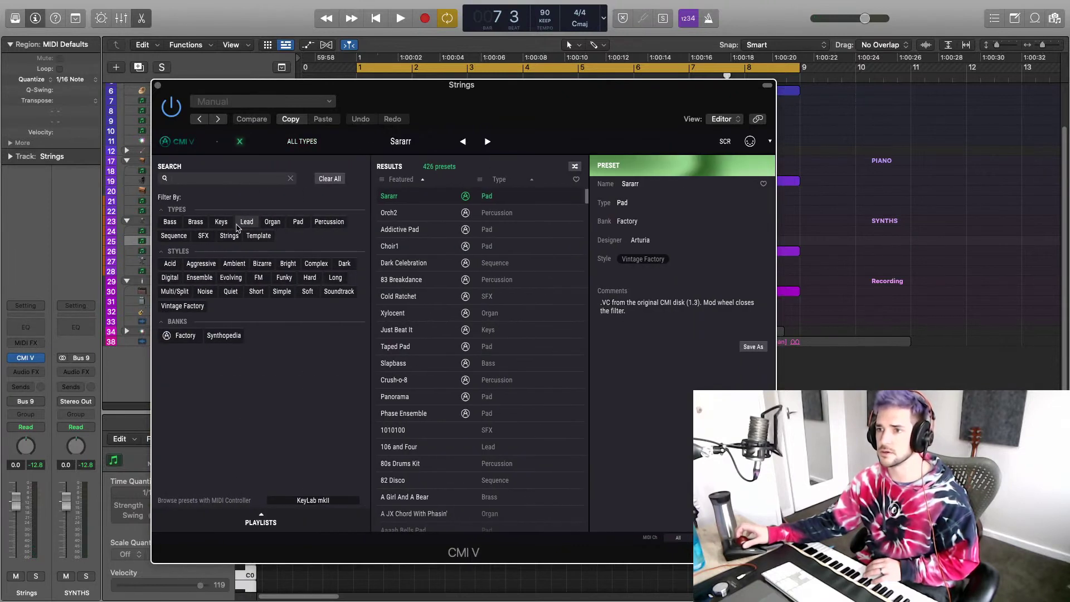
left_click(229, 236)
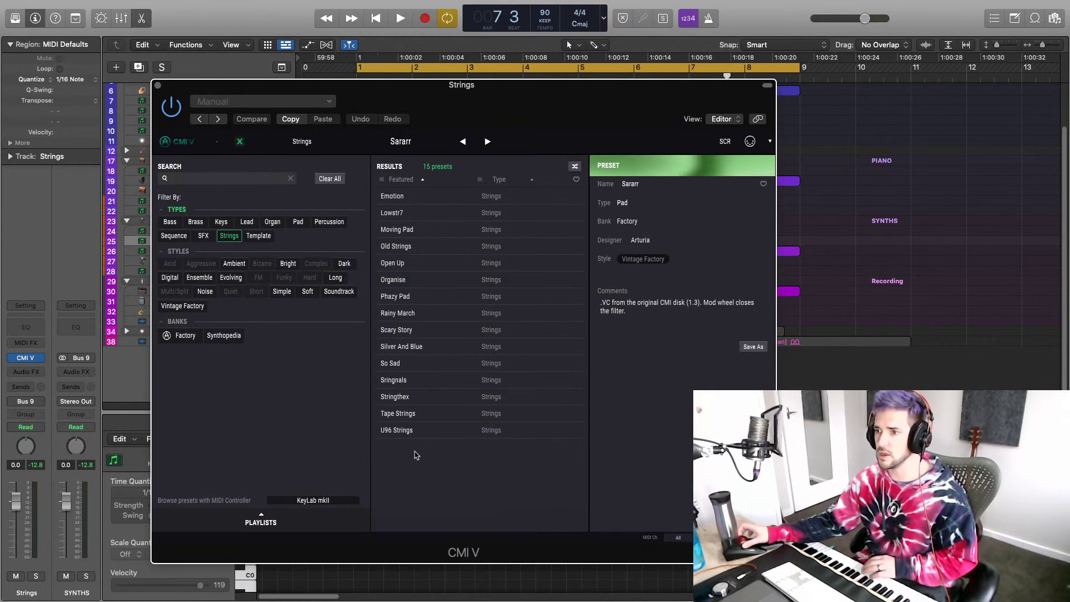
left_click(406, 404)
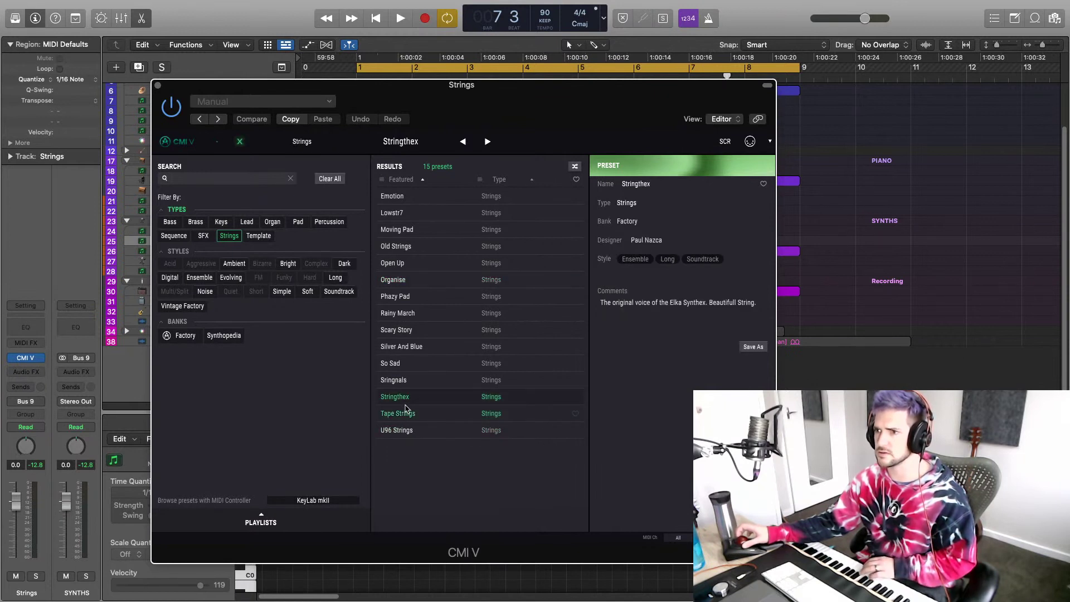
double_click(408, 279)
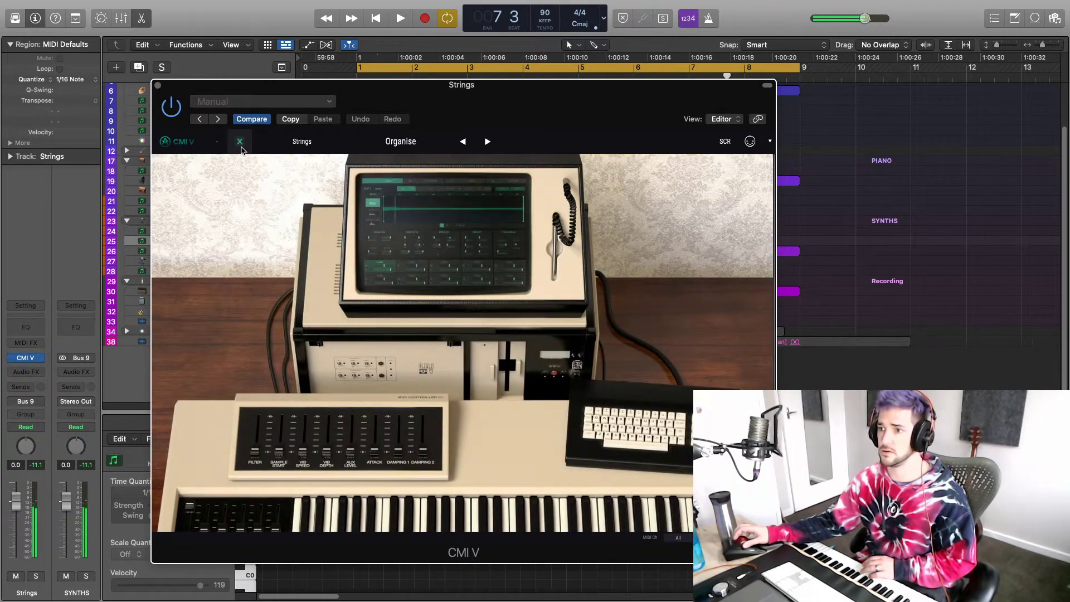
left_click(240, 143)
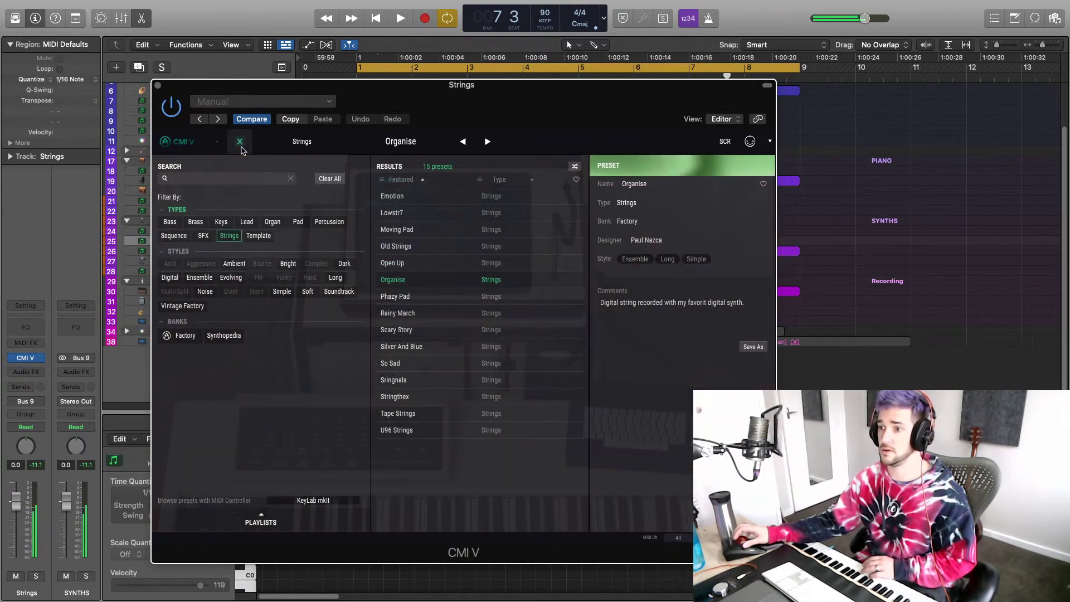
left_click(412, 264)
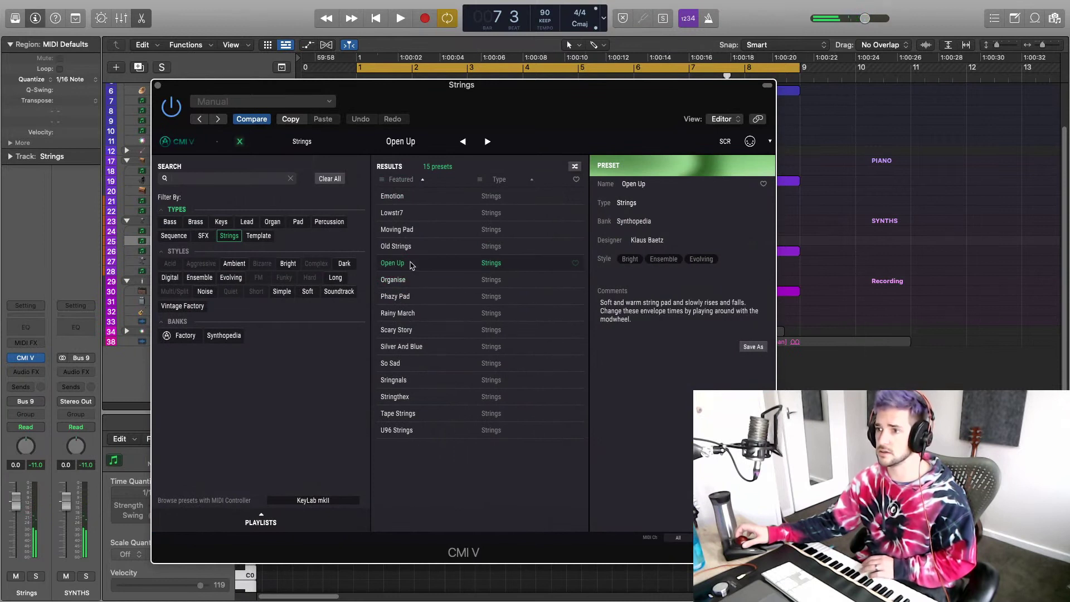
left_click(426, 334)
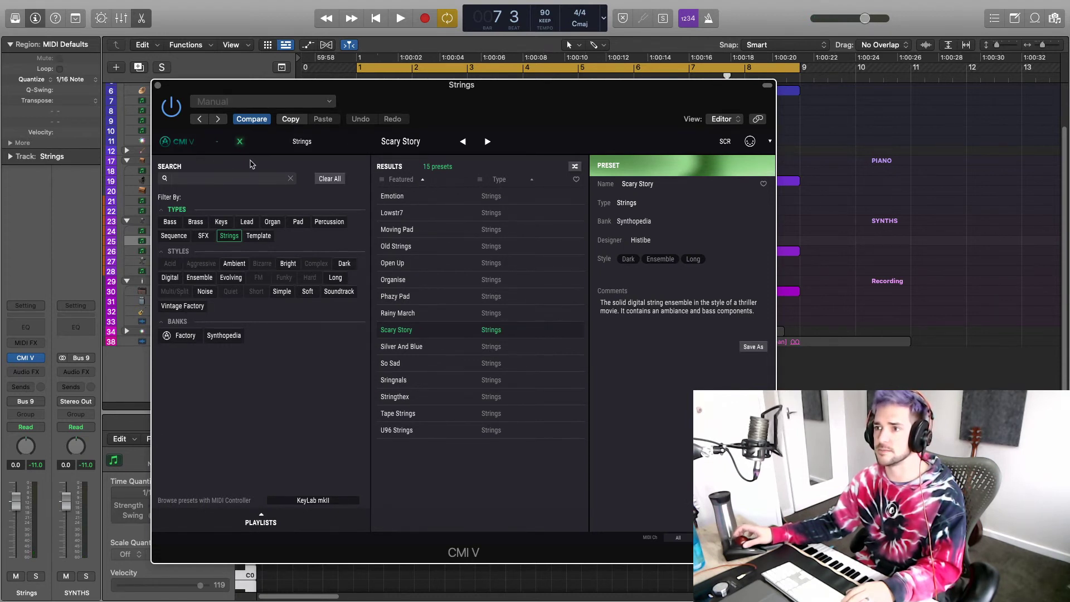
Step: Remove the Strings filter, audition the Orch2 preset against Sararr, and load Sararr before closing the preset browser
left_click(229, 236)
scroll(436, 251, "up", 3)
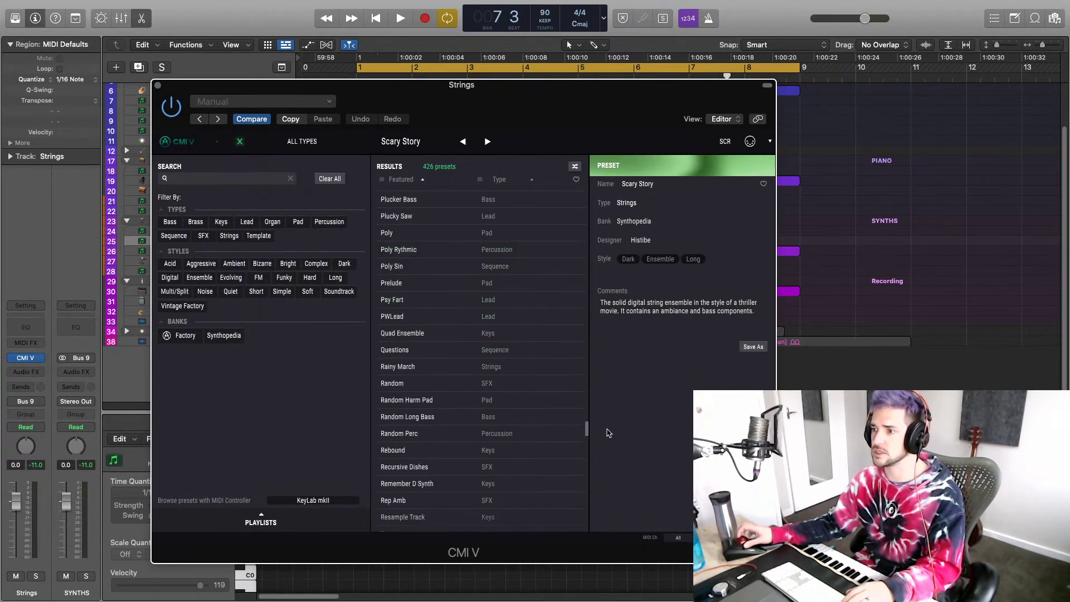
left_click_drag(588, 431, 590, 95)
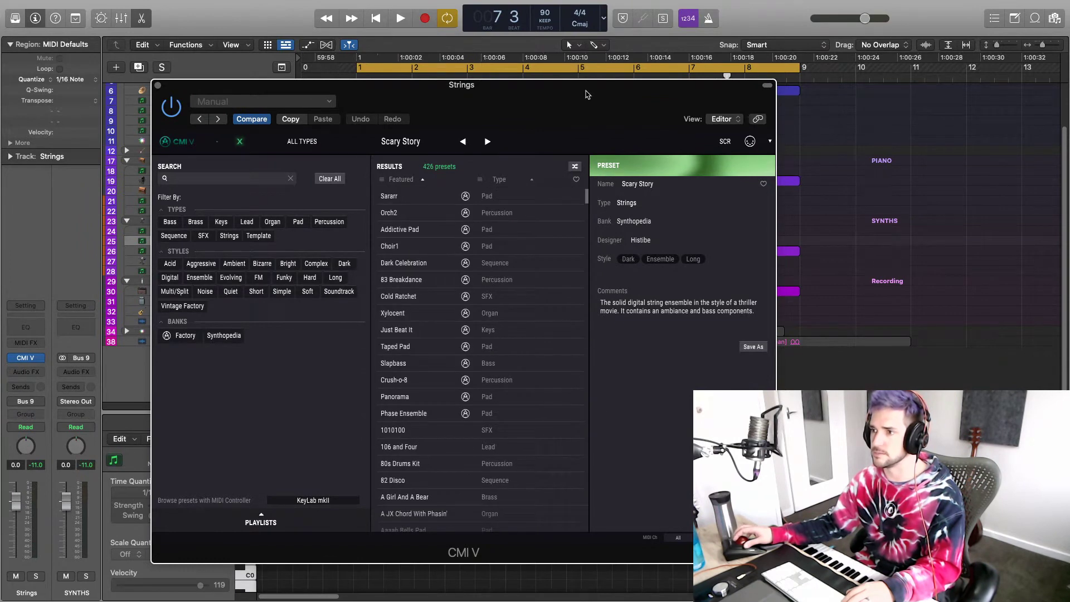
left_click(399, 201)
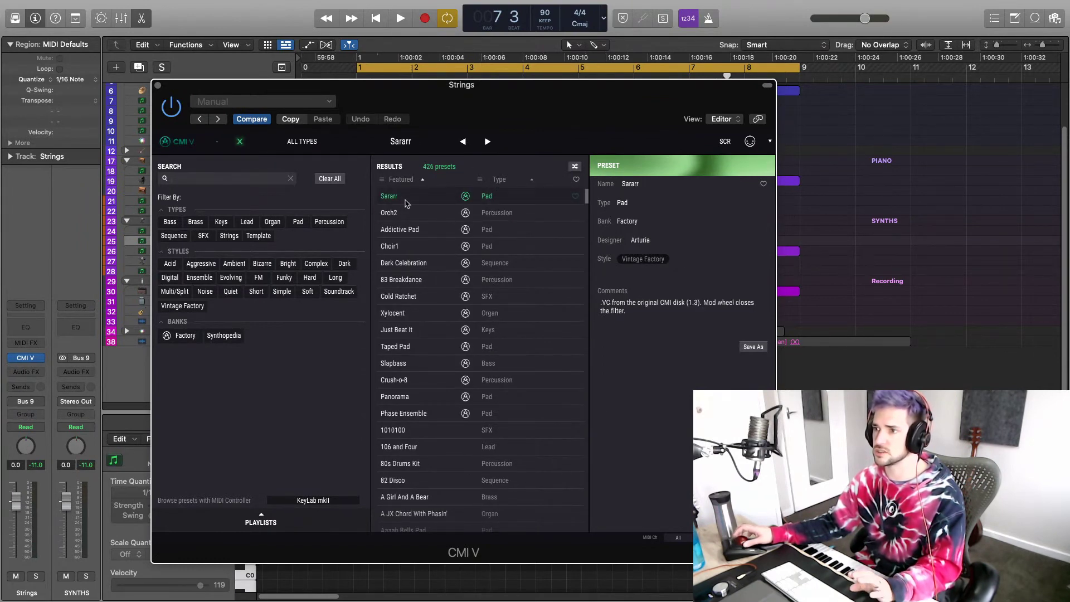
left_click(437, 217)
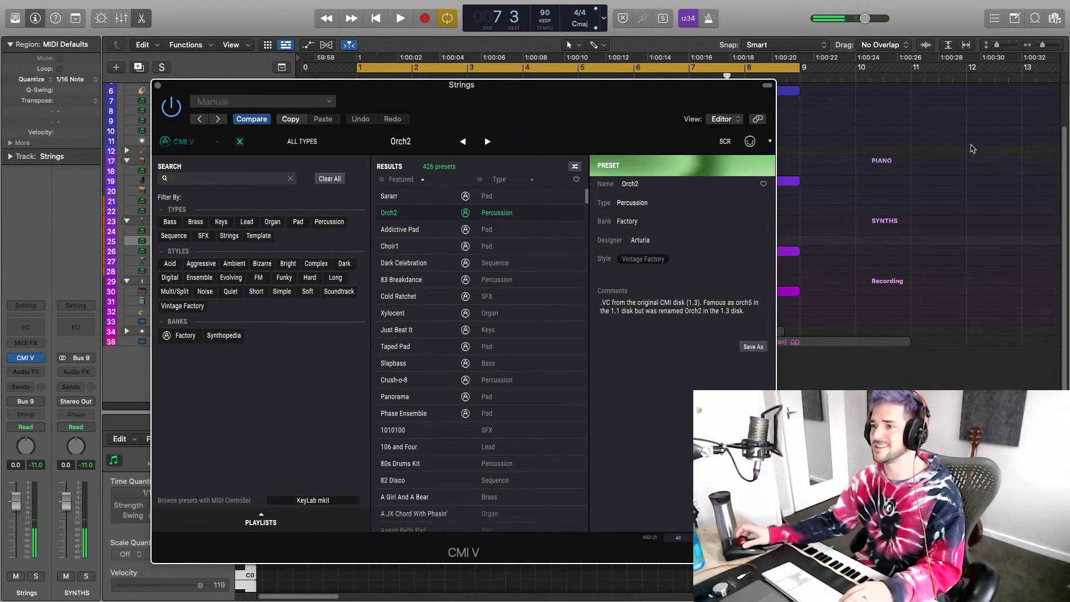
left_click(426, 199)
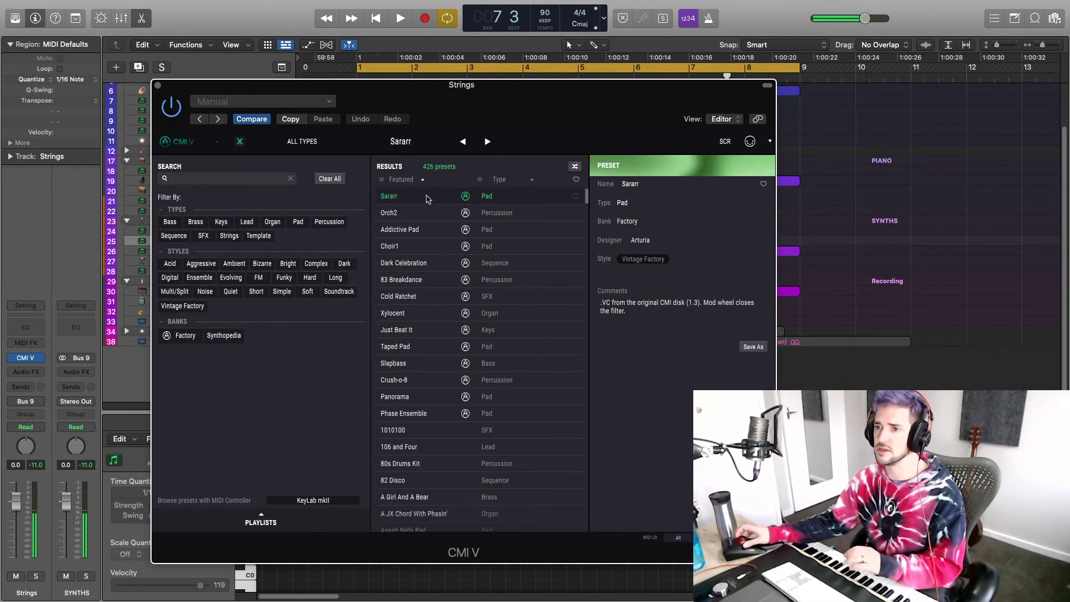
left_click(241, 142)
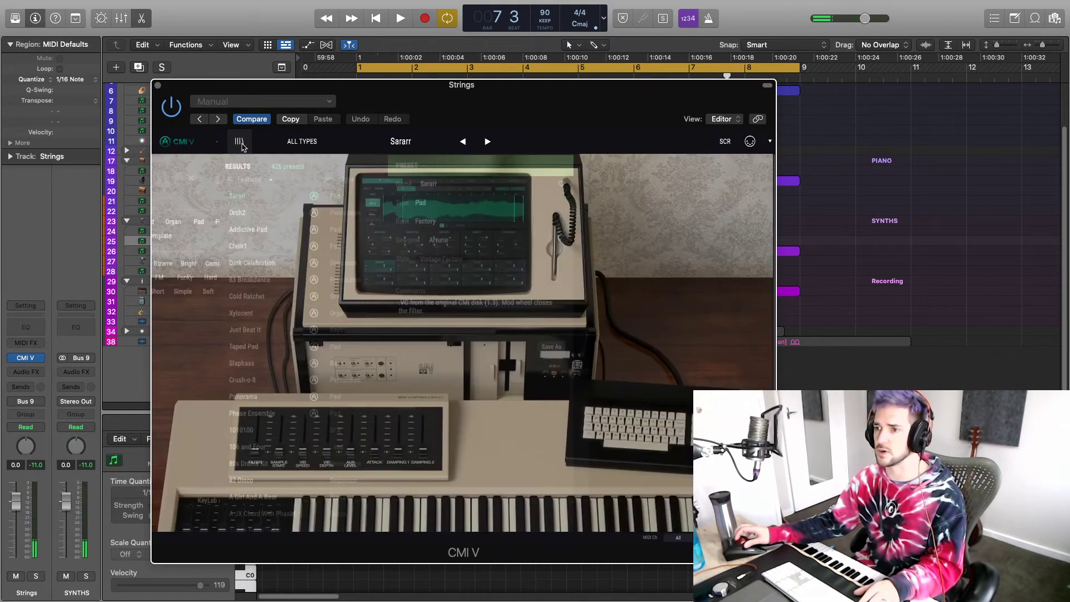
Step: Open the sample browser for slot 1 in CMI V, sort it by bank and look for the HISTRING samples
left_click(457, 249)
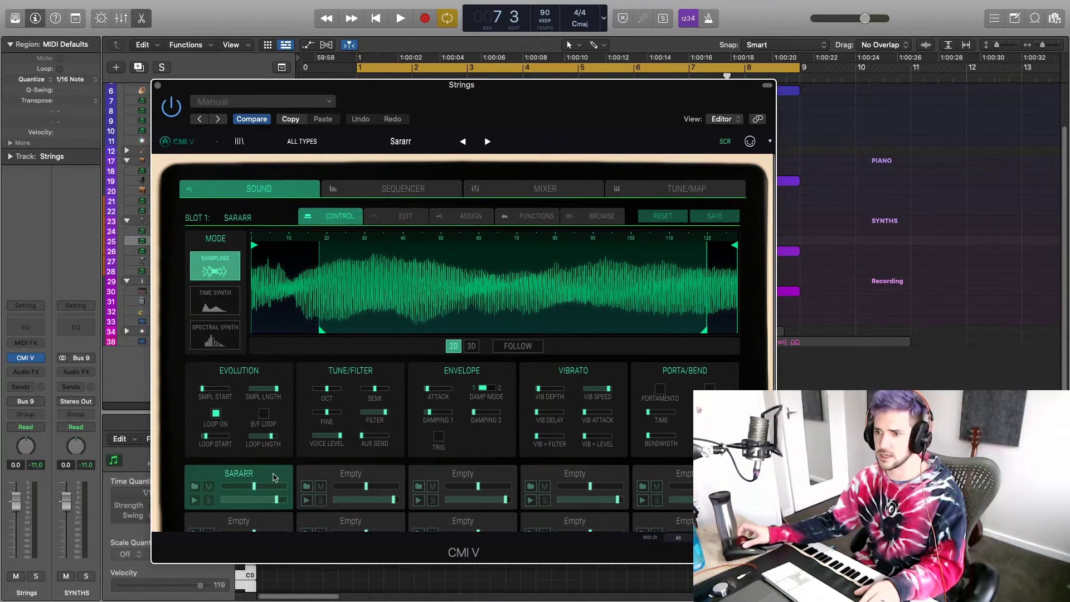
scroll(302, 465, "down", 2)
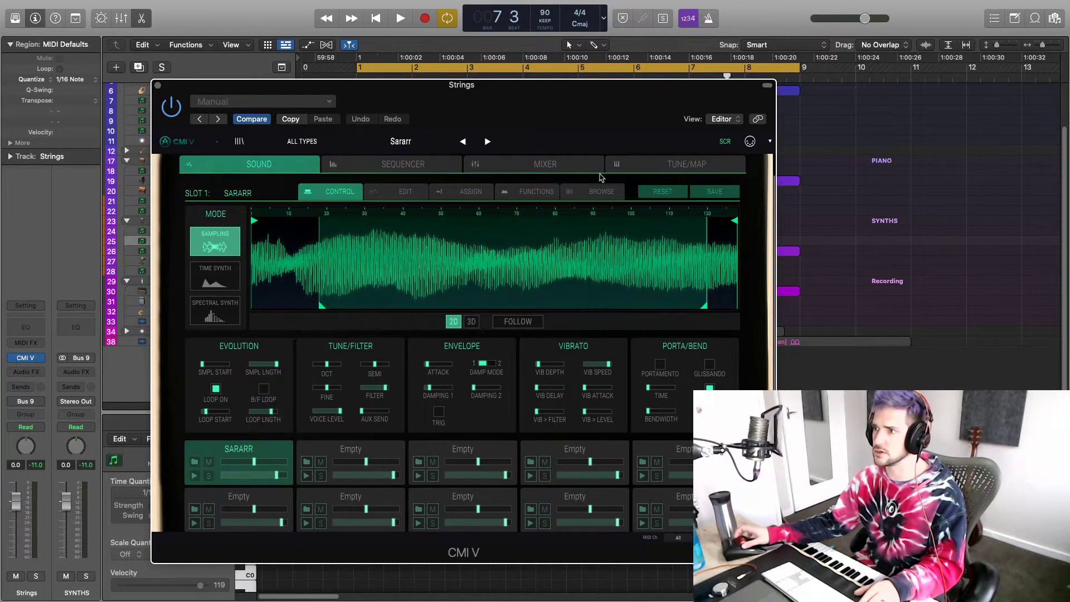
left_click(601, 192)
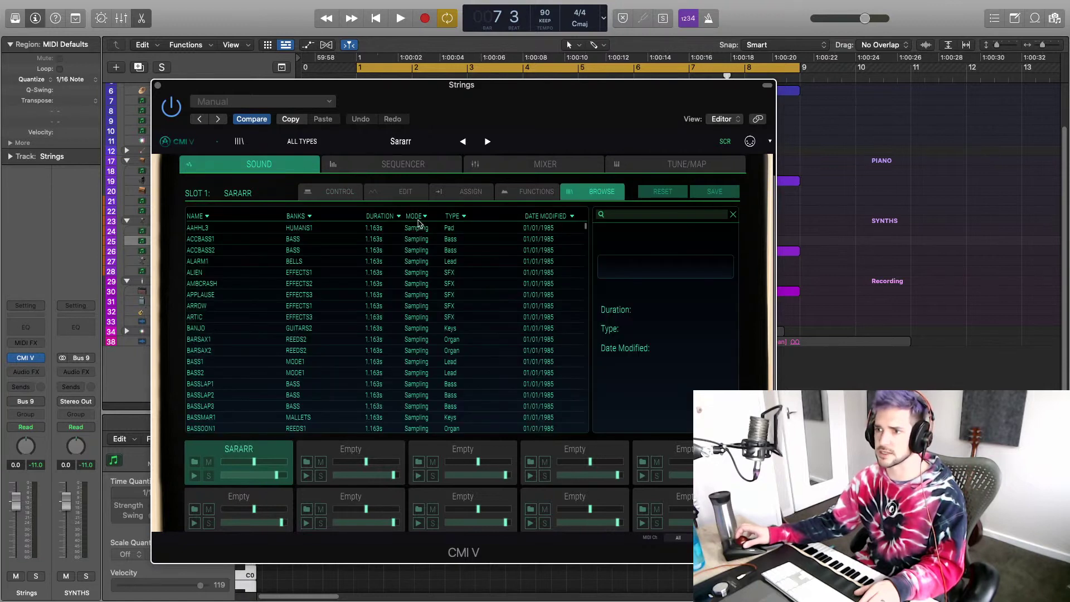
left_click(308, 216)
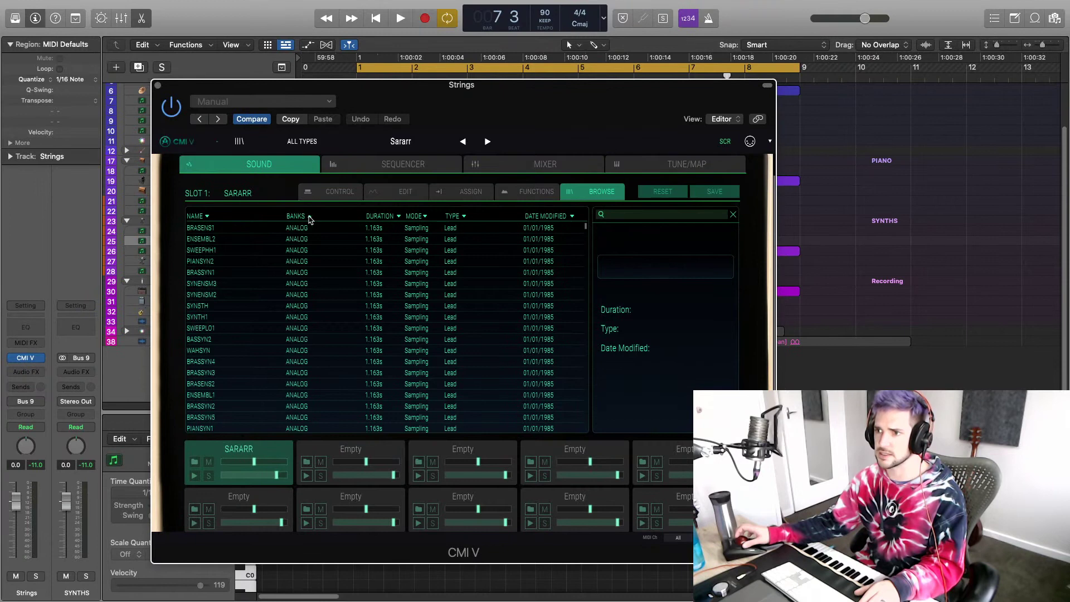
scroll(334, 277, "down", 10)
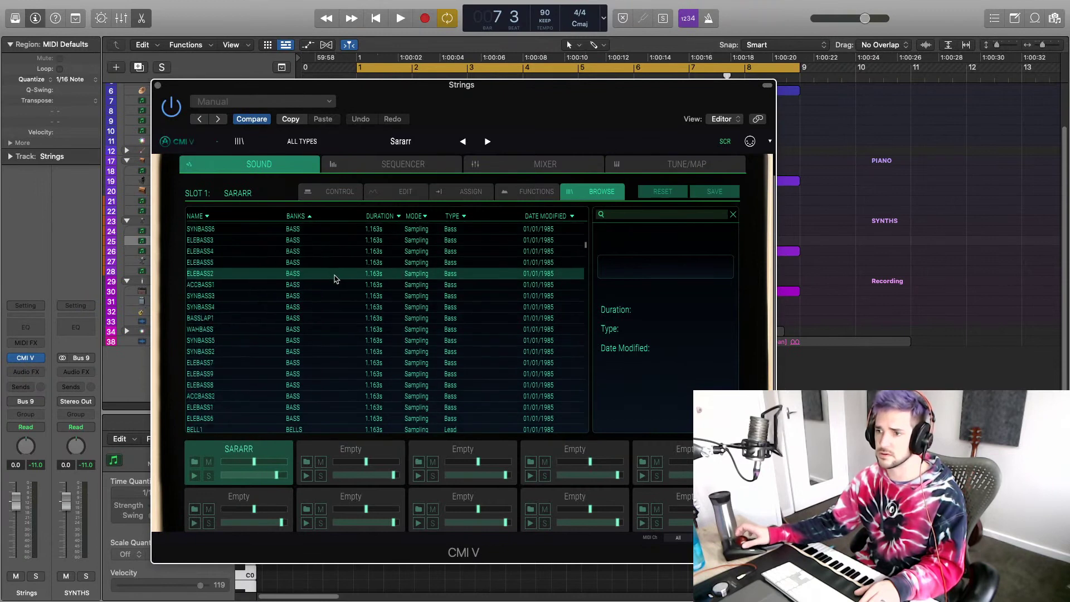
scroll(334, 278, "down", 10)
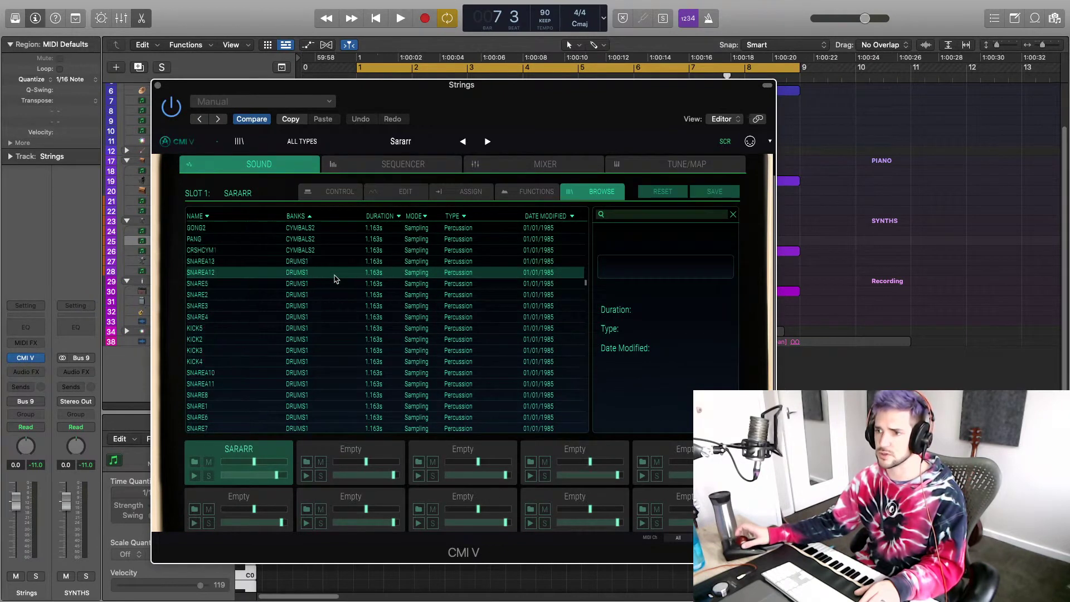
scroll(334, 279, "down", 10)
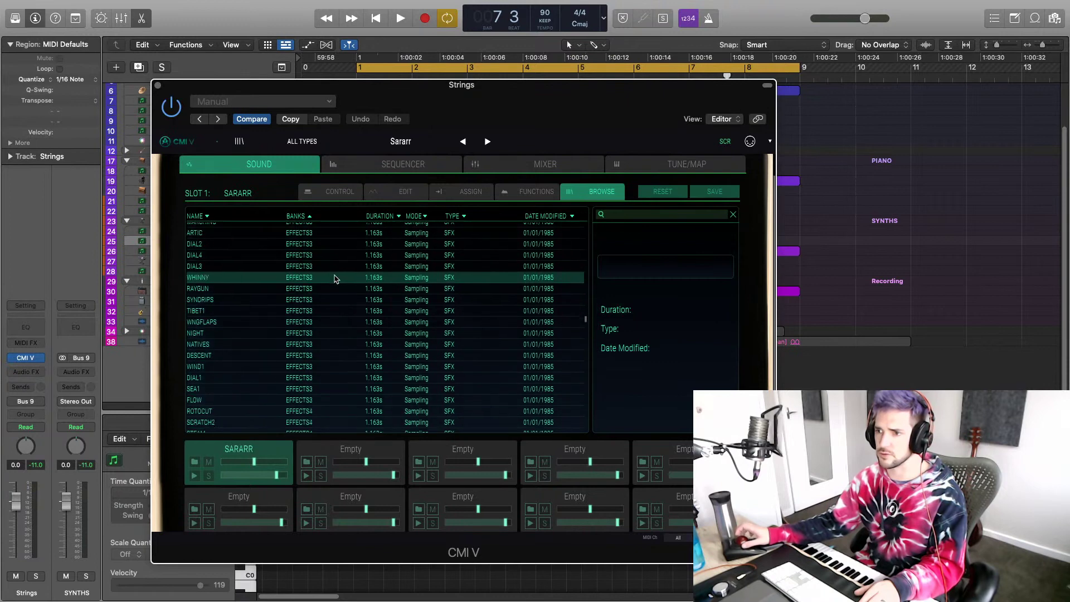
scroll(336, 278, "down", 10)
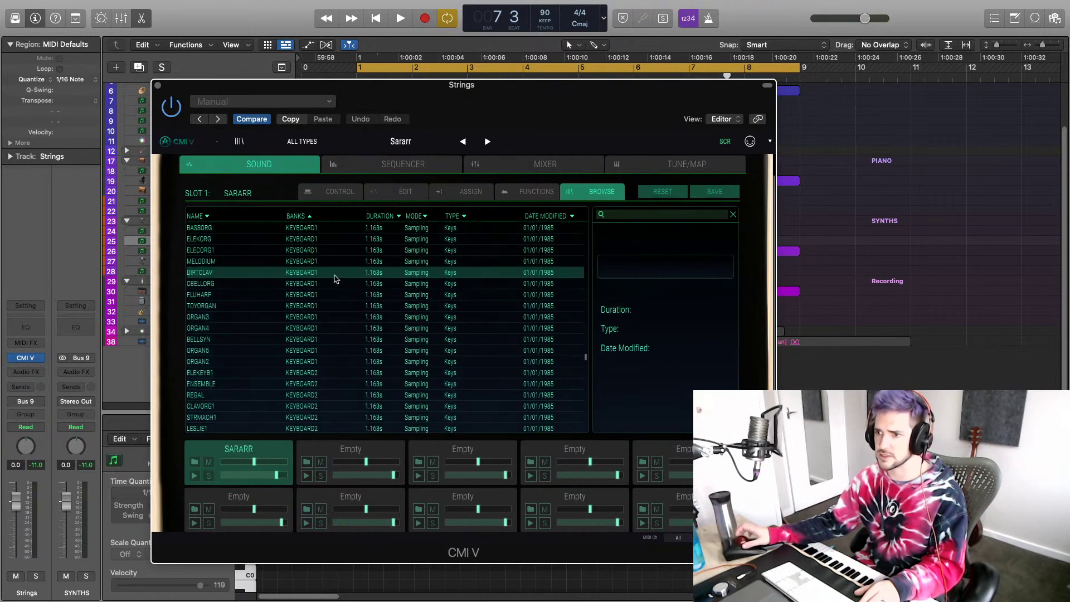
scroll(334, 279, "up", 6)
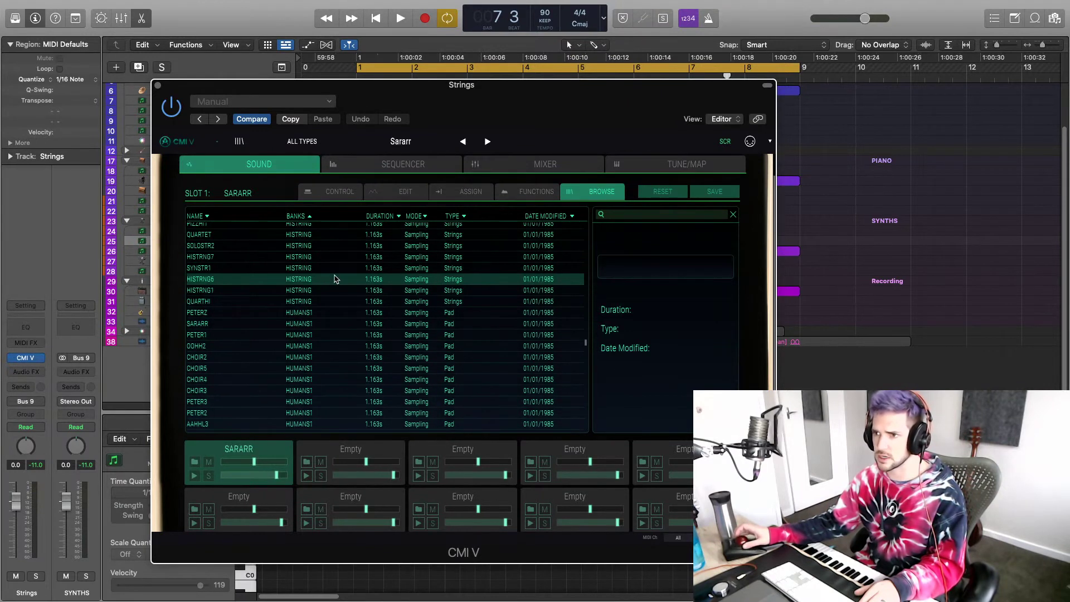
Step: Audition the HISTRING bank samples SYNSTR1, HISTRNG5, PIZZHI2, PIZZHI3, SOLOSTR1 and HISTRNG4
left_click(283, 267)
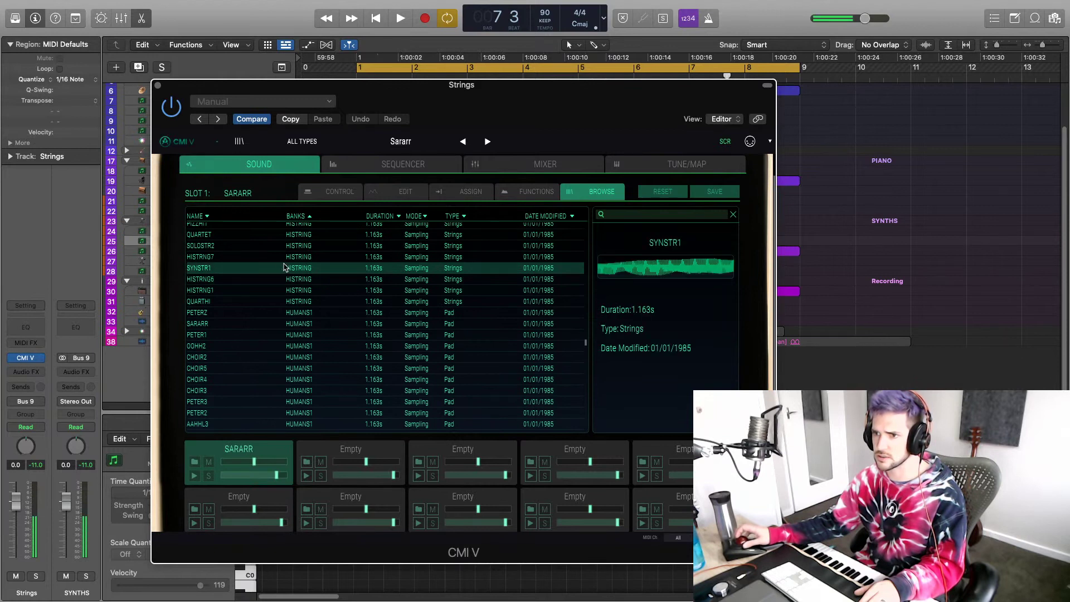
scroll(284, 268, "up", 2)
left_click(285, 265)
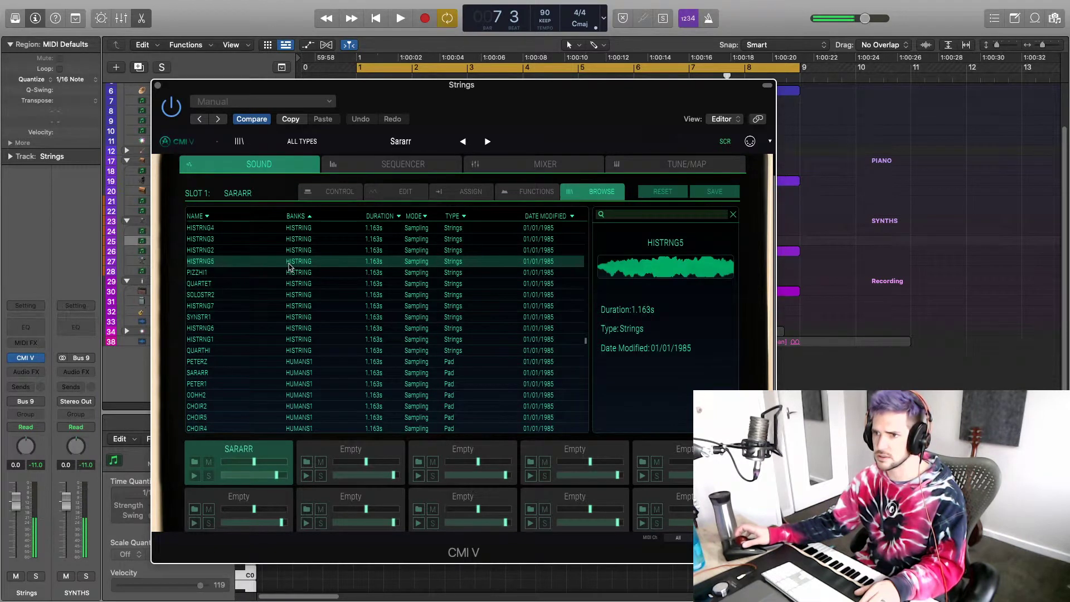
scroll(281, 260, "up", 2)
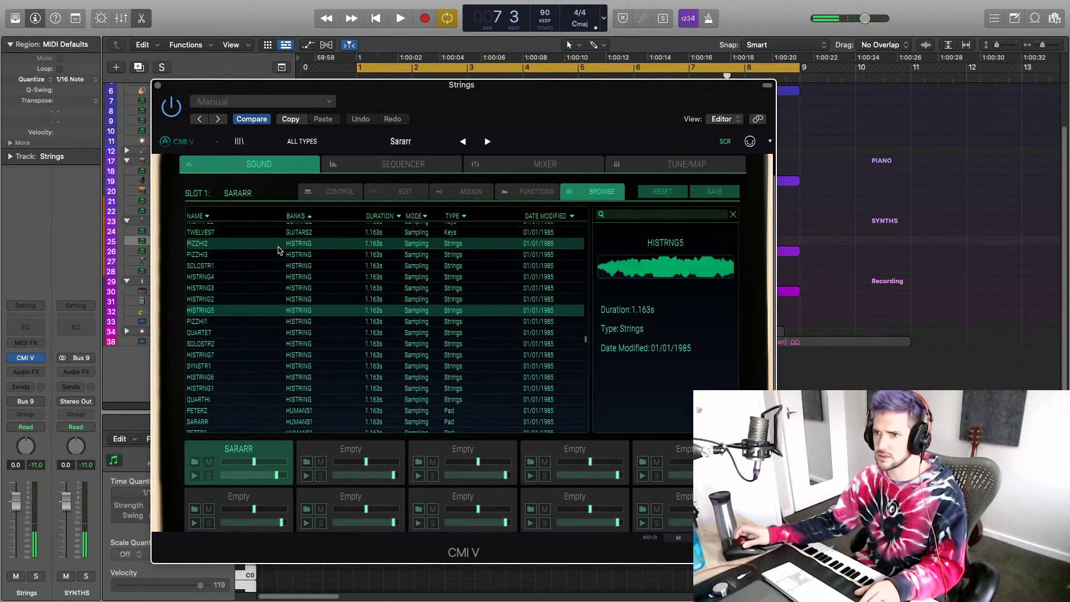
left_click(277, 246)
left_click(273, 255)
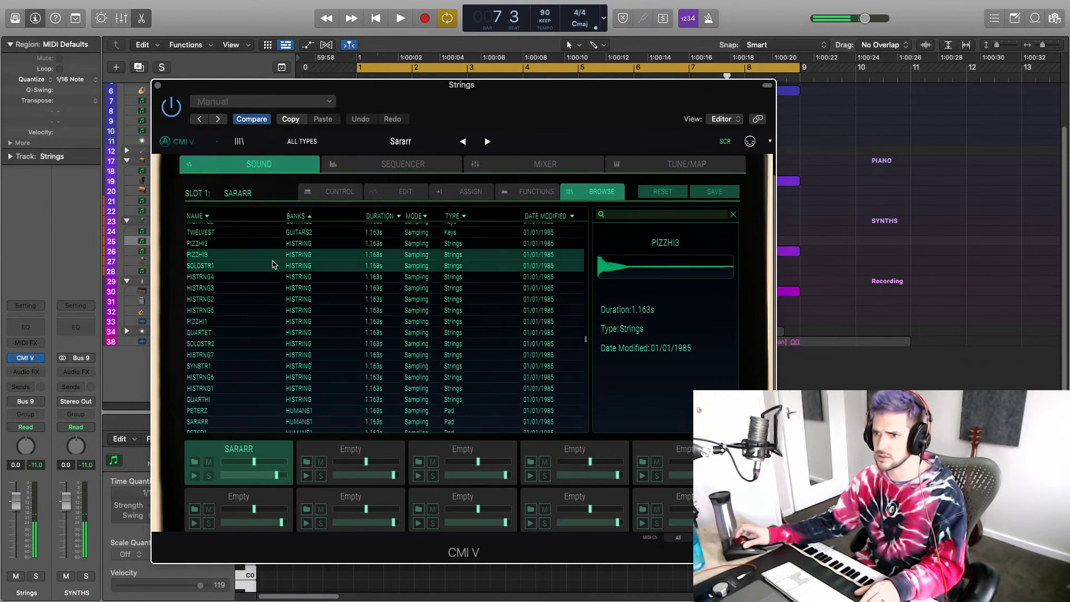
left_click(274, 266)
left_click(277, 277)
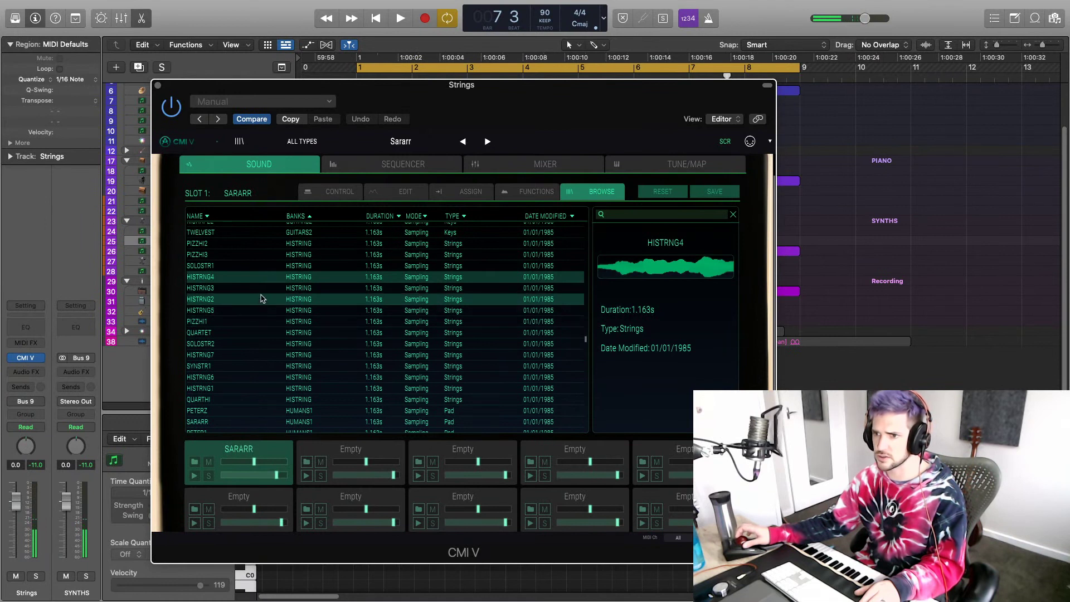
Step: Audition the remaining HISTRING samples from HISTRNG2 down to QUARTHI, including HISTRNG5, PIZZHI1, QUARTET, SOLOSTR2, HISTRNG7, SYNSTR1 and HISTRNG1
left_click(262, 299)
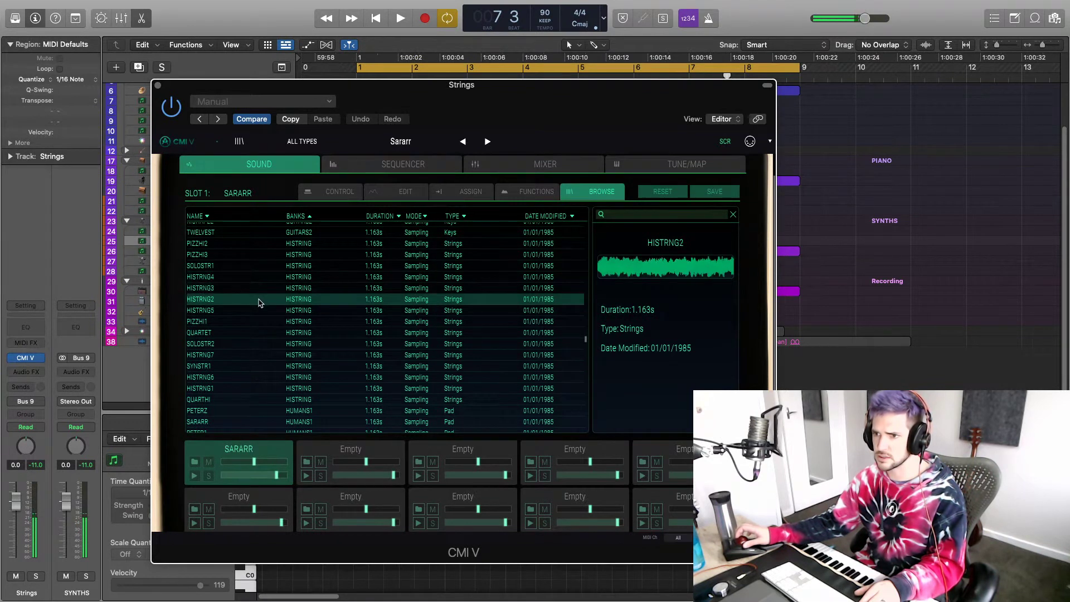
left_click(260, 313)
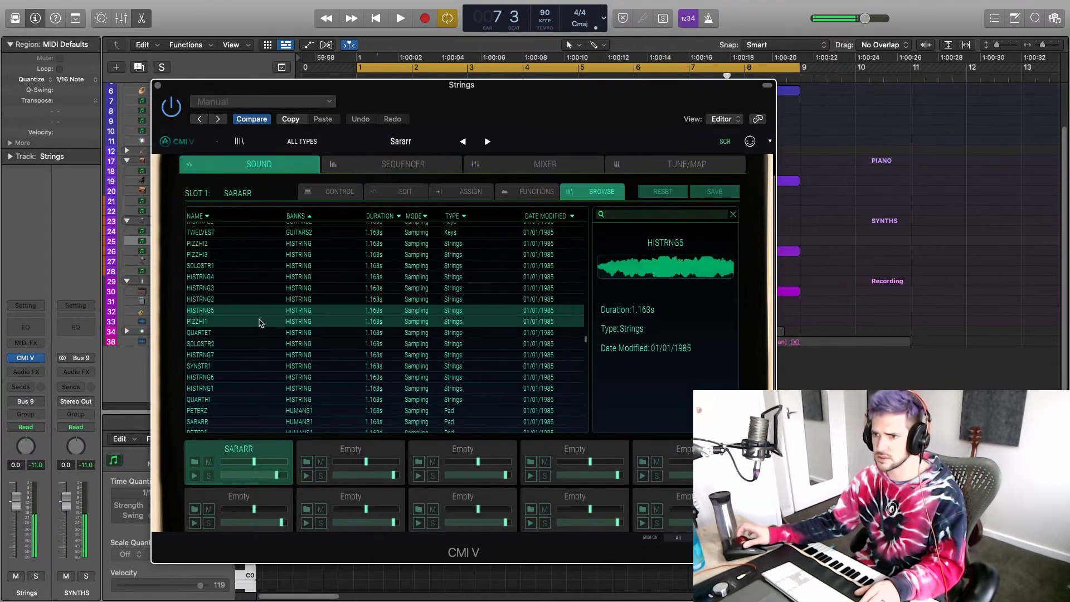
left_click(260, 322)
left_click(259, 334)
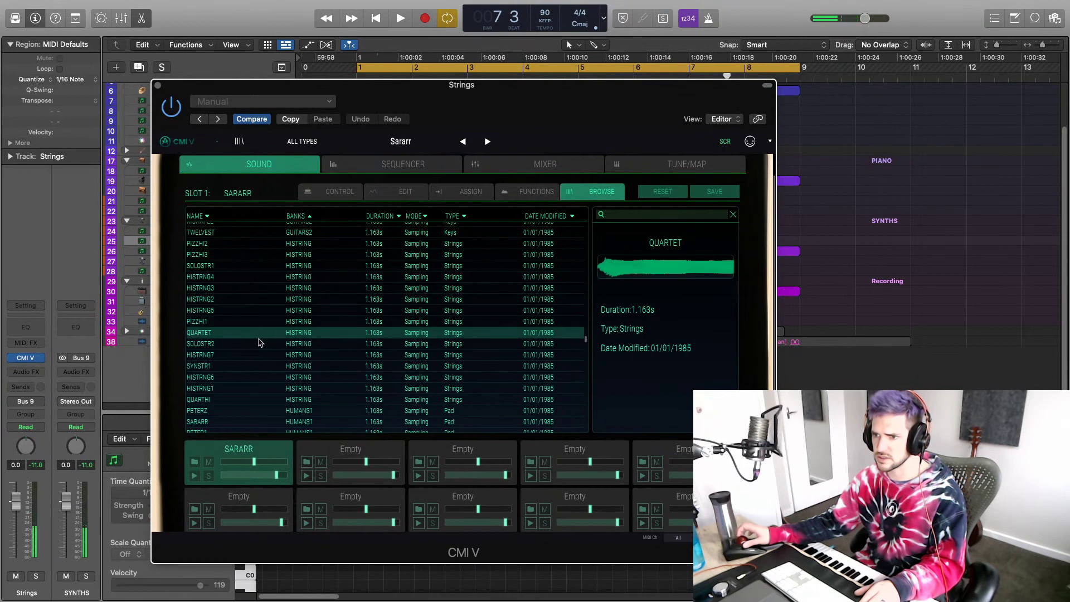
left_click(260, 344)
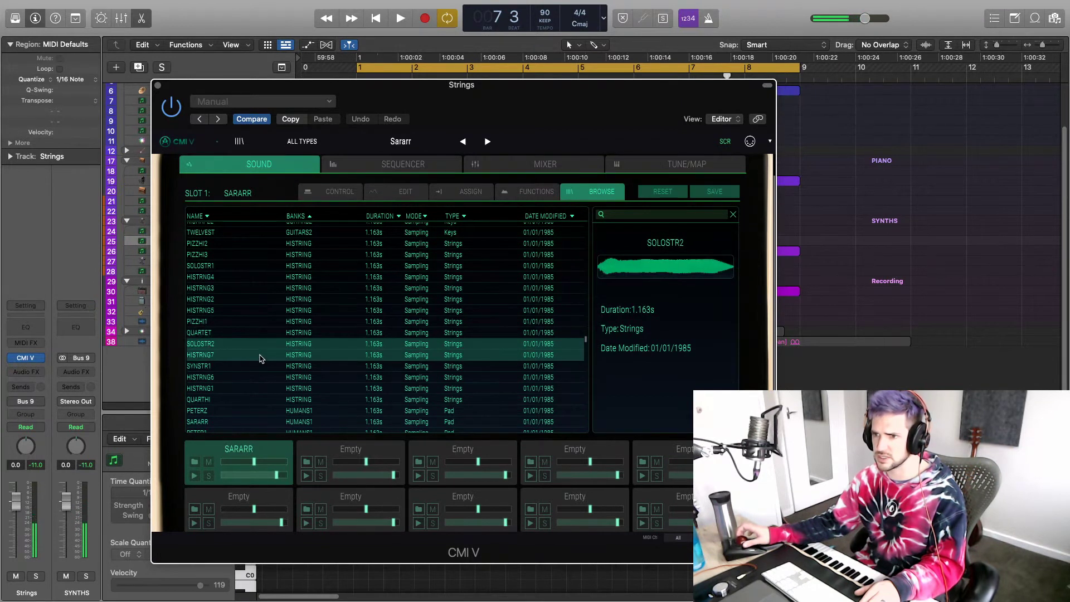
left_click(260, 356)
left_click(261, 366)
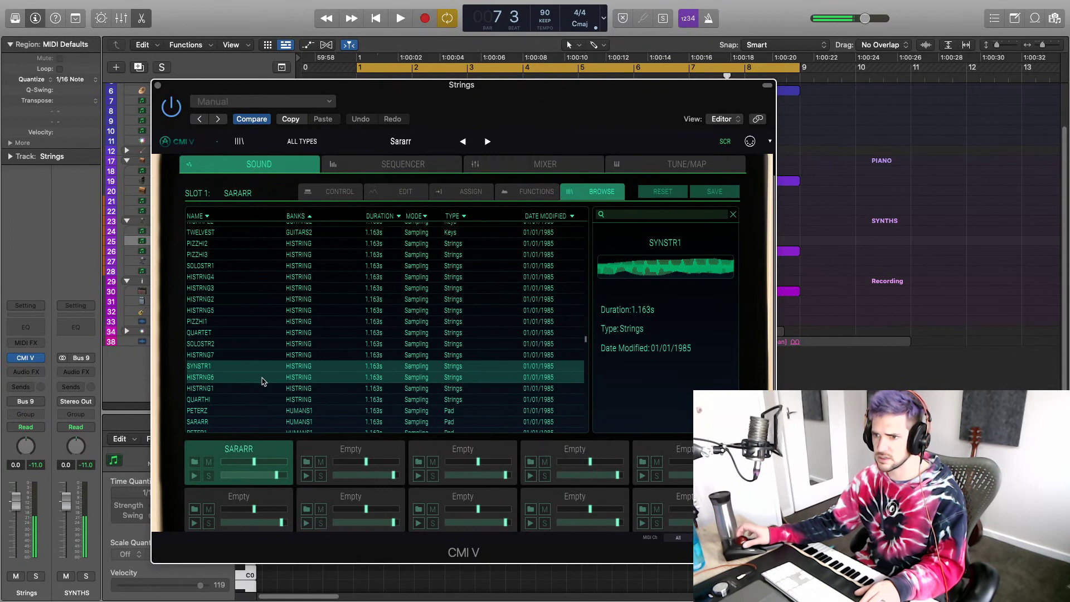
left_click(264, 381)
left_click(262, 390)
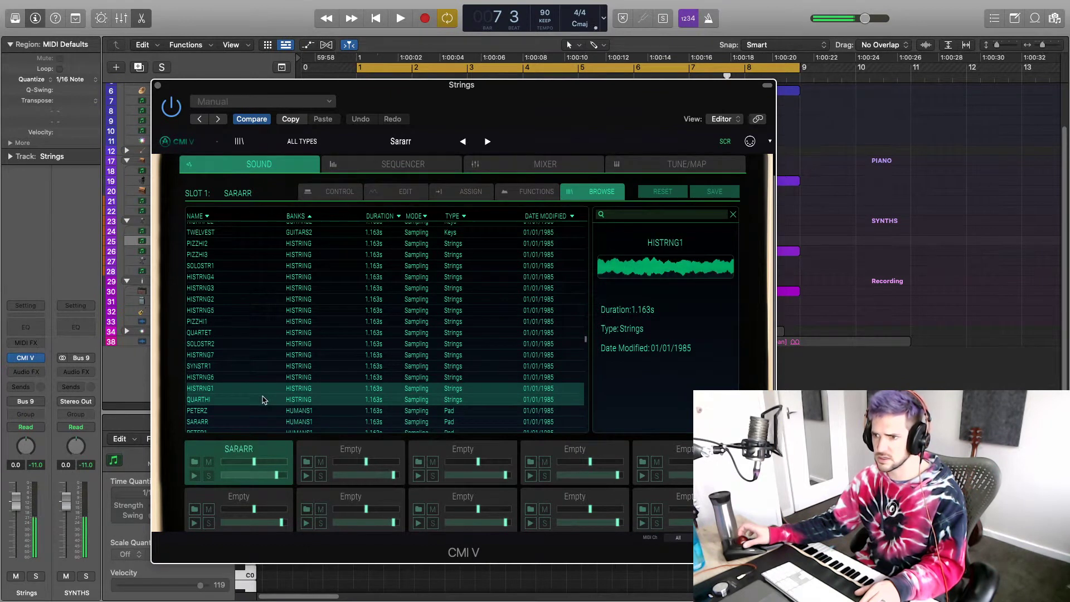
left_click(265, 400)
Step: Audition PIZZLOW1 in the LOSTRING bank, and load the LOSTAB1 sample from the same bank into slot 1
scroll(264, 399, "down", 2)
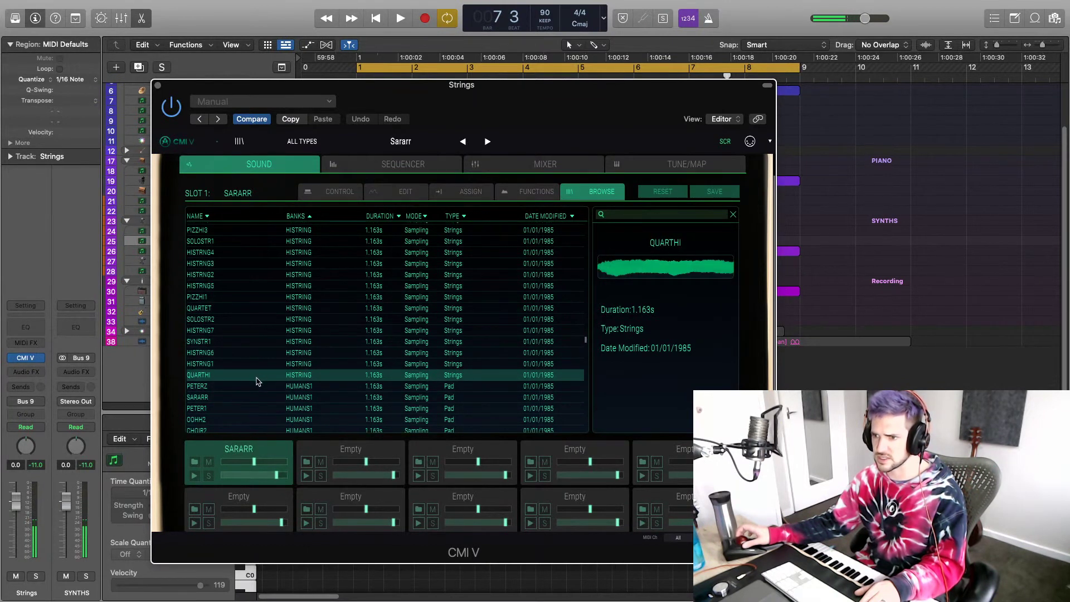
scroll(256, 384, "down", 5)
scroll(256, 384, "down", 10)
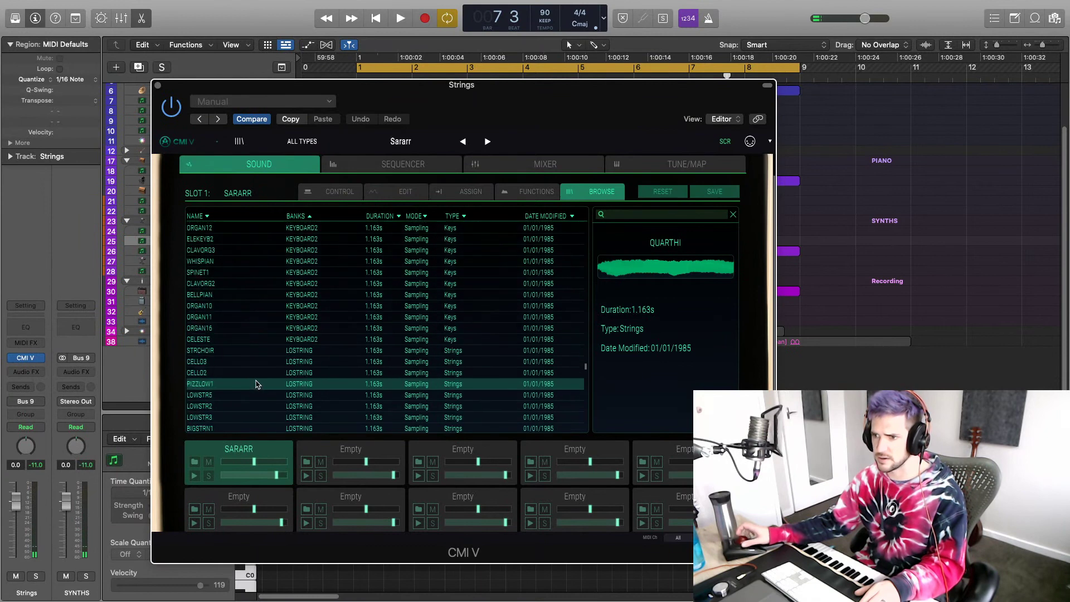
scroll(257, 384, "up", 5)
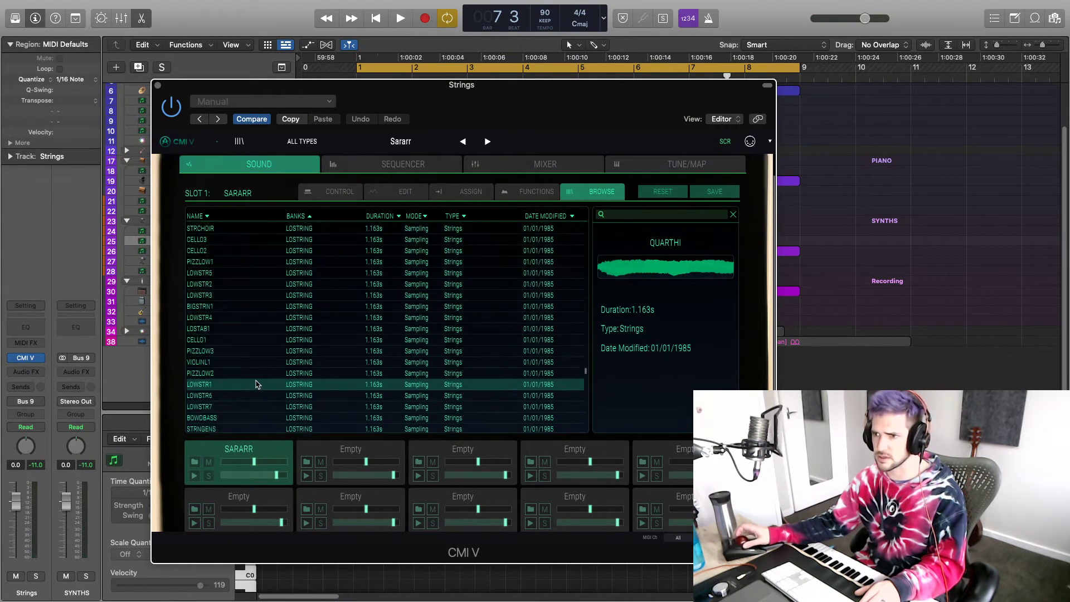
scroll(257, 384, "down", 1)
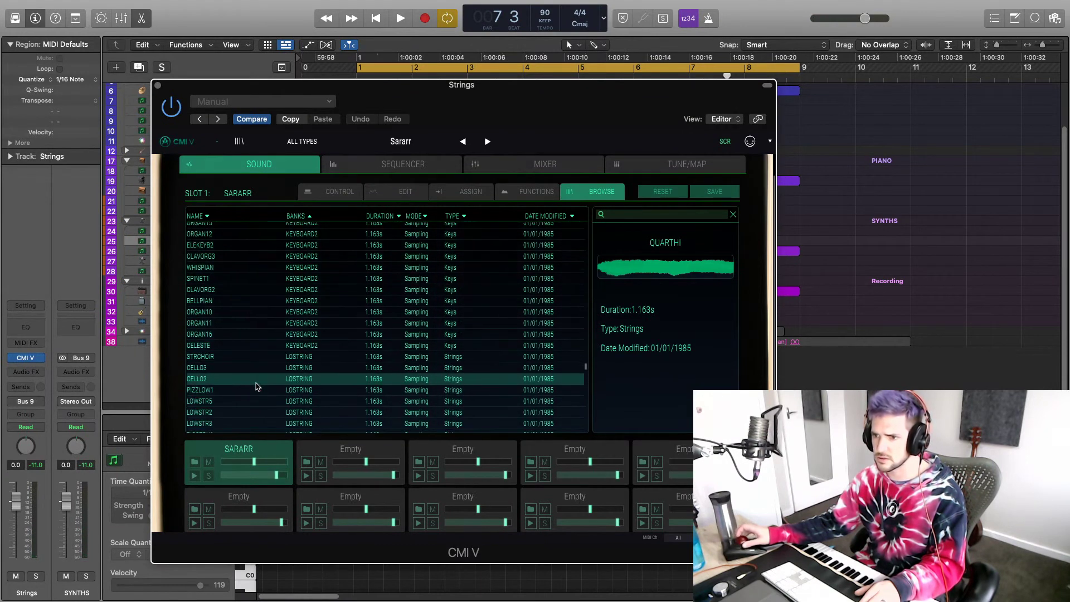
left_click(254, 390)
scroll(254, 391, "down", 1)
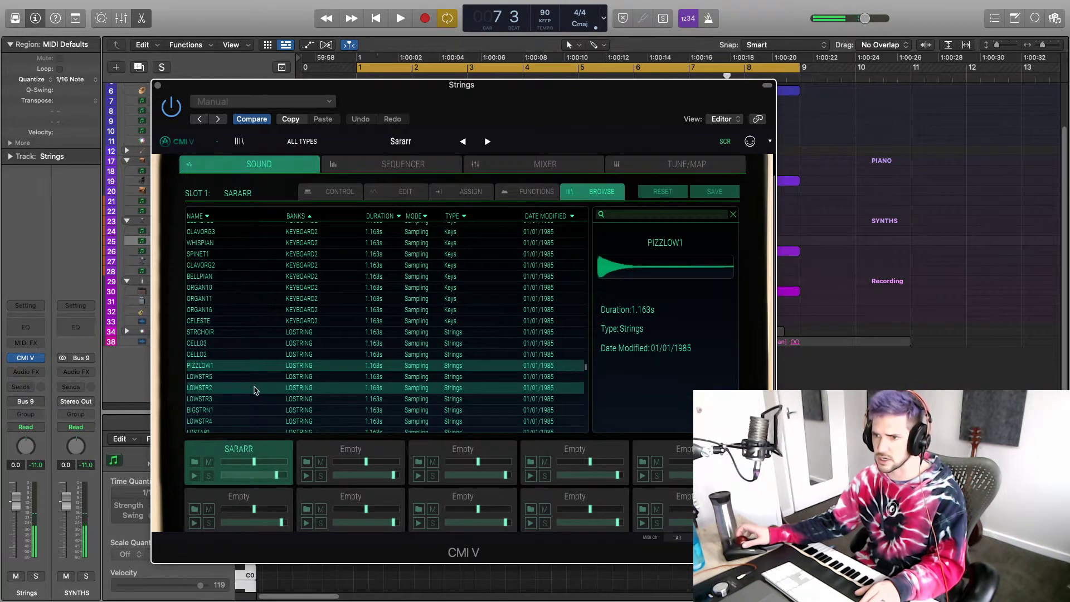
scroll(254, 391, "down", 2)
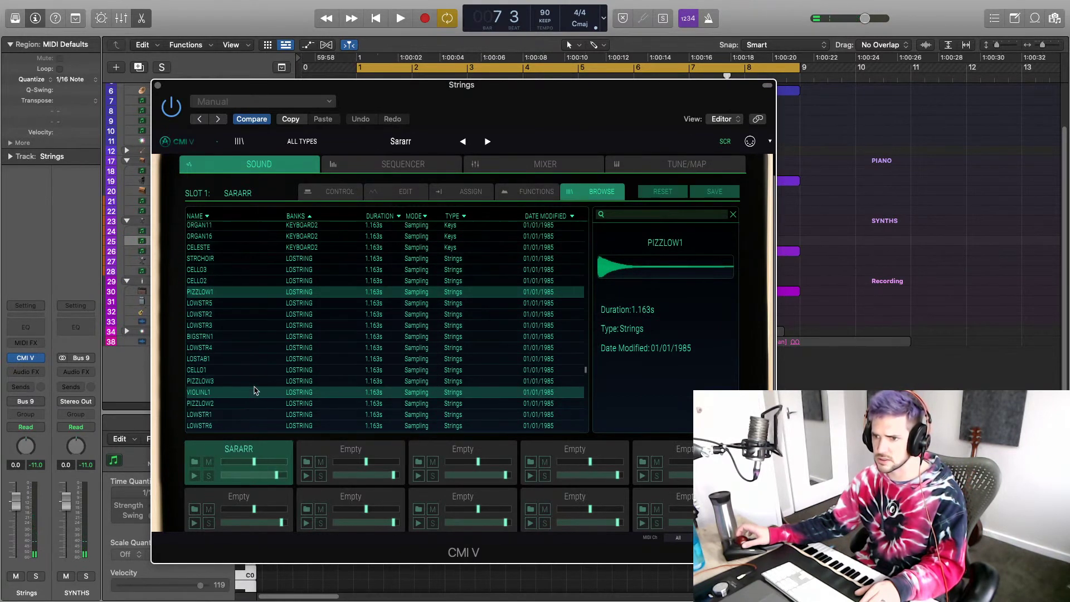
scroll(254, 390, "down", 1)
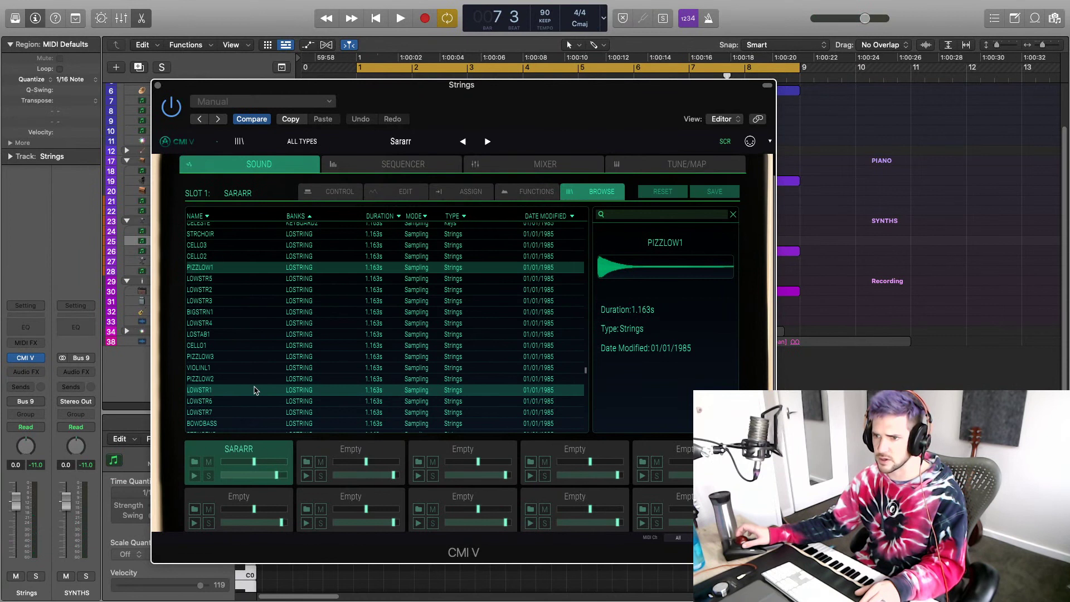
left_click(236, 335)
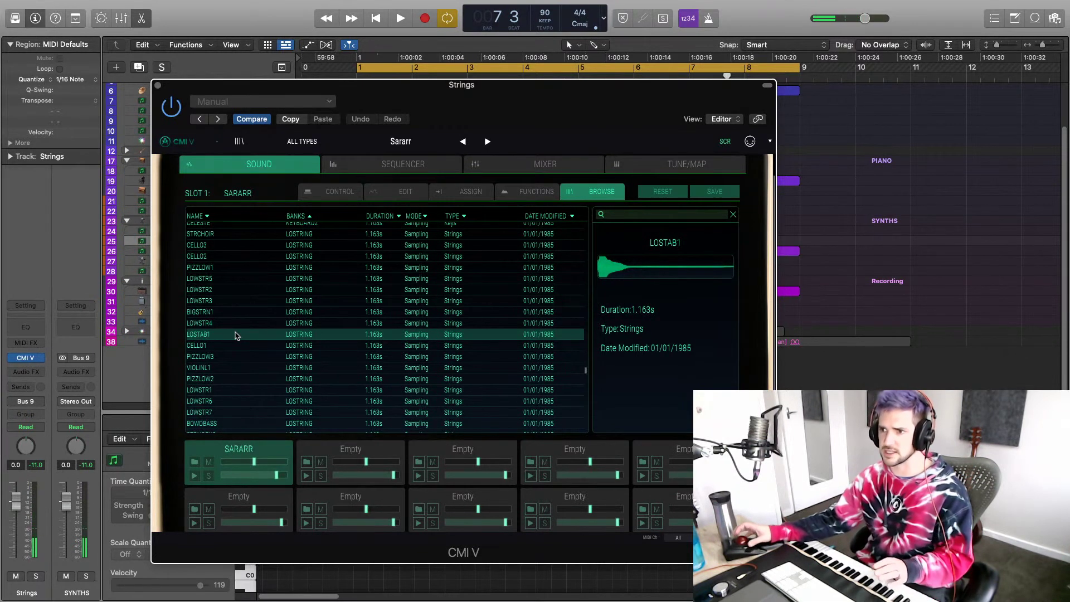
double_click(236, 336)
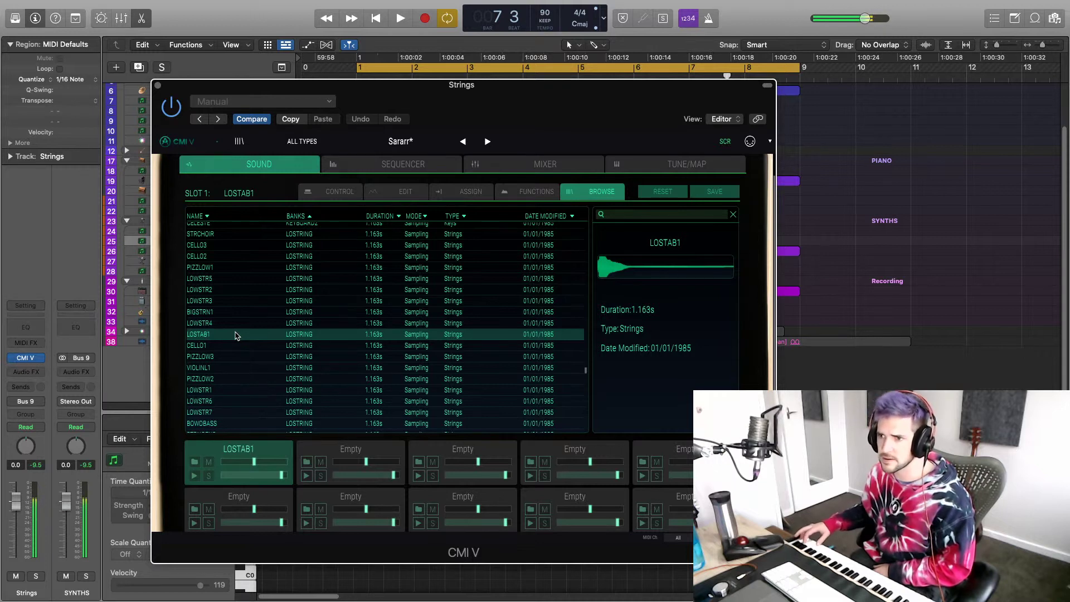
Step: Find the STRINGS3 bank in the sample list and audition ORCH8, ORCH1, ORCHE12, ORCH7 and ORCH9
scroll(234, 335, "down", 3)
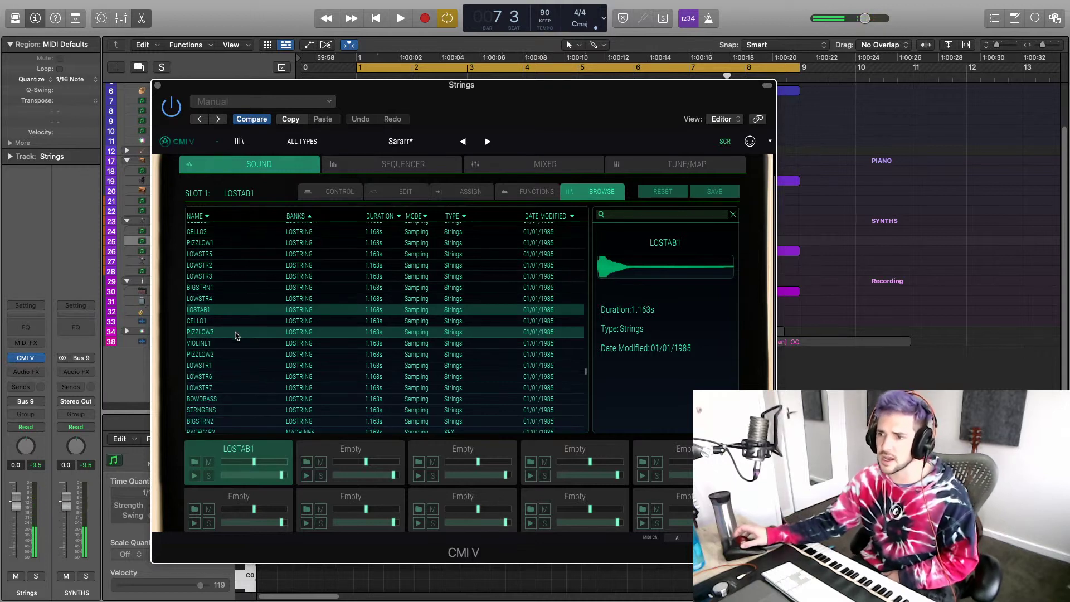
scroll(235, 335, "down", 8)
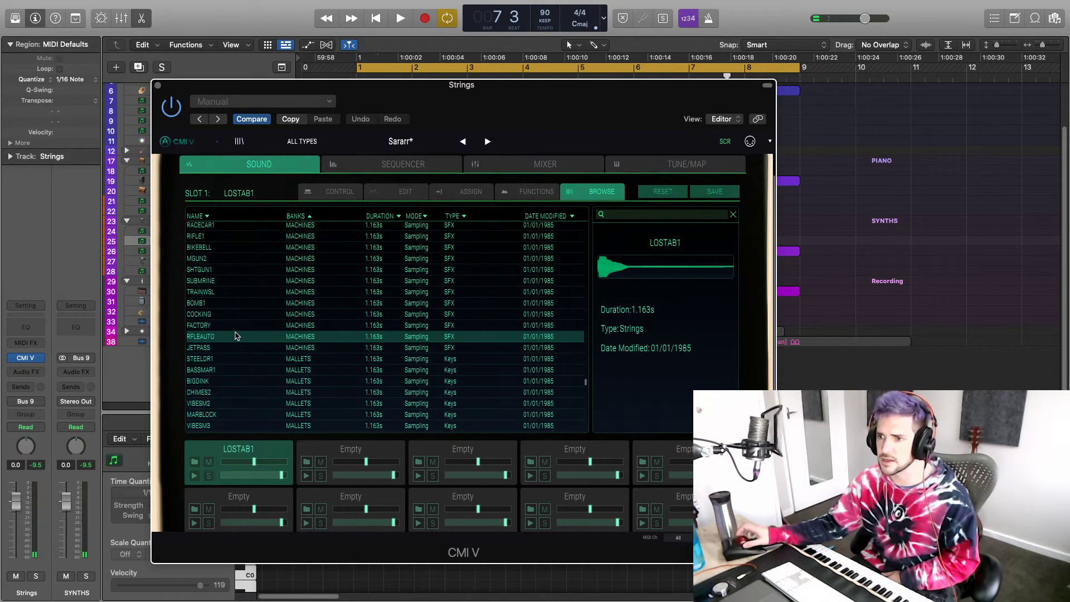
scroll(235, 335, "down", 10)
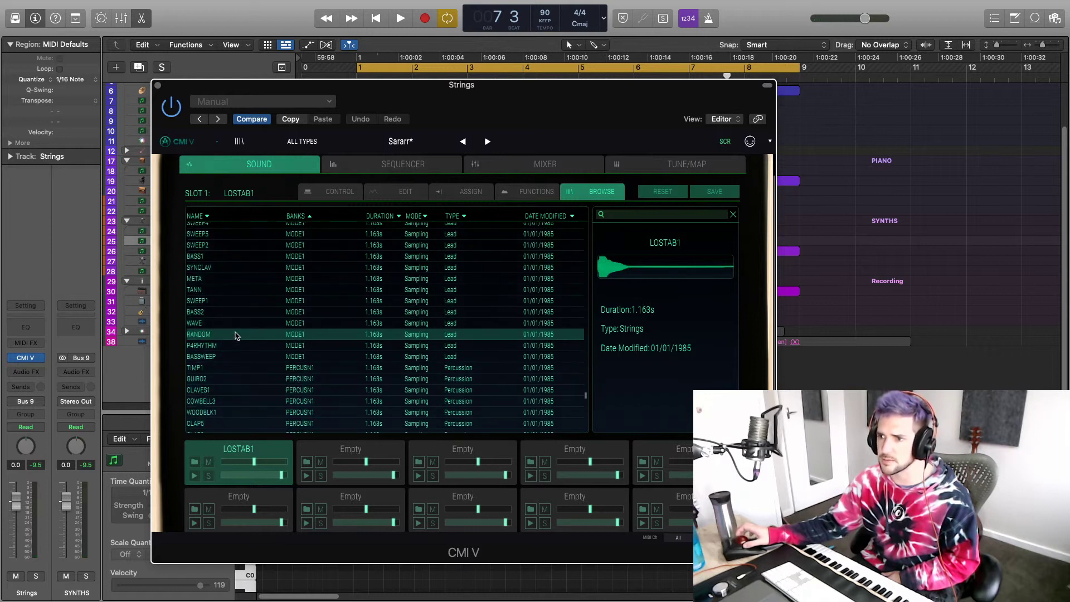
scroll(235, 335, "down", 10)
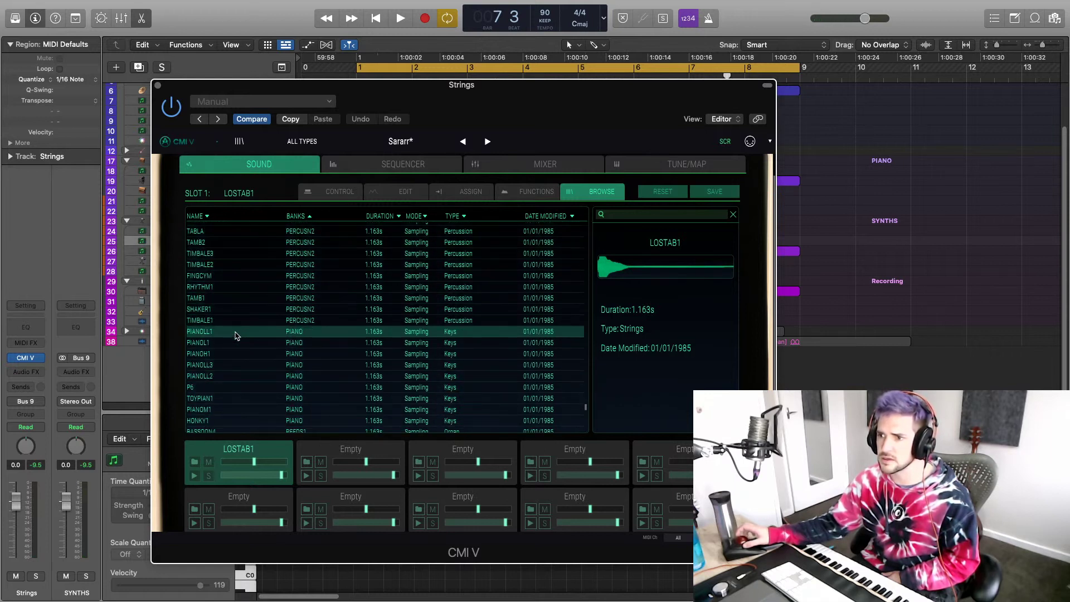
scroll(234, 335, "down", 10)
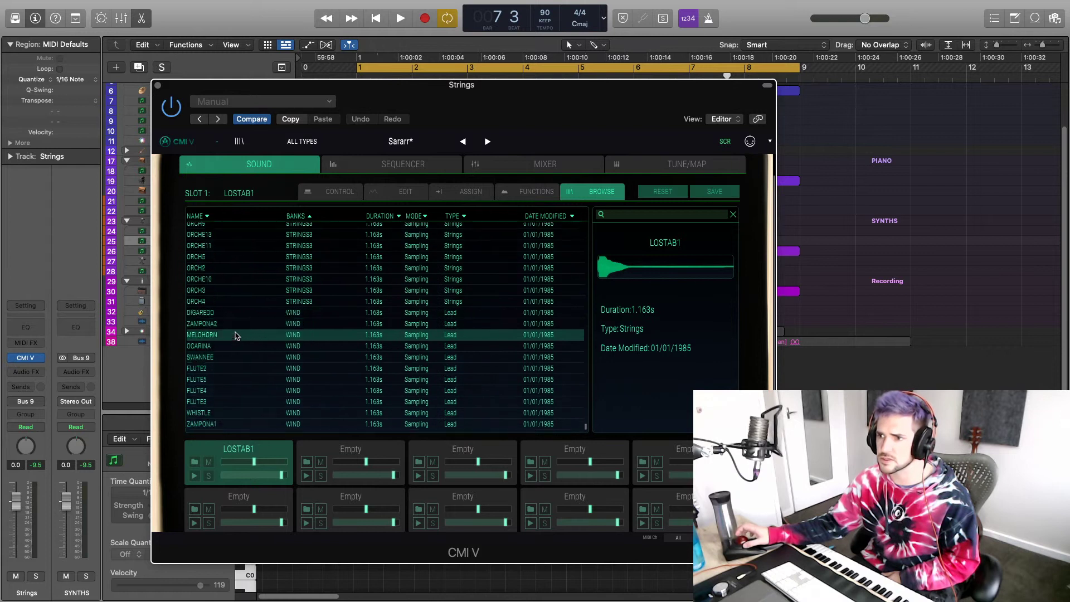
scroll(234, 335, "up", 3)
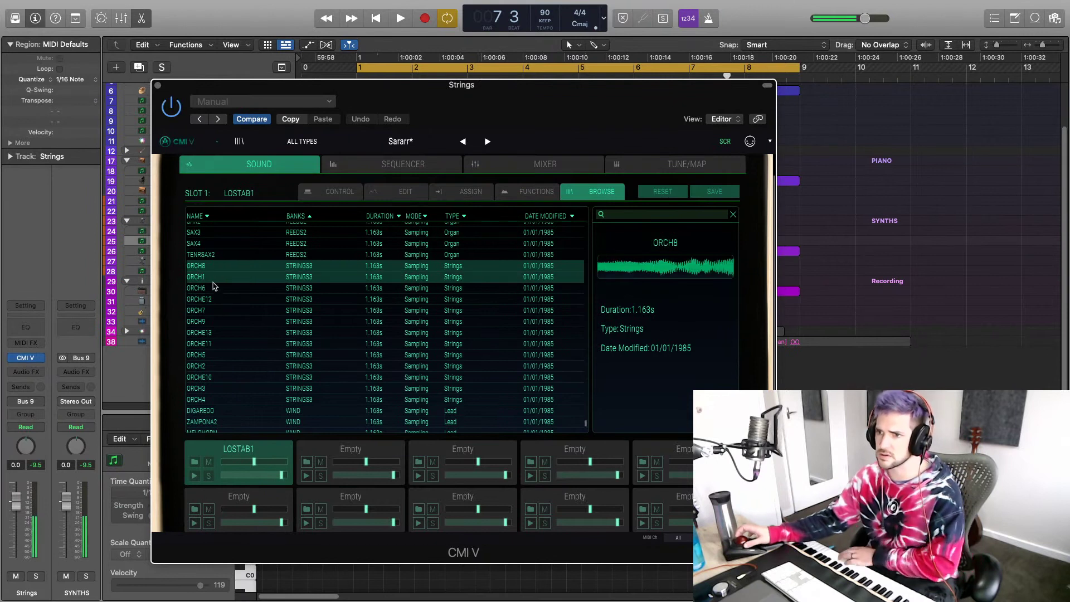
left_click(213, 285)
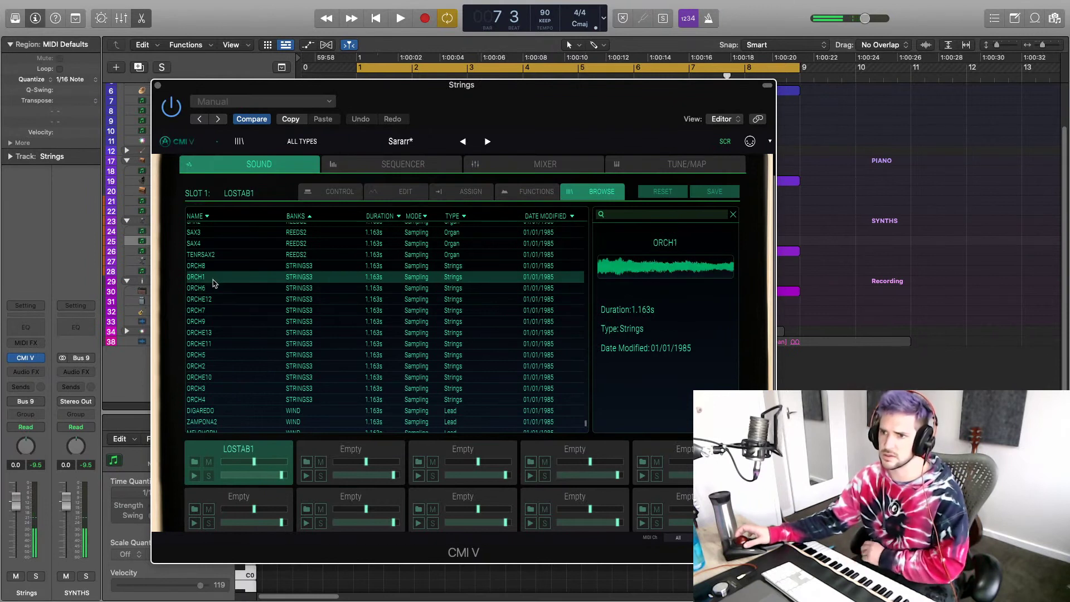
left_click(218, 300)
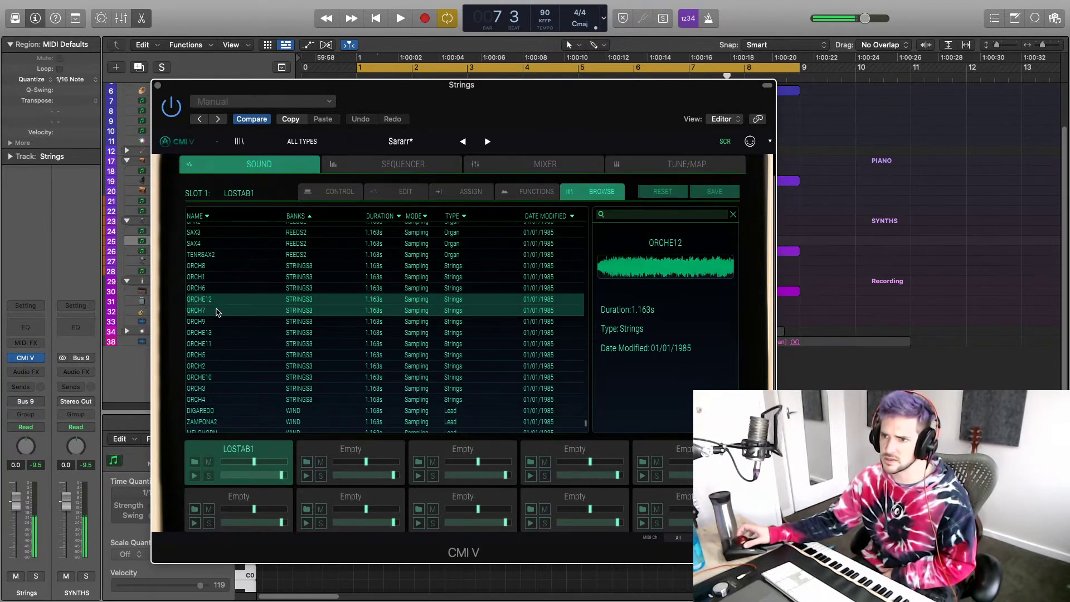
left_click(218, 313)
left_click(218, 323)
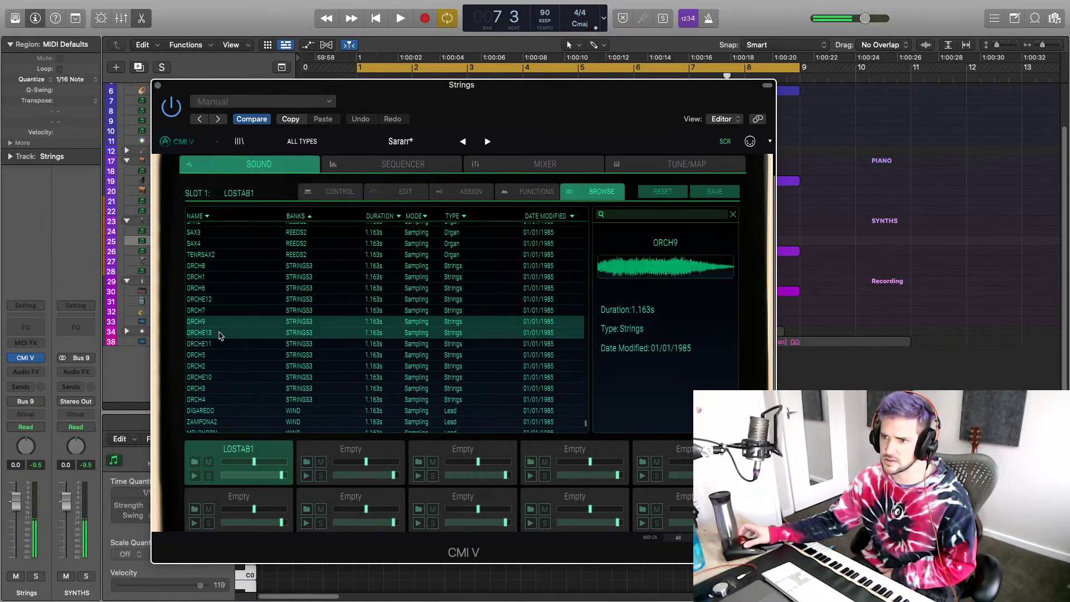
Step: Audition the rest of the STRINGS3 bank from ORCHE13 through ORCH5, ORCH2, ORCHE10 and ORCH3 to ORCH4
left_click(220, 336)
left_click(223, 346)
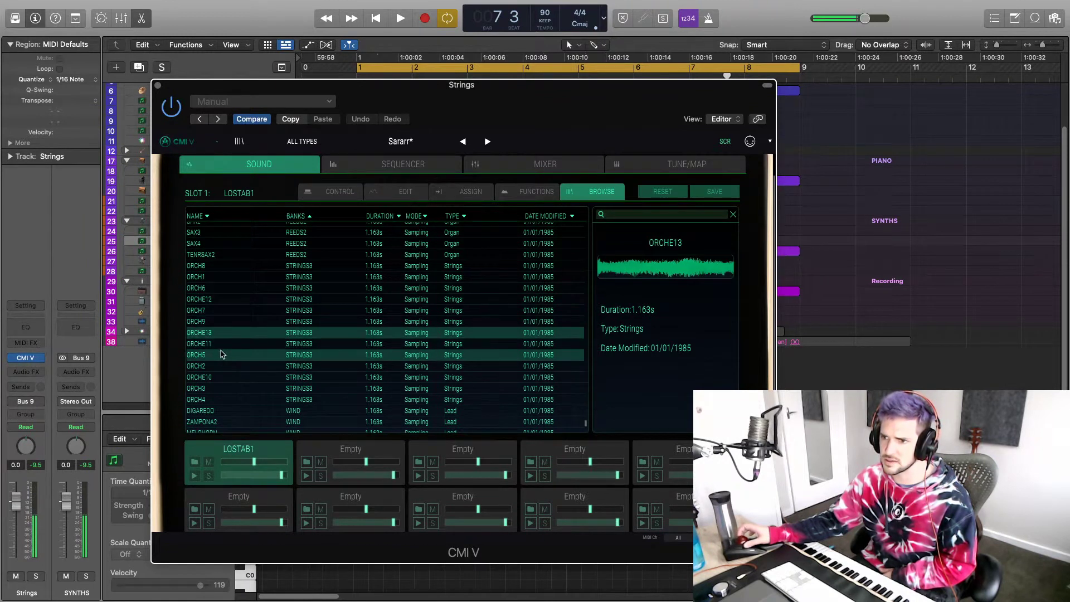
left_click(222, 357)
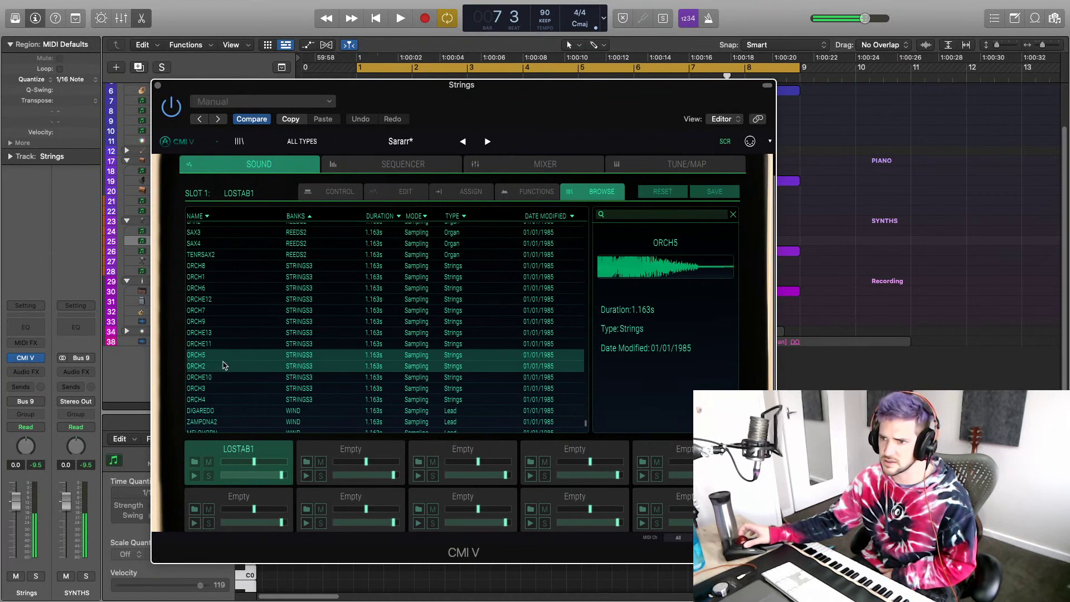
left_click(225, 366)
left_click(225, 377)
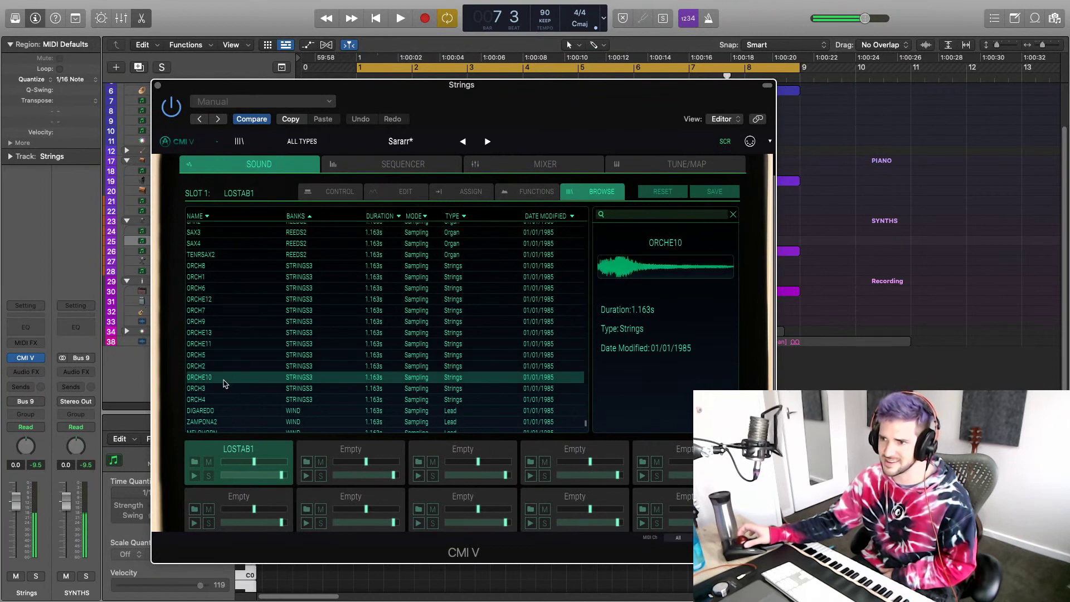
left_click(225, 389)
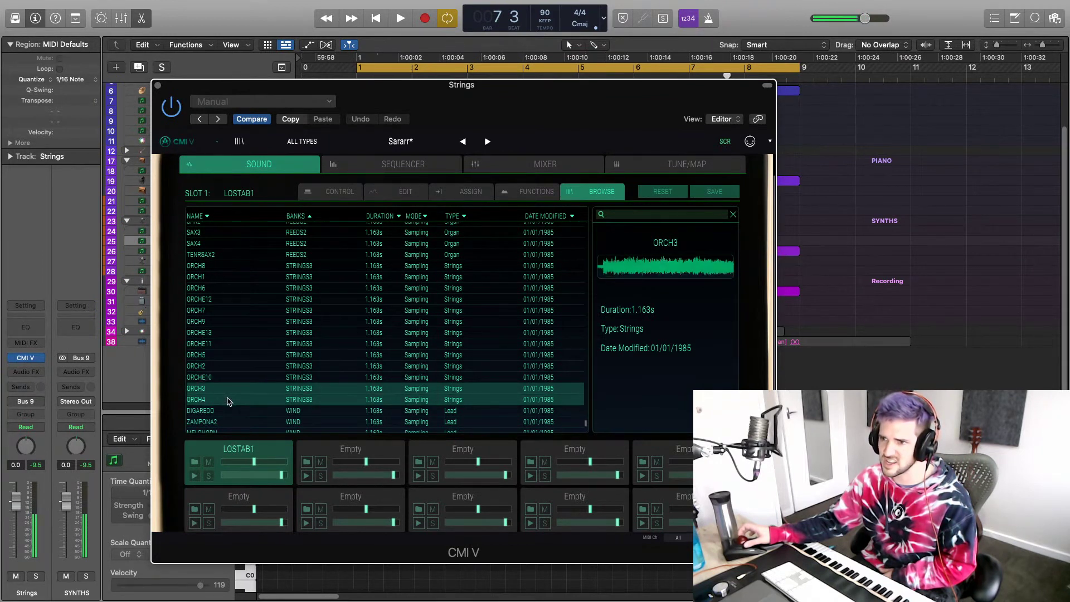
left_click(228, 400)
Step: Return to the HISTRING bank in the sample list and audition HISTRNG4
scroll(258, 401, "down", 3)
scroll(258, 401, "up", 10)
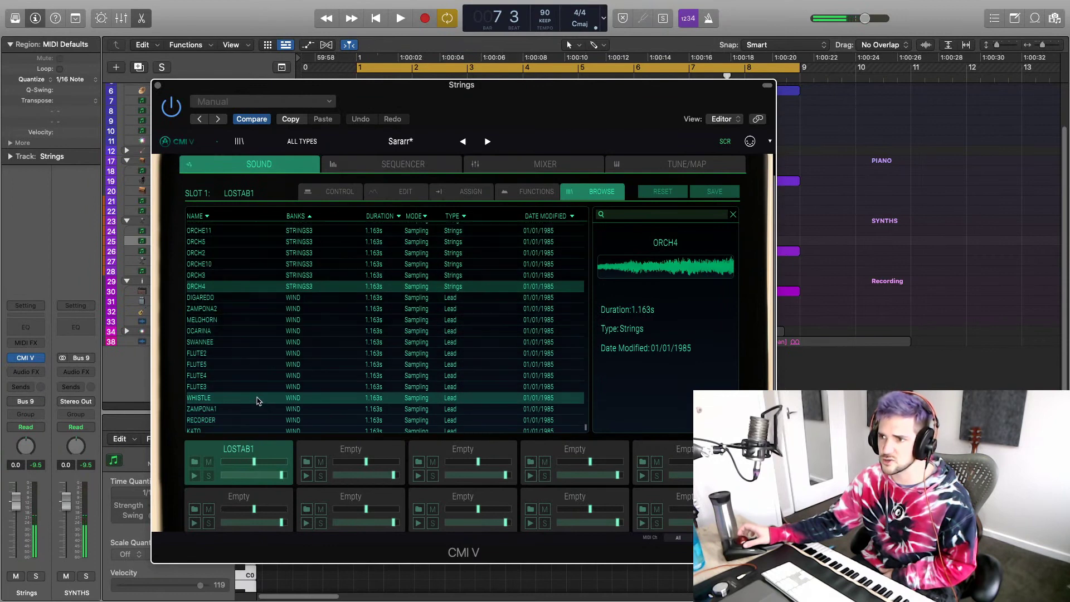
scroll(258, 402, "up", 10)
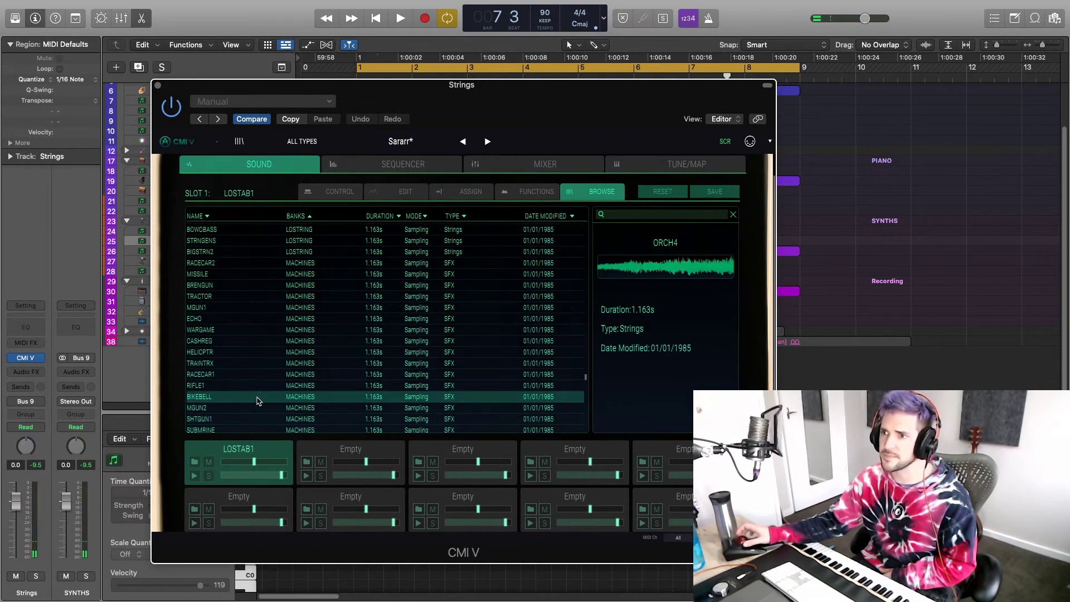
scroll(259, 402, "up", 3)
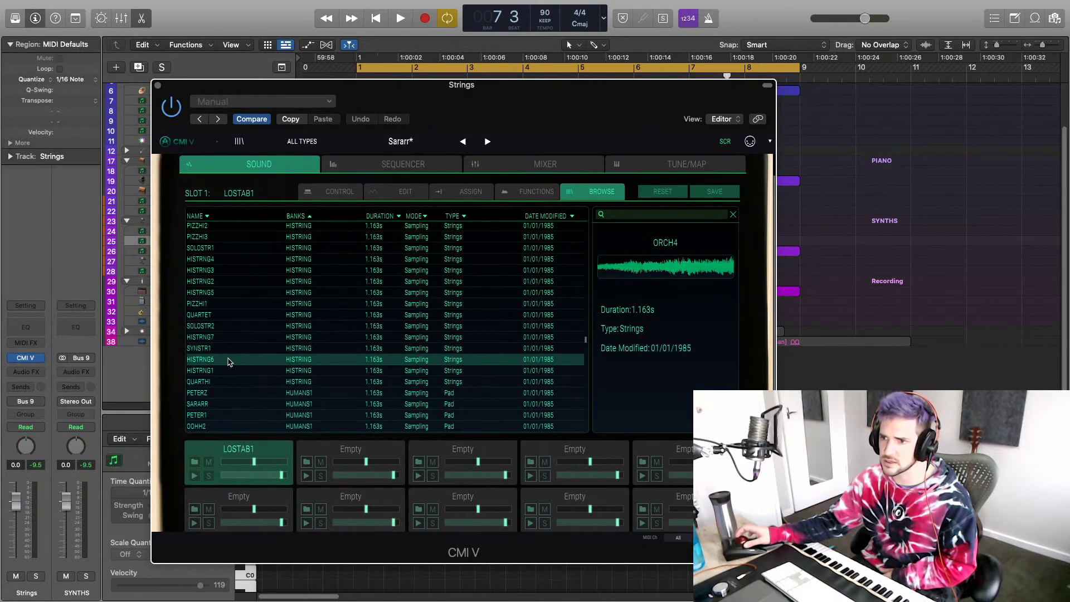
scroll(230, 339, "up", 2)
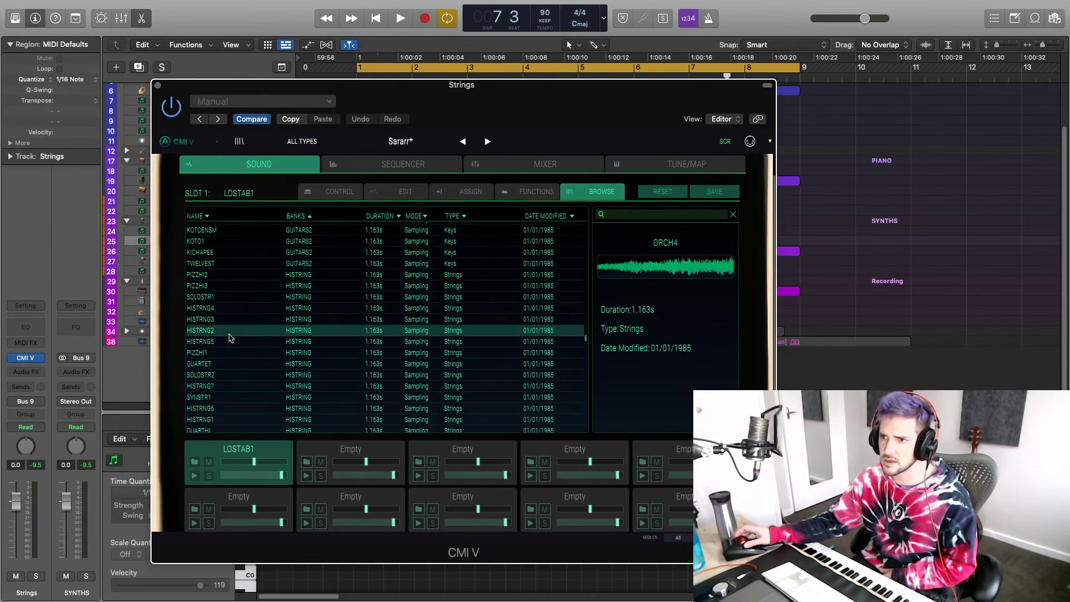
left_click(231, 311)
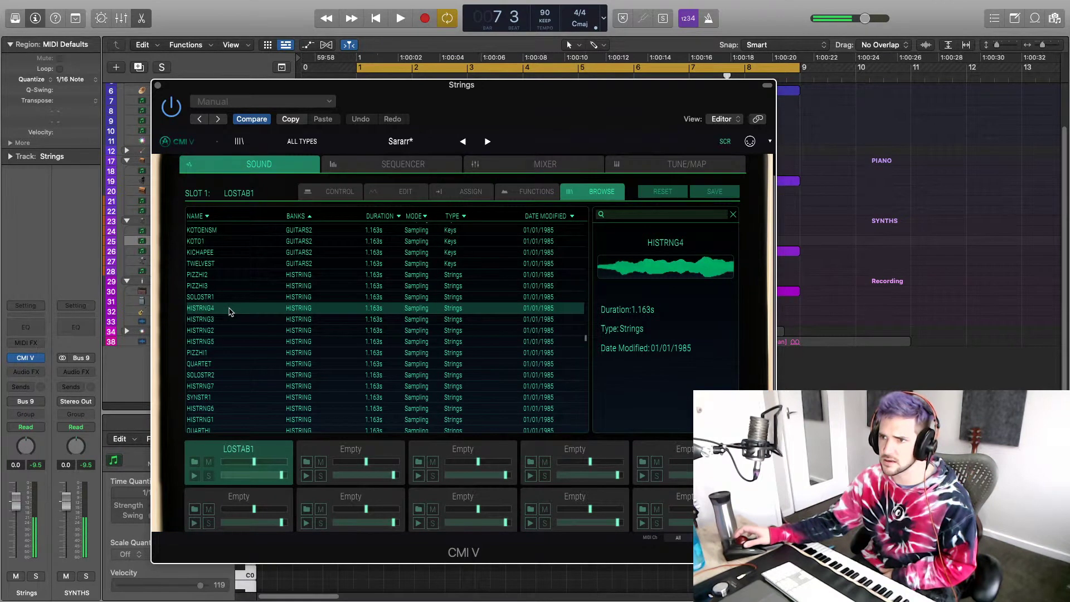
Step: Close the CMI V window and play the beat from bar 1 to try the string sound against it
left_click(158, 86)
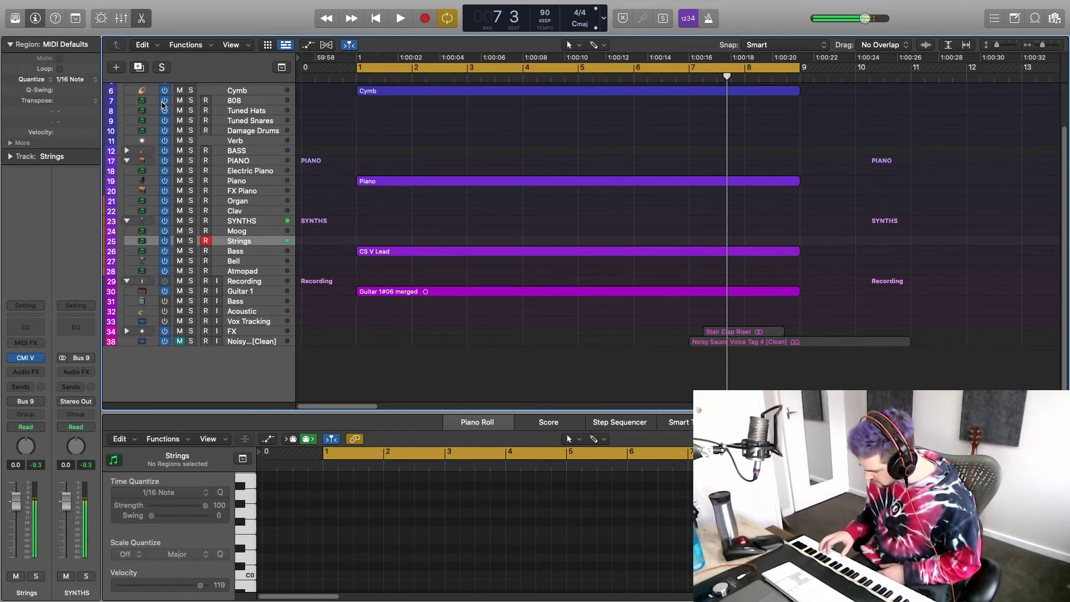
key("Return")
key("space")
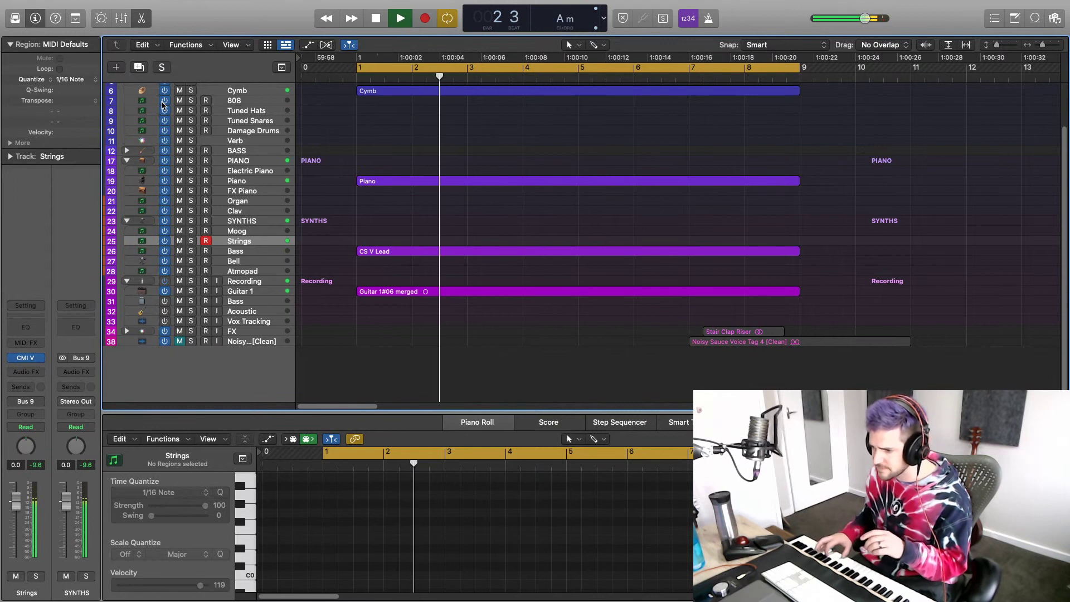
key("space")
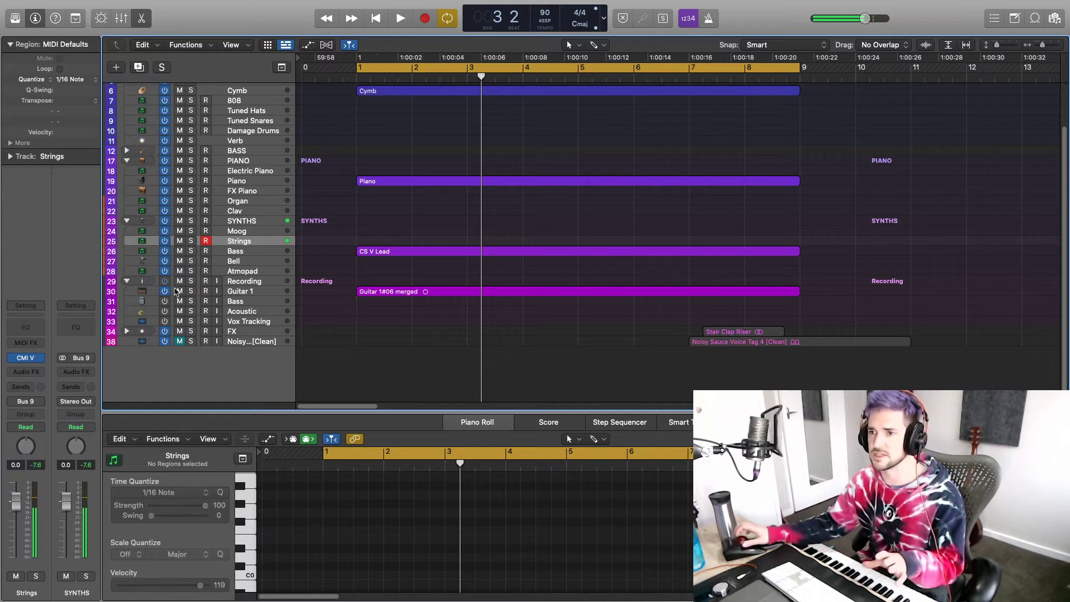
Step: Replace CMI V on the Strings track with the Kontakt 5 instrument
mouse_move(40, 363)
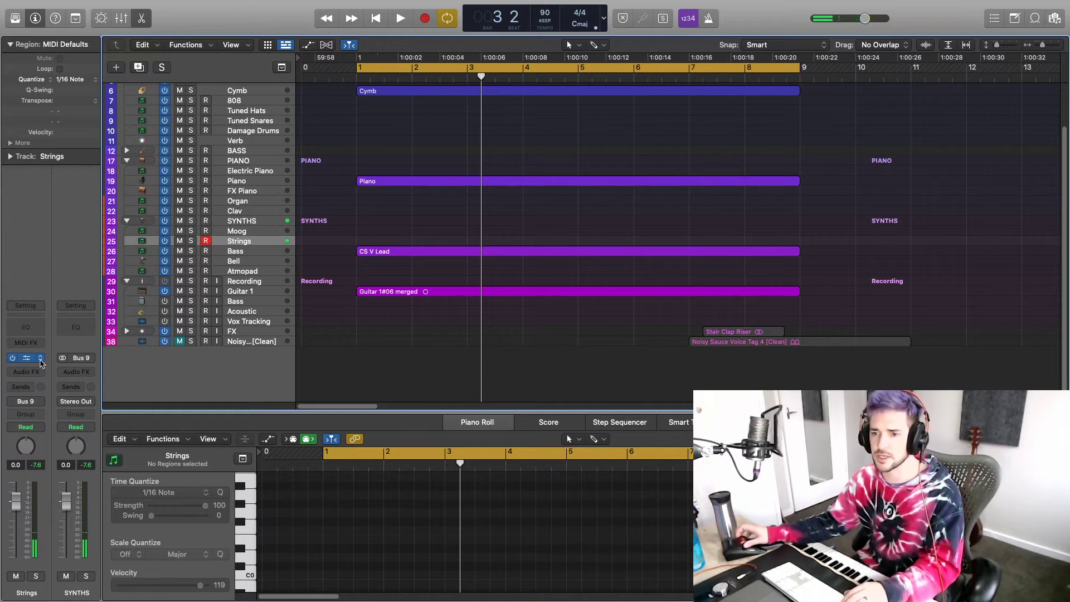
left_click(40, 362)
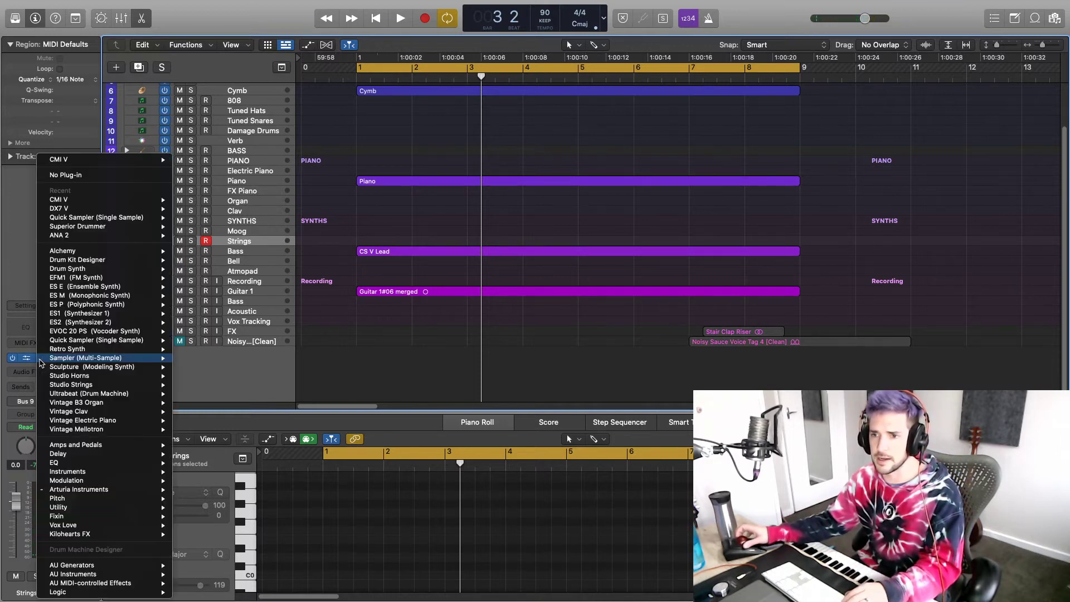
mouse_move(91, 369)
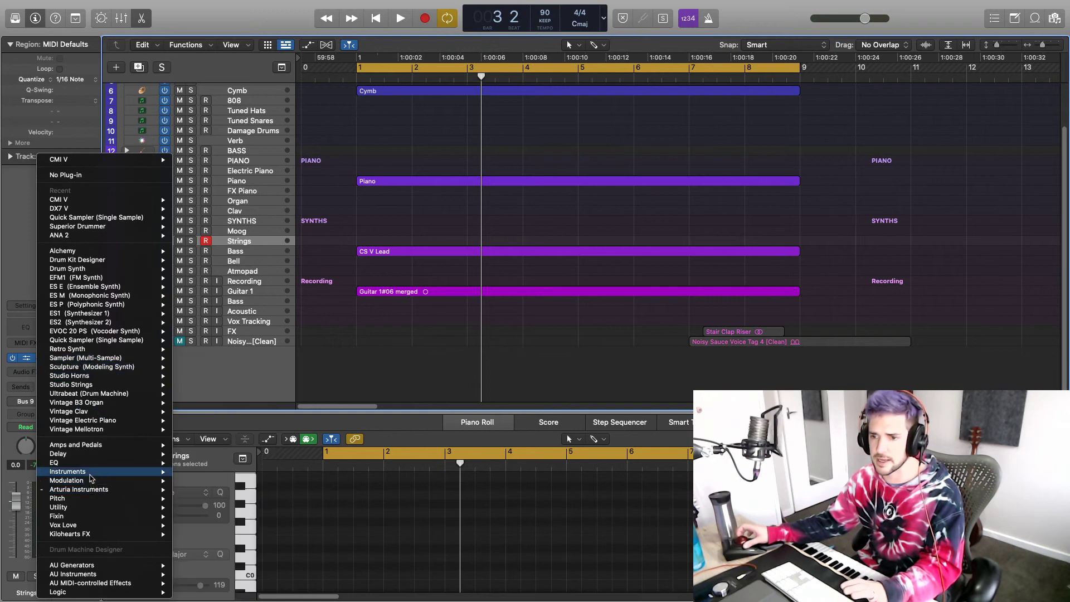
mouse_move(92, 473)
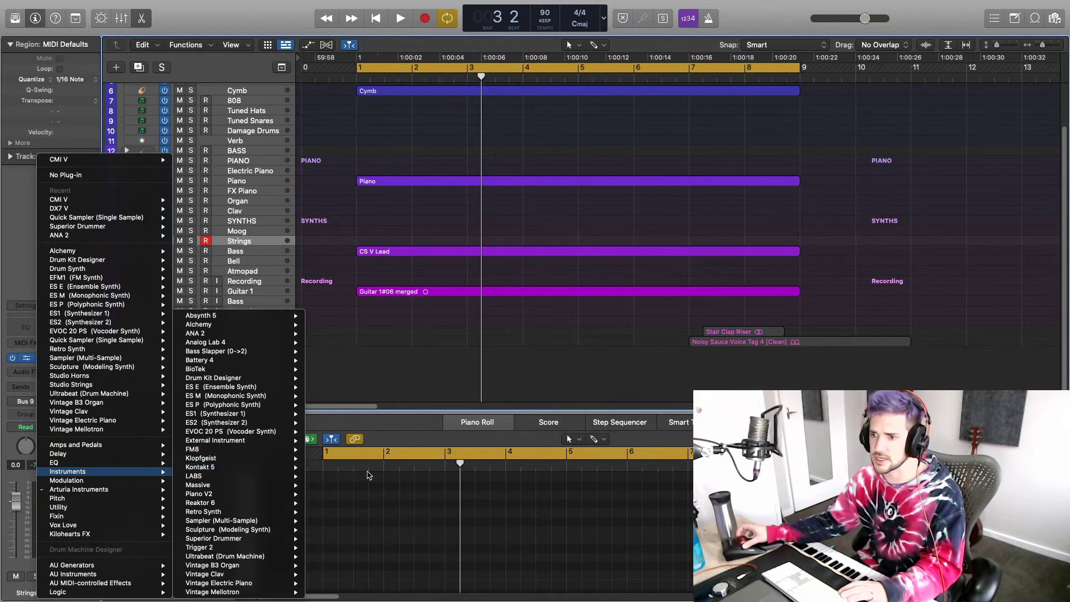
left_click(334, 475)
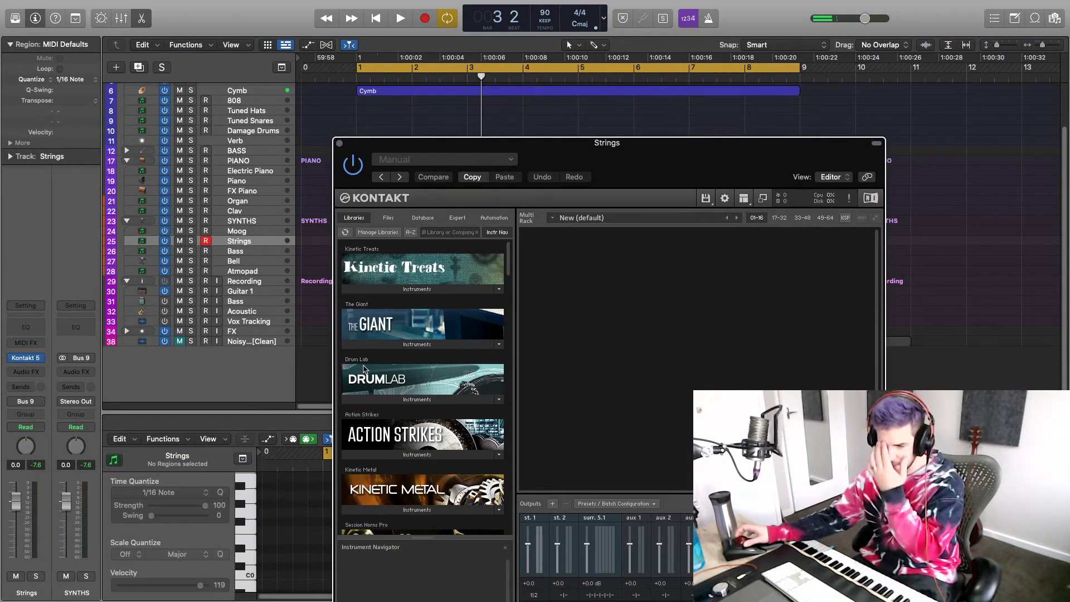
Step: Find the Action Strings library in Kontakt and load its Action Strings.nki instrument
scroll(392, 450, "down", 5)
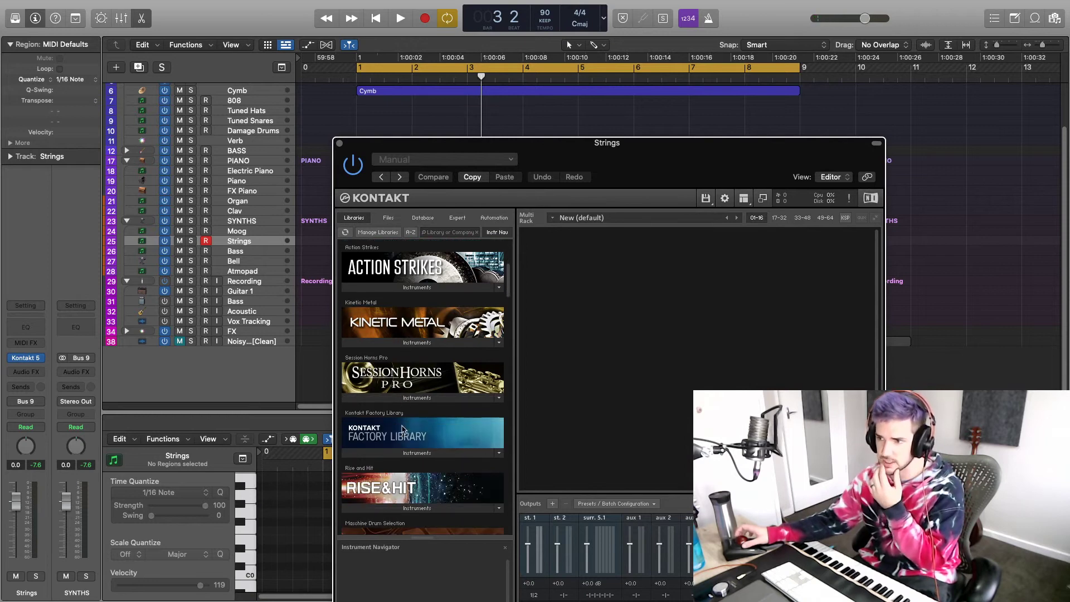
scroll(403, 429, "down", 15)
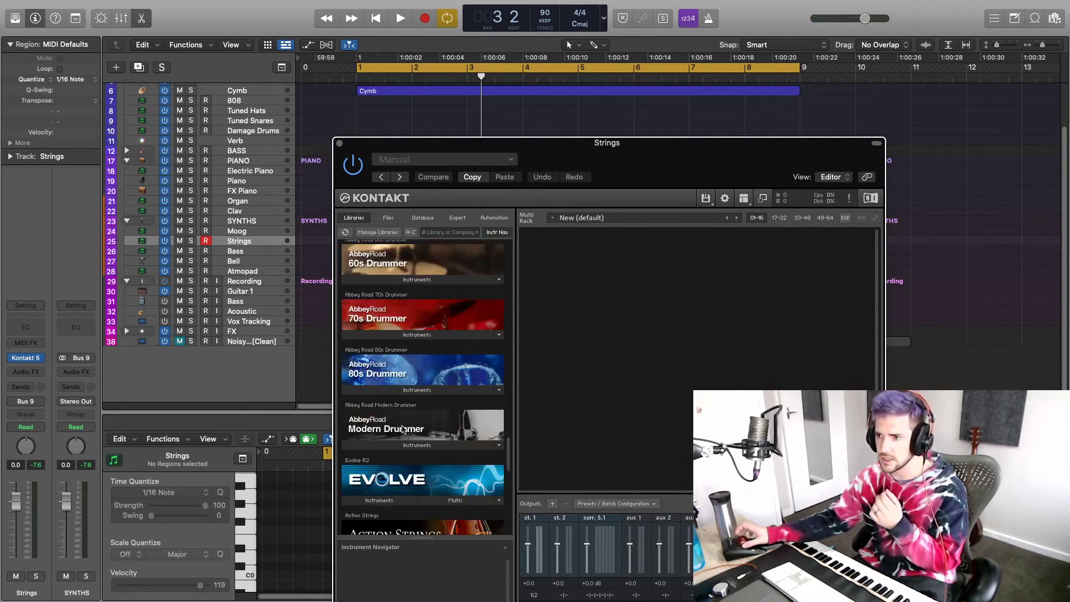
scroll(403, 429, "down", 3)
scroll(404, 430, "up", 6)
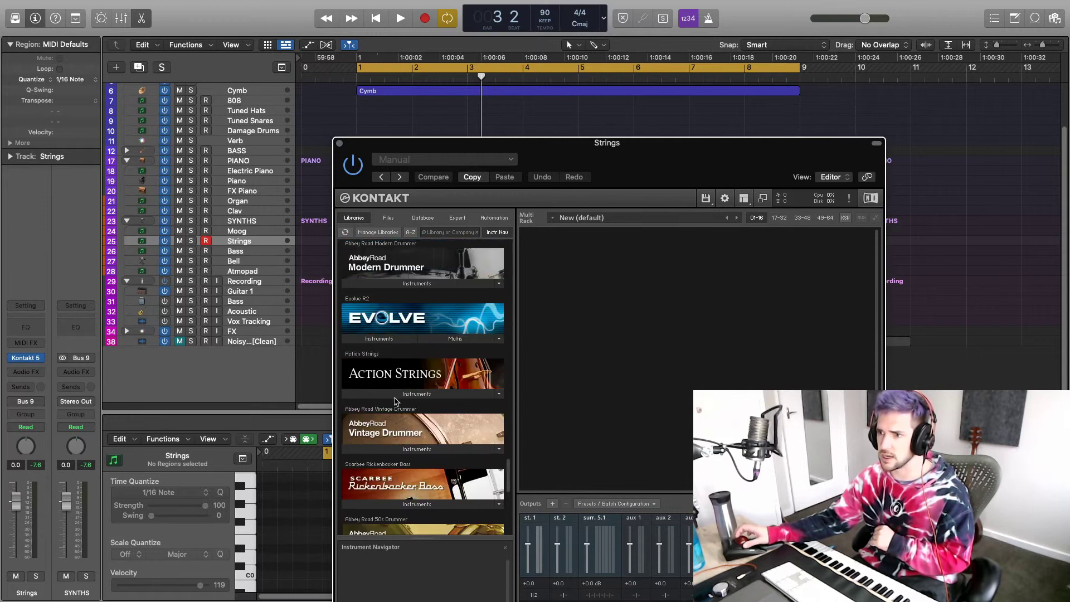
left_click(395, 394)
double_click(389, 407)
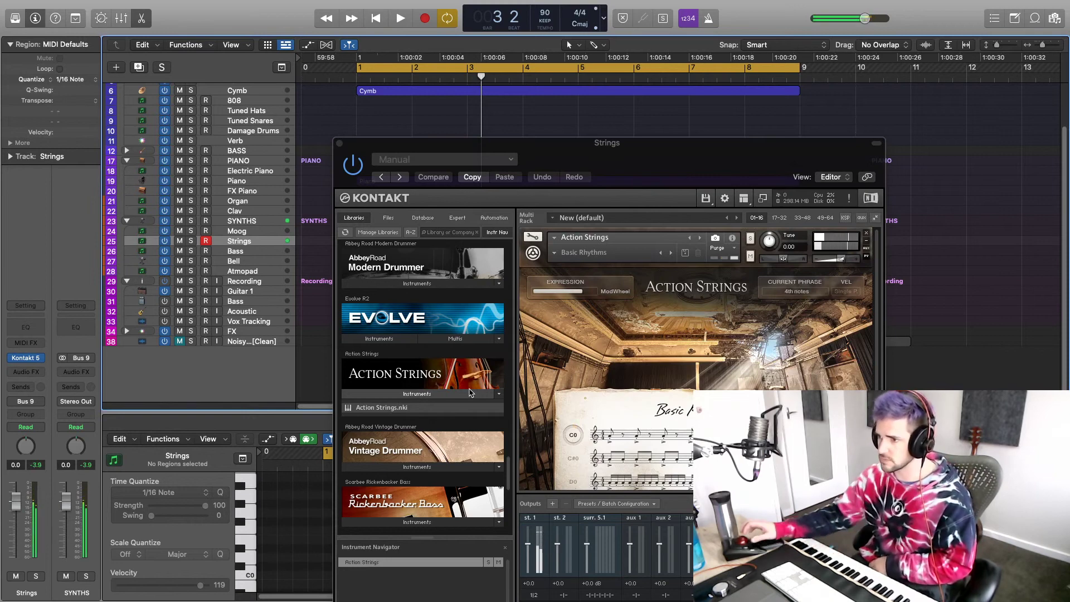
Step: Select the C#0 phrase in Action Strings and lower the Strings track volume to -7.2 dB while the beat plays
left_click(573, 458)
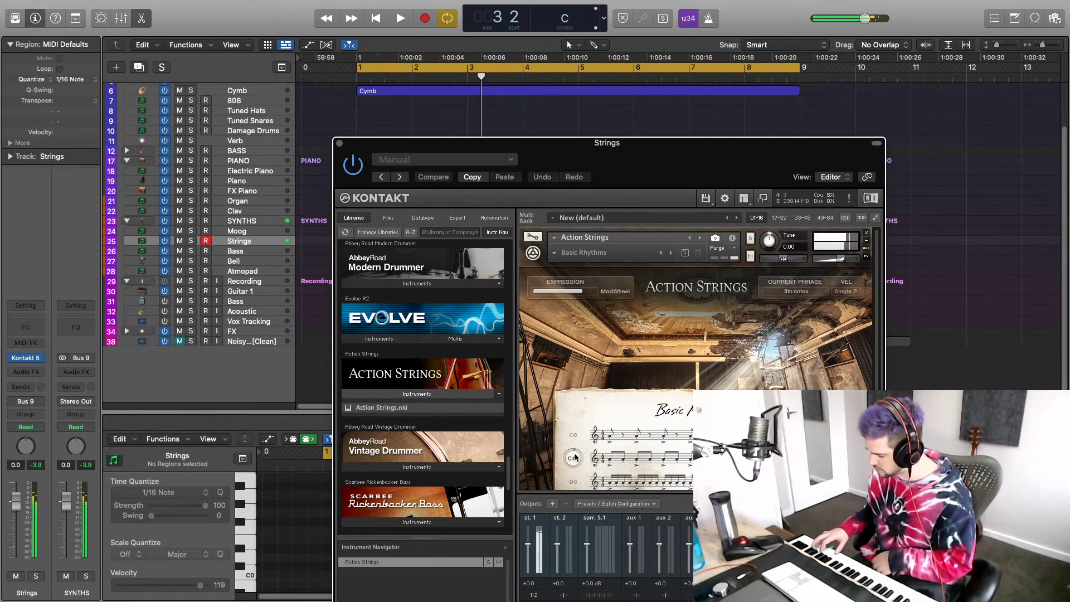
key("space")
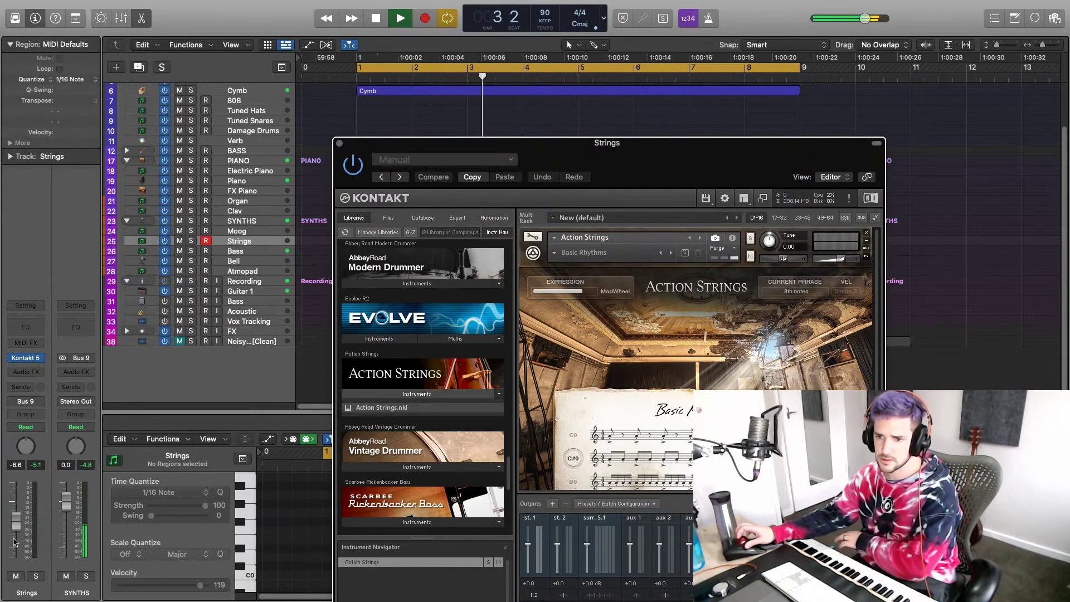
scroll(14, 541, "down", 1)
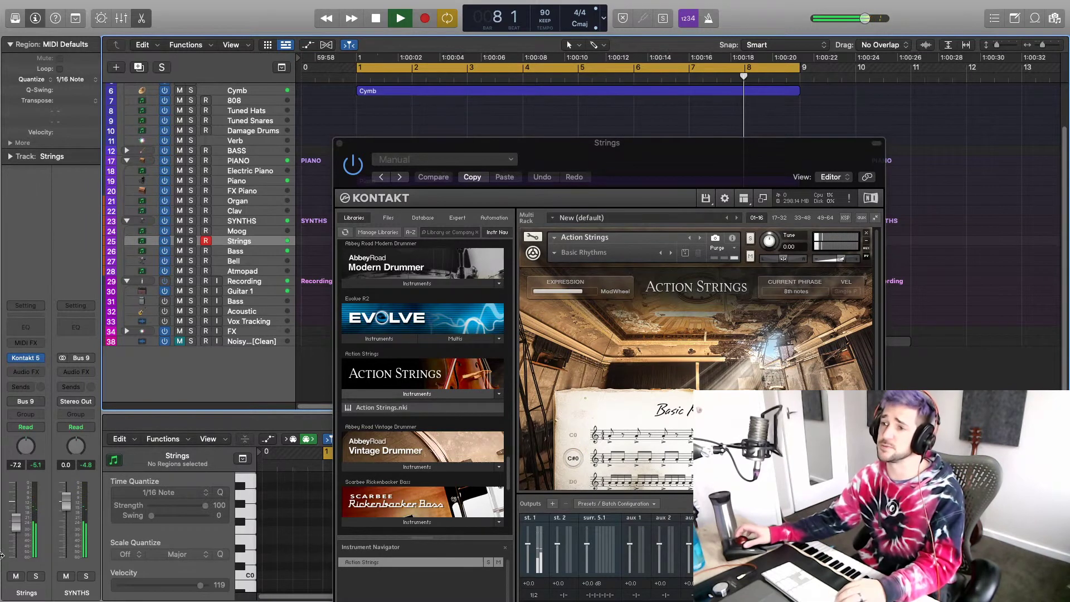
Step: Close the Kontakt window, rehearse with the beat and record a held A minor chord on the Strings track from bar 1
left_click(339, 145)
key("space")
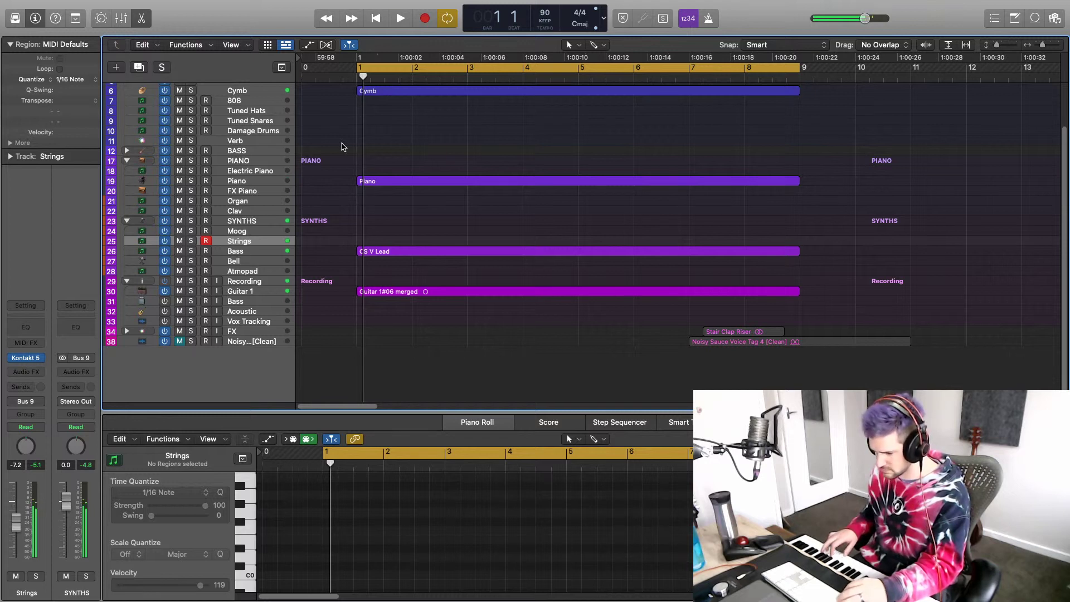
key("space")
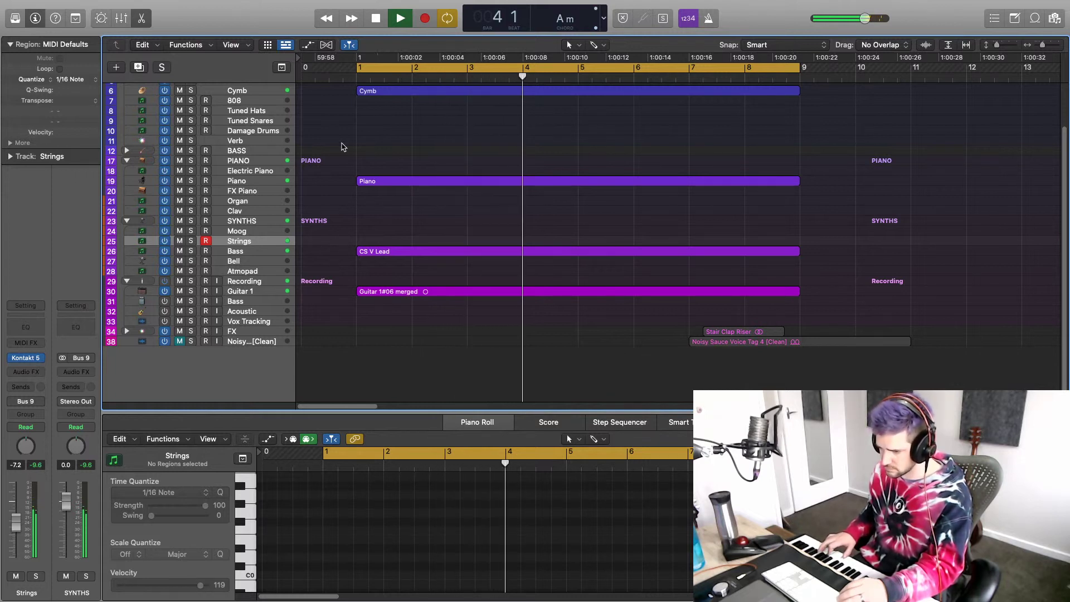
key("space")
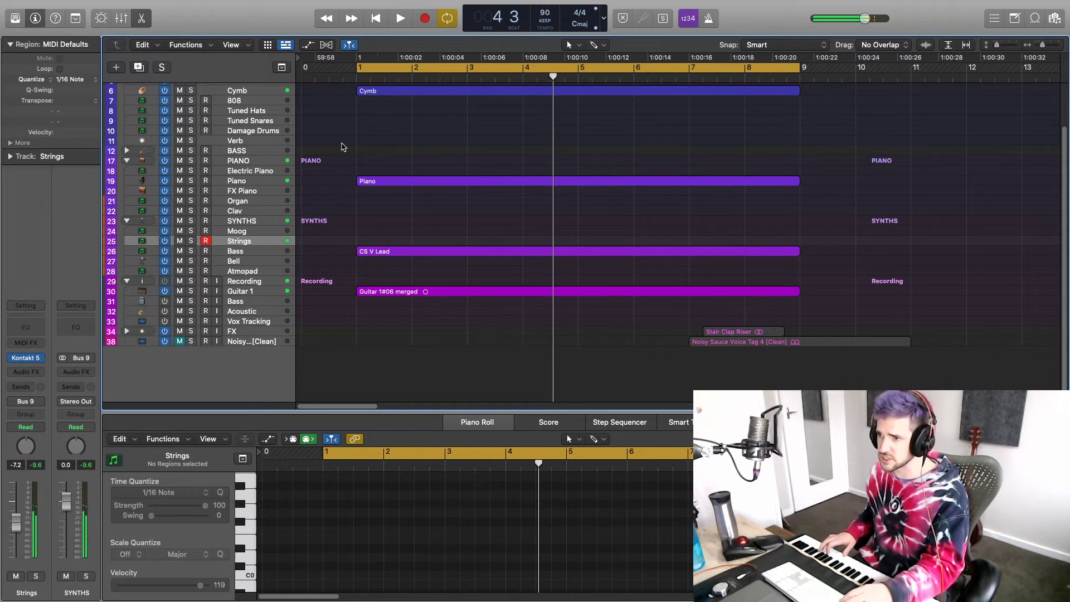
key("r")
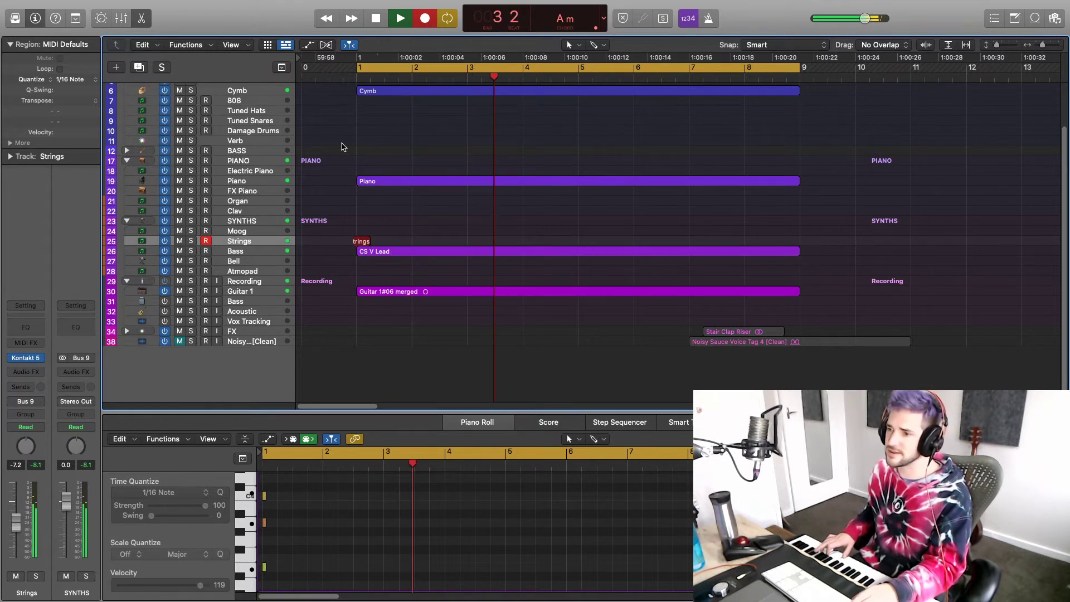
key("space")
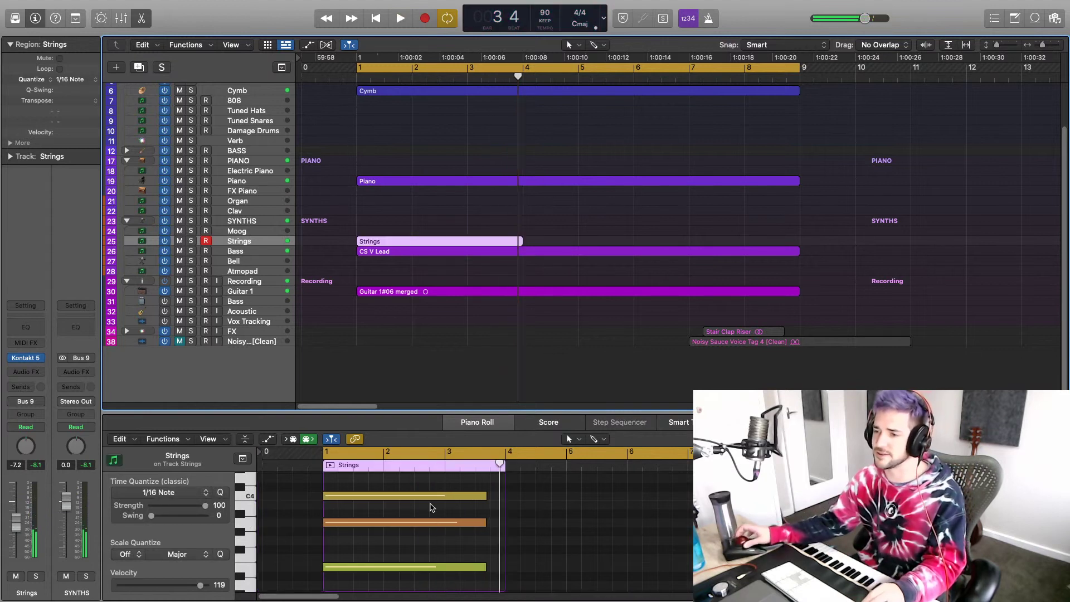
Step: Extend the Strings region to bar 9 and lengthen its three chord notes to fill it
left_click_drag(436, 582, 444, 484)
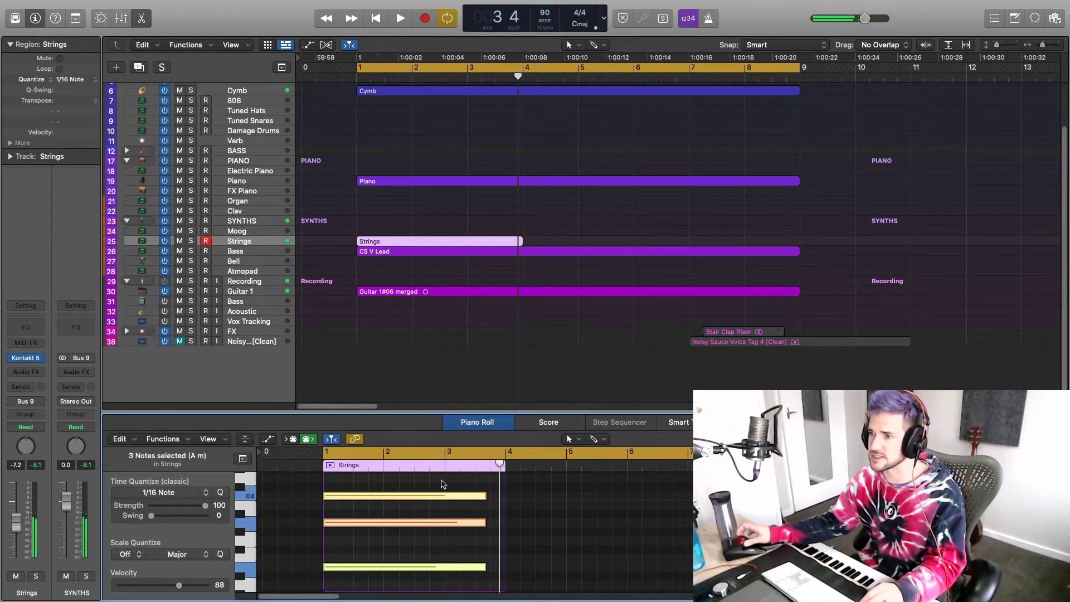
left_click_drag(520, 239, 799, 251)
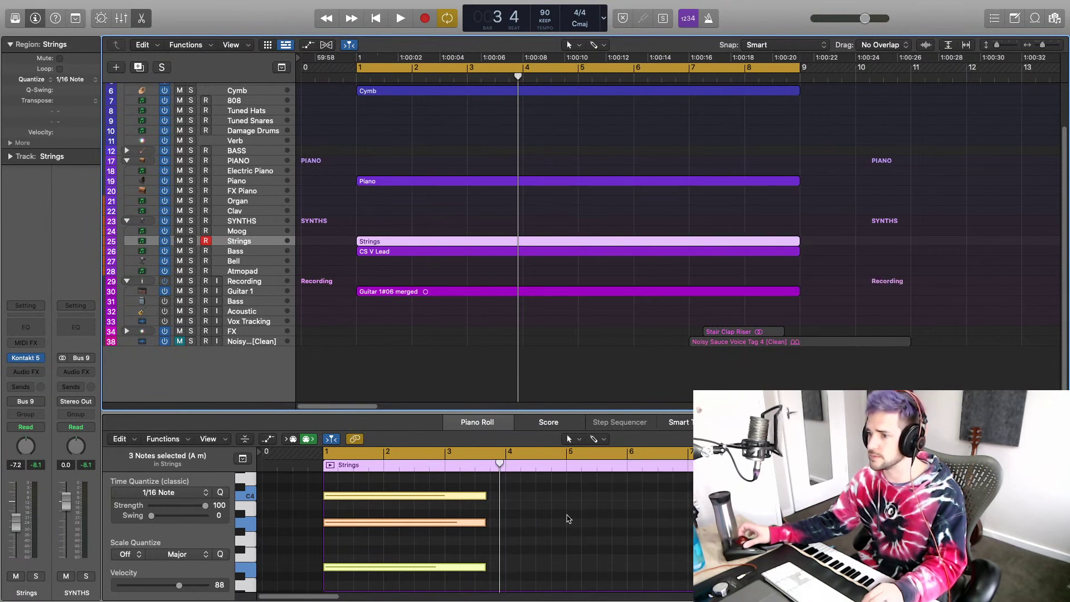
left_click(480, 559)
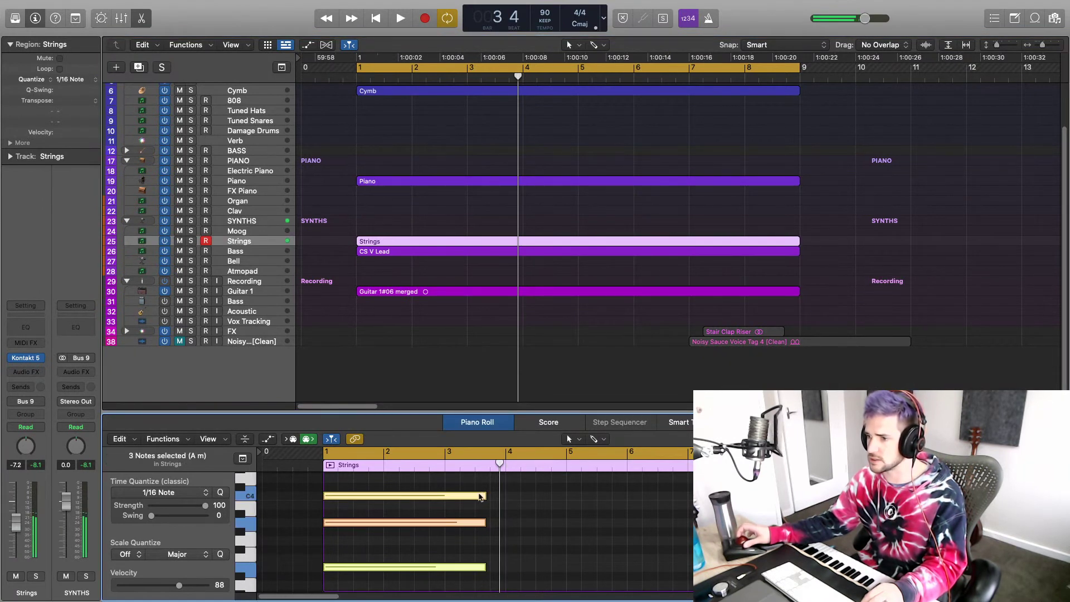
left_click_drag(484, 568, 809, 568)
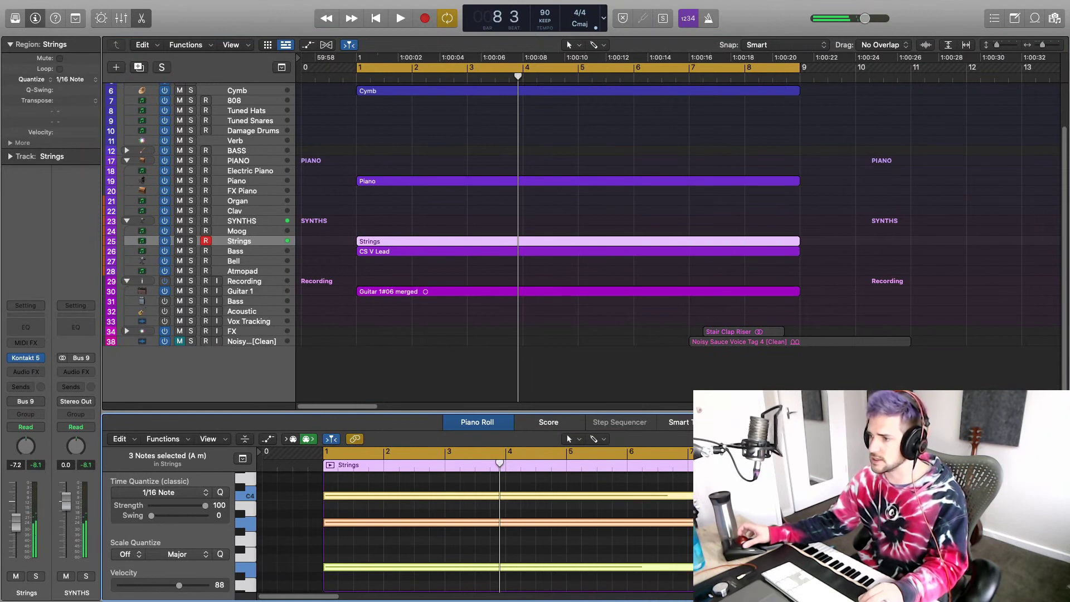
Step: Lower the Strings track volume to -25.5 dB during playback and copy the three chord notes one octave up
key("space")
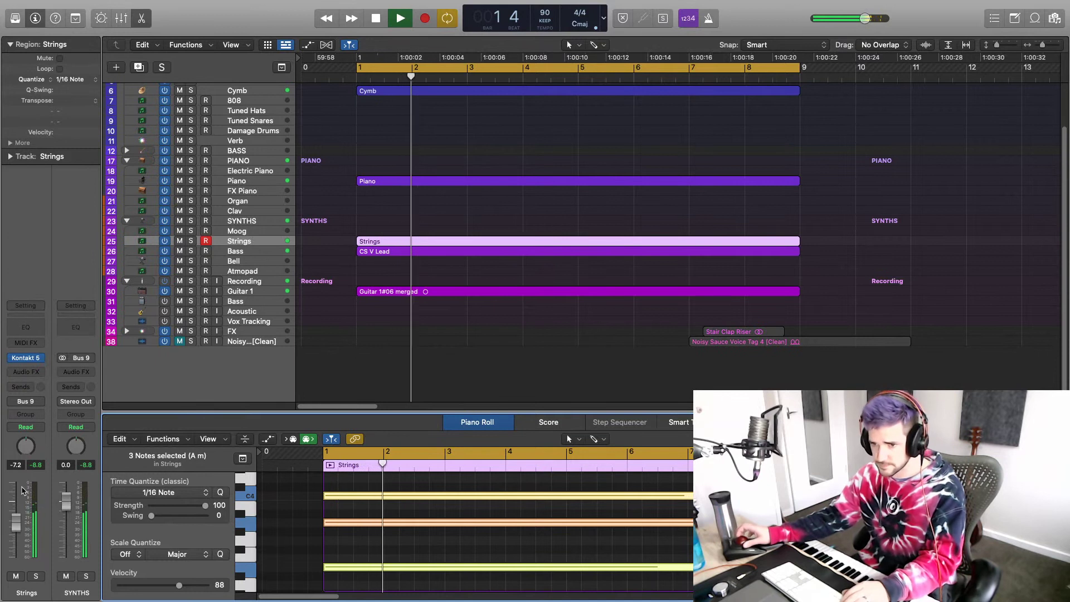
left_click_drag(15, 535, 29, 575)
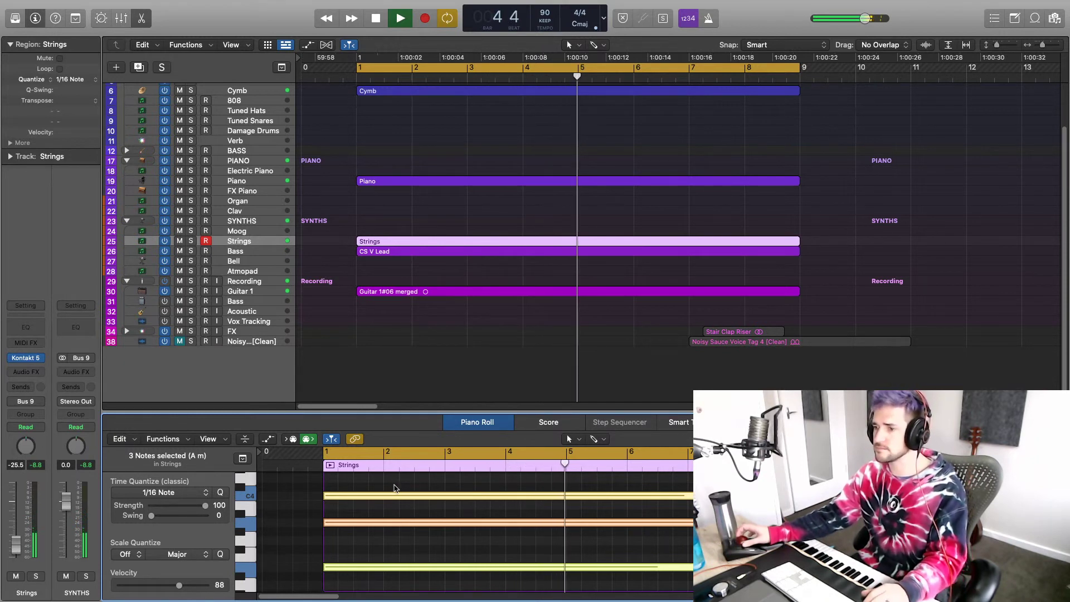
key("super+Up")
key("super+Up")
key("super+Up")
left_click_drag(412, 572, 393, 514)
key("space")
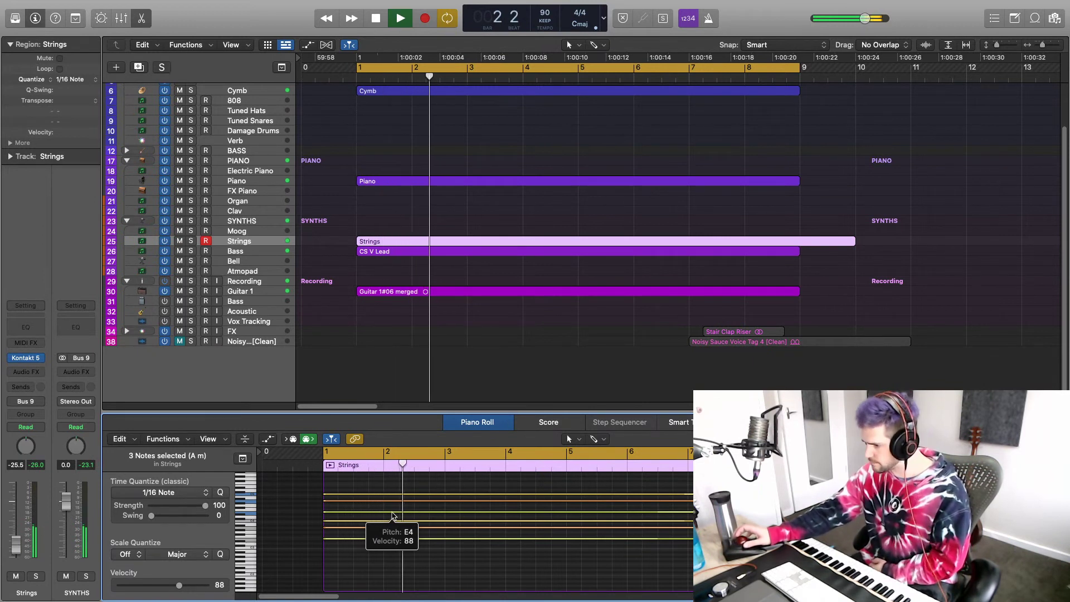
Step: Set the Strings track volume to -27.0 dB, trim the Strings region's end back to bar 9 and play the beat
scroll(392, 516, "up", 2)
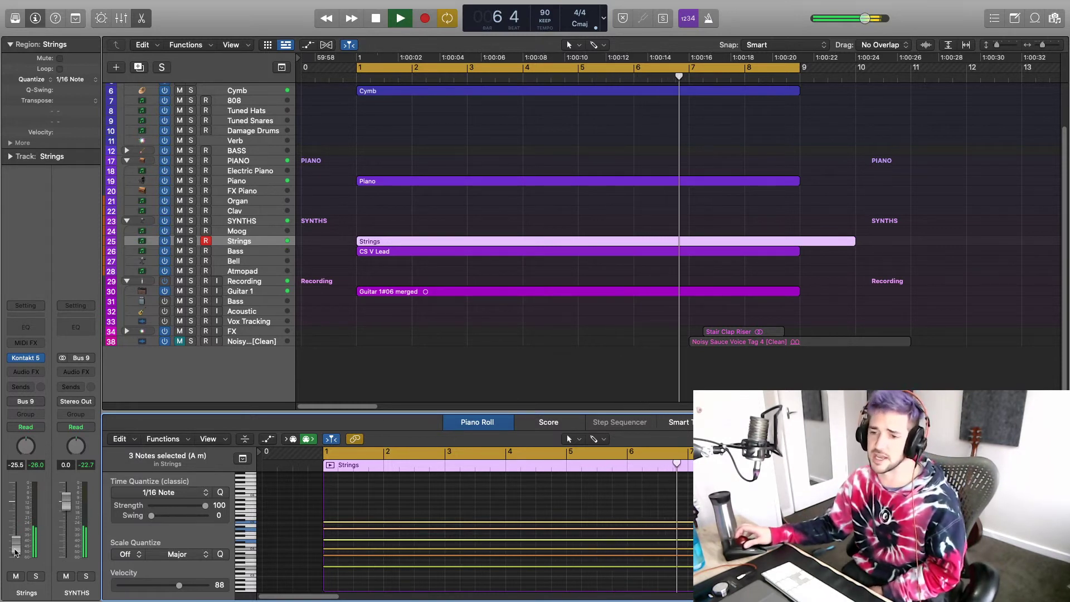
left_click_drag(15, 549, 15, 551)
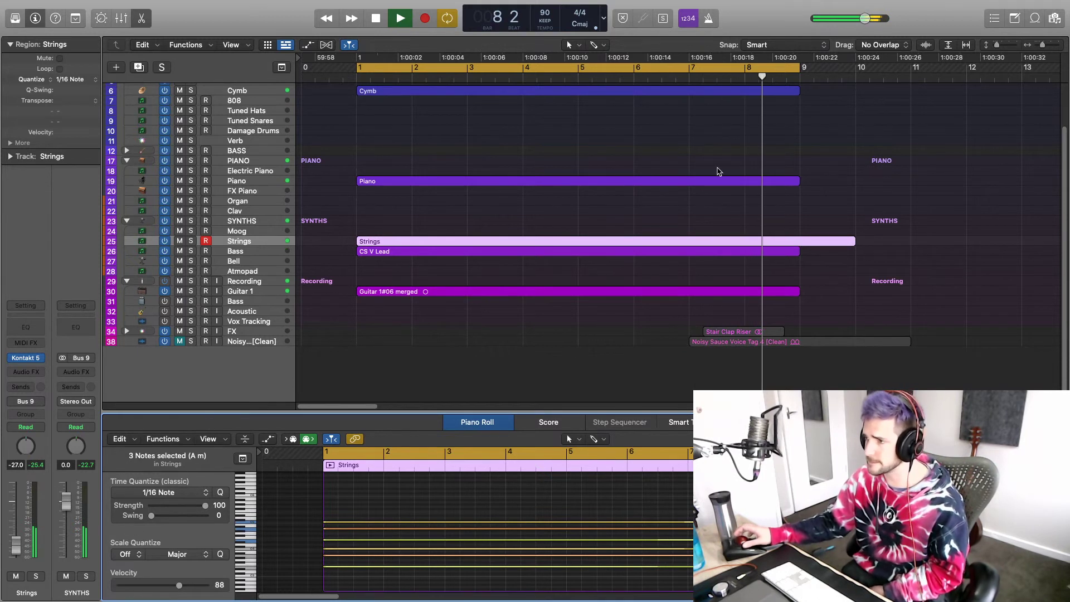
left_click(870, 245)
left_click_drag(853, 245, 797, 249)
key("space")
scroll(866, 241, "up", 3)
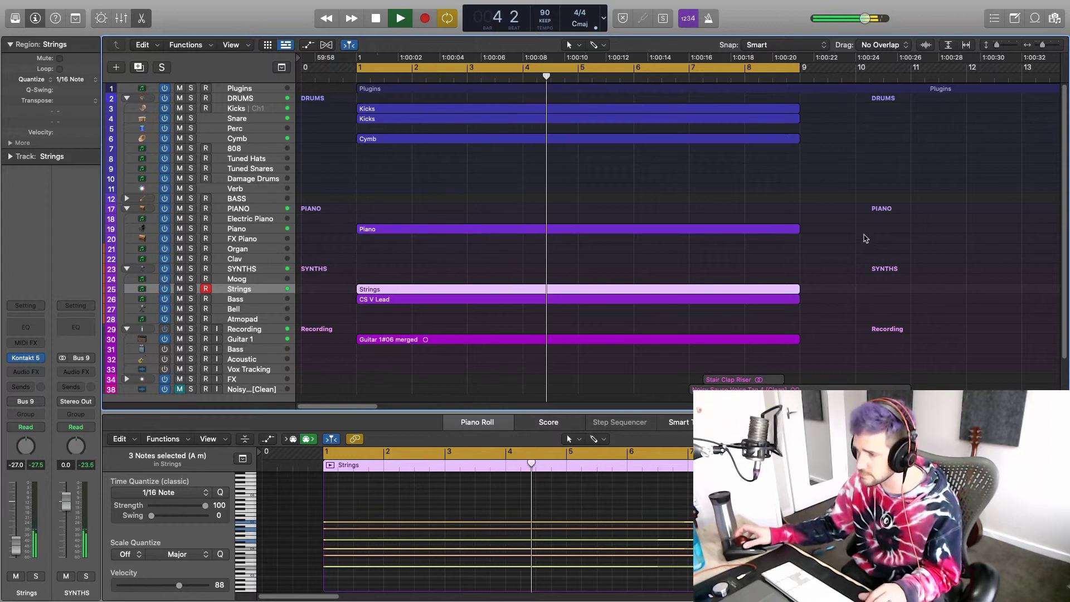
Step: Copy the seven drum, piano, strings, bass and guitar regions from bar 1 to bar 9 and start playback
scroll(711, 166, "down", 1)
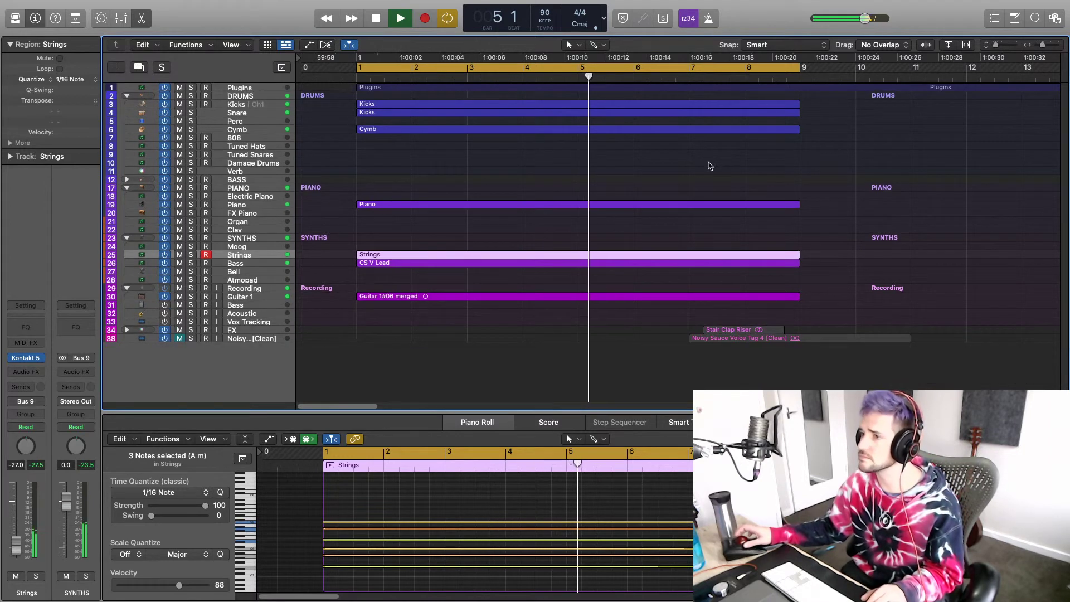
scroll(711, 167, "down", 1)
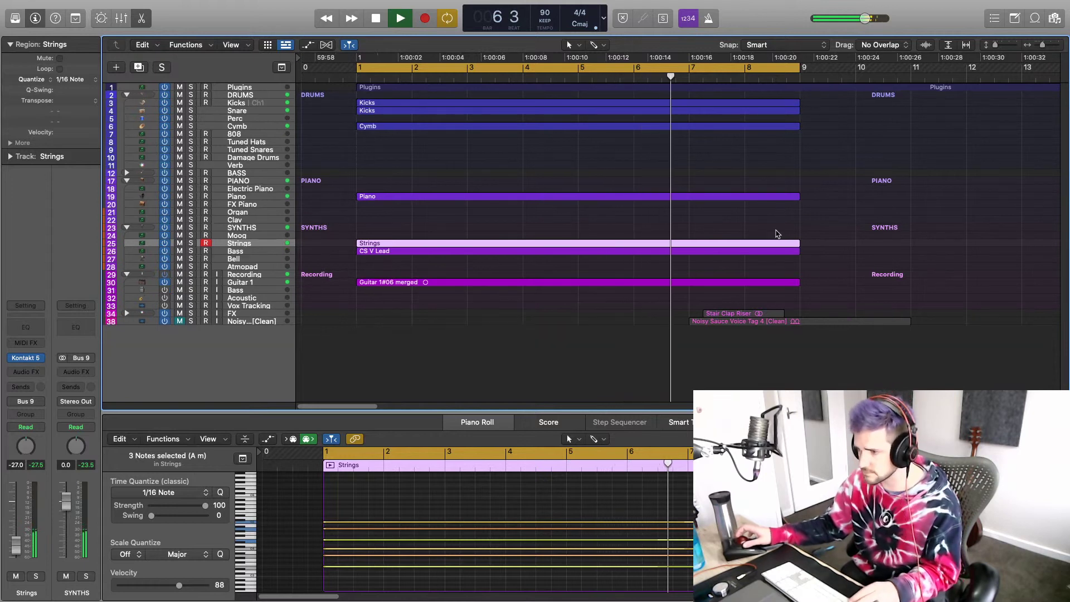
left_click_drag(567, 436, 567, 554)
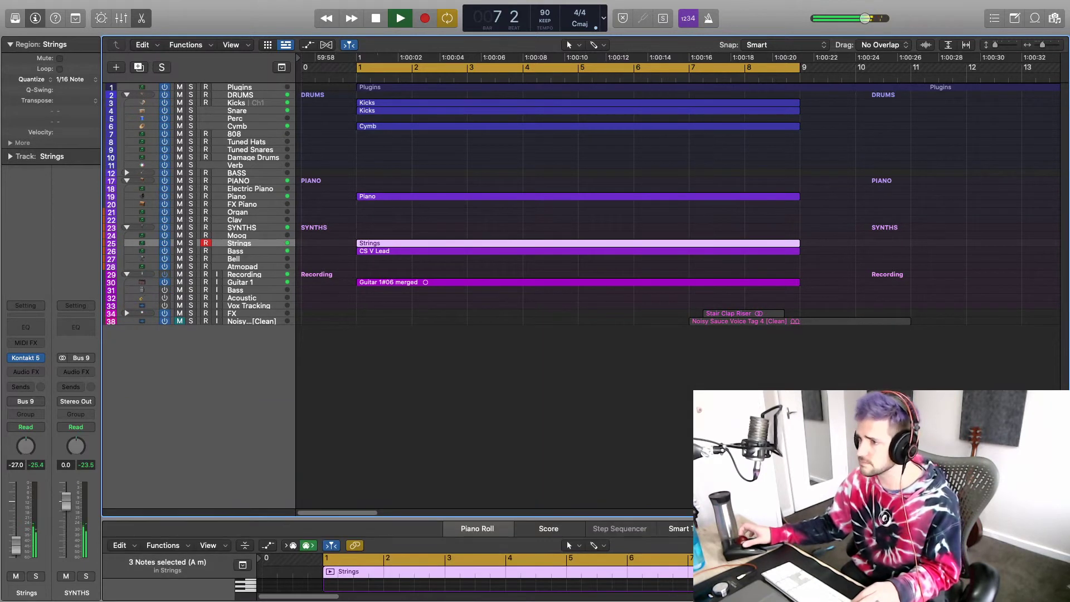
key("super+Down")
key("super+Down")
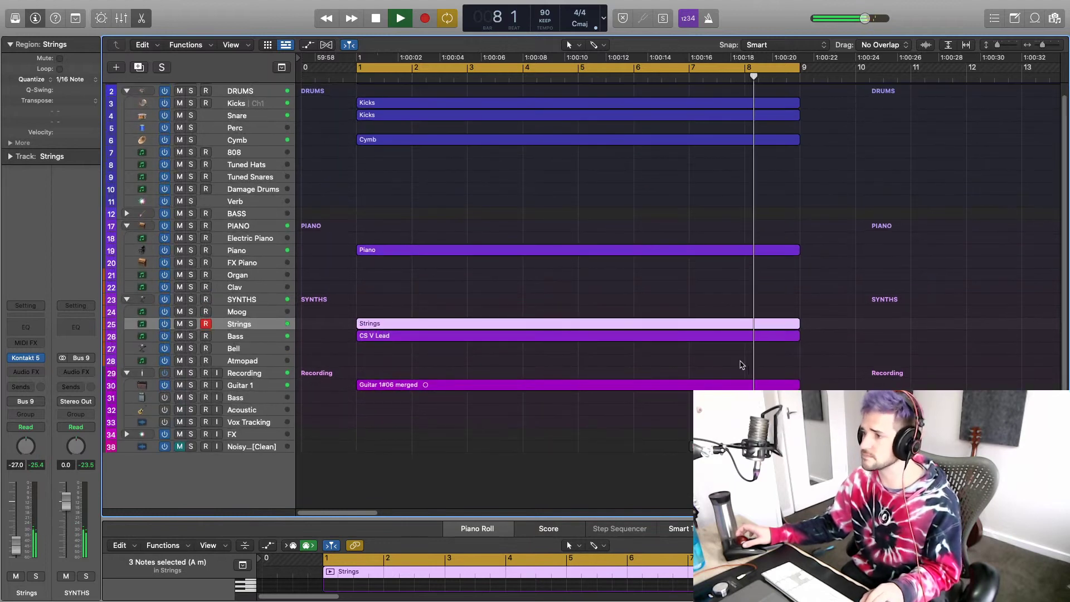
key("super+Left")
key("super+Left")
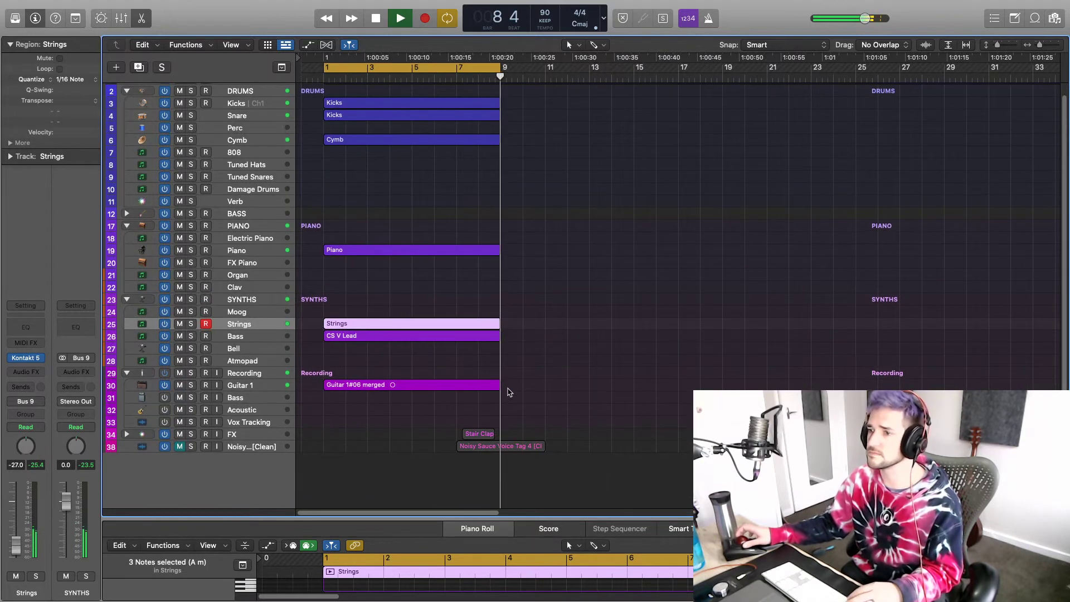
key("space")
left_click_drag(516, 397, 427, 109)
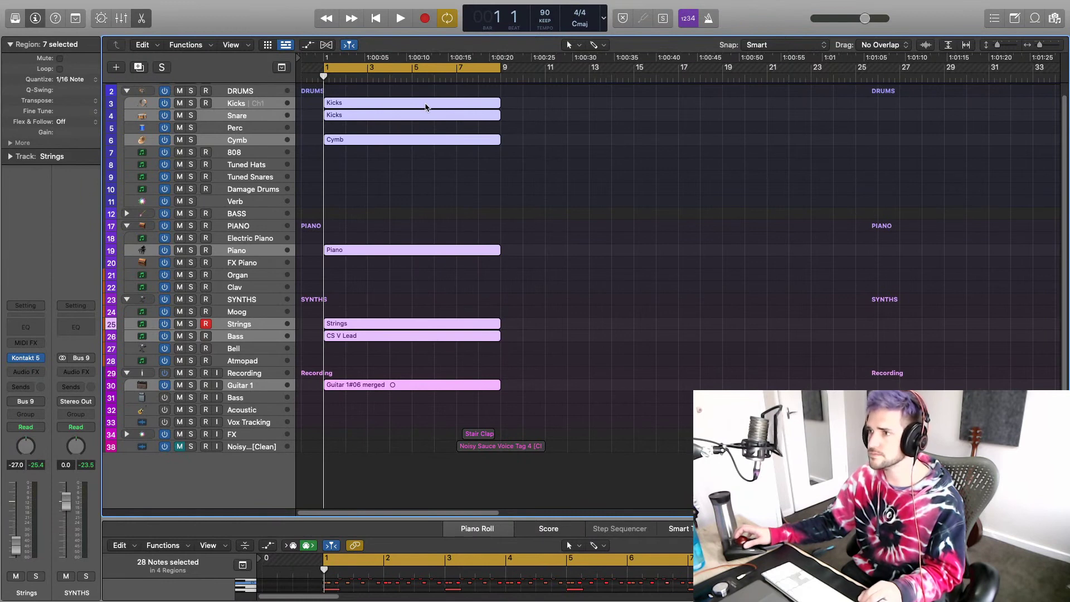
left_click_drag(427, 108, 602, 108)
key("space")
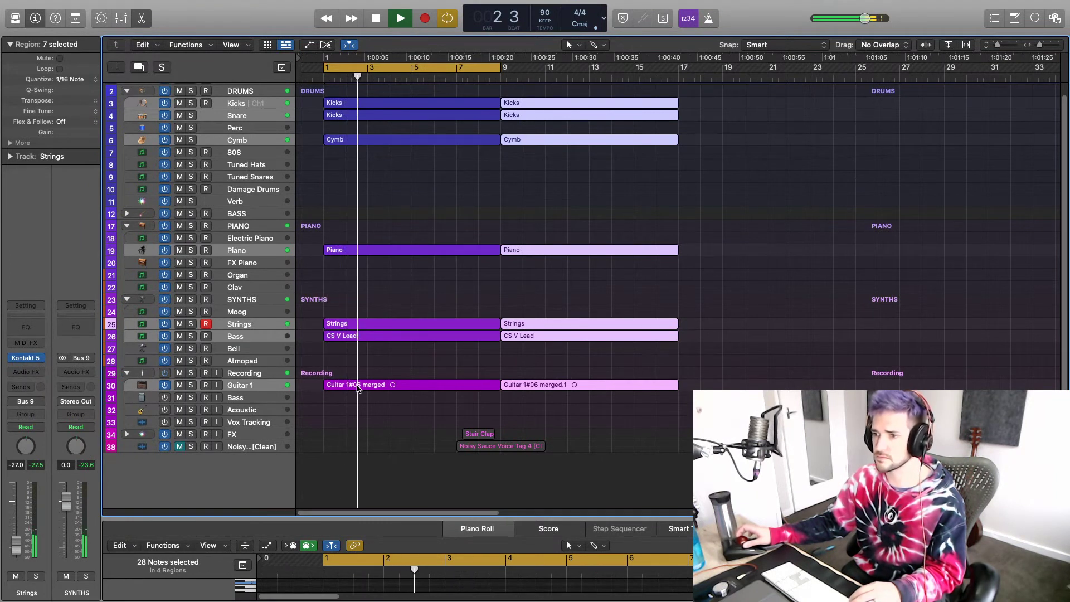
Step: Duplicate the Guitar 1 track with its settings and delete the Bass, Acoustic and Vox Tracking tracks below it
key("space")
left_click(357, 386)
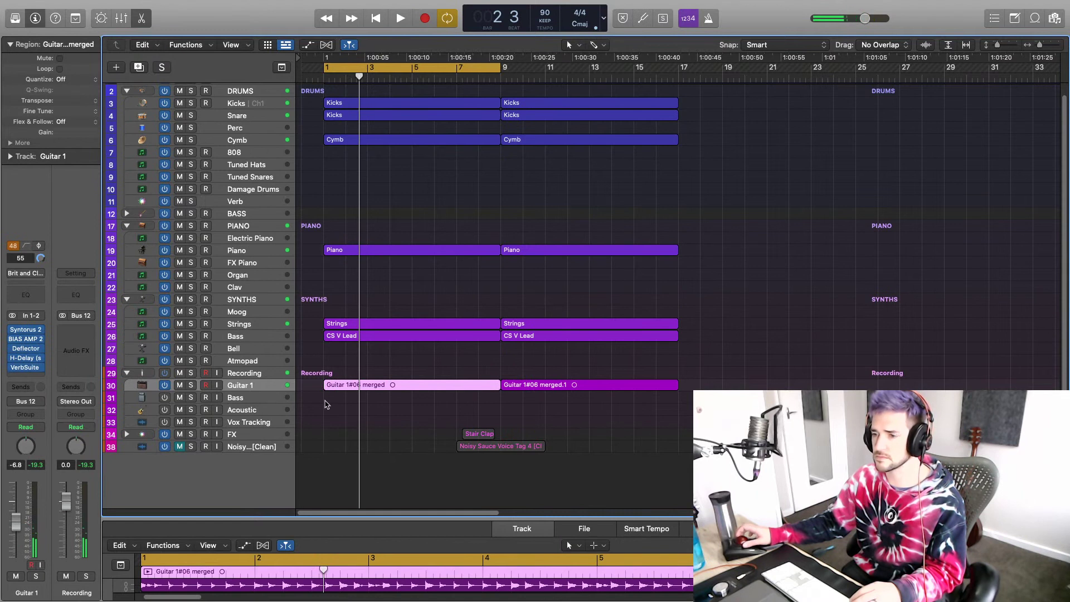
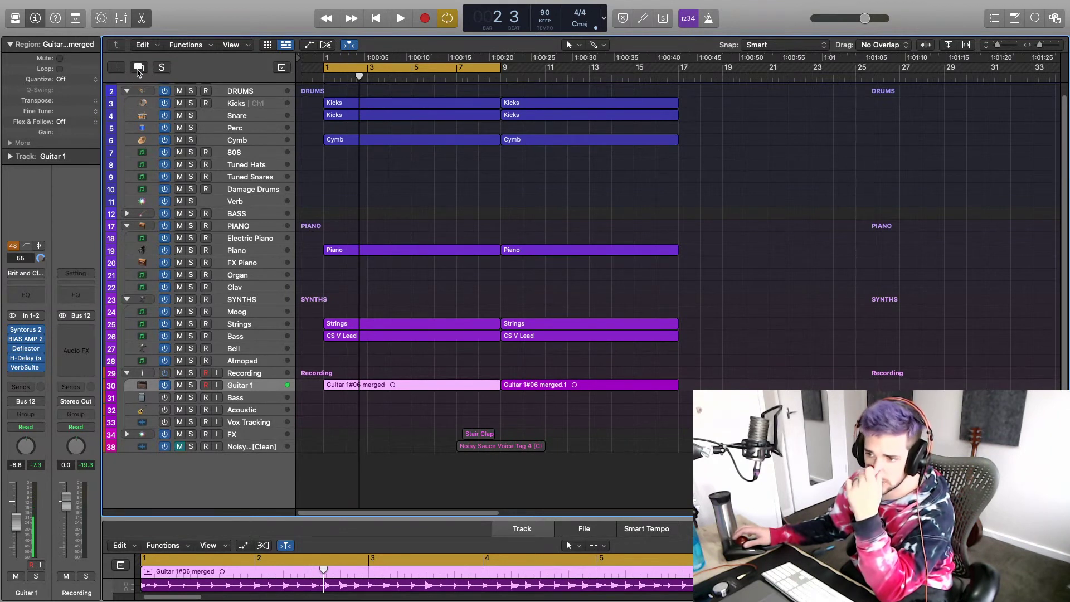
left_click(138, 68)
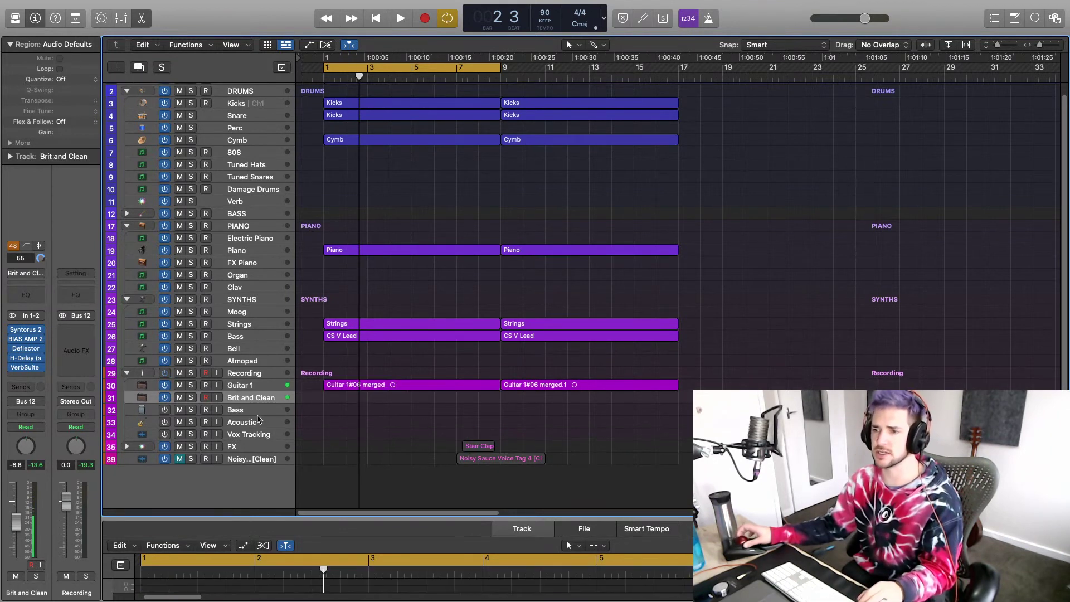
left_click(257, 413)
left_click(258, 438, "shift")
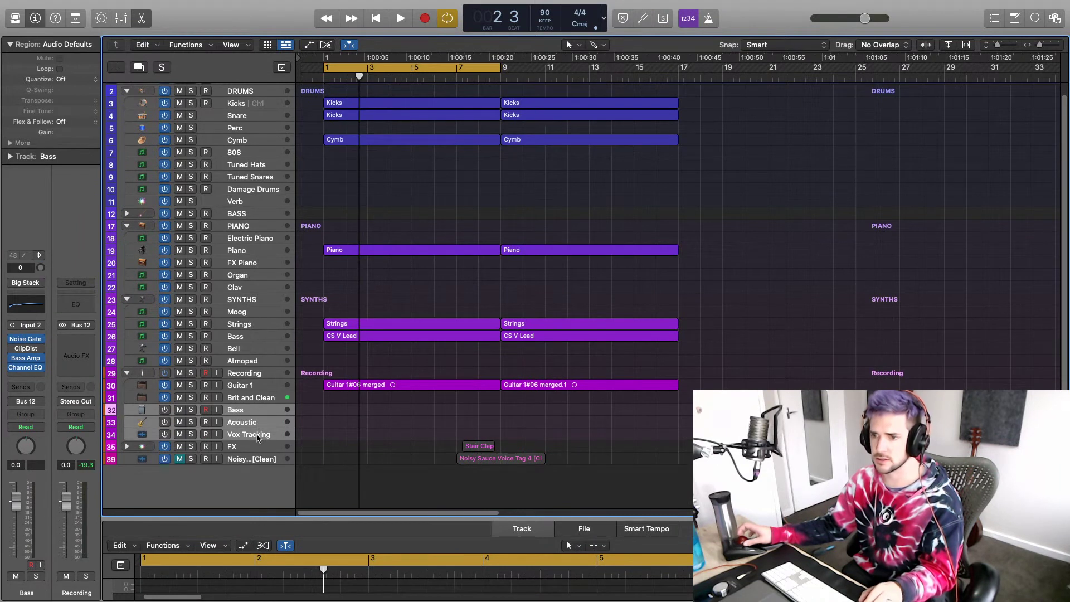
key("super+BackSpace")
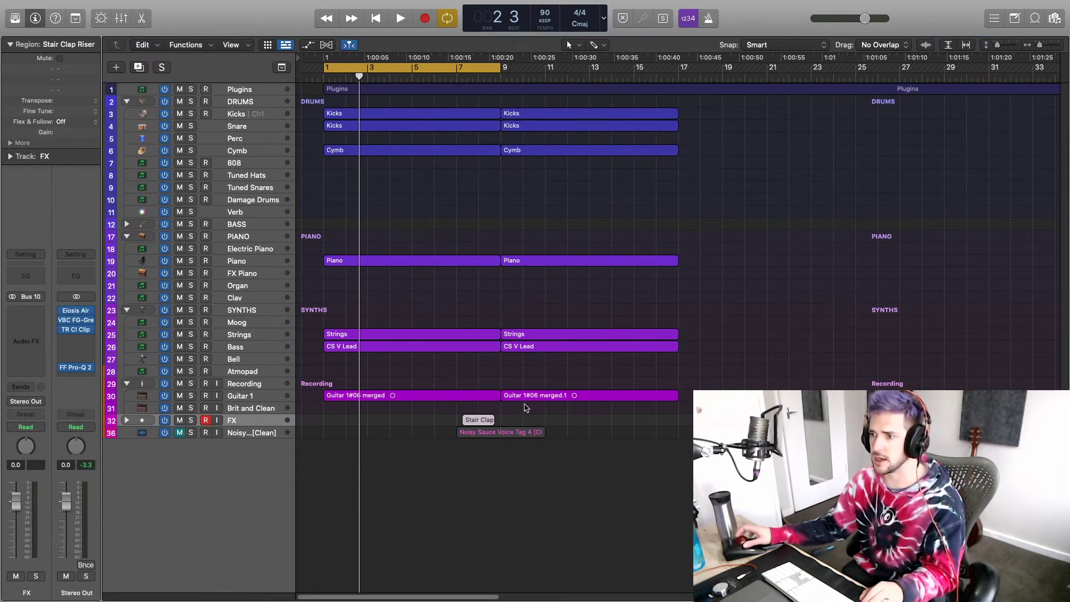
Step: Move the guitar region at bar 9 onto the duplicated guitar track and shift the cycle range to bars 9 to 17
left_click_drag(528, 402, 530, 411)
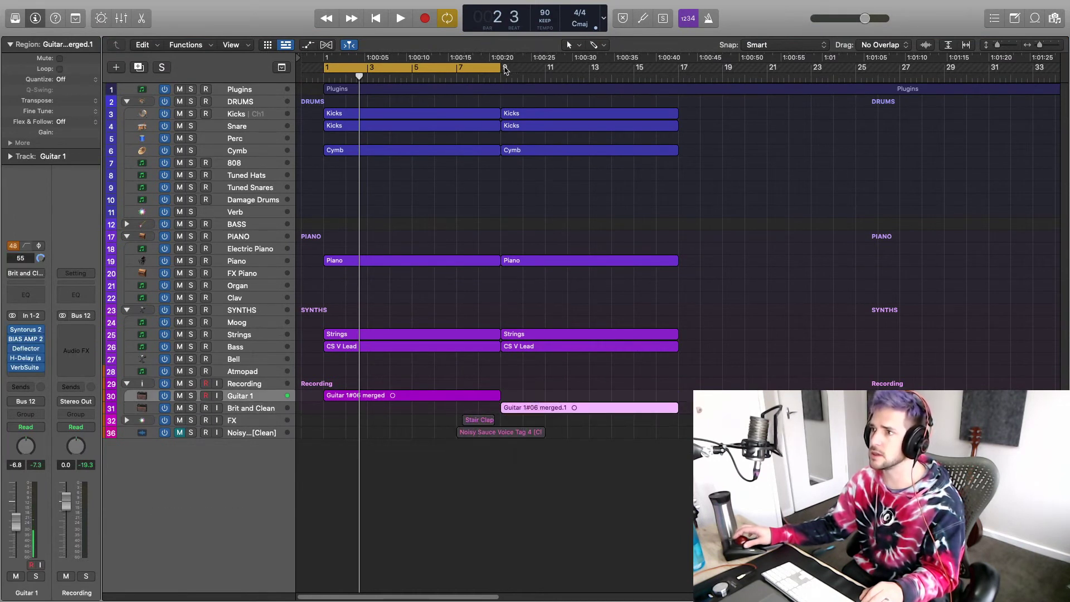
left_click_drag(506, 69, 683, 82)
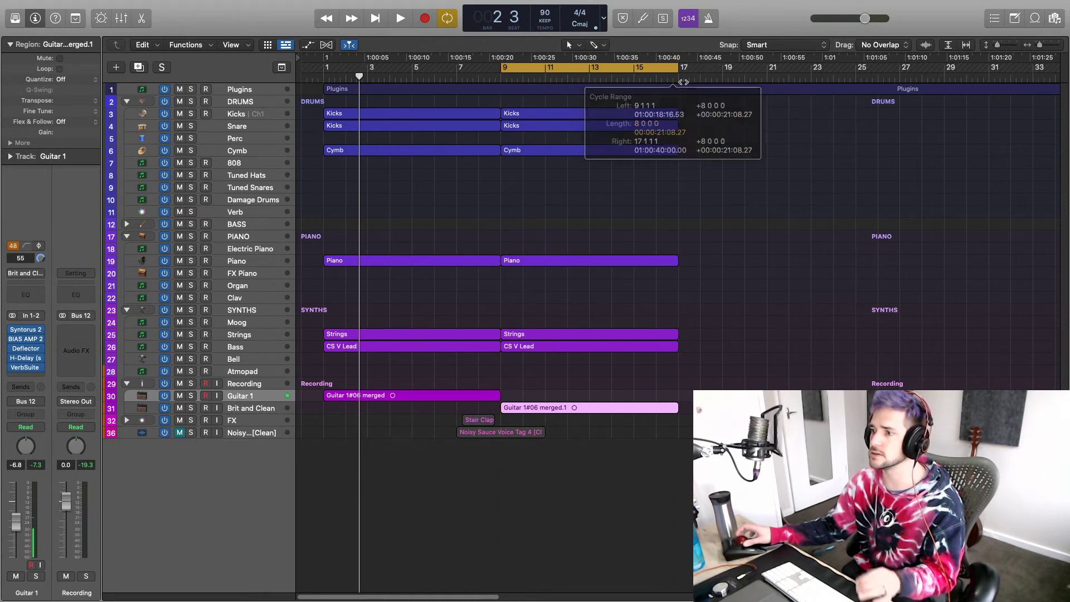
Step: Insert a Pedalboard on the Guitar 1 track and add a Wham pedal tuned to -12, adjusting its treadle position
left_click(34, 328)
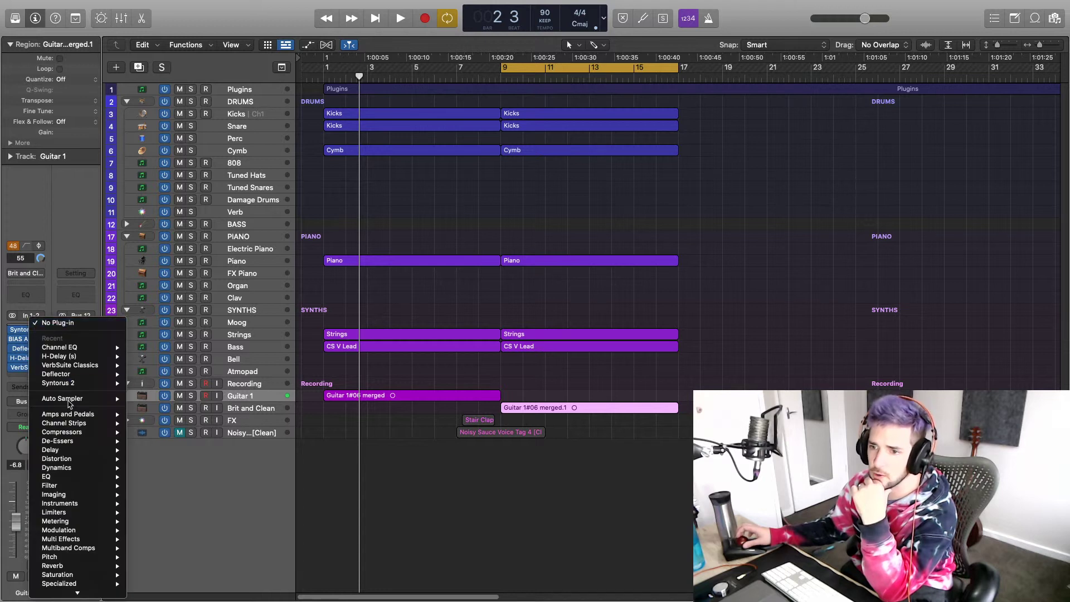
mouse_move(87, 417)
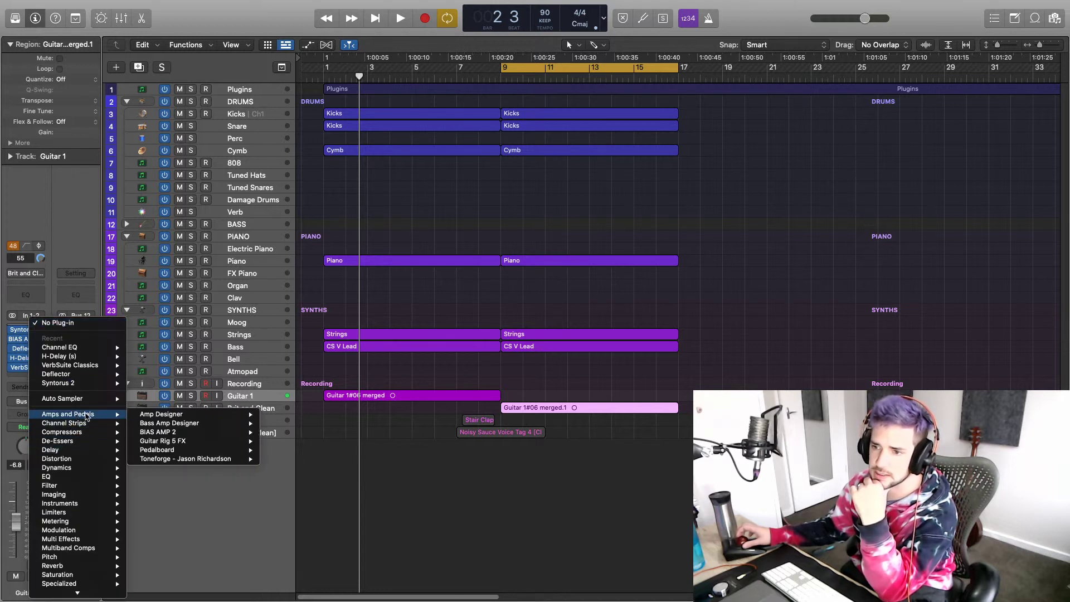
mouse_move(178, 443)
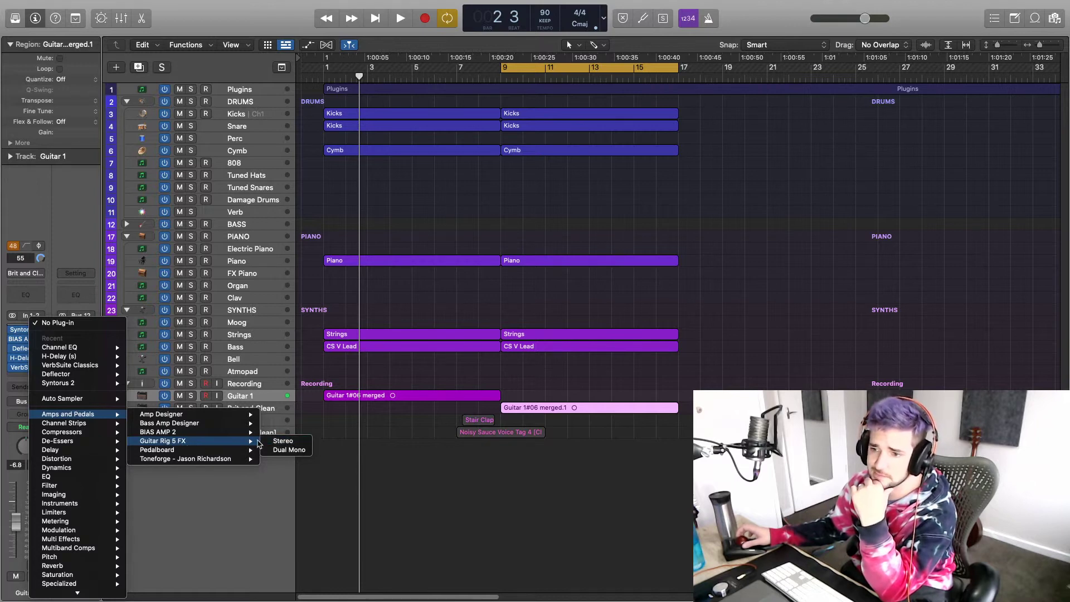
left_click(276, 450)
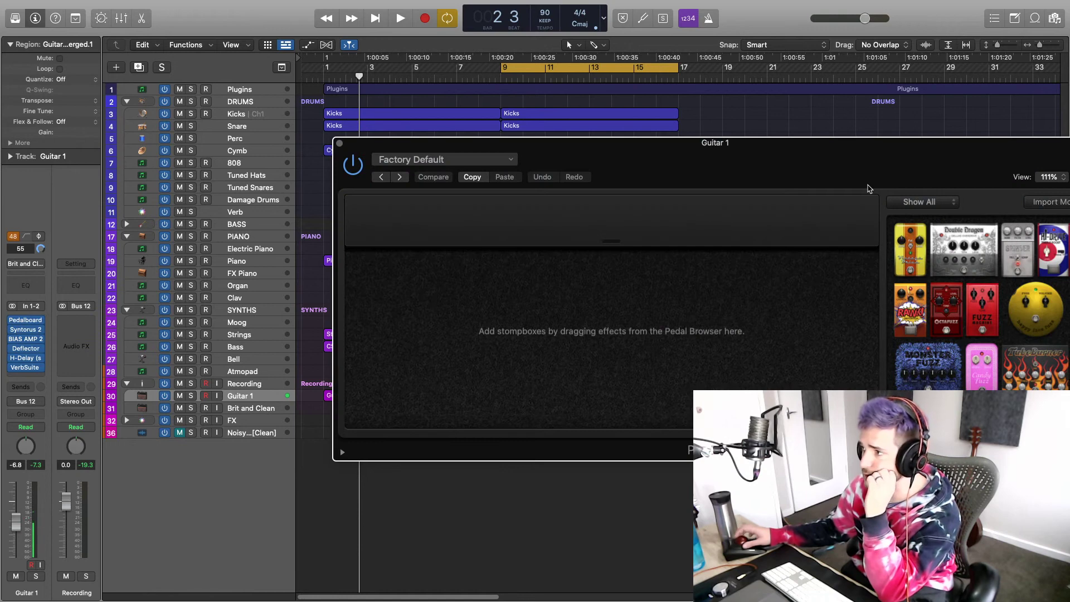
left_click_drag(830, 169, 560, 106)
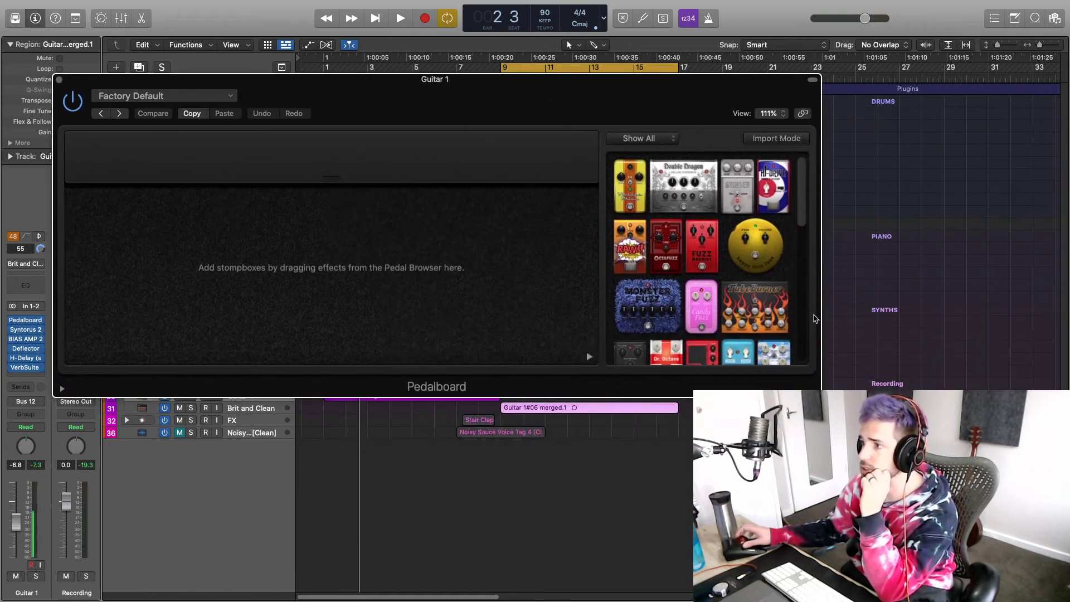
scroll(777, 313, "down", 4)
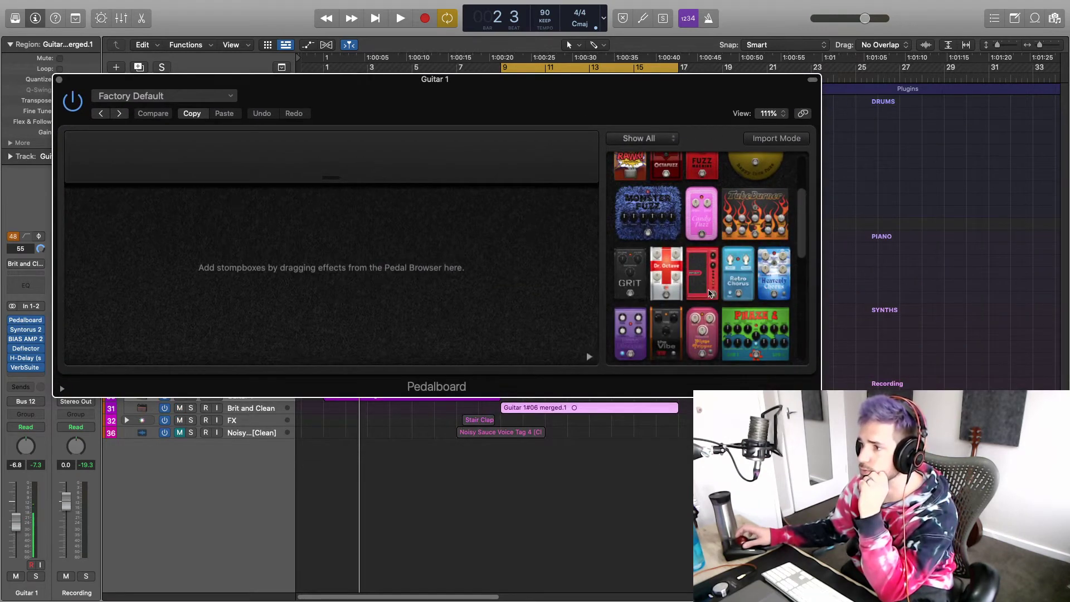
left_click_drag(703, 289, 179, 273)
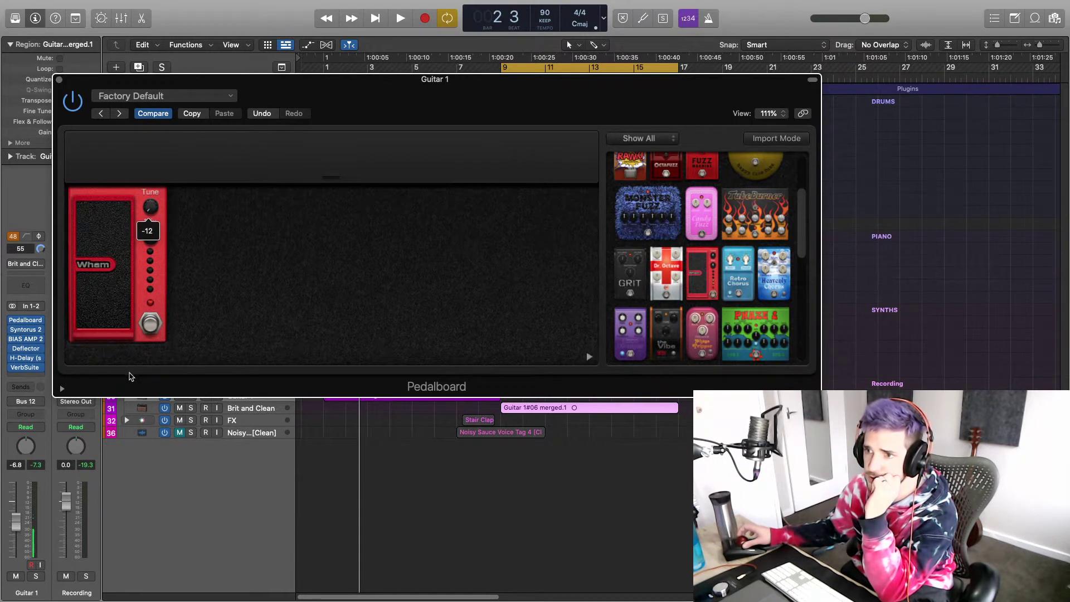
left_click_drag(125, 311, 124, 220)
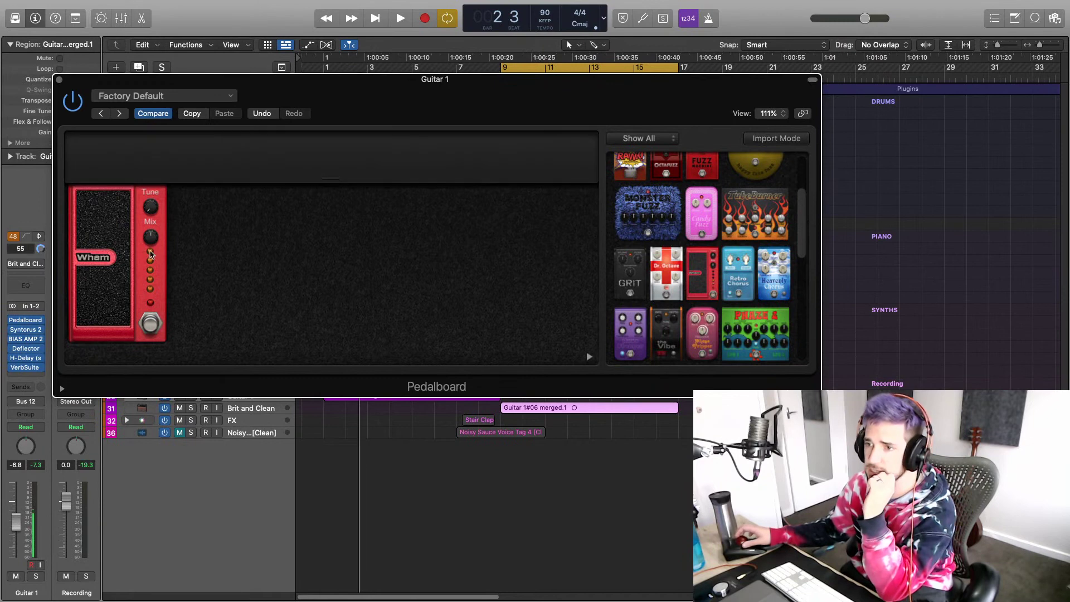
Step: Close the Pedalboard and audition Guitar 1 from bar 1, first soloed and with the full beat, with the section after bar 9 for comparison
key("space")
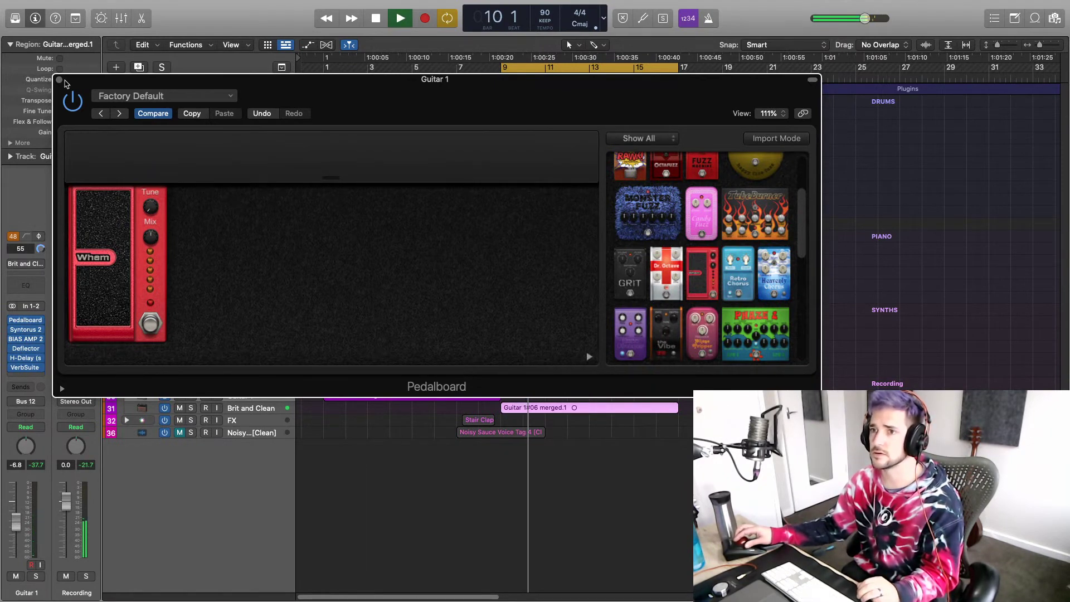
left_click(60, 80)
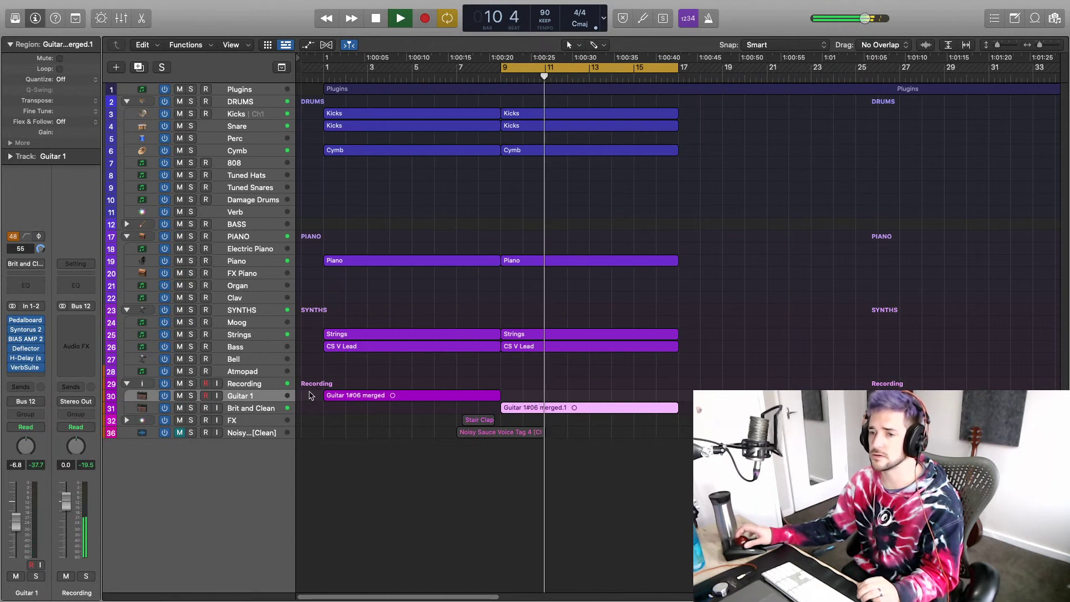
key("space")
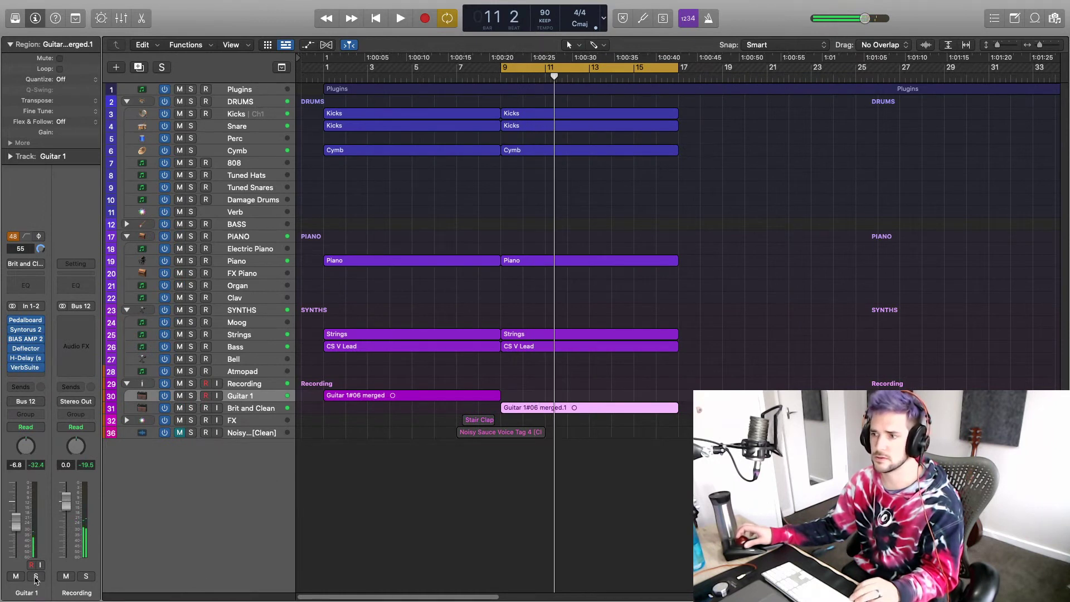
left_click(36, 576)
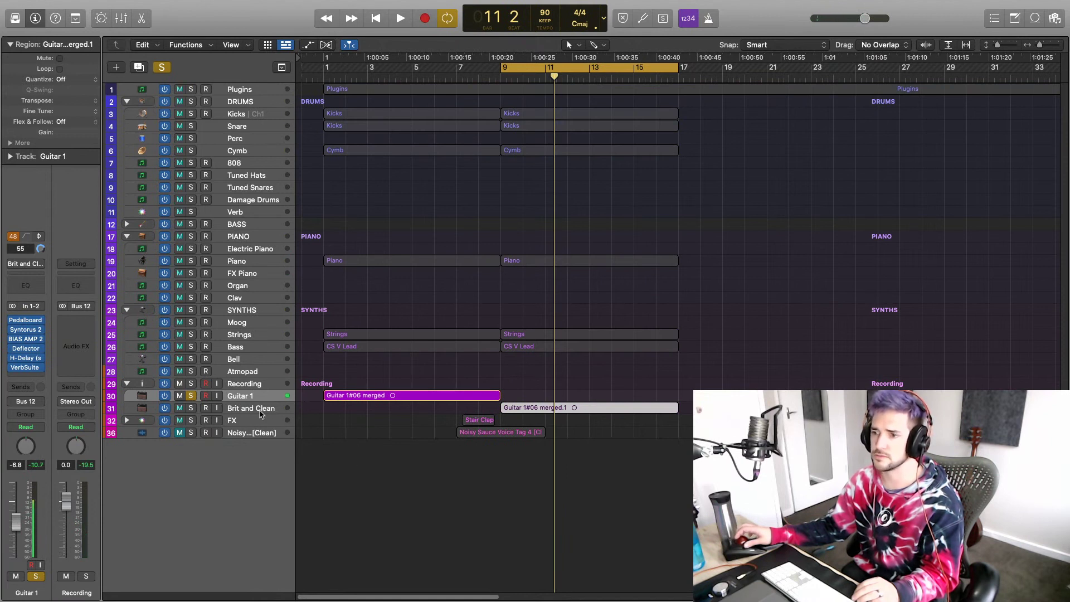
left_click(322, 81)
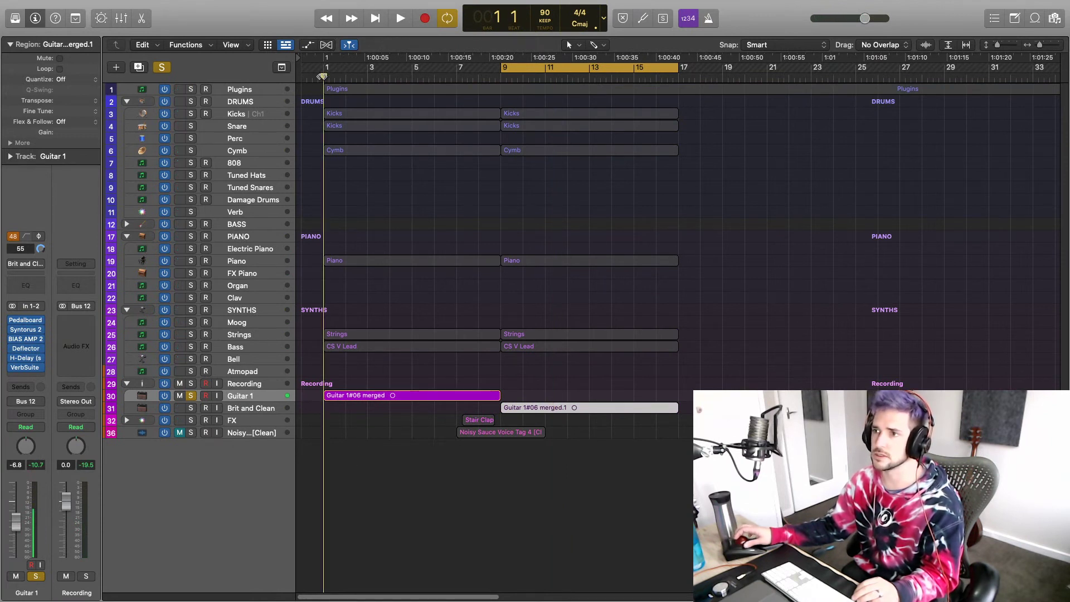
key("space")
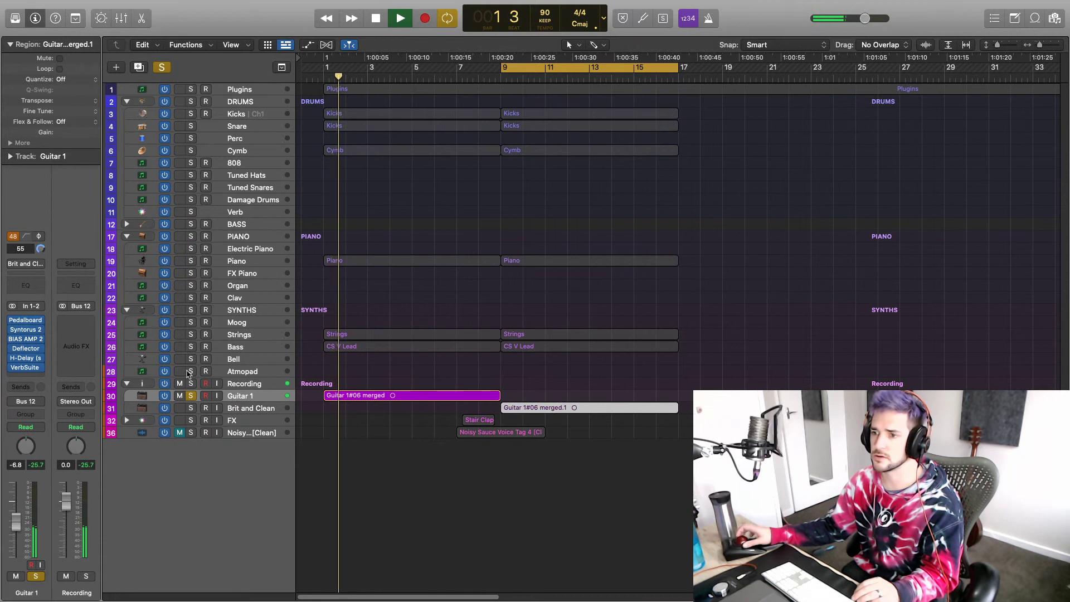
left_click(191, 396)
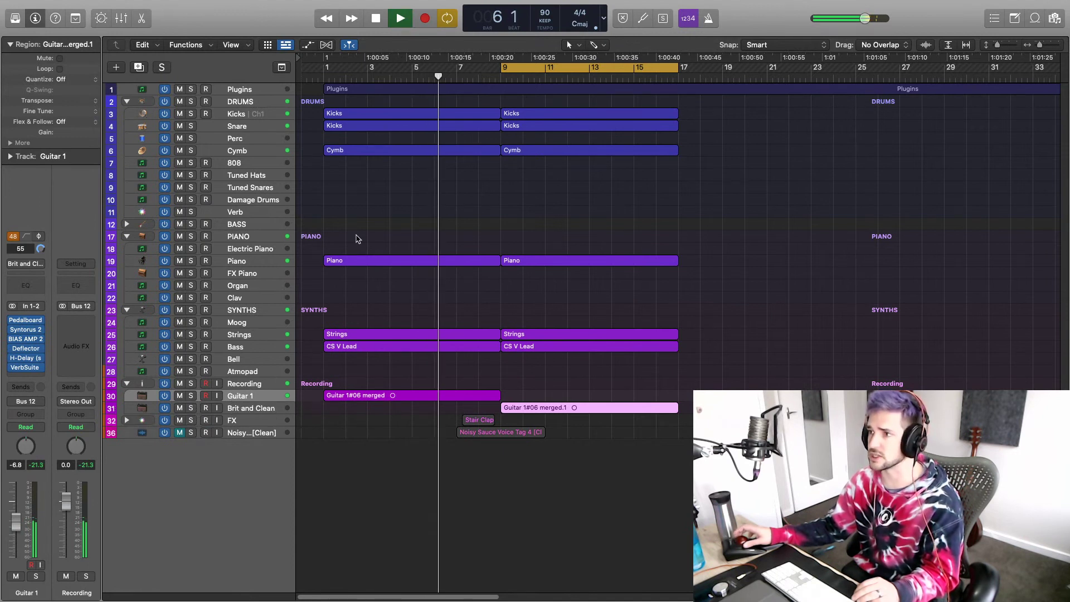
left_click(536, 76)
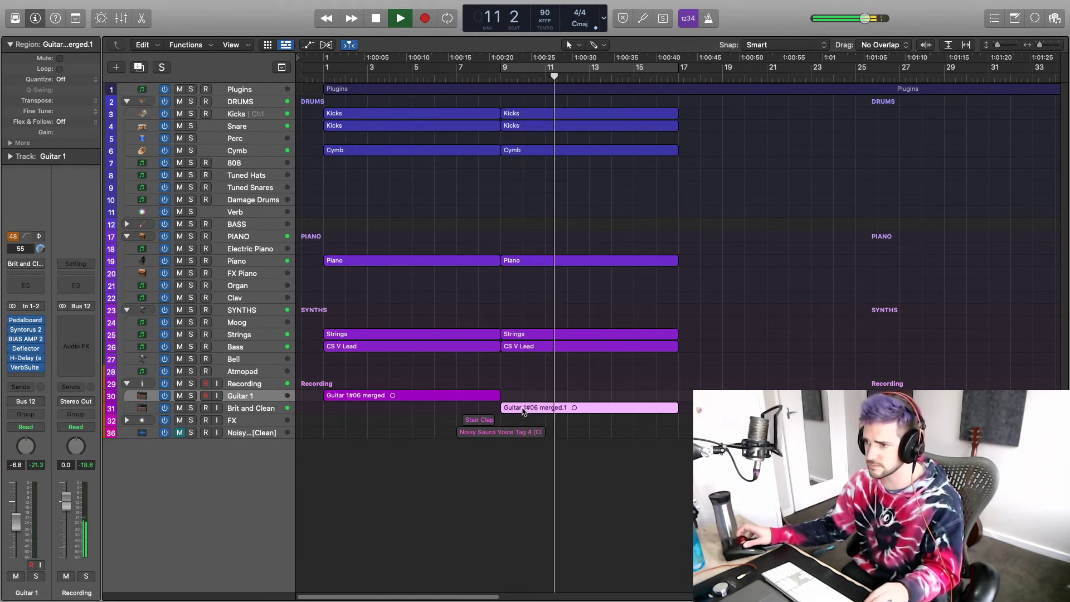
Step: Replace the Brit and Clean guitar region at bar 9 with a copy at bar 1, and solo both guitar tracks during playback
key("space")
left_click_drag(524, 411, 327, 413)
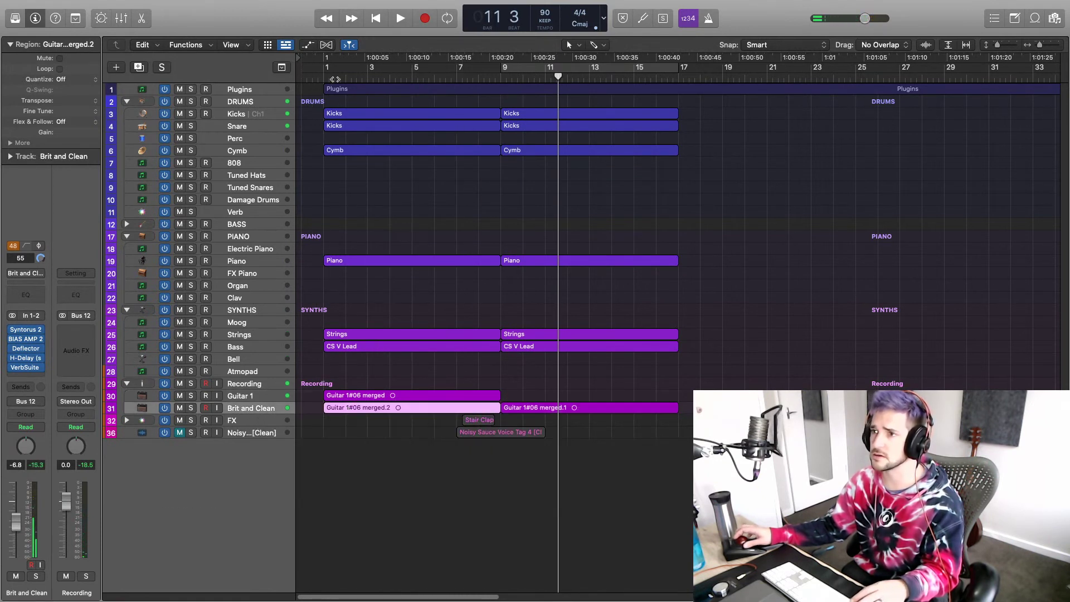
left_click(321, 78)
key("space")
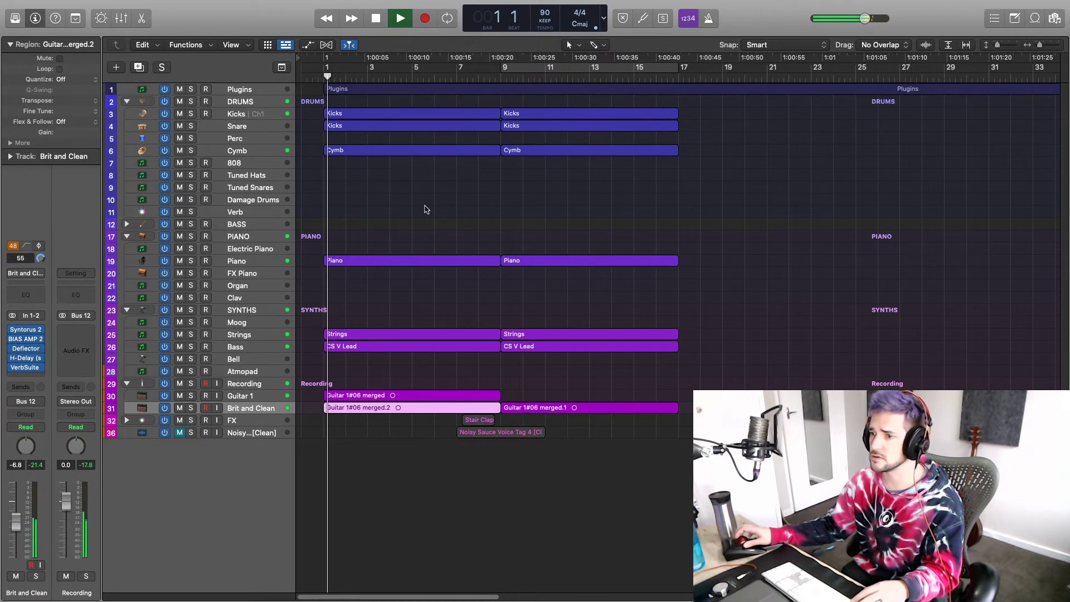
left_click(585, 409)
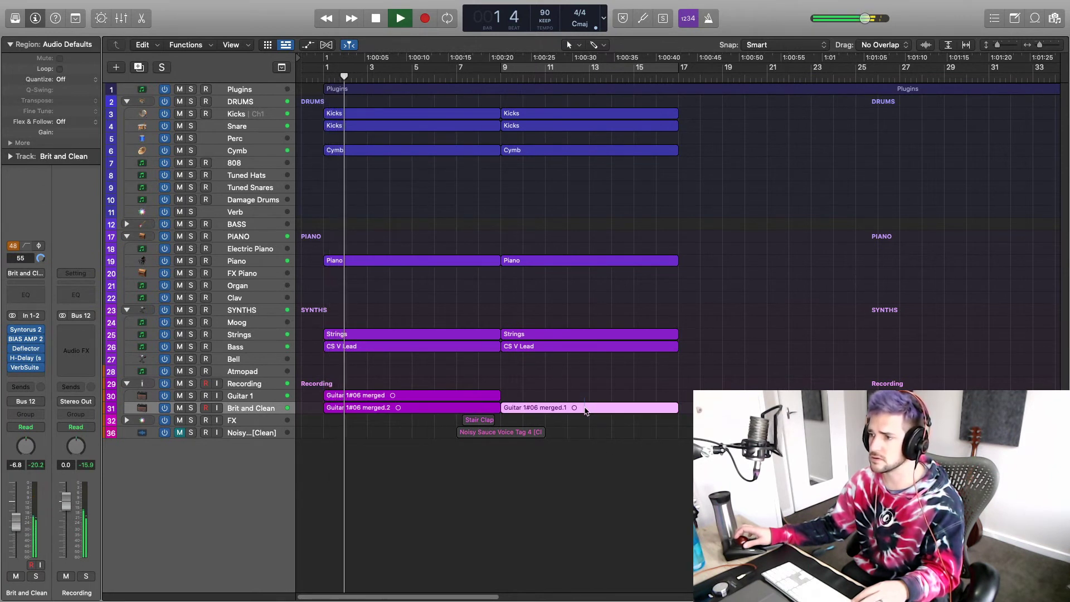
key("Delete")
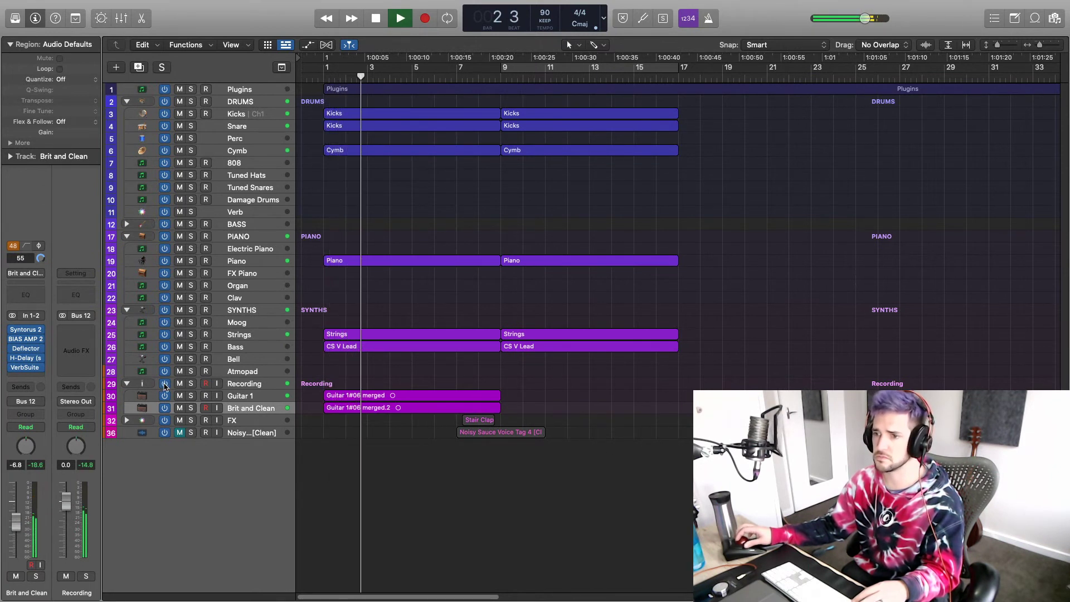
left_click_drag(192, 395, 191, 408)
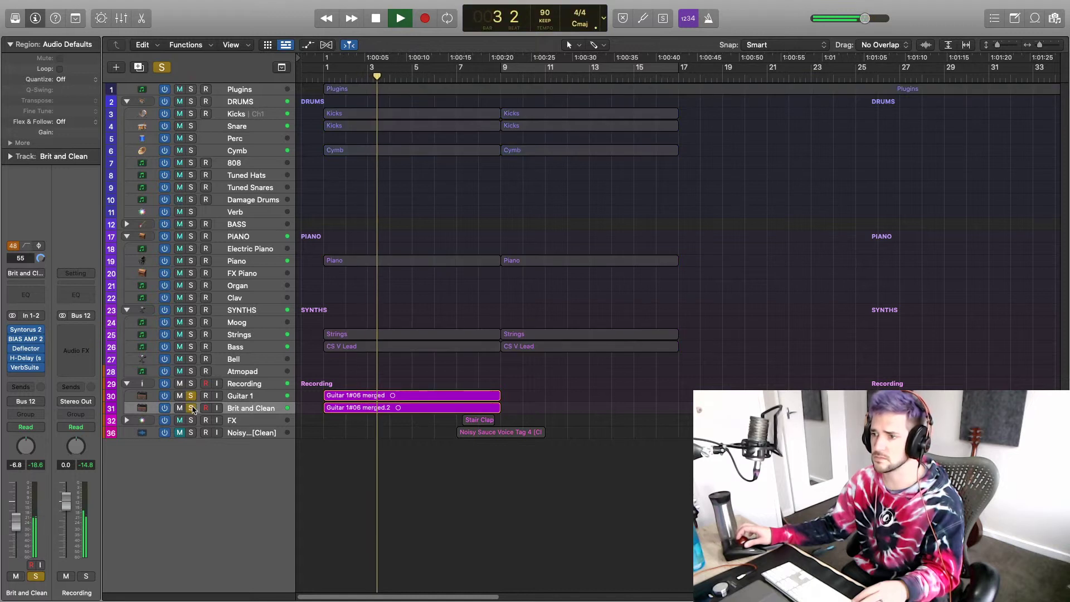
Step: Unsolo both guitar tracks and copy the Guitar 1 region from bar 1 to bar 9
left_click(206, 408)
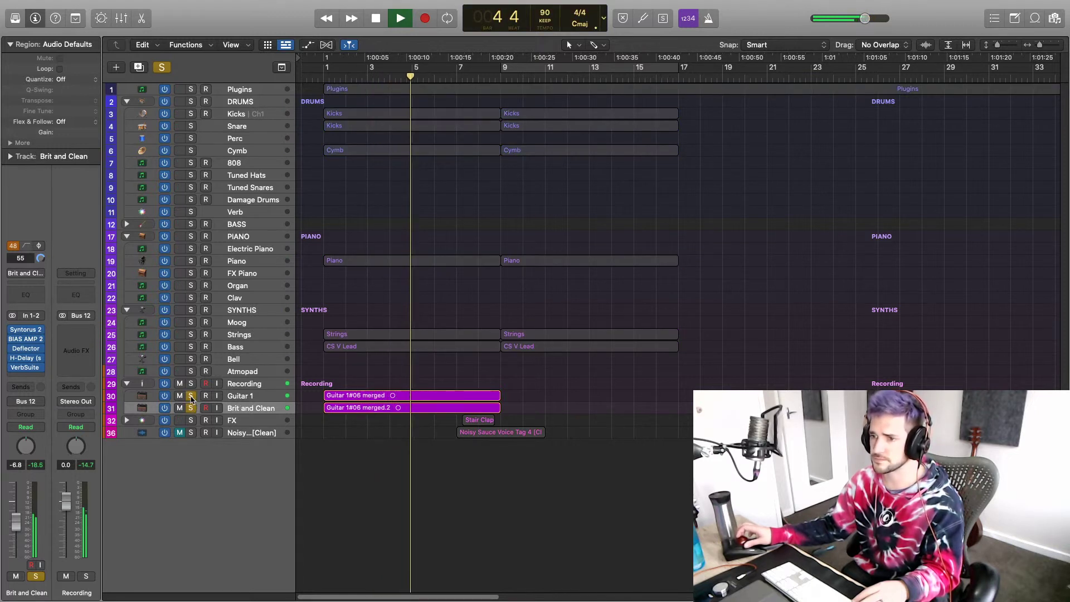
left_click_drag(191, 397, 191, 408)
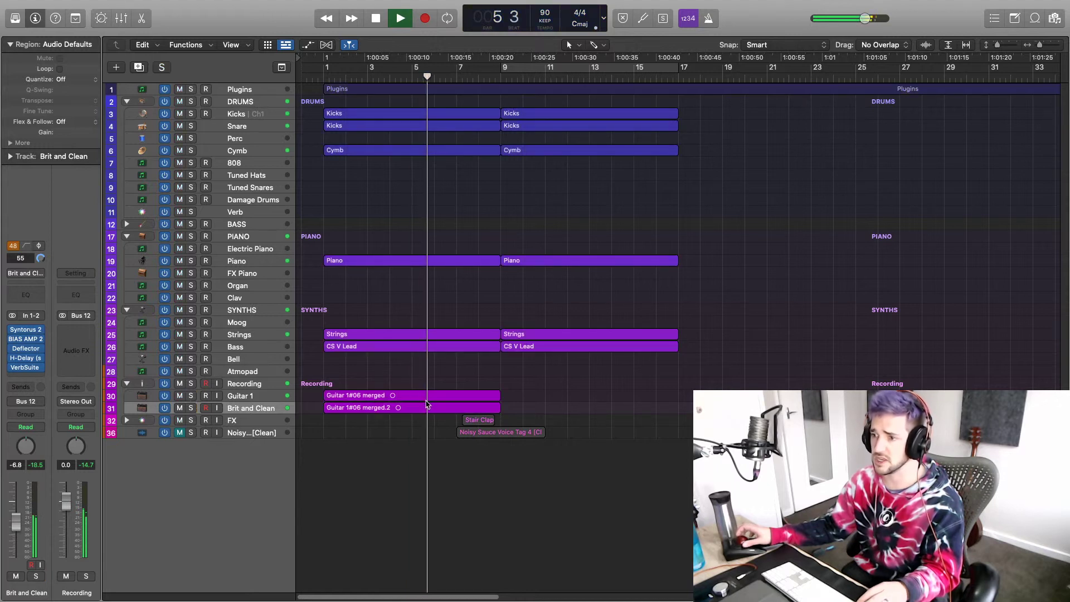
left_click_drag(423, 397, 602, 393)
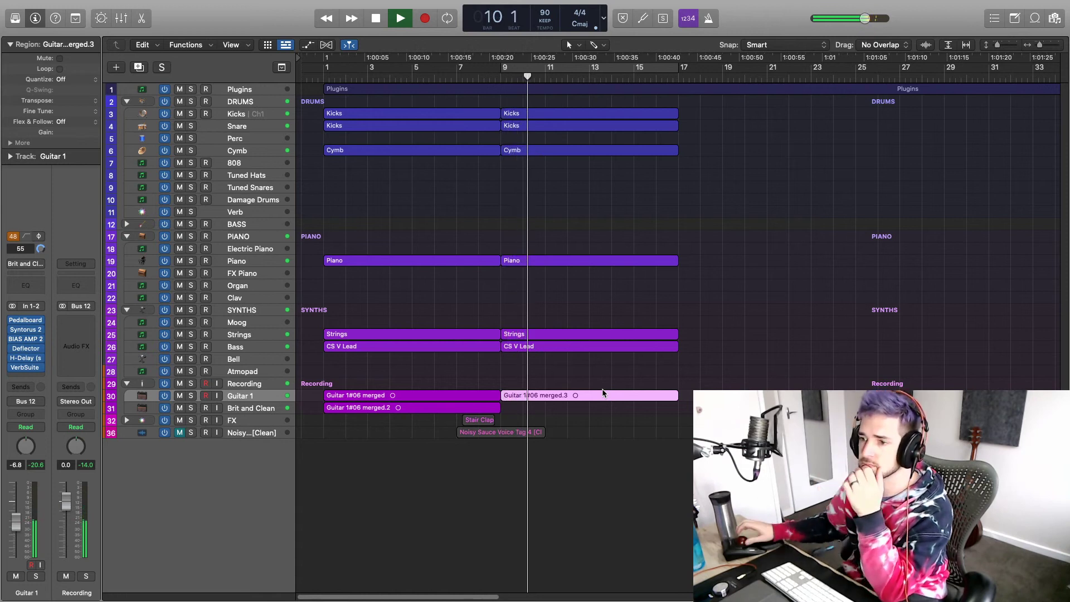
Step: Rename the Brit and Clean track as Hi Guitar and the Guitar 1 track as Lo Guitar
double_click(248, 406)
type("Hi")
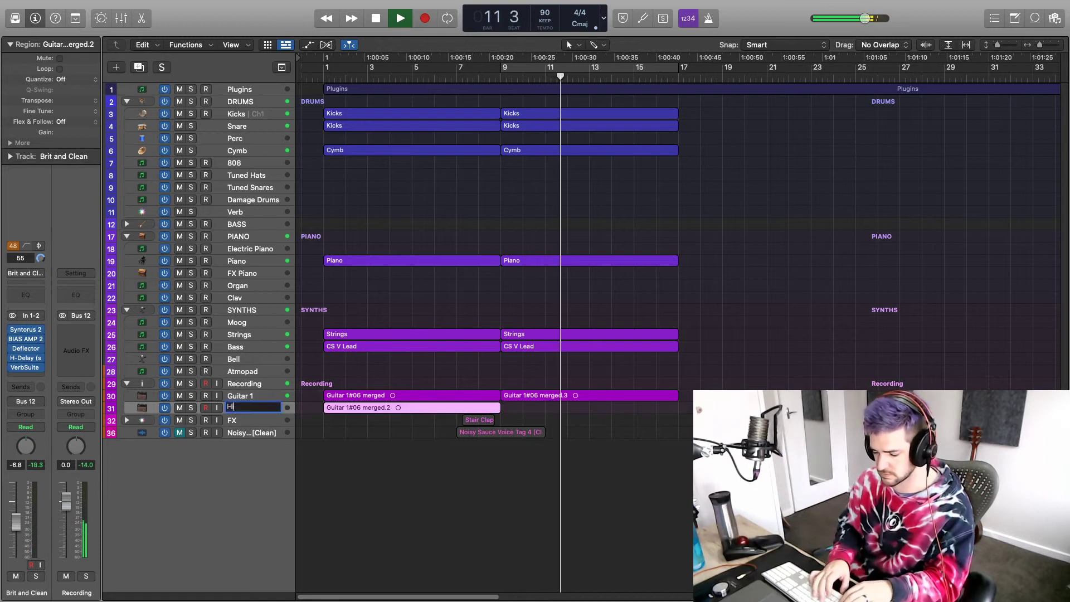
type(" Guitar")
key("Return")
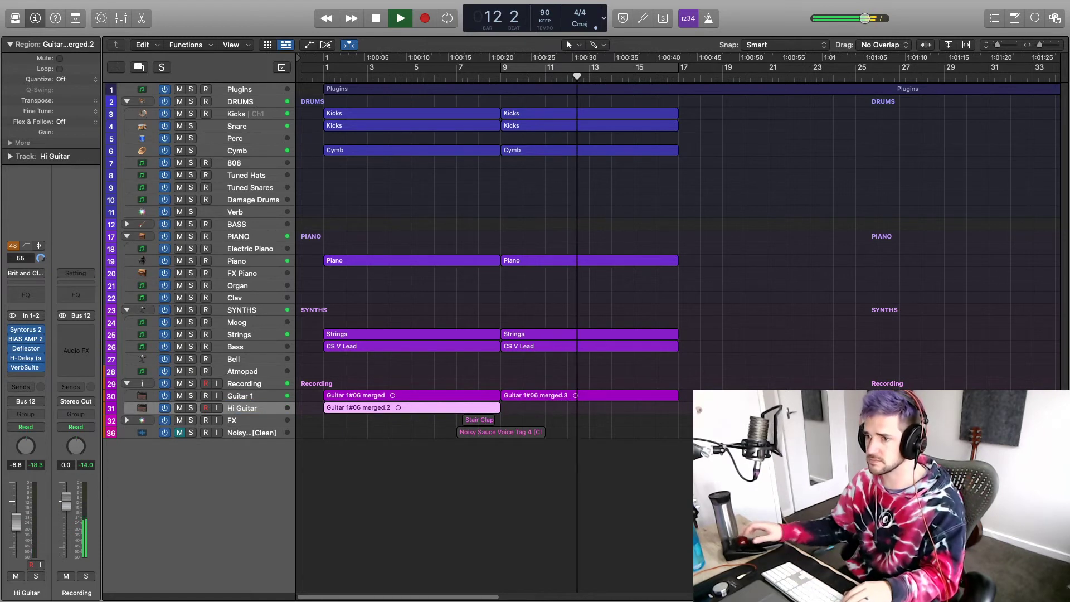
double_click(233, 396)
type("Lo Guitar")
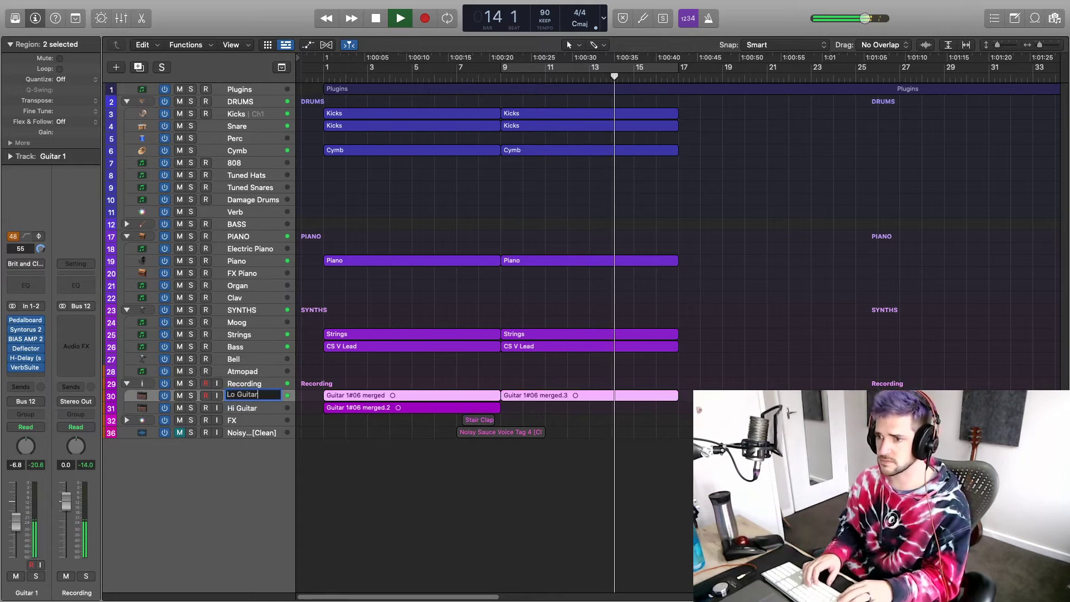
key("Return")
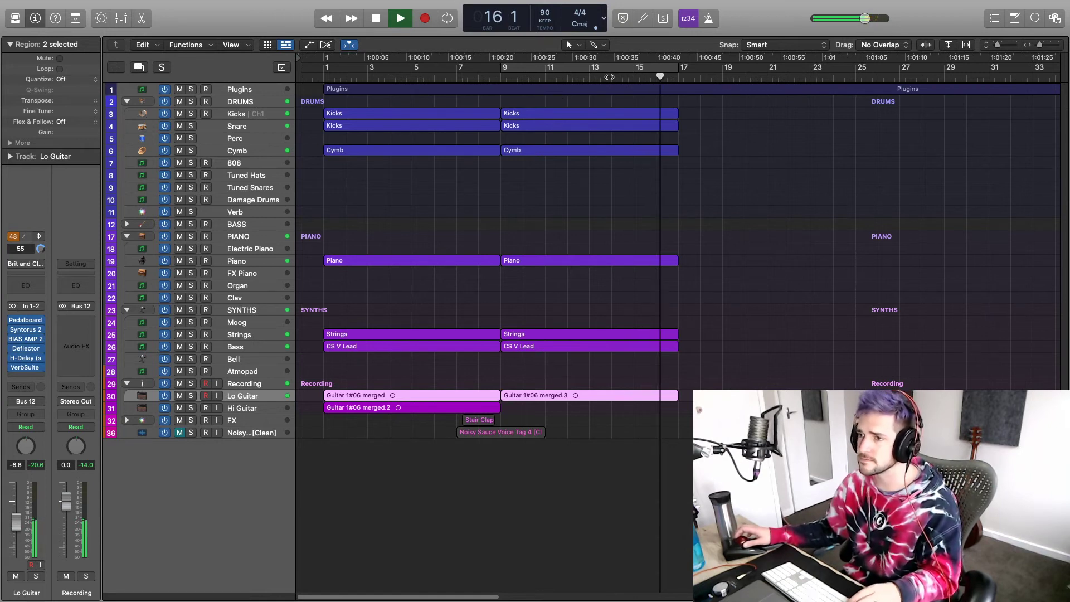
Step: Stop playback and replace all regions at bar 9 with copies of the eight regions at bar 1
key("space")
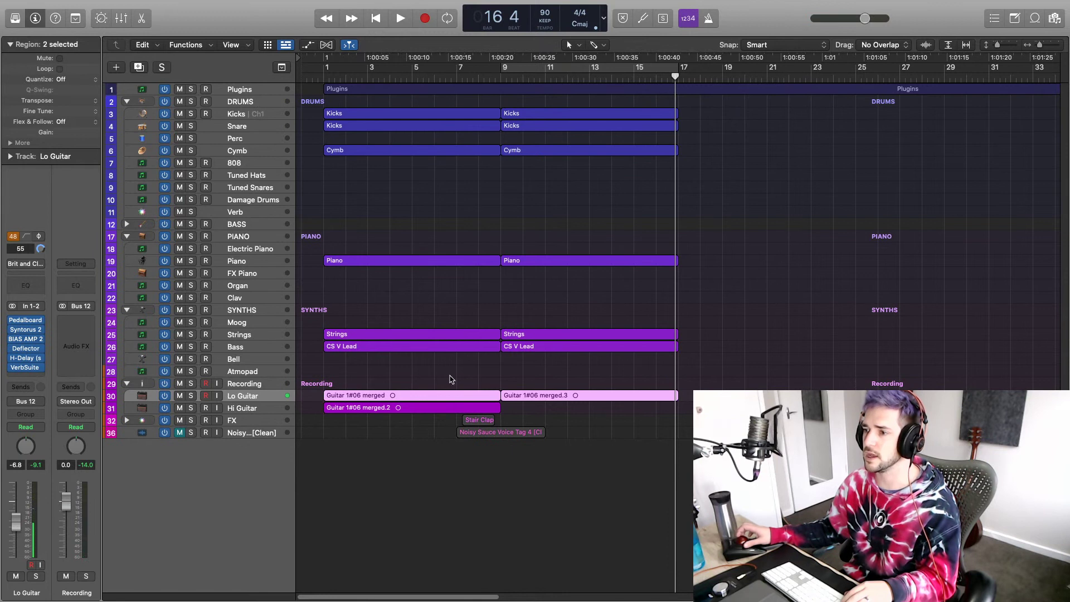
left_click_drag(607, 416, 588, 126)
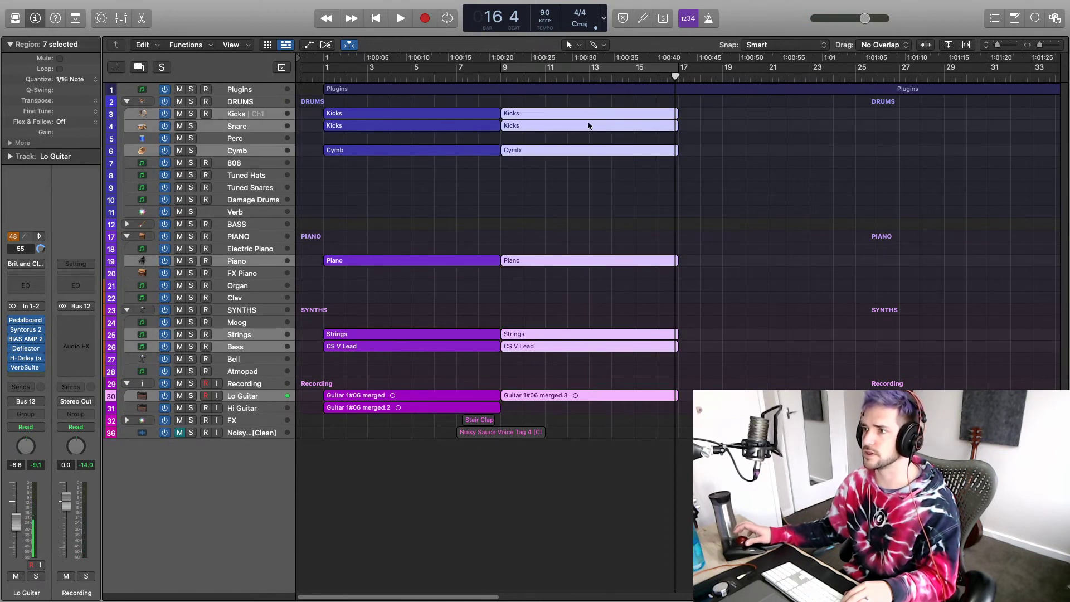
key("Delete")
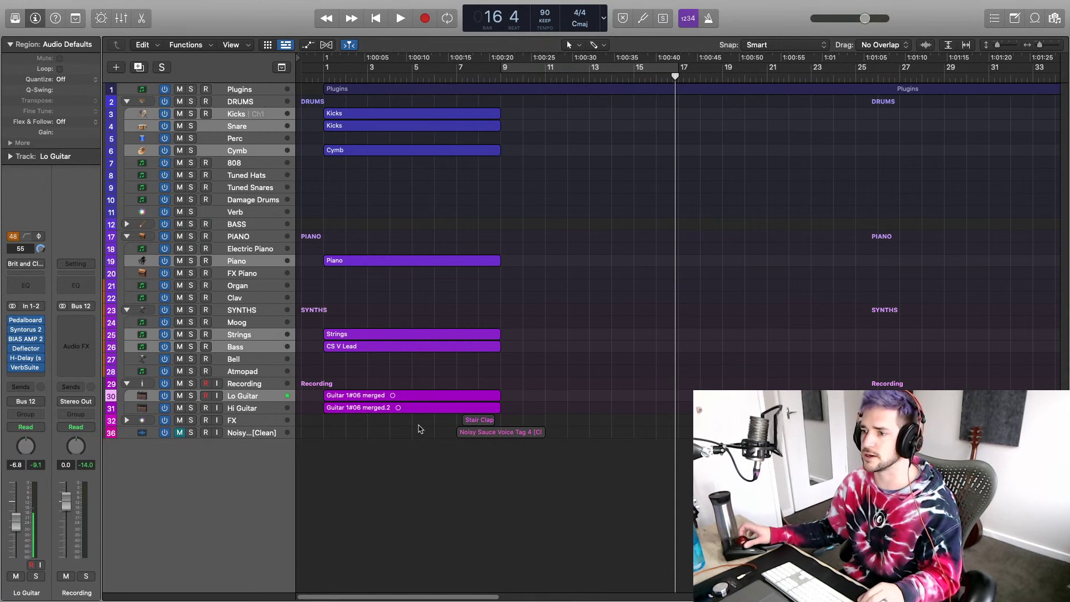
left_click_drag(419, 429, 579, 120)
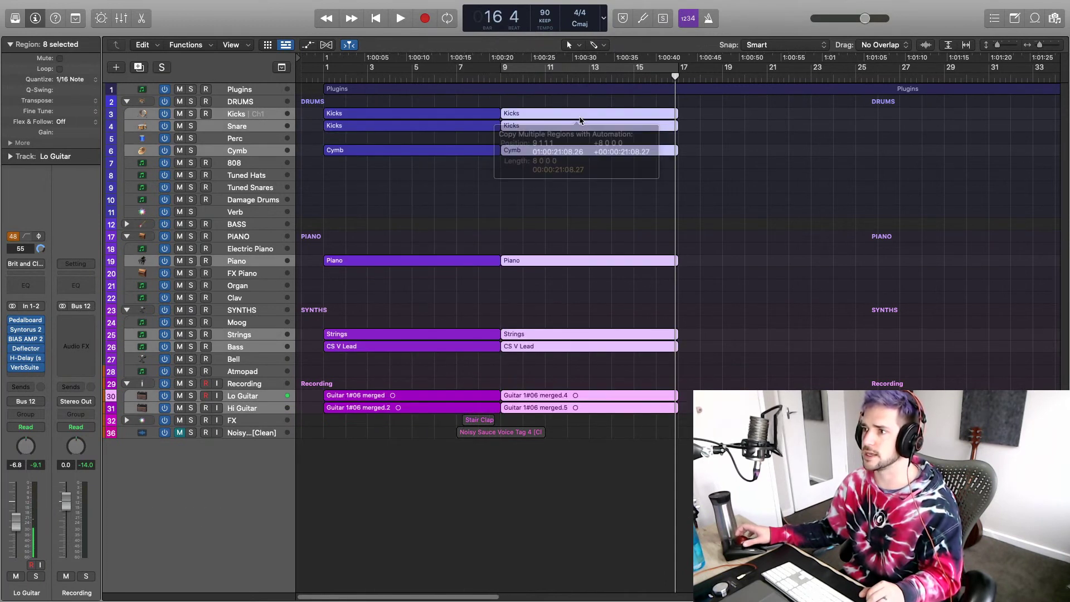
Step: Delete the drum, Strings, CS V Lead and Lo Guitar regions at bar 1, leaving a piano and Hi Guitar intro
left_click(384, 409)
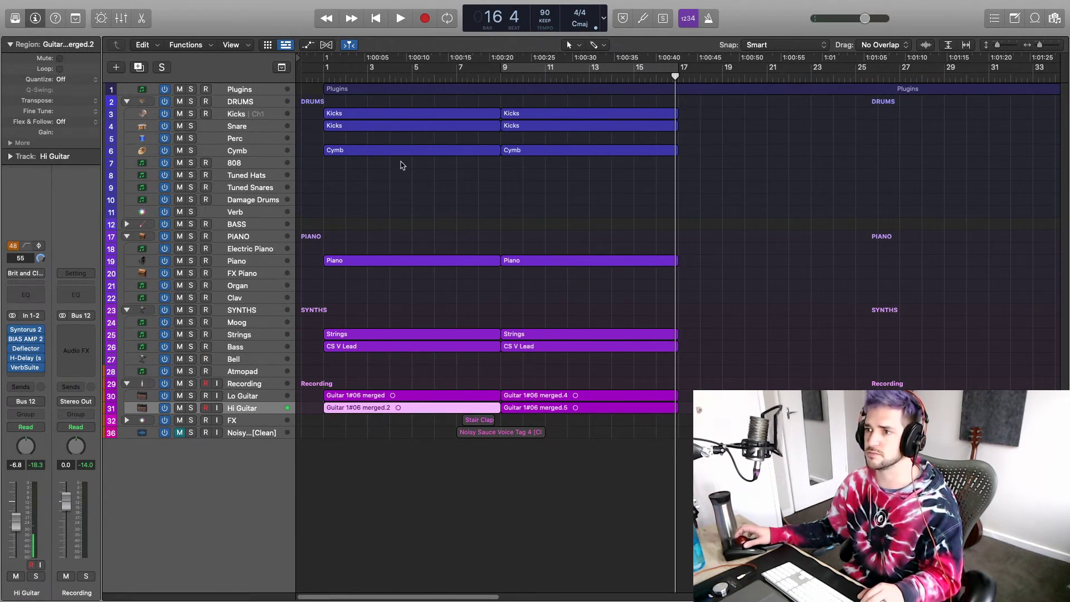
left_click_drag(402, 103, 406, 255)
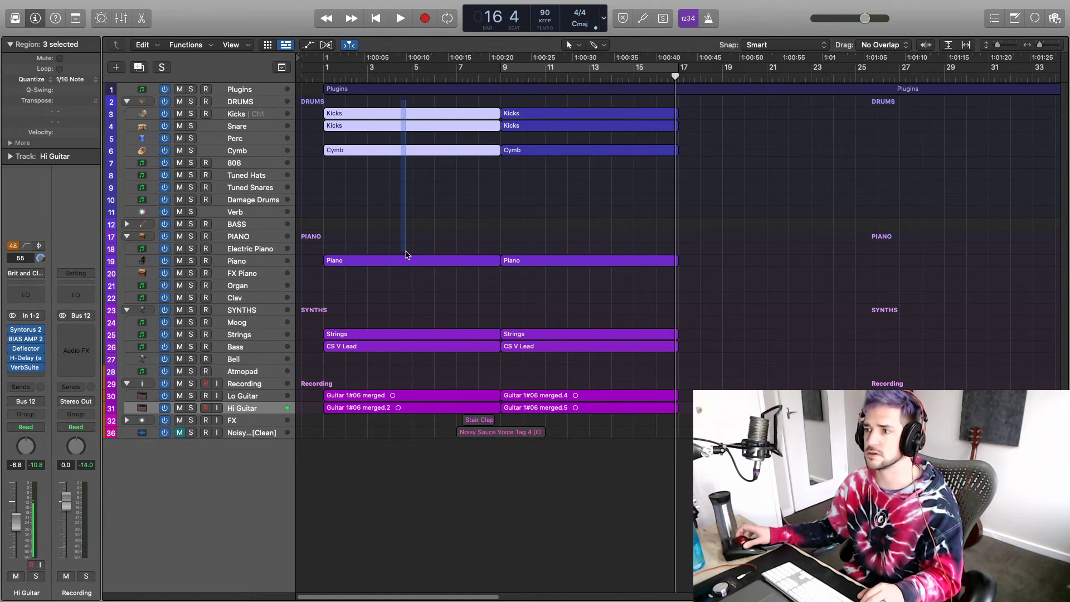
left_click_drag(406, 255, 394, 258)
key("Delete")
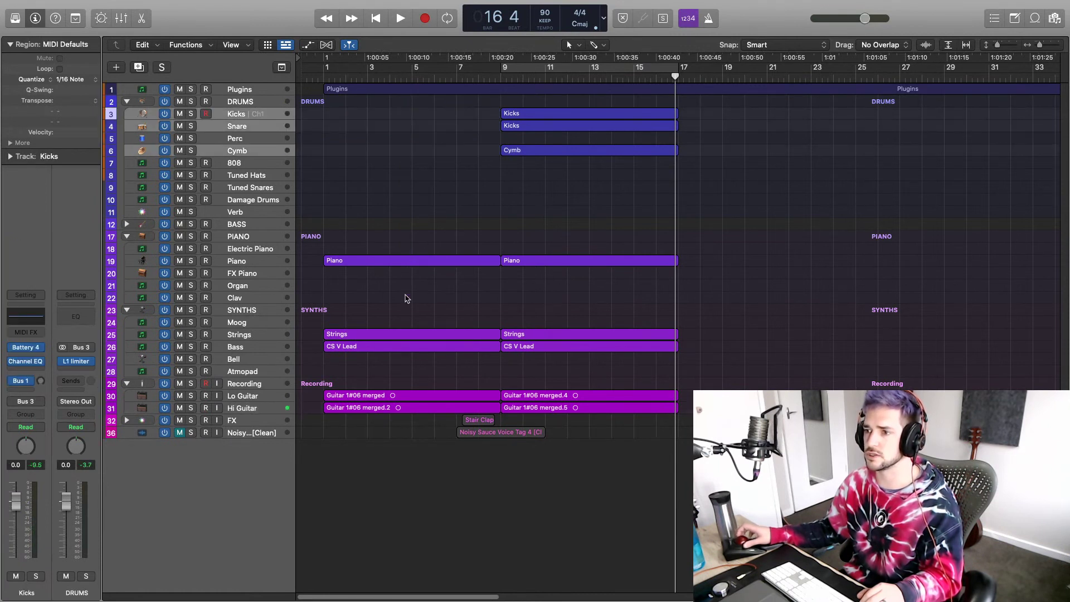
left_click_drag(406, 300, 419, 388)
key("Delete")
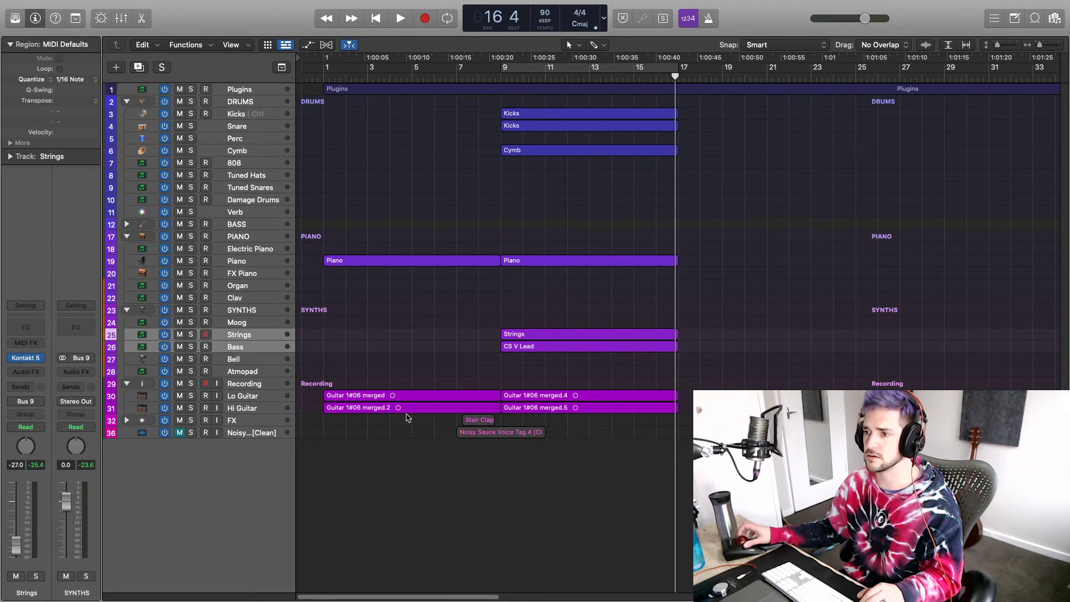
left_click(403, 398)
key("Delete")
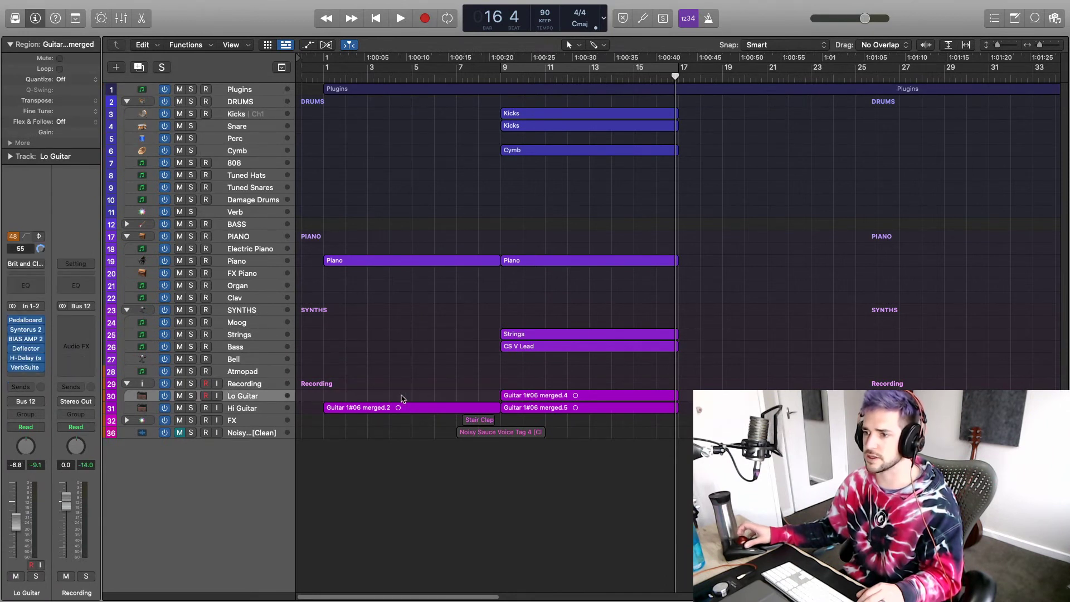
Step: Play from bar 1, try a Cymb copy trimmed to start at bar 5 in the intro, and delete it
left_click(323, 80)
key("space")
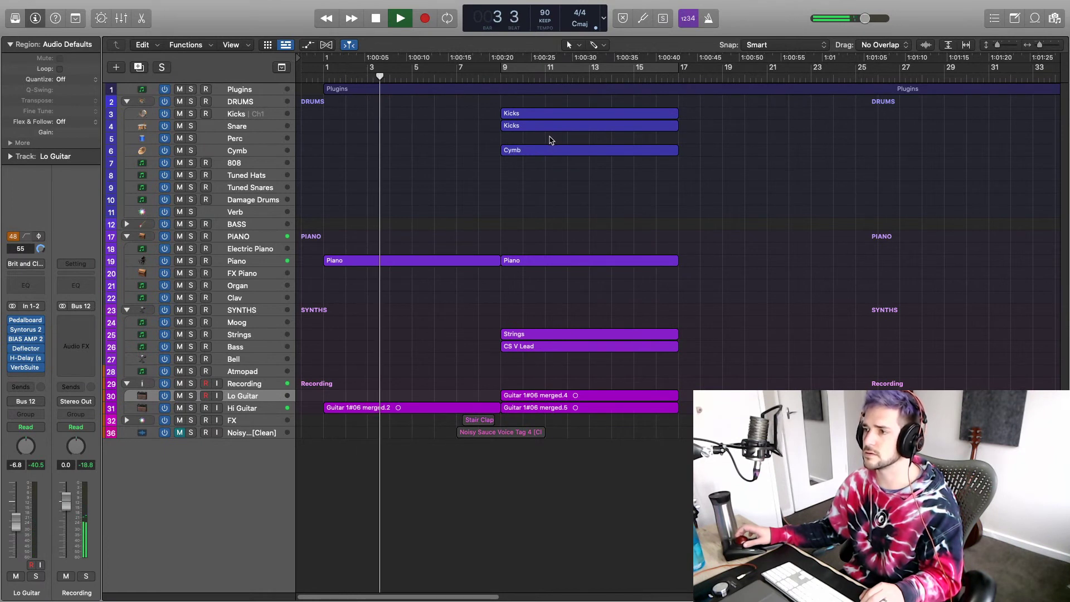
left_click_drag(549, 151, 370, 157)
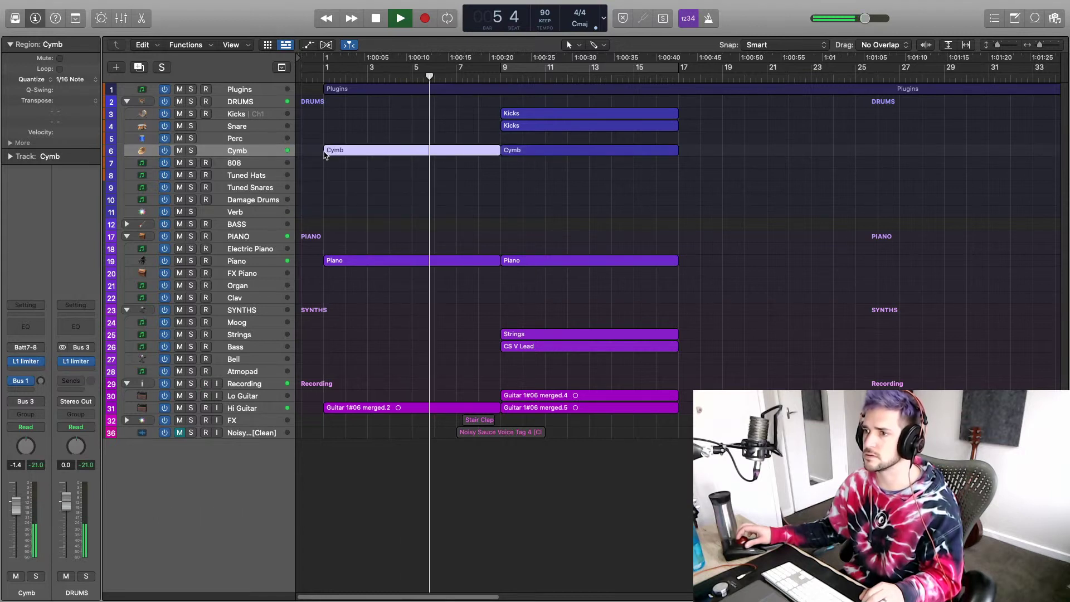
left_click_drag(333, 157, 413, 161)
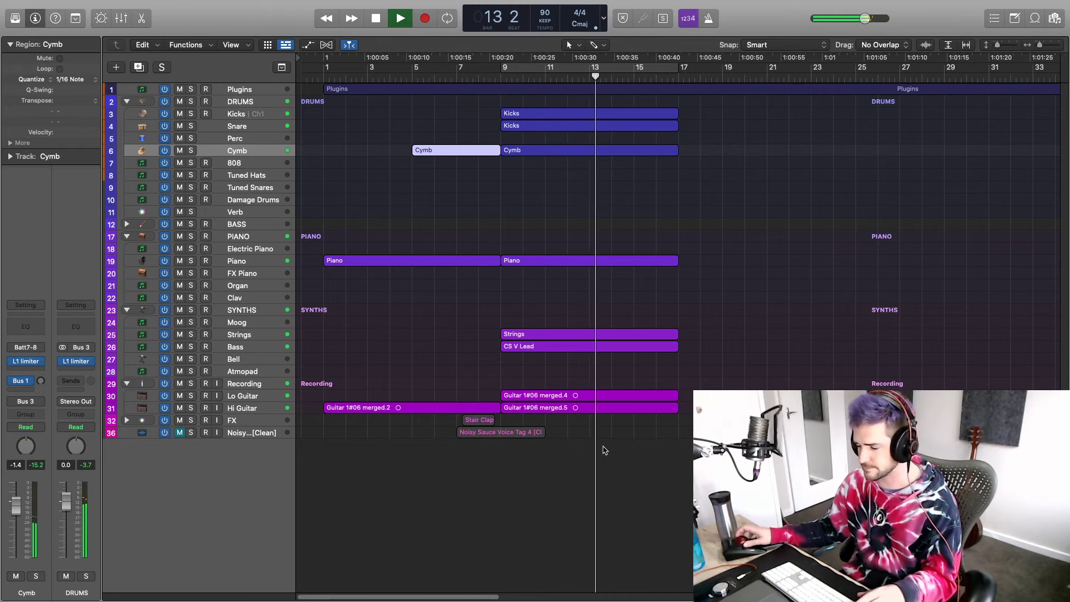
key("super+Left")
key("super+Left")
key("super+Left")
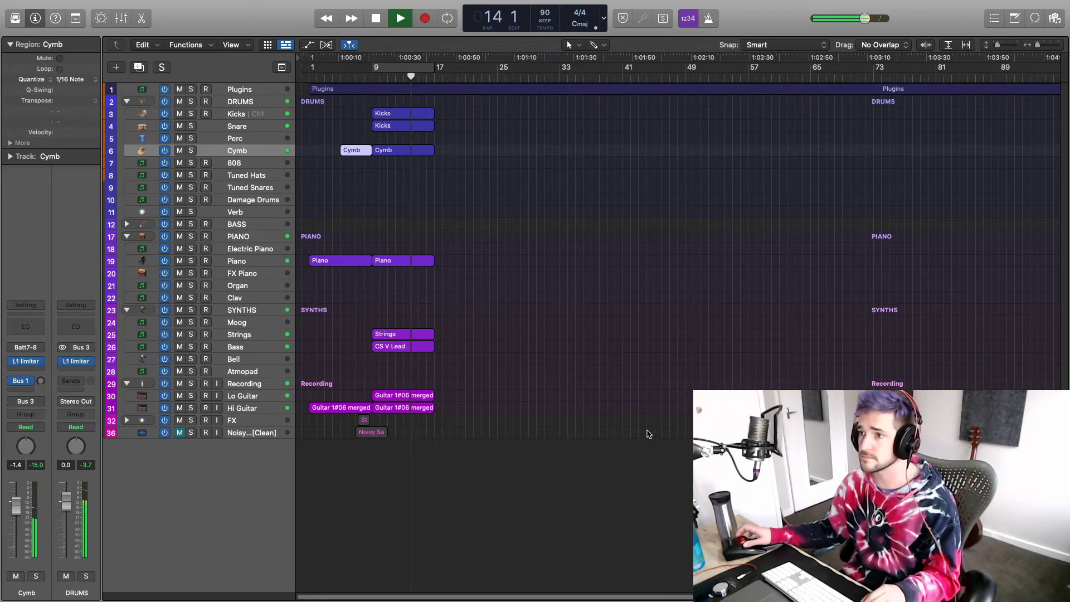
mouse_move(332, 10)
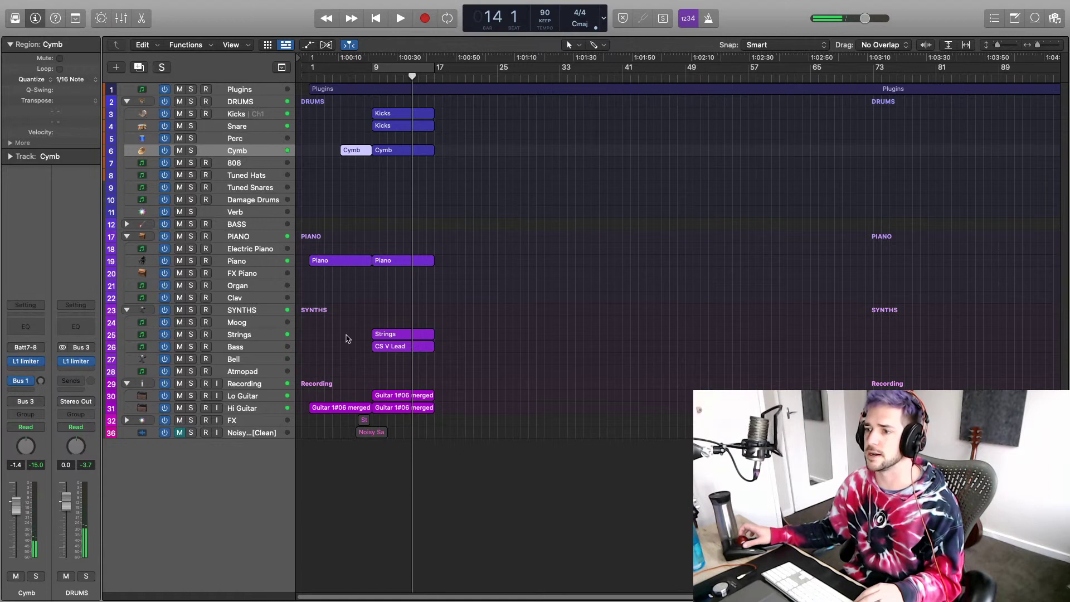
left_click(350, 143)
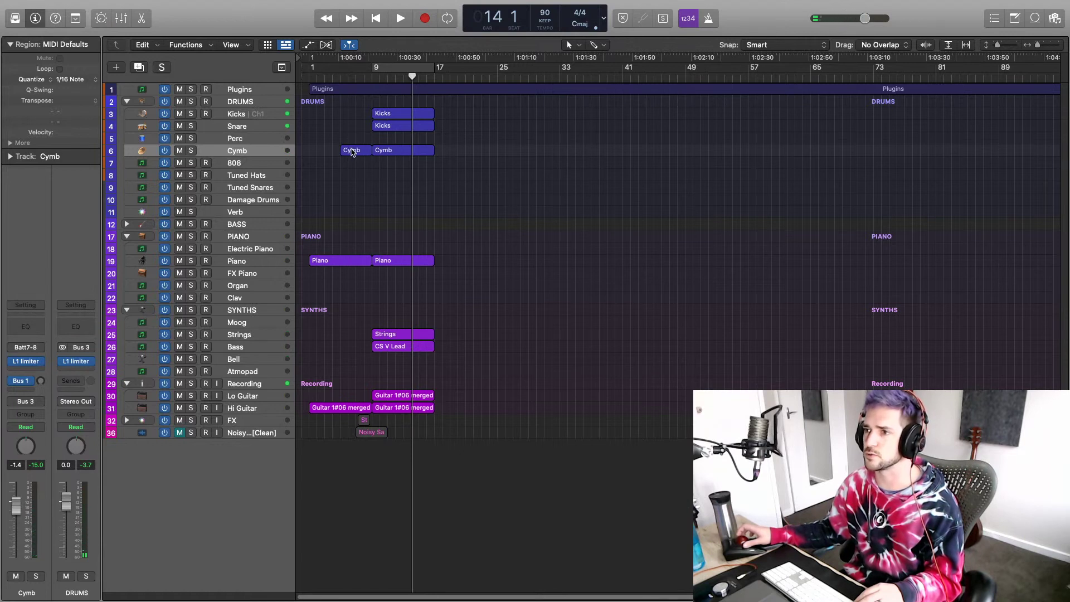
left_click(351, 151)
key("Delete")
Step: Move all regions at bar 9 to bar 5, cutting the piano and Hi Guitar intro to four bars, and play from bar 5
left_click_drag(353, 239, 349, 413)
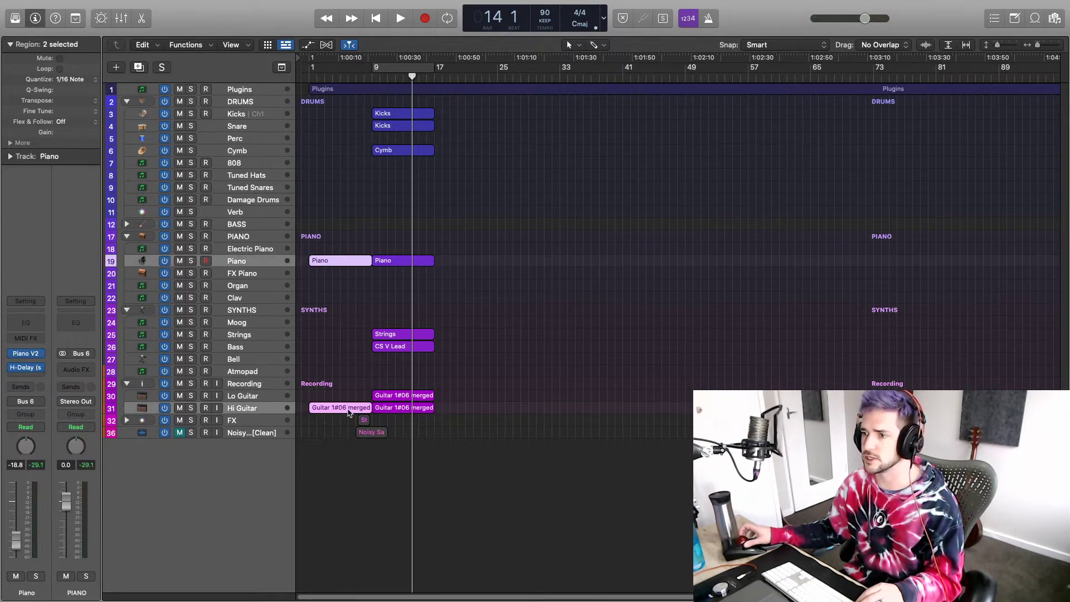
left_click(368, 411)
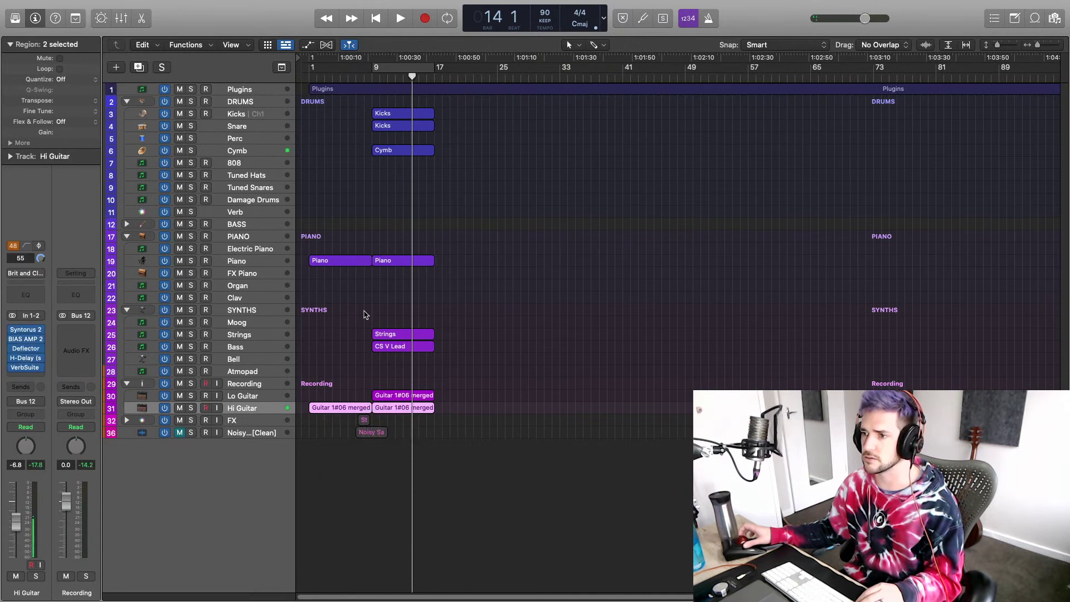
left_click_drag(359, 227, 340, 411)
left_click_drag(428, 419, 360, 117)
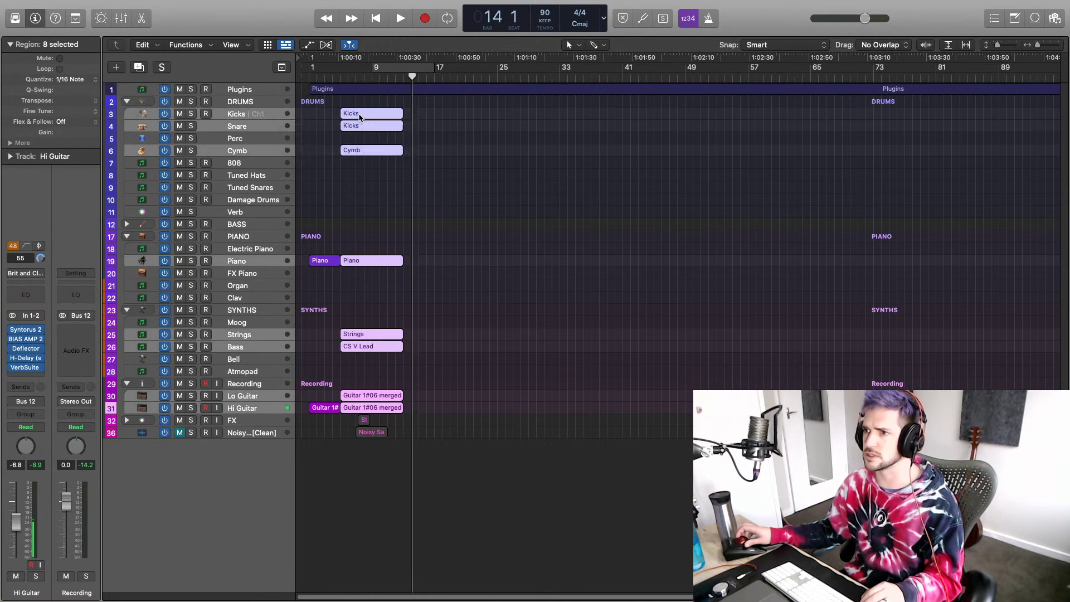
left_click(340, 77)
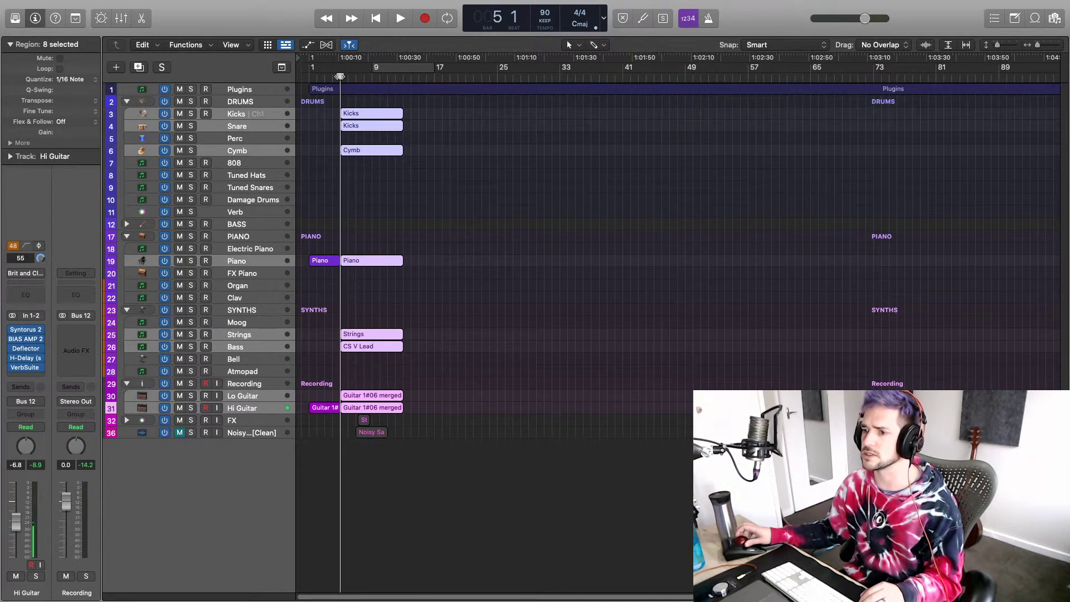
key("space")
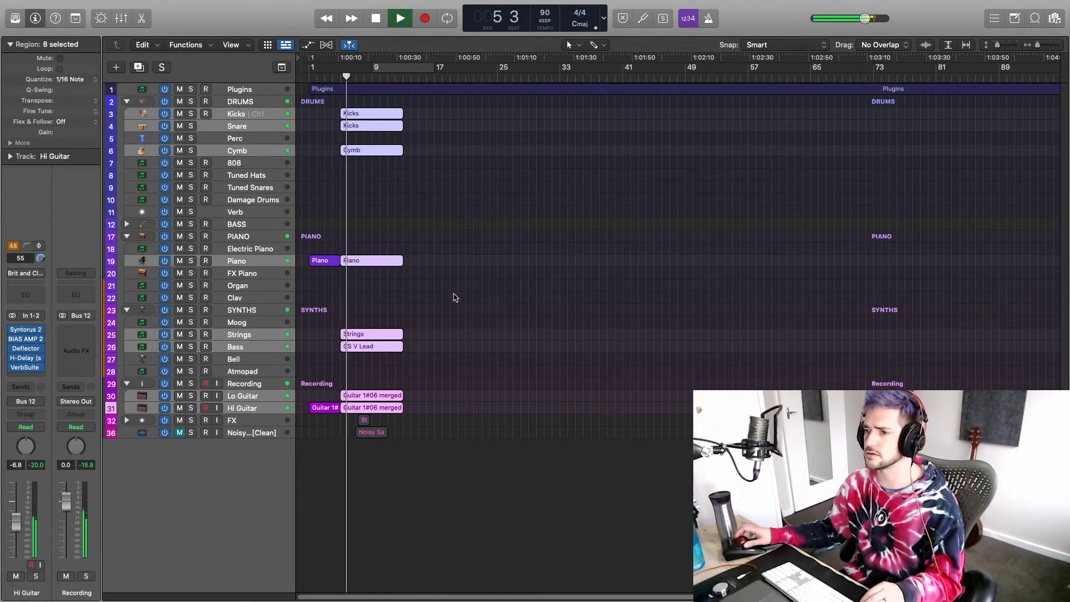
left_click(430, 355)
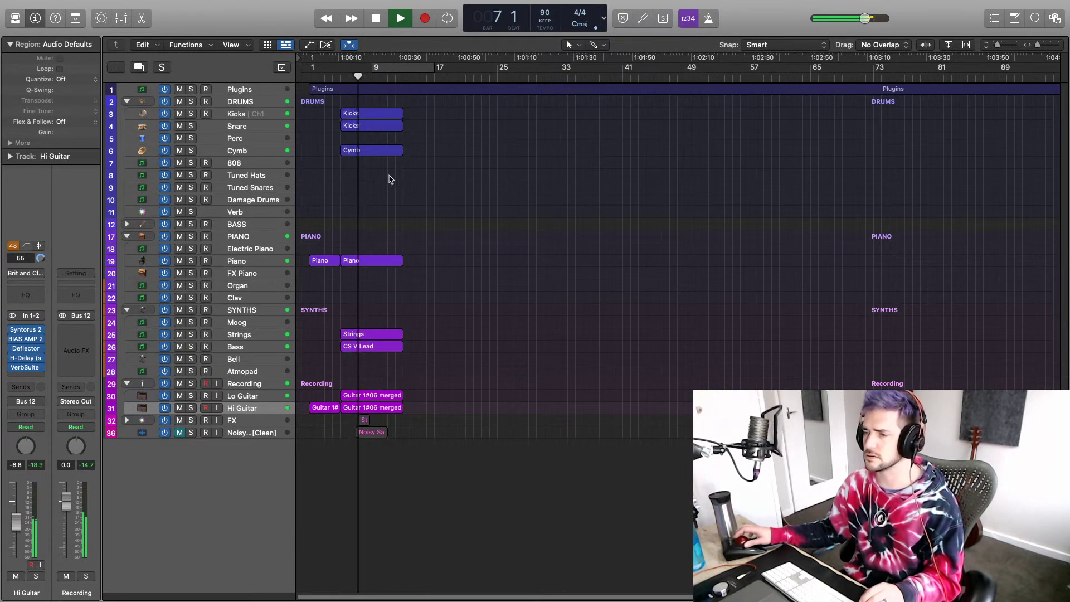
Step: Copy the drum, piano and Lo Guitar regions from bar 5 to bar 13 and set the Lo Guitar volume to -4.7
left_click_drag(388, 176, 444, 119)
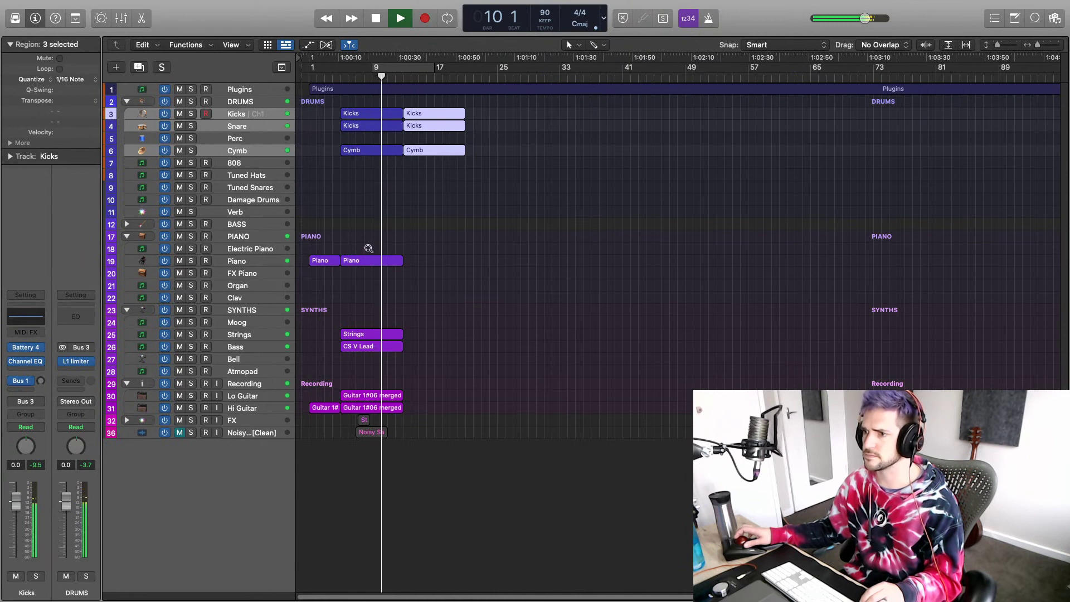
left_click_drag(368, 265, 433, 259)
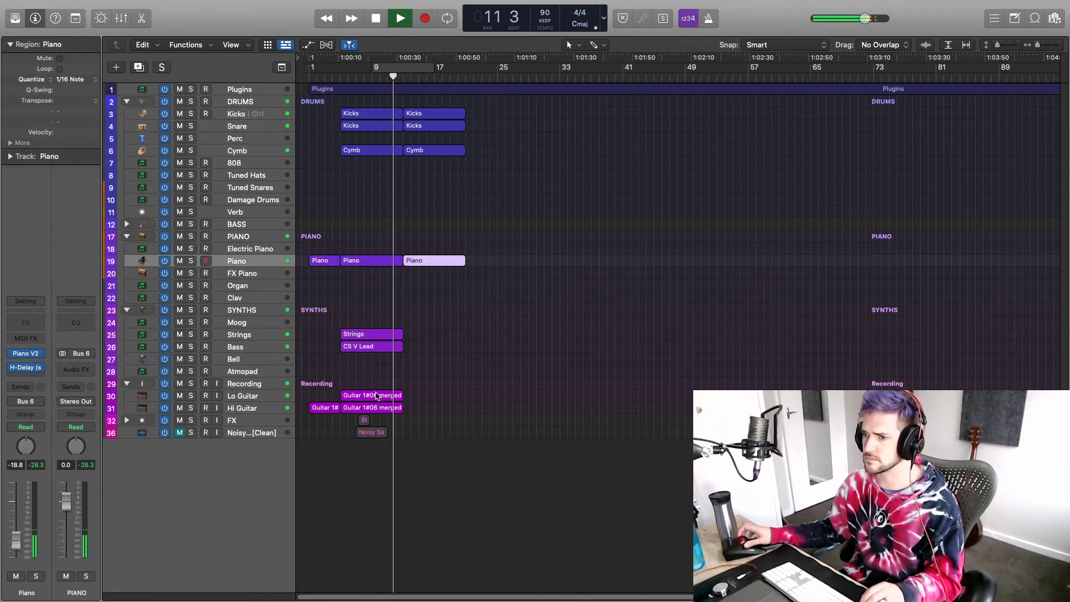
left_click_drag(376, 399, 442, 400)
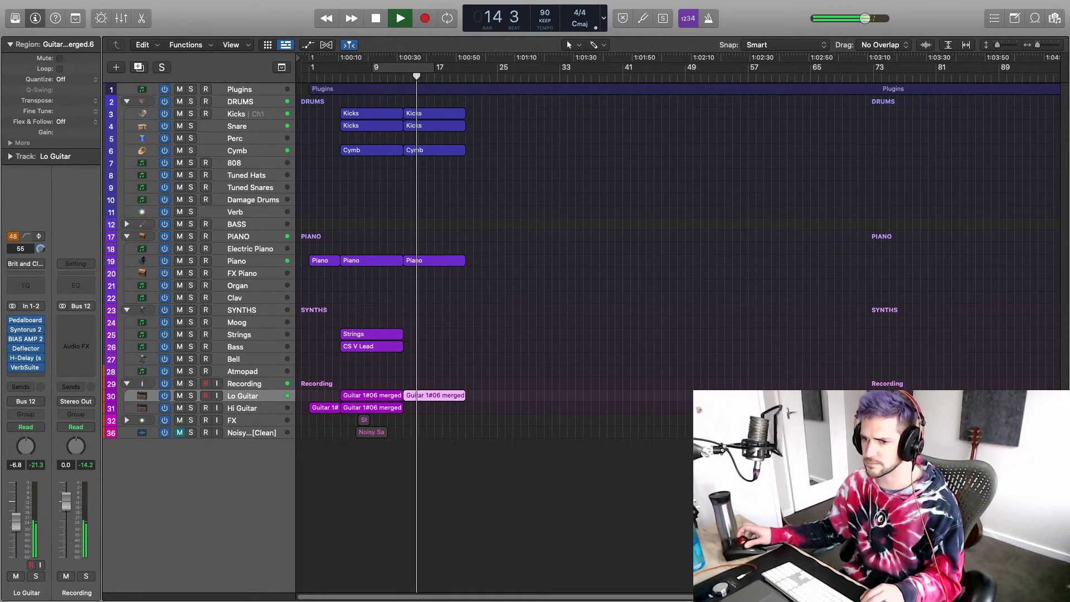
left_click_drag(16, 524, 16, 519)
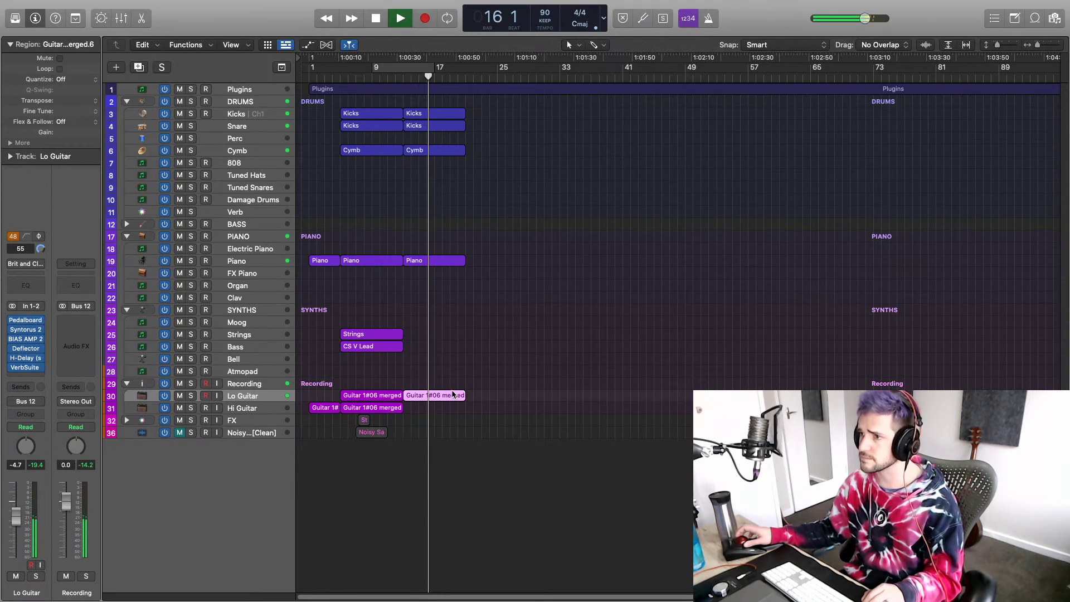
Step: Copy the Hi Guitar, drum and piano regions to bar 21 and trim the drum and piano copies to end at bar 28
left_click_drag(381, 412, 506, 413)
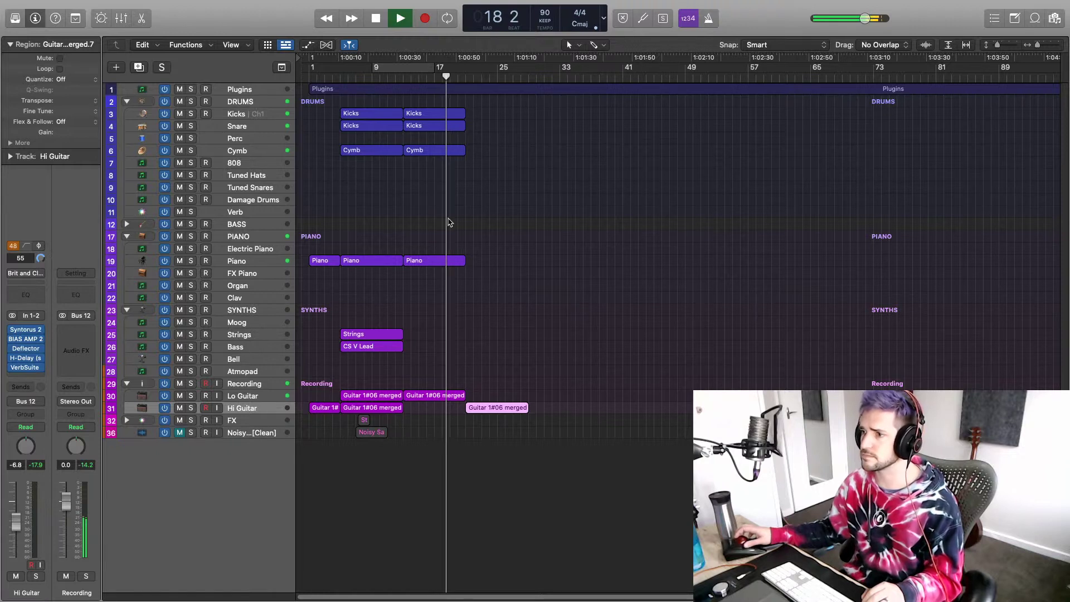
left_click_drag(449, 210, 512, 119)
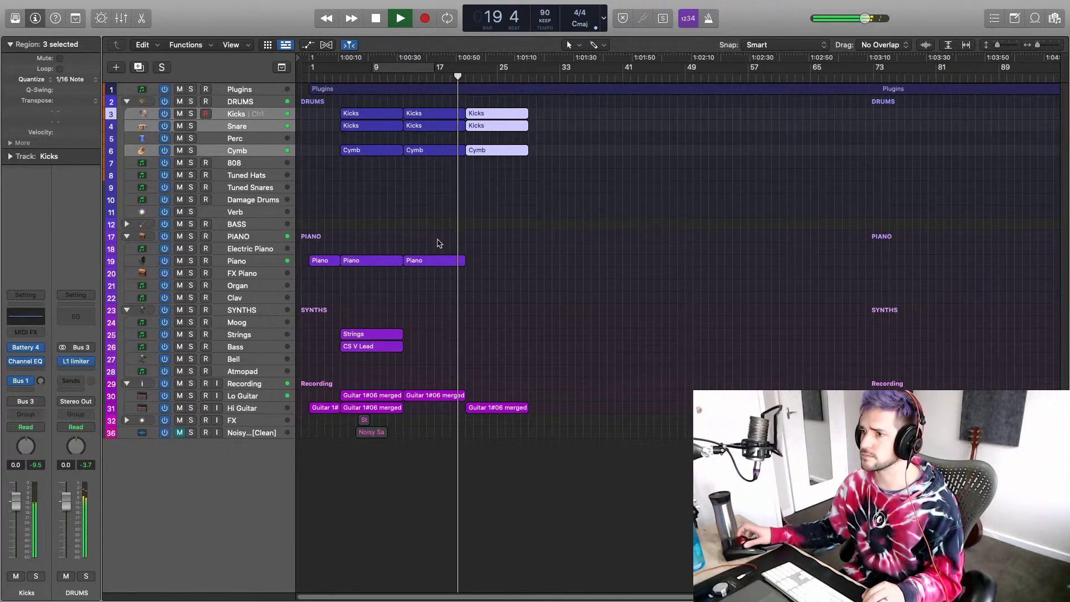
left_click_drag(437, 262, 506, 266)
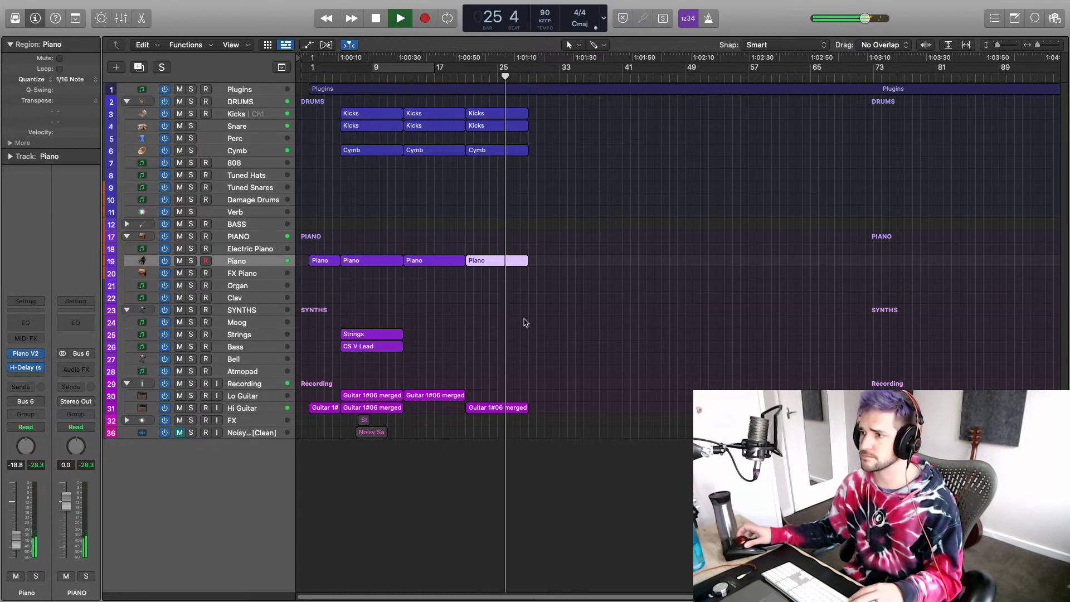
left_click_drag(526, 318, 516, 118)
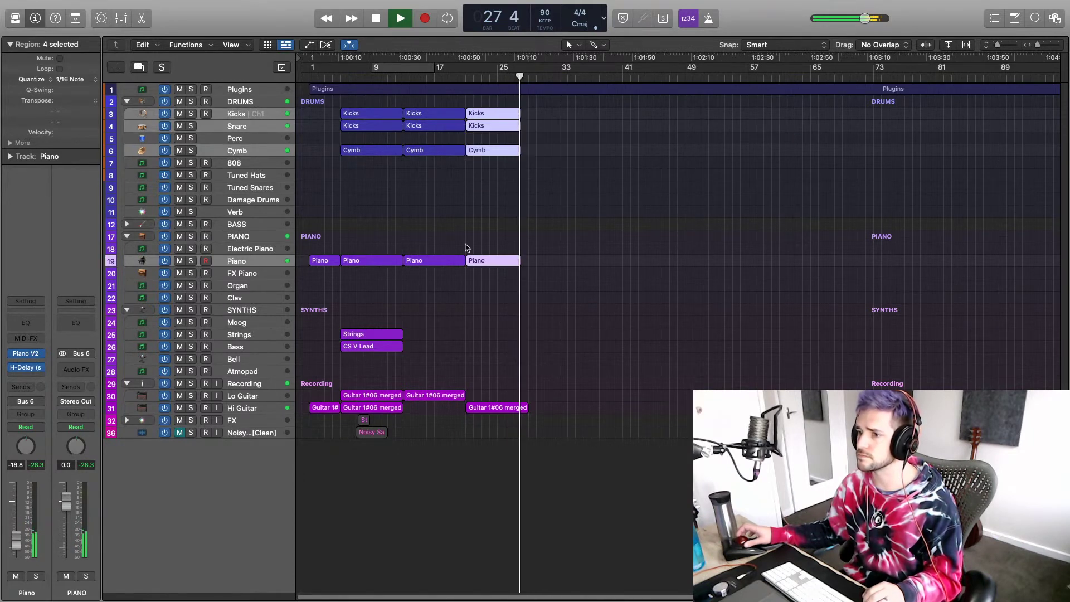
Step: Copy all regions of the bar 5 section to directly after the last section, and play the arrangement from bar 19
left_click(383, 94)
left_click_drag(382, 100, 385, 416)
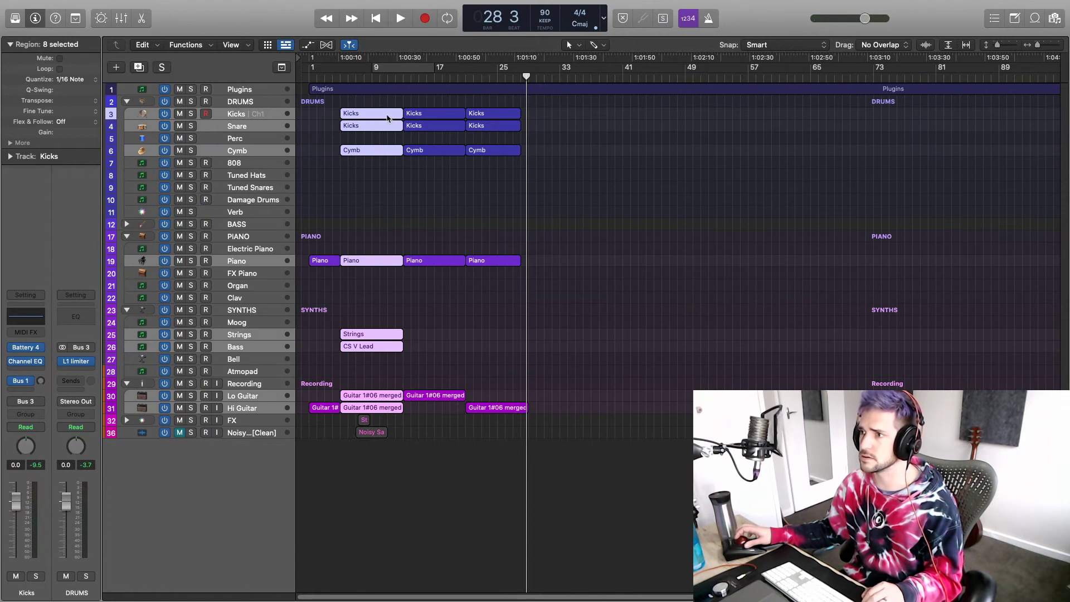
left_click_drag(388, 118, 569, 118)
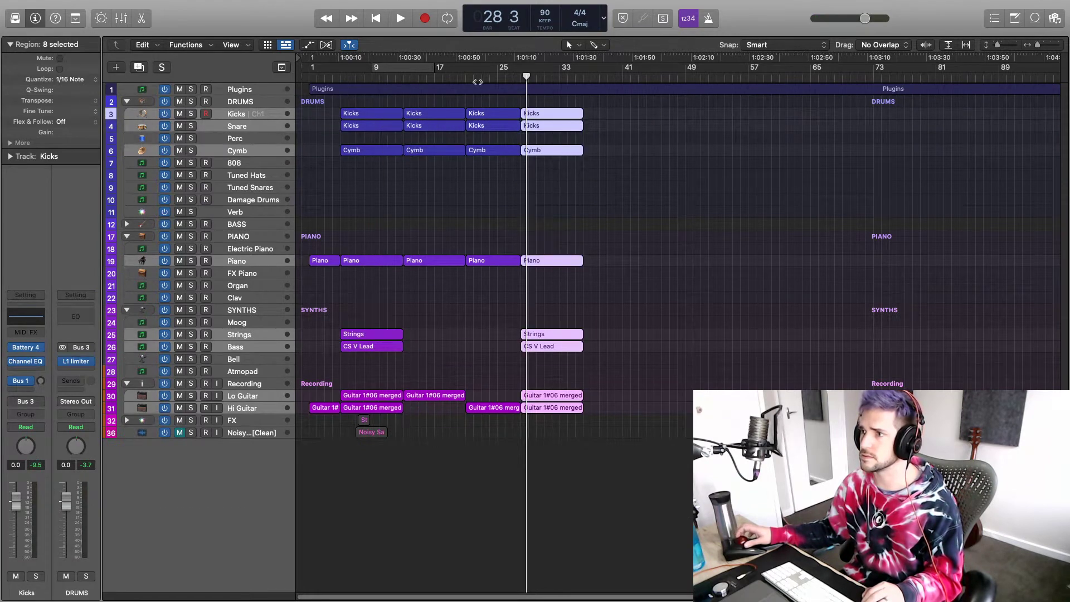
left_click(452, 77)
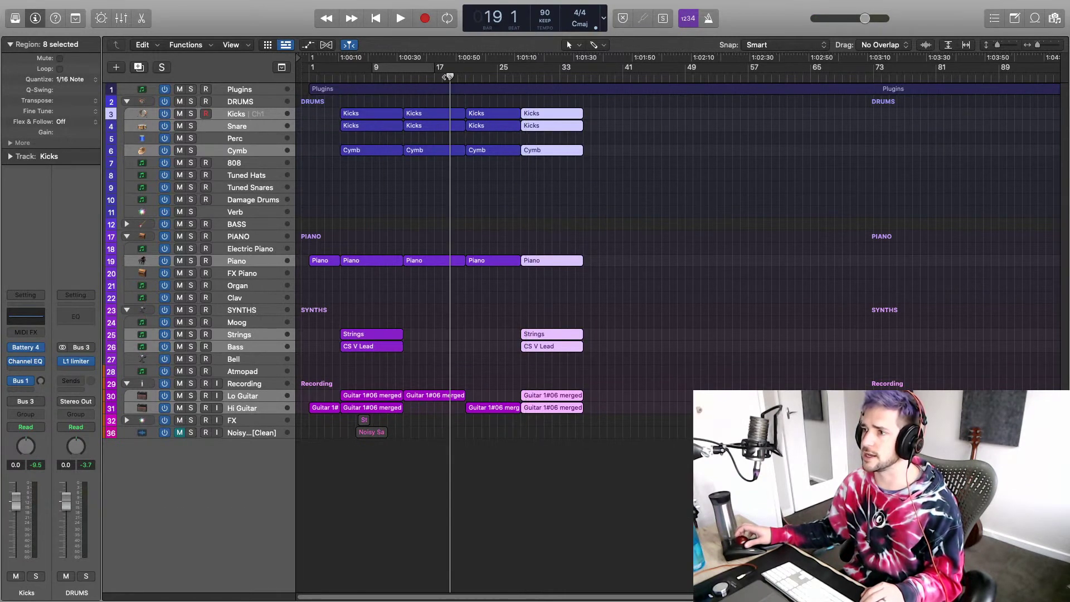
key("space")
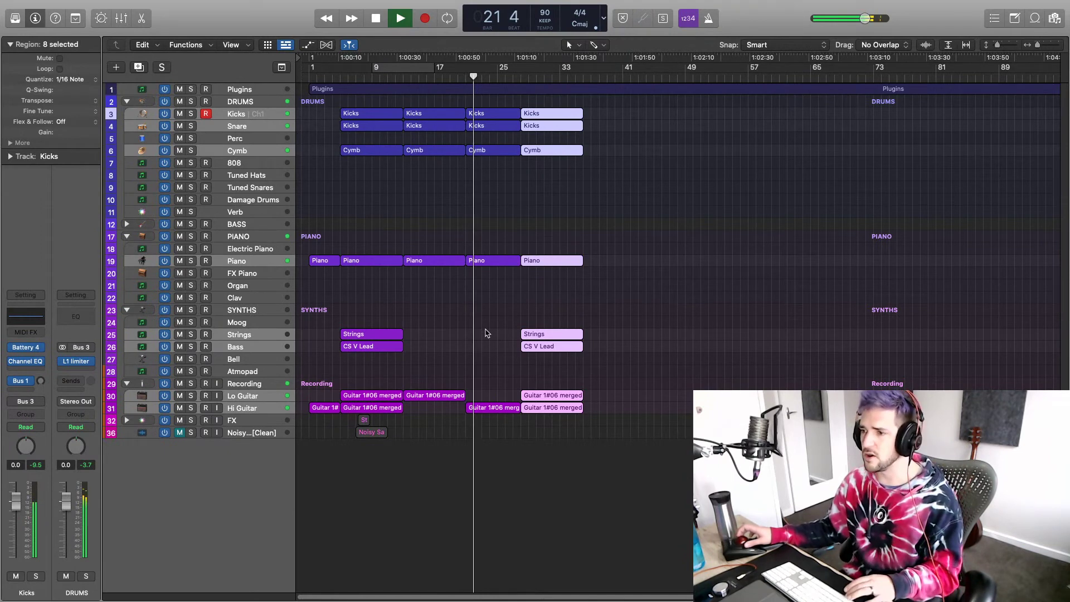
key("space")
Step: Delete the Lo Guitar region at bar 13 and the Hi Guitar region at bar 21
left_click_drag(444, 397, 498, 401)
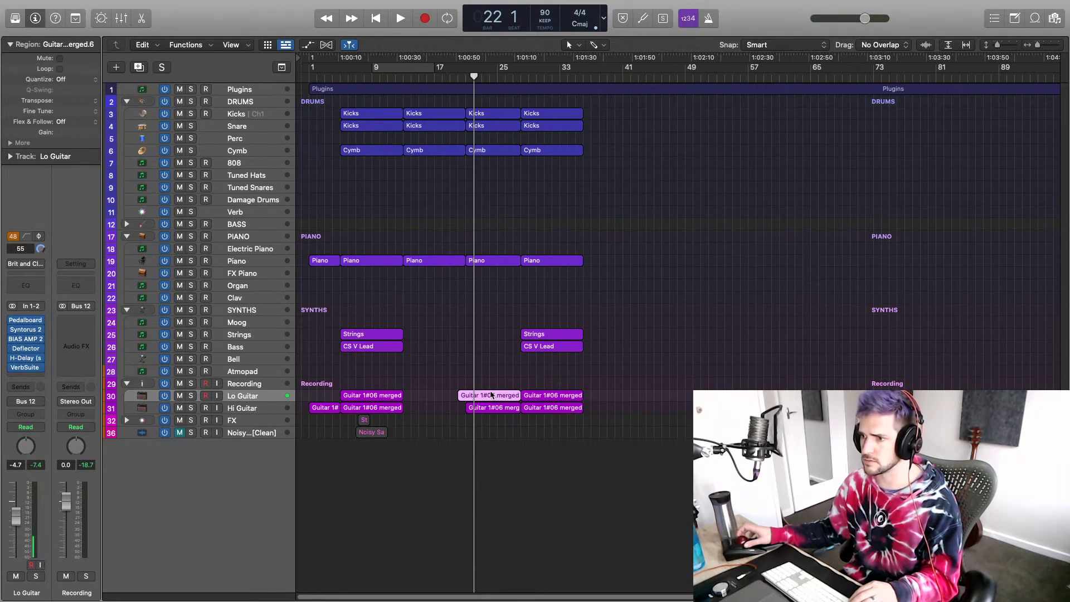
key("Delete")
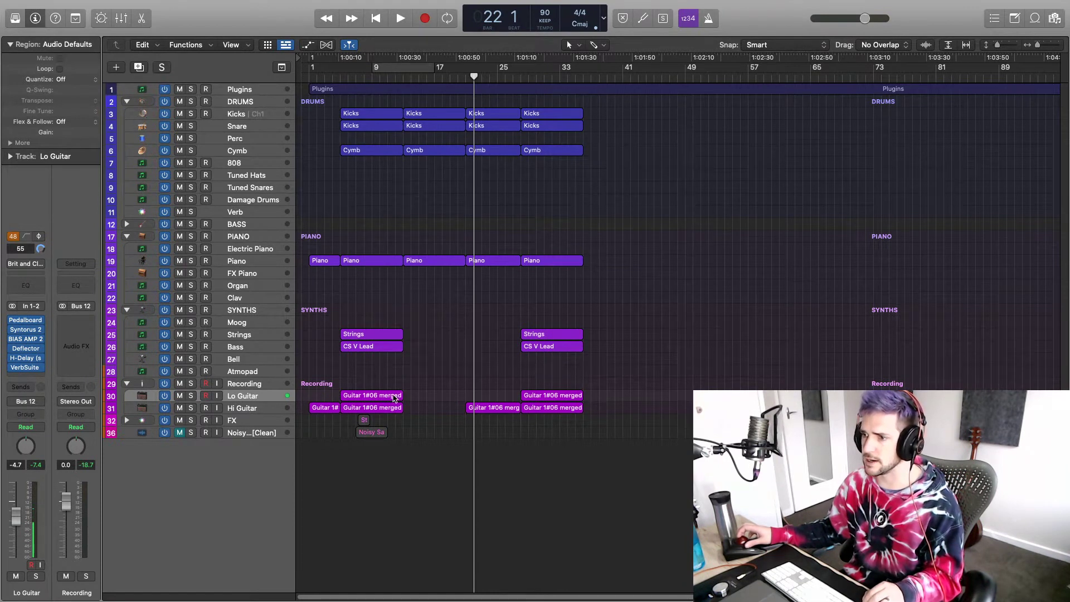
left_click_drag(394, 398, 454, 409)
key("Delete")
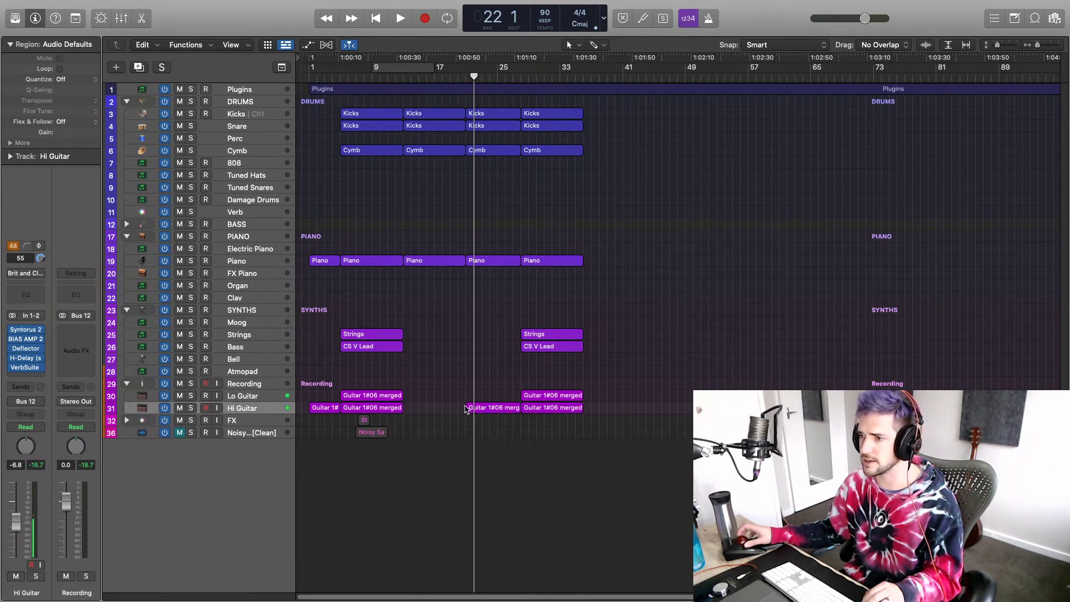
left_click_drag(482, 412, 457, 412)
key("Delete")
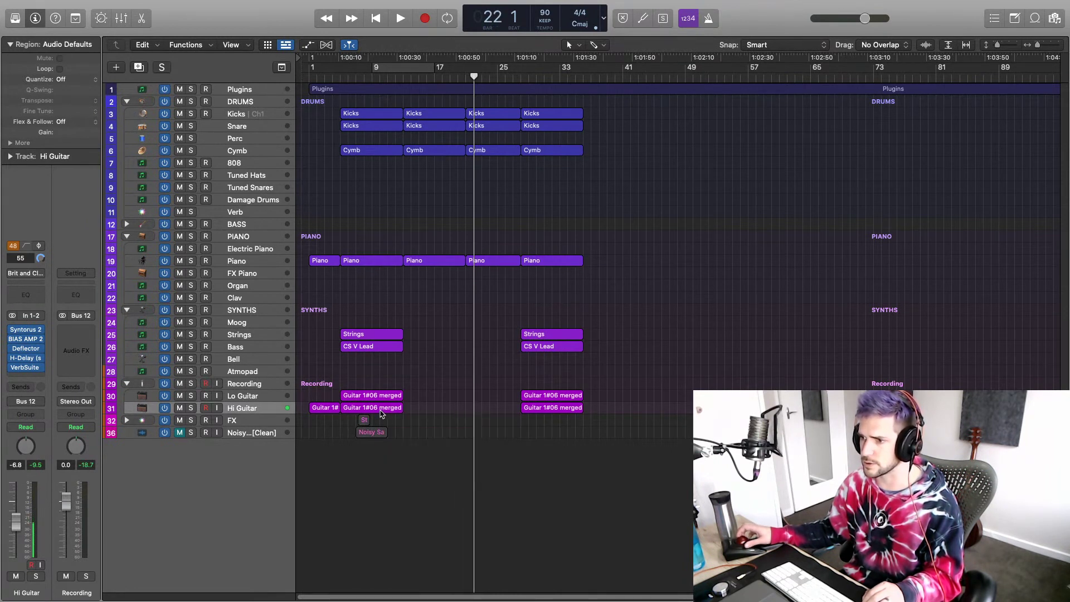
Step: Copy the Hi Guitar region at bar 5 to bar 13 on the same track
left_click_drag(381, 413, 447, 413)
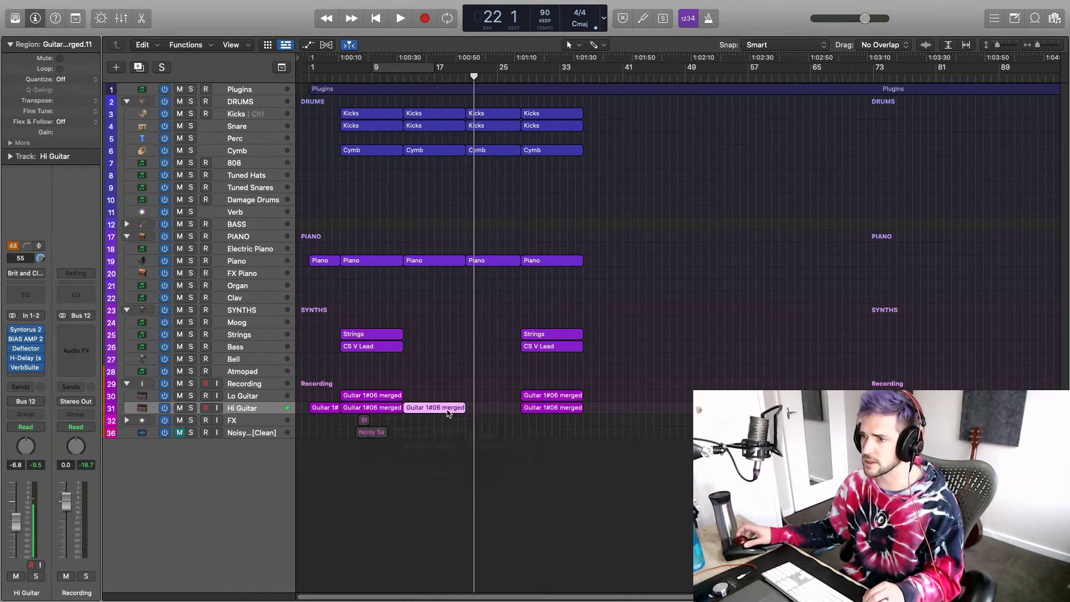
left_click_drag(388, 401, 505, 399)
key("Delete")
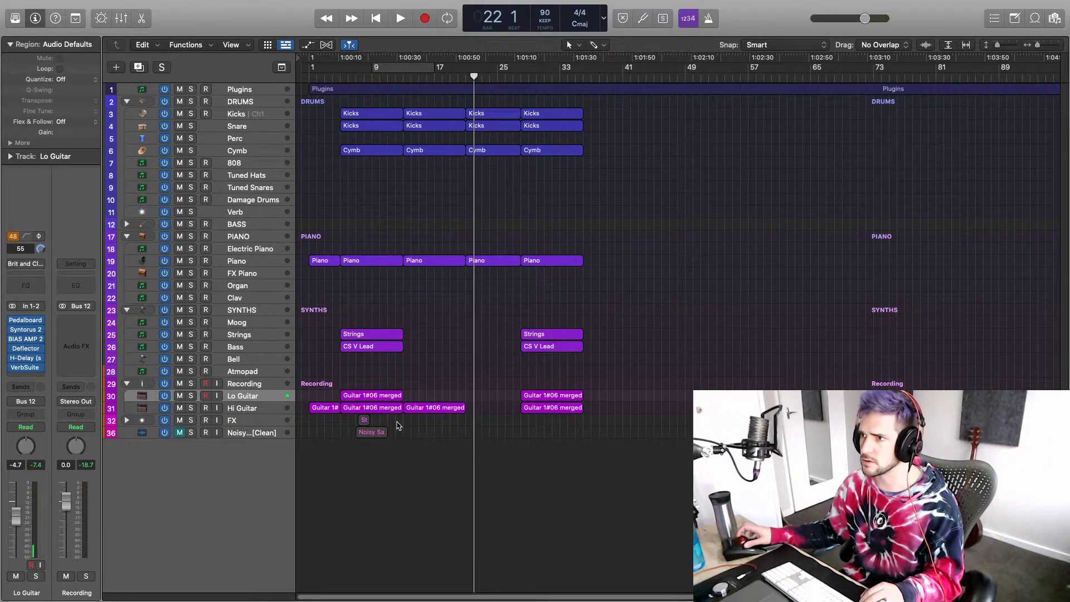
Step: Set an eight-bar cycle range from bar 21 to 29 and move all regions of the last section to start at bar 29
left_click_drag(346, 68, 405, 73)
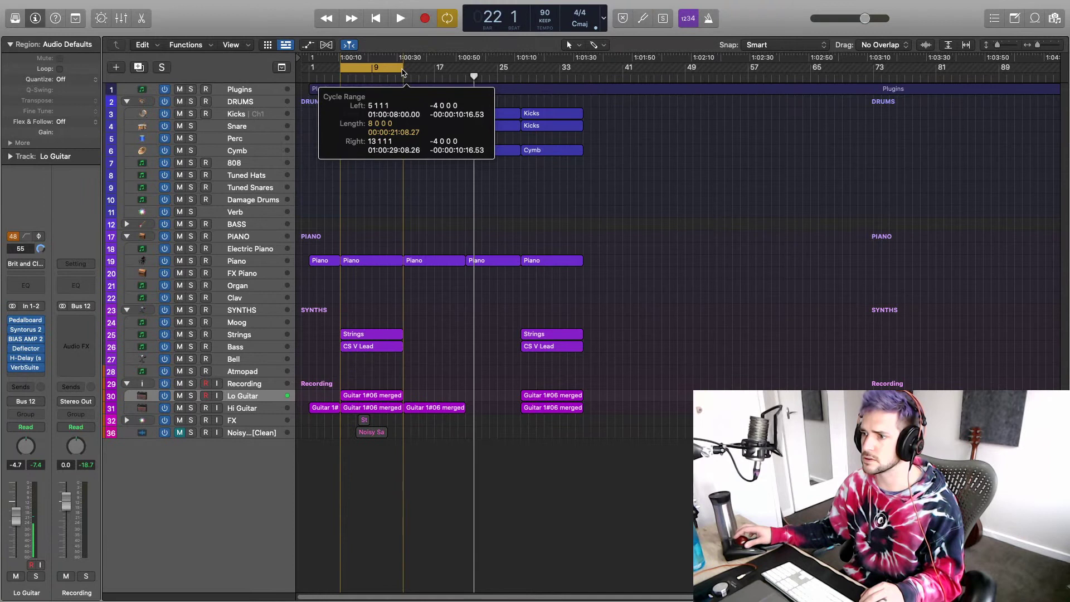
left_click_drag(404, 73, 510, 70)
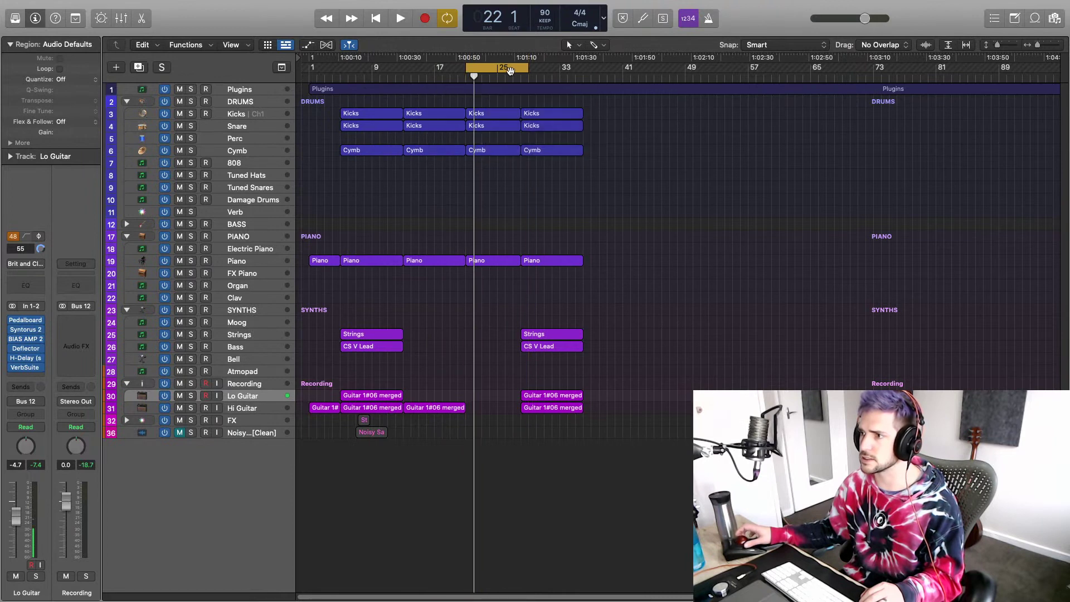
left_click_drag(561, 440, 559, 119)
left_click(484, 295)
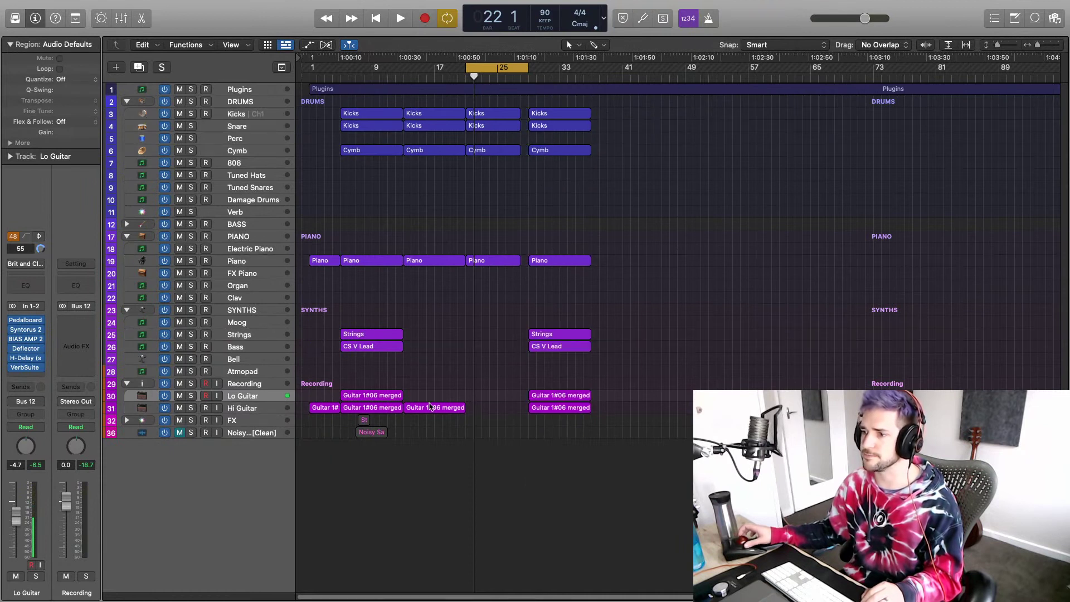
Step: Copy the Lo Guitar and Bass regions at bar 5 to bar 21, turn cycling off and listen to the arrangement
left_click_drag(388, 399, 511, 404)
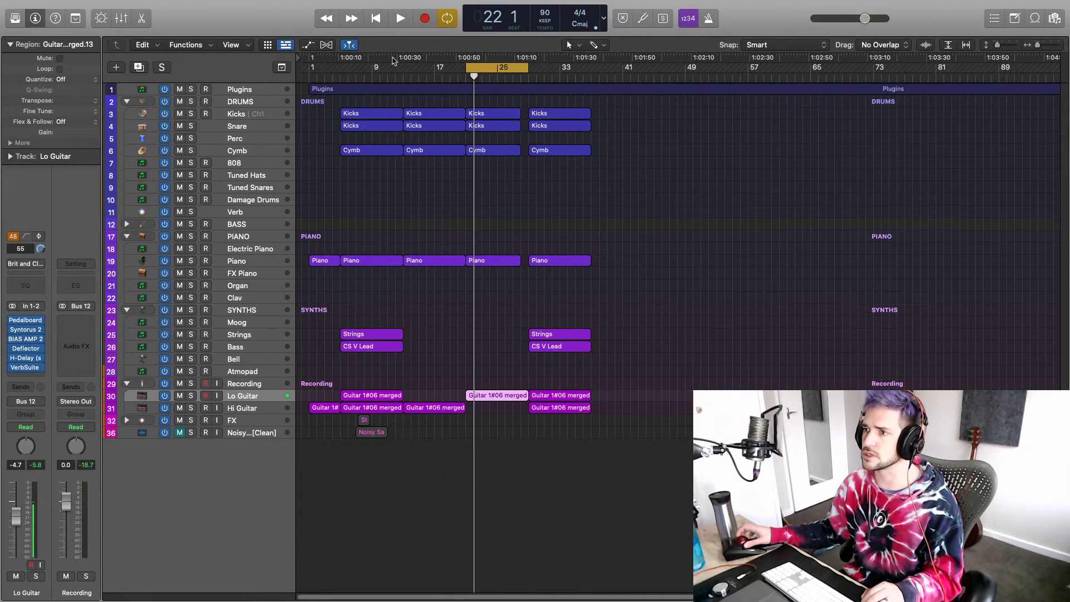
left_click(395, 74)
key("space")
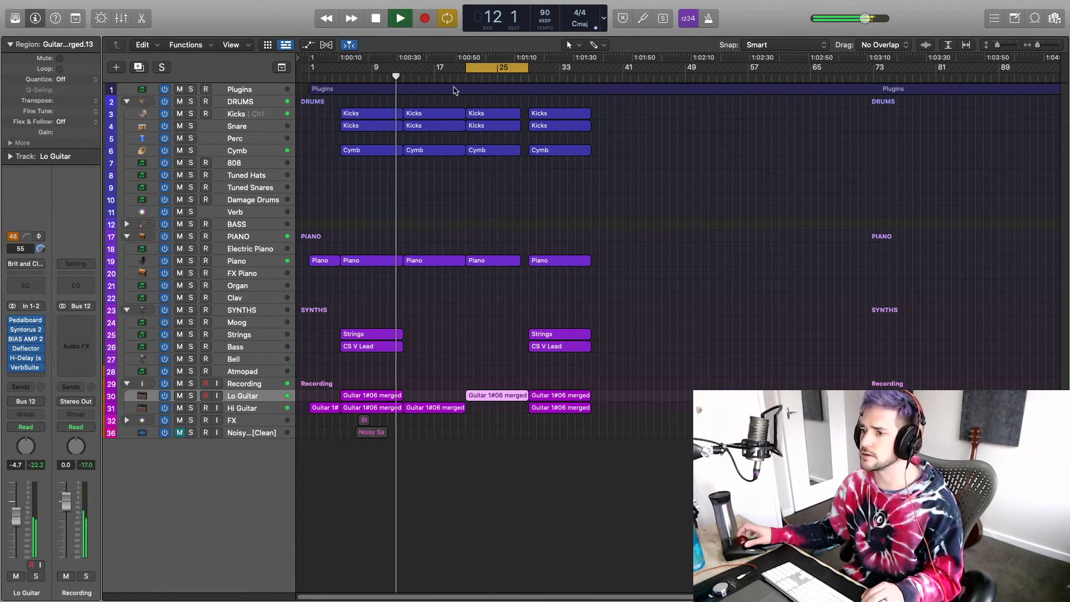
left_click(483, 66)
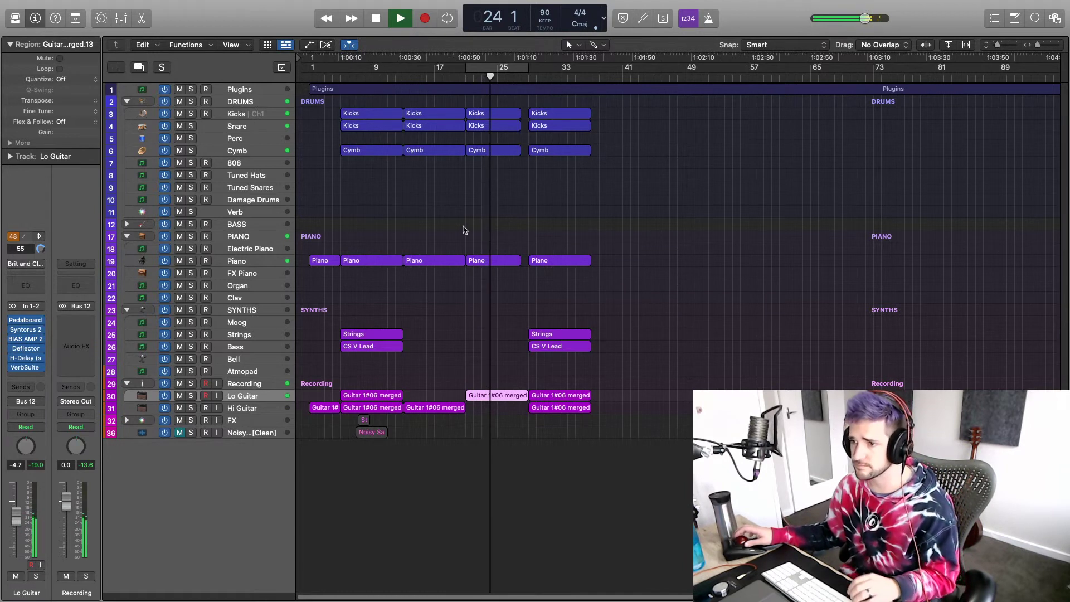
key("space")
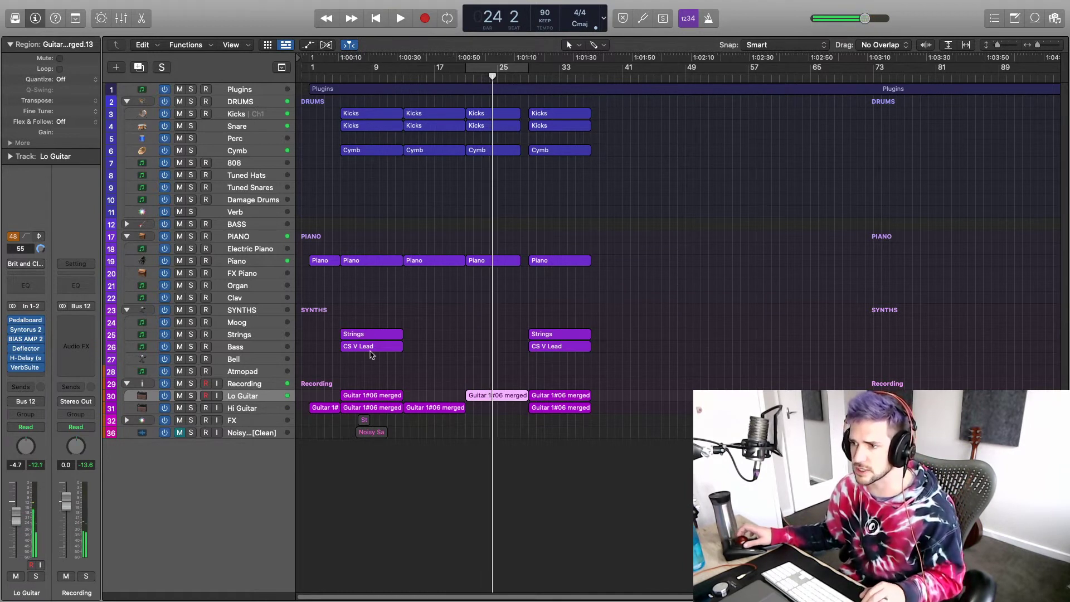
left_click_drag(366, 352, 493, 351)
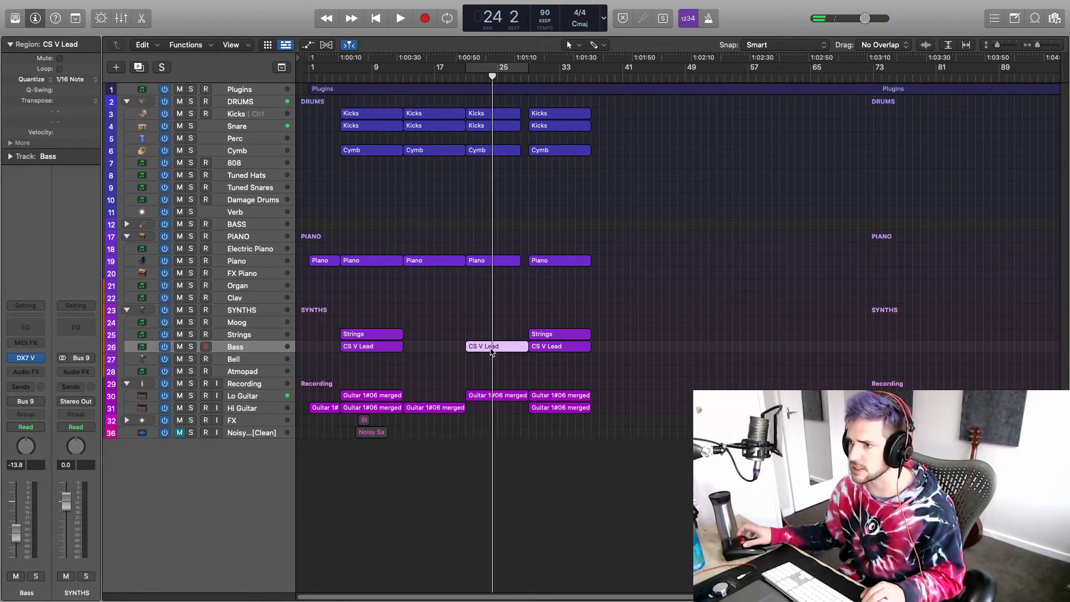
key("shift+space")
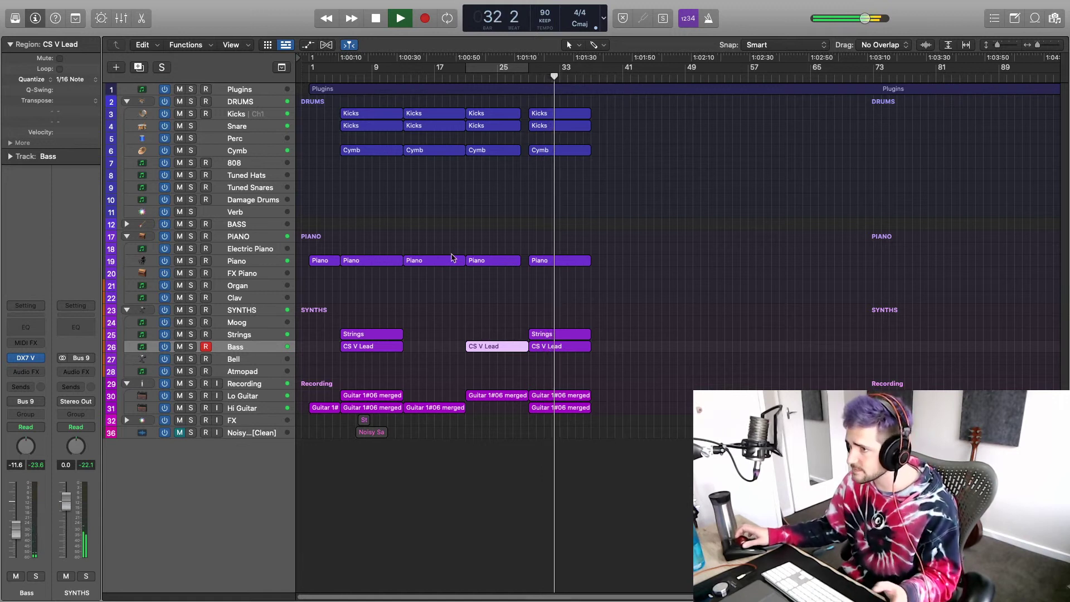
Step: Copy all regions from bar 13 onward to bar 37, and trim the start of the first copied drum regions to bar 38
left_click_drag(416, 100, 558, 433)
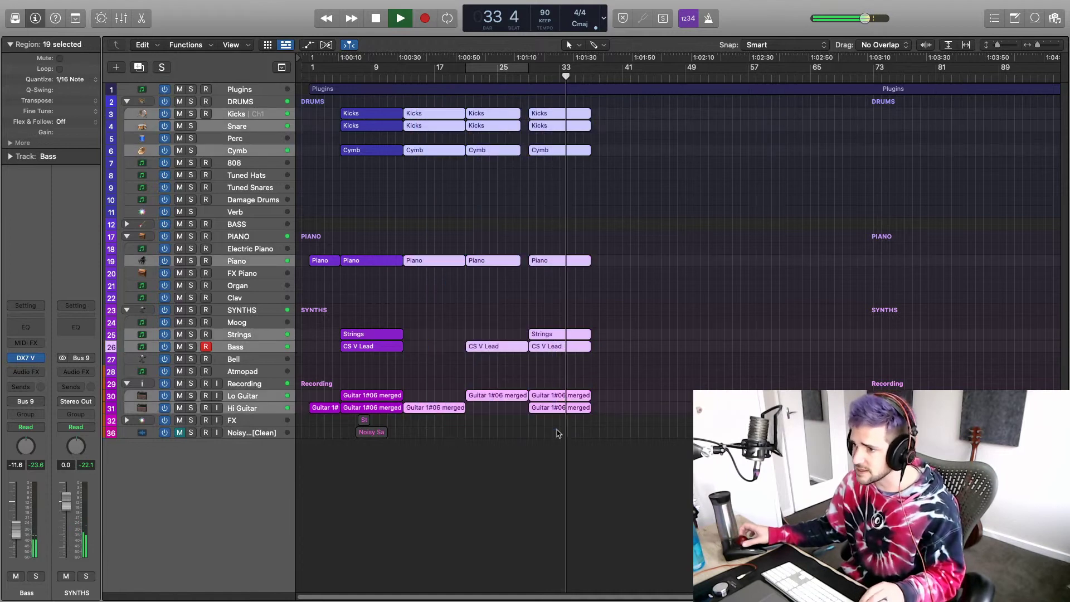
left_click_drag(432, 412, 609, 420)
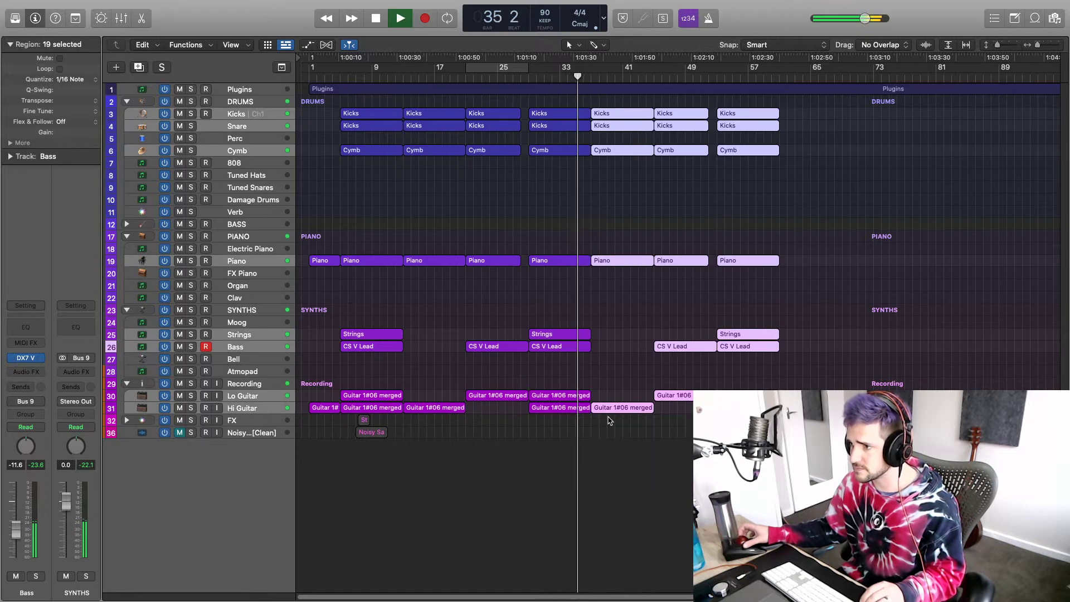
left_click_drag(612, 218, 602, 115)
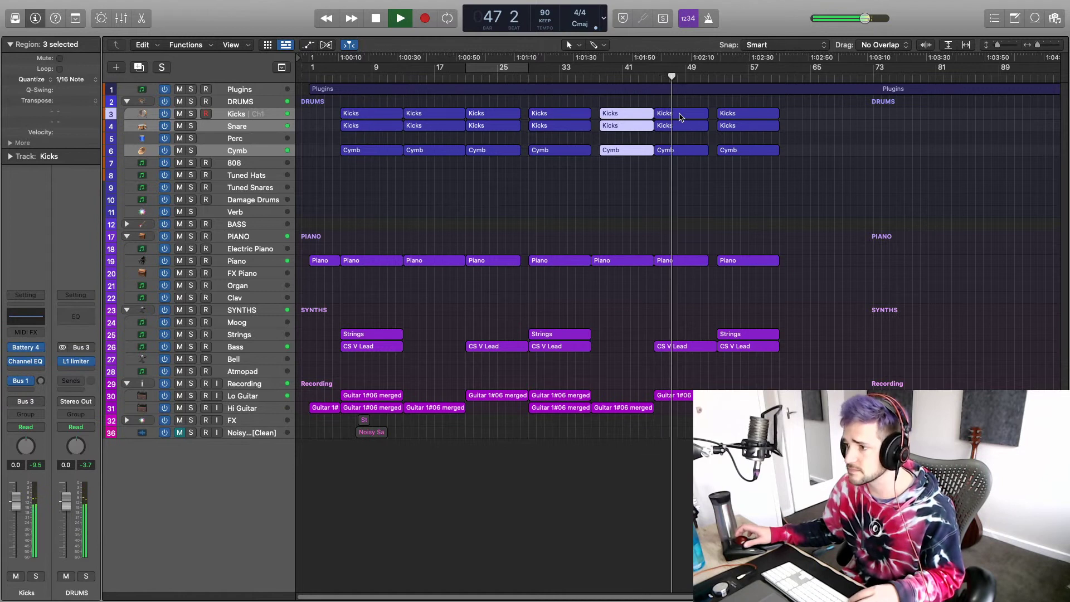
key("space")
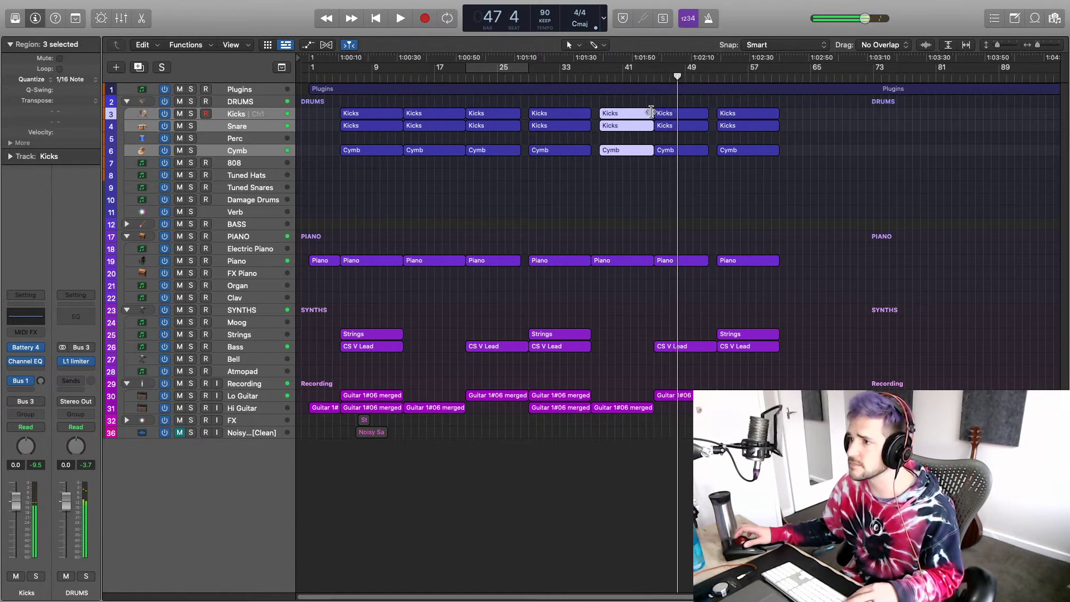
Step: Open the two Kicks regions at bars 38 and 45 together in an enlarged Piano Roll
left_click(630, 106)
left_click_drag(640, 109, 670, 114)
key("p")
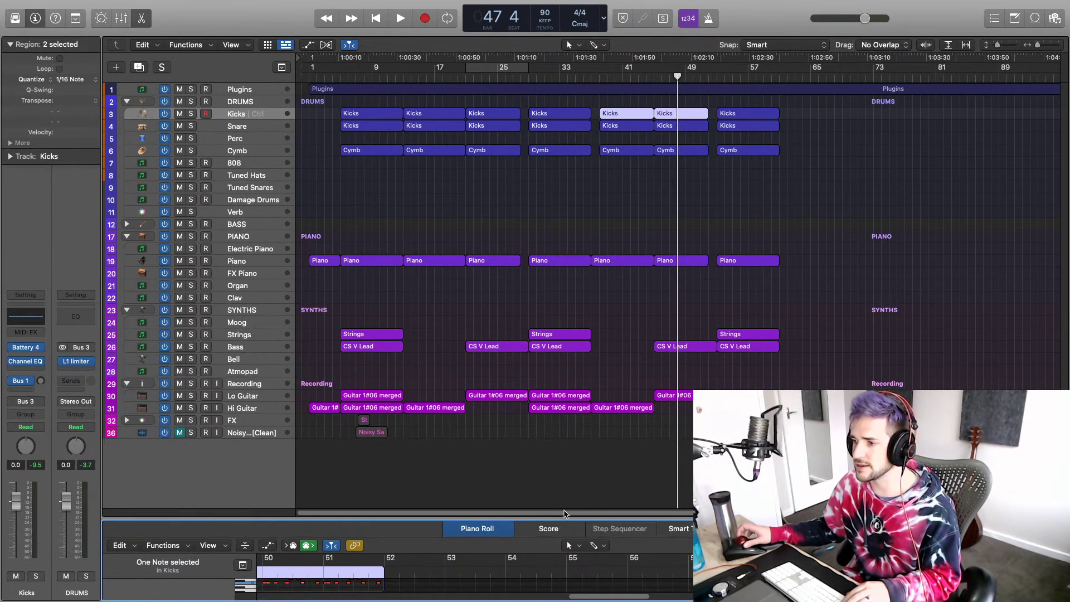
left_click_drag(564, 518, 567, 234)
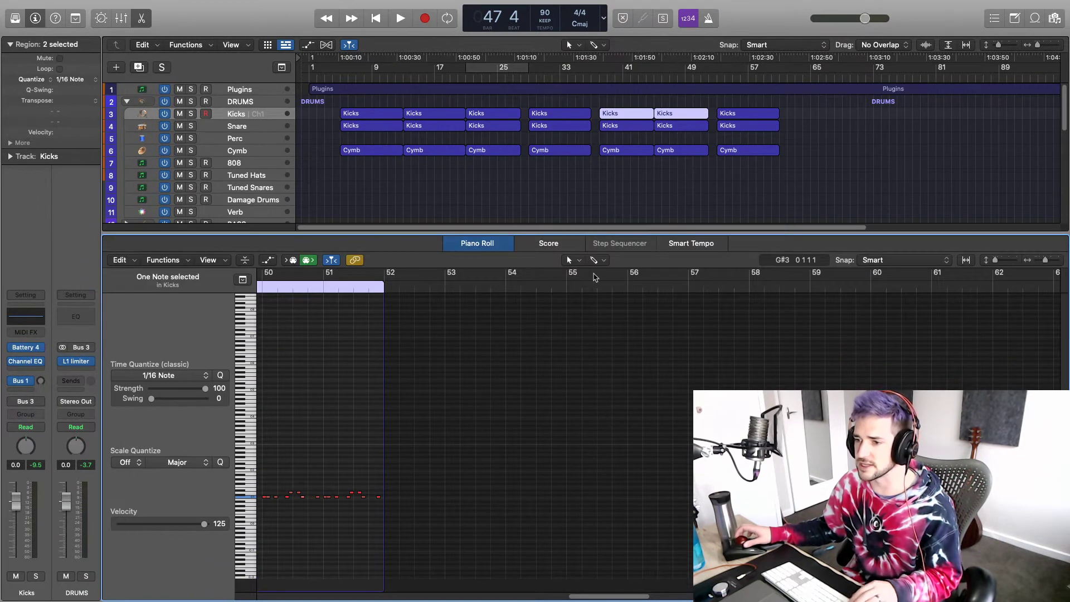
scroll(567, 409, "left", 10)
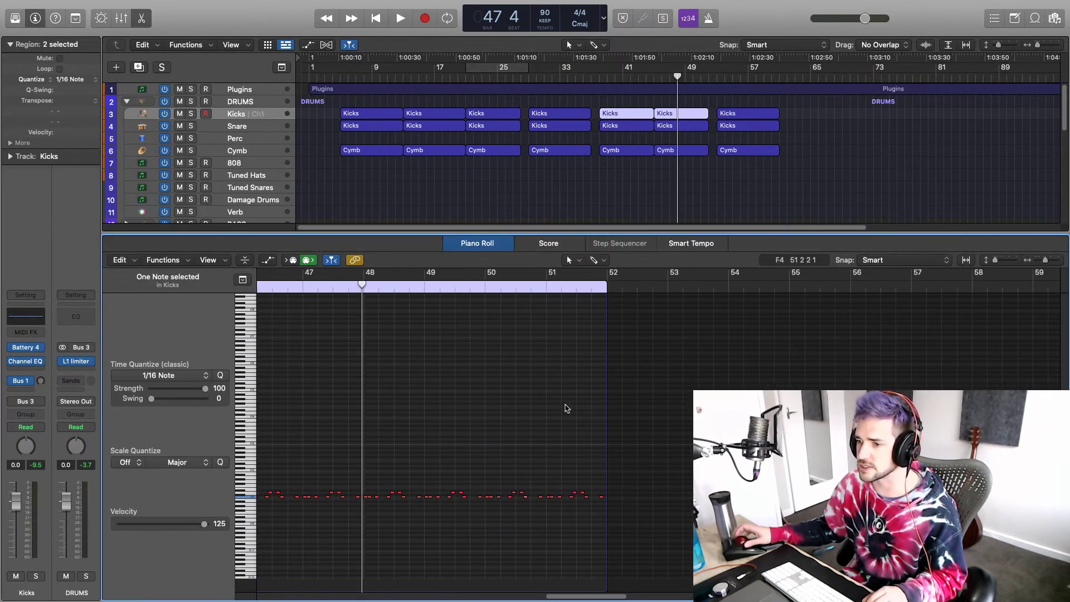
Step: Move all higher-pitched notes in both Kicks regions down to the pitch of the other notes
scroll(567, 409, "left", 3)
key("super+Left")
key("super+Left")
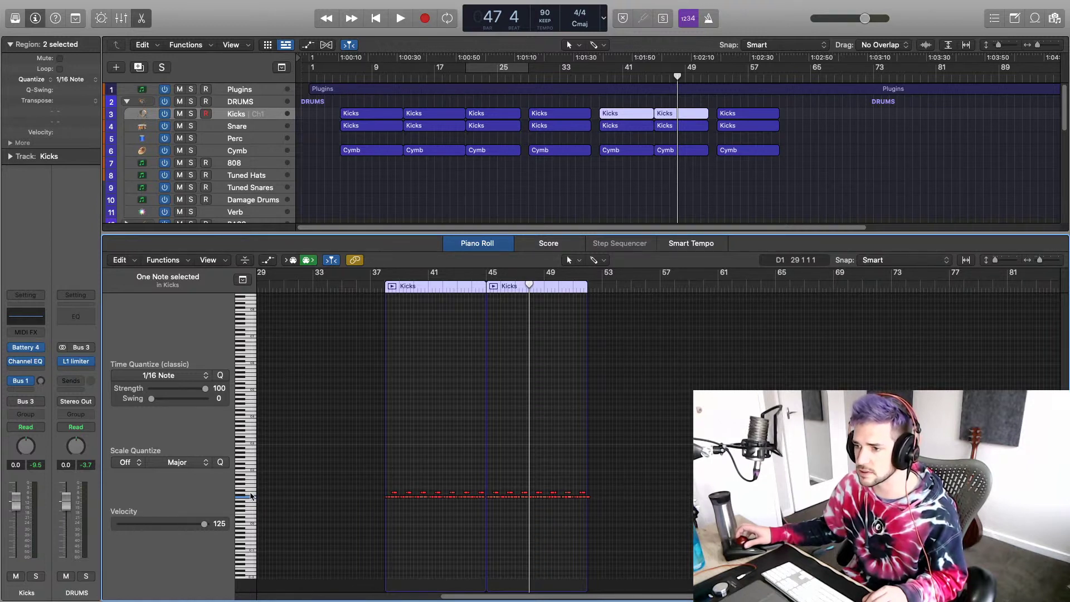
left_click(250, 495)
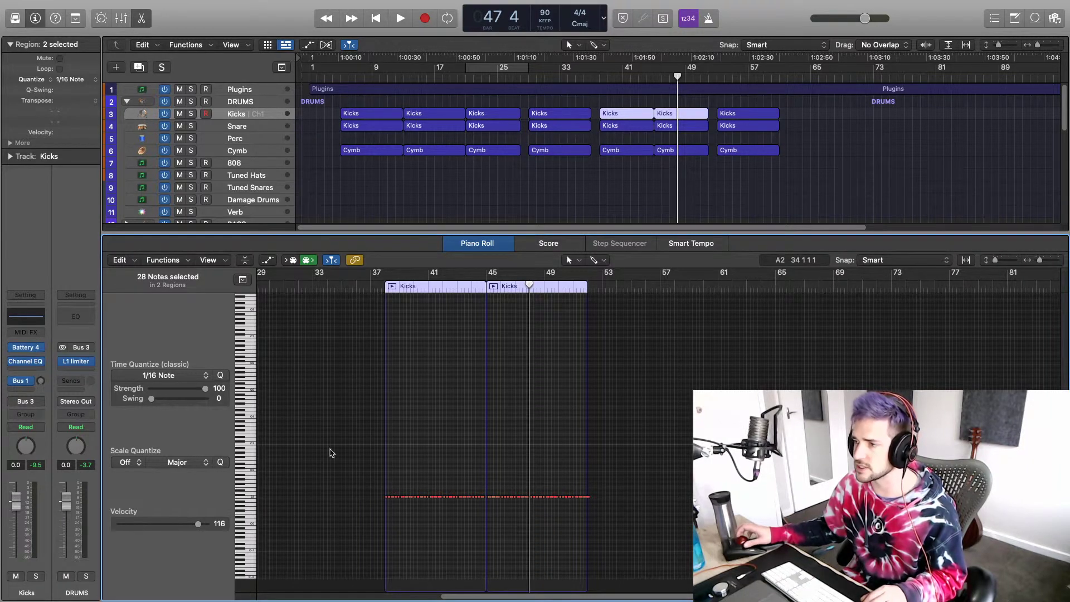
Step: Play the edited kicks from bar 38, shrink the Piano Roll to show more tracks, and clear the region selection
left_click(602, 79)
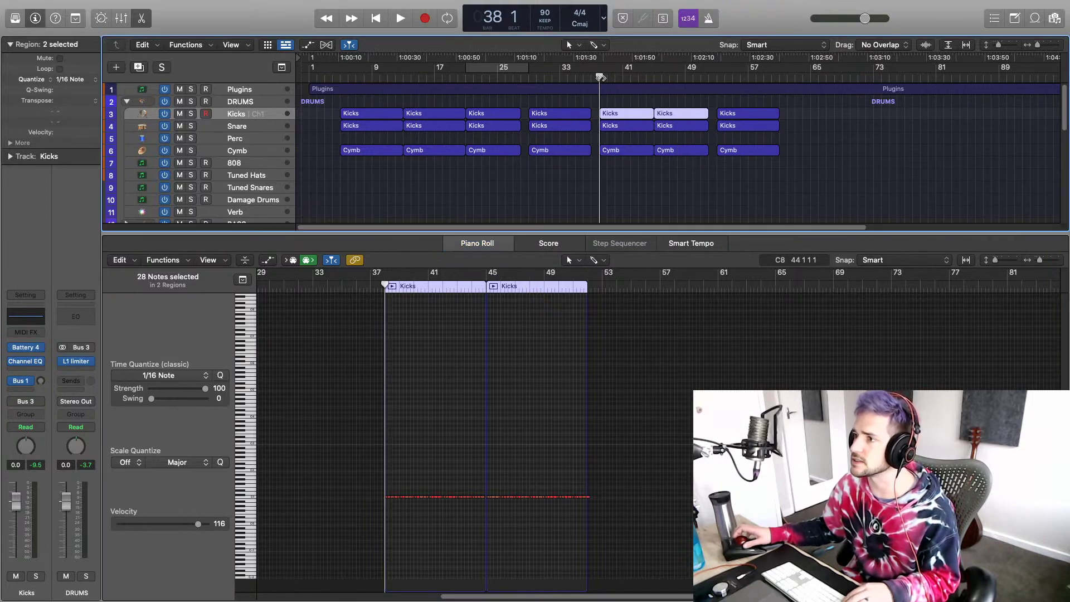
key("space")
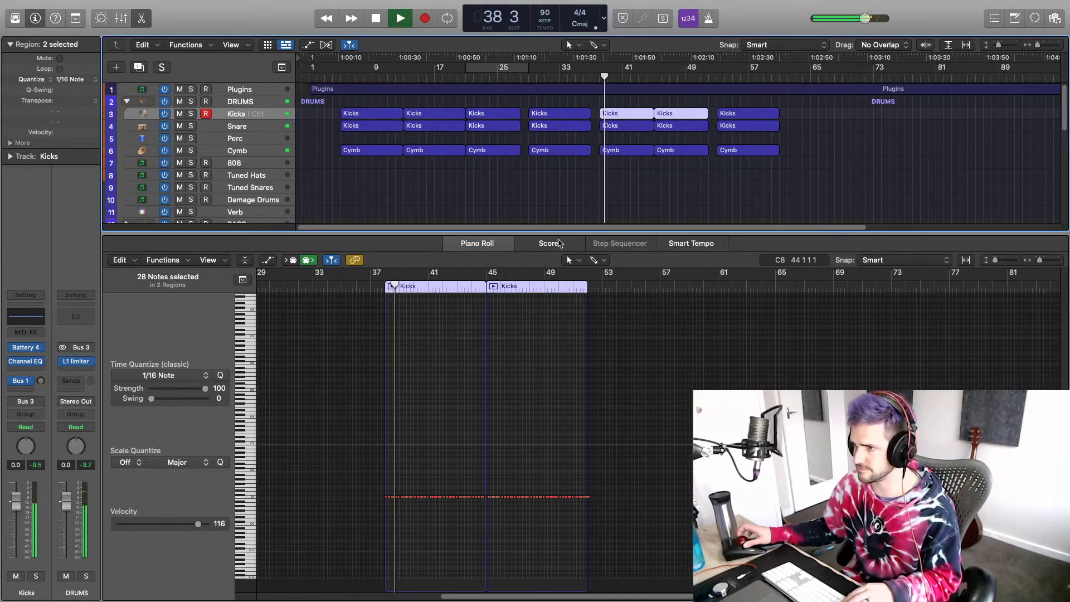
left_click_drag(561, 232, 561, 255)
left_click_drag(562, 317, 564, 437)
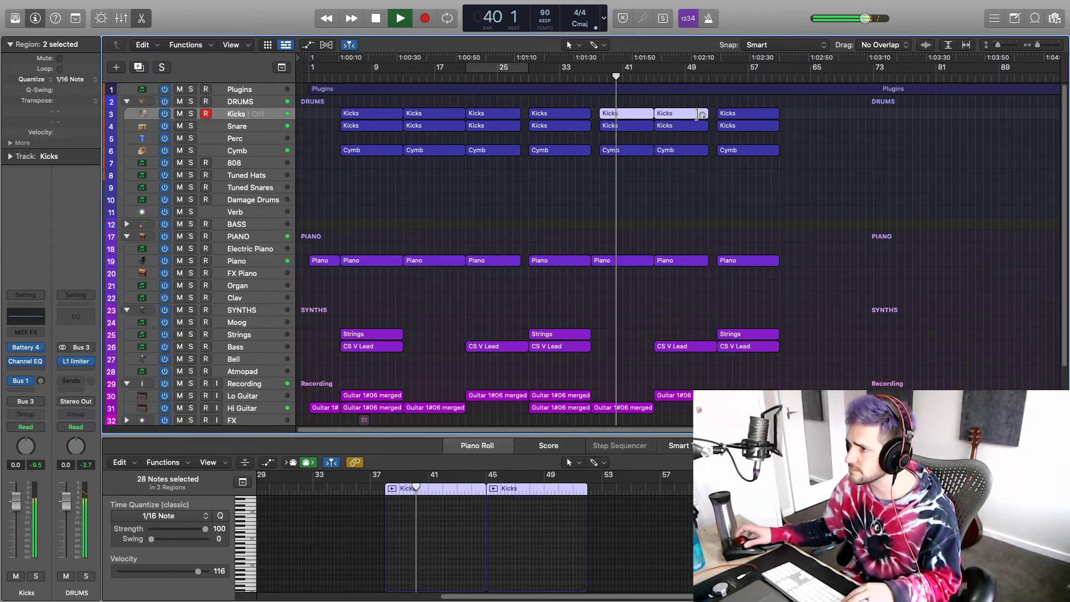
left_click(603, 167)
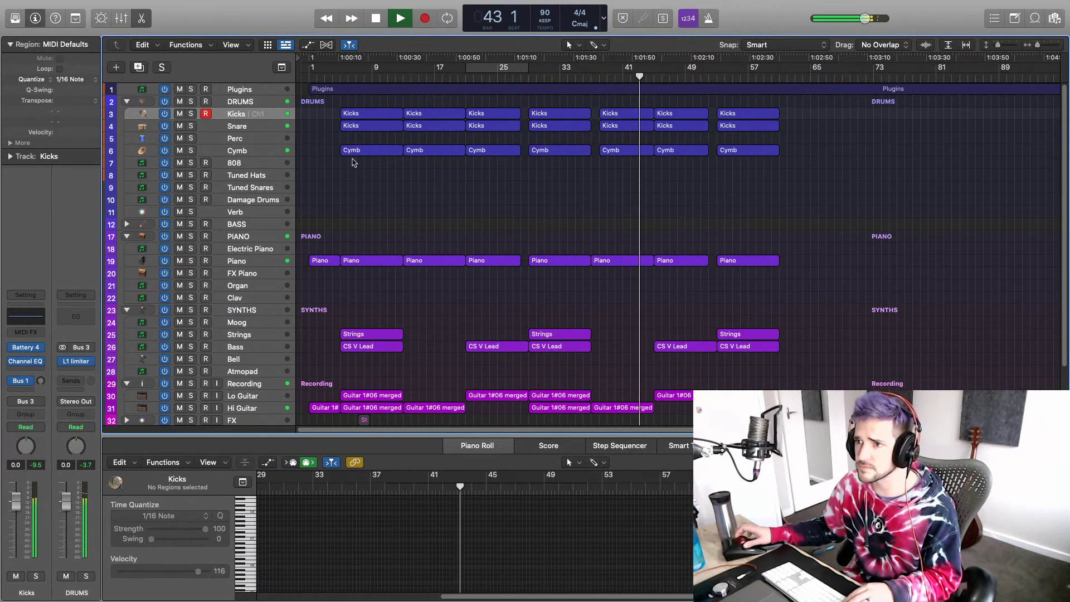
Step: Lower the Cymb track's volume to -3.3 dB during playback and stop the playback
left_click(276, 152)
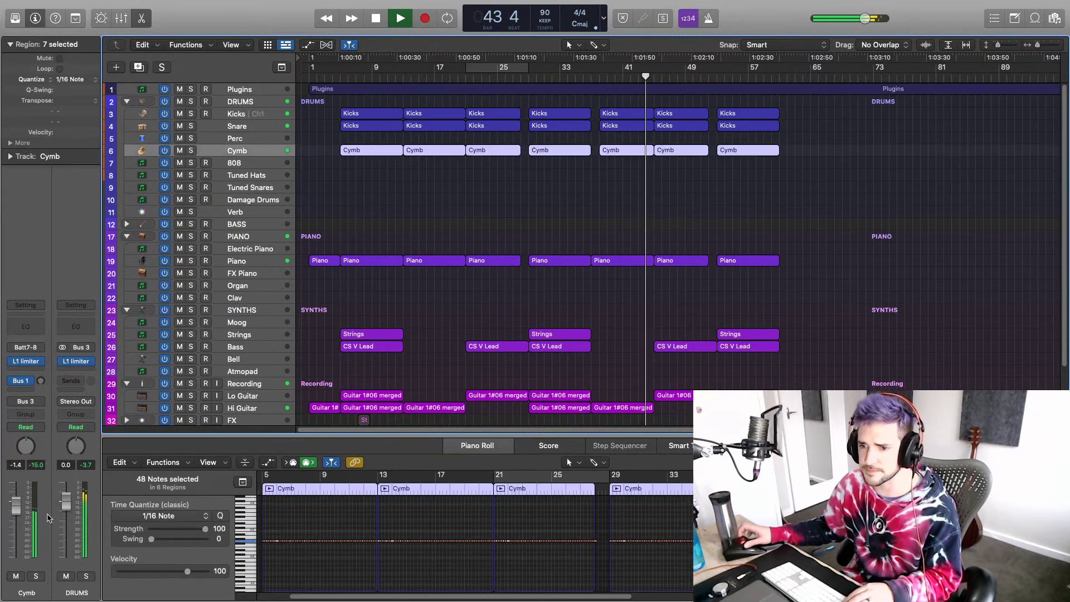
left_click_drag(17, 514, 17, 519)
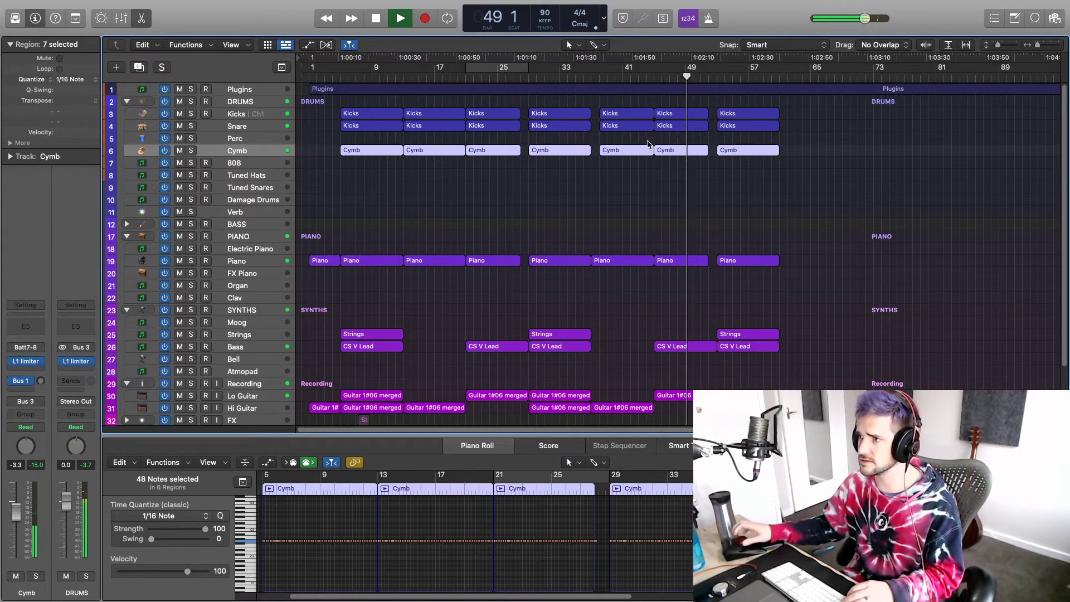
key("space")
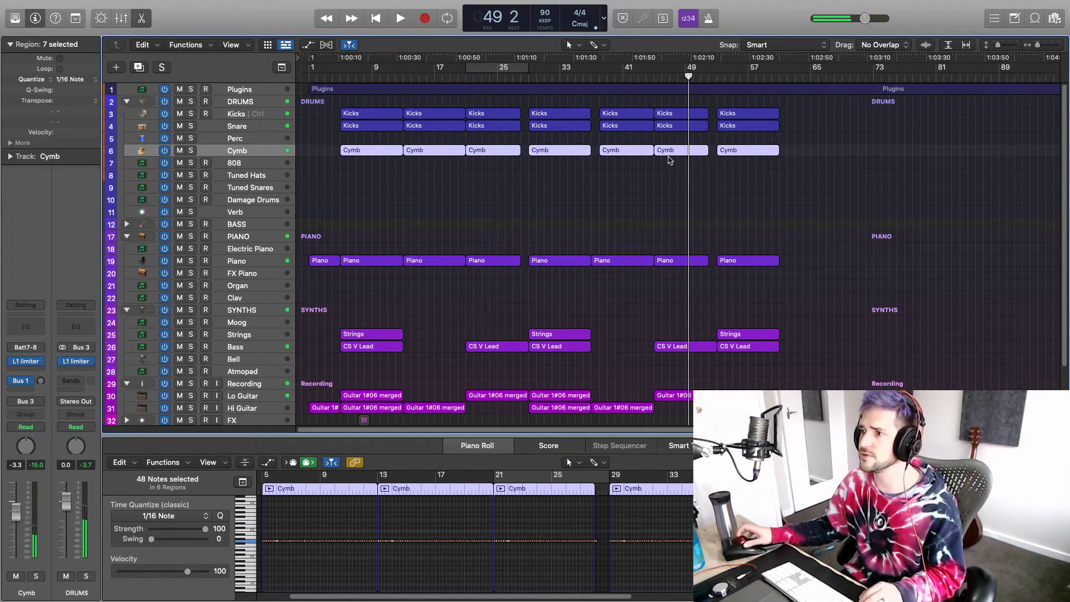
Step: Open the Cymb region at bar 45 alone in the Piano Roll and audition cymbal sounds on its keyboard
left_click(671, 167)
left_click(672, 149)
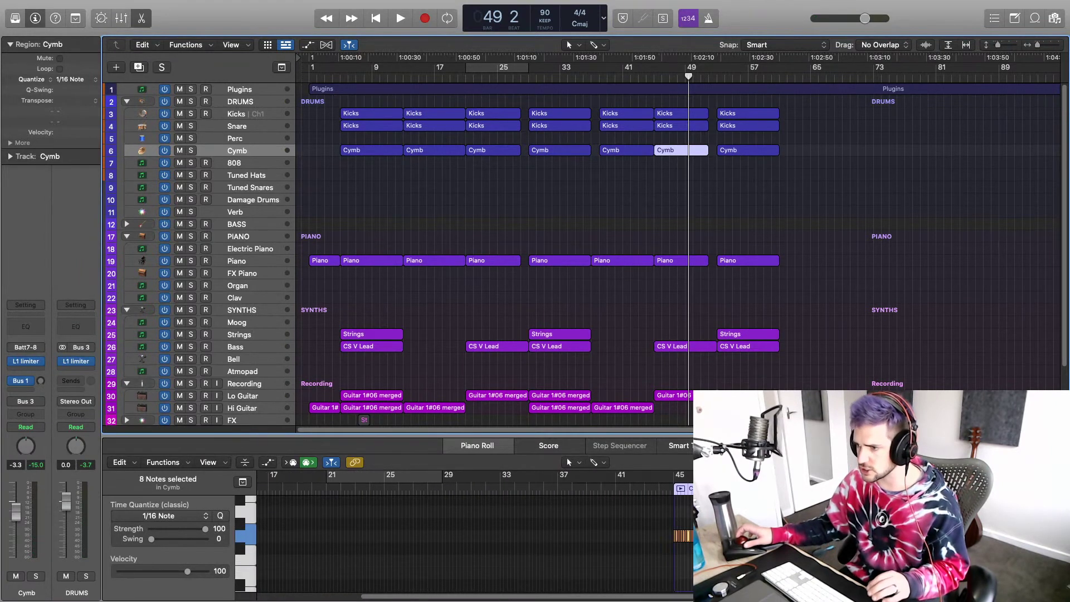
left_click(234, 544)
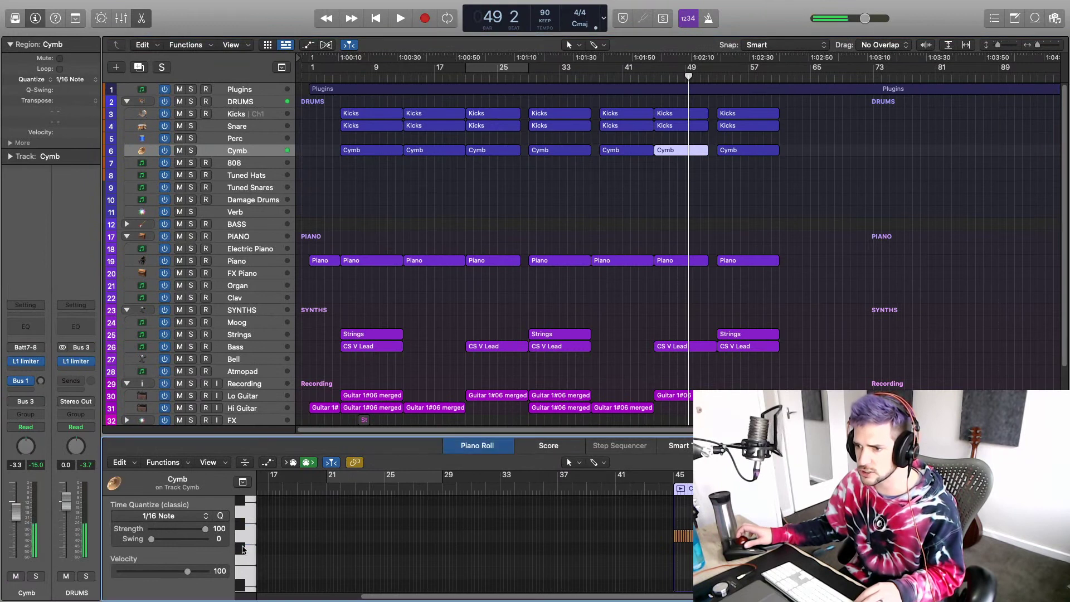
scroll(305, 546, "down", 4)
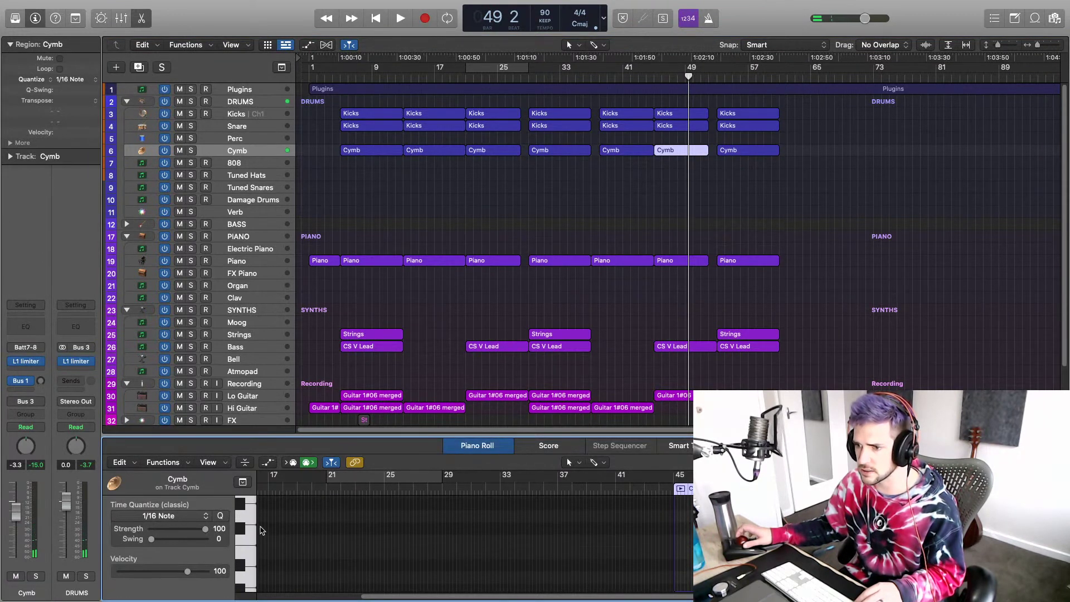
left_click(244, 531)
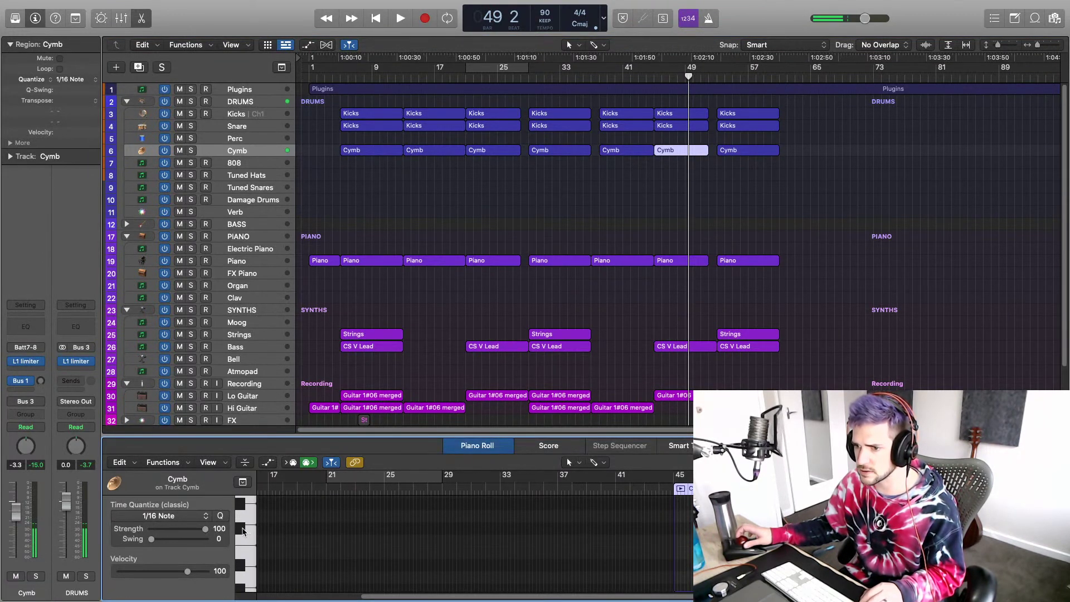
Step: Fill the Cymb region at bar 45 with continuous 1/16 notes on the auditioned pitch, painting with the Brush Tool and repeating the notes
left_click(204, 519)
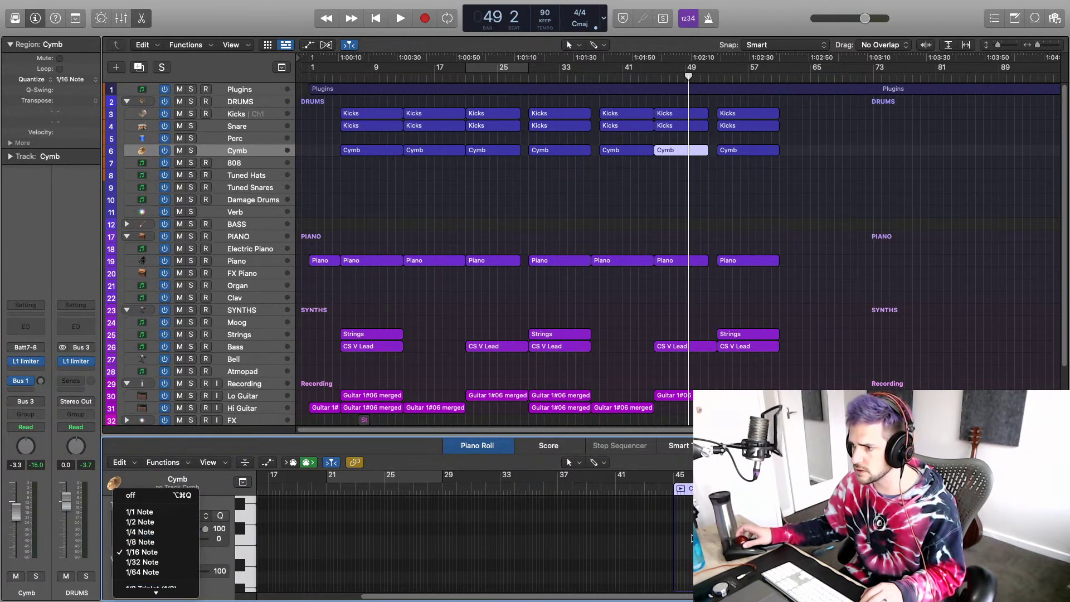
left_click(678, 536)
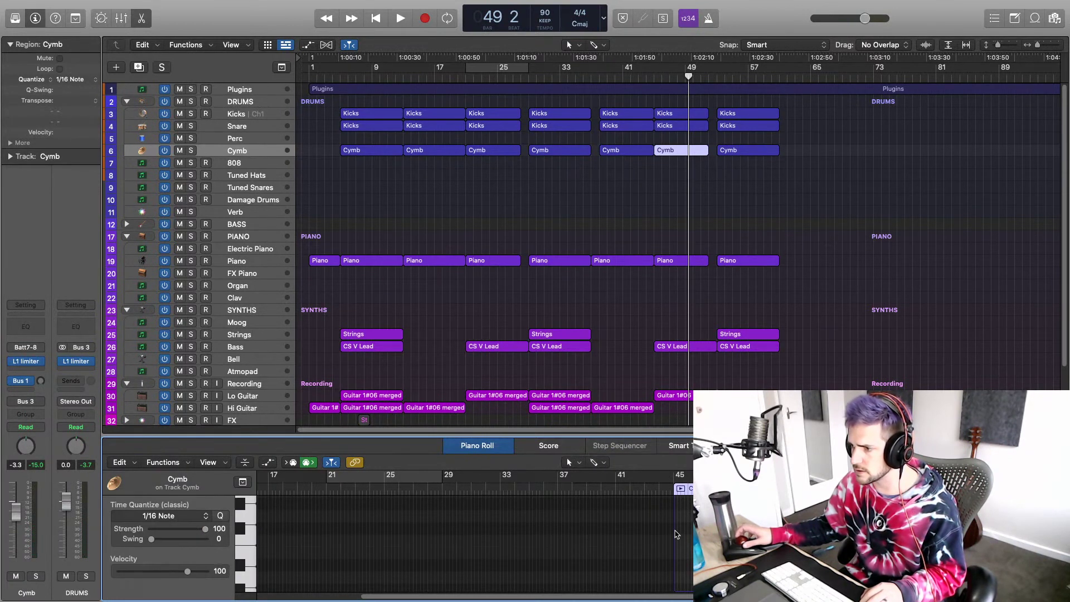
left_click(605, 464)
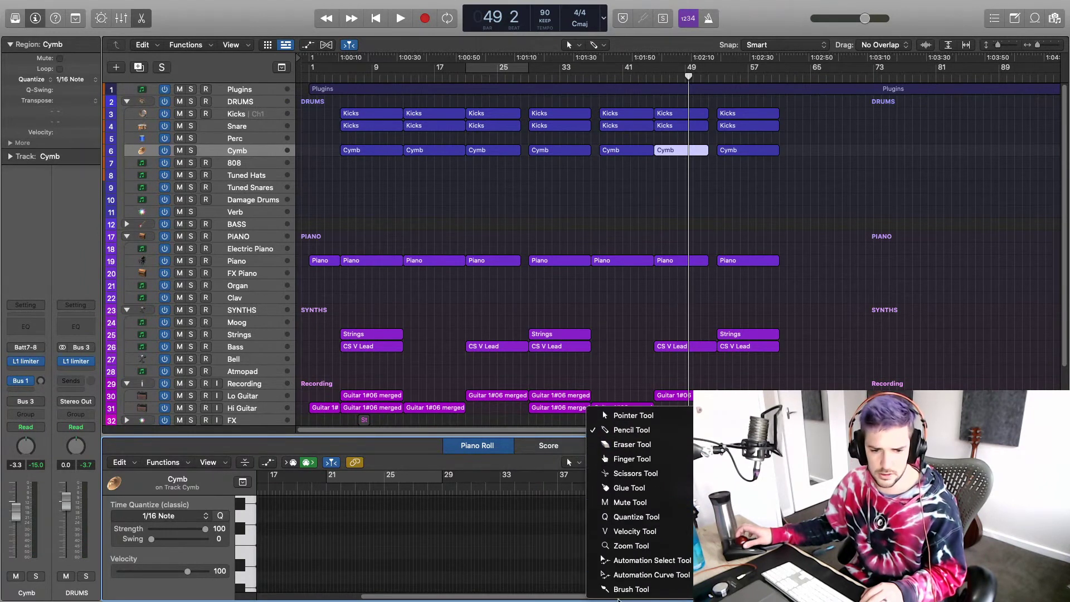
left_click(620, 589)
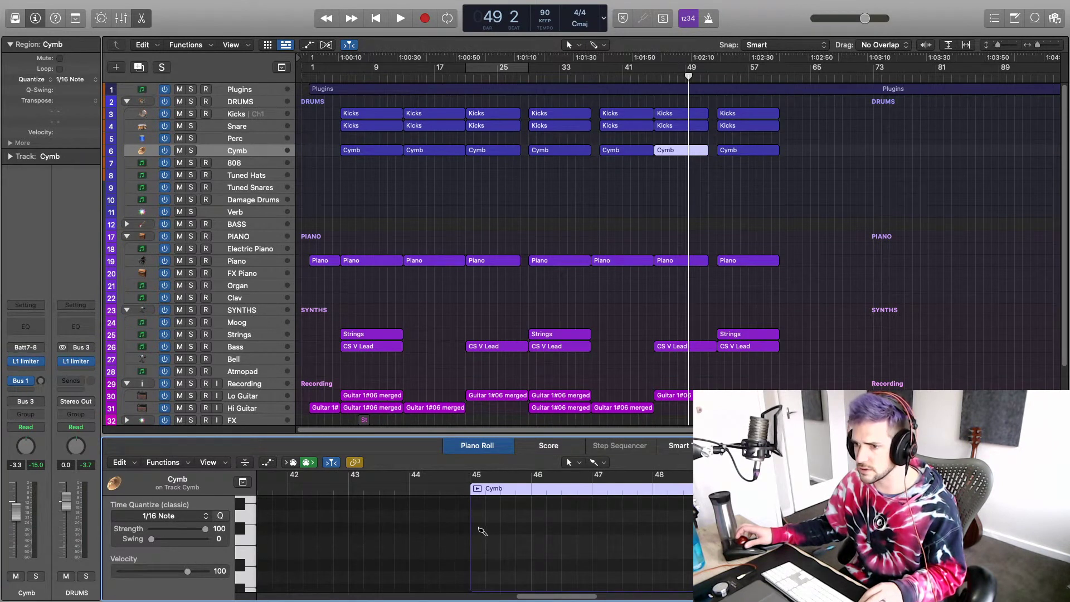
mouse_move(474, 528)
left_mouse_down()
mouse_move(568, 529)
mouse_move(424, 529)
left_mouse_up()
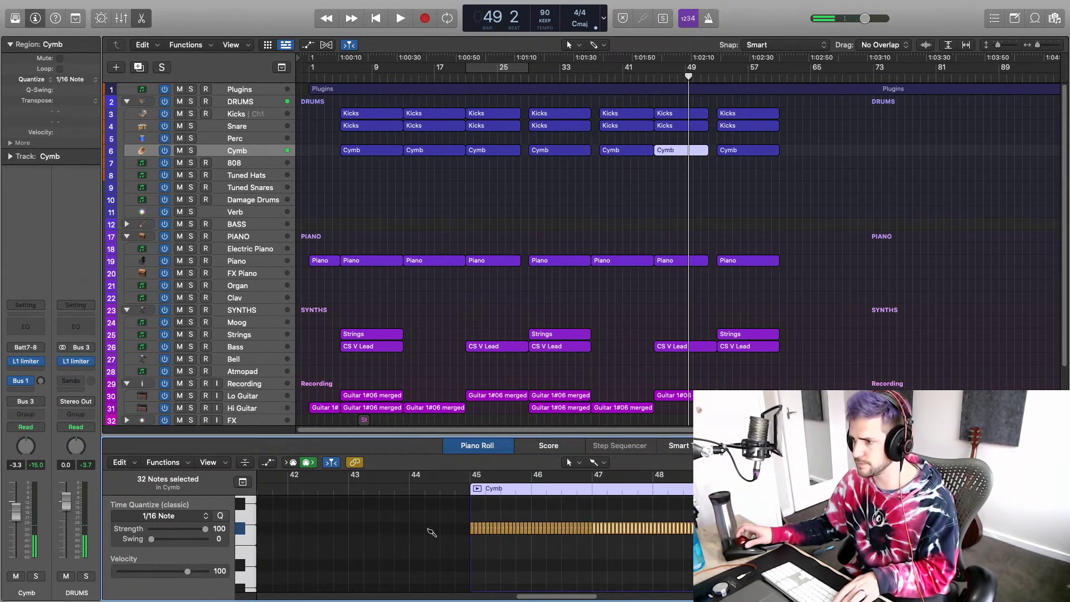
key("super+r")
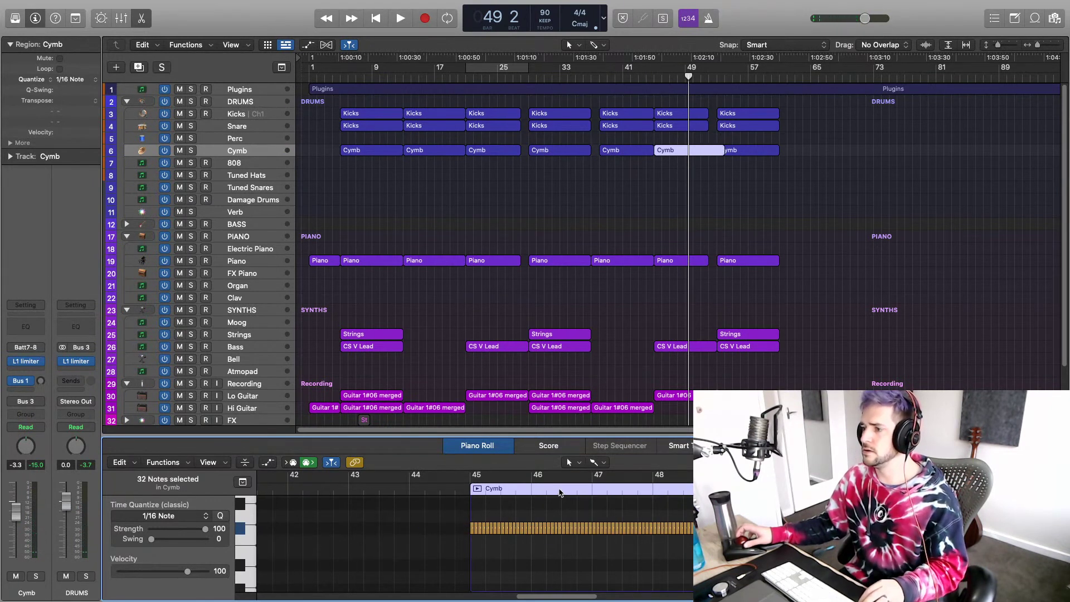
left_click(741, 558)
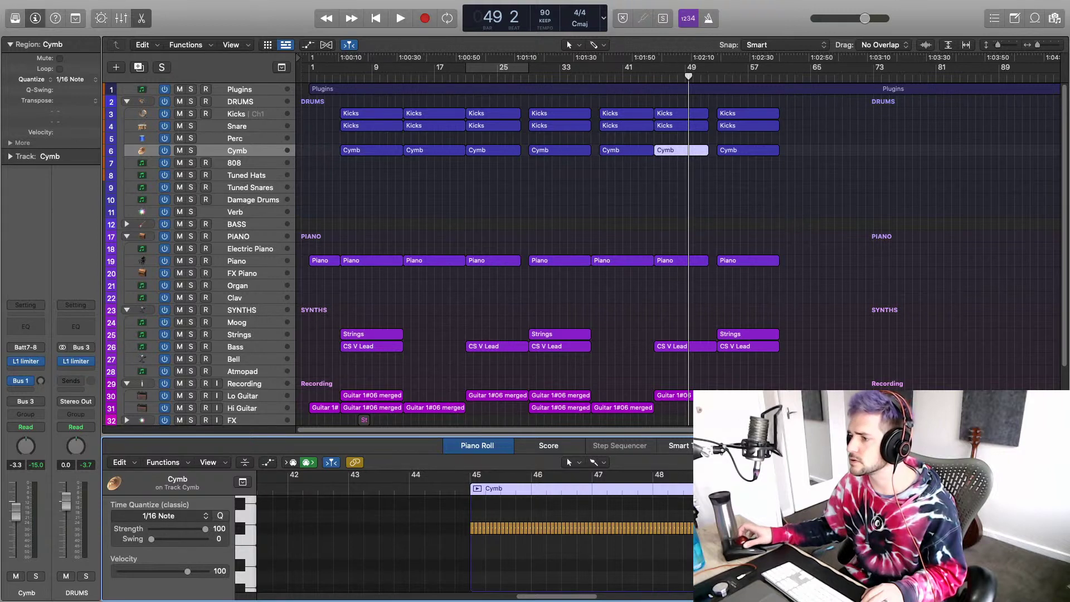
left_click(741, 528)
mouse_move(741, 552)
left_mouse_down()
mouse_move(802, 521)
mouse_move(852, 529)
mouse_move(822, 529)
left_mouse_up()
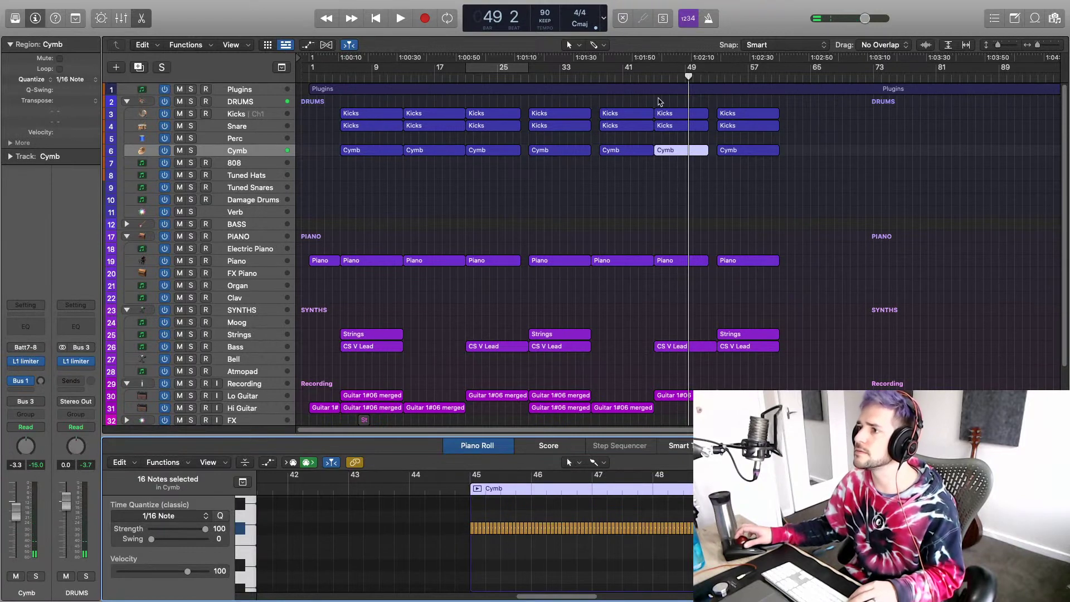
Step: Play the new cymbal pattern from bar 45 and set the velocity of all its notes to 55
key("shift+space")
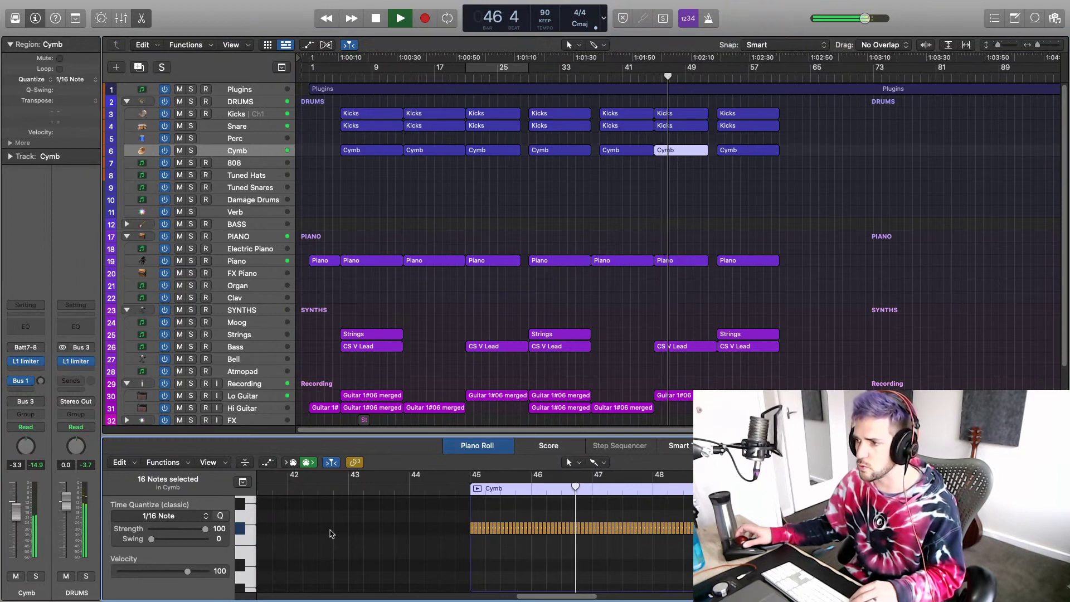
left_click(242, 532)
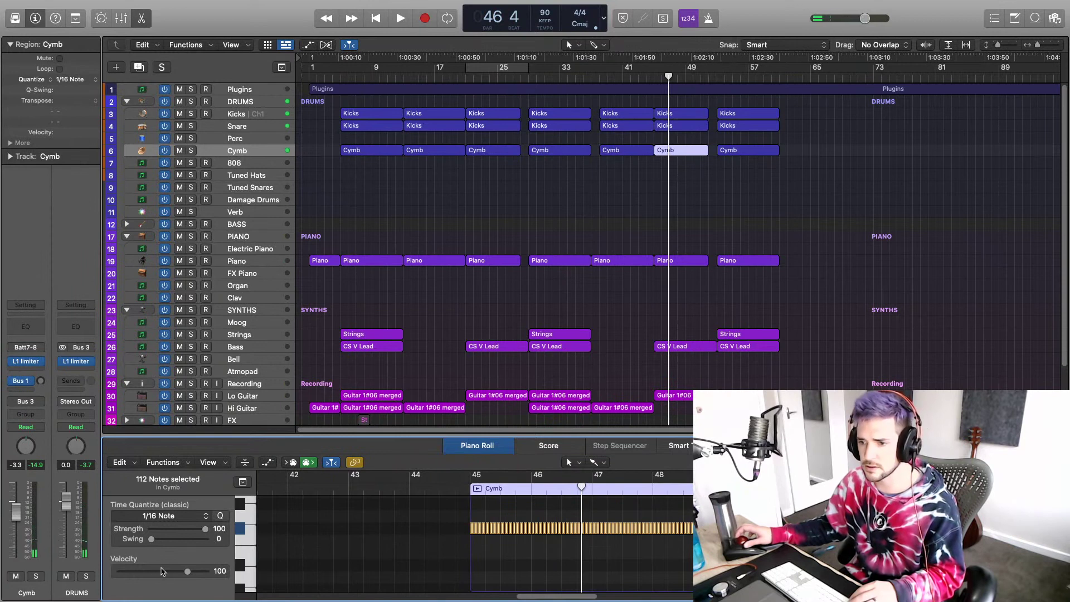
left_click_drag(178, 572, 156, 575)
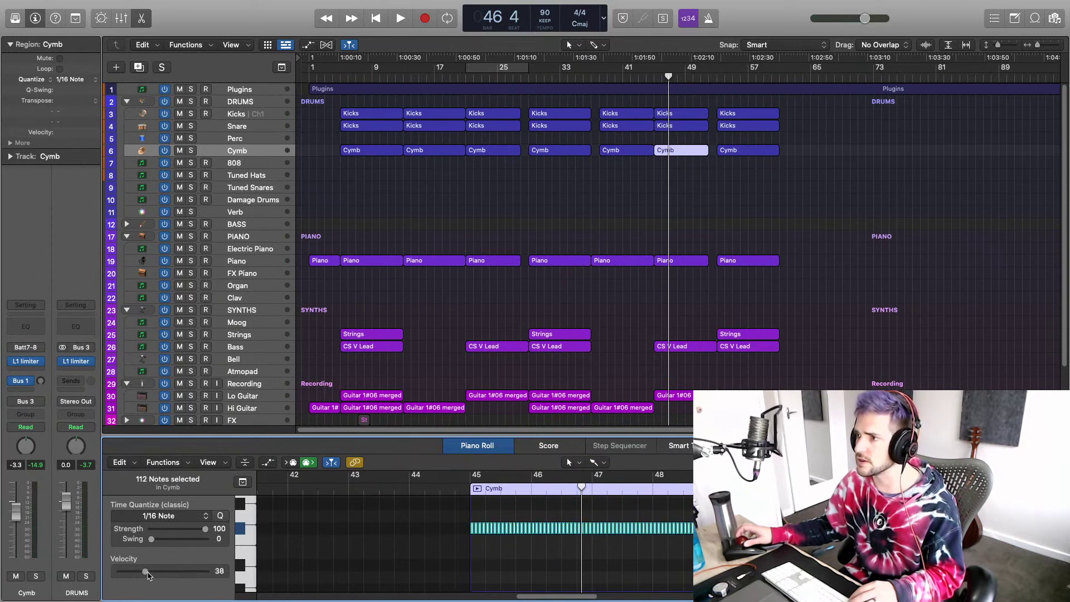
key("space")
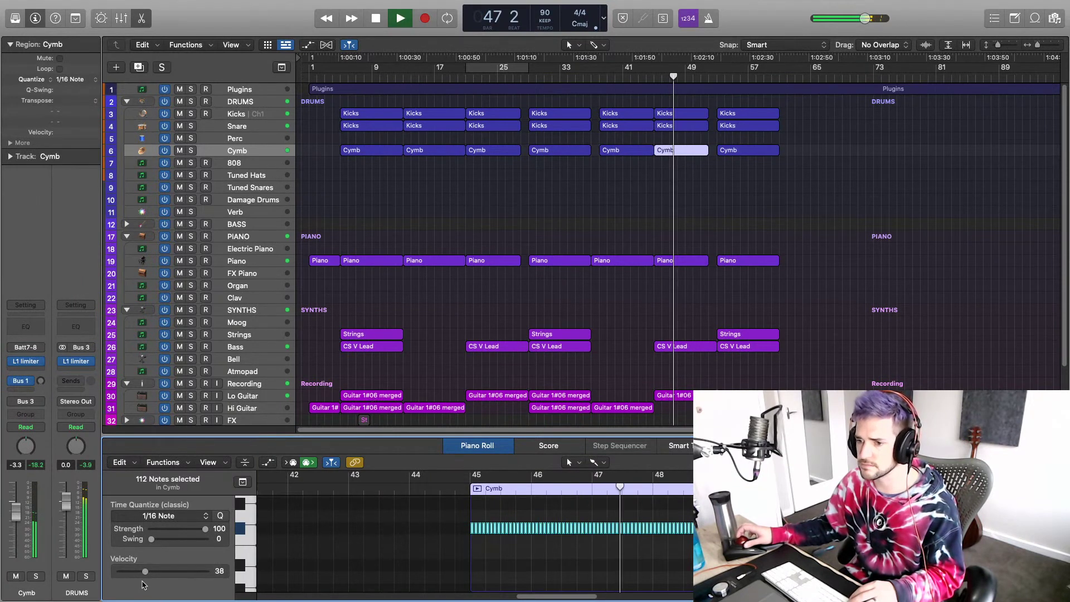
left_click_drag(143, 584, 158, 576)
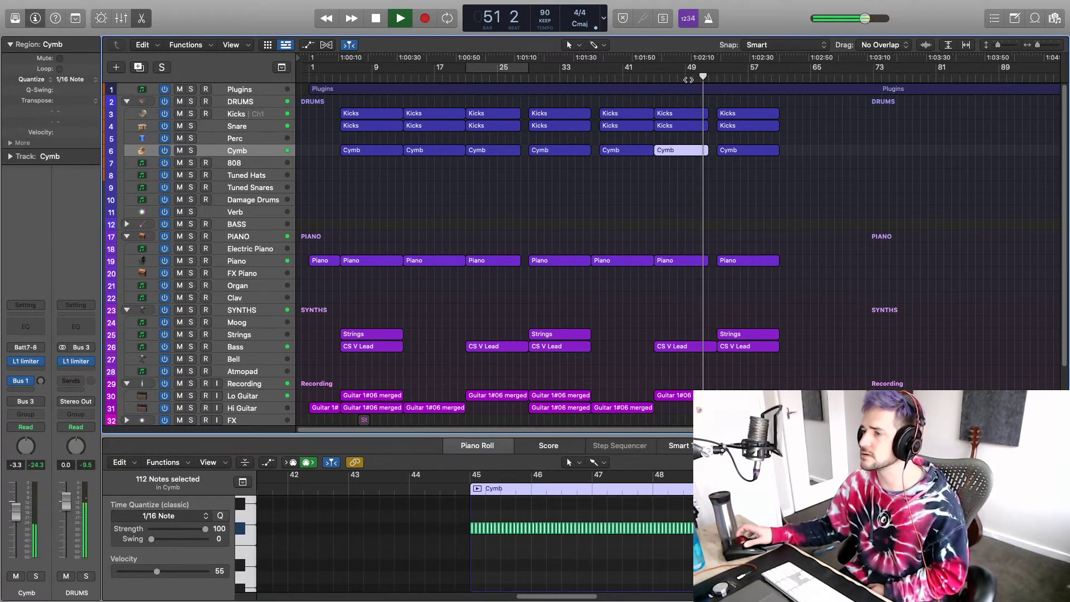
Step: Recolor the Cymb region at bar 45 purple, close the color palette, and clear the region selection
key("alt+c")
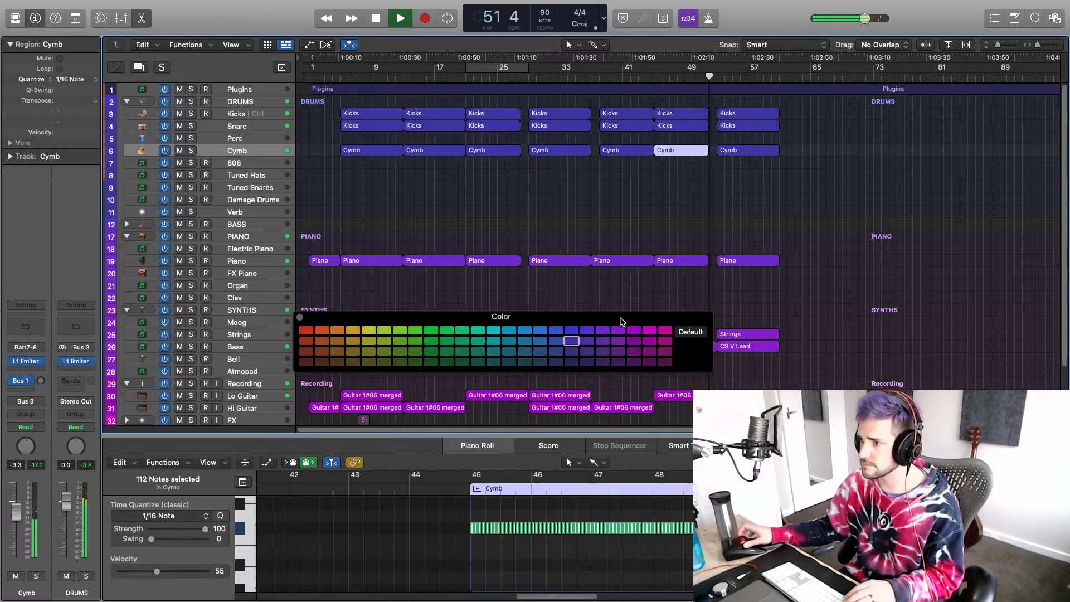
left_click(301, 317)
scroll(687, 275, "down", 2)
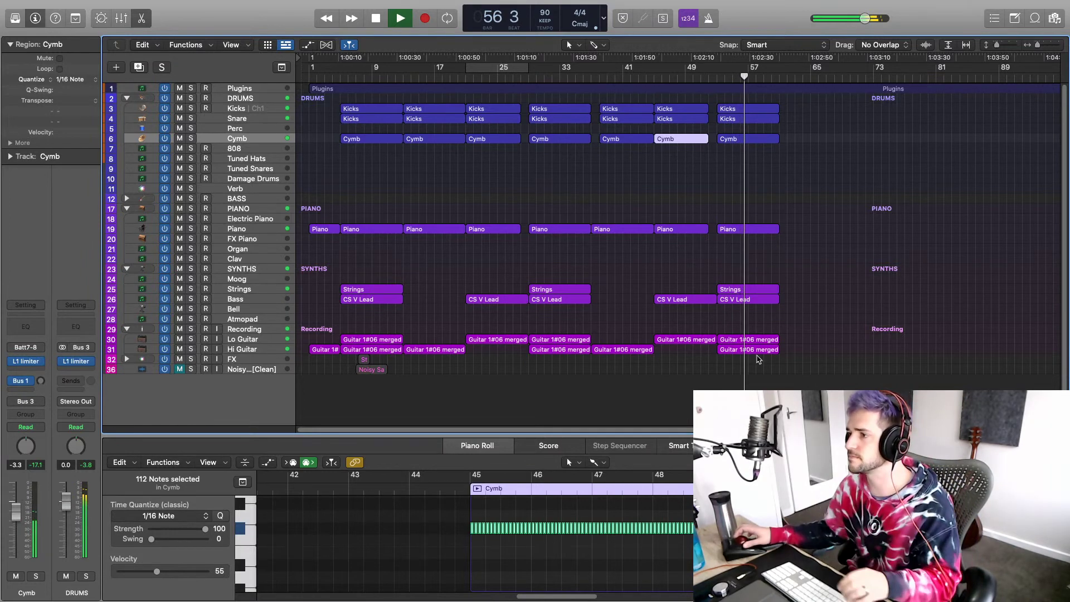
left_click(762, 282)
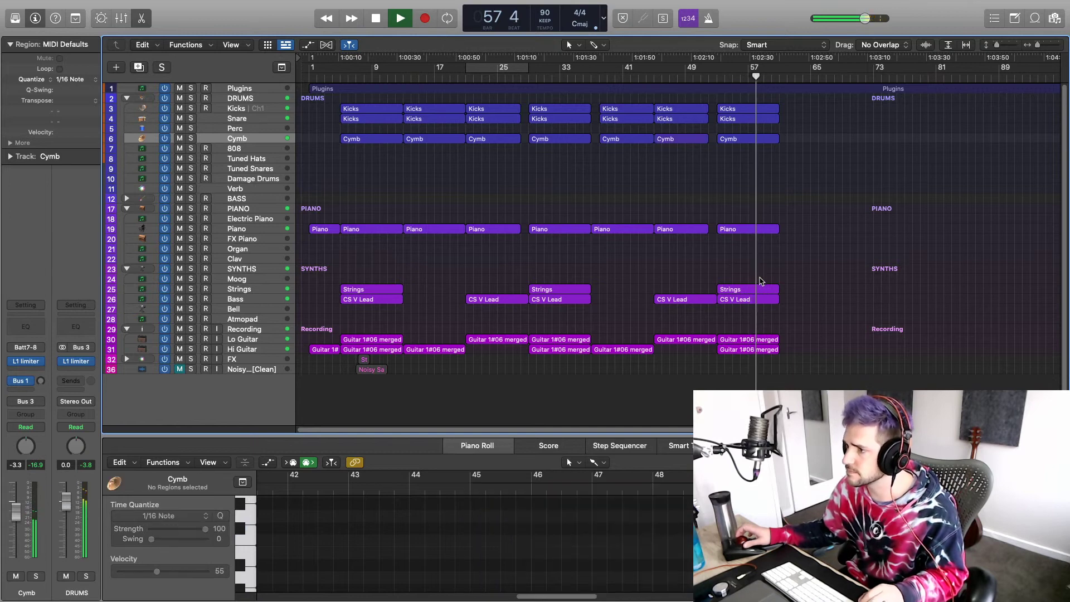
Step: Copy the Strings and CS V Lead regions from bar 53 to bar 61 and duplicate the new CS V Lead region onto the Bell track
left_click_drag(752, 289, 813, 304)
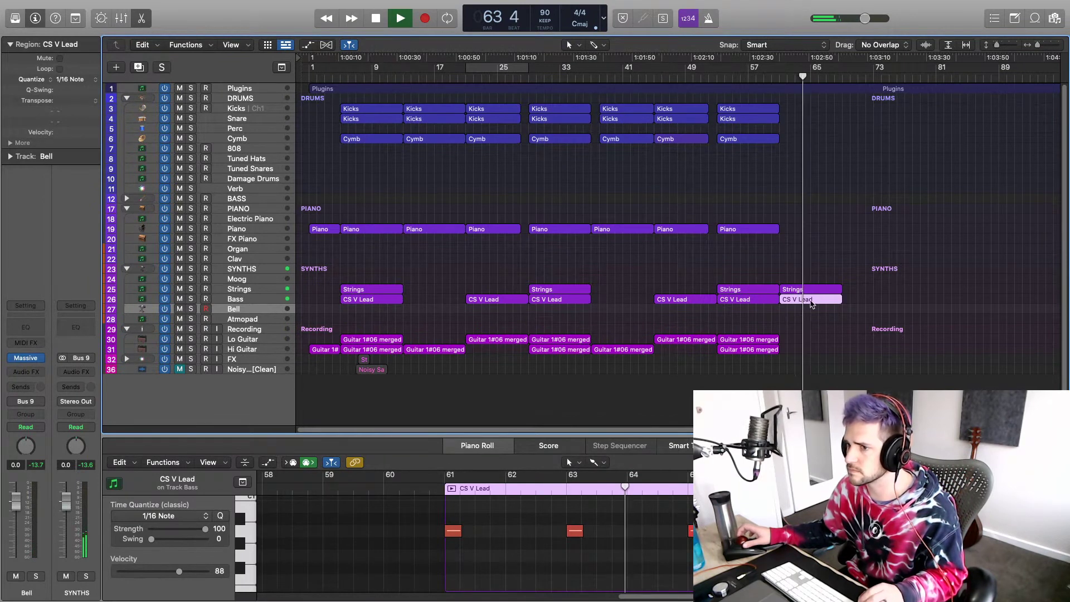
left_click_drag(811, 304, 811, 307)
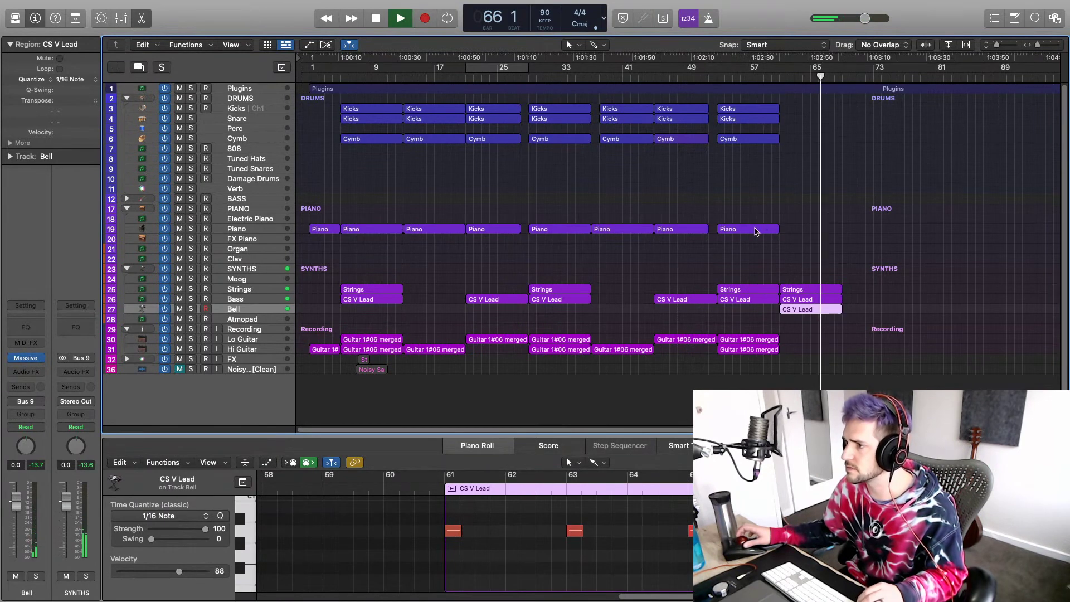
Step: Add a shortened copy of the last Piano region over bars 65 to 69 and play the section from bar 61
left_click_drag(756, 232, 812, 232)
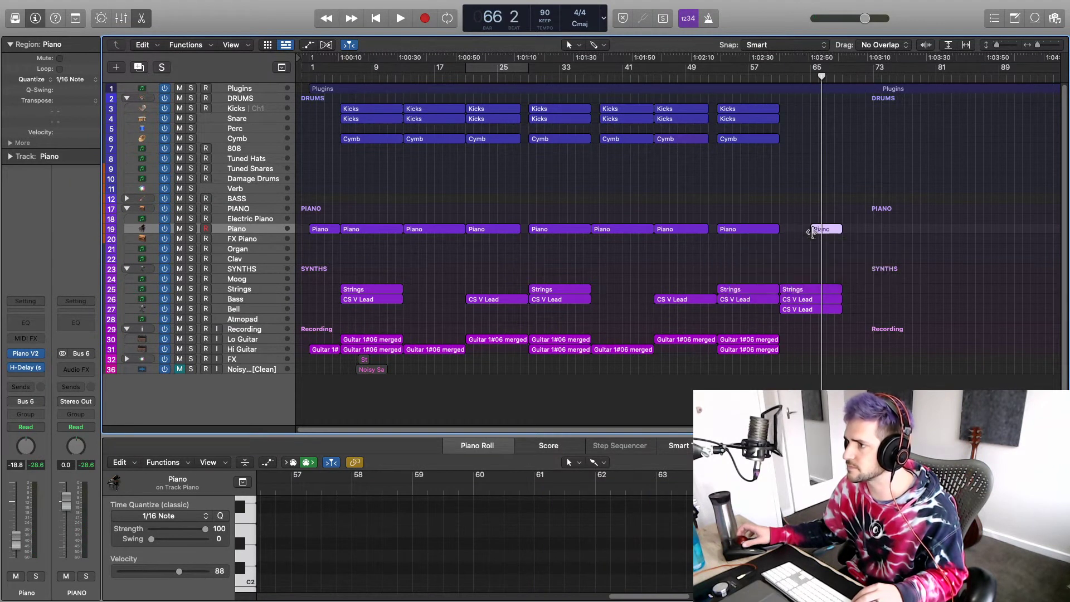
left_click(778, 79)
key("space")
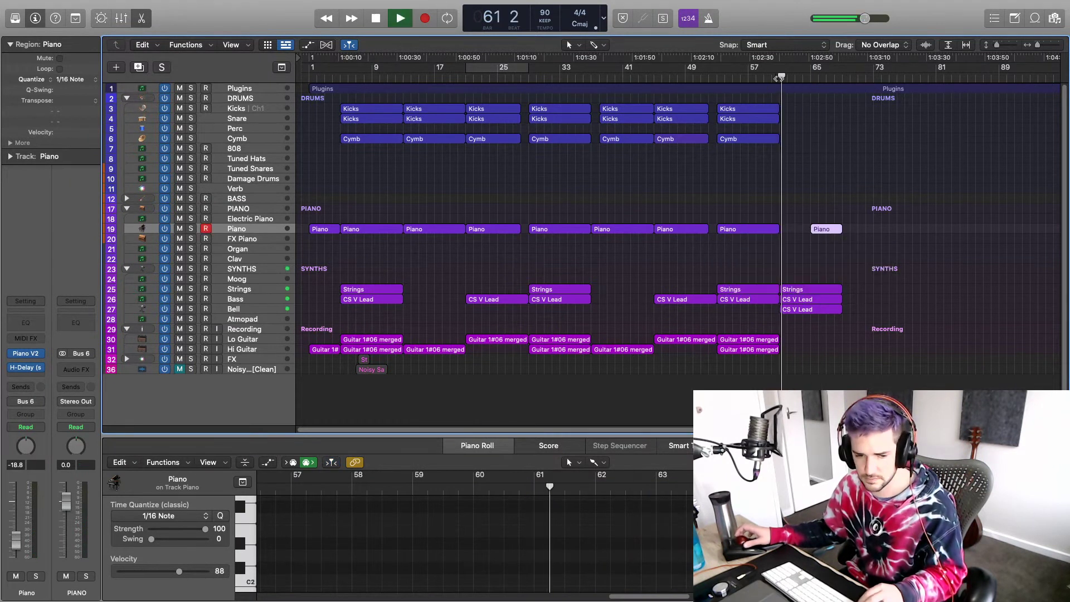
scroll(896, 293, "down", 2)
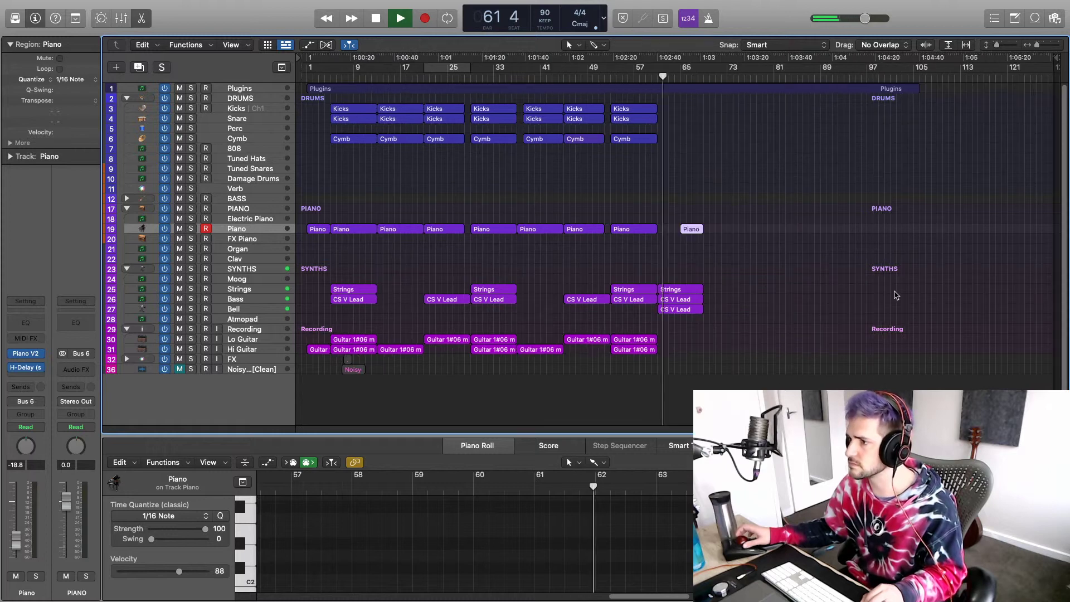
scroll(895, 293, "up", 3)
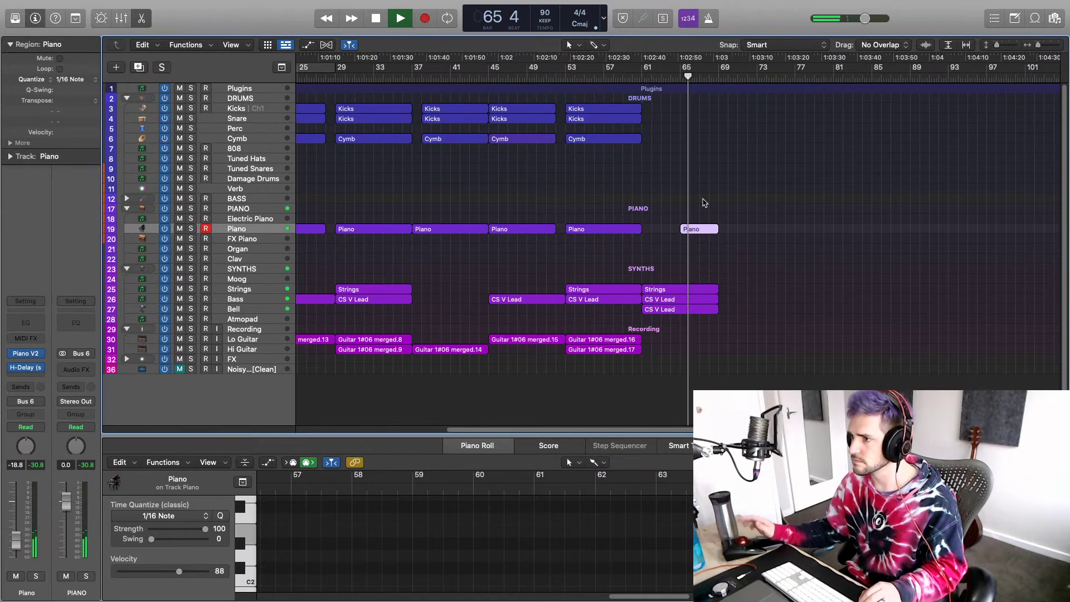
Step: Copy the Strings, Bass and Bell regions from bar 61 and the guitar and Piano regions from bar 53 to bar 69
left_click_drag(688, 333, 684, 290)
left_click_drag(684, 290, 766, 290)
left_click_drag(623, 375, 768, 342)
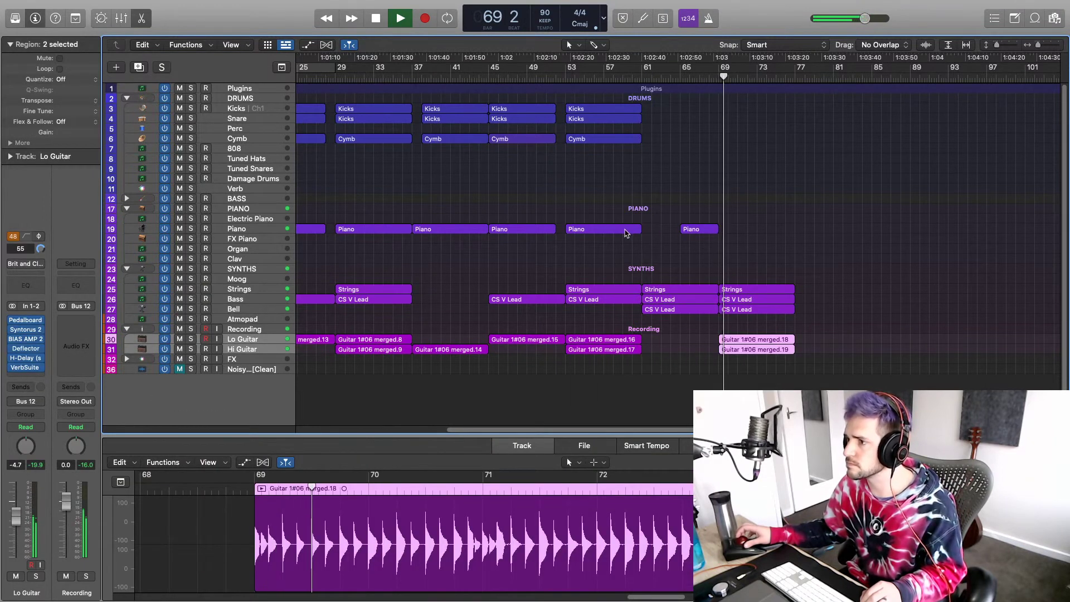
left_click_drag(624, 229, 780, 232)
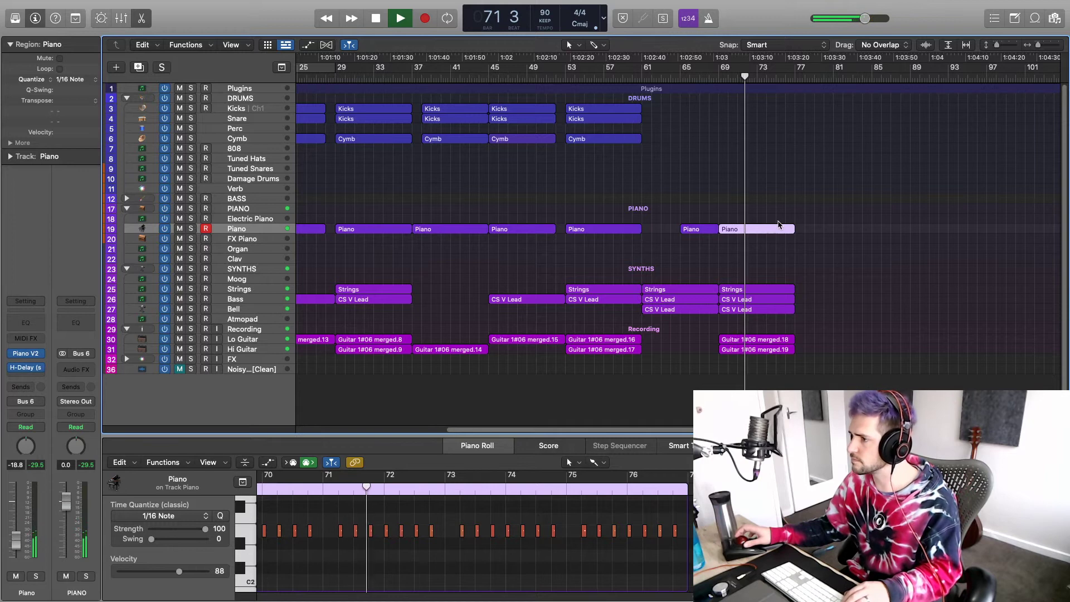
Step: Copy all eight drum, piano, synth and guitar regions from bar 53 to bar 77 and stop playback
left_click_drag(604, 369, 834, 113)
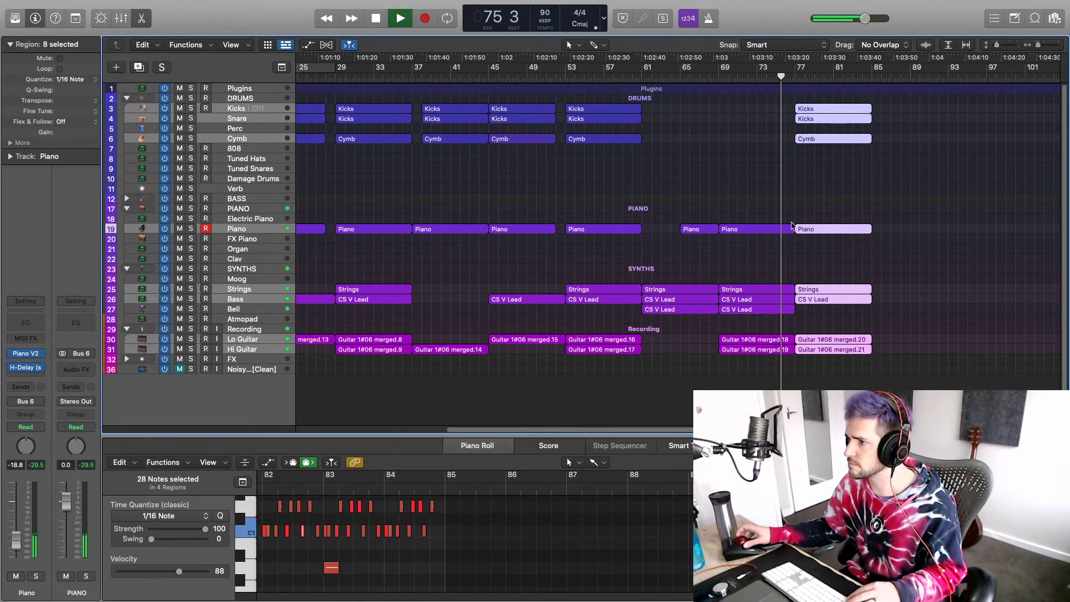
key("space")
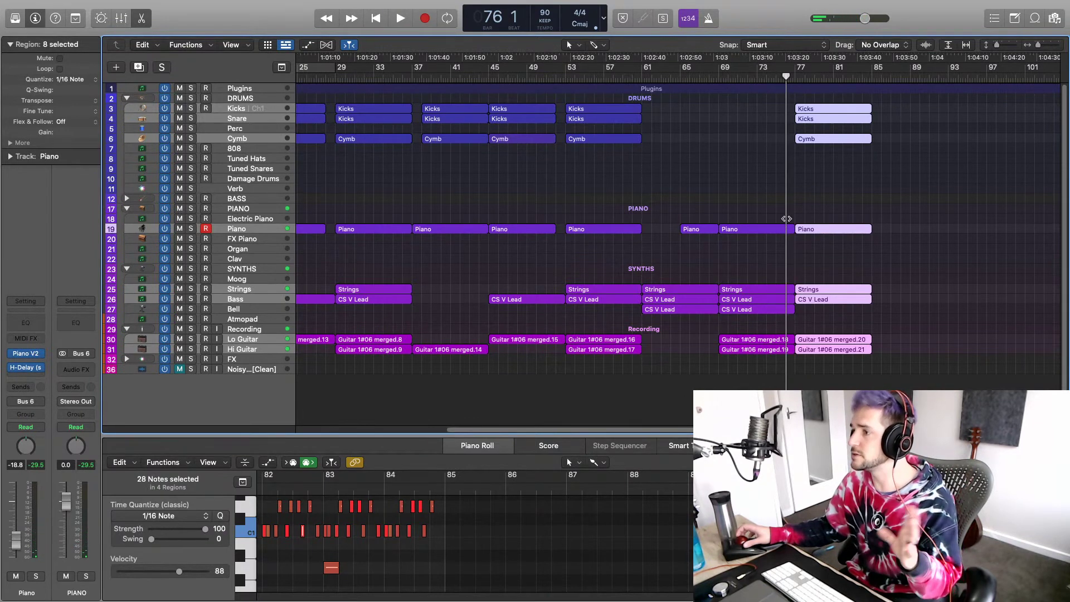
Step: Shorten the Piano, Strings, Bass and Bell regions starting at bar 69 so they end at bar 76
left_click_drag(777, 215, 784, 308)
scroll(783, 323, "down", 1)
key("super+Right")
scroll(796, 336, "right", 5)
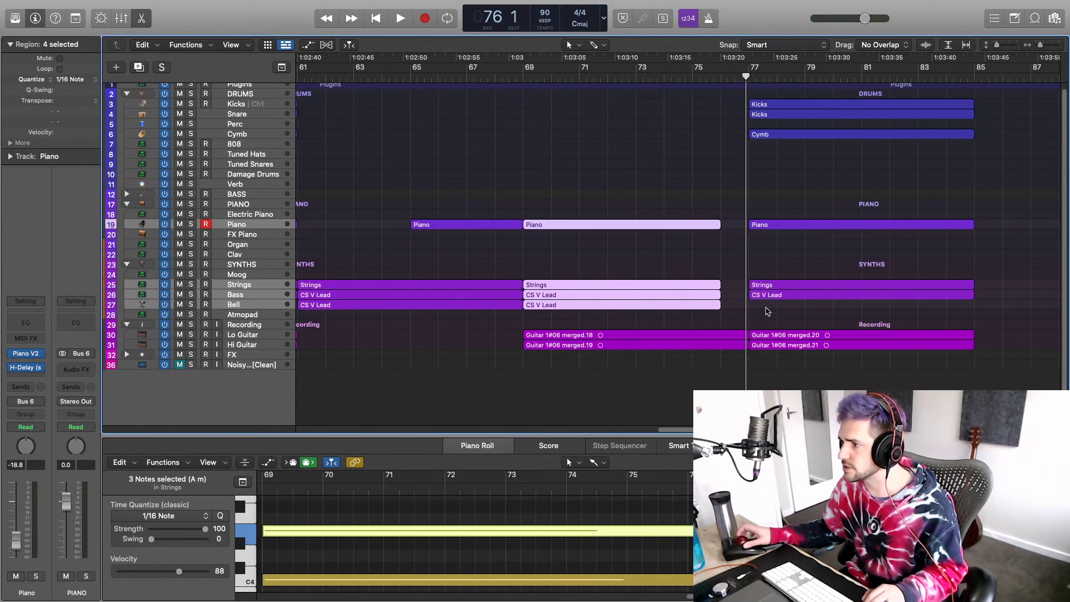
Step: Shorten the Lo Guitar and Hi Guitar regions starting at bar 69 so they end at 76 1 3
left_click_drag(736, 330, 724, 349)
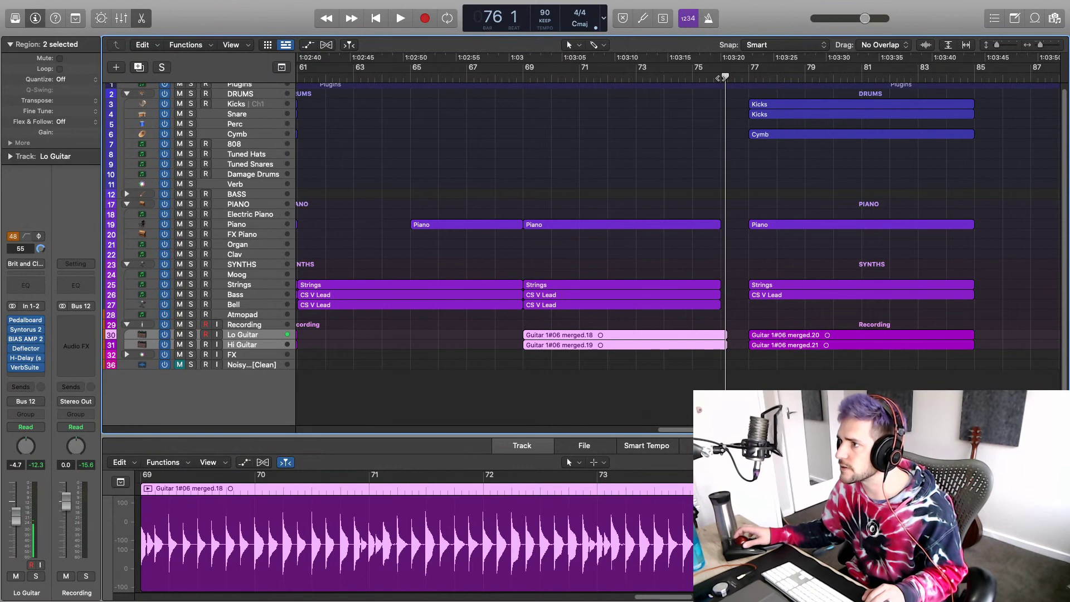
left_click(721, 78)
scroll(745, 254, "up", 4)
scroll(744, 254, "up", 3)
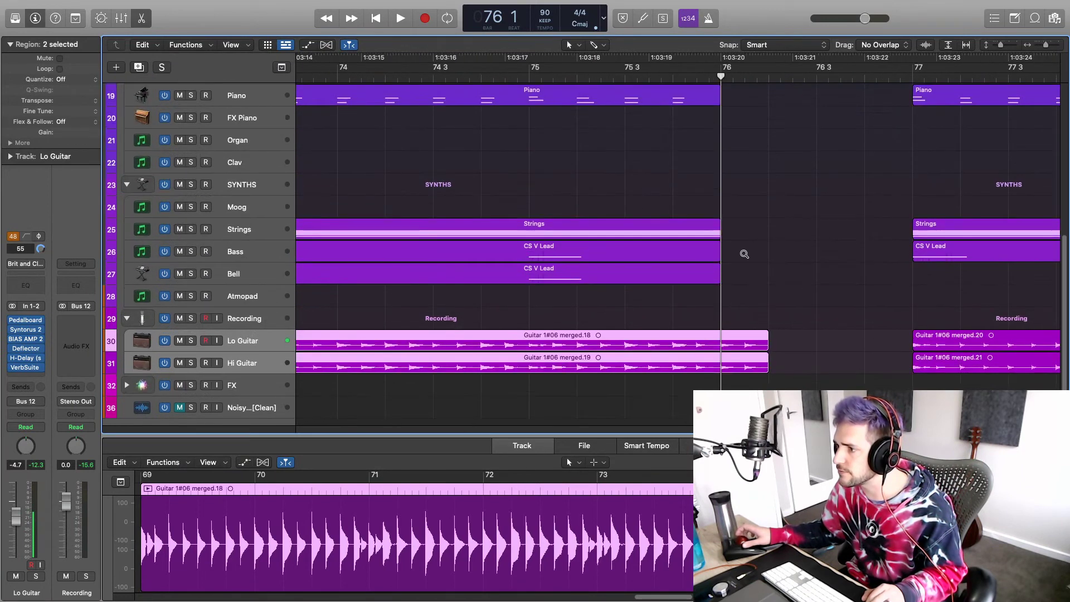
scroll(745, 254, "up", 5)
scroll(745, 256, "up", 2)
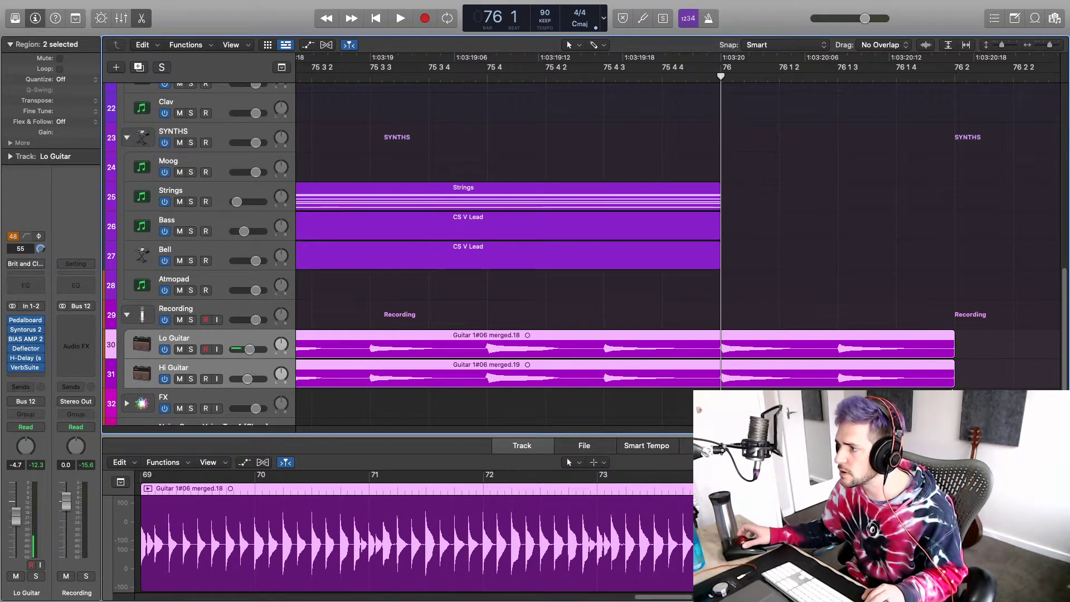
left_click_drag(952, 384, 833, 389)
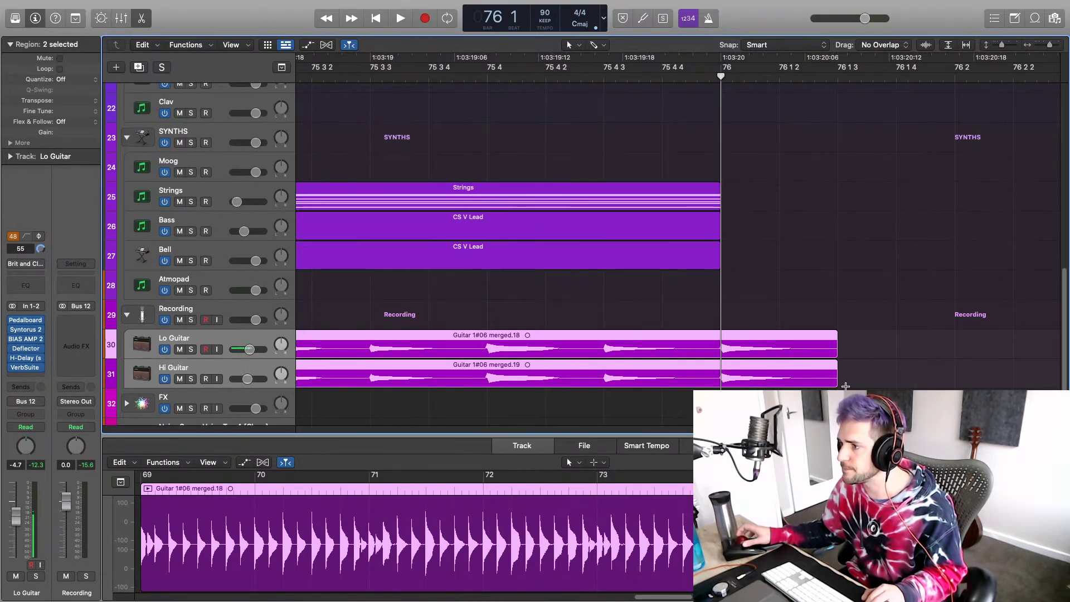
Step: Play back the transition from about bar 74 into the section at bar 77
scroll(841, 388, "down", 6)
scroll(846, 389, "down", 3)
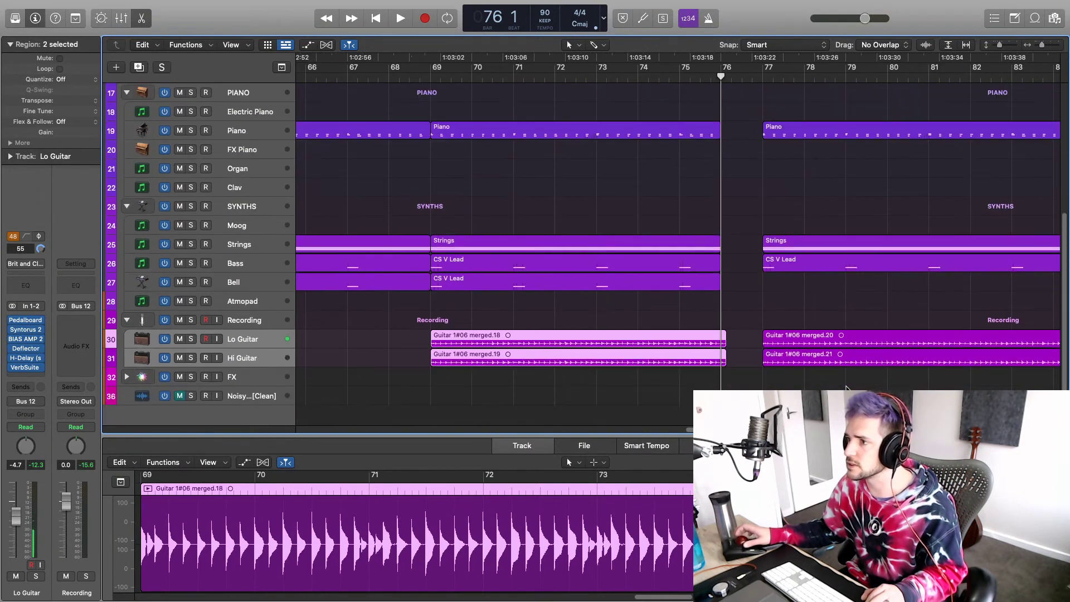
double_click(640, 77)
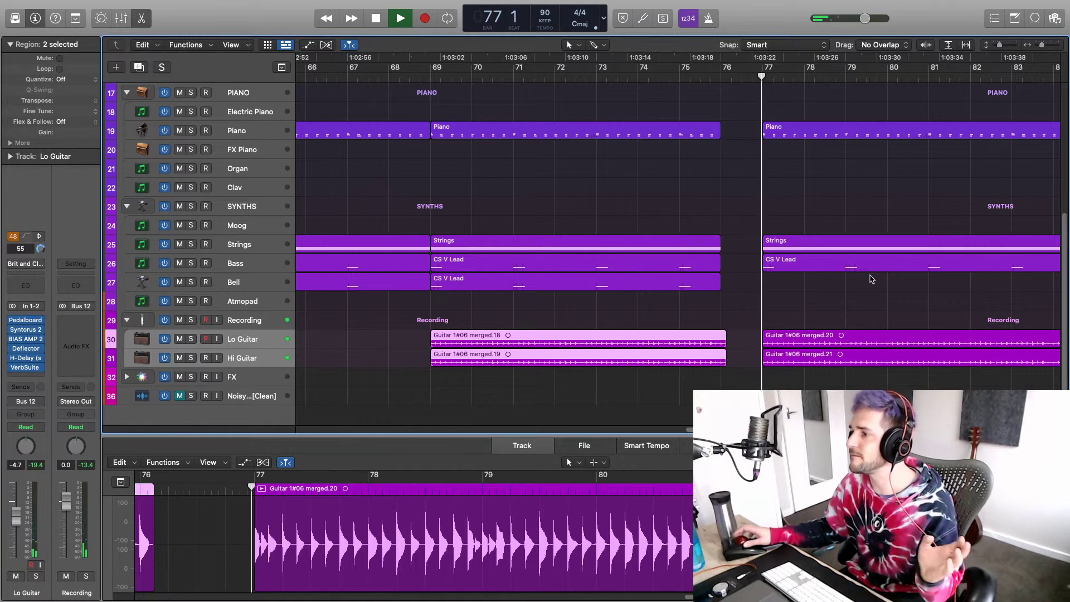
key("space")
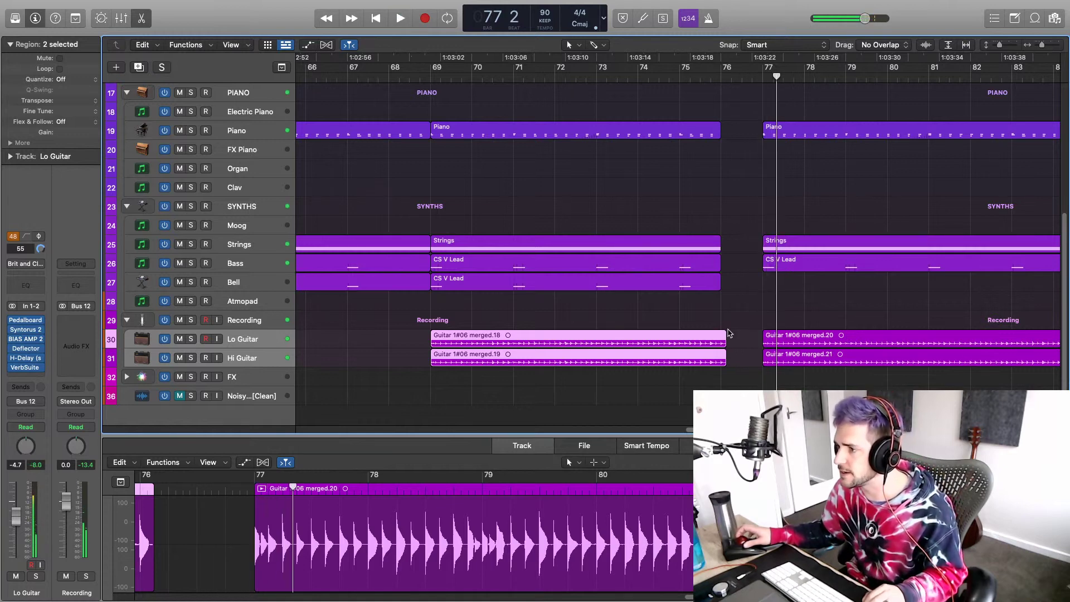
Step: Audition the ending of the Lo Guitar and Hi Guitar regions around bar 76, replaying it from bar 75
key("super+Right")
key("super+Right")
key("super+Right")
scroll(767, 336, "right", 10)
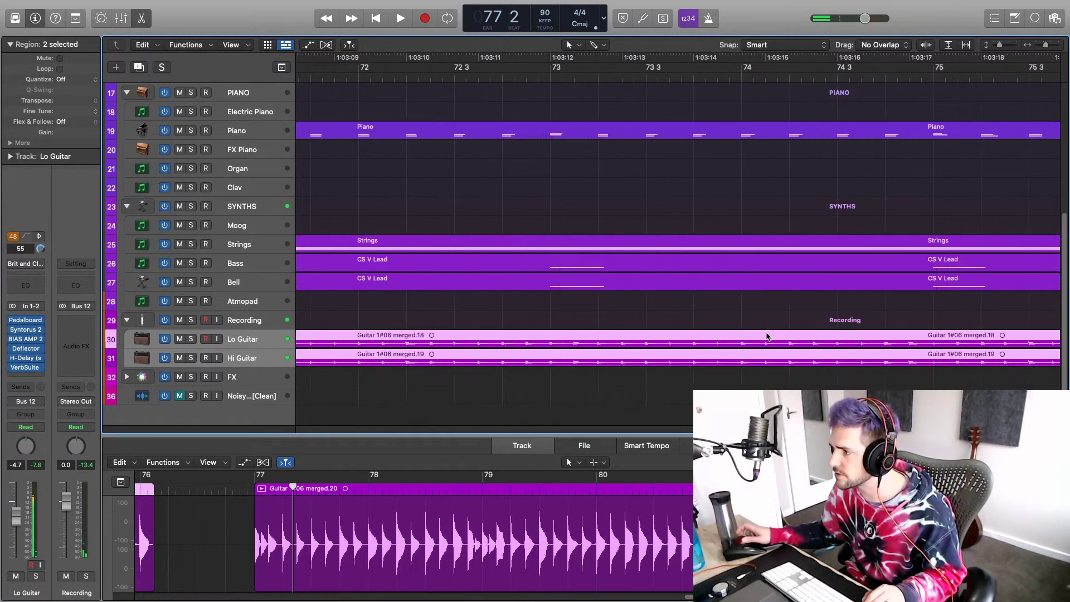
scroll(767, 336, "right", 8)
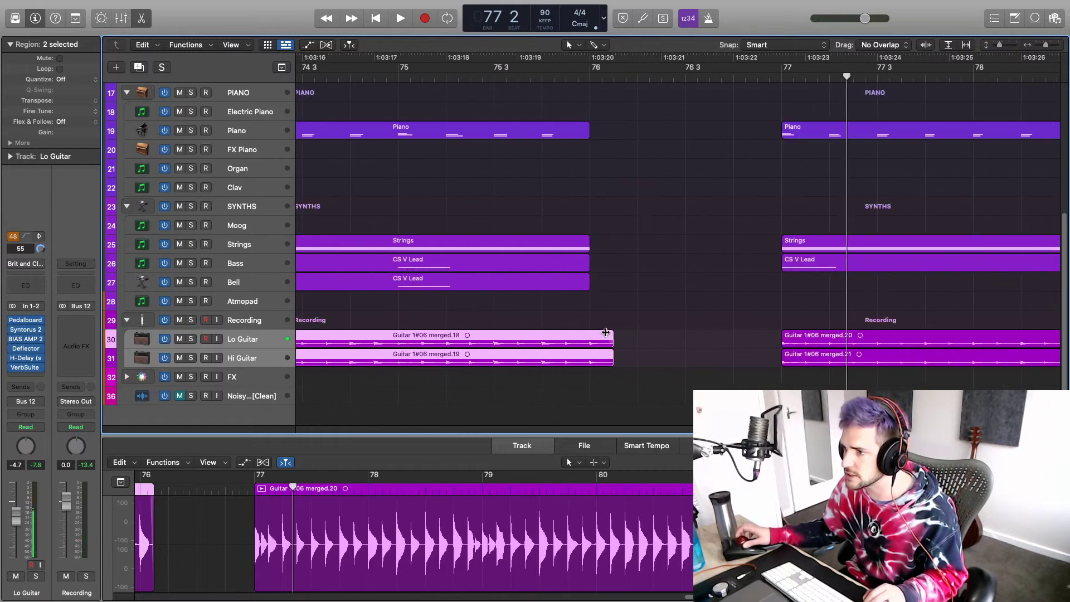
left_click(606, 332)
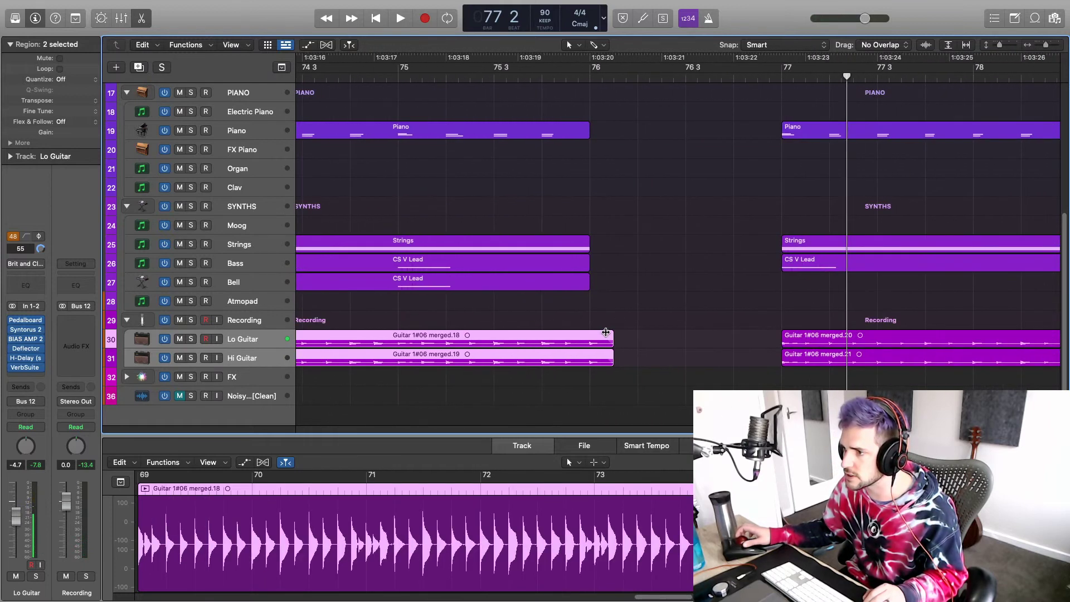
double_click(539, 79)
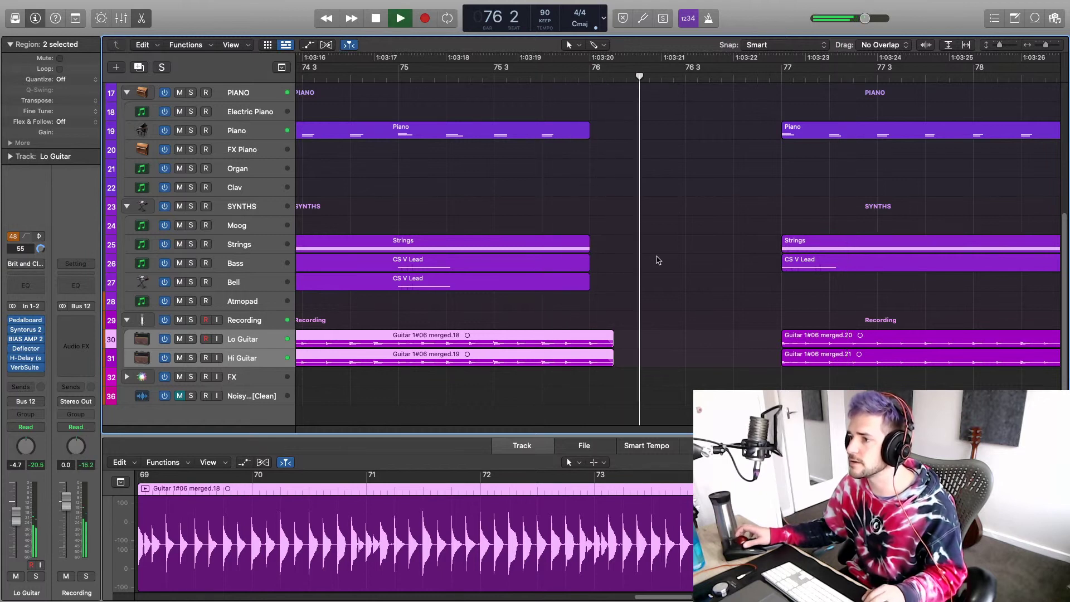
key("space")
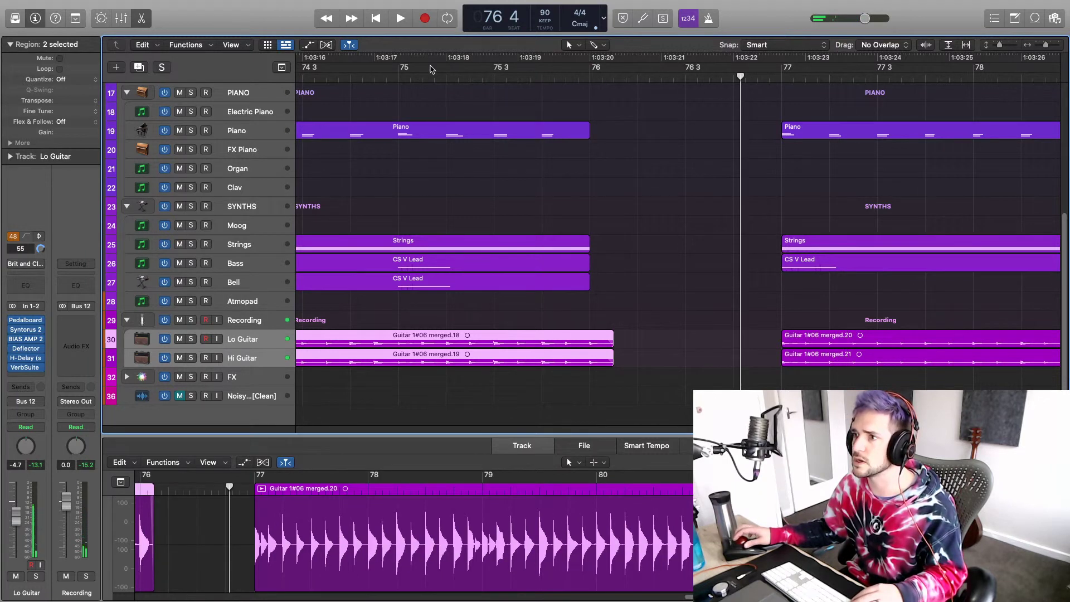
double_click(403, 78)
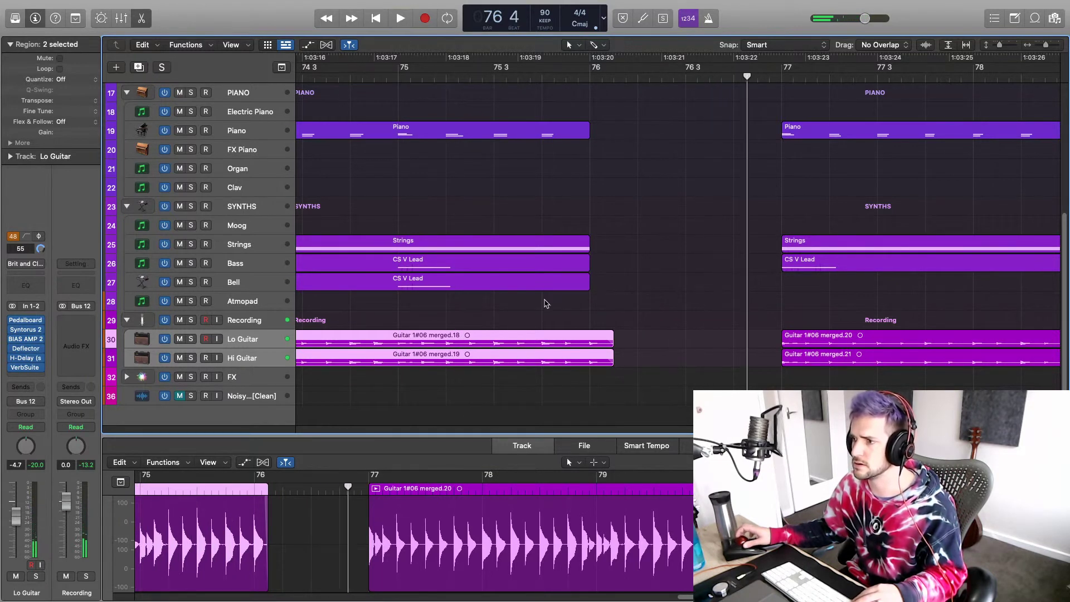
key("space")
Step: Shorten the ends of the Lo Guitar and Hi Guitar regions to slightly before 76 1 3 and audition the cut
key("super+Right")
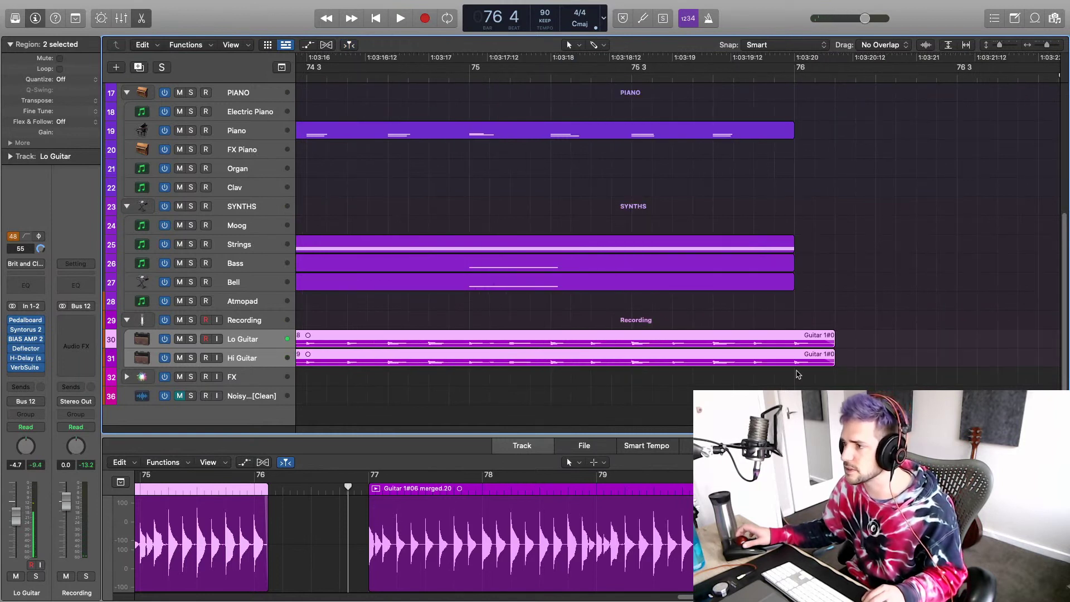
left_click_drag(835, 363, 829, 364)
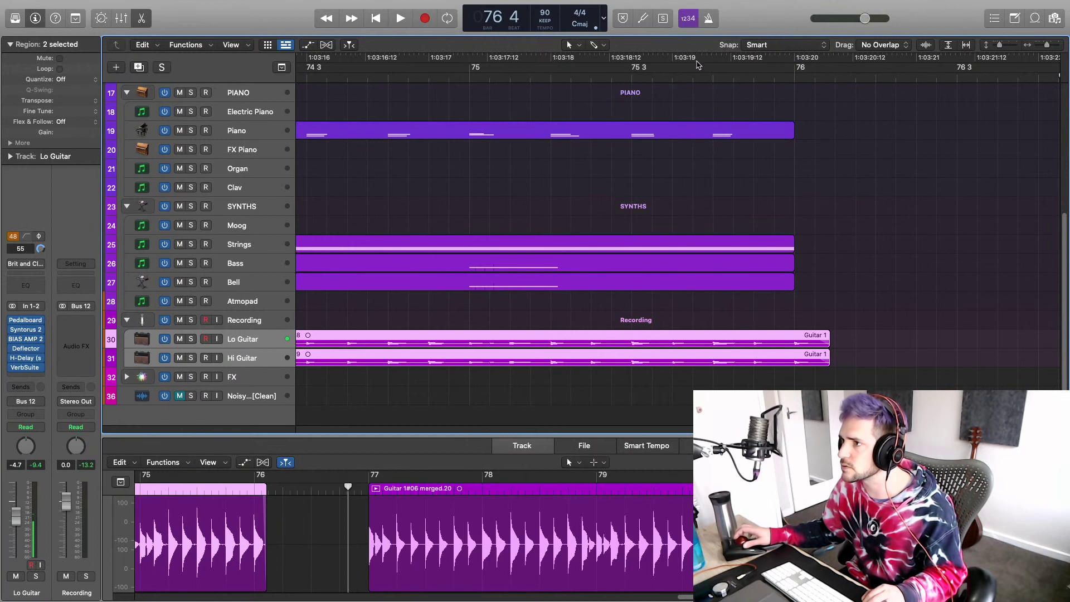
double_click(671, 75)
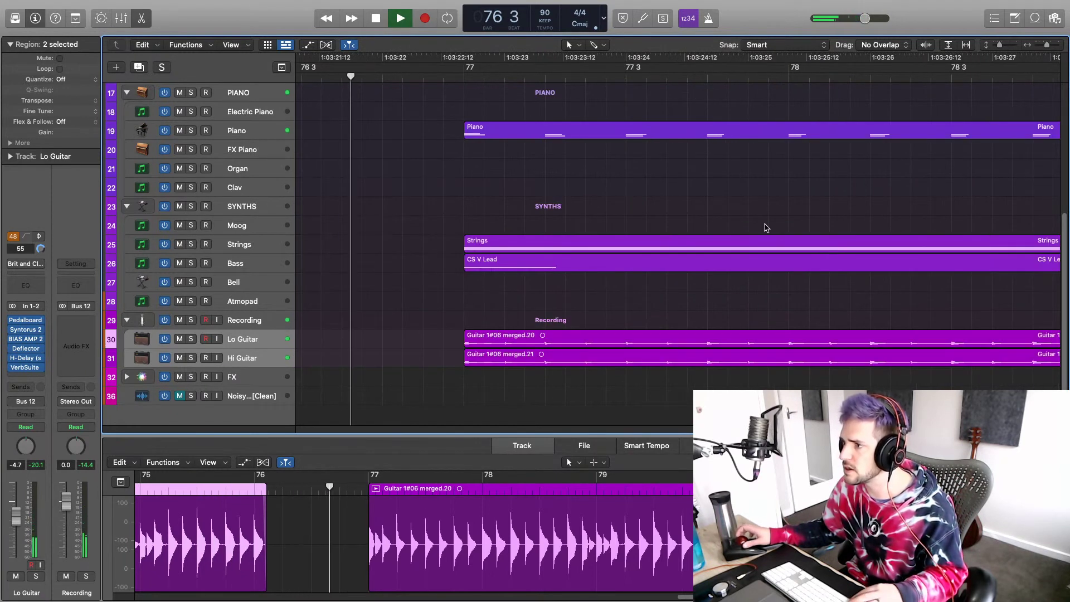
key("space")
Step: Play back the full mix from bar 75 through the gap before bar 77
key("super+Left")
key("super+Left")
key("super+Left")
key("super+Left")
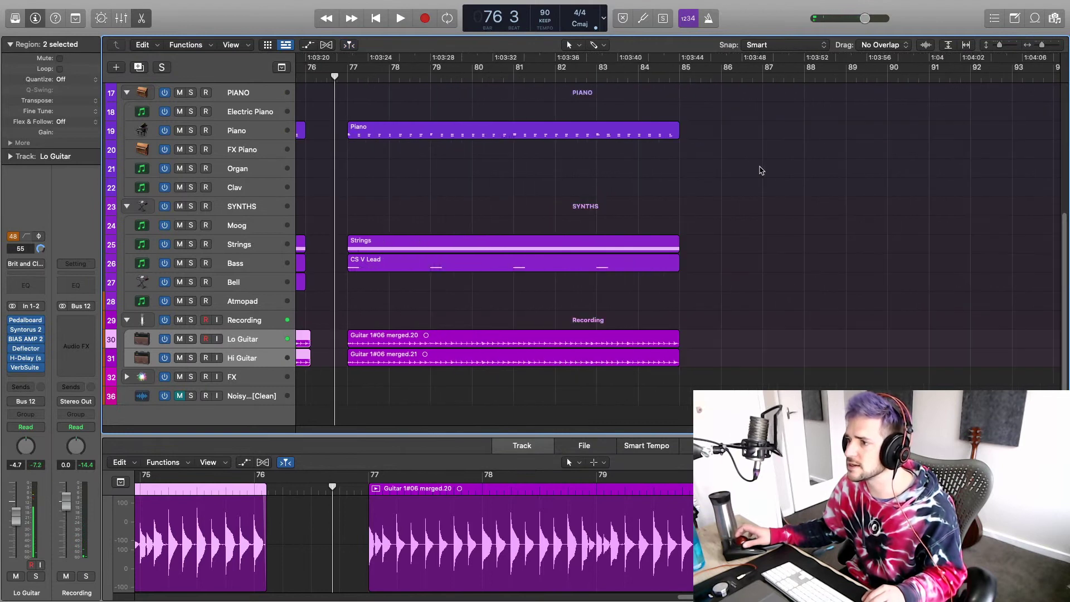
scroll(539, 126, "left", 2)
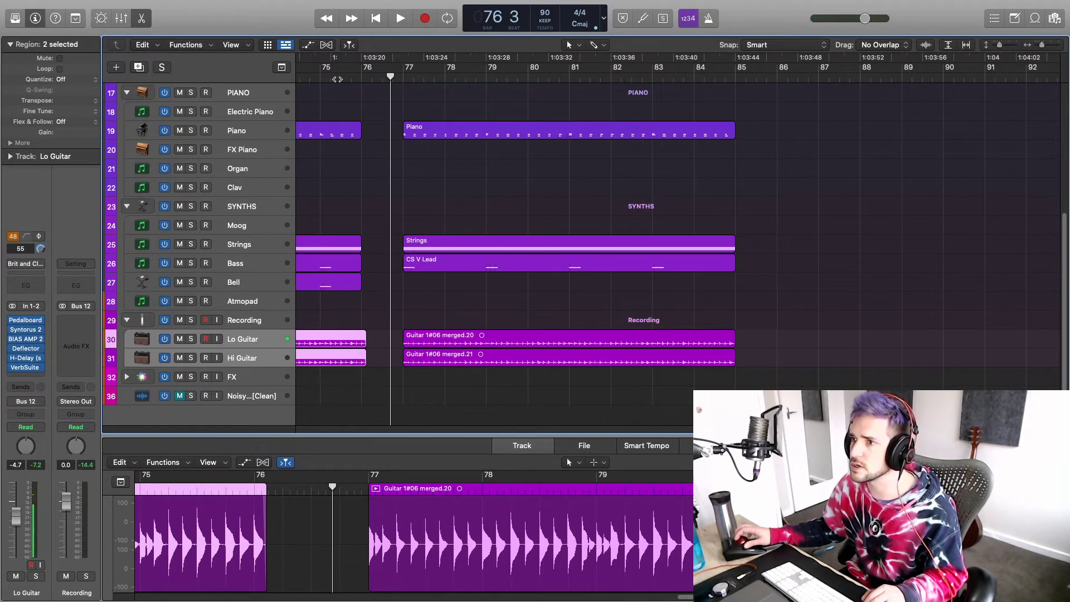
double_click(336, 79)
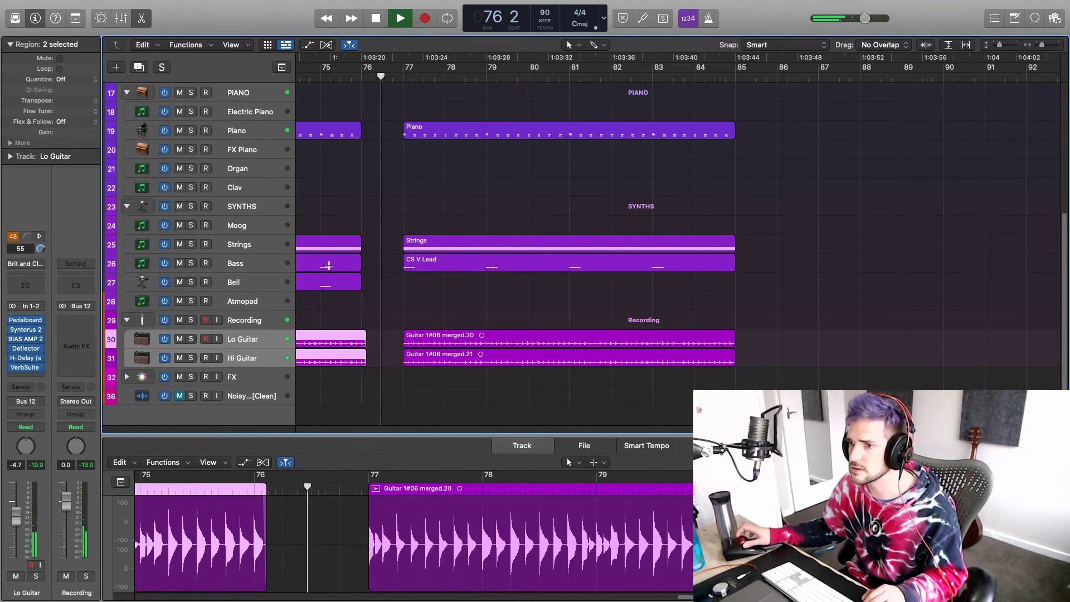
key("space")
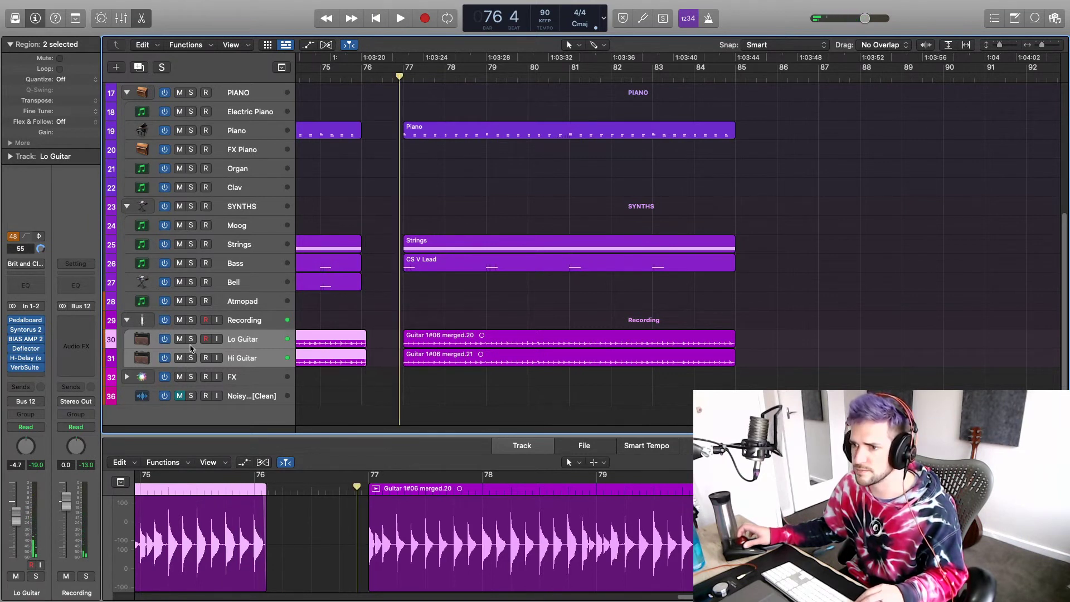
Step: Solo the Lo Guitar and Hi Guitar tracks and audition their ending from 75 3
left_click_drag(191, 340, 191, 358)
left_click(342, 75)
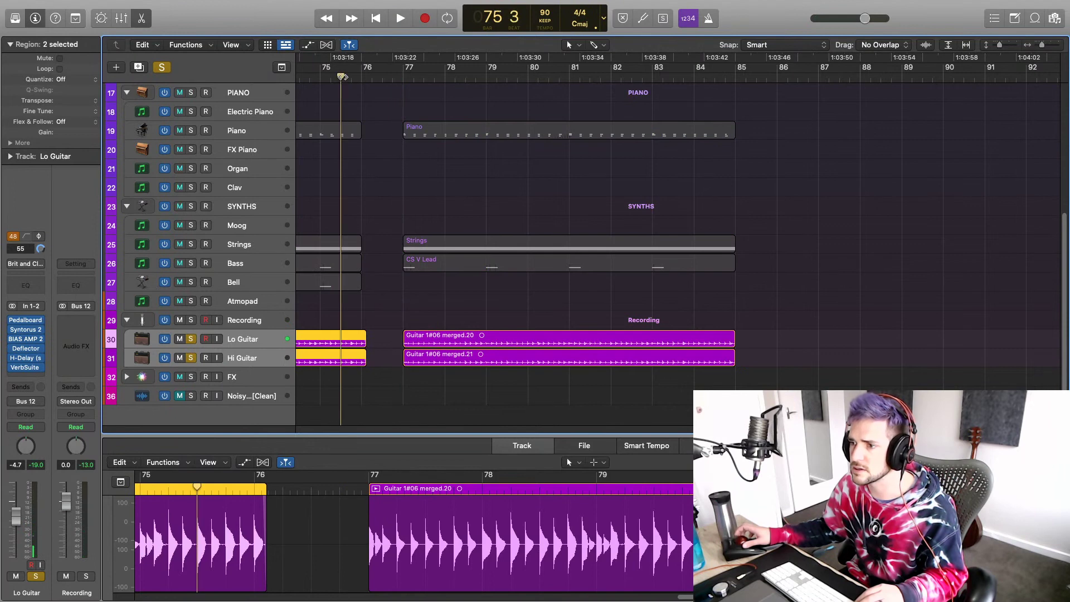
key("space")
key("super+Right")
key("super+Right")
key("super+Right")
key("super+Right")
key("super+Right")
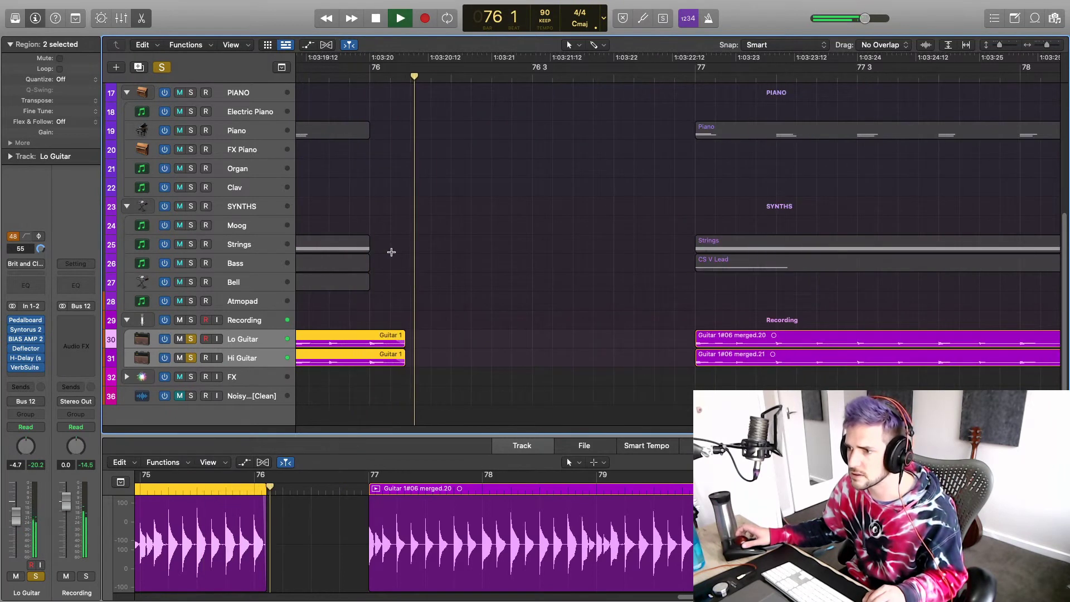
key("space")
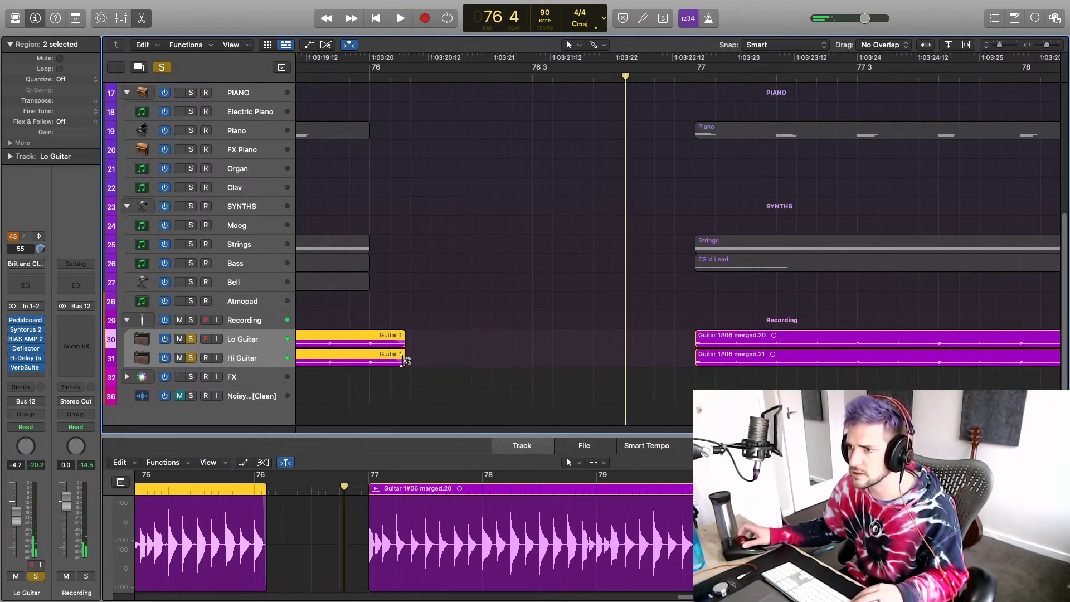
Step: Shorten the Lo Guitar and Hi Guitar regions to end at about 76 1 2, audition the cut and turn solo off
left_click_drag(403, 363, 389, 365)
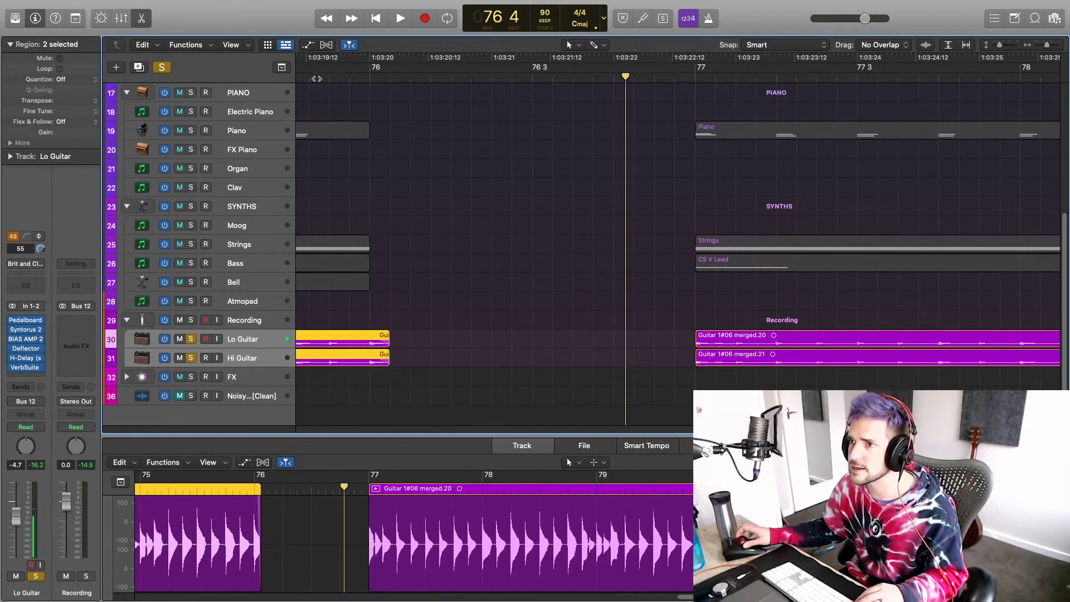
left_click(317, 78)
key("space")
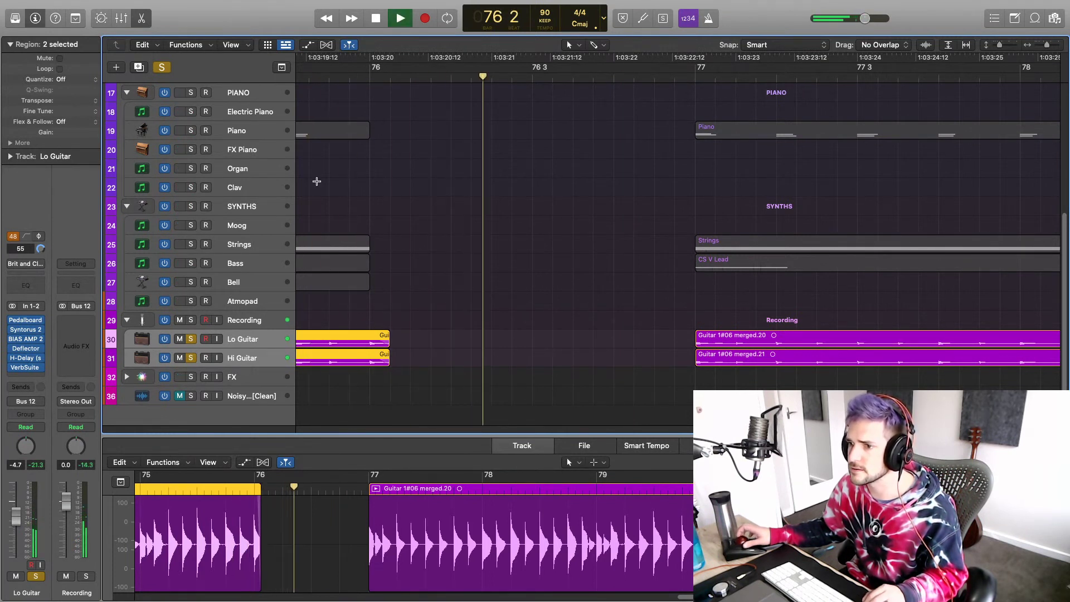
key("ctrl+s")
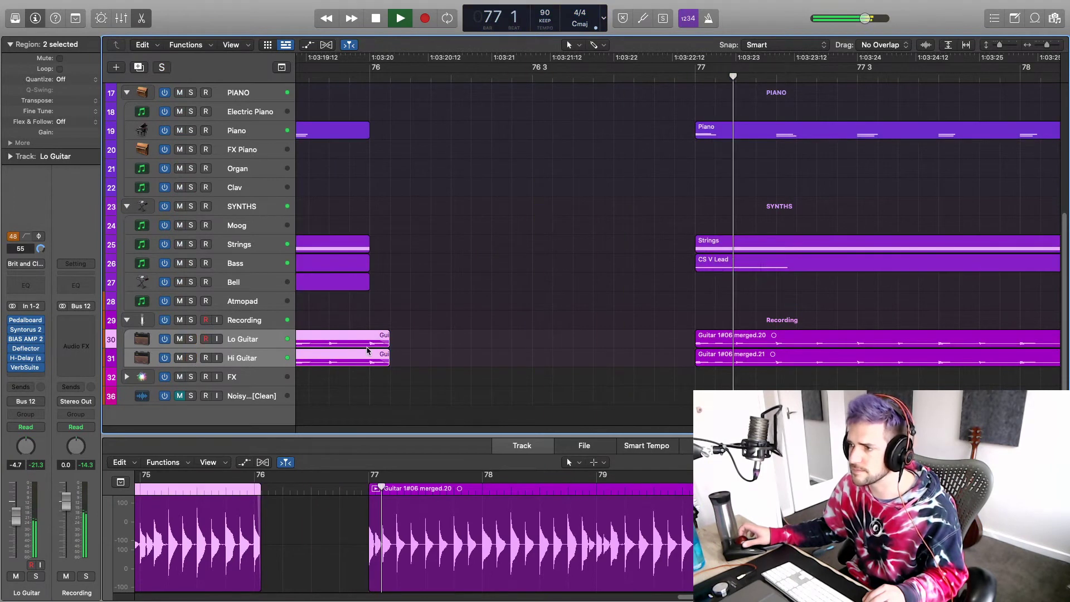
Step: Play back the final section through bar 86 with the whole arrangement in view
scroll(639, 156, "down", 10)
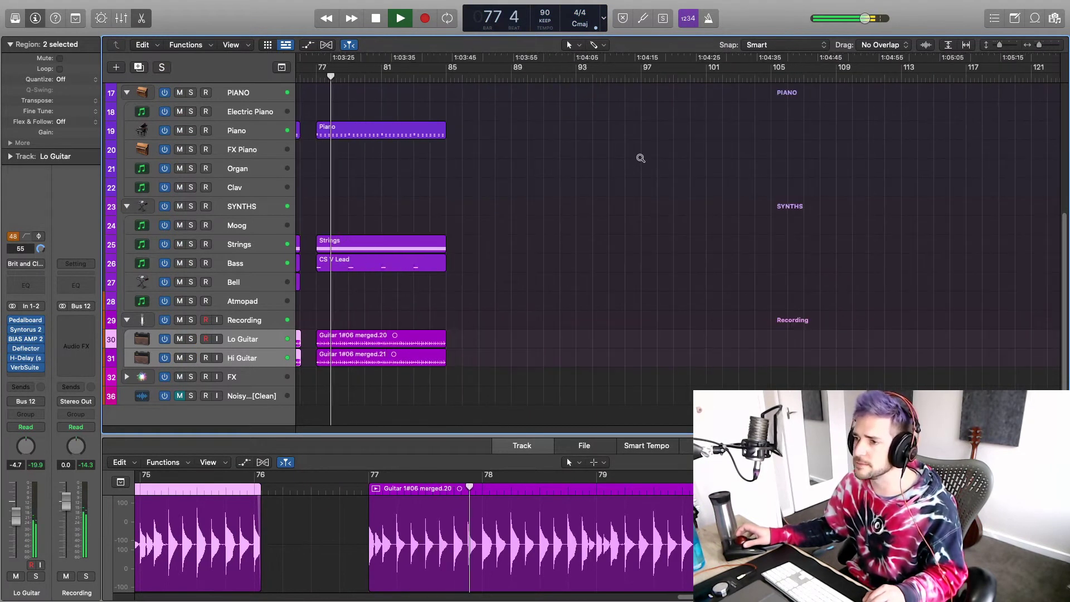
scroll(641, 158, "down", 3)
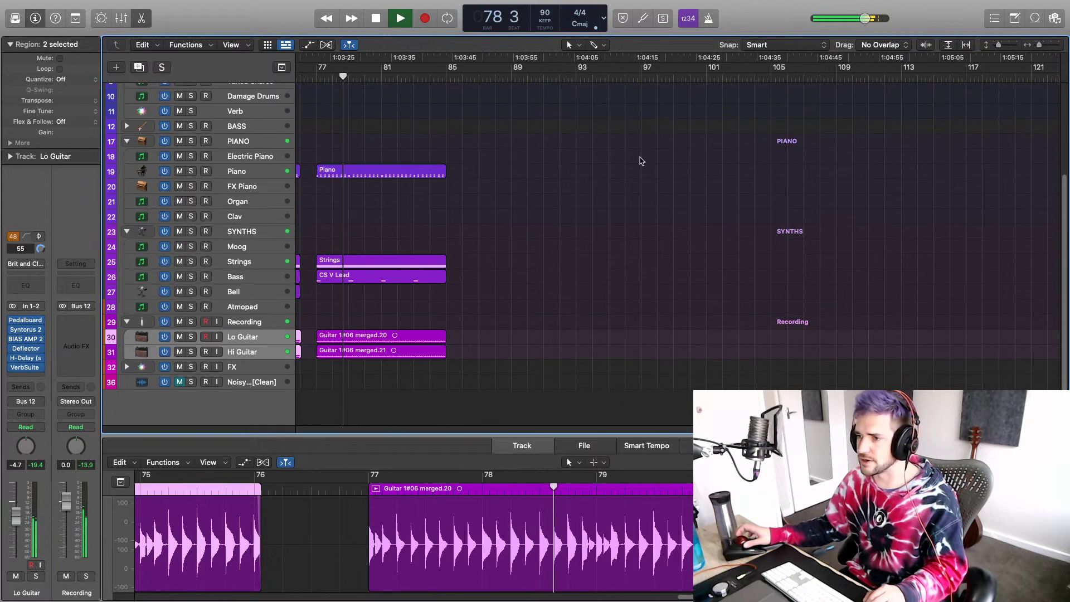
scroll(640, 161, "down", 6)
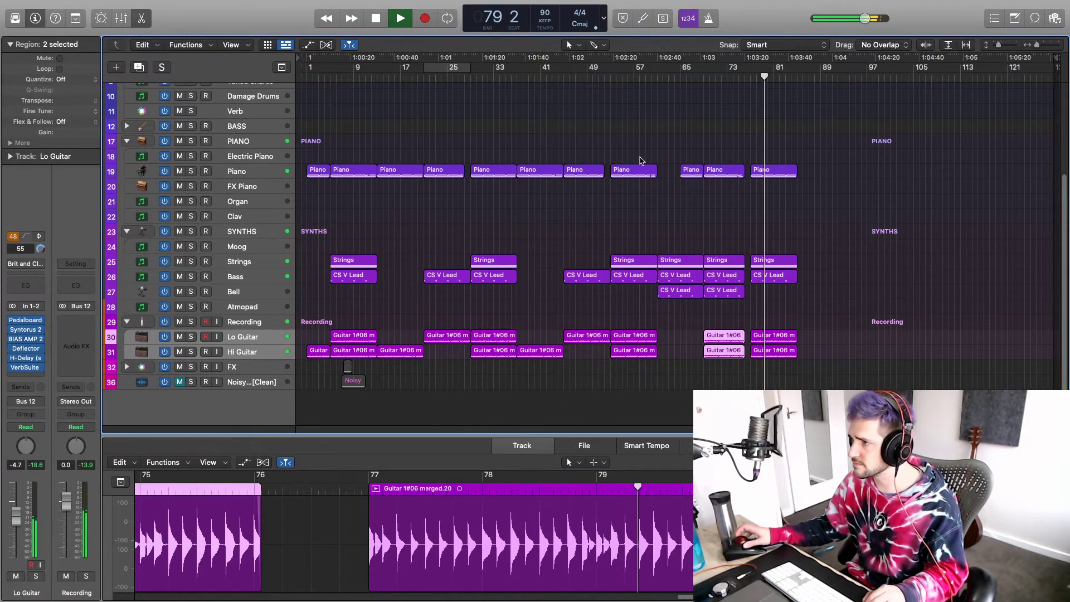
scroll(652, 163, "down", 4)
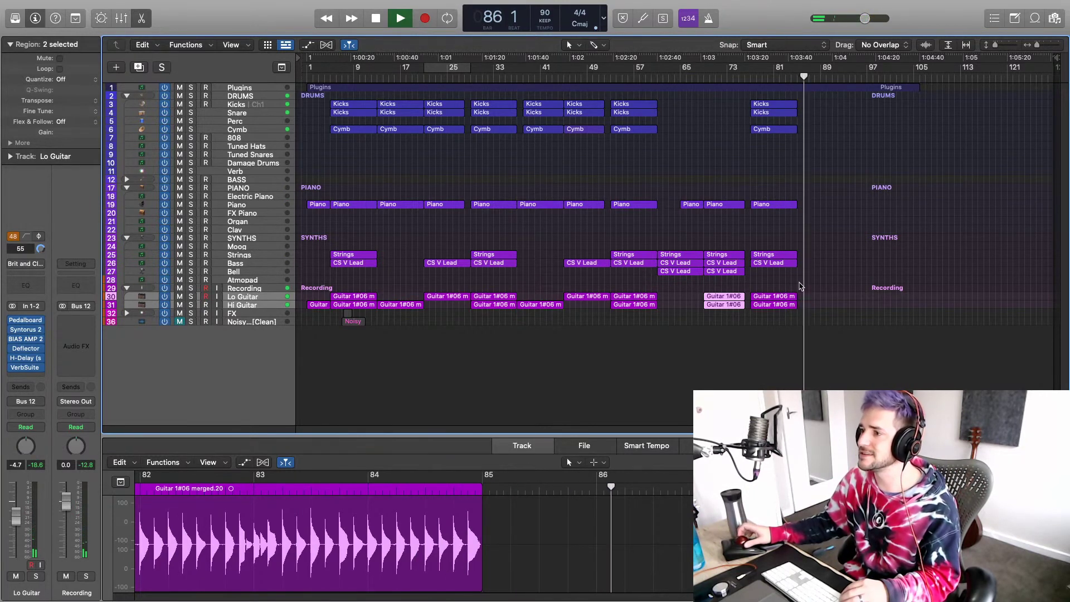
key("space")
Step: Try a two-bar ending by copying the Piano, Strings and Bass regions from bar 77 to bar 85, and delete it after listening
left_click_drag(778, 188, 779, 266)
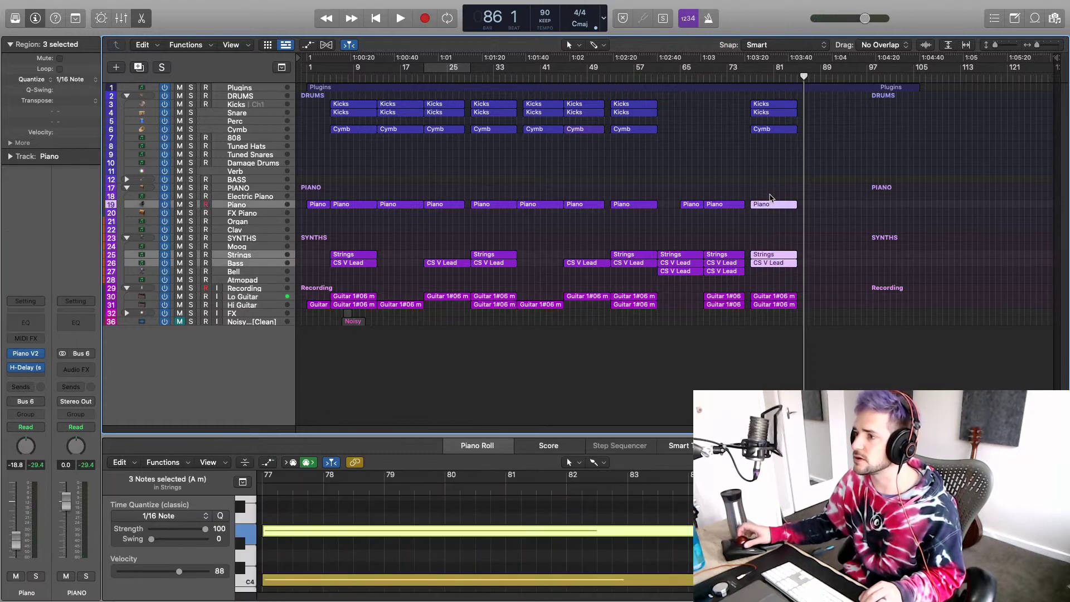
left_click_drag(769, 209, 818, 211)
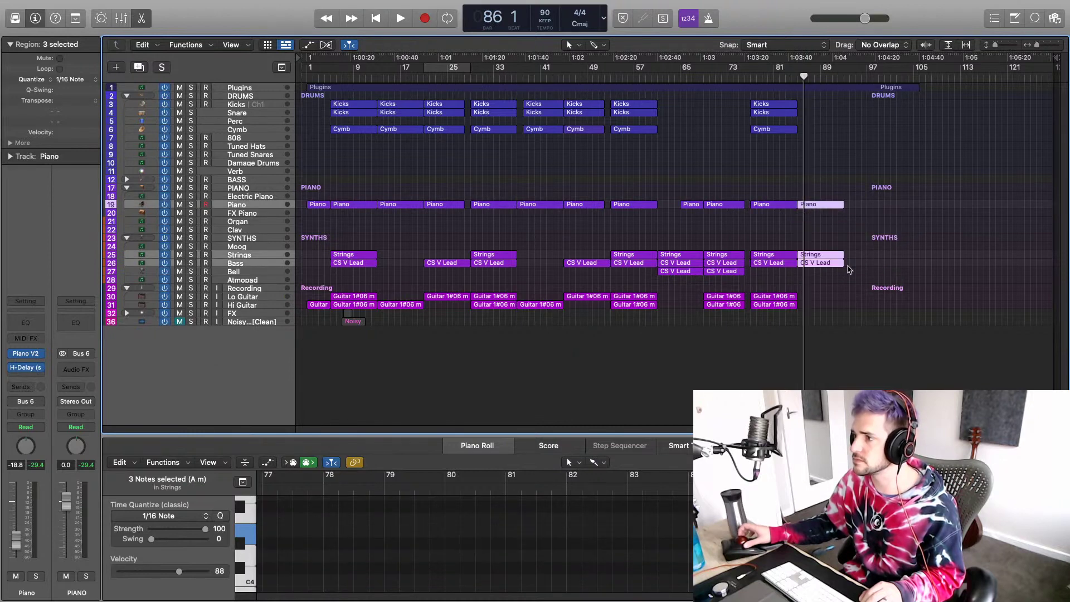
left_click_drag(843, 264, 808, 271)
left_click(786, 76)
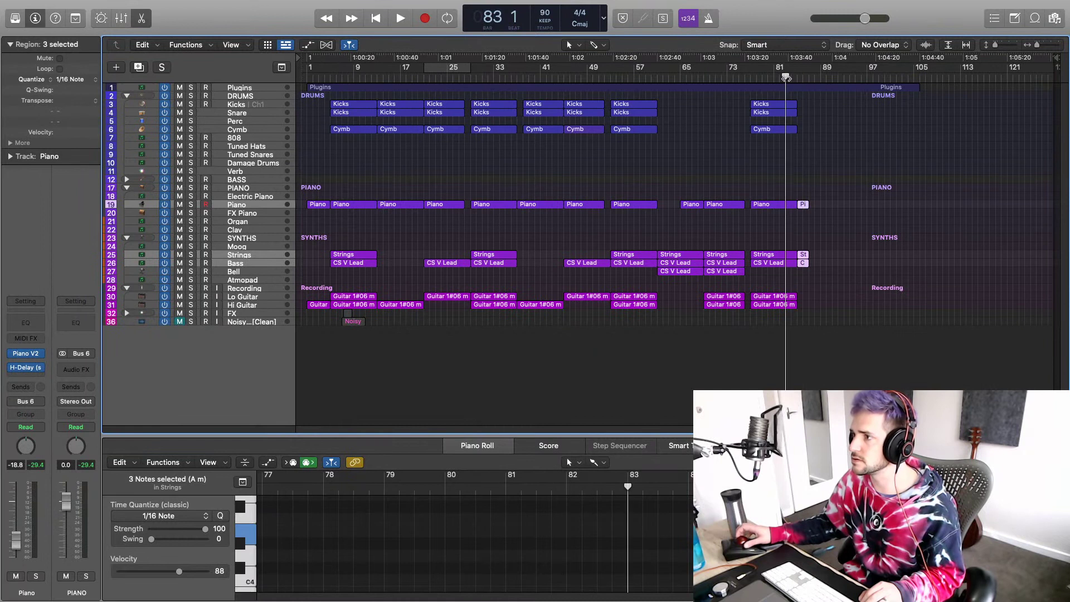
key("space")
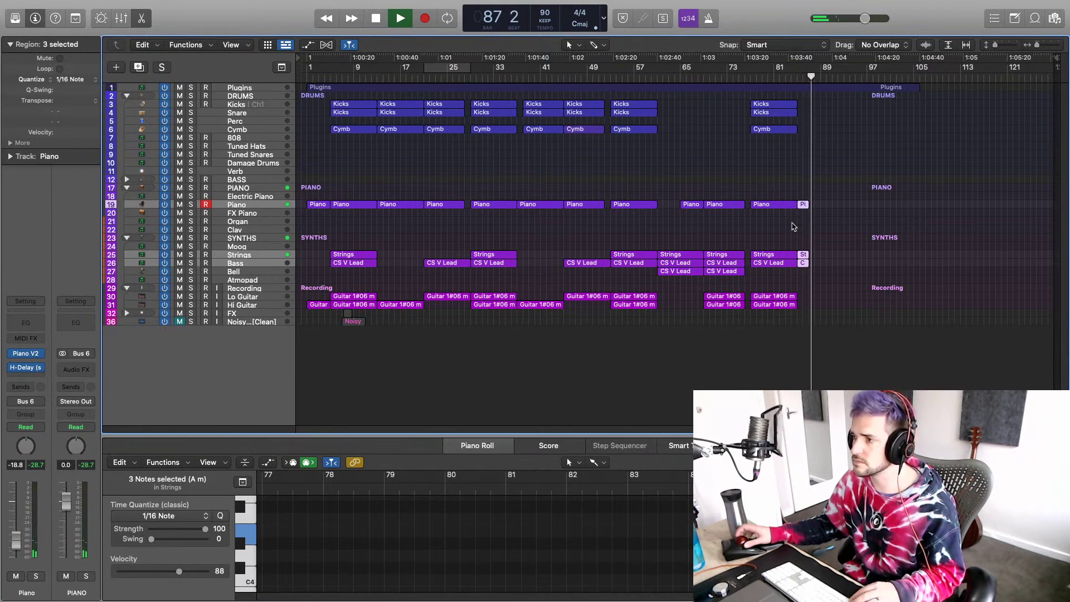
key("space")
key("Delete")
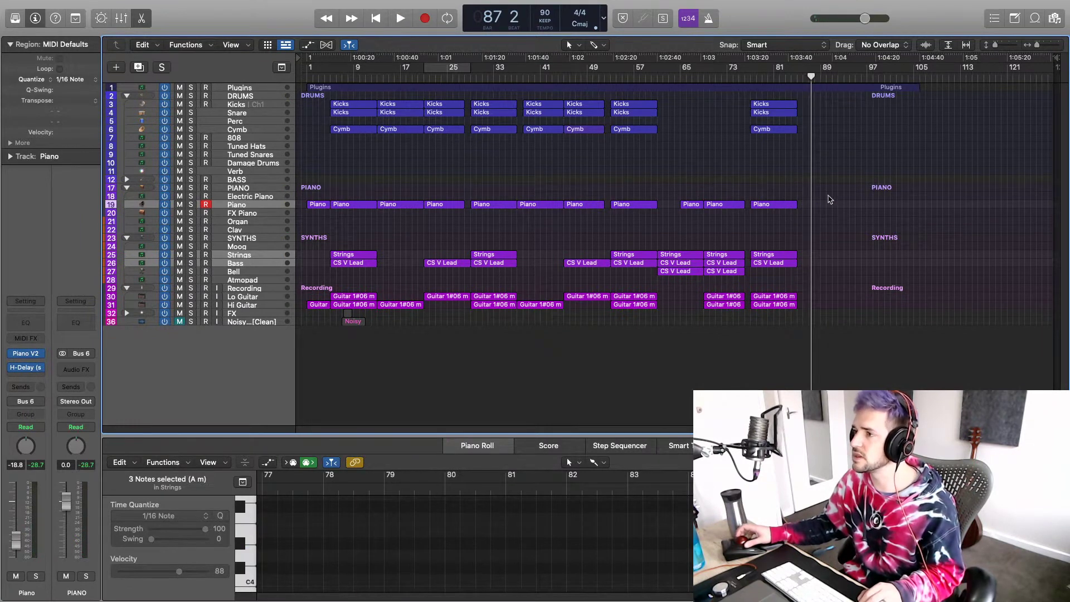
Step: Copy the Kicks, Snare and Cymb regions from bar 77 to bar 85, shorten them to end at bar 89 and audition
left_click_drag(769, 142, 809, 112)
key("space")
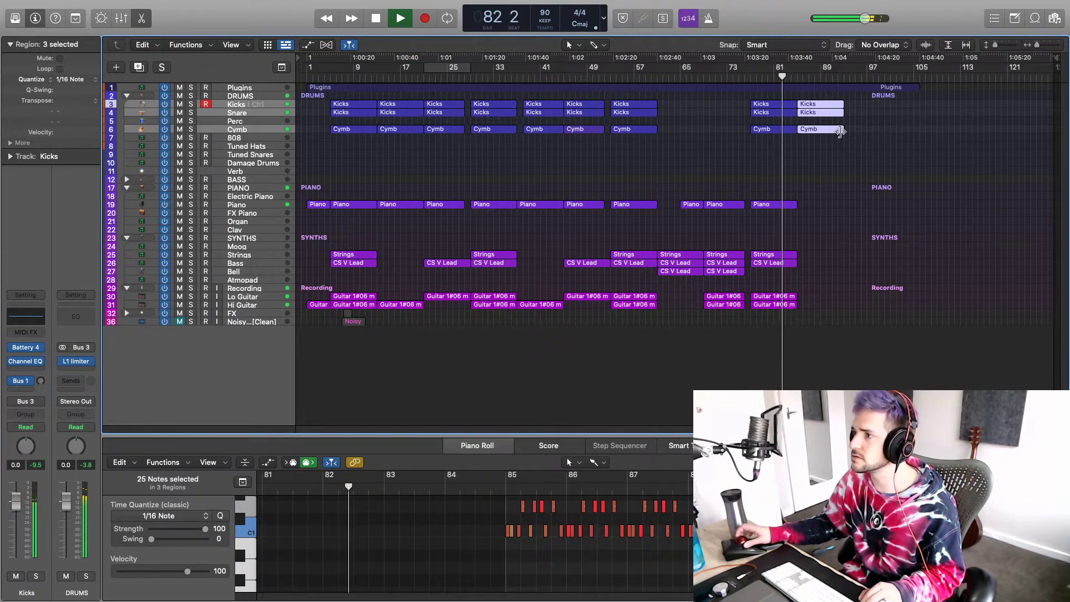
left_click_drag(841, 132, 818, 135)
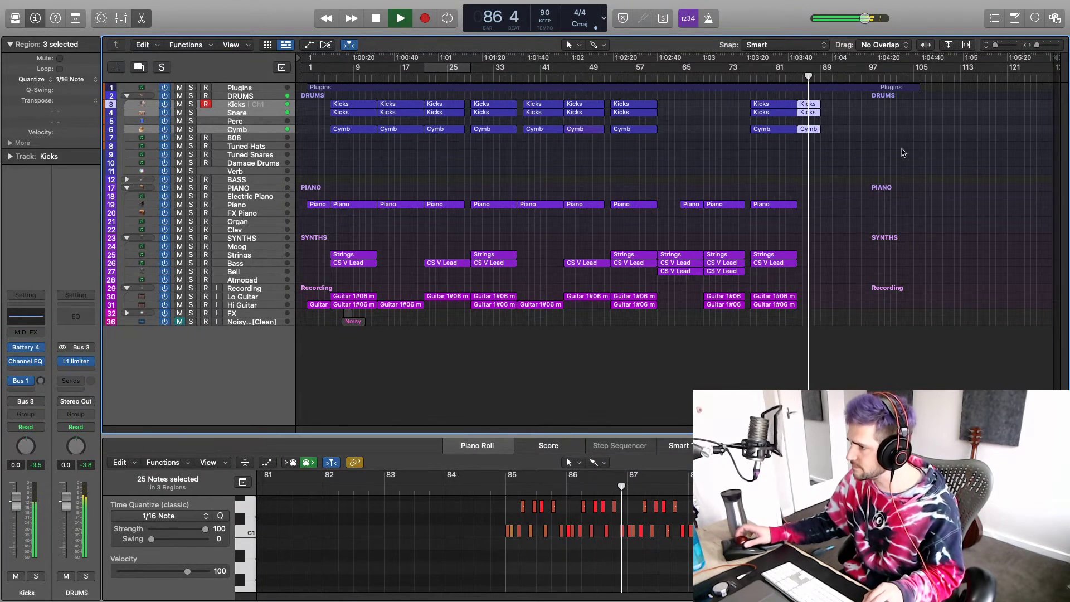
key("ctrl+alt+Right")
key("ctrl+alt+Down")
key("ctrl+alt+Down")
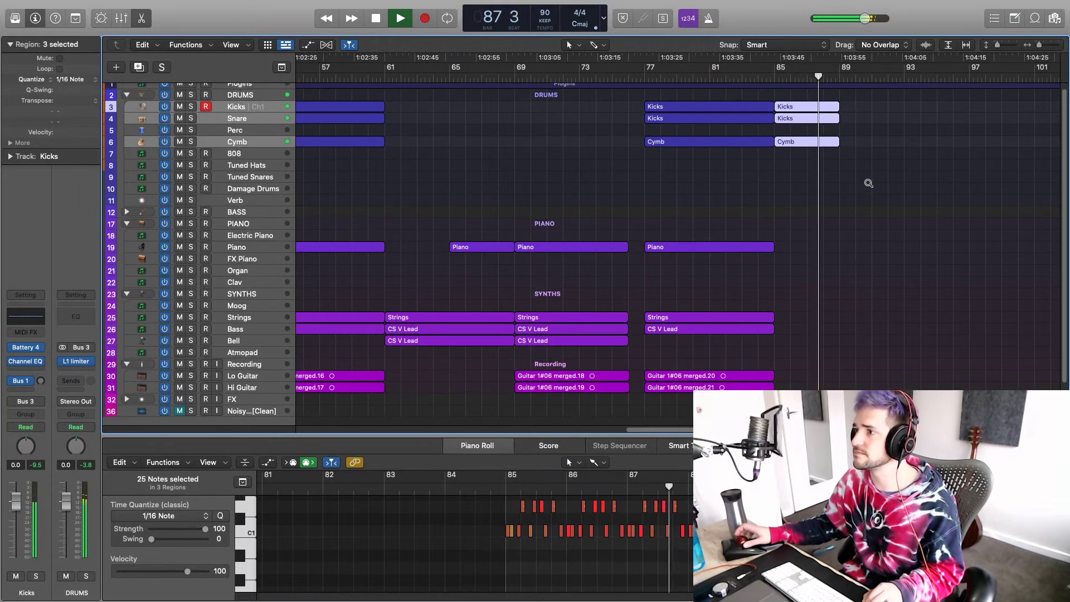
key("ctrl+alt+Right")
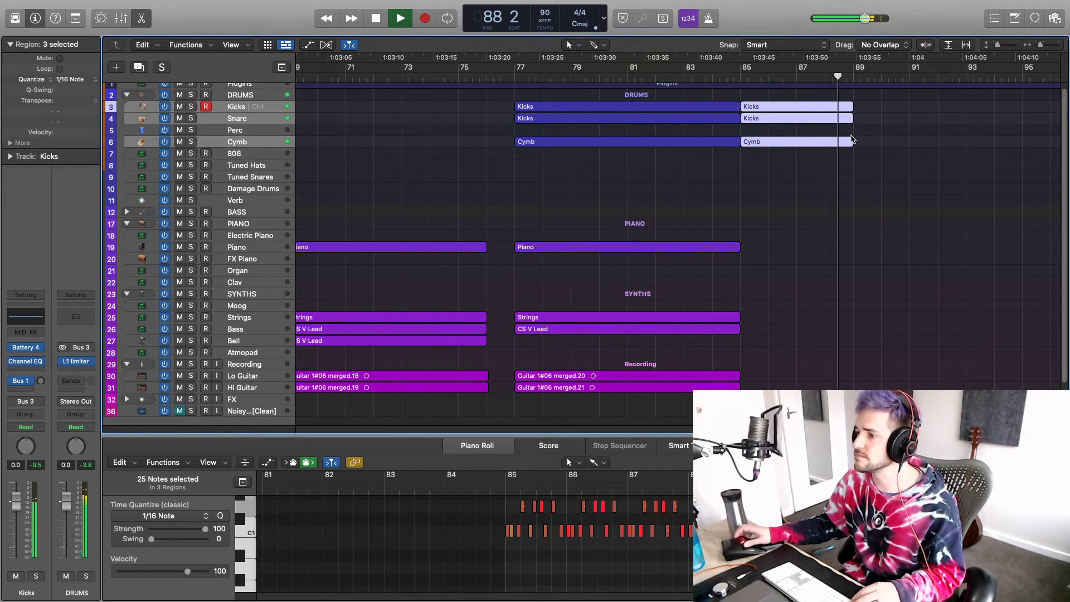
Step: Trim the copied Kicks, Snare and Cymb regions after bar 85 to end just before bar 89 and audition the cut
key("space")
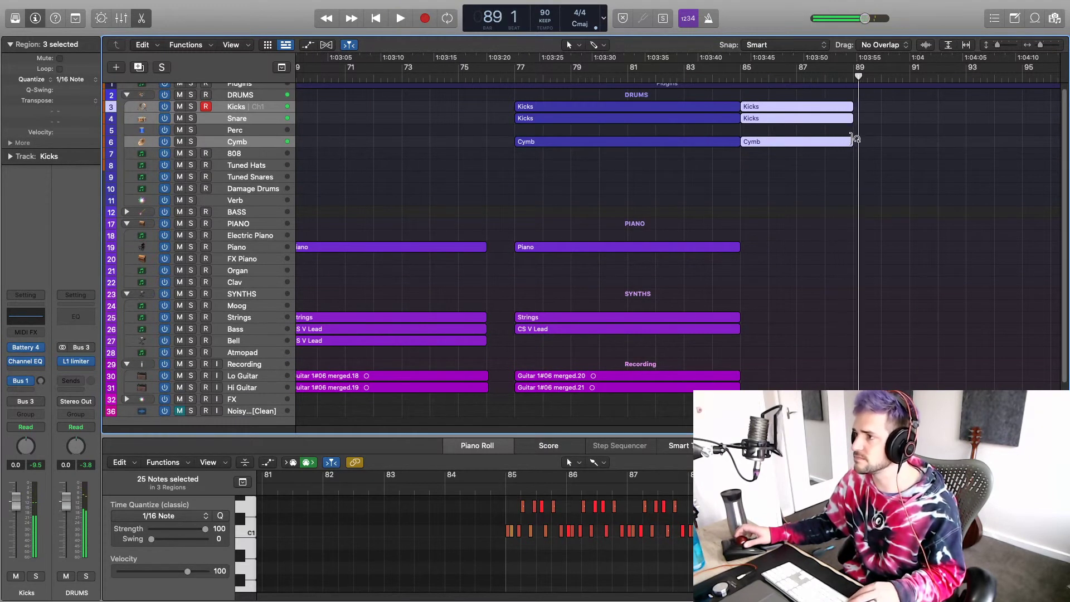
left_click_drag(849, 145, 840, 147)
key("space")
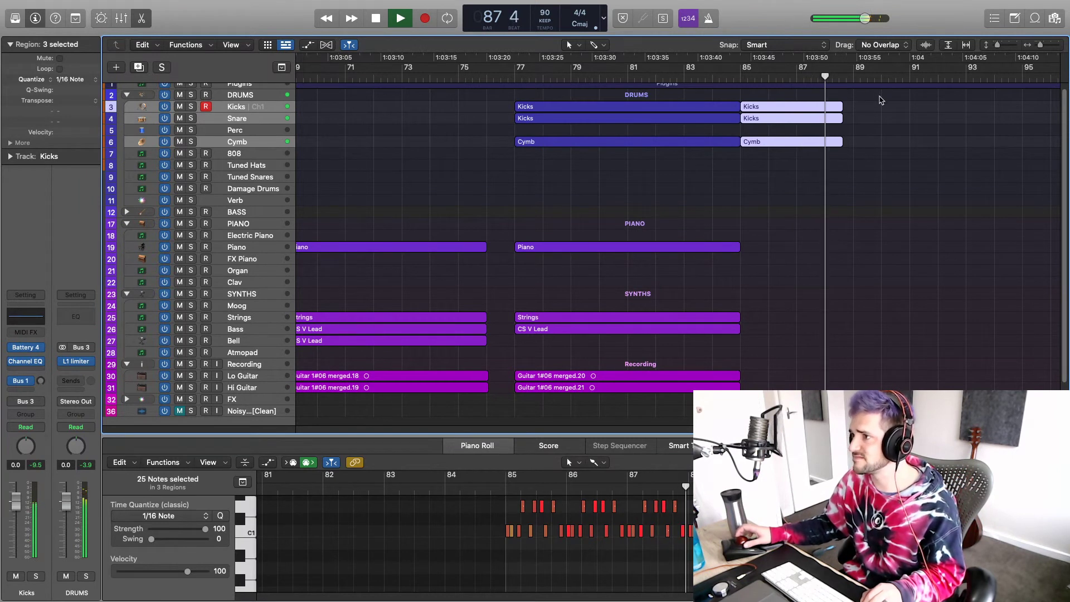
key("space")
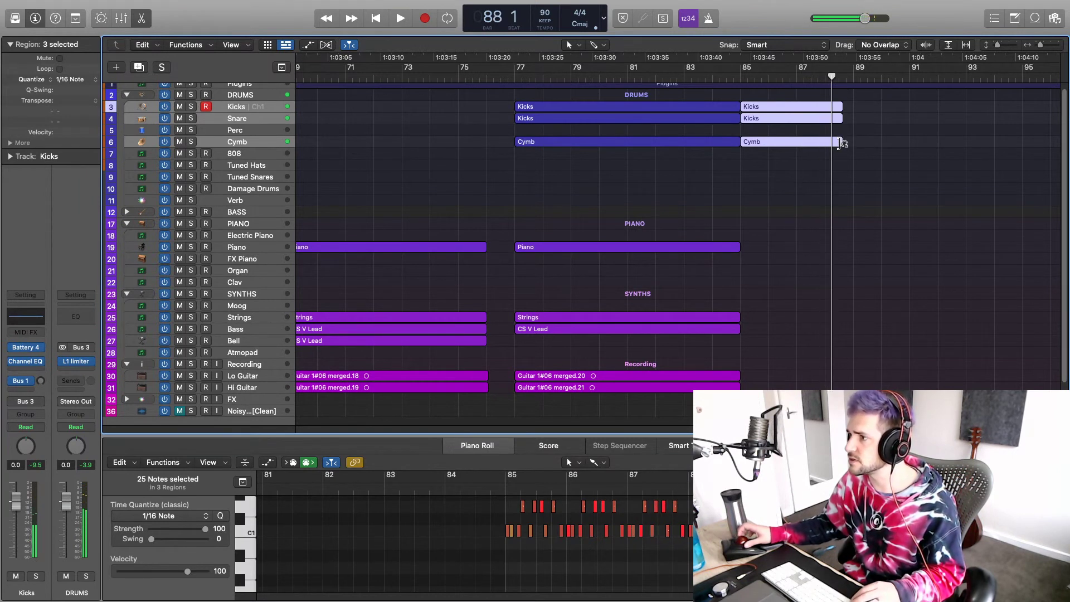
left_click_drag(840, 146, 847, 146)
key("space")
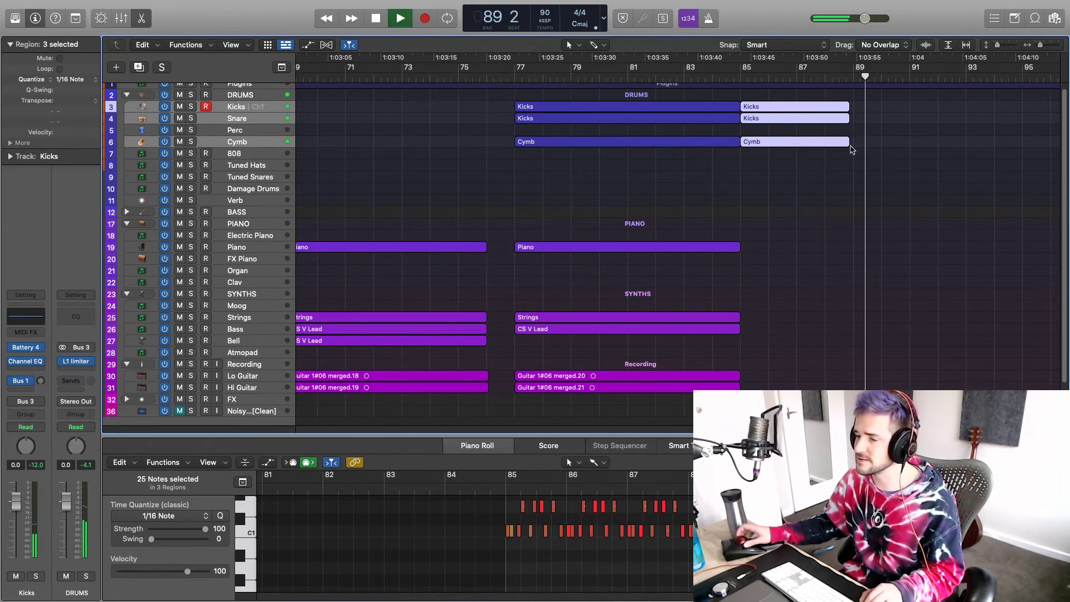
key("space")
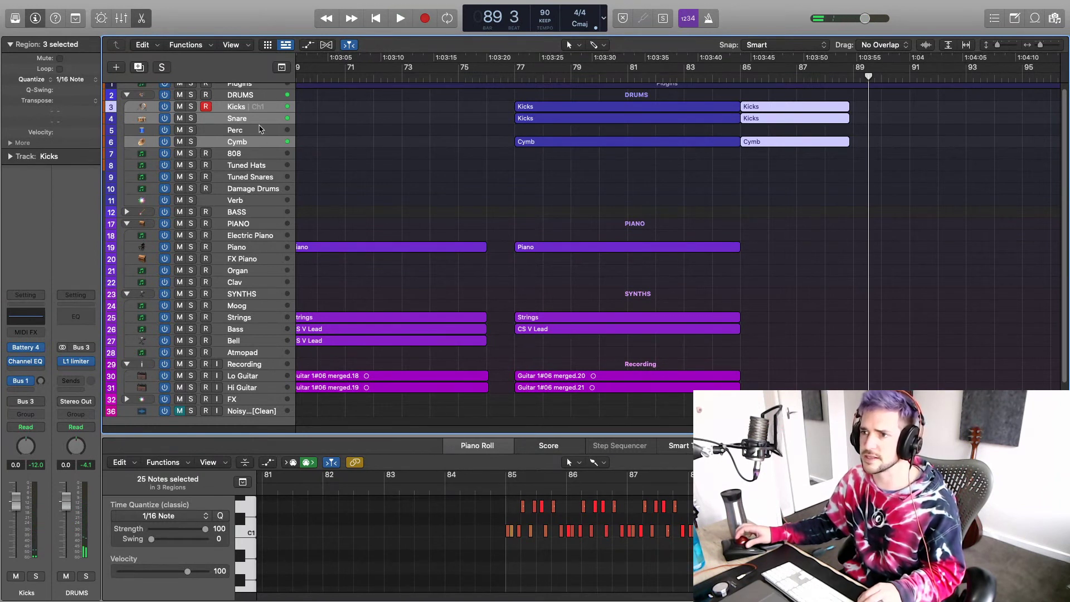
Step: Adjust the Snare track's Bus 1 reverb send while playing the drums from bar 85
left_click(258, 124)
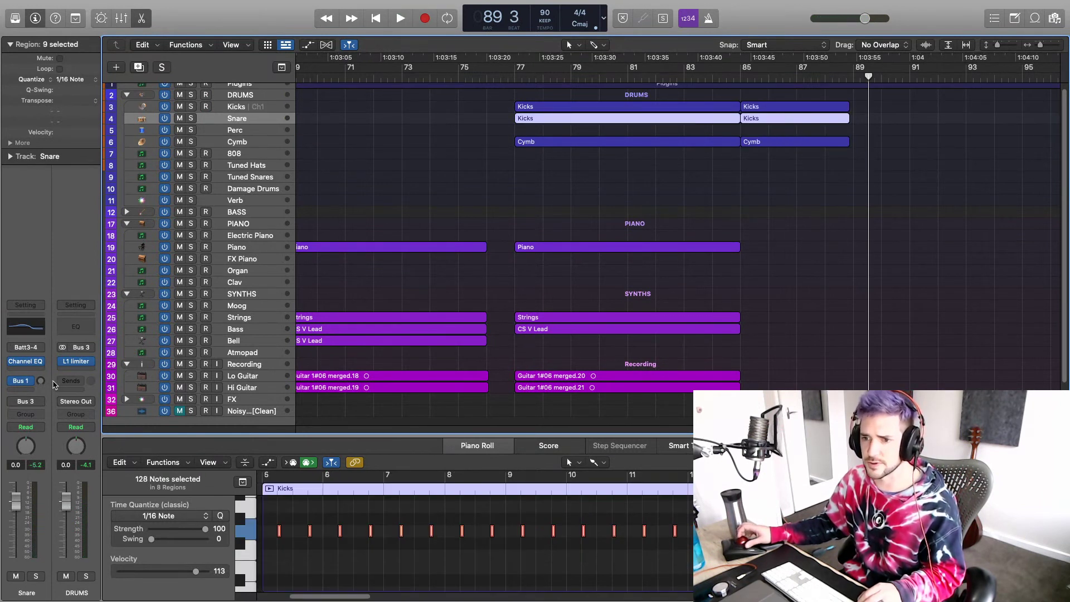
left_click(42, 382)
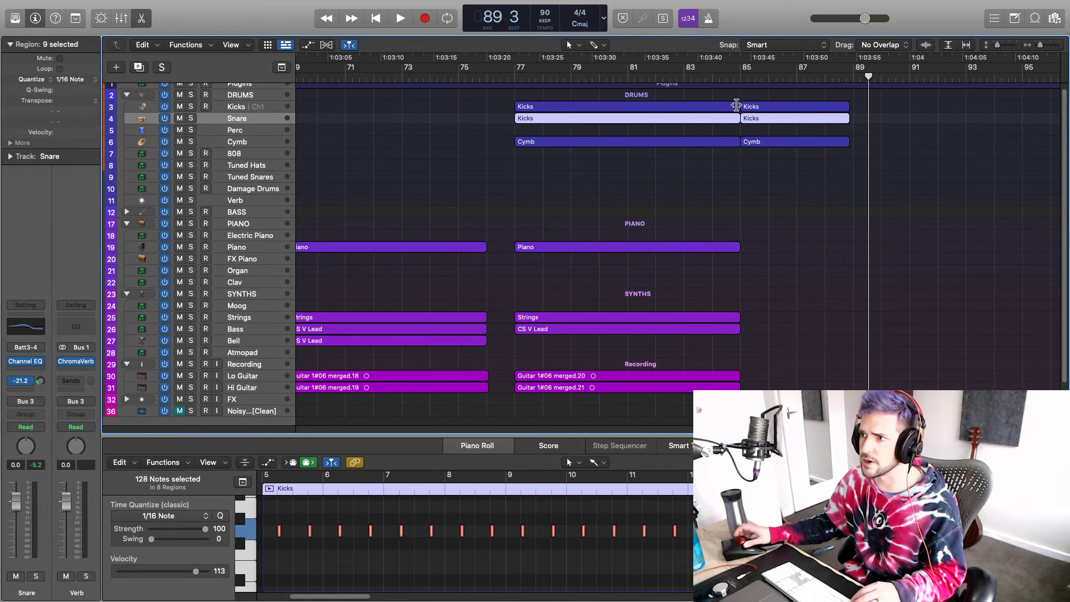
left_click(743, 74)
key("space")
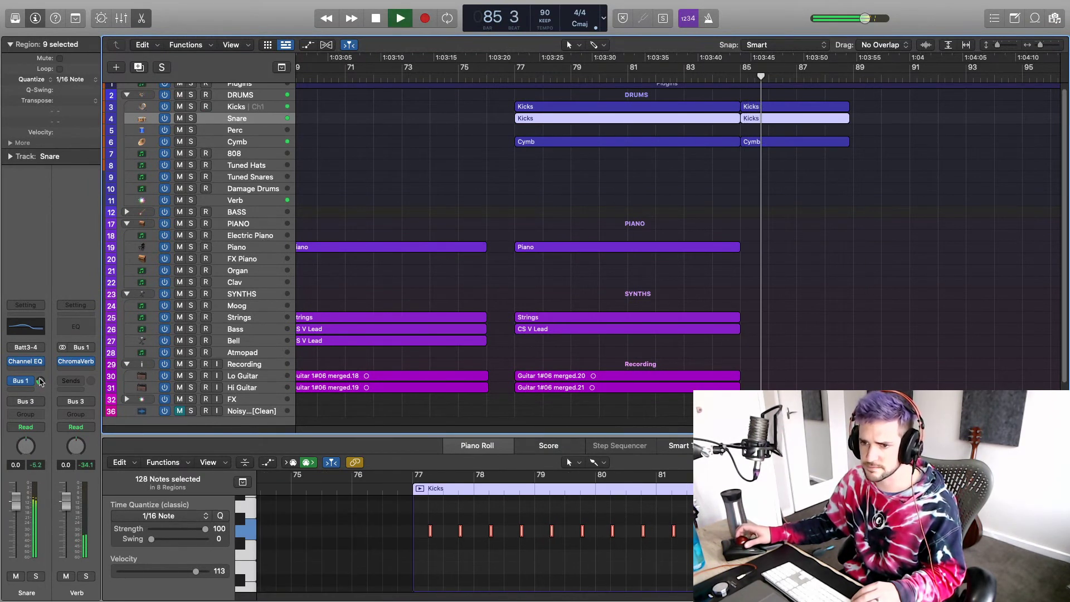
left_click_drag(41, 382, 40, 386)
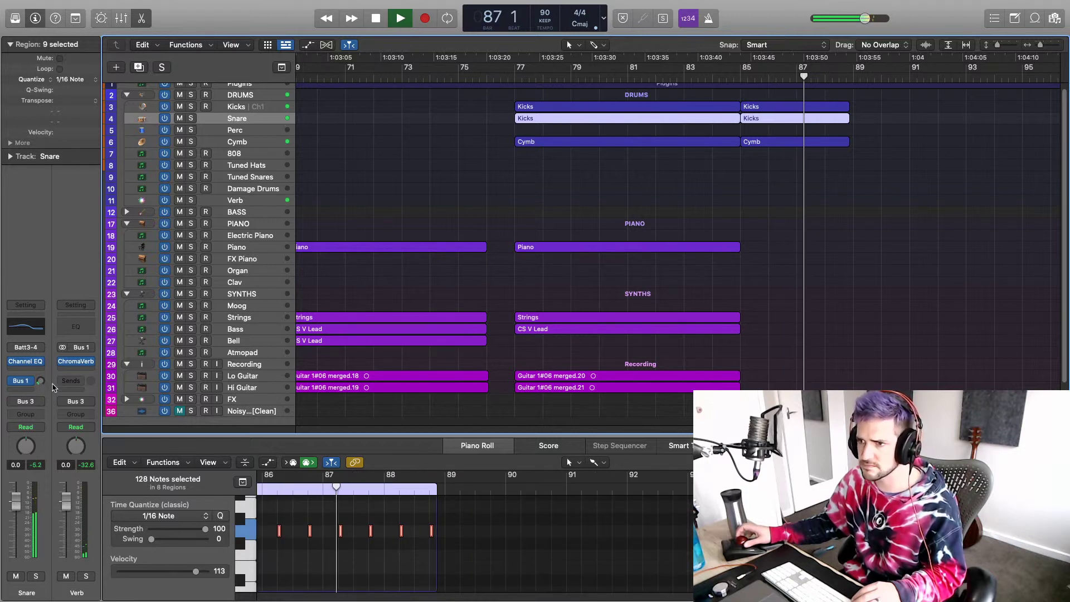
key("space")
Step: Hide the Piano Roll and zoom the arrangement out to show all tracks around bars 57 to 101
scroll(221, 213, "up", 1)
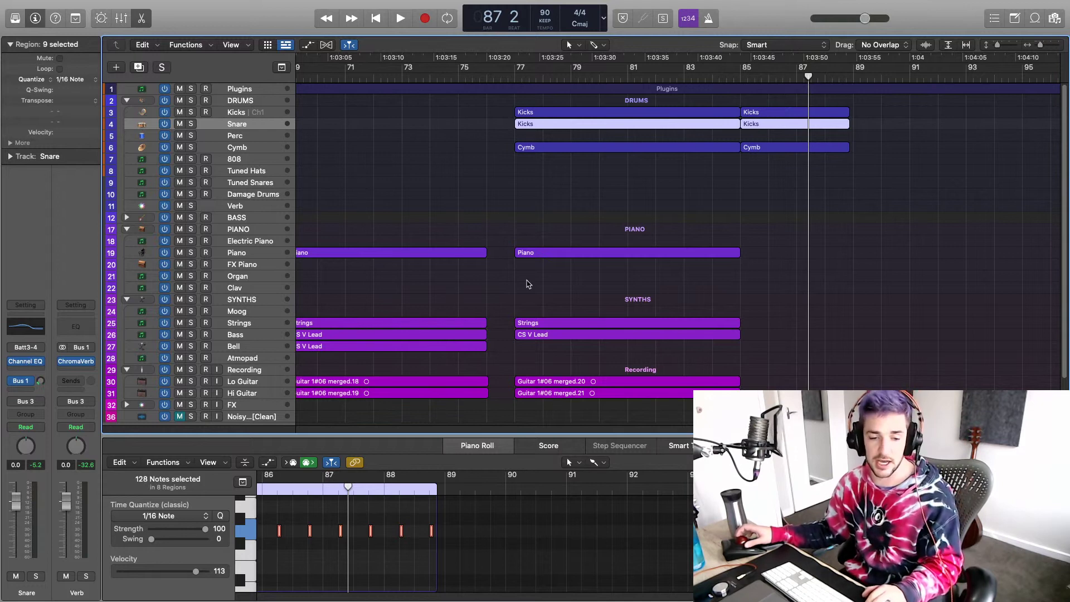
key("super+Up")
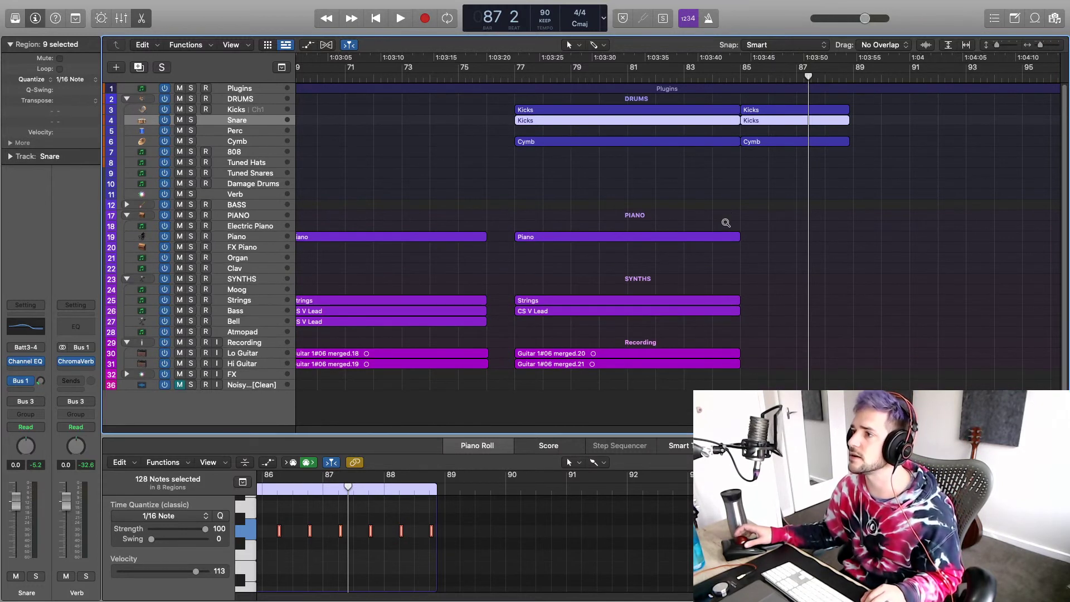
key("super+Up")
key("super+Left")
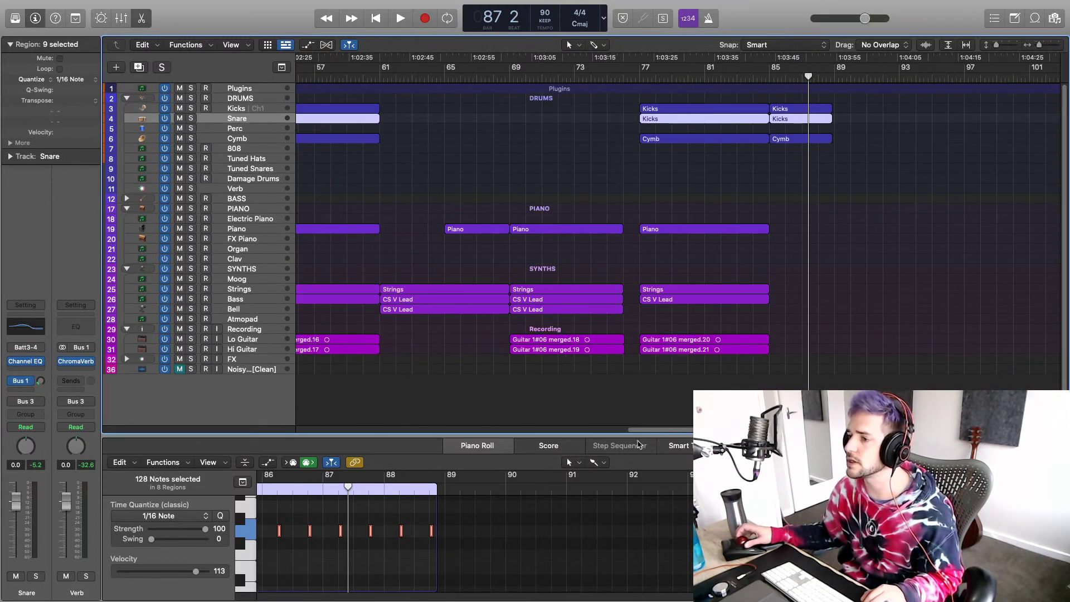
left_click_drag(638, 435, 719, 591)
scroll(798, 356, "up", 2)
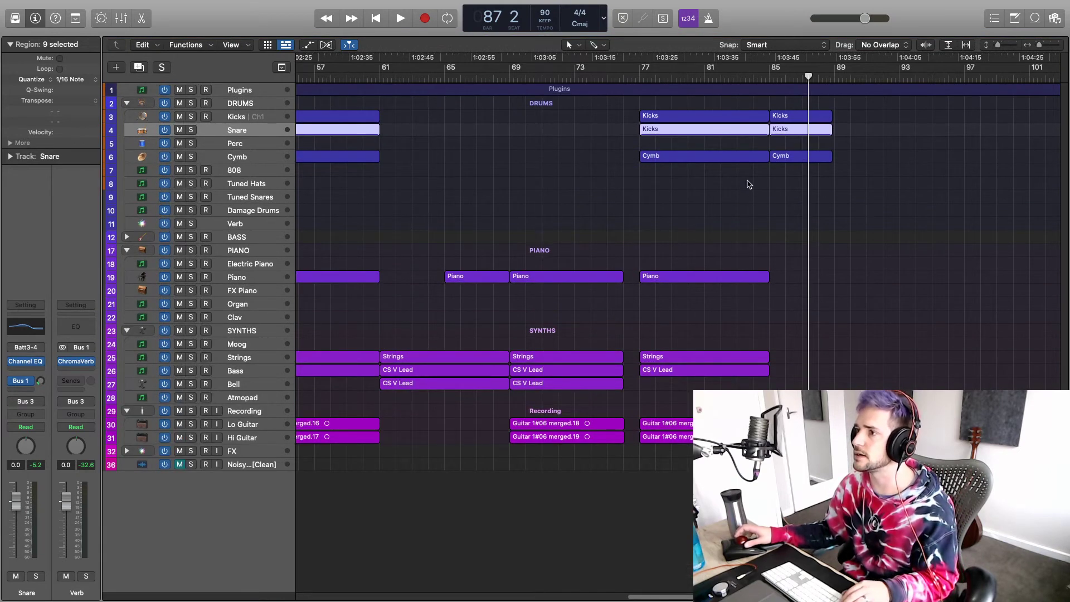
Step: Change the output assignment of the Clap 15 cell in the Kicks track's Battery 4 kit and audition it
left_click(236, 118)
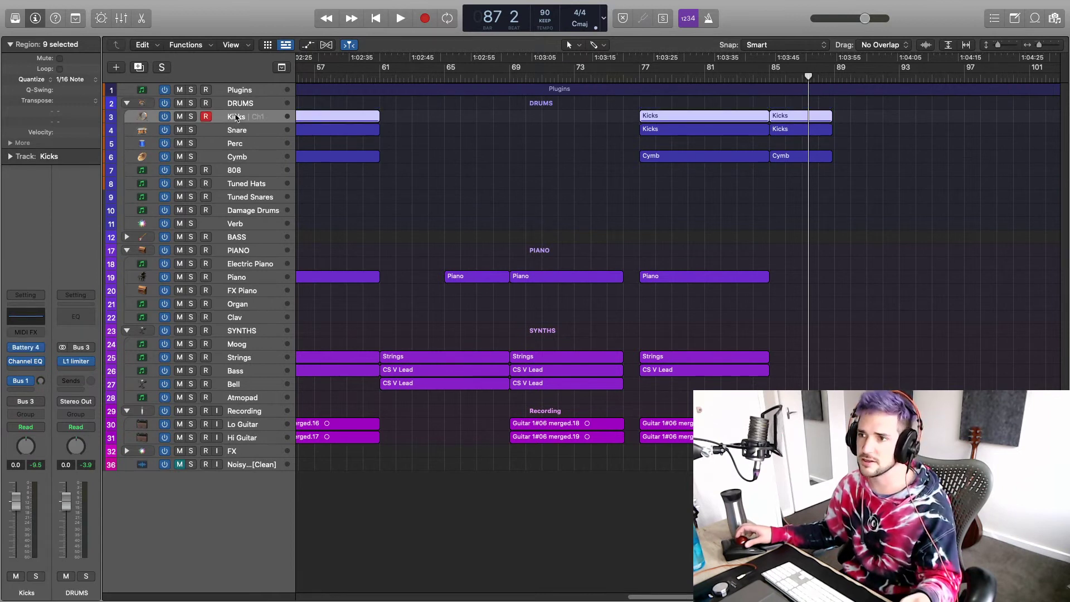
left_click(31, 349)
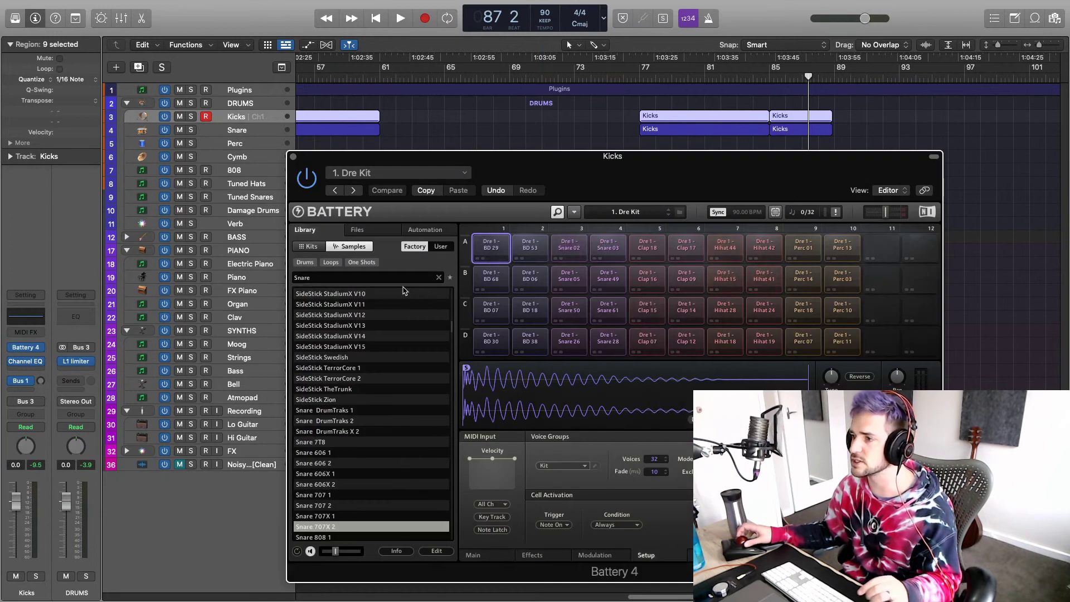
key("space")
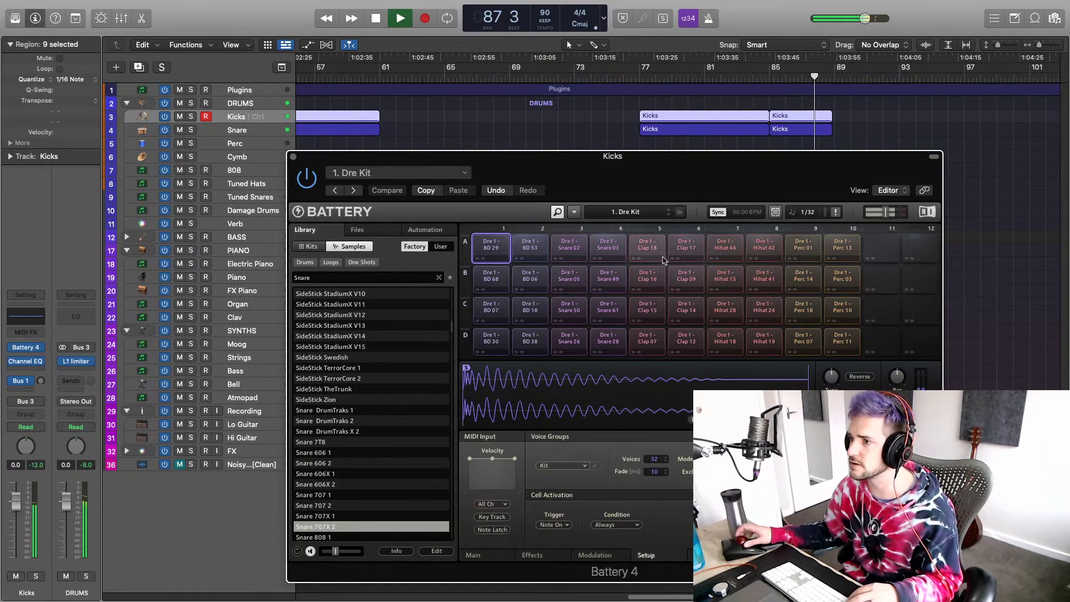
key("space")
left_click(647, 311)
right_click(646, 311)
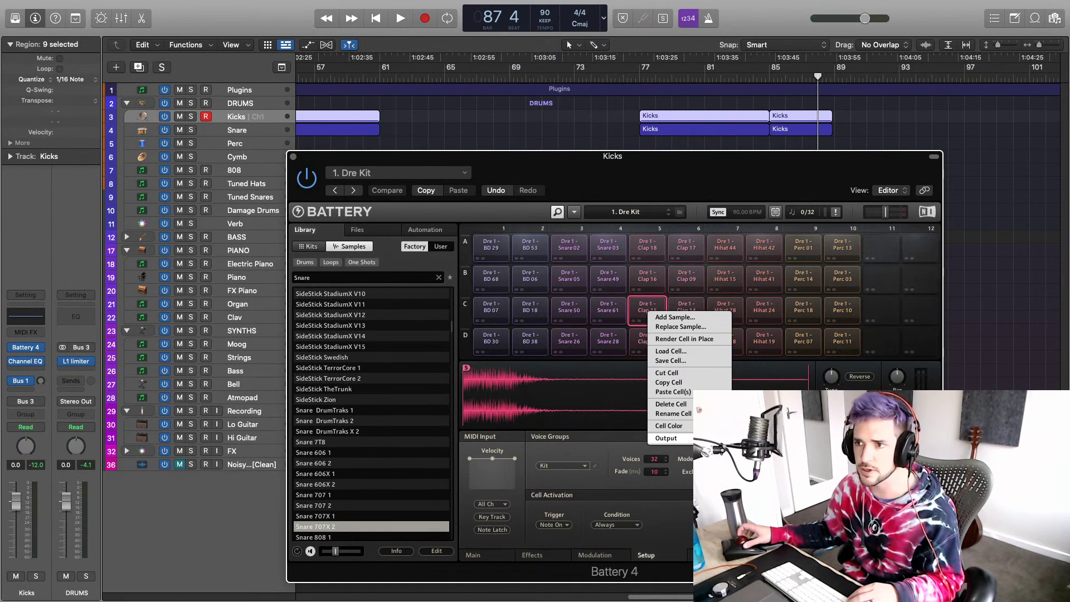
left_click(750, 424)
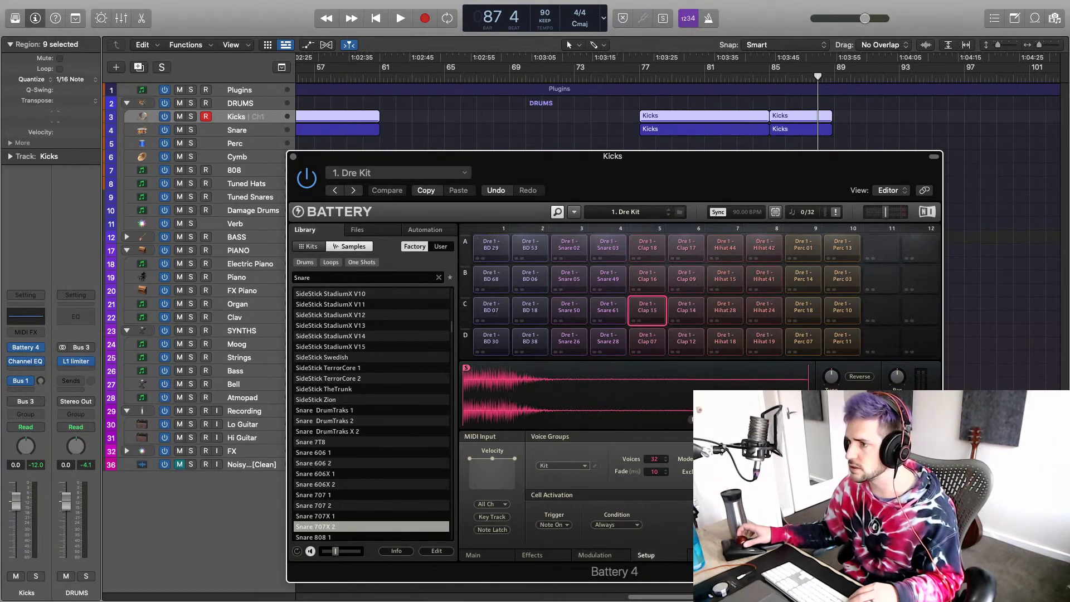
key("space")
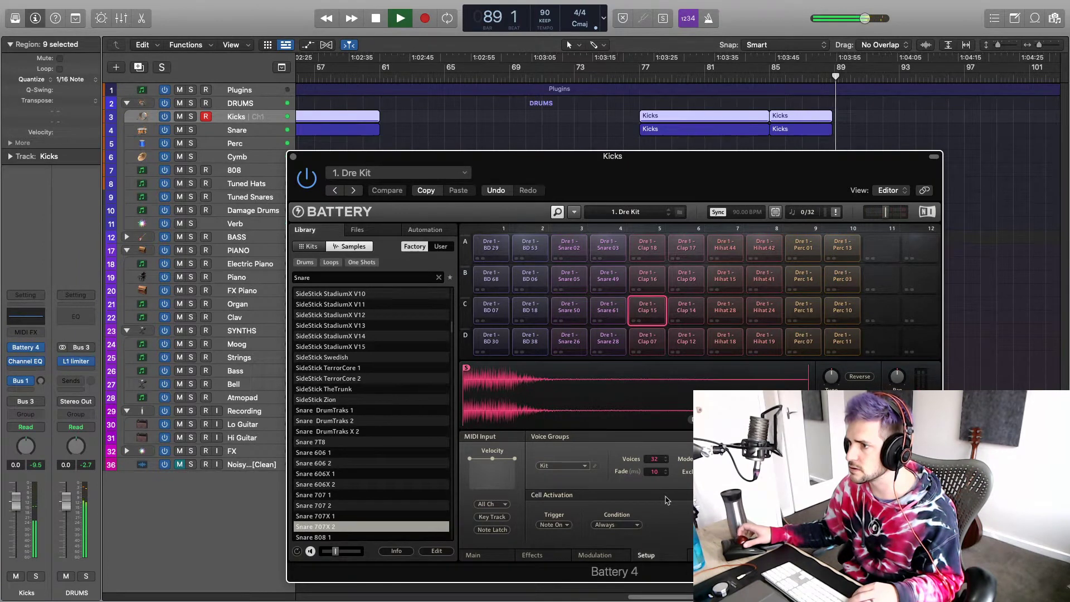
key("space")
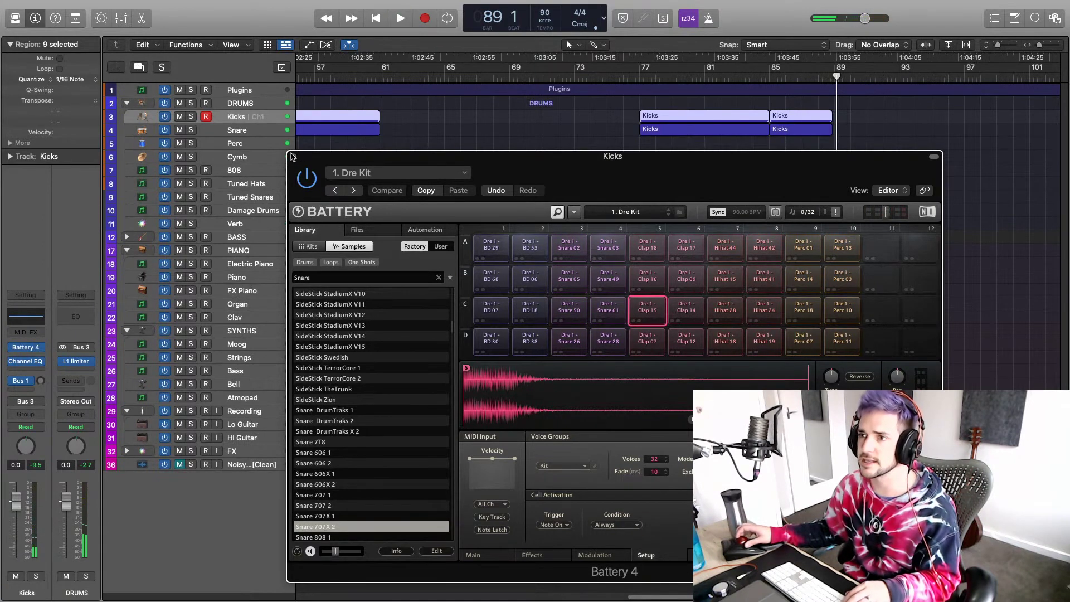
left_click(292, 157)
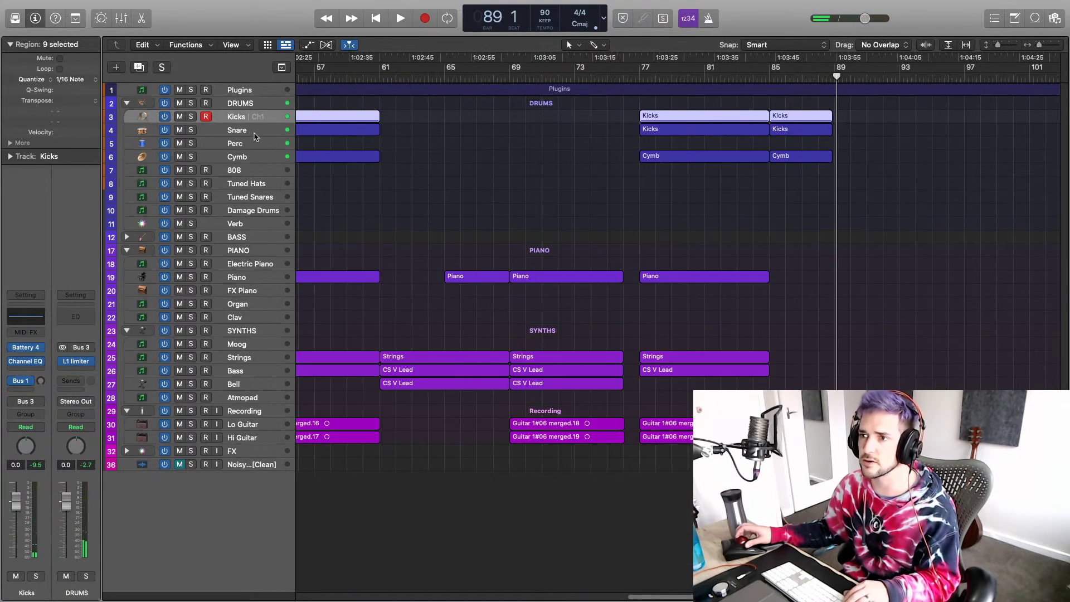
Step: Check the Snare track's Bus 1 reverb send and raise the Bus 1 send on the Perc track
left_click(223, 135)
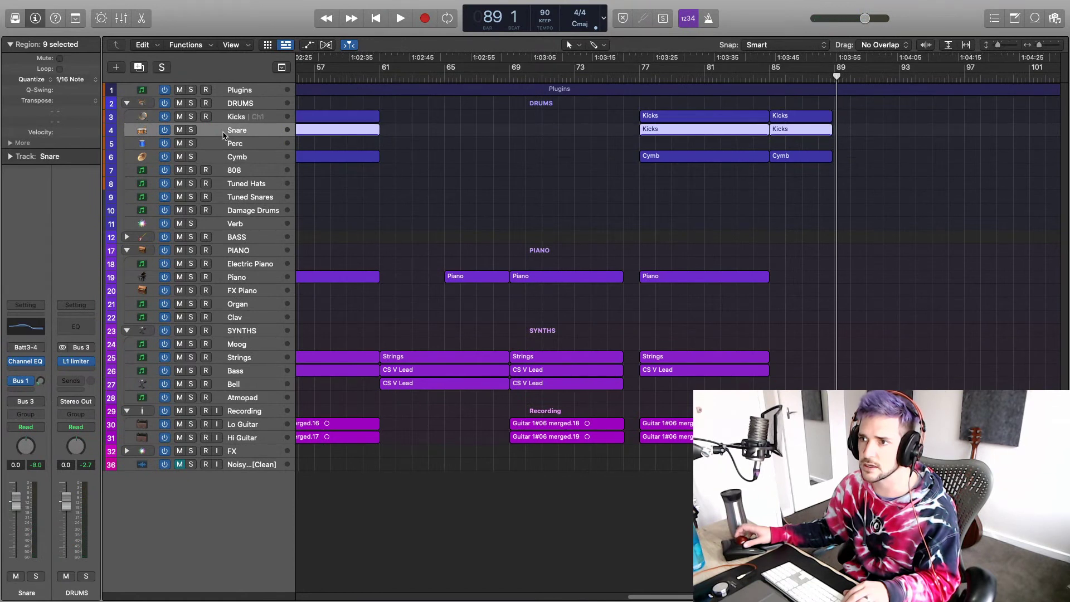
left_click(41, 381)
left_click(233, 142)
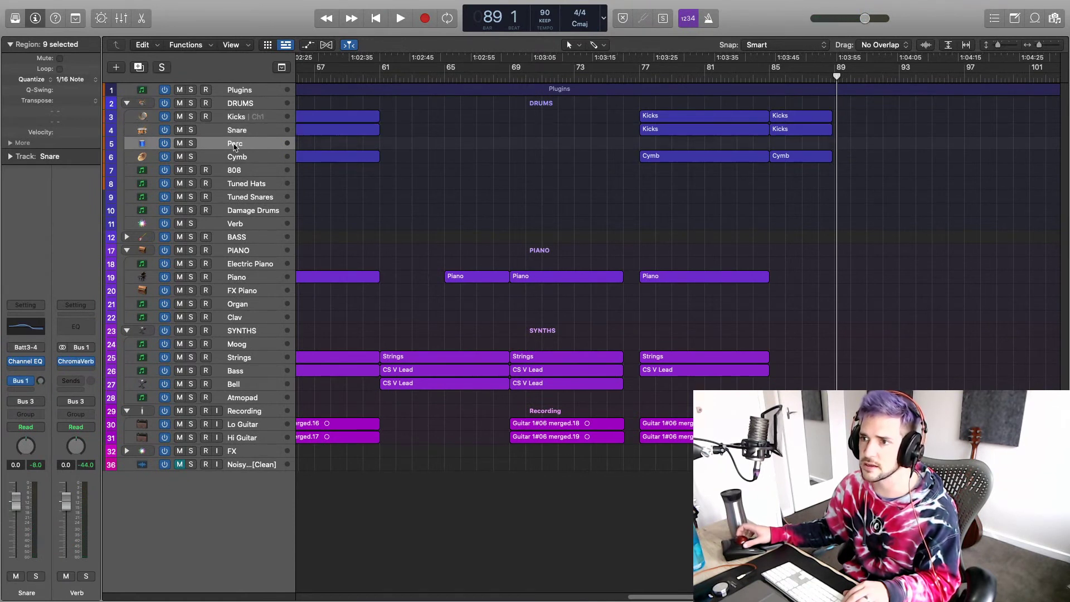
left_click(41, 382)
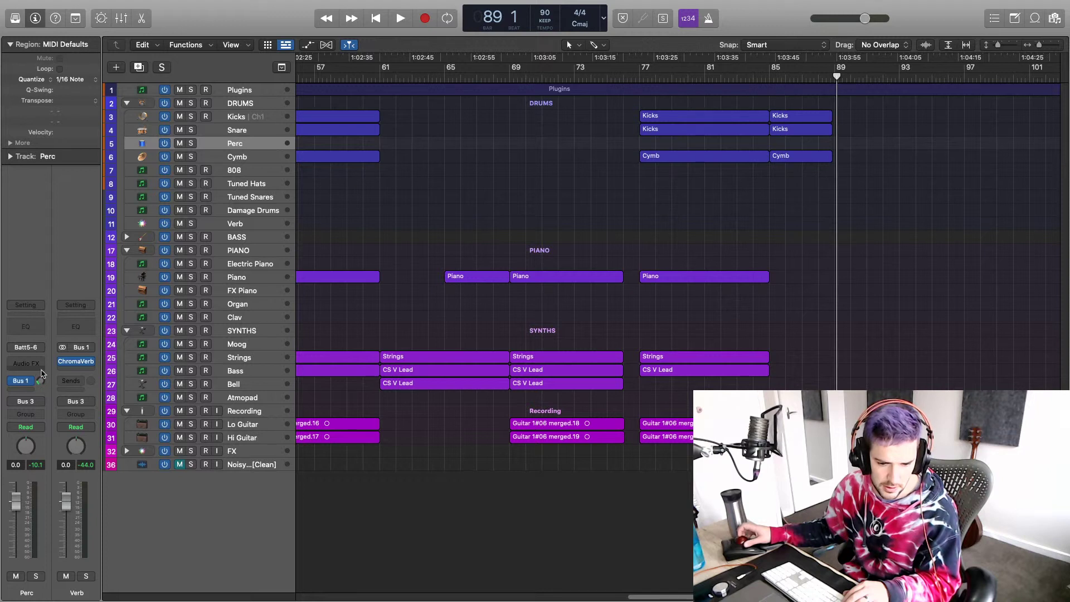
Step: Play briefly from bar 85 and delete the copied Kicks, Snare and Cymb regions after bar 85
left_click(770, 77)
key("space")
key("space")
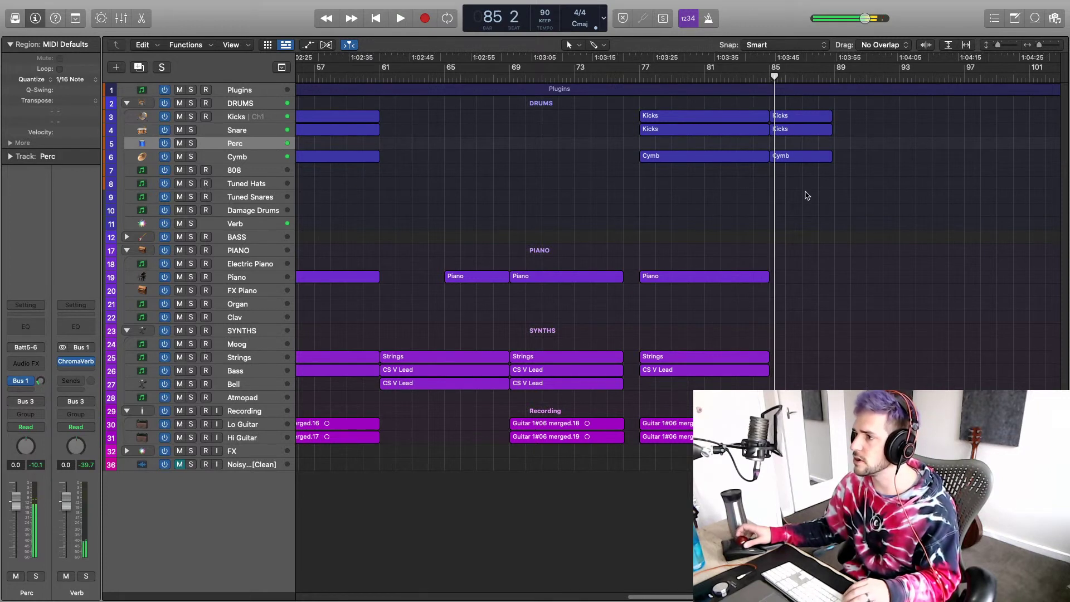
left_click_drag(804, 196, 801, 131)
key("Delete")
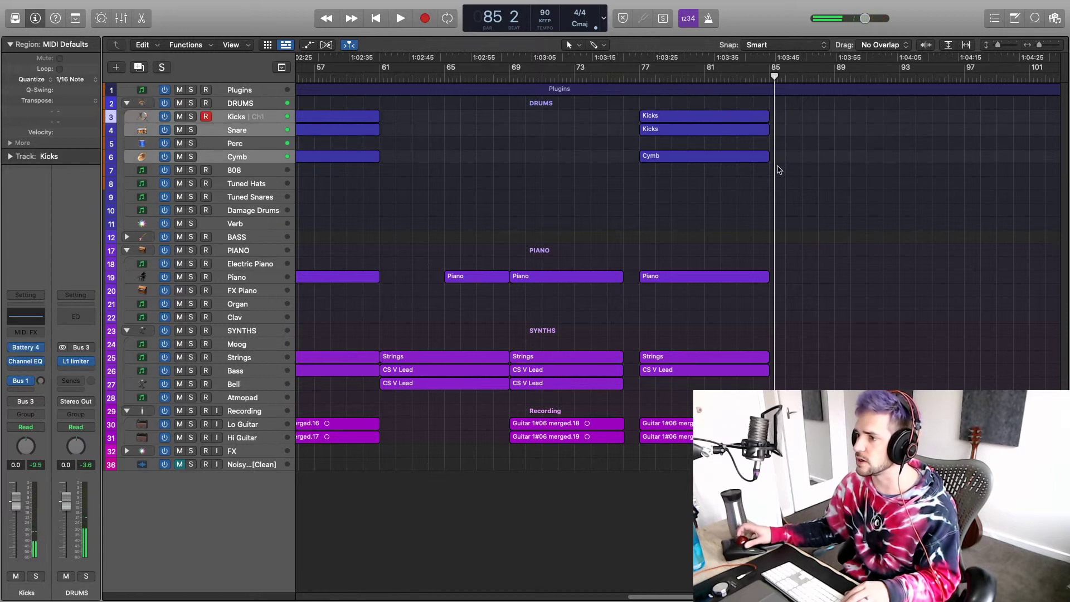
Step: Copy the Strings, Bass, Lo Guitar and Hi Guitar regions from bar 77 to bar 85 and audition the transition
left_click_drag(727, 355, 733, 441)
left_click_drag(734, 441, 735, 440)
left_click_drag(696, 356, 827, 360)
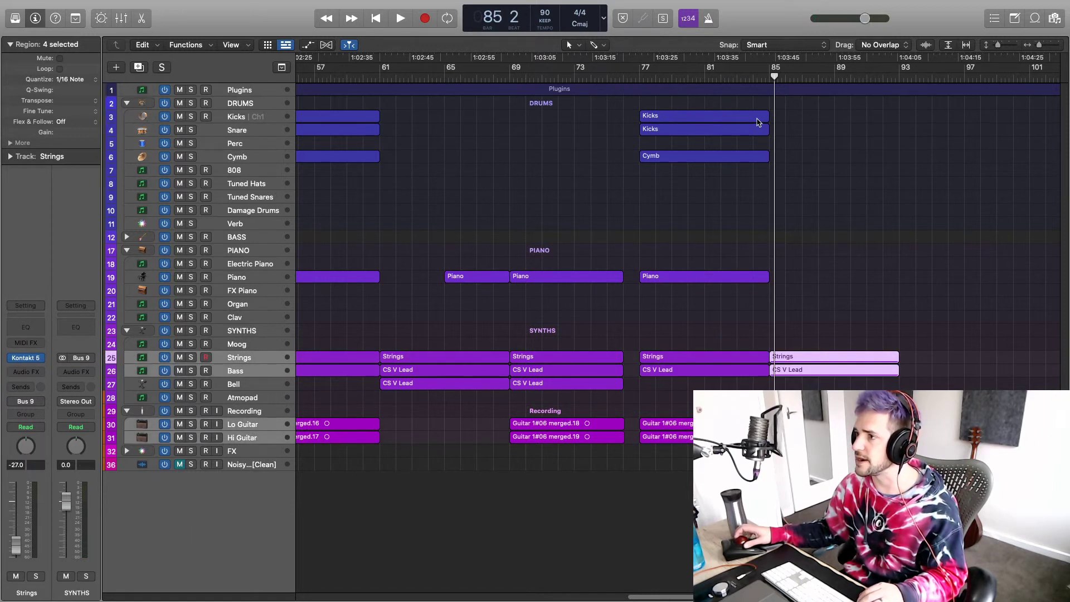
left_click(719, 75)
key("space")
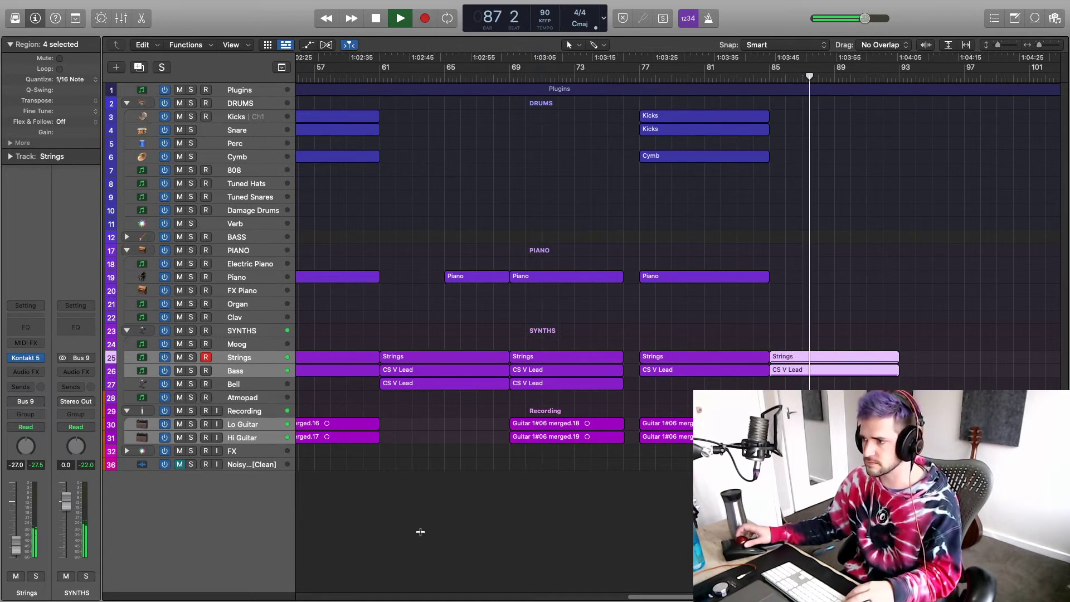
key("space")
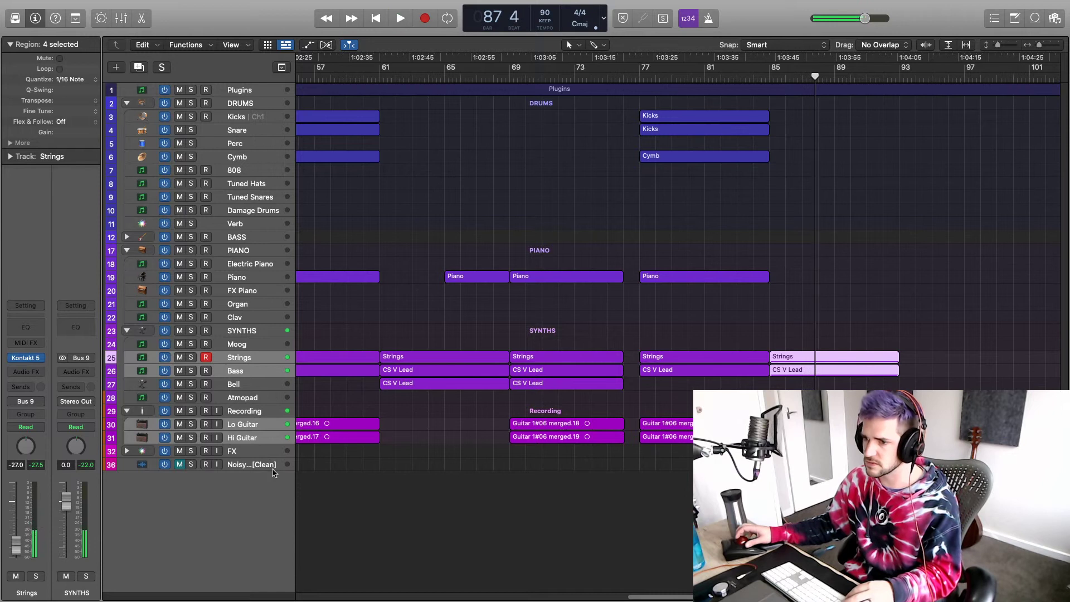
left_click(262, 427)
key("Delete")
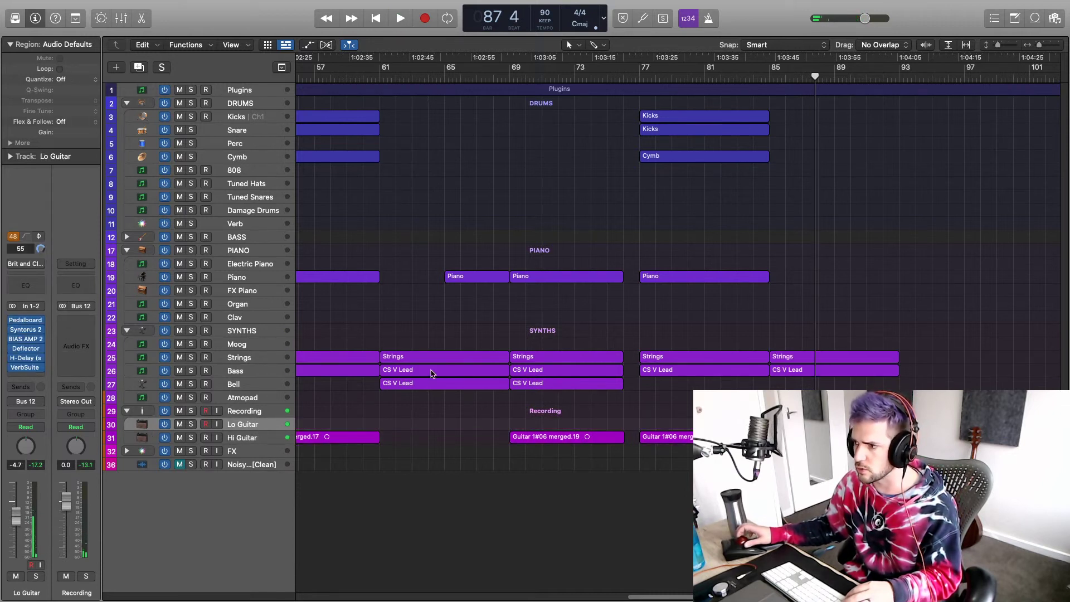
key("super+z")
Step: Clear the region selection and play back the ending from bar 85 to bar 89
left_click(687, 529)
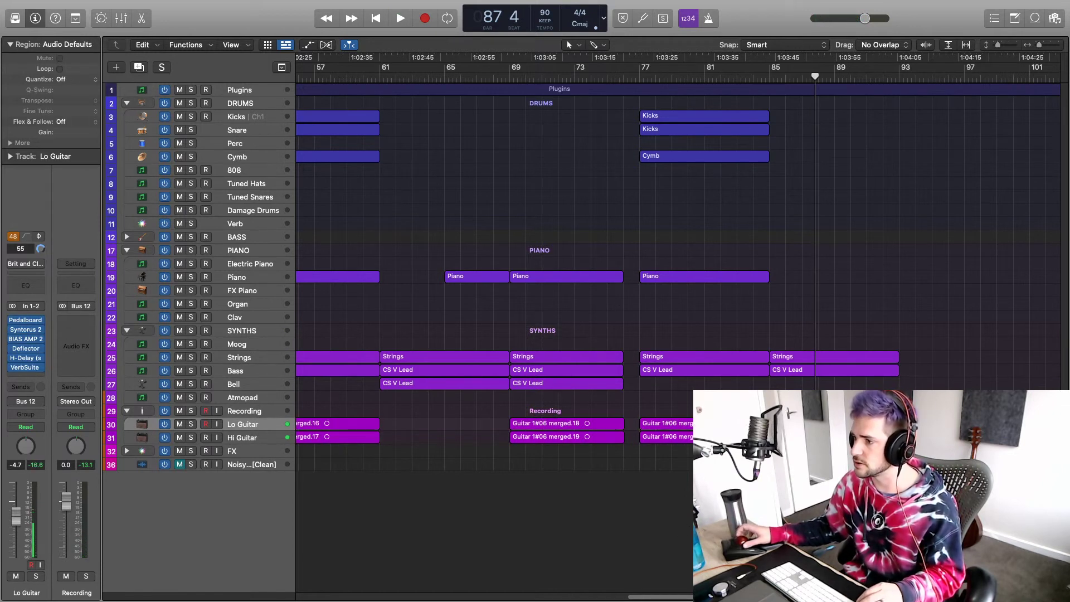
left_click(802, 424)
left_click(796, 321)
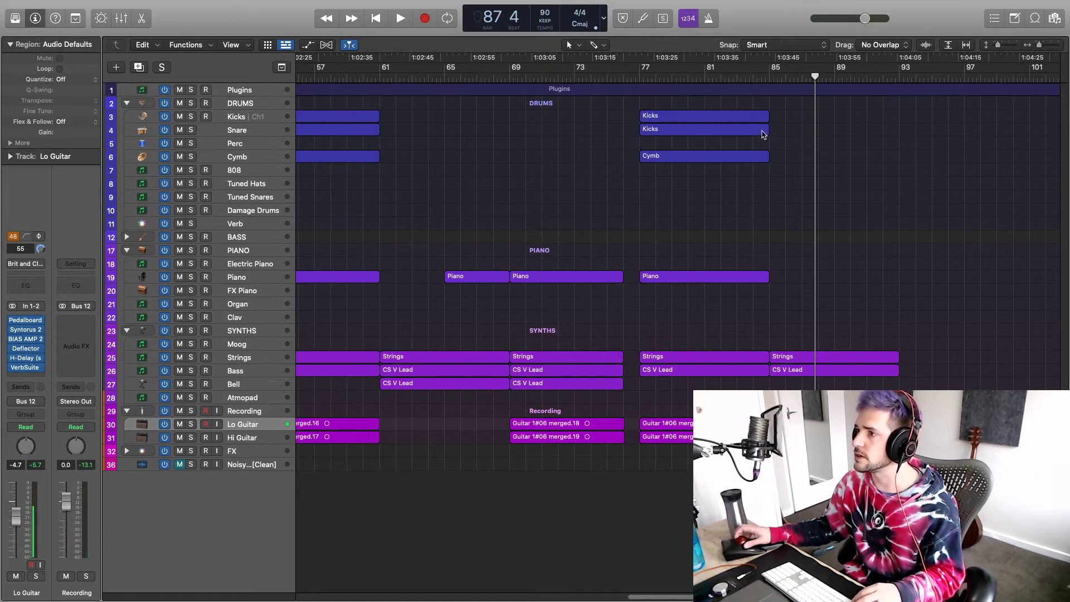
left_click(768, 79)
key("space")
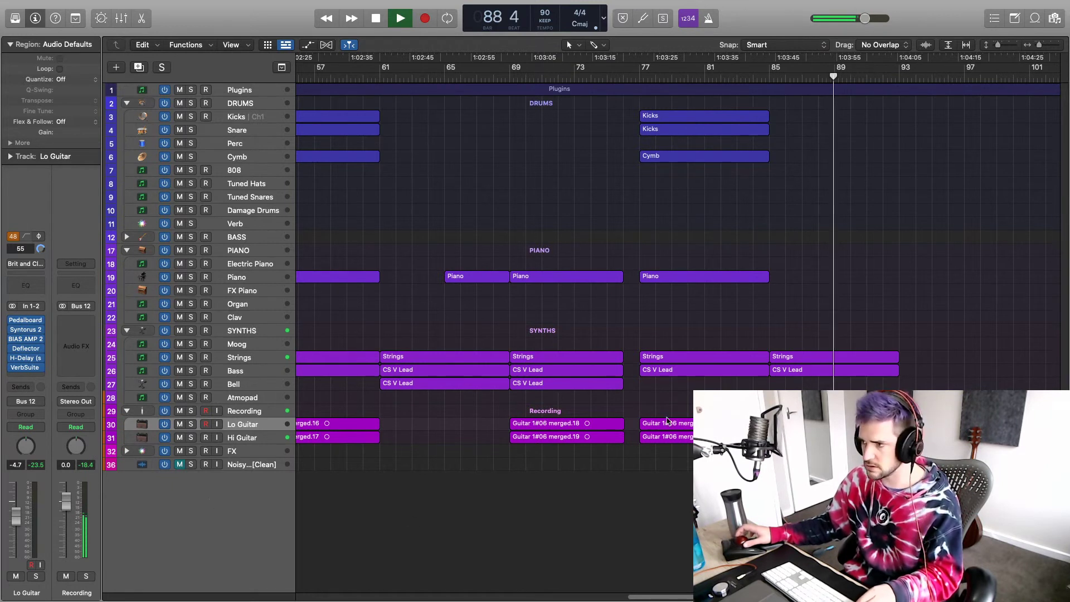
key("space")
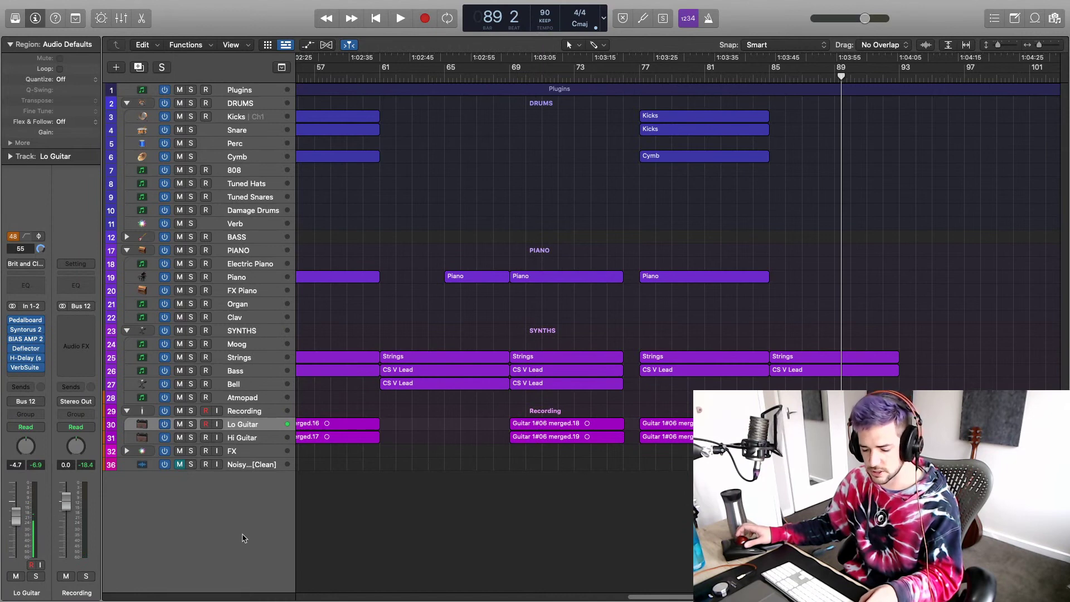
Step: Create an arrangement track for the Master channel strip and move it to the end of the track list
key("super+2")
scroll(532, 374, "right", 4)
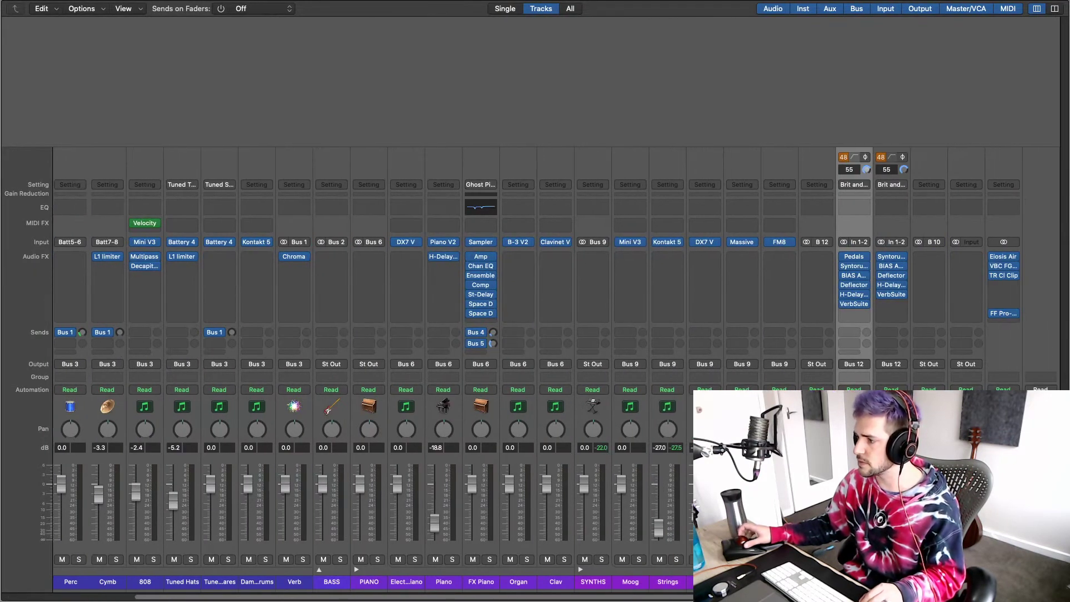
left_click(1040, 491)
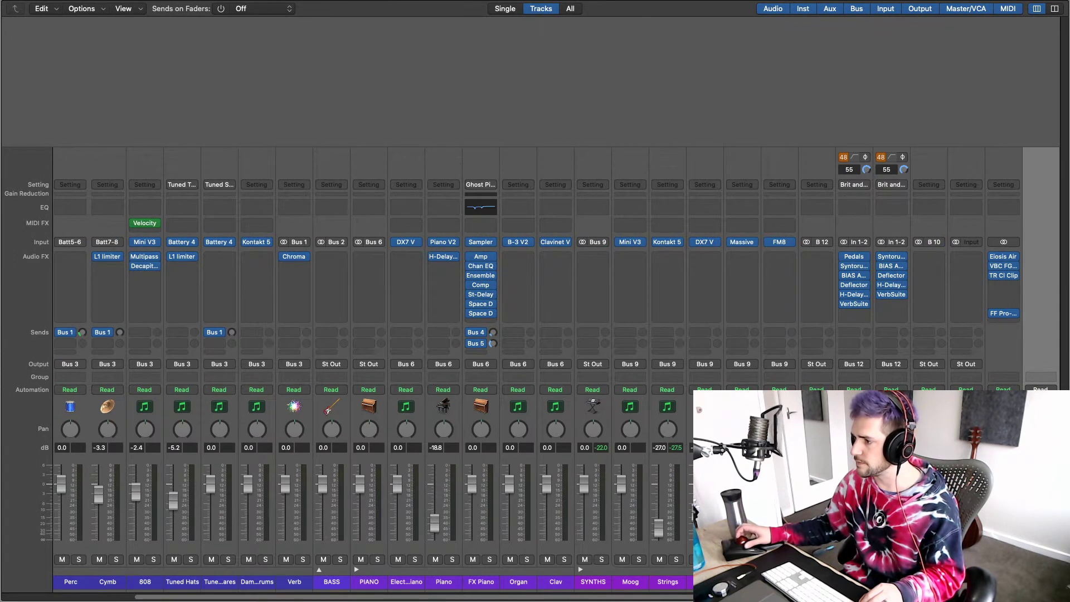
key("ctrl+t")
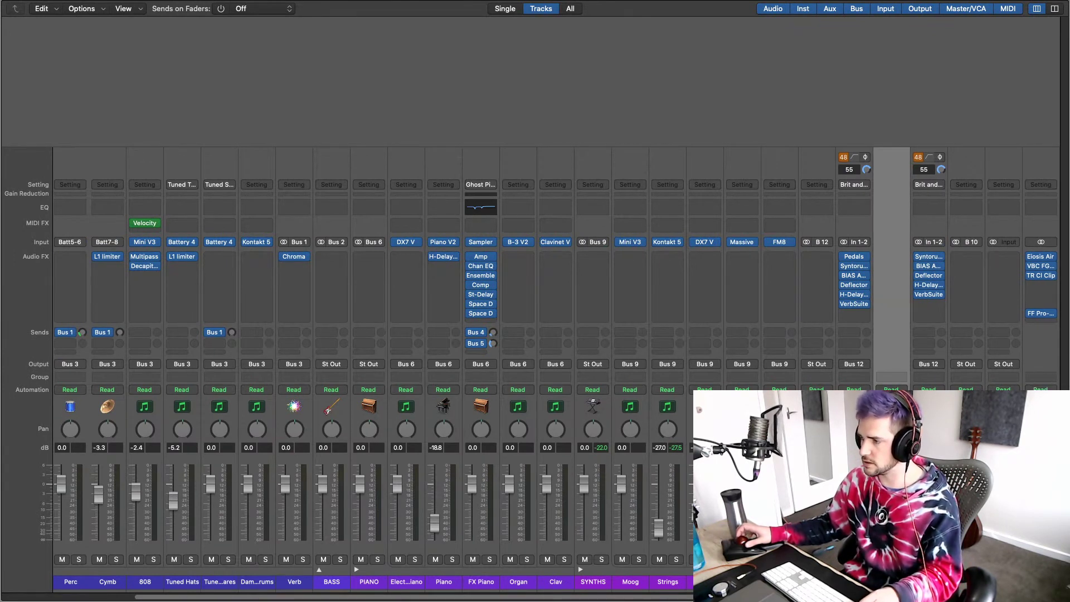
key("1")
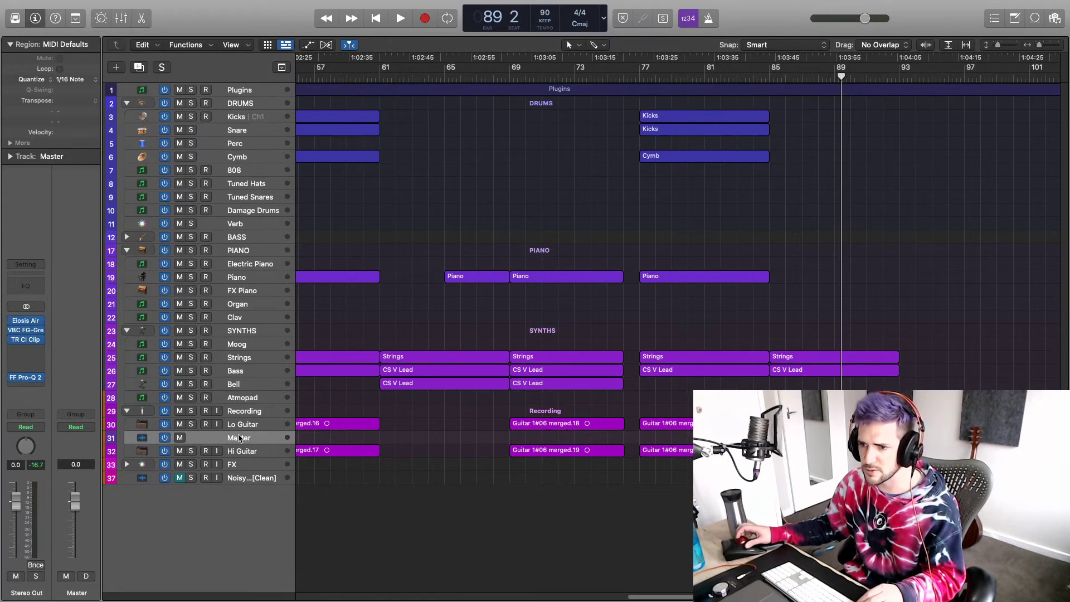
left_click_drag(240, 439, 243, 493)
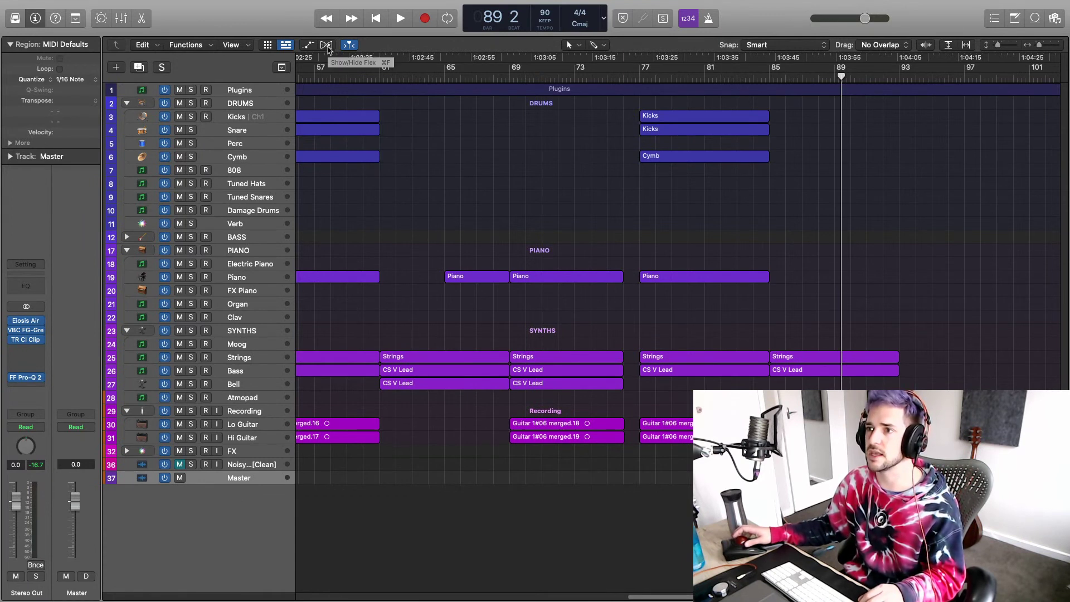
Step: Draw a volume automation fade-out on the Master track from bar 85 to bar 93 and play it back from bar 85
left_click(308, 45)
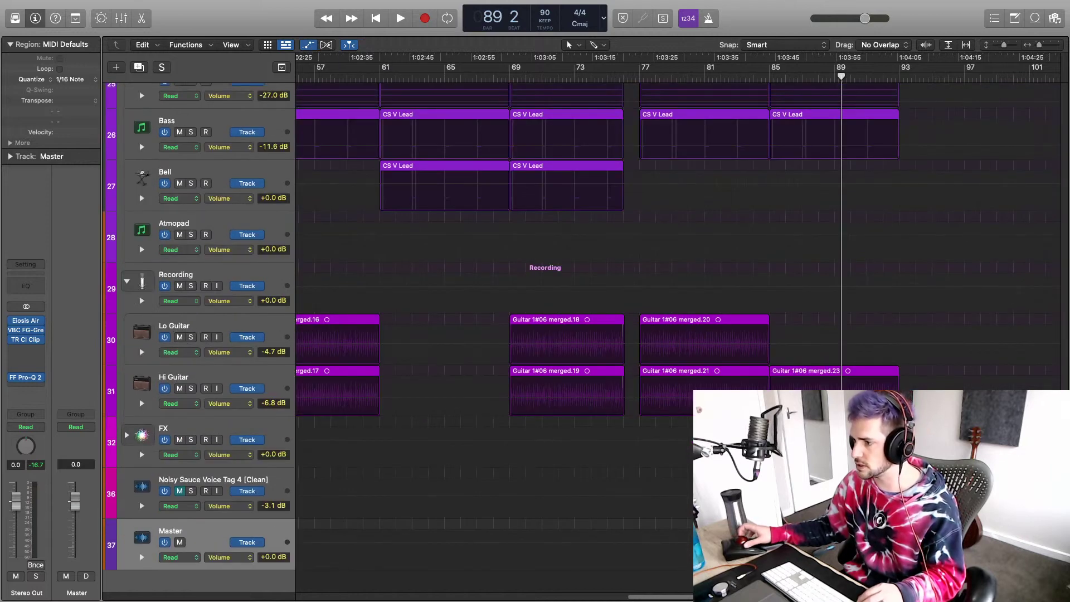
left_click(836, 547)
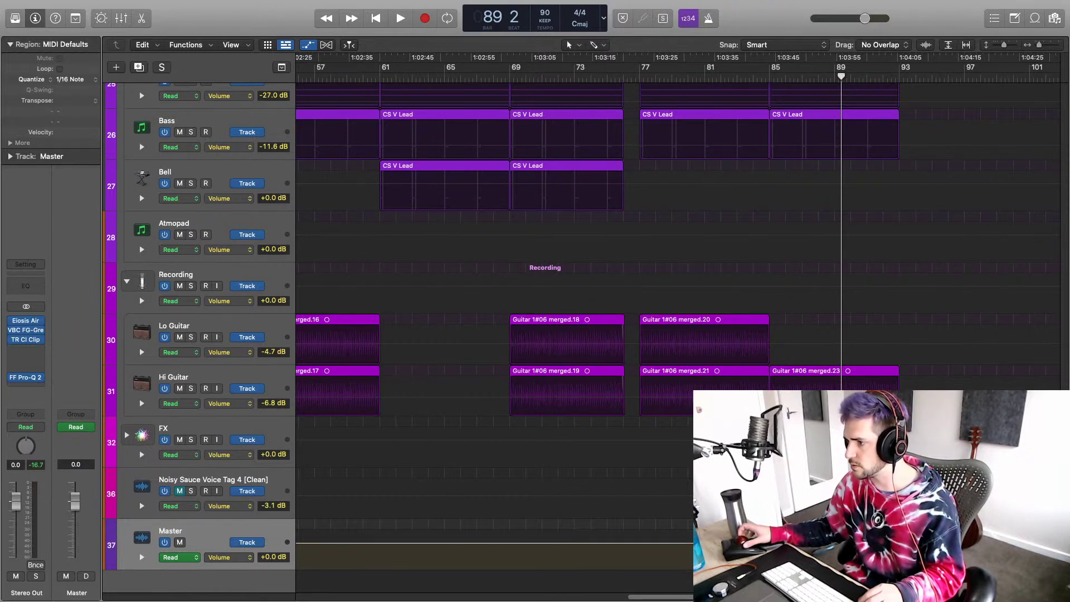
mouse_move(903, 542)
left_mouse_down()
mouse_move(903, 558)
mouse_move(887, 557)
mouse_move(897, 555)
left_mouse_up()
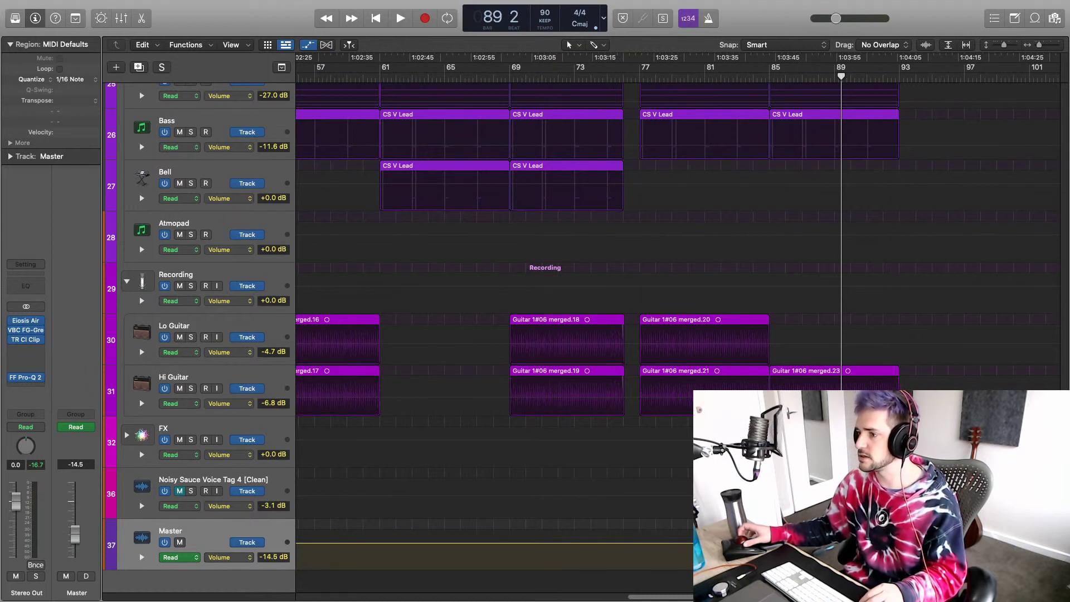
left_click(766, 76)
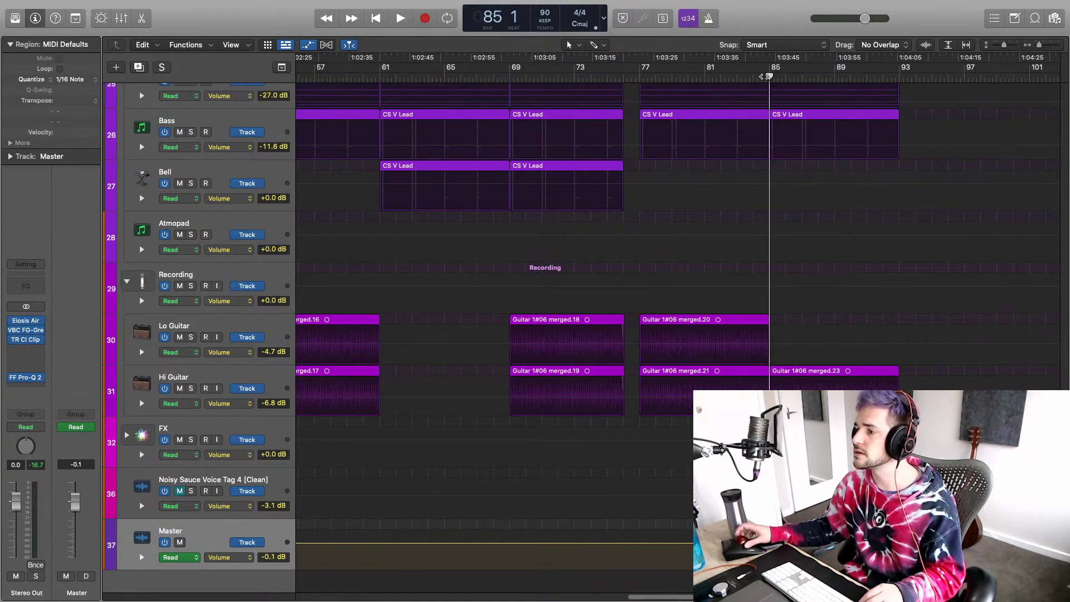
key("space")
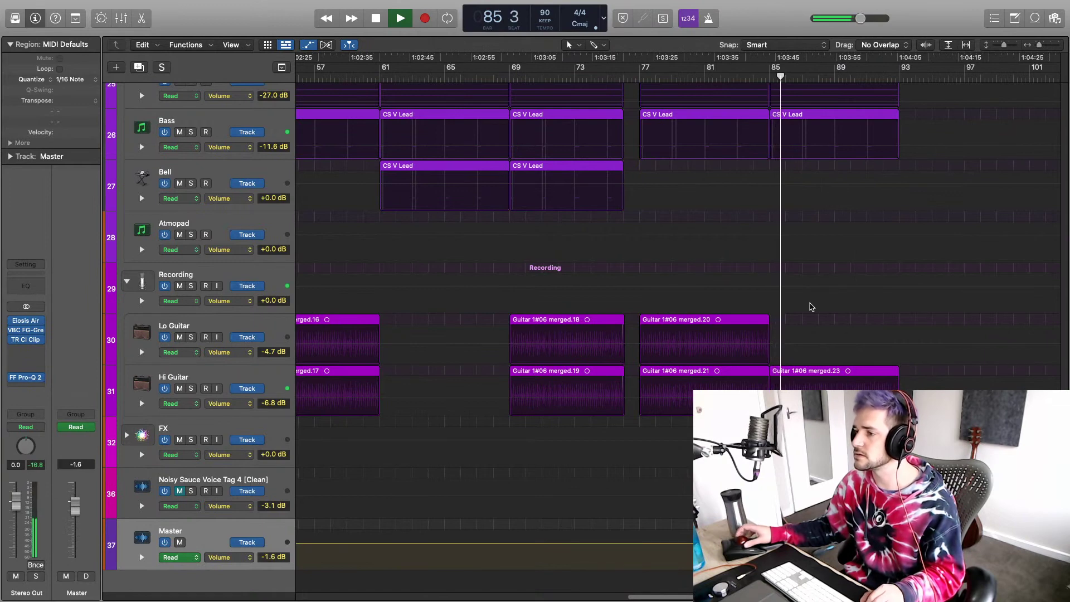
key("super+Left")
key("super+Left")
key("super+Left")
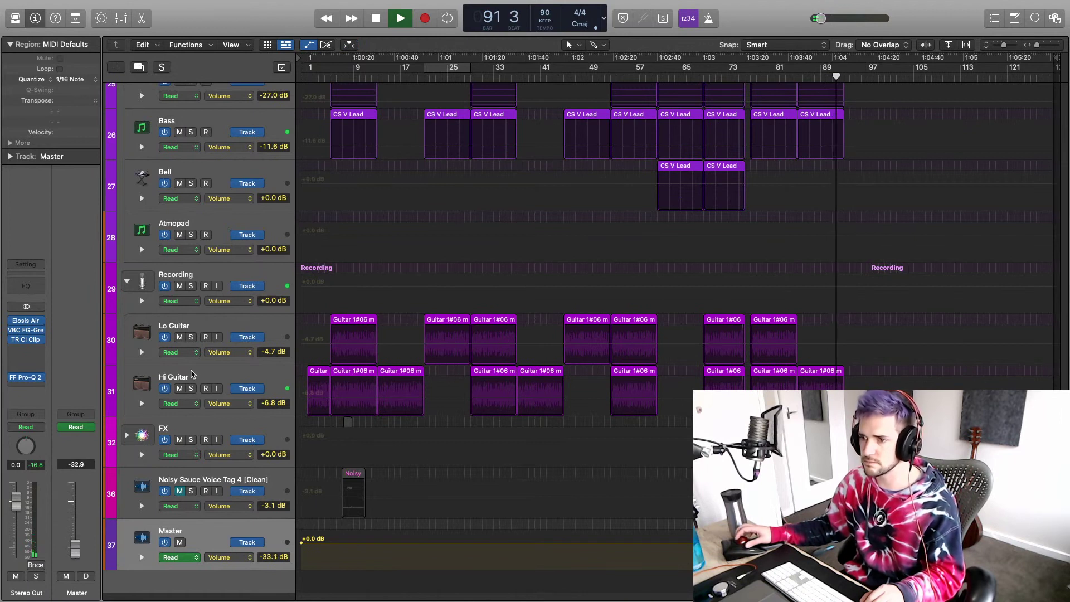
Step: Lower the Hi Guitar track's volume to -8.8 dB and stop playback
left_click(194, 376)
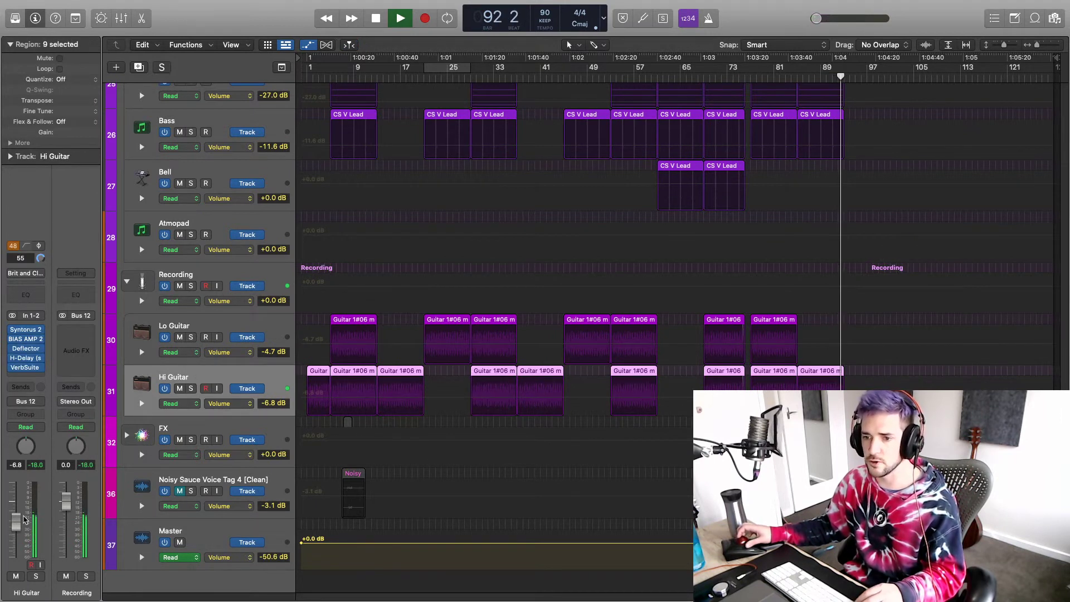
left_click_drag(25, 519, 25, 527)
key("space")
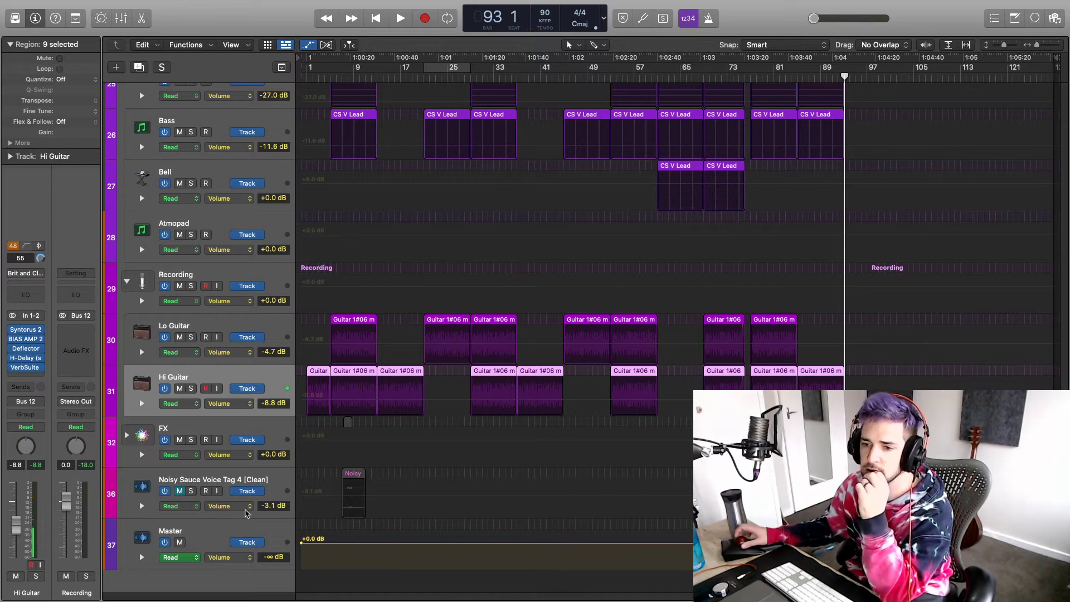
Step: Hide the automation, shrink the track heights to show the whole track list, and rename the Perc track as Claps
key("super+Up")
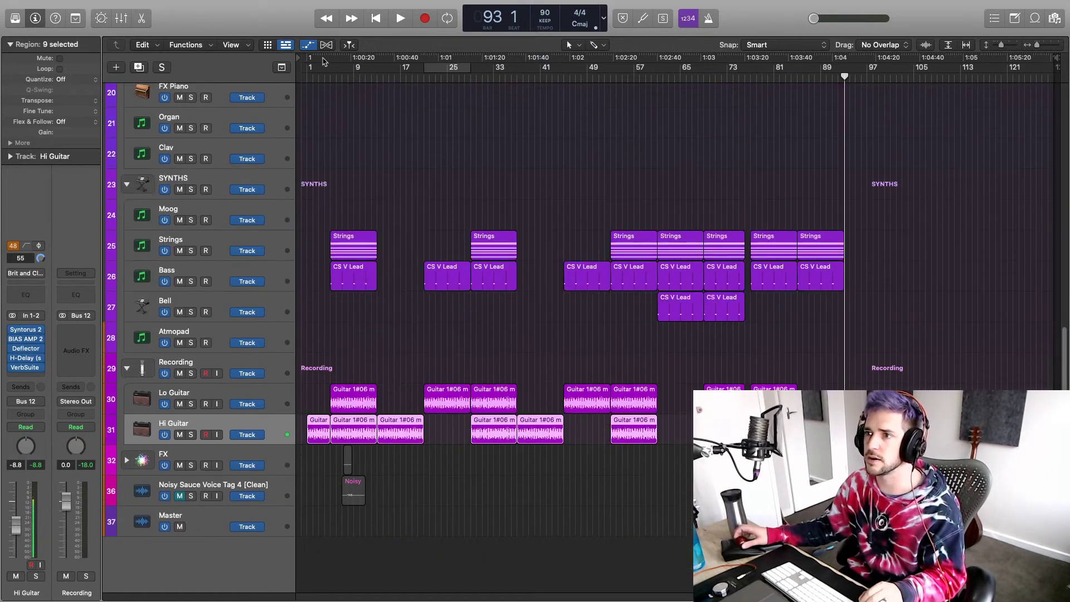
left_click(310, 46)
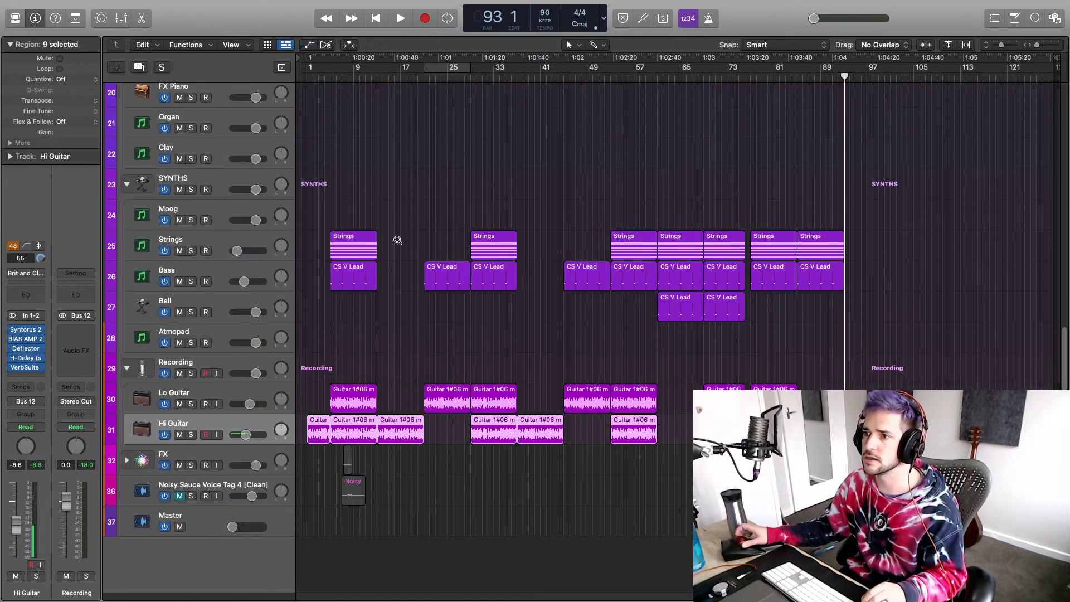
key("super+Up")
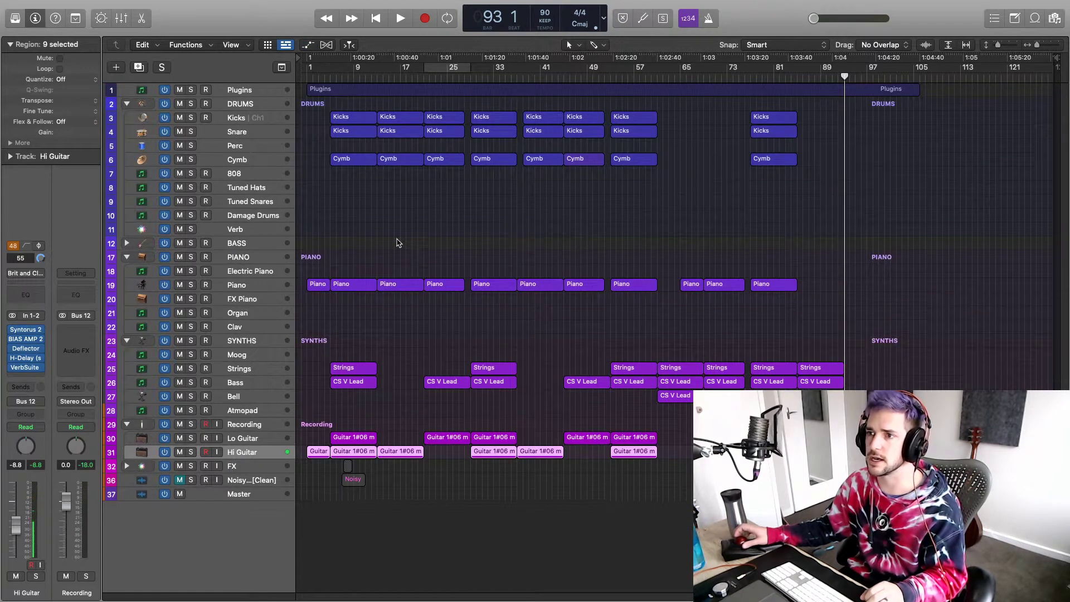
double_click(237, 145)
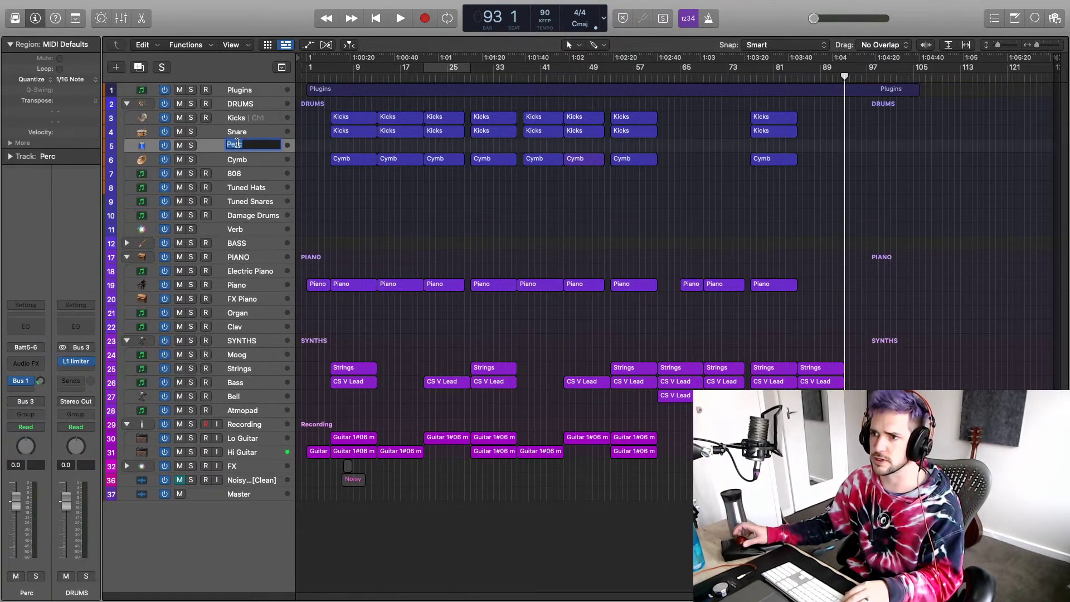
type("Claps")
key("Return")
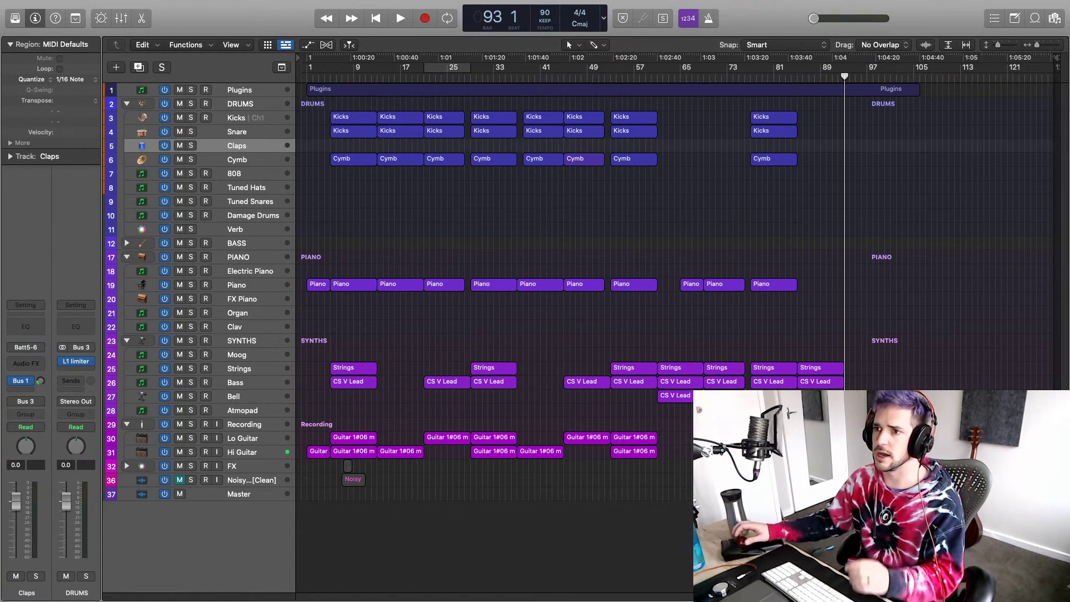
Step: Play from bar 5 and lower the Claps track's volume to -3.2 dB
left_click(333, 77)
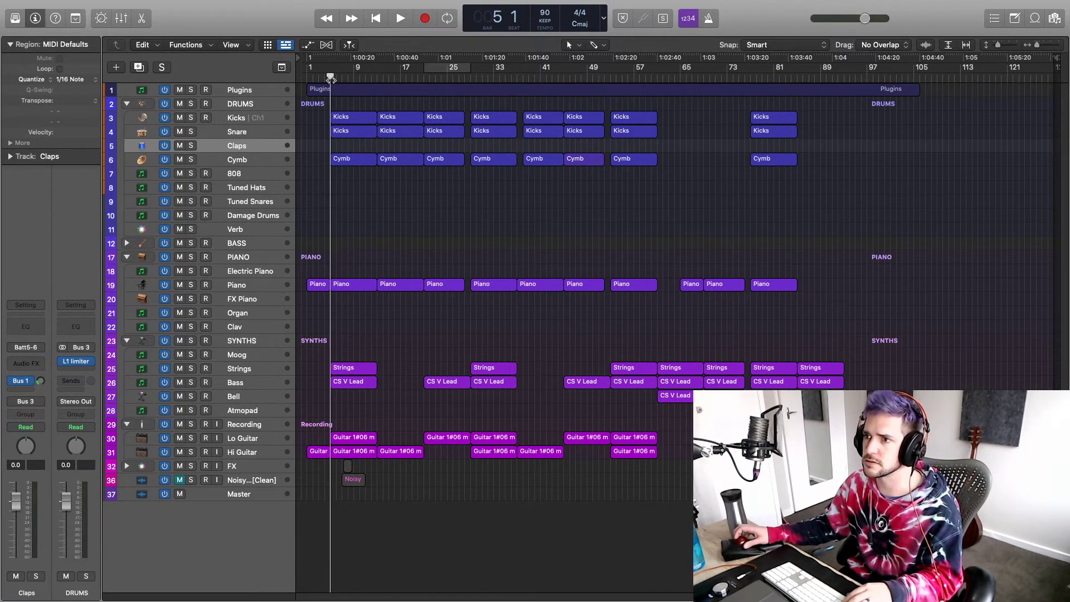
key("space")
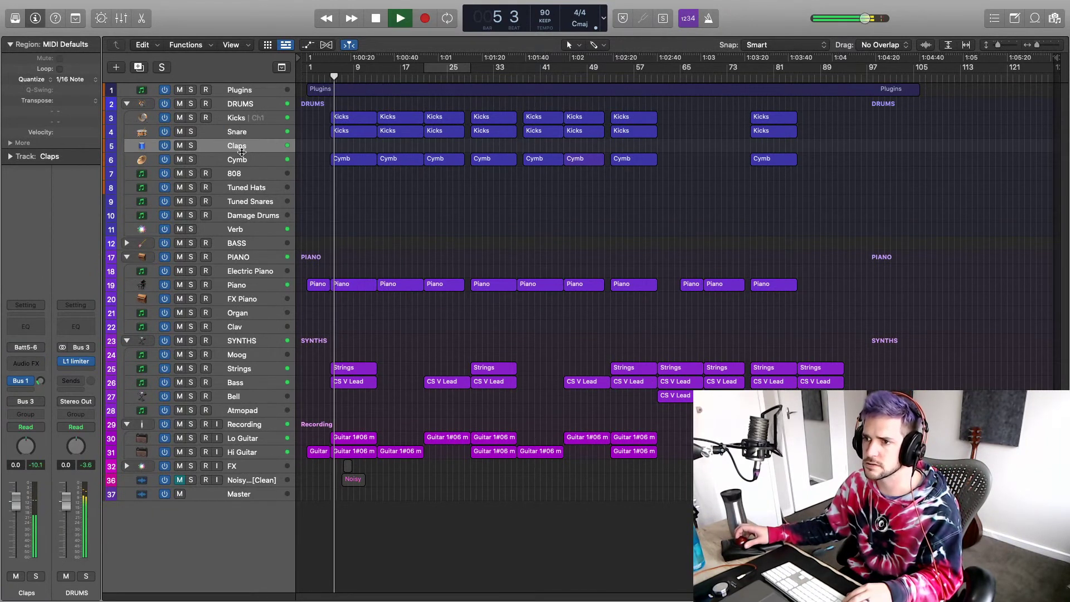
left_click(40, 381)
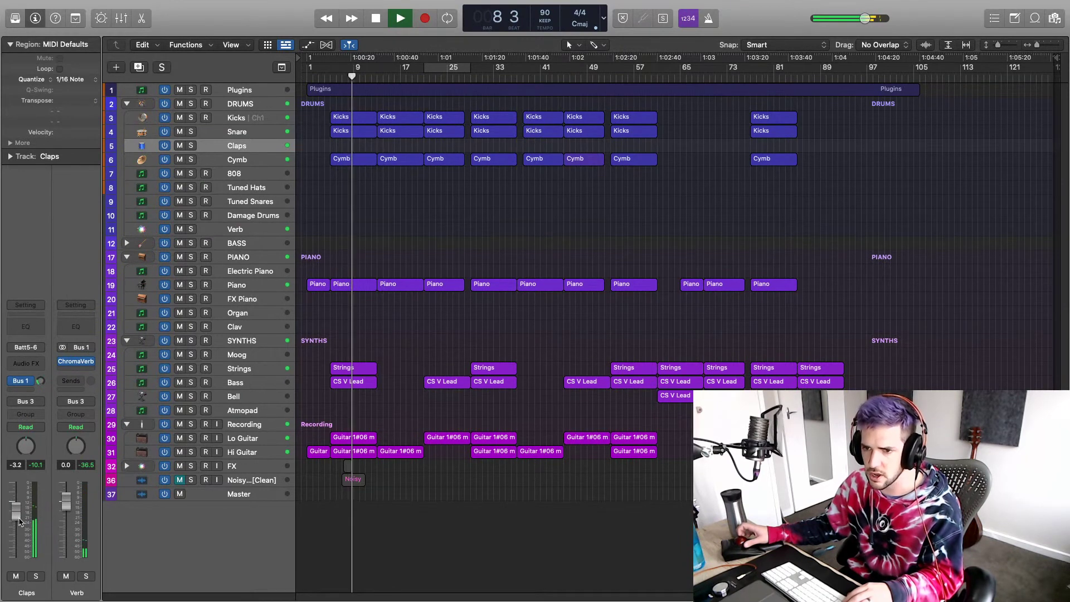
key("space")
Step: Add a Channel EQ to Claps with the high shelf at 2020 Hz and -6.4 dB, and adjust its Bus 1 send during playback
left_click(19, 331)
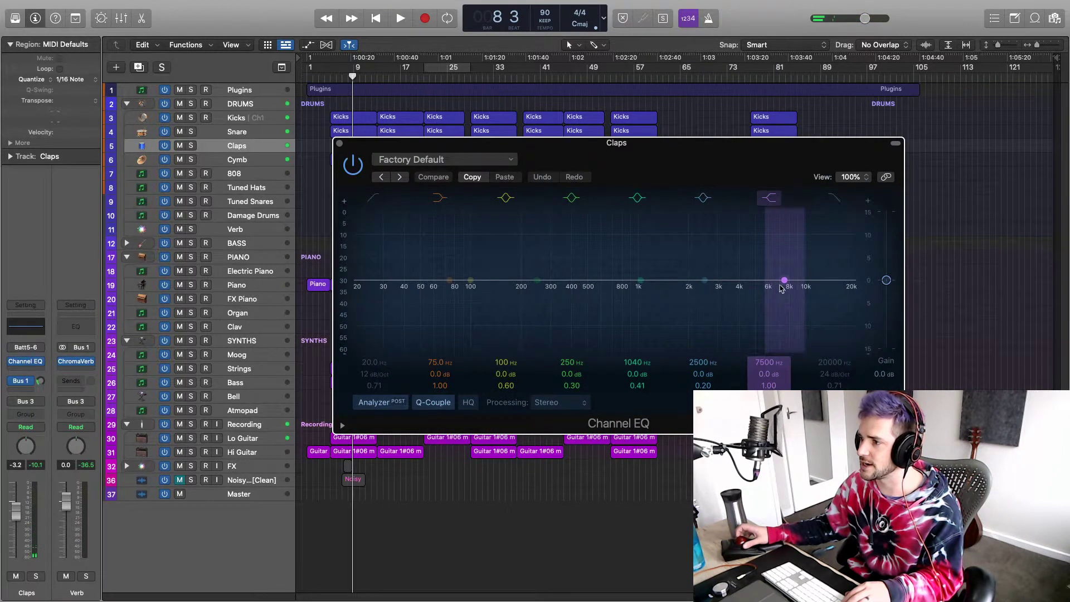
left_click_drag(781, 288, 686, 327)
key("space")
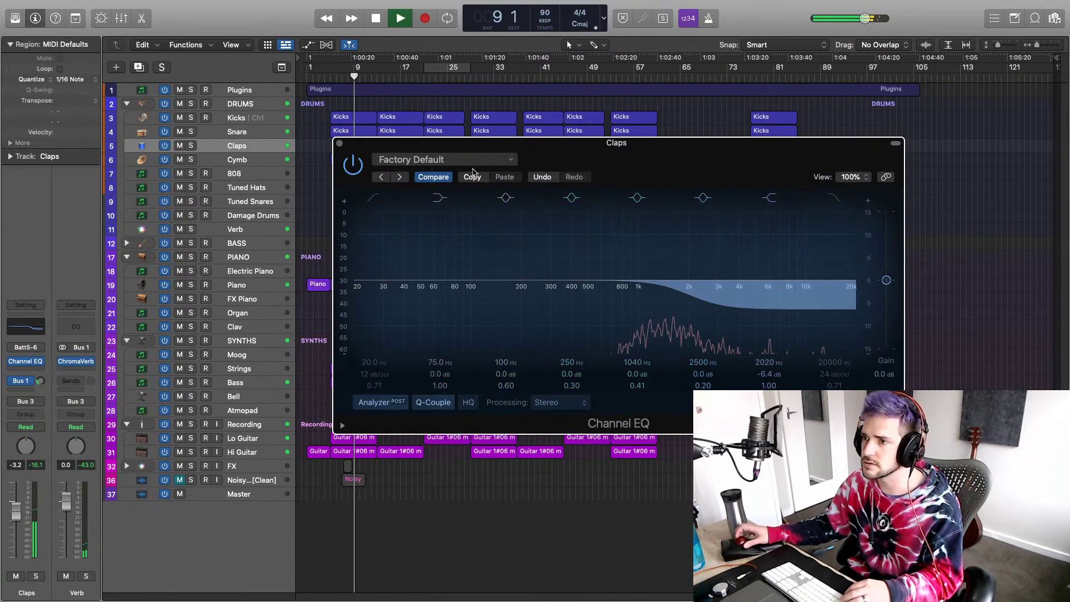
left_click(340, 143)
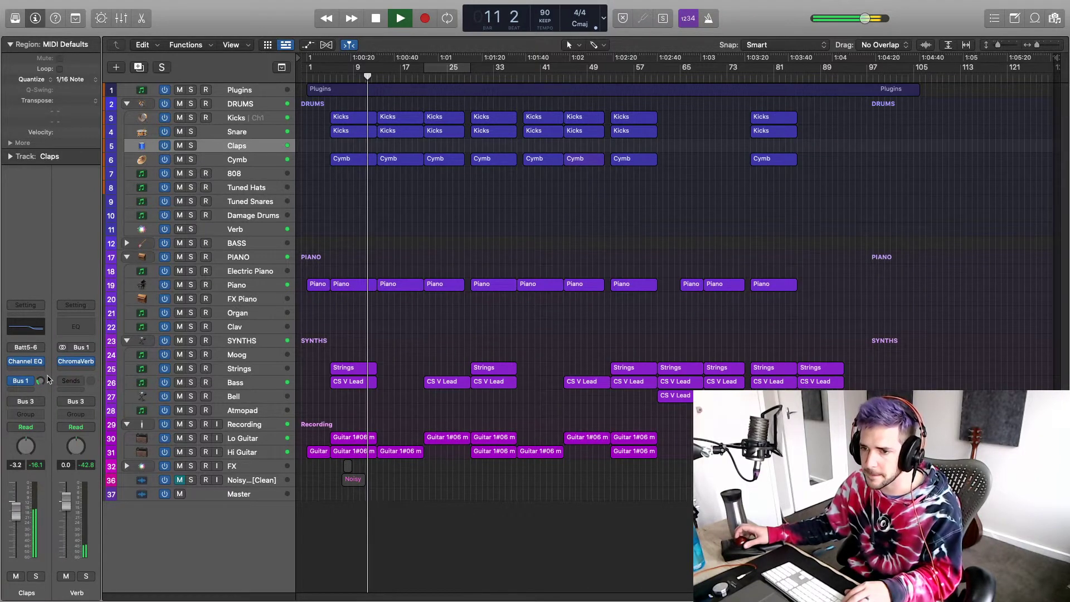
mouse_move(41, 382)
left_mouse_down()
mouse_move(51, 376)
mouse_move(42, 386)
left_mouse_up()
key("space")
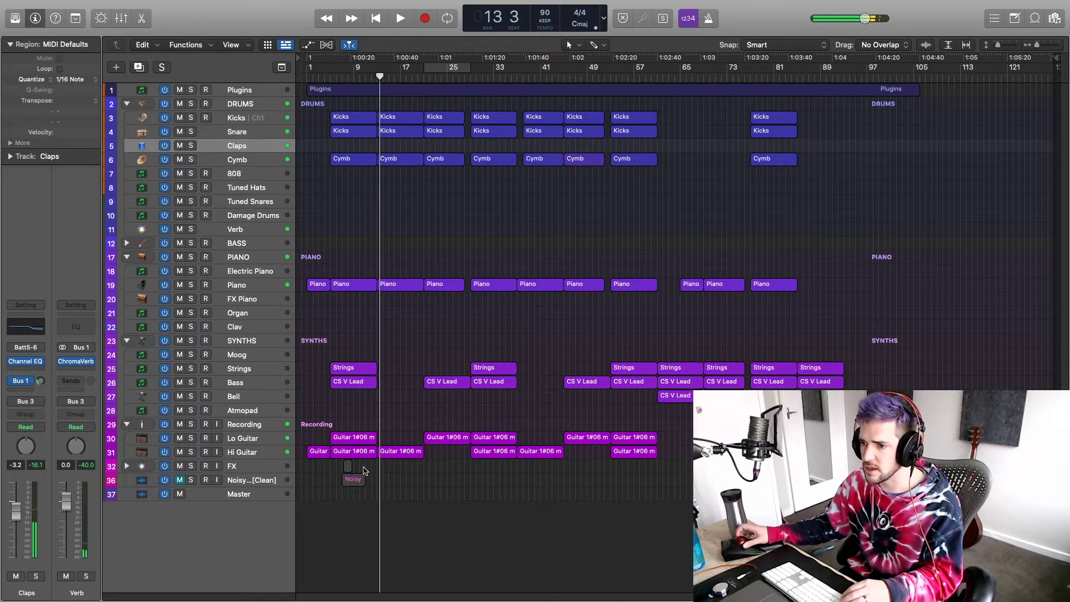
Step: Move the Noisy Sauce voice tag region to bar 3 and unmute its track
left_click_drag(360, 478, 331, 482)
left_click(180, 482)
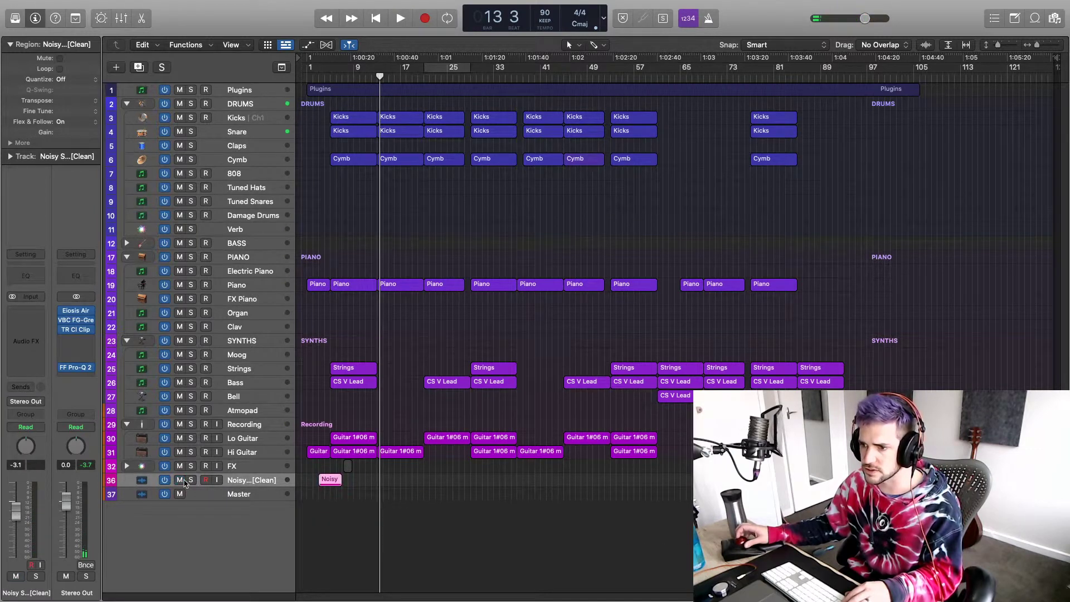
Step: Audition the voice tag from bar 4 and lower its track volume to -4.7 dB
left_click(323, 77)
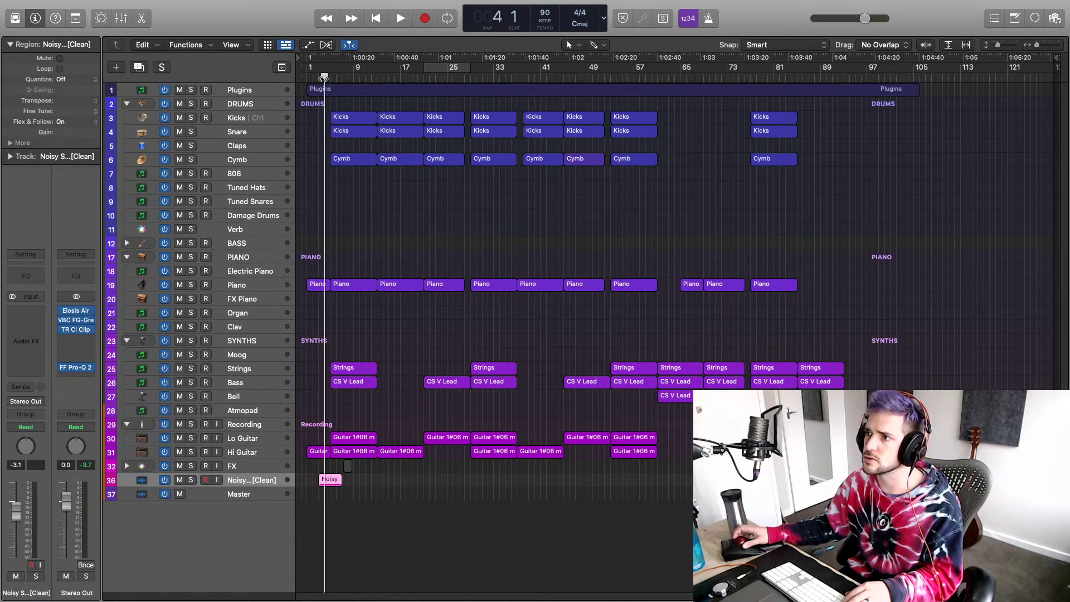
key("space")
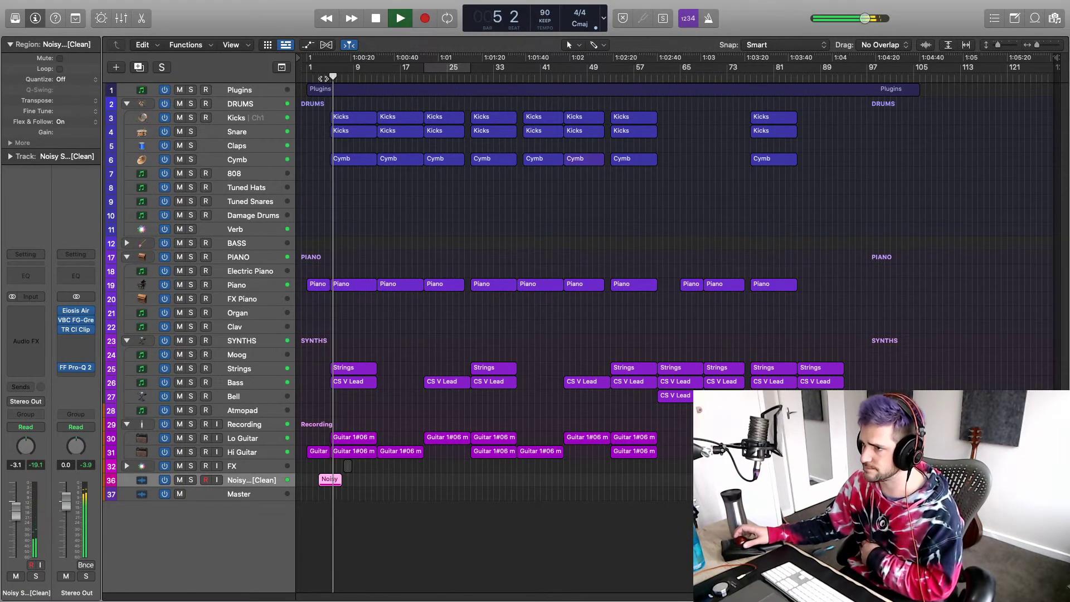
key("space")
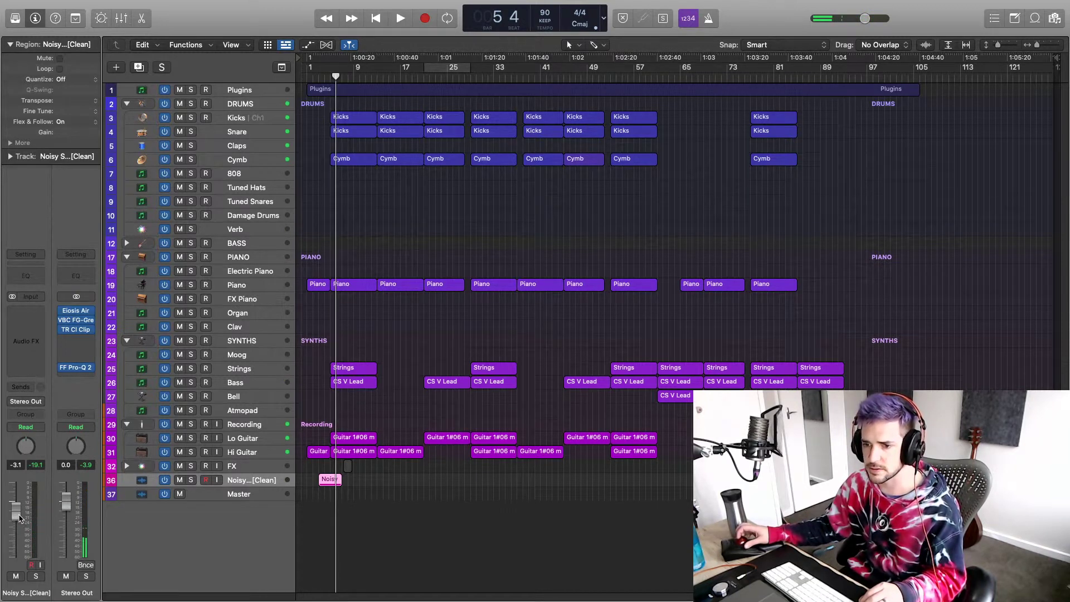
left_click_drag(19, 518, 19, 526)
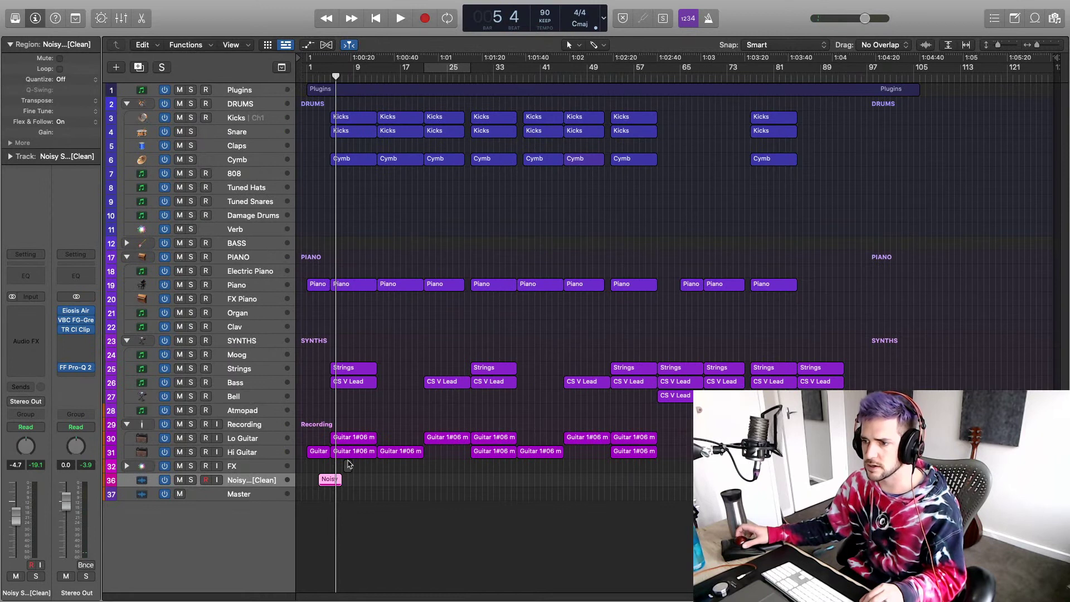
Step: Delete the unused 808, Tuned Hats, Tuned Snares and Damage Drums tracks and the BASS track stack
left_click(258, 176)
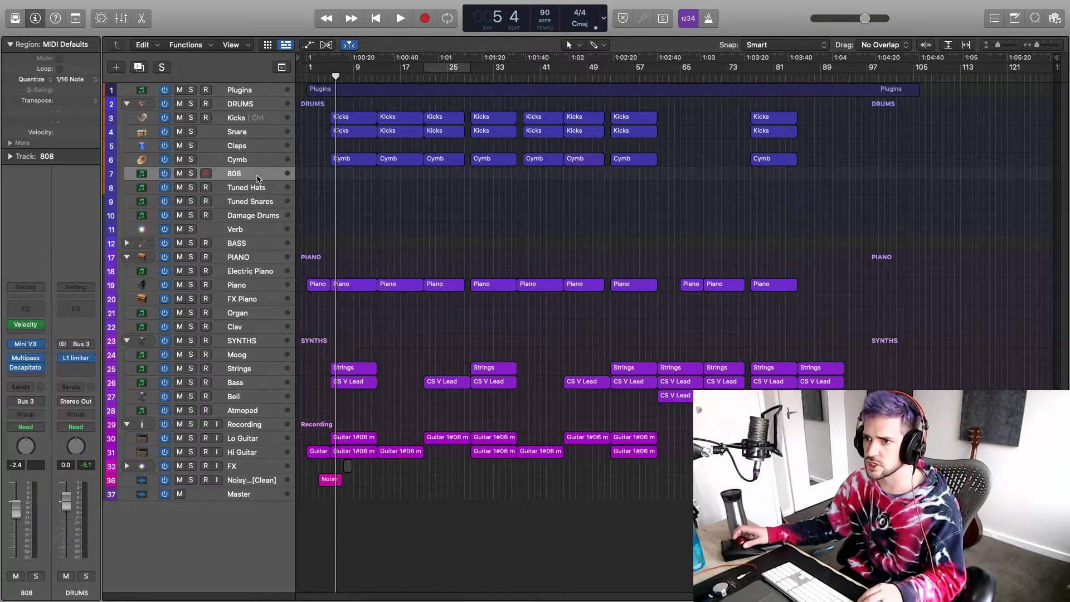
left_click(260, 215, "shift")
key("super+BackSpace")
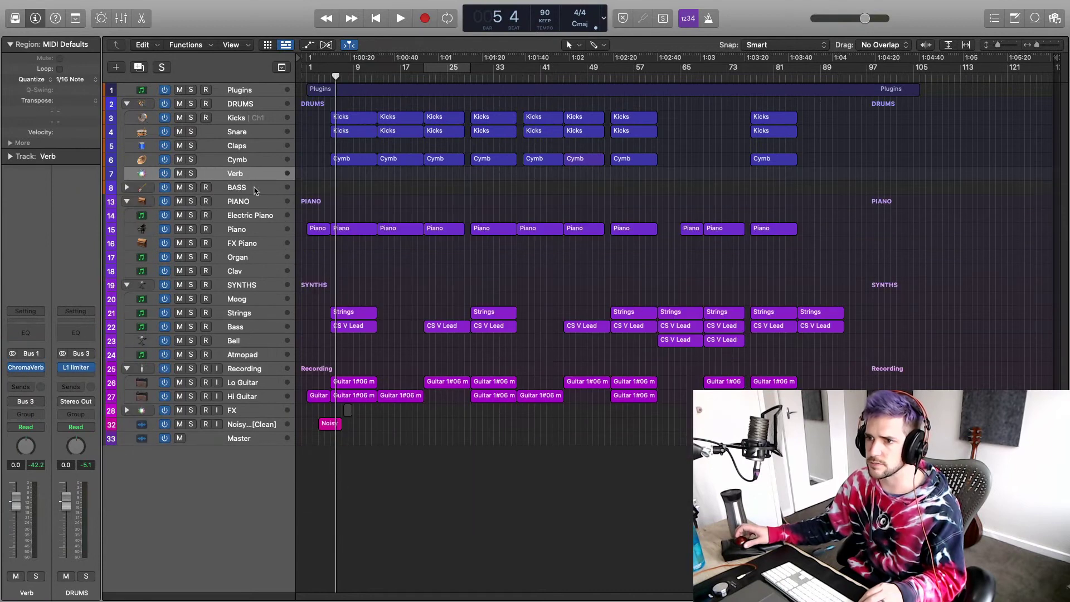
left_click(253, 186)
key("super+BackSpace")
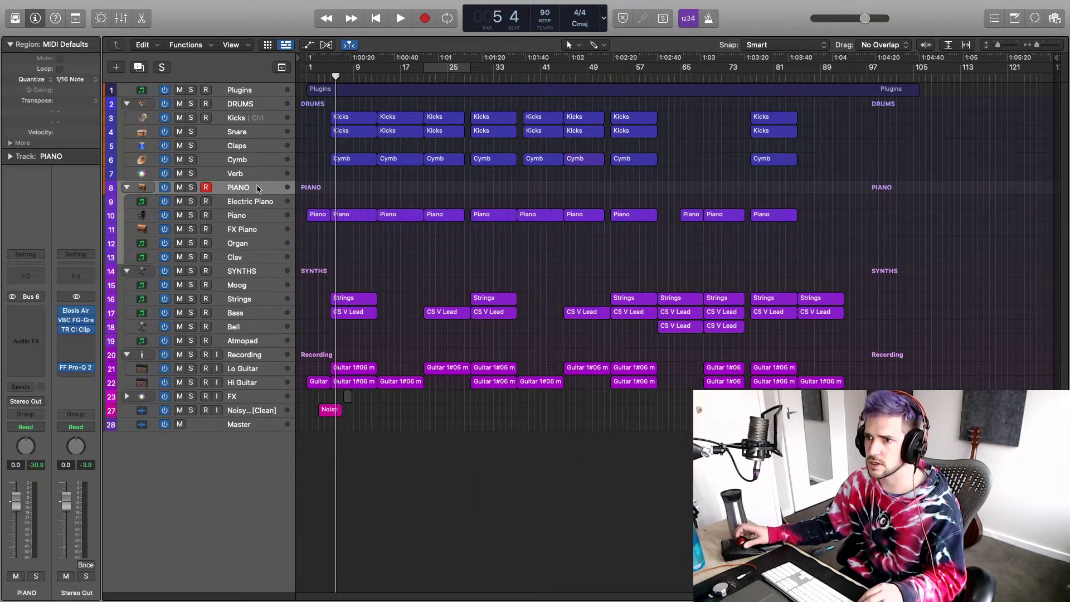
Step: Delete the unused Electric Piano, FX Piano, Organ and Clav tracks from the PIANO stack
left_click(261, 202)
left_click(263, 232, "super")
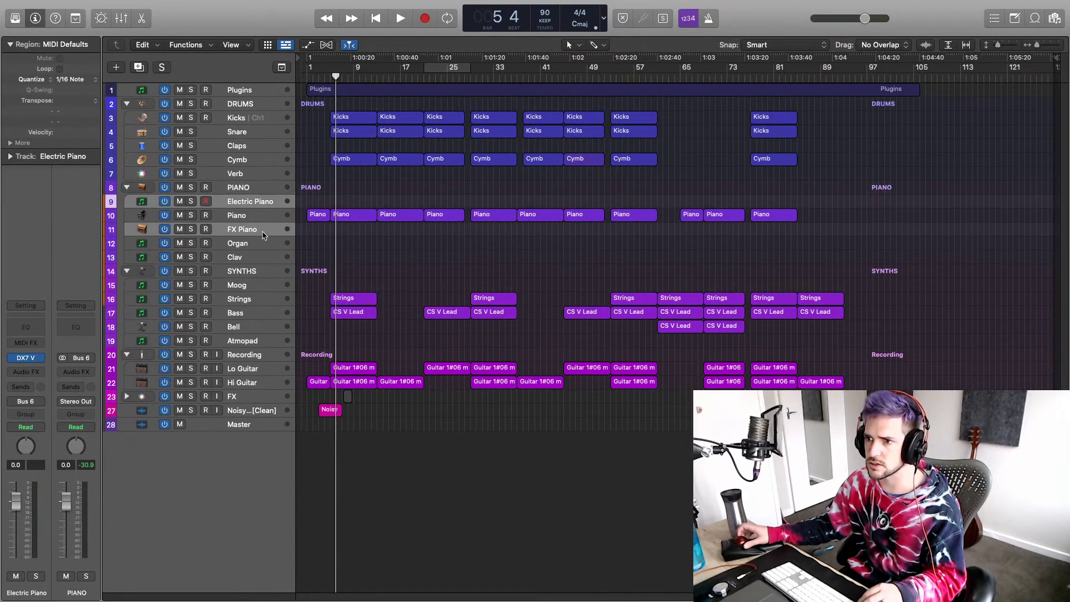
left_click(266, 244, "super")
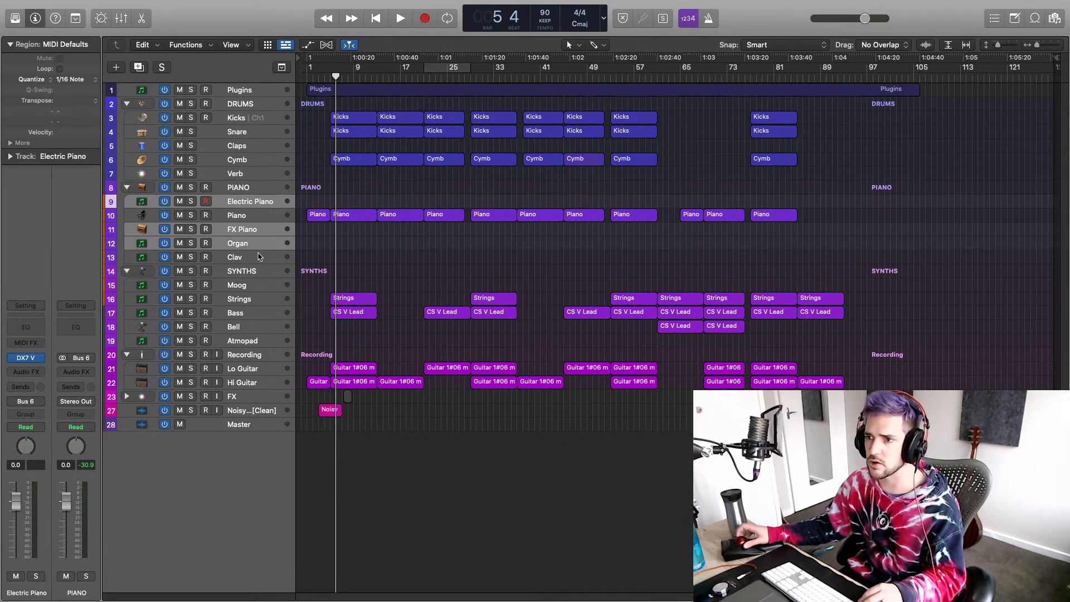
left_click(258, 256, "super")
key("super+BackSpace")
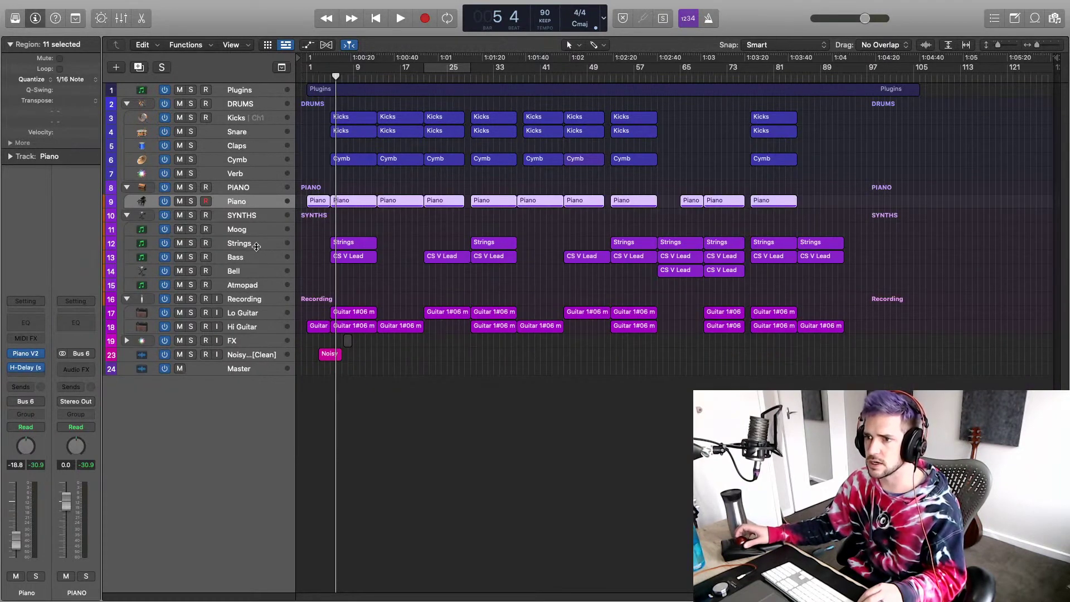
Step: Delete the empty Moog and Atmopad tracks from the SYNTHS stack
left_click(254, 233)
left_click(258, 276, "super")
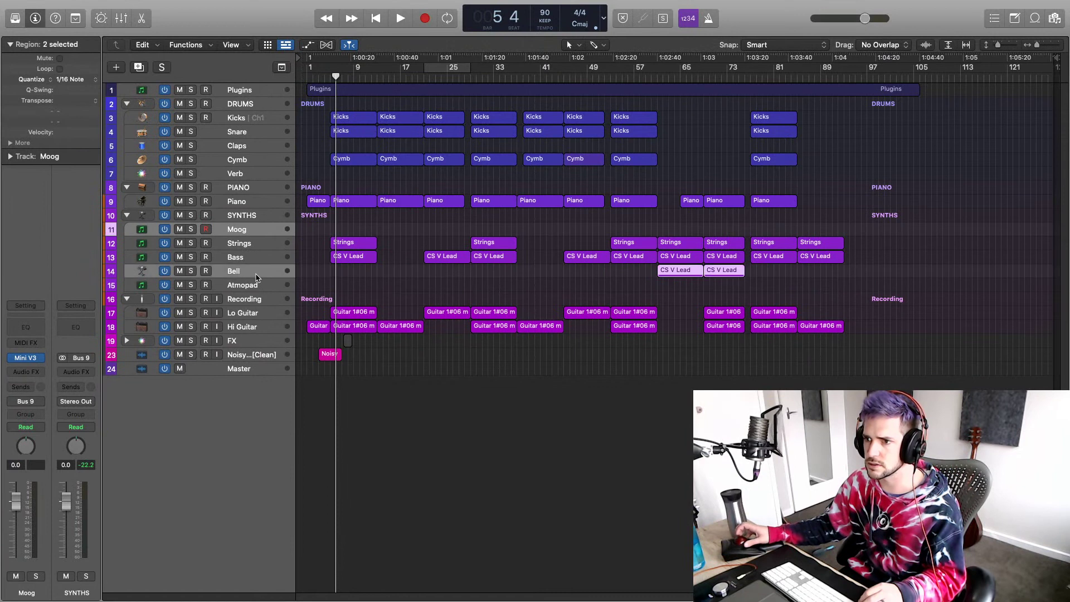
left_click(255, 277, "super")
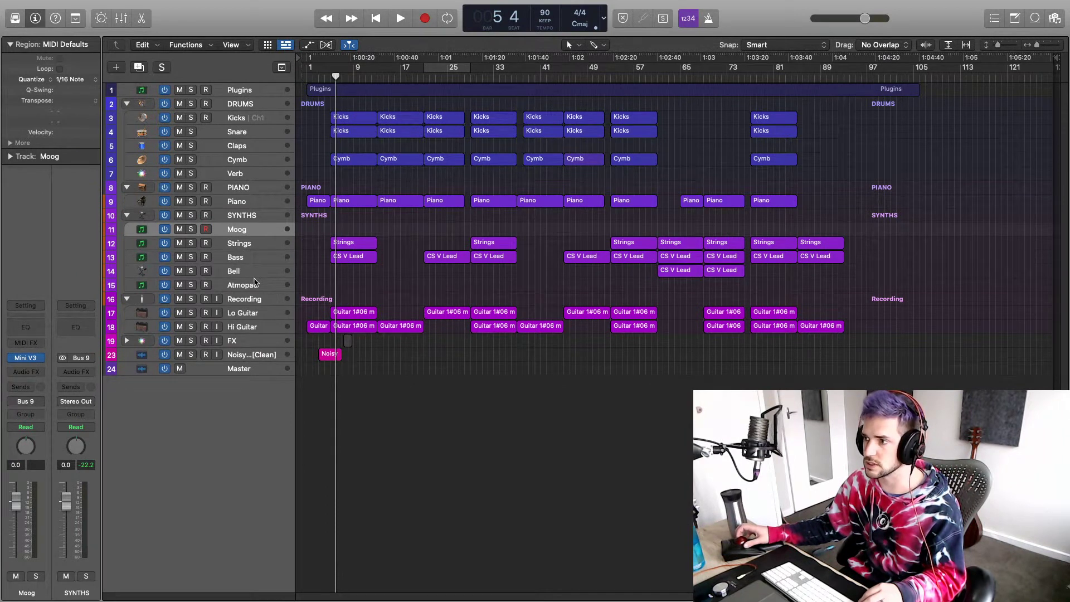
left_click(254, 284, "super")
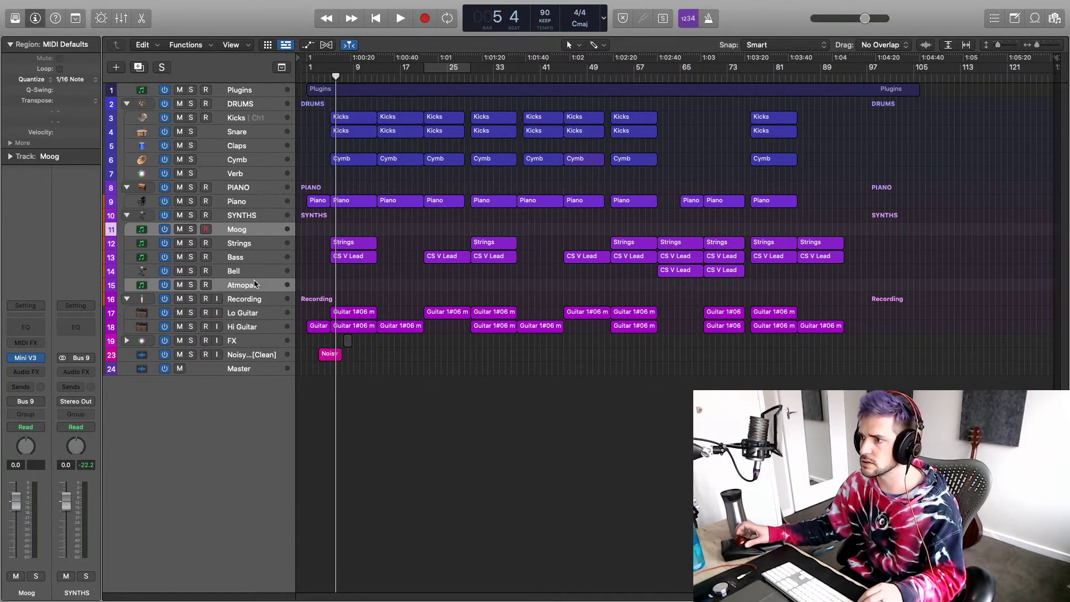
key("super+BackSpace")
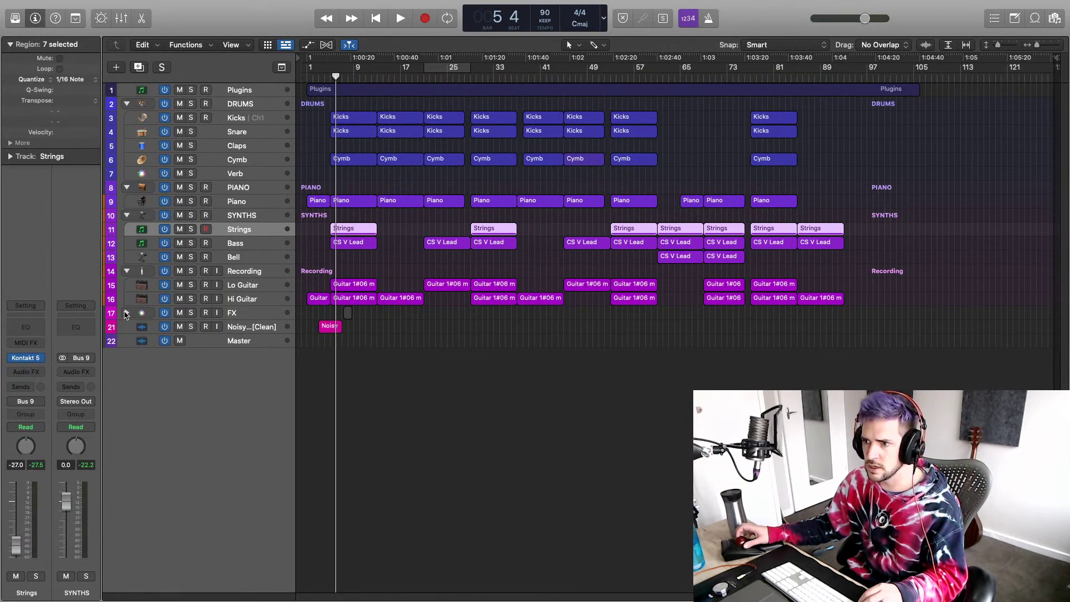
Step: Delete the Rise n Hit and Strikes tracks from the FX stack and unmute Stair Clap Riser
left_click(126, 313)
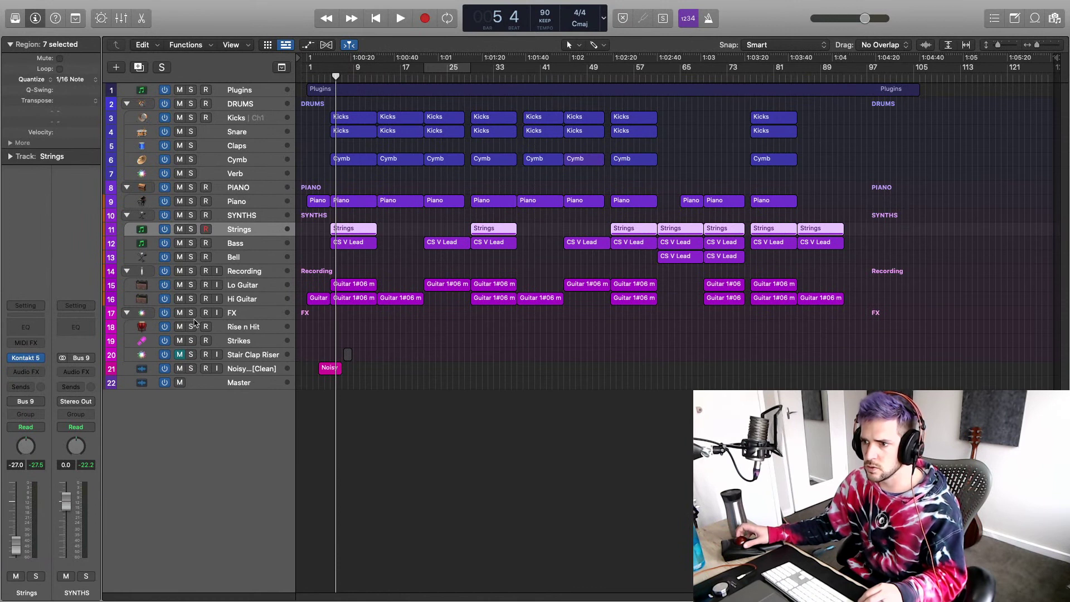
left_click(229, 327)
left_click(233, 342, "shift")
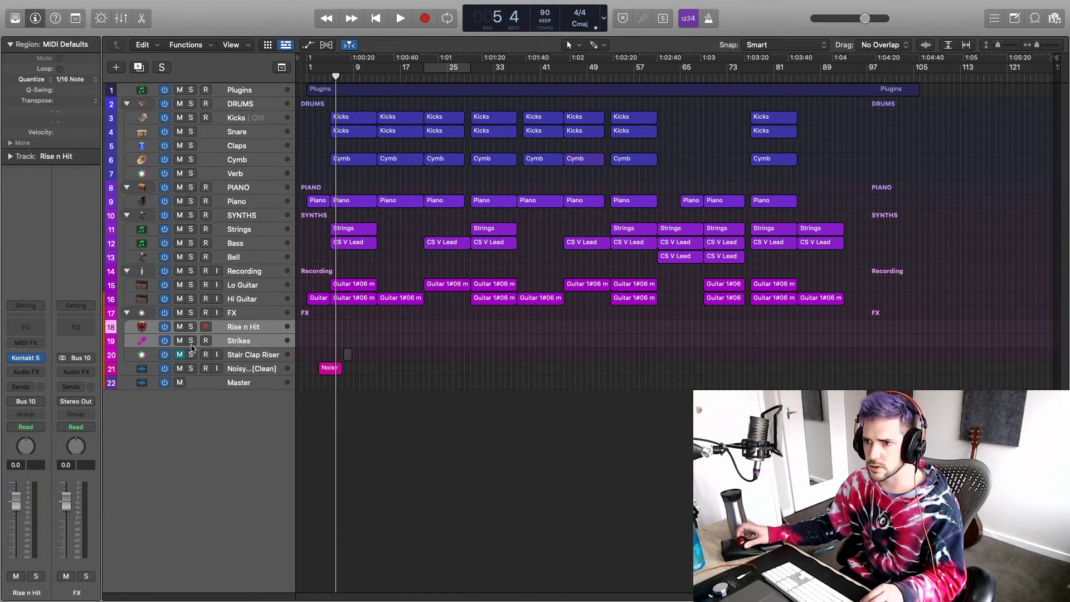
key("super+BackSpace")
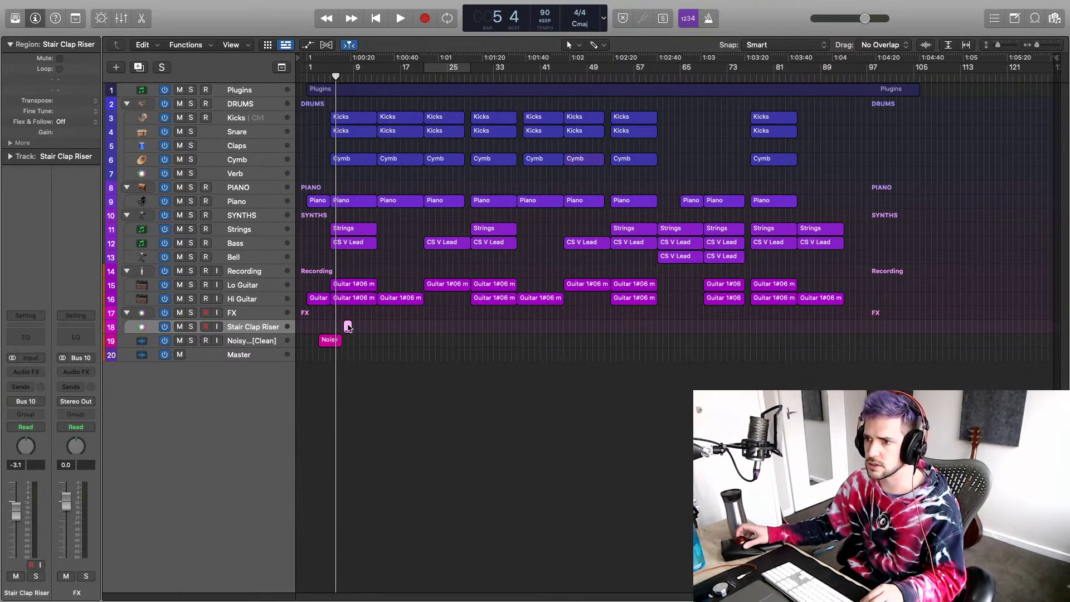
Step: Place the playhead at bar 5 and move the Stair Clap Riser region earlier so that it ends around bar 5
left_click_drag(348, 327, 325, 331)
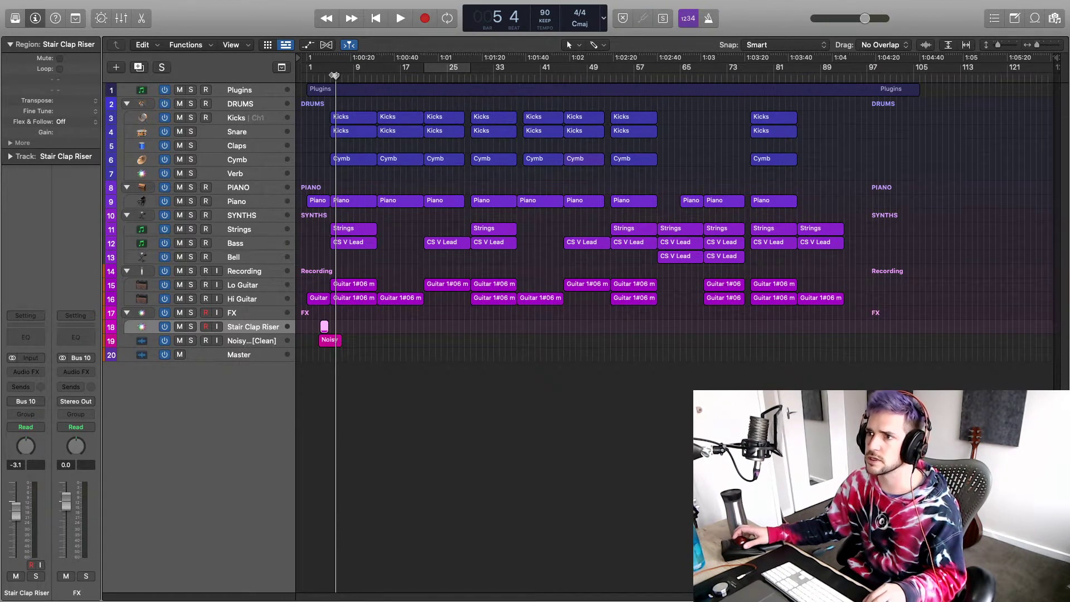
left_click_drag(335, 75, 331, 76)
key("super+Right")
key("super+Right")
key("super+Right")
key("super+Right")
key("super+Right")
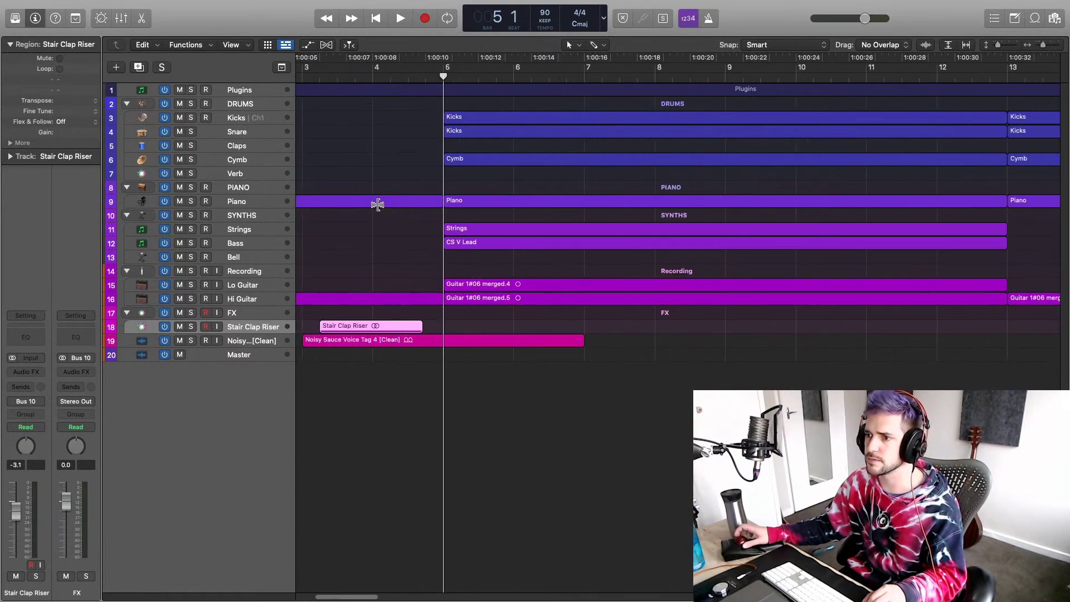
key("super+Down")
key("super+Down")
key("super+Right")
key("super+Right")
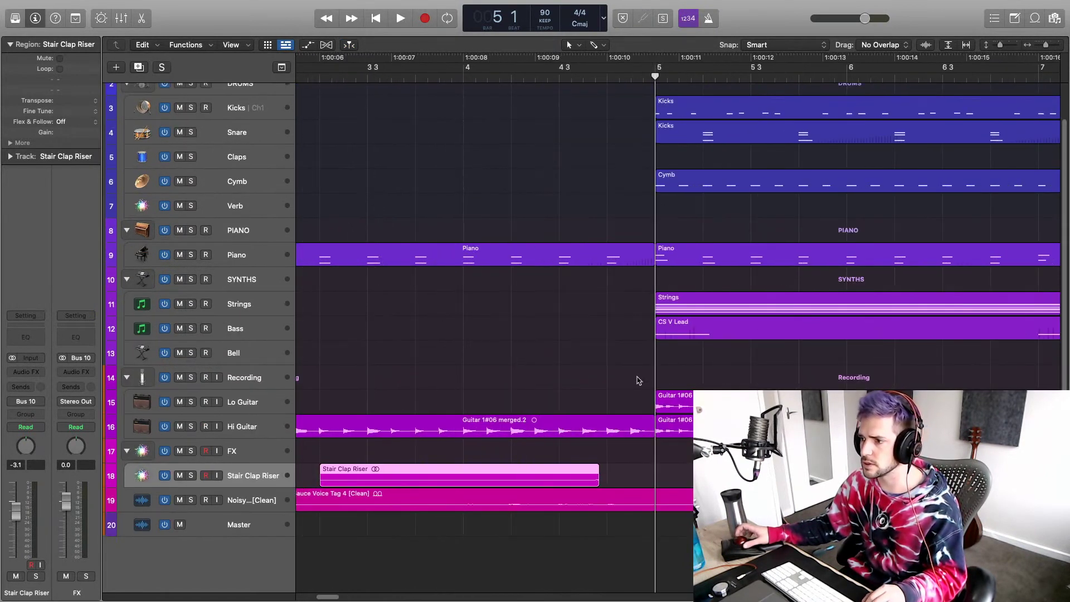
left_click(655, 474)
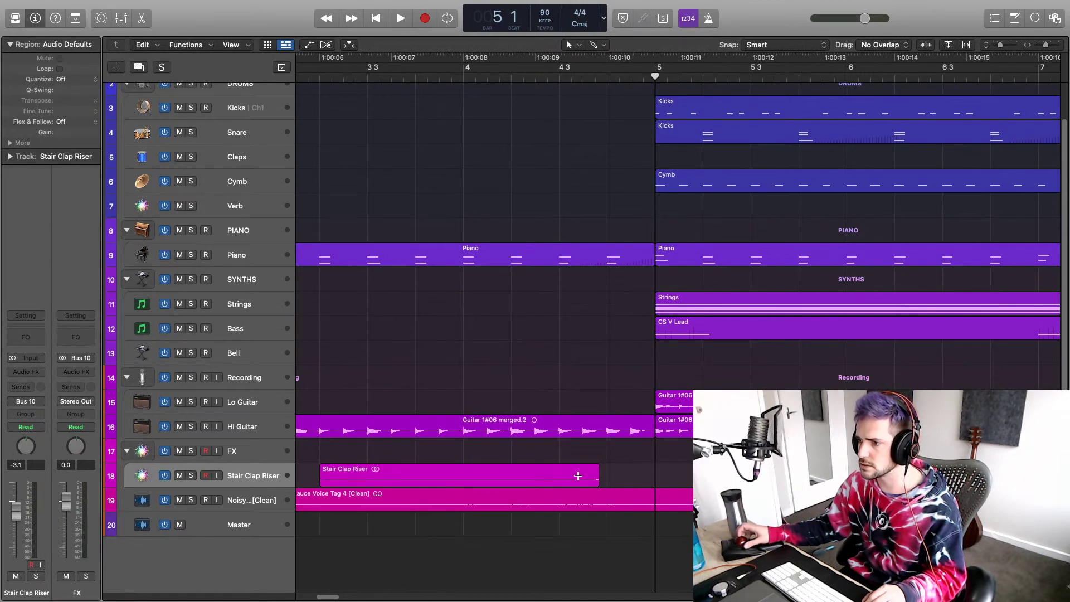
left_click_drag(564, 469, 619, 470)
Step: Fine-tune the Stair Clap Riser region's position so that the end of its audible waveform meets the bar 5 line
key("super+Right")
key("super+Right")
key("super+Right")
key("super+Right")
key("super+Right")
key("super+Right")
key("super+Right")
key("super+Right")
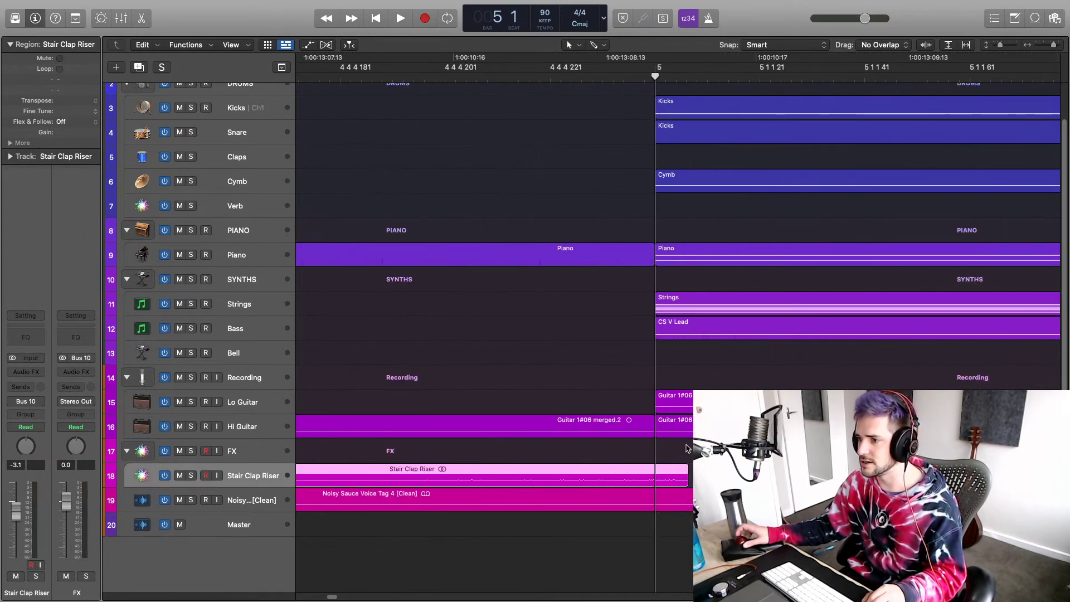
key("super+Down")
key("super+Down")
key("super+Down")
key("super+Down")
key("super+Down")
key("super+Down")
key("super+Down")
key("super+Down")
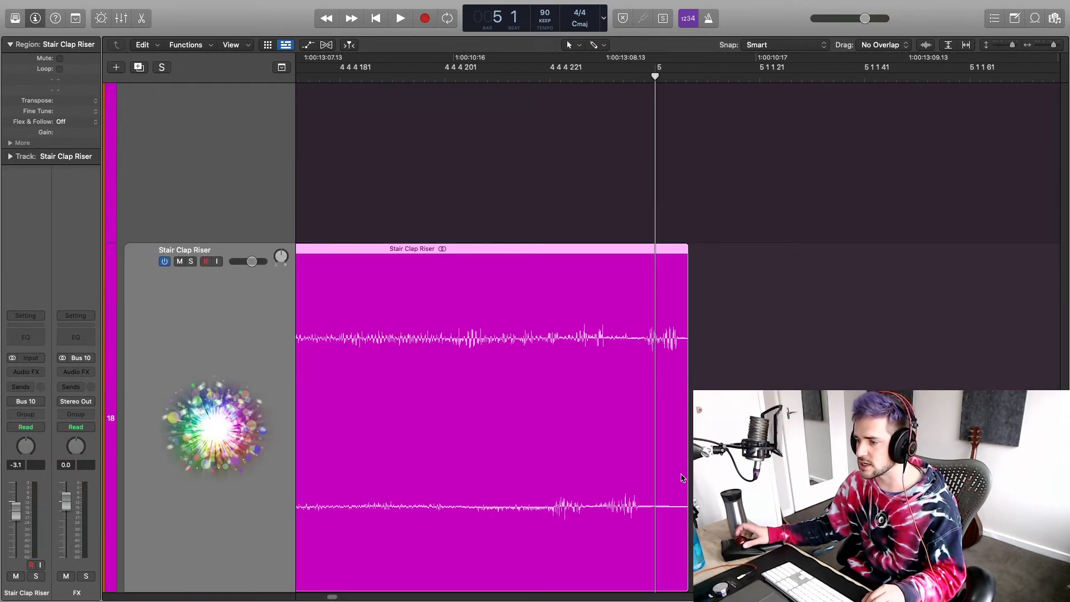
key("super+Down")
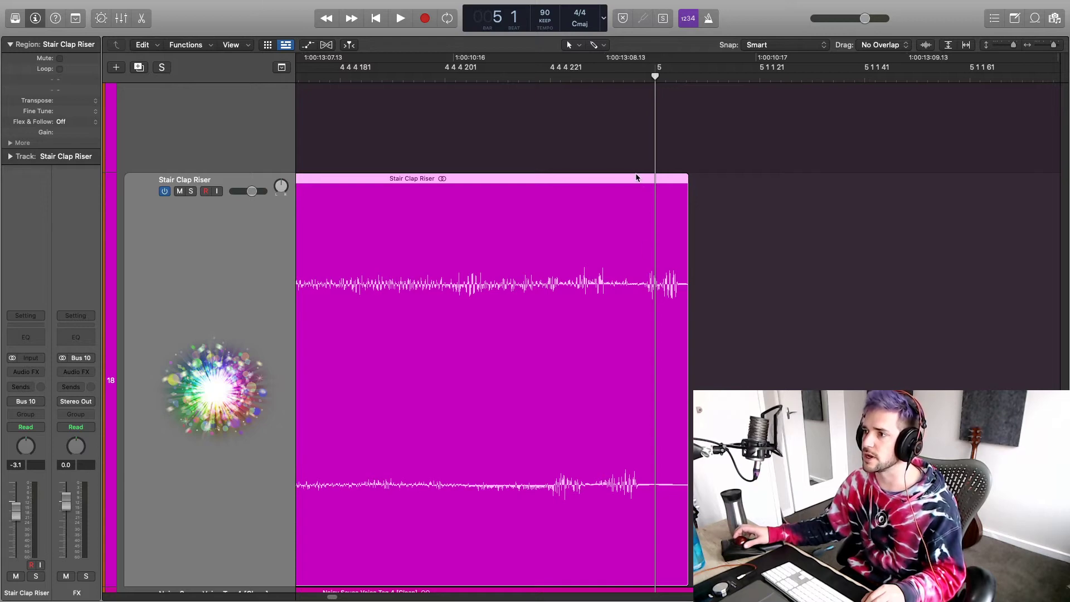
left_click_drag(638, 177, 615, 186)
key("super+Right")
key("super+Right")
key("super+Right")
key("super+Right")
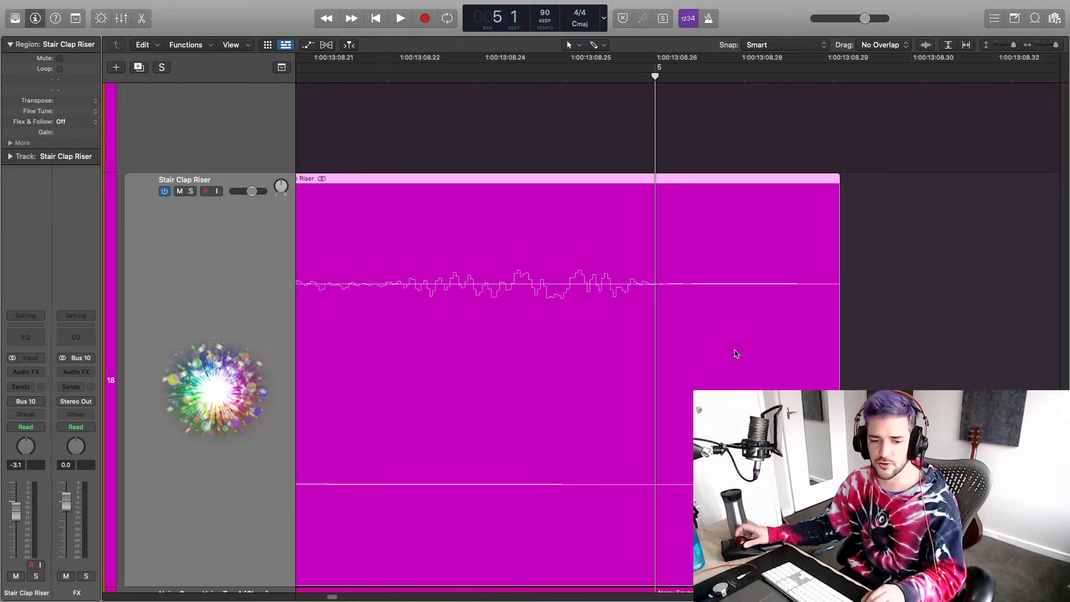
Step: Review the whole arrangement from bar 1 to the end and briefly audition it from bar 5
key("super+Left")
key("super+Left")
key("super+Left")
key("super+Left")
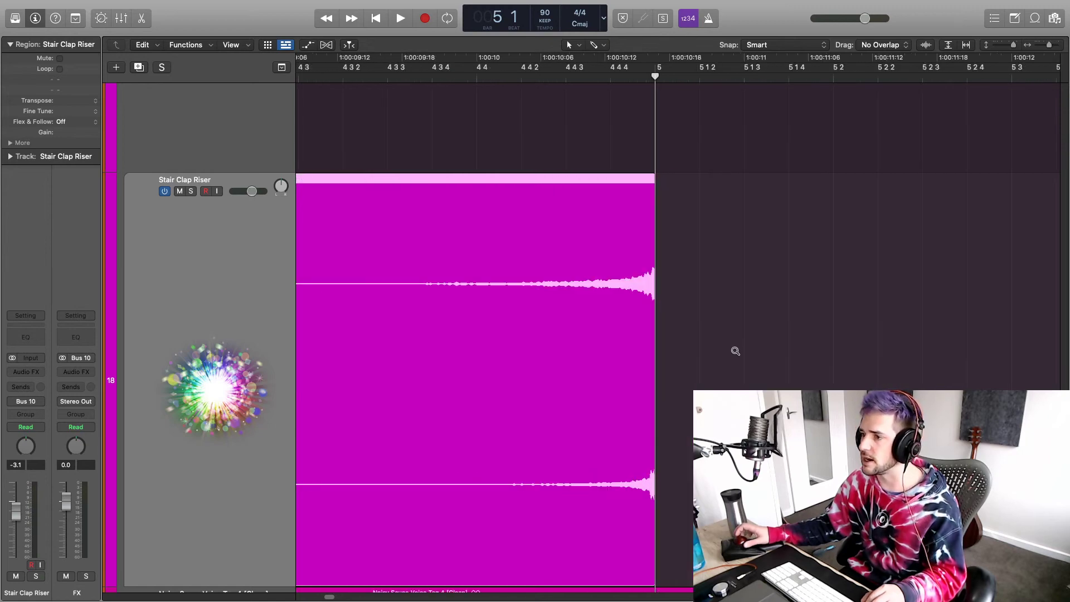
key("super+Up")
key("super+Up")
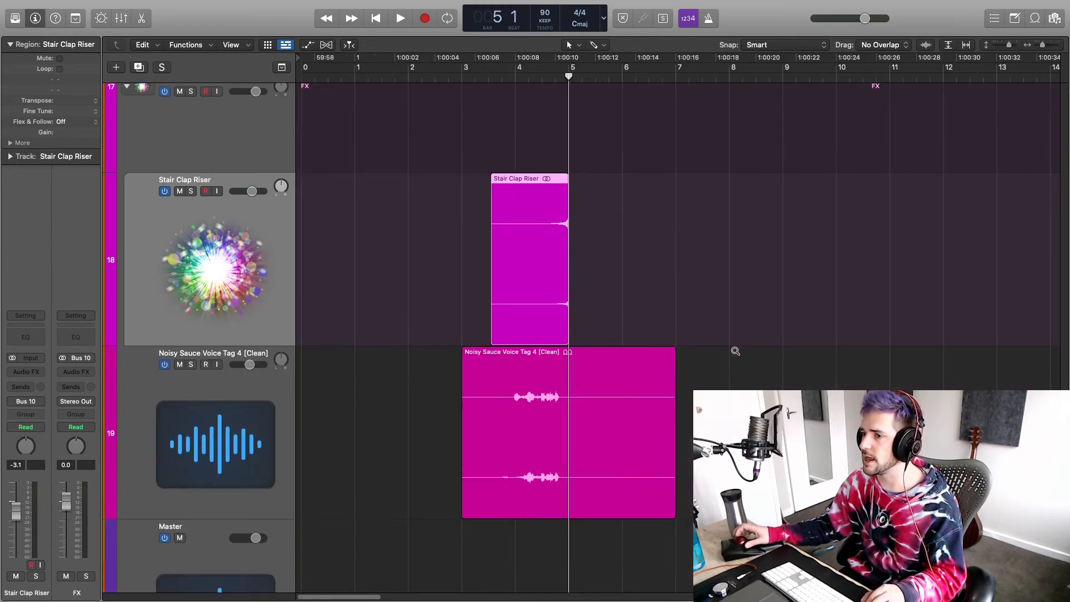
key("super+Left")
key("super+Left")
key("super+Left")
key("super+Left")
key("super+Up")
key("super+Up")
key("super+Up")
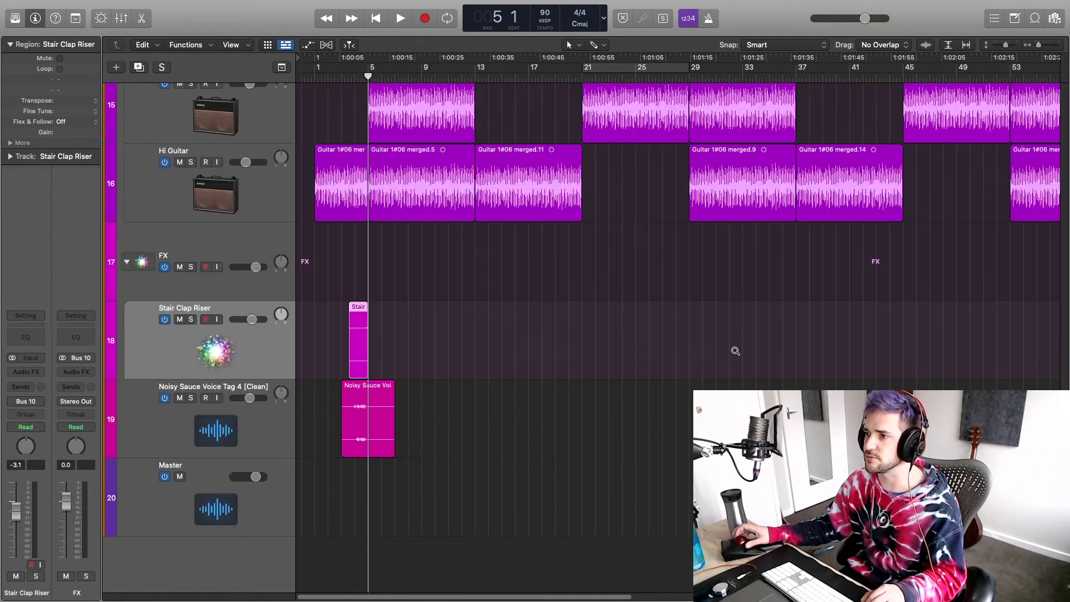
key("super+Up")
key("super+Up")
key("super+Up")
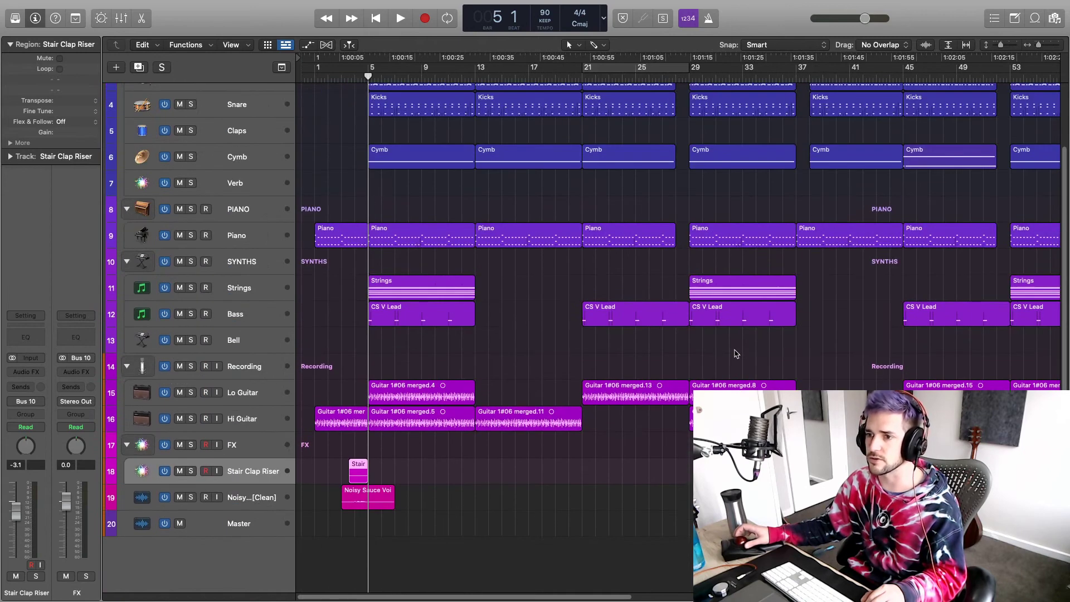
key("super+Left")
key("super+Left")
key("super+Up")
key("super+Left")
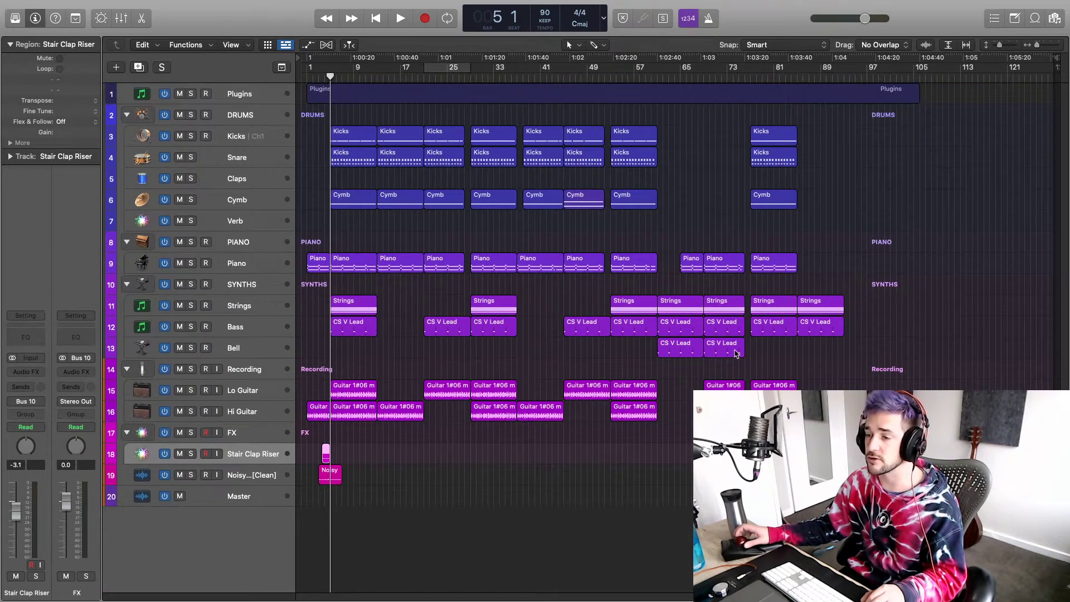
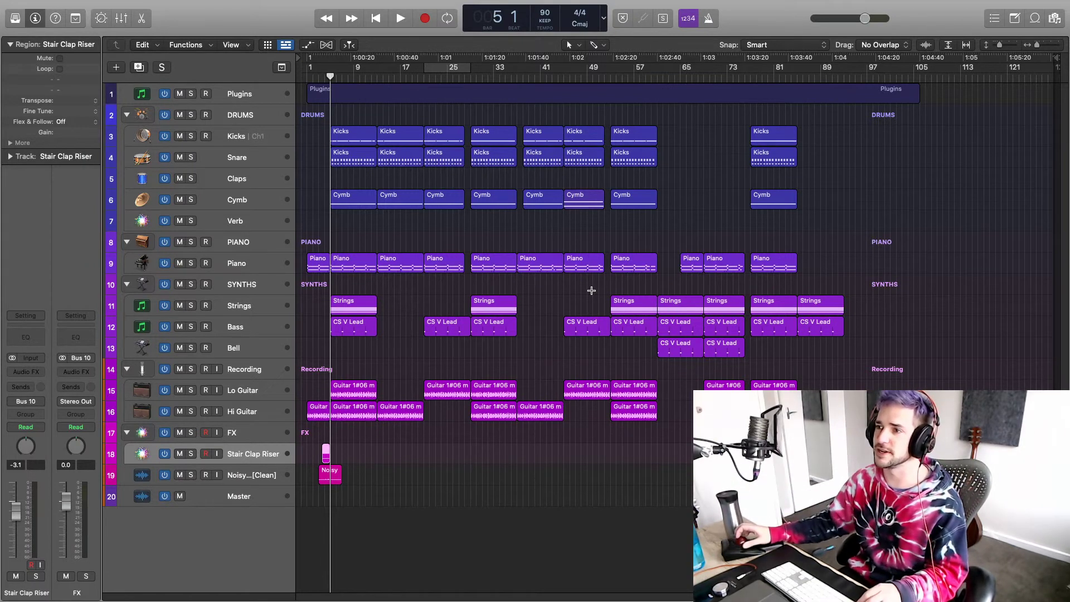
key("super+Down")
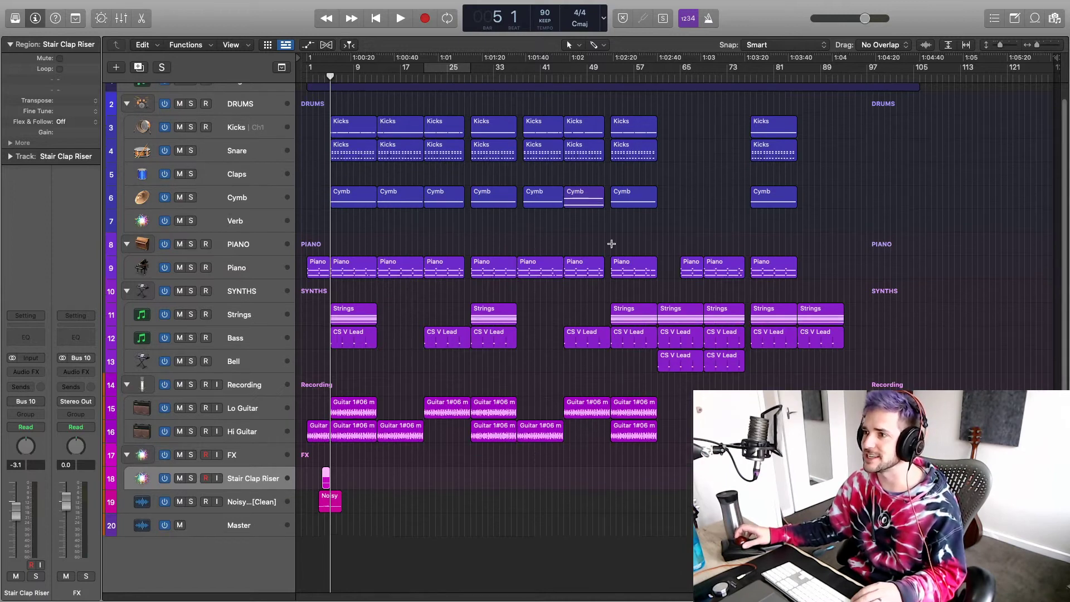
scroll(596, 223, "up", 1)
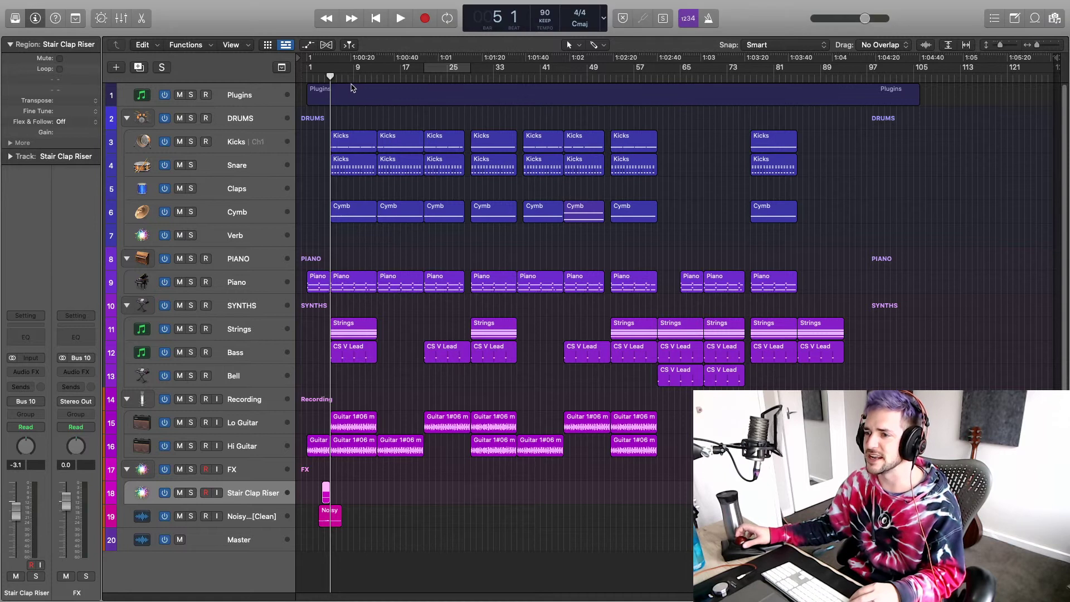
key("space")
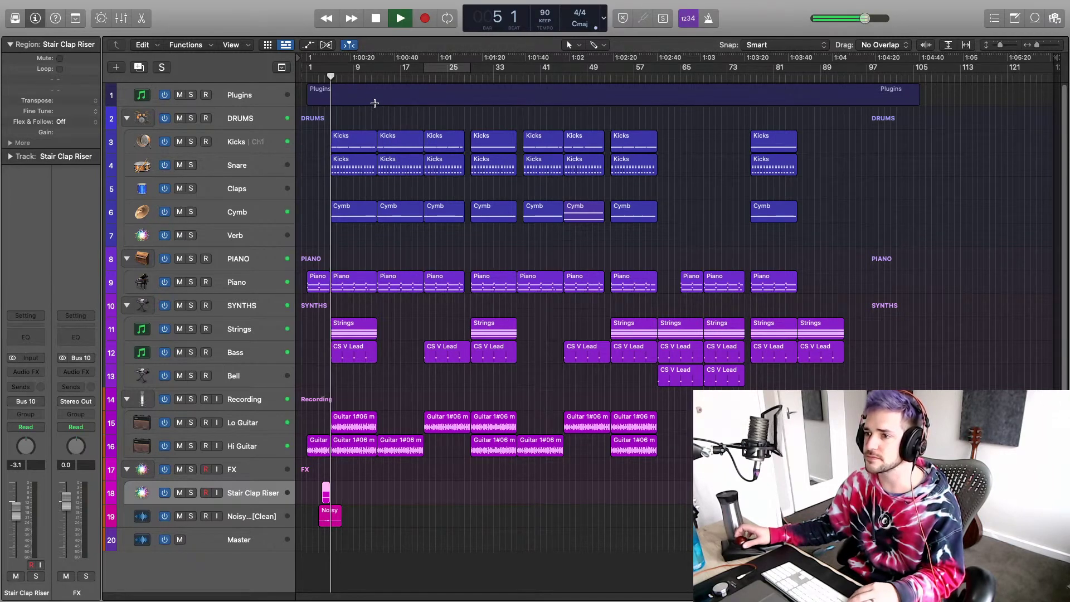
key("space")
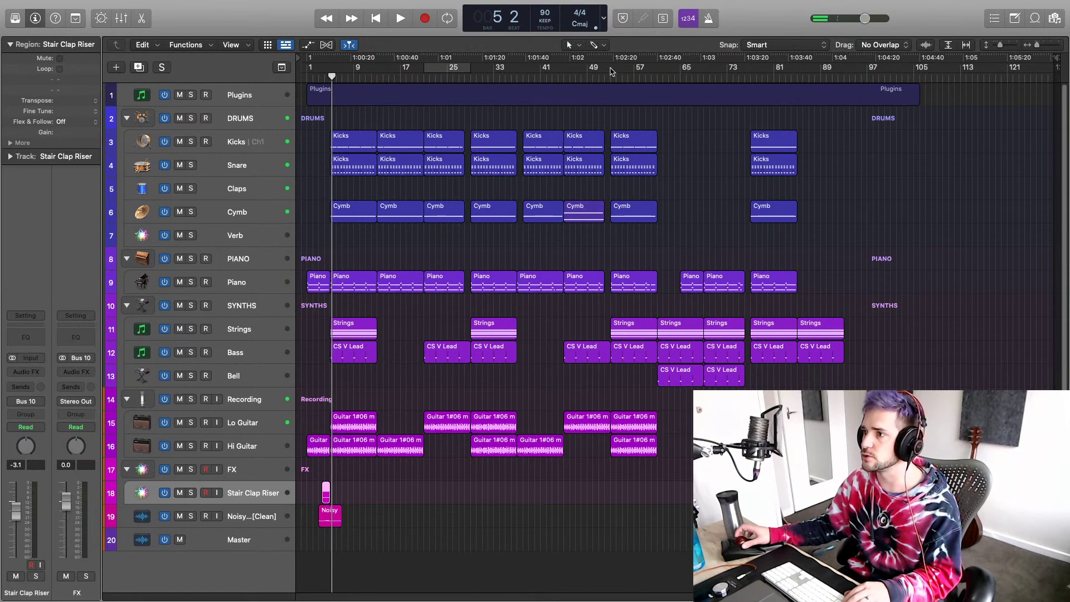
Step: Loop playback over bars 53 to 61 and open the Stereo Out's FF Pro-Q 2 beside the tracks as a spectrum analyzer
left_click_drag(612, 71, 657, 72)
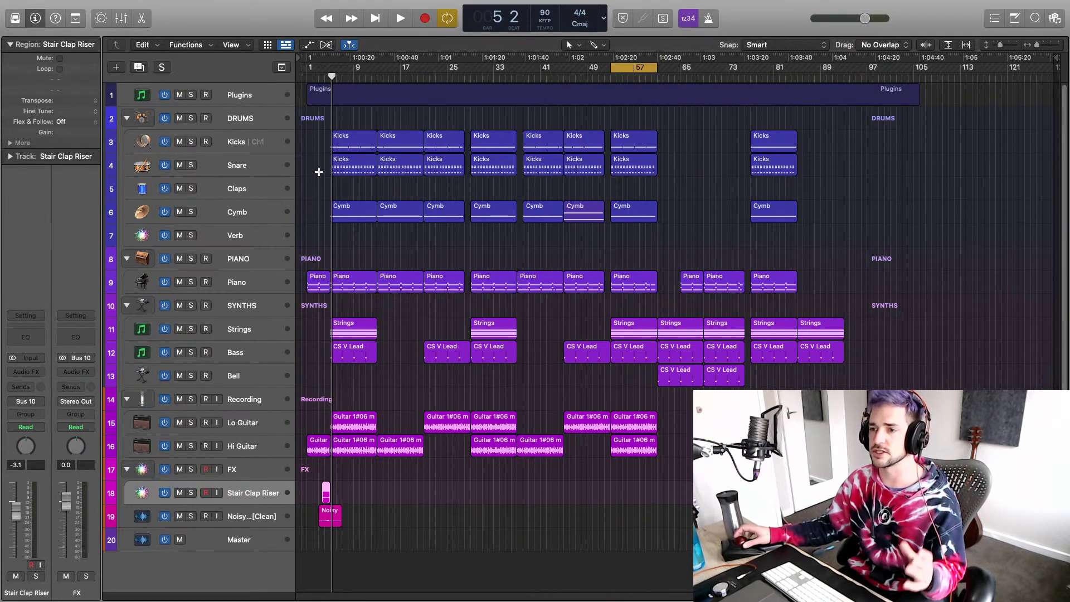
key("space")
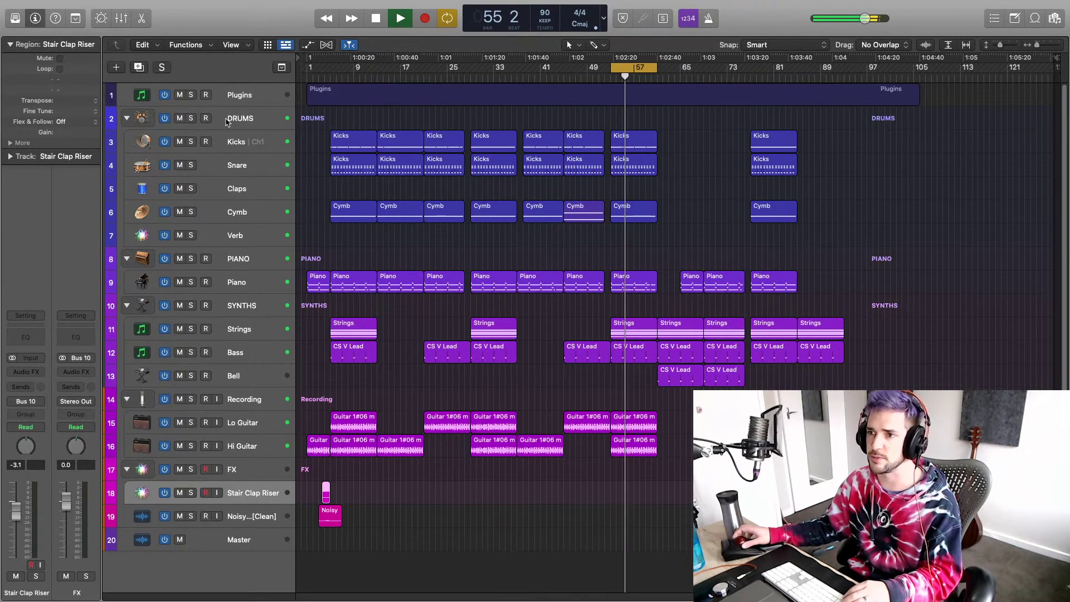
left_click(229, 118)
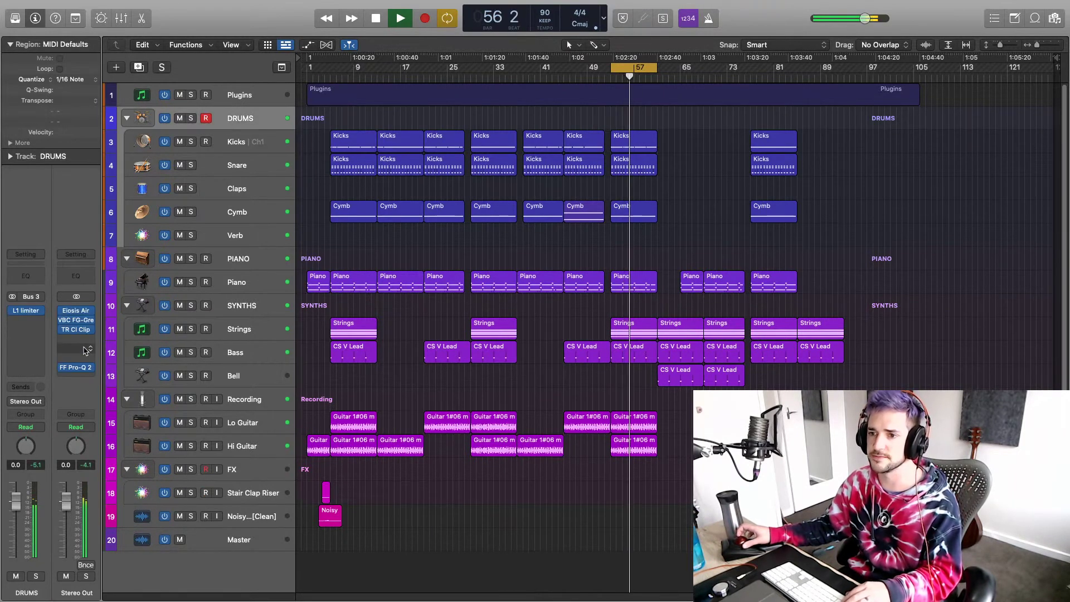
left_click(78, 369)
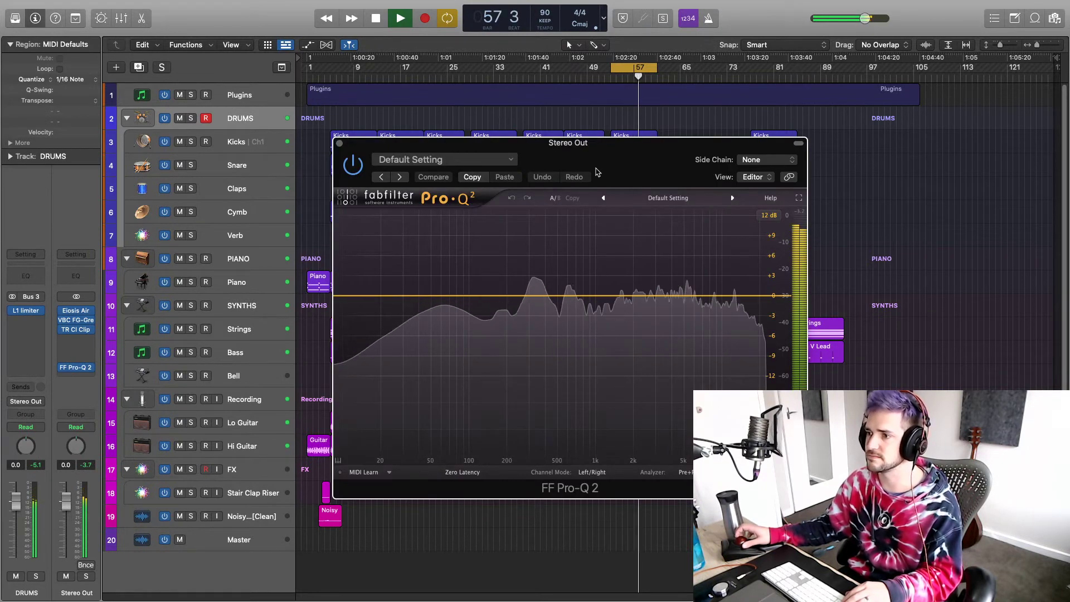
left_click_drag(597, 162, 848, 46)
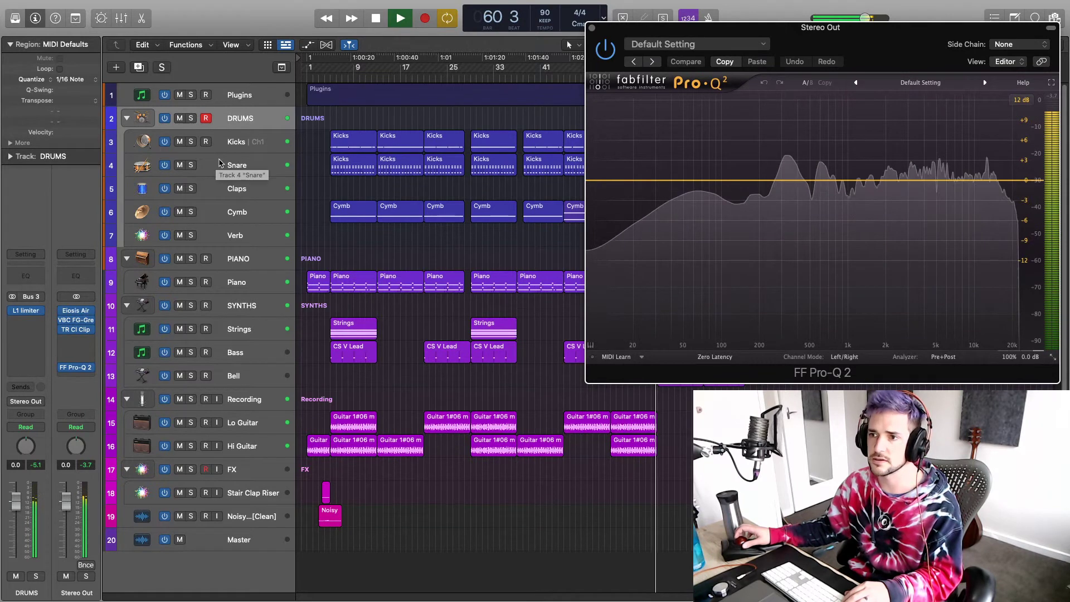
Step: Lower the Snare track's volume to -2.3 dB while the loop plays
left_click(245, 162)
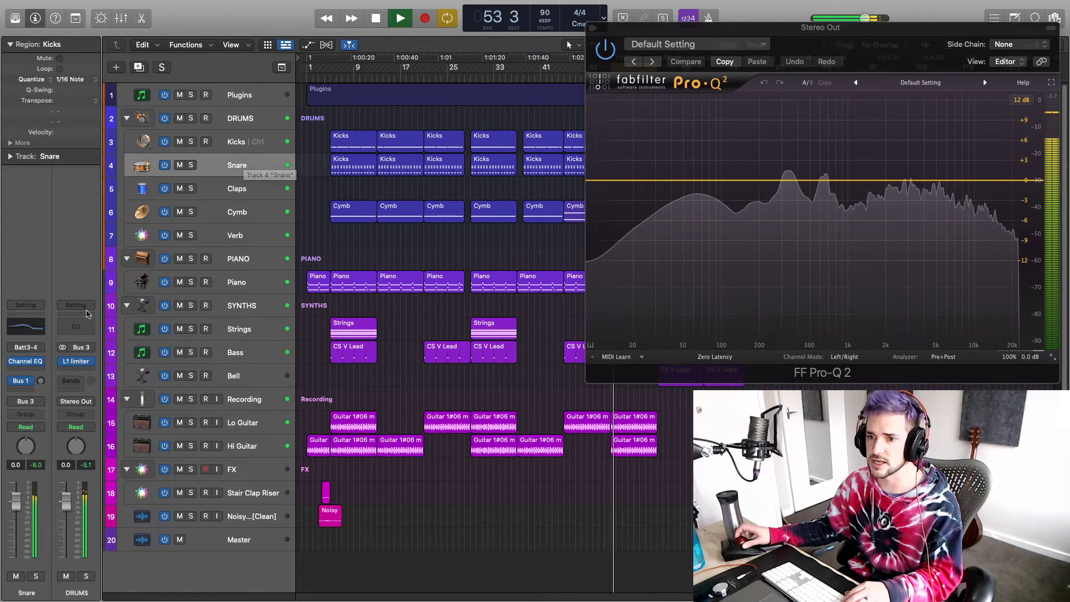
left_click_drag(23, 501, 24, 506)
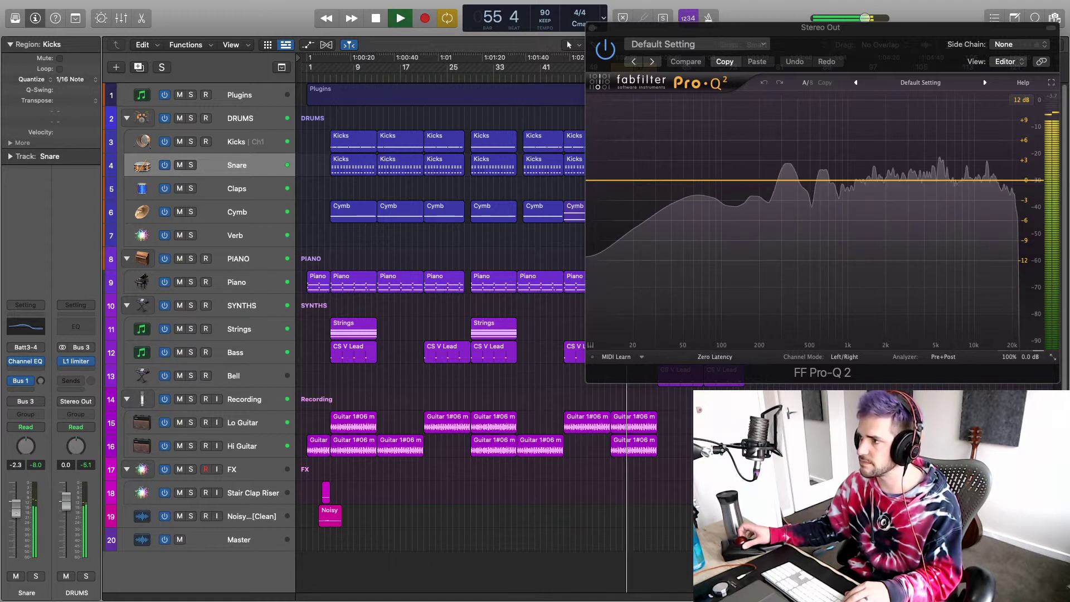
Step: Balance the snare and claps against the loop, lowering the Claps track to -4.6 dB and the Snare track to -4.0 dB
left_click_drag(17, 508, 17, 510)
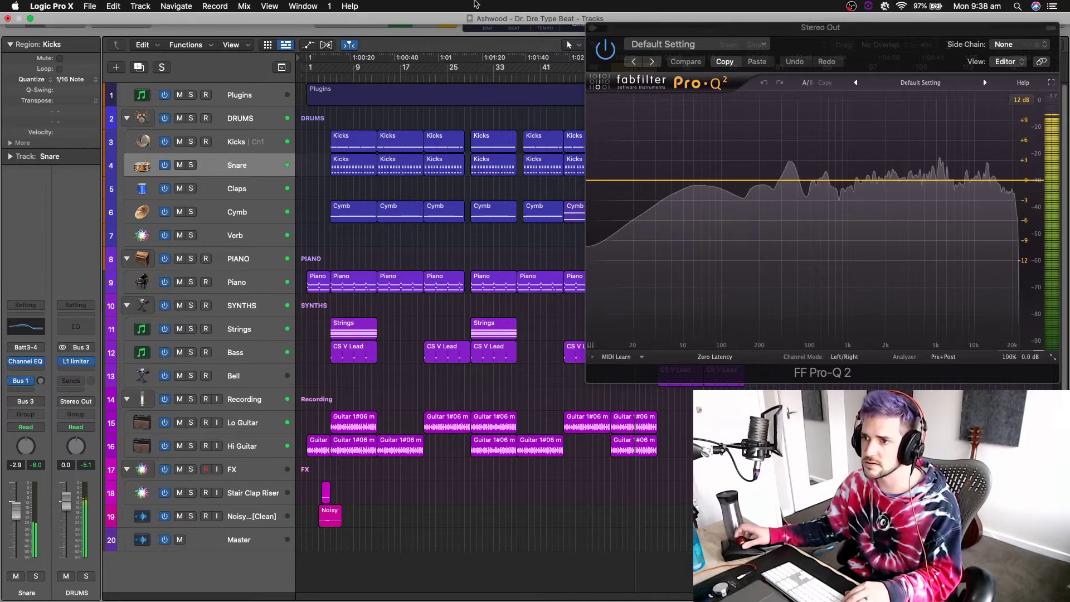
left_click(245, 192)
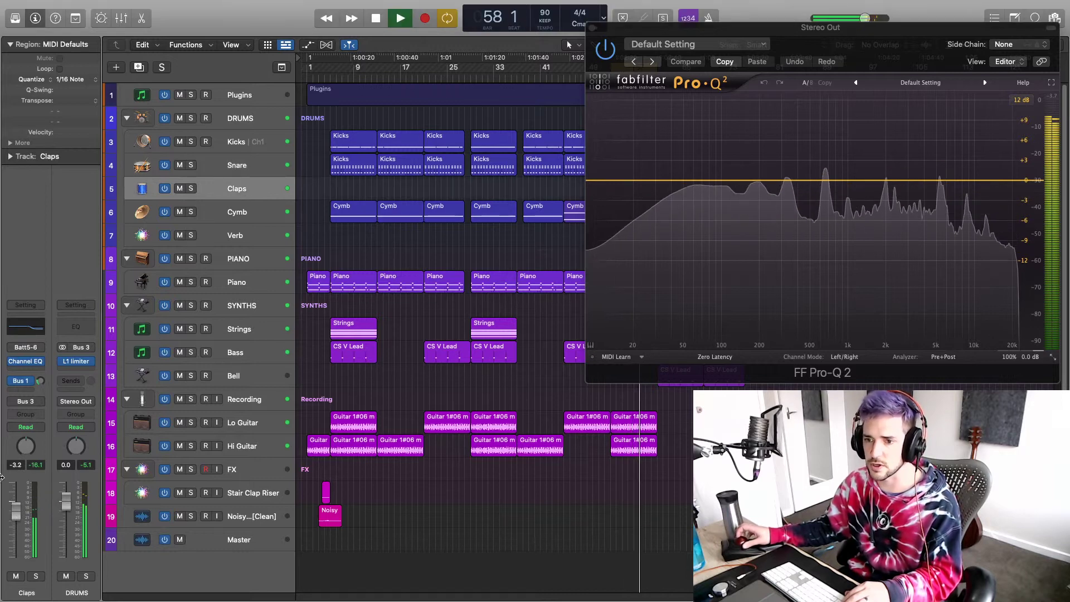
left_click_drag(15, 520, 17, 528)
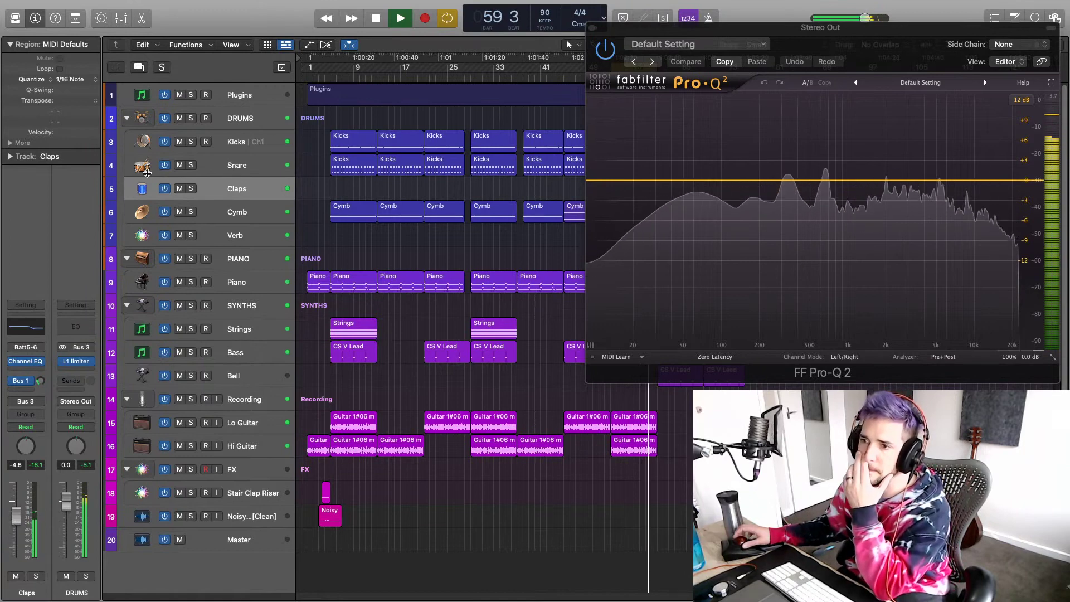
left_click(252, 165)
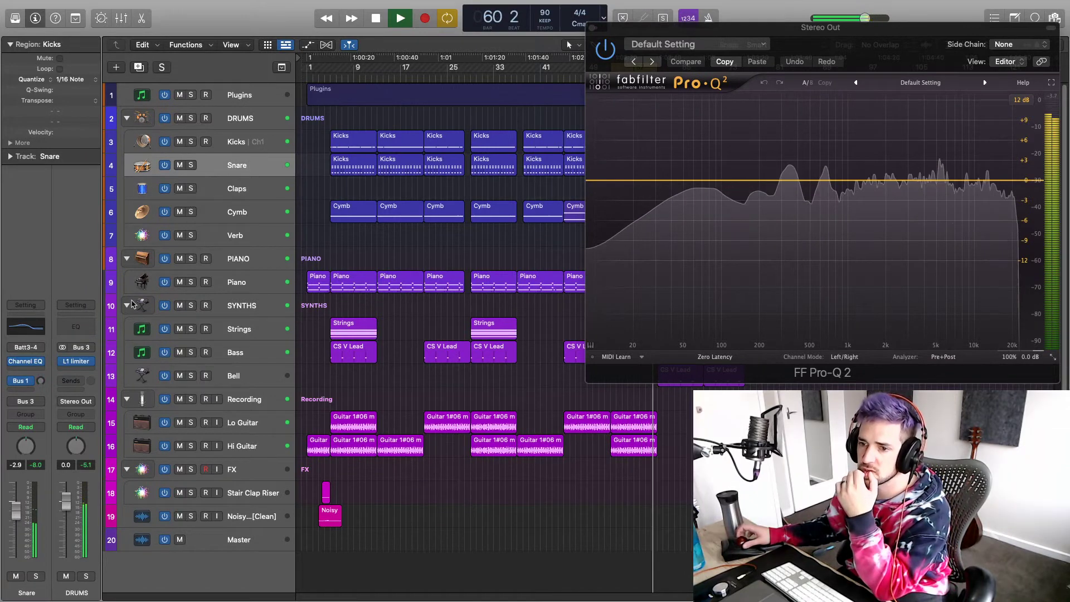
left_click_drag(15, 509, 16, 516)
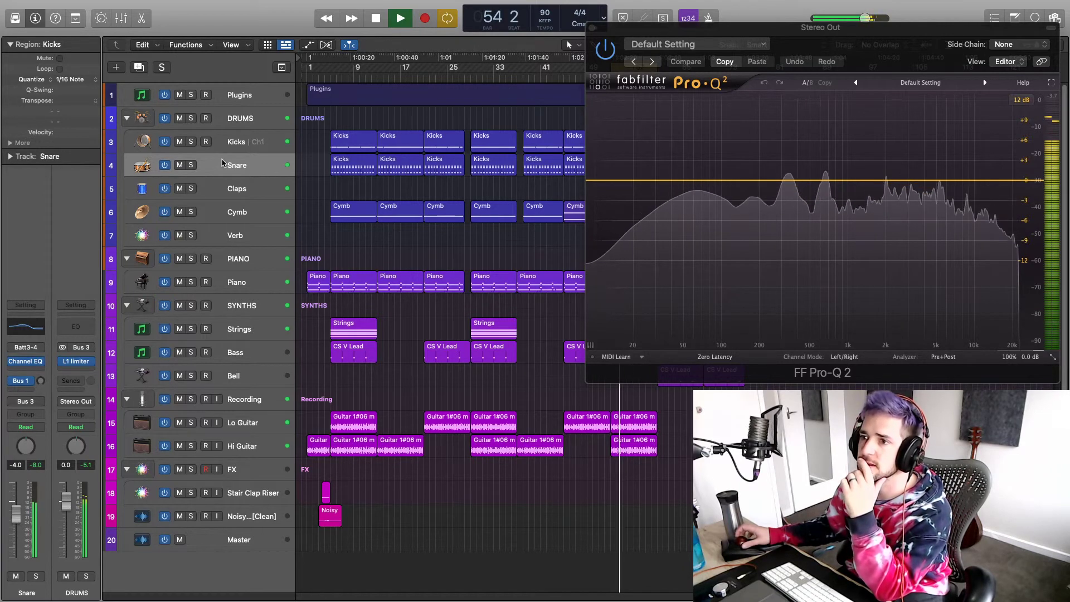
Step: Raise the Kicks track's volume to 2.7 dB while the loop plays
key("Up")
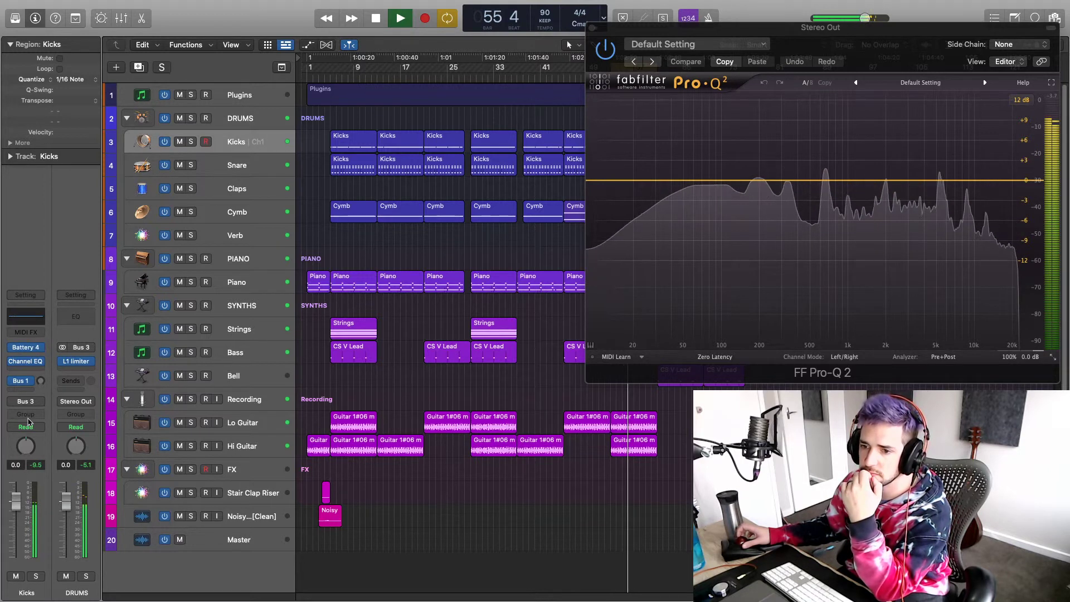
left_click_drag(19, 494, 19, 487)
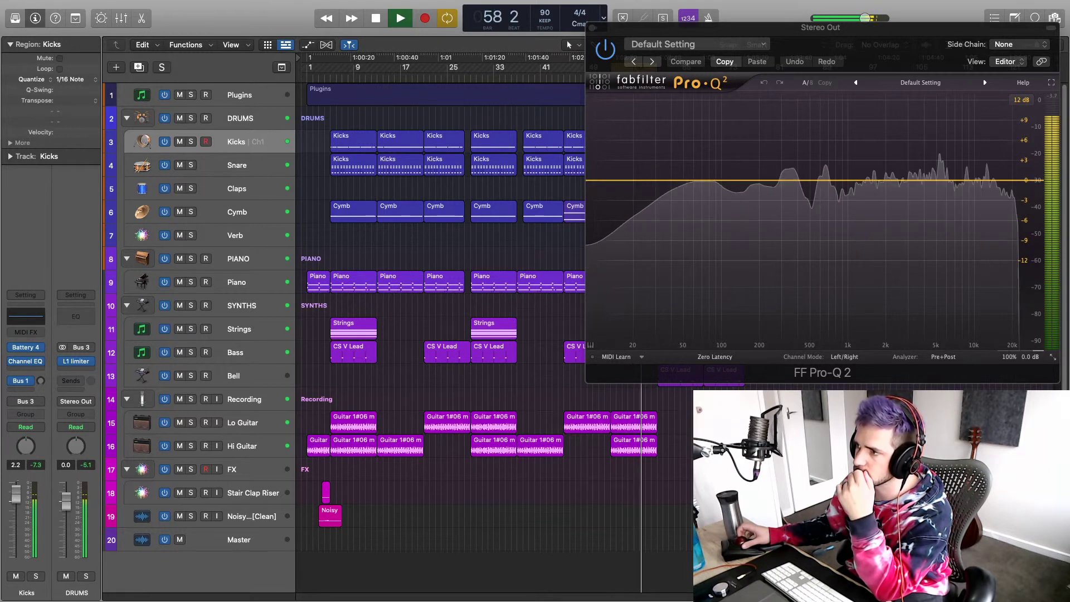
left_click_drag(18, 487, 19, 486)
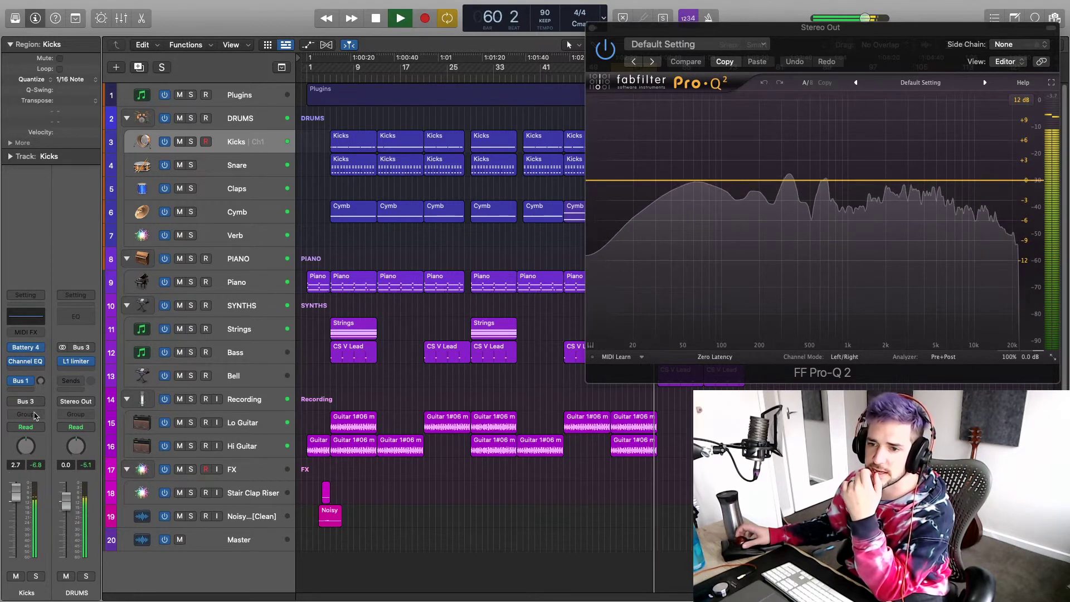
Step: Replace the Channel EQ on the Kicks track with a stereo PuigTec EQP1A
left_click(39, 360)
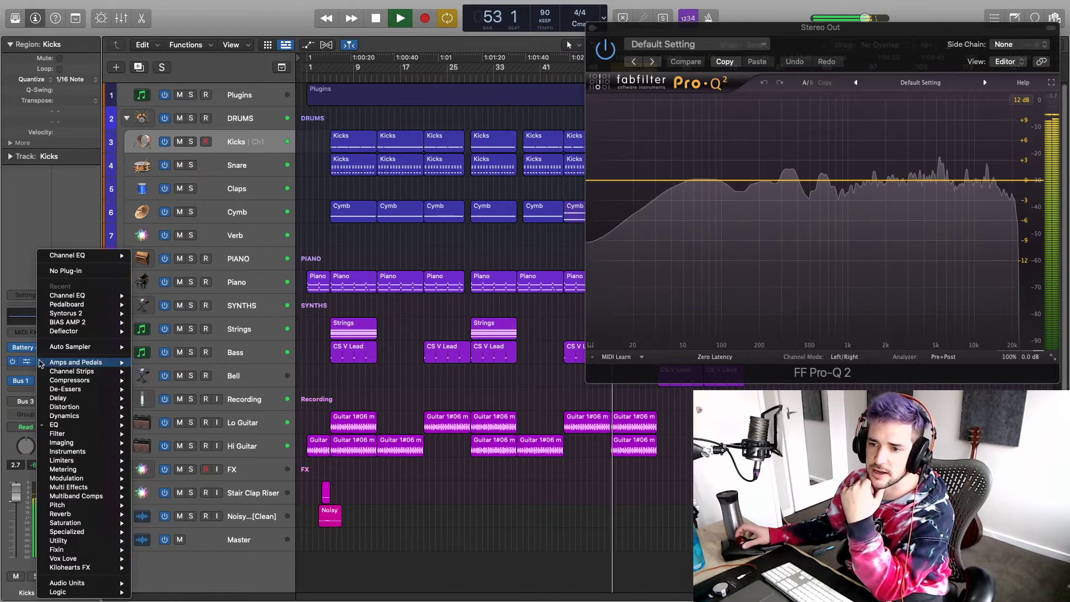
mouse_move(60, 428)
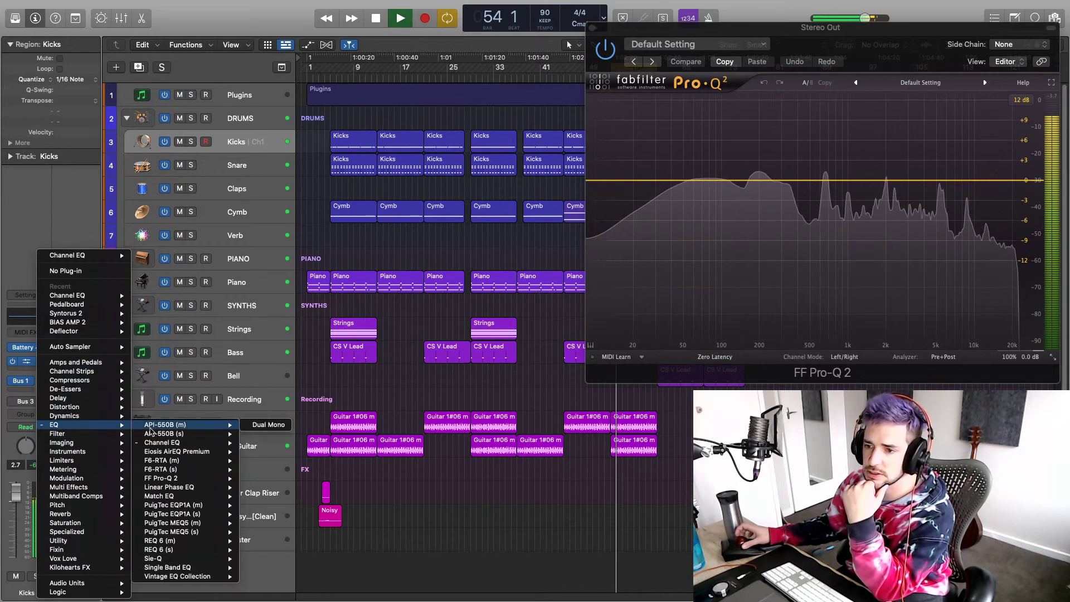
mouse_move(196, 522)
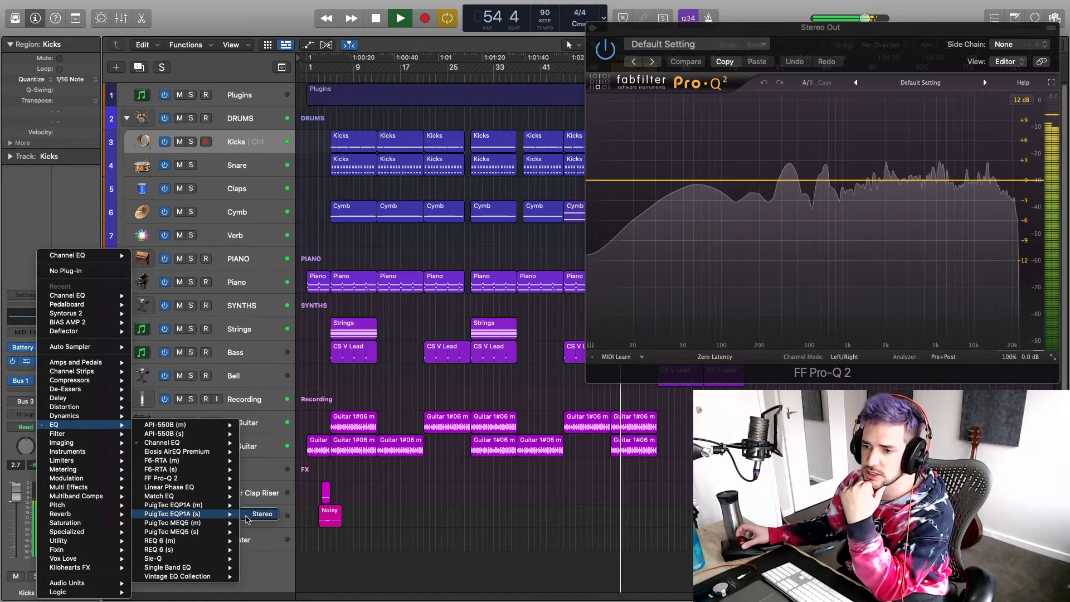
left_click(261, 515)
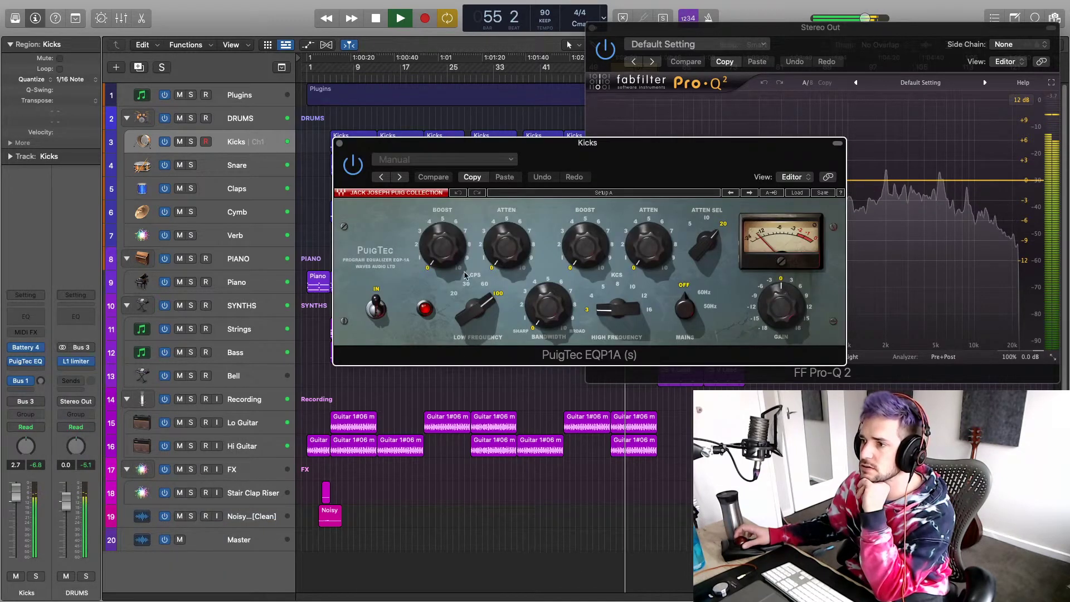
Step: Set the low-frequency boost of the Kicks' PuigTec EQP1A to 2, compare against the spectrum analyzer, and close the equalizer window
left_click_drag(452, 254, 452, 231)
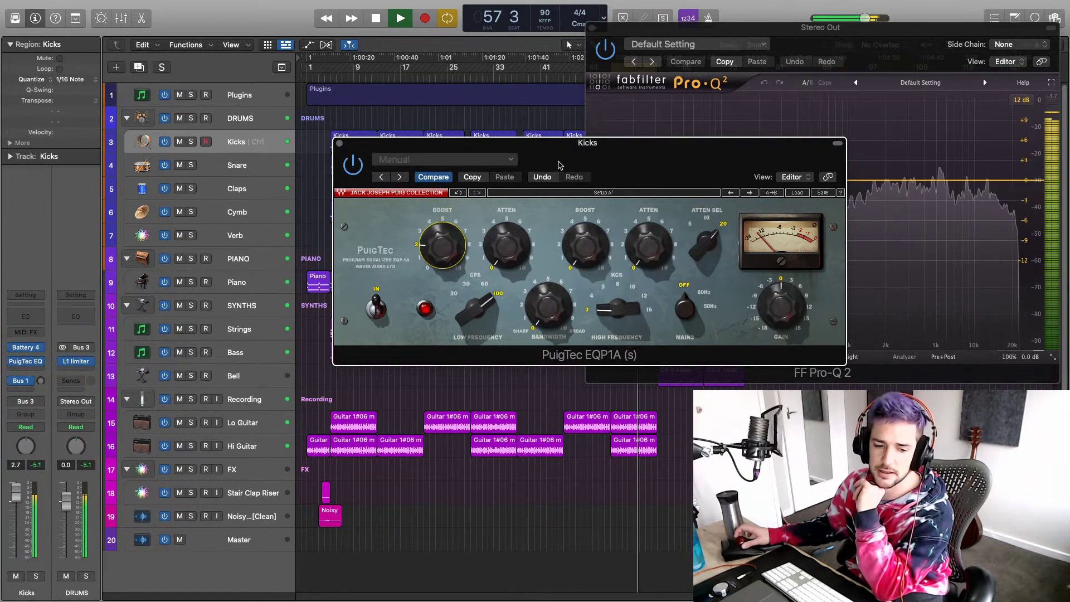
left_click_drag(560, 165, 214, 214)
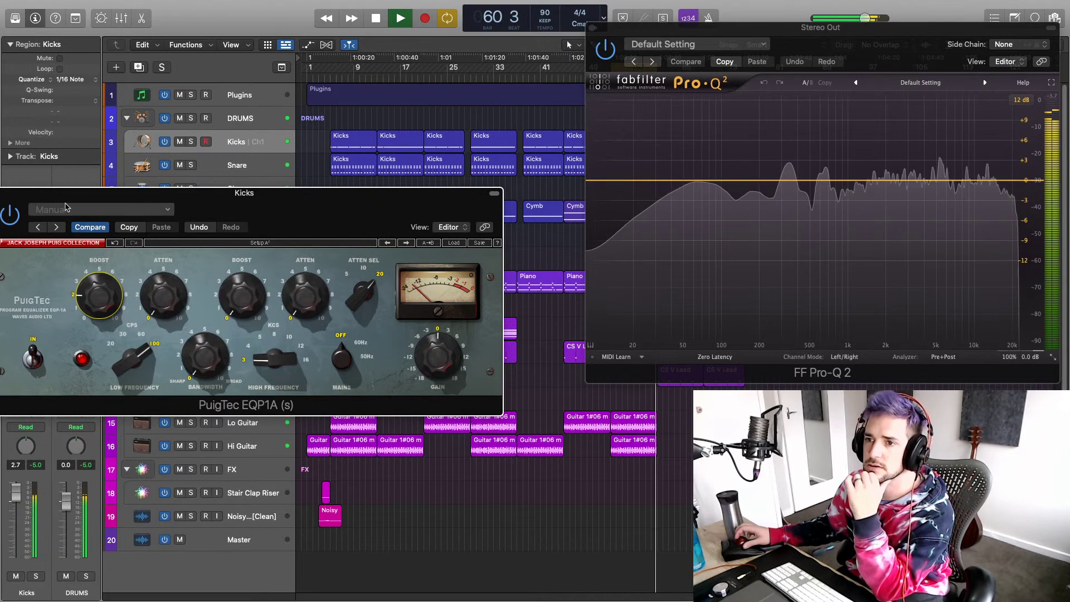
left_click_drag(68, 200, 119, 200)
left_click(45, 193)
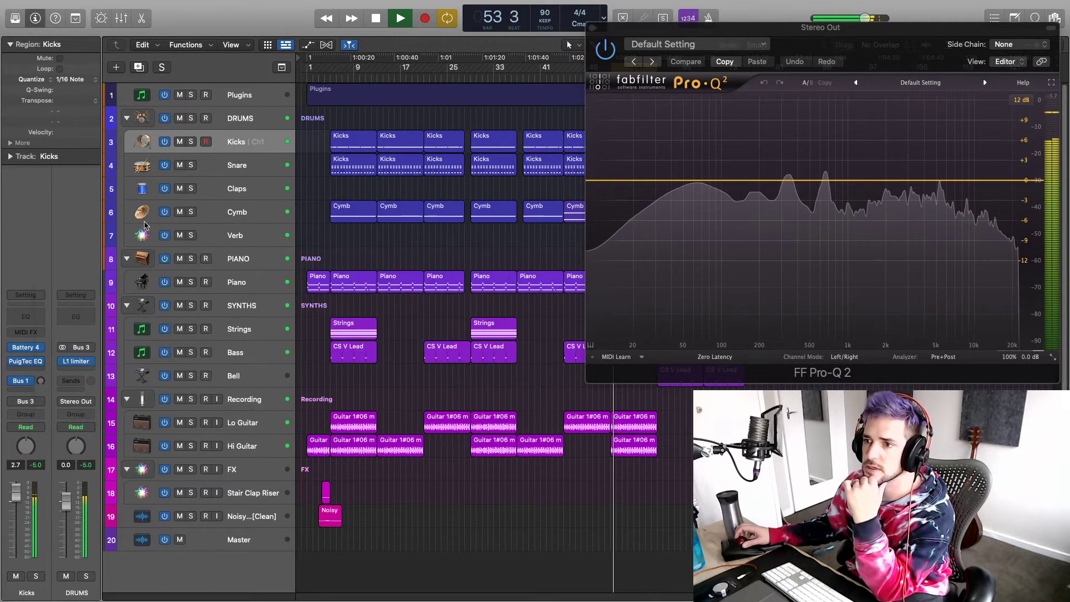
Step: Lower the Hi Guitar track's volume to -11.6 dB and the Lo Guitar track's volume to -6.0 dB
left_click(144, 220)
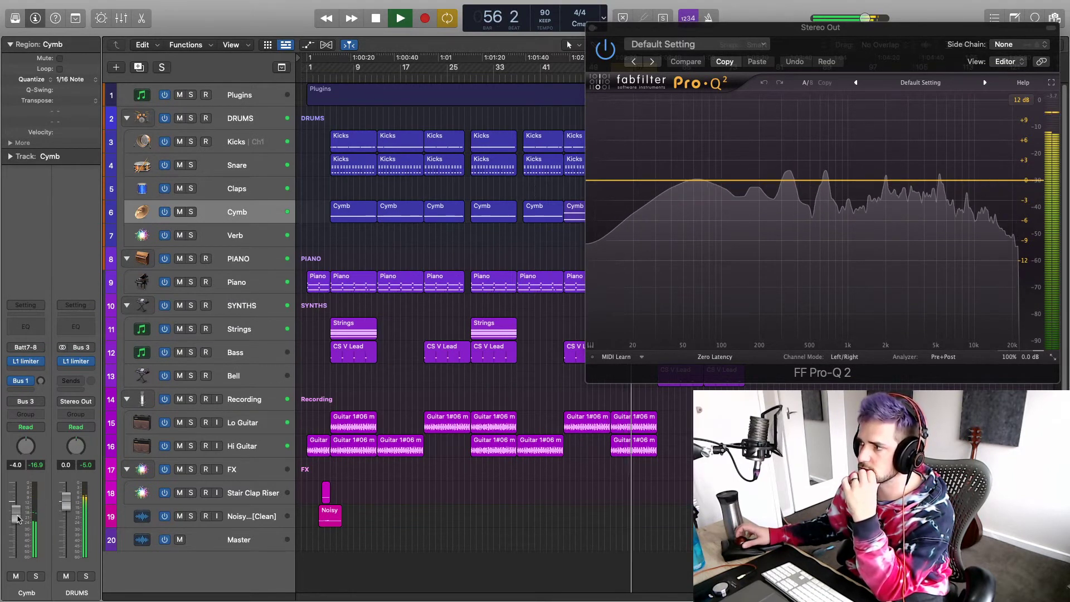
left_click(246, 446)
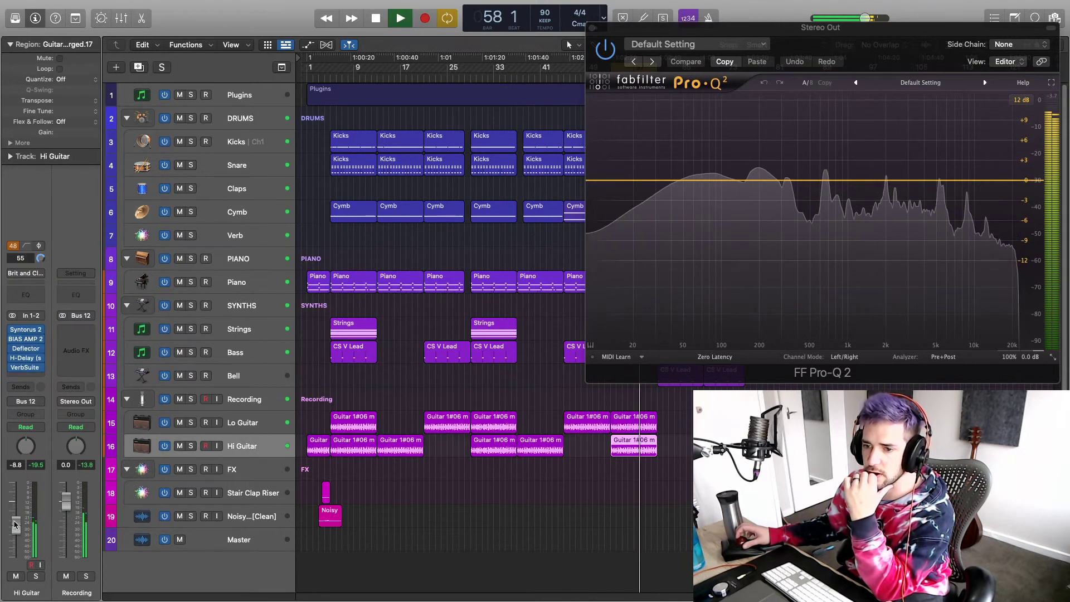
left_click_drag(15, 524, 15, 528)
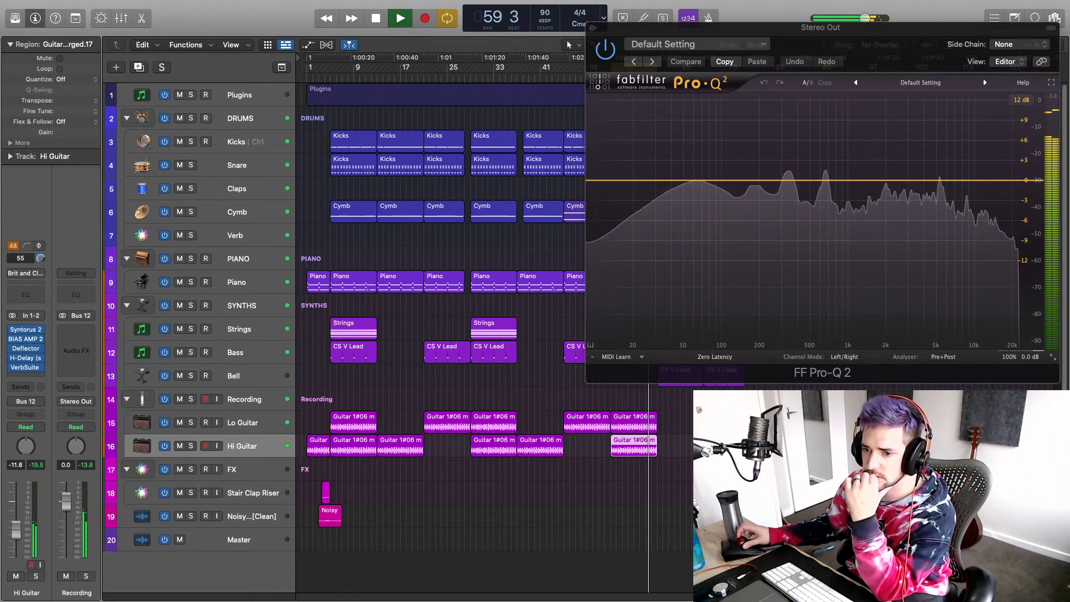
left_click(252, 430)
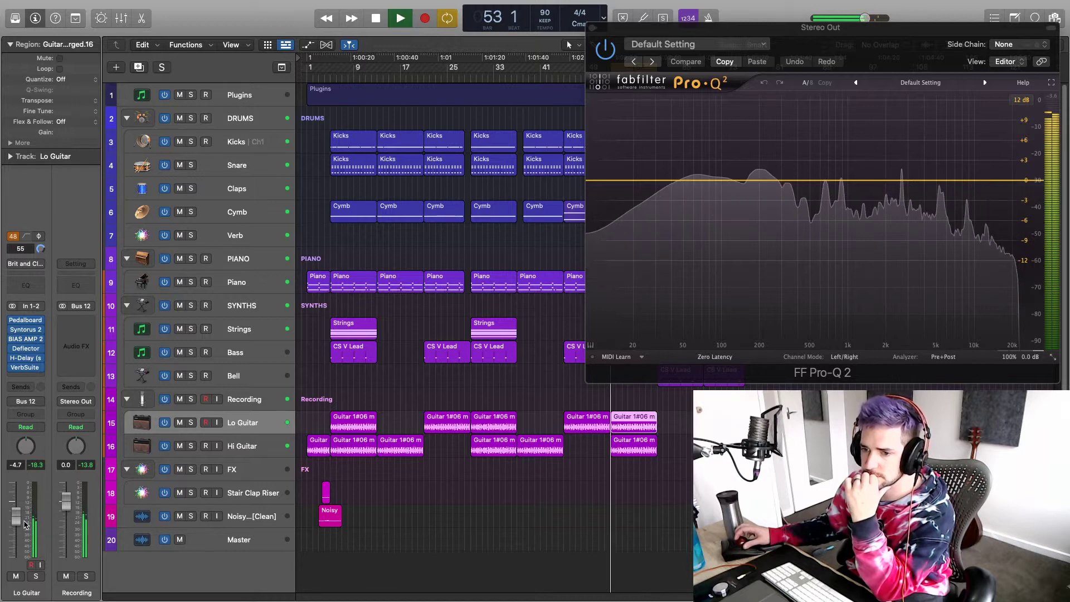
mouse_move(24, 524)
left_mouse_down()
mouse_move(20, 532)
mouse_move(17, 521)
left_mouse_up()
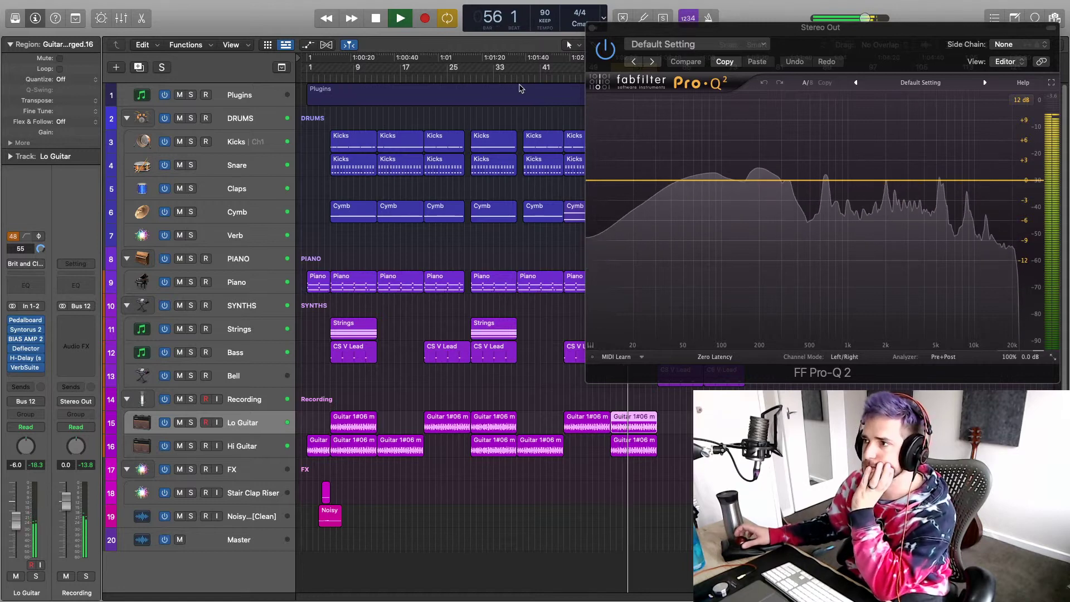
Step: Close the Stereo Out's FF Pro-Q 2 window and set the Kicks track's volume to 1.4 dB
left_click(591, 28)
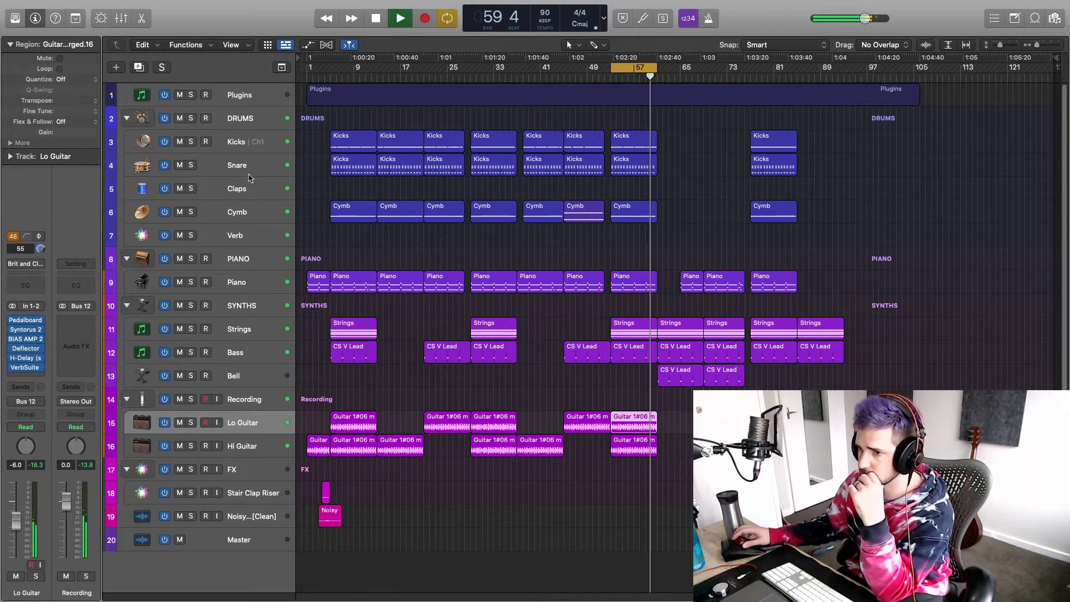
left_click(239, 141)
left_click_drag(12, 504, 15, 508)
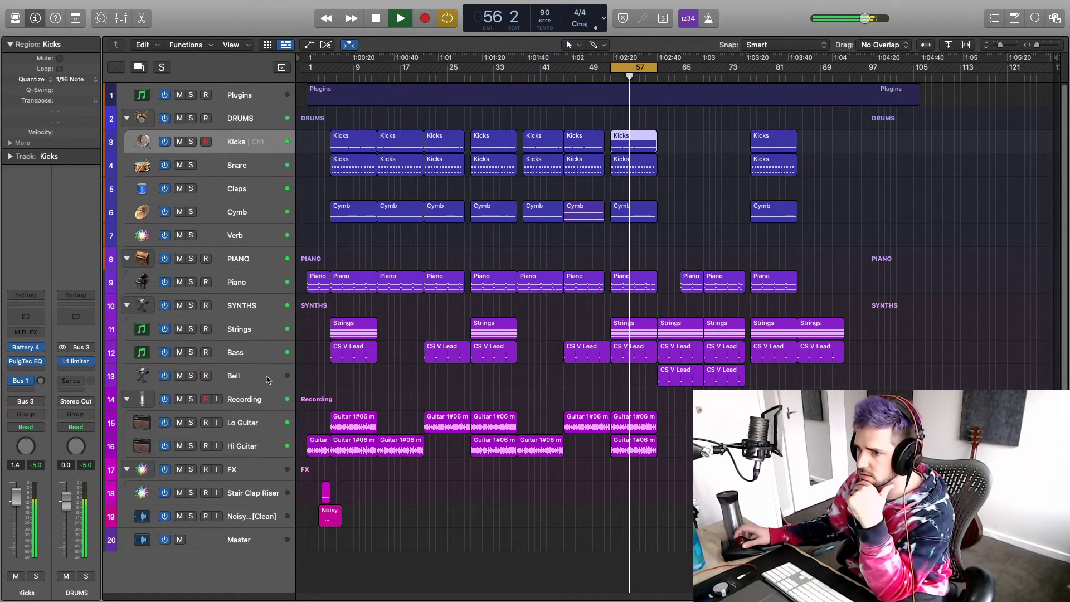
Step: Set the Bass track's volume to -9.2 dB and check it against the looped section before stopping playback
left_click(260, 360)
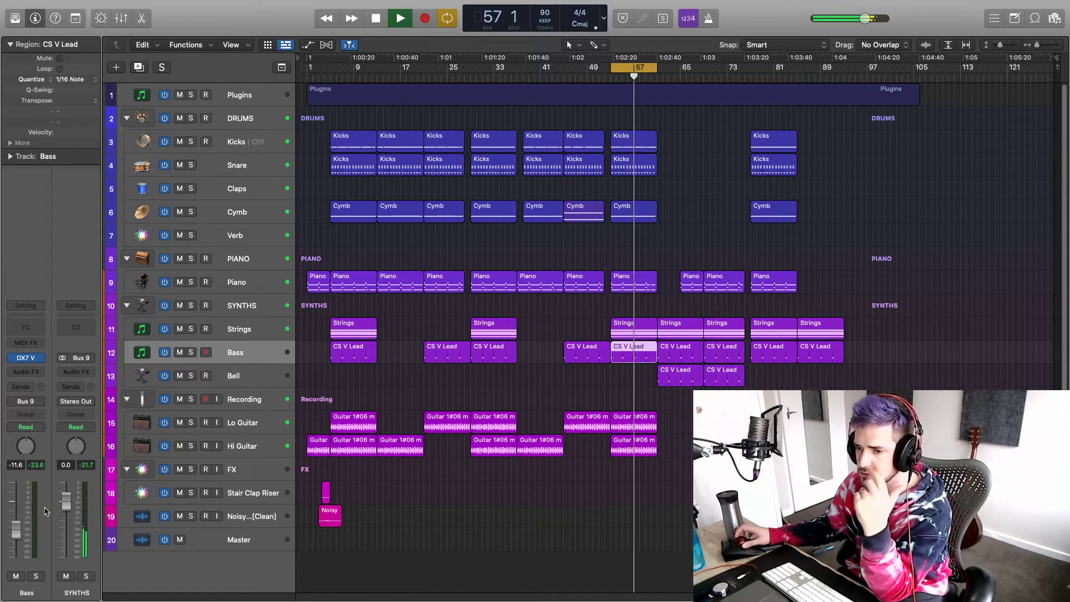
left_click_drag(19, 535, 20, 529)
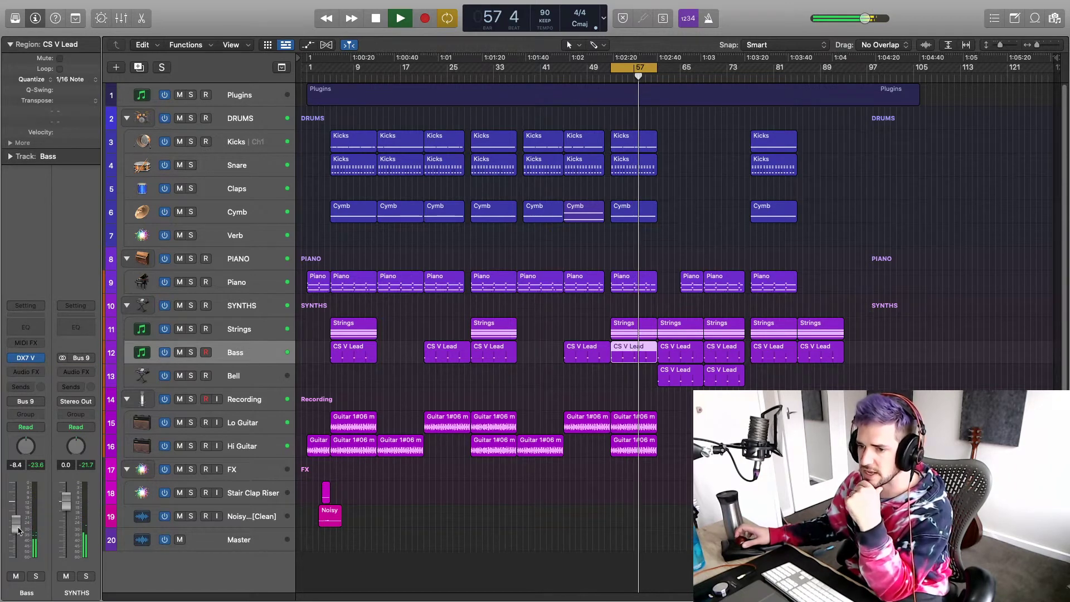
key("space")
key("space")
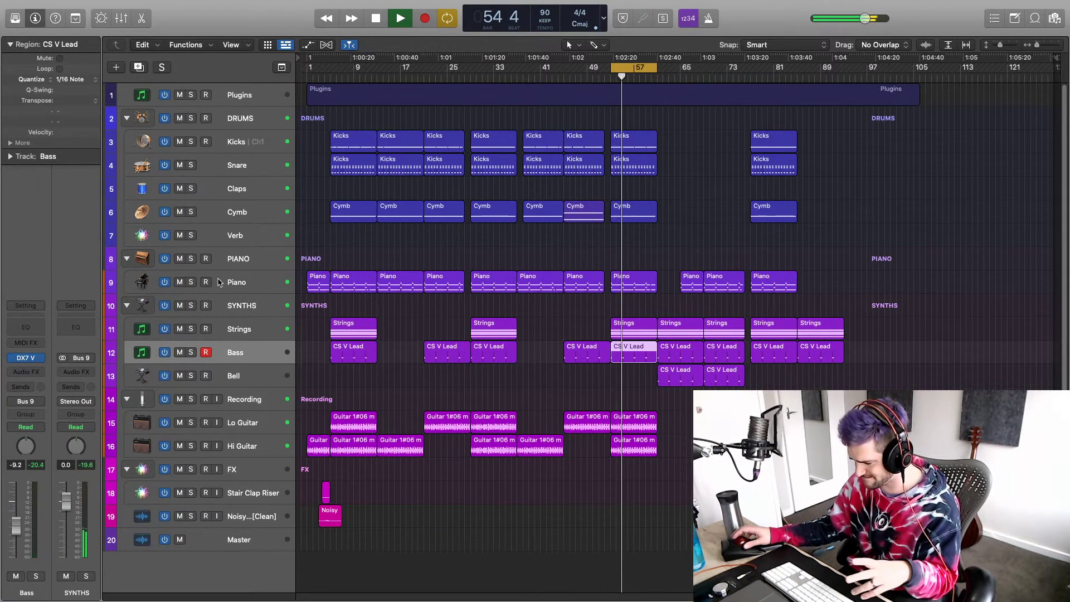
scroll(338, 292, "down", 1)
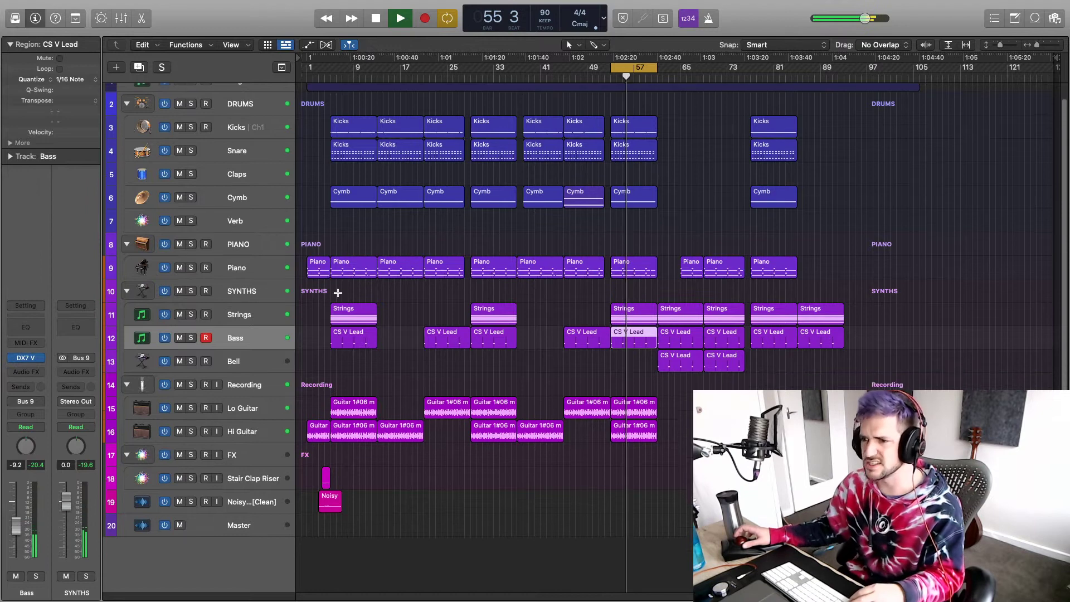
scroll(337, 294, "up", 1)
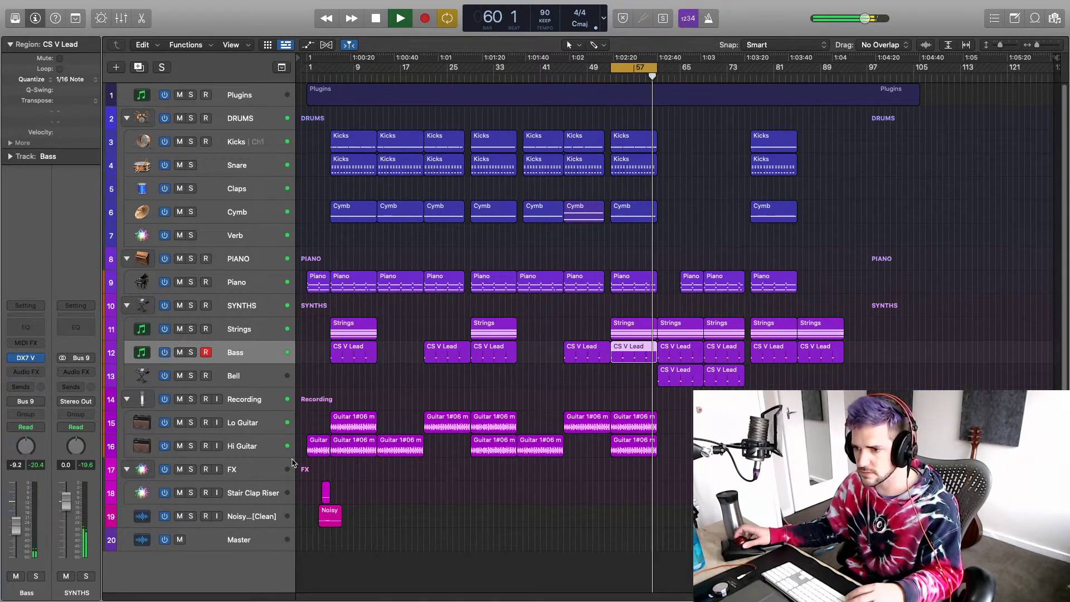
key("space")
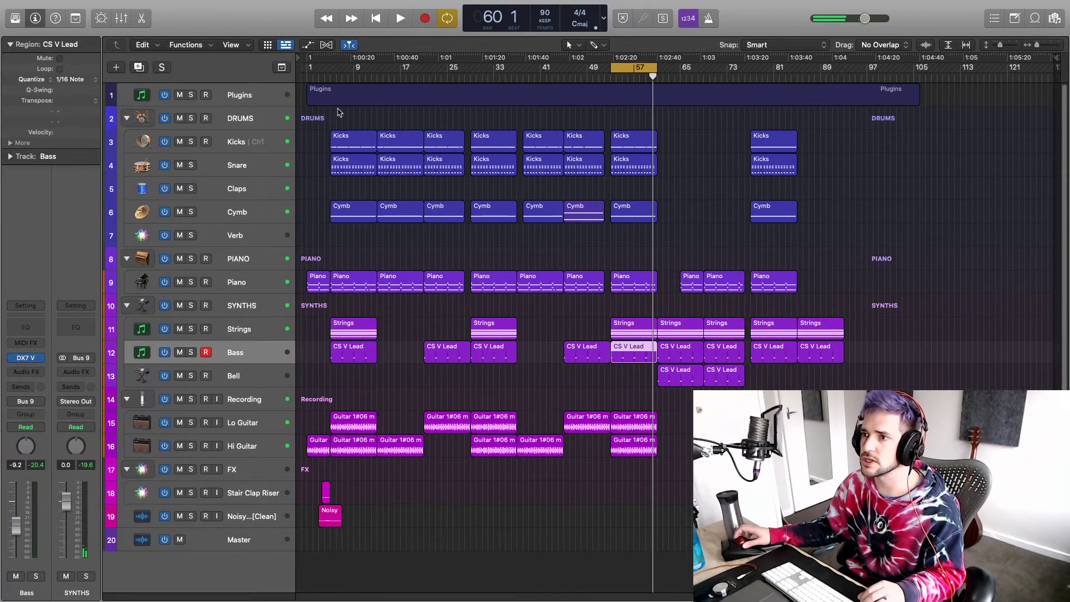
Step: Audition the transition from bar 4 into bar 5 and copy the Stair Clap Riser region to lead into bar 29
left_click(325, 77)
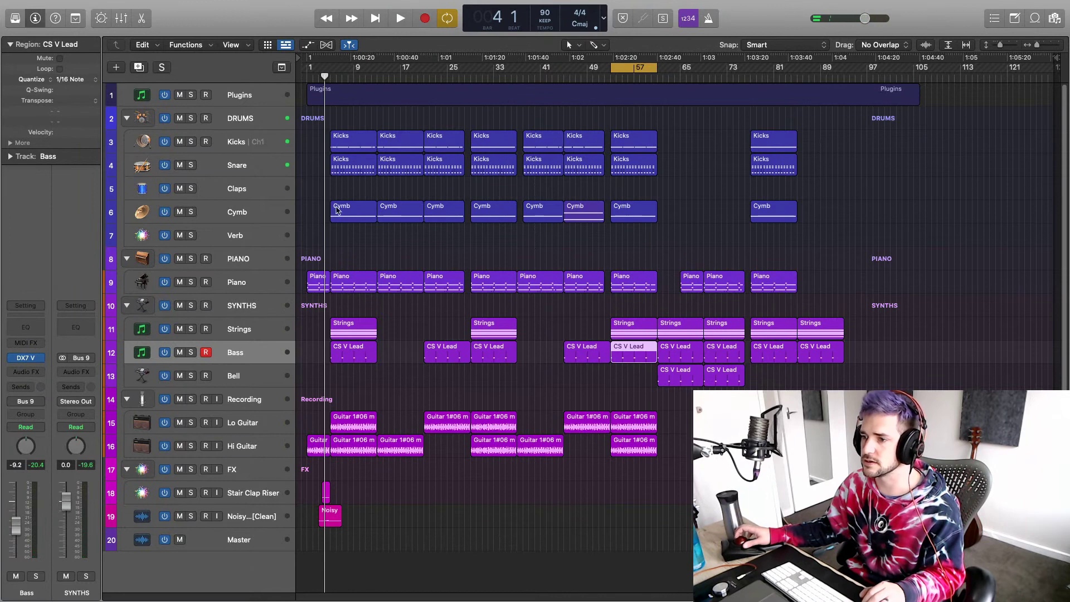
key("space")
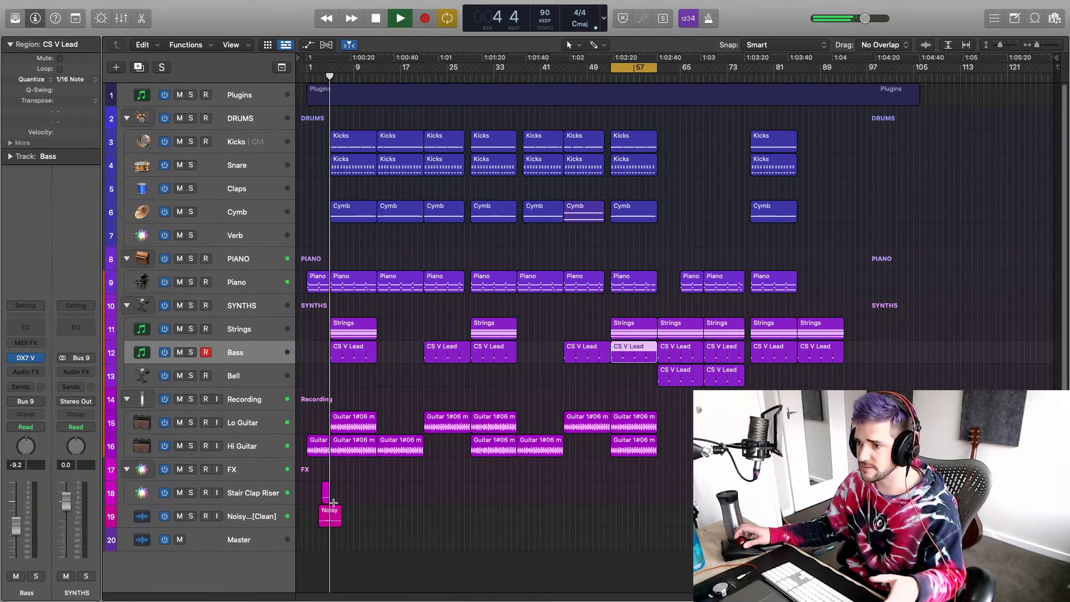
key("space")
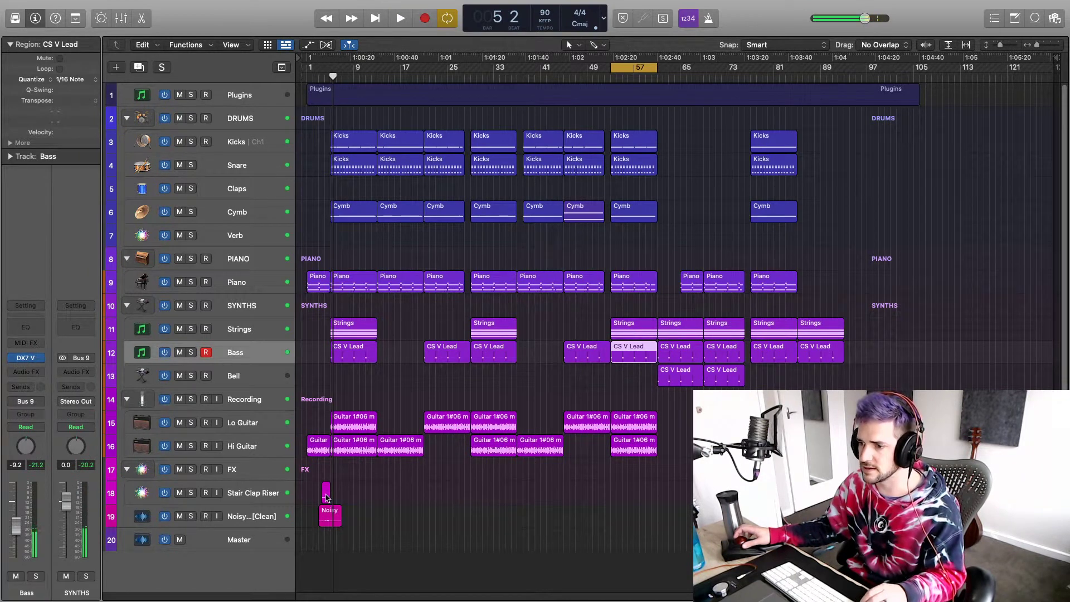
left_click_drag(326, 493, 469, 495)
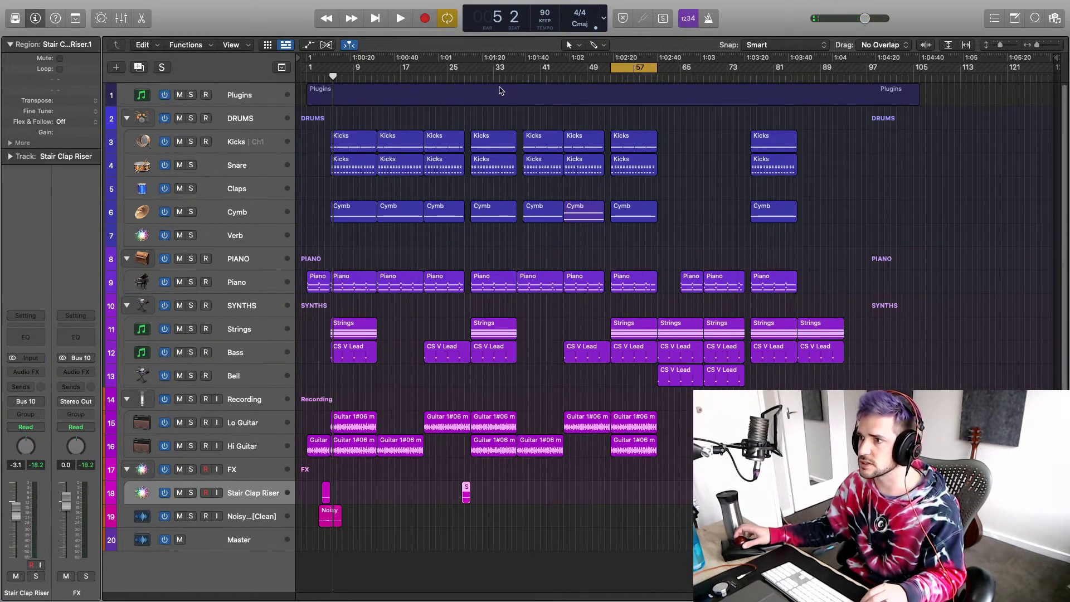
Step: Audition the copied riser leading into bar 29 and lower the Stair Clap Riser track's volume to -8.6 dB
left_click(463, 78)
key("space")
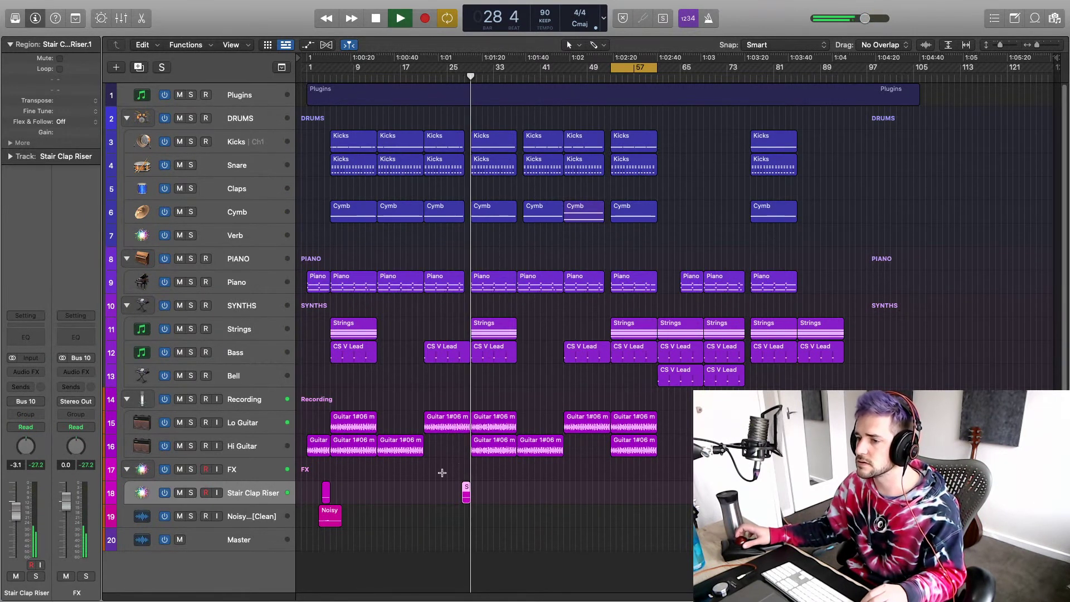
key("space")
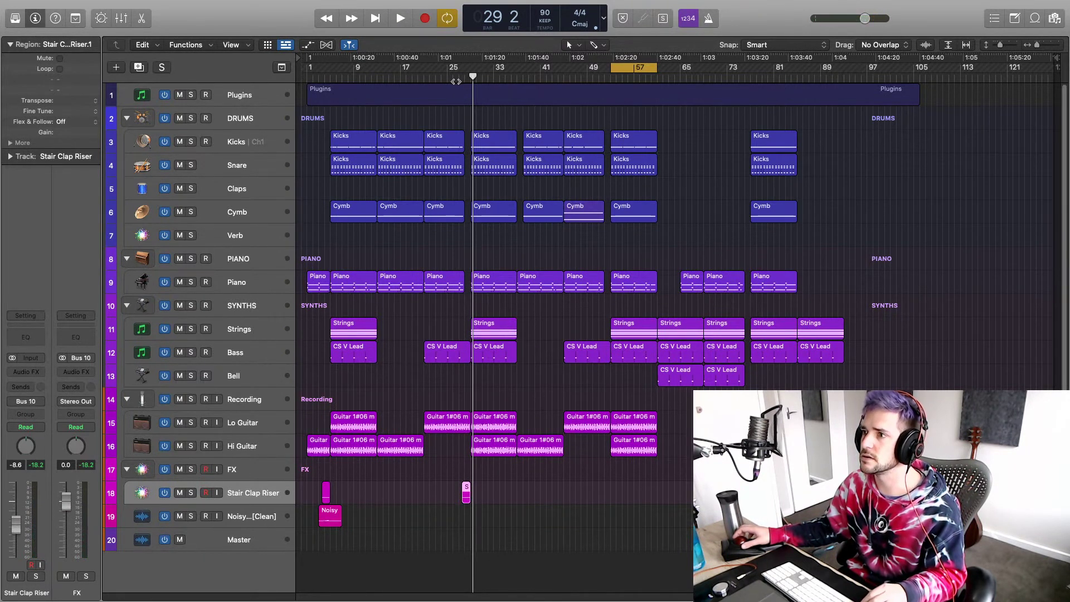
double_click(462, 77)
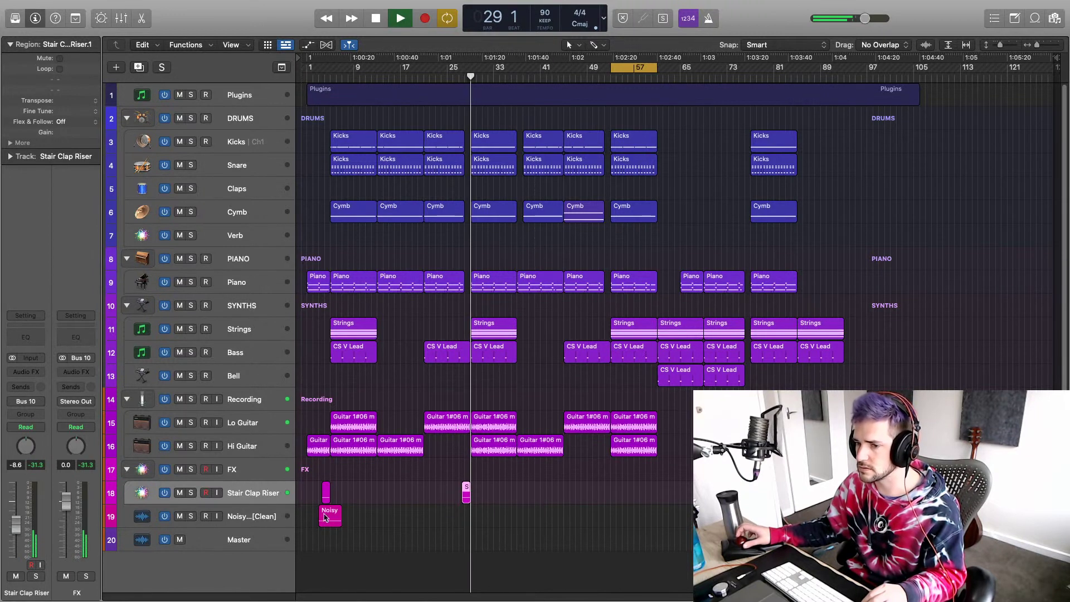
Step: Copy the Stair Clap Riser region to lead into bars 53 and 77, and turn off the loop around bar 57
key("space")
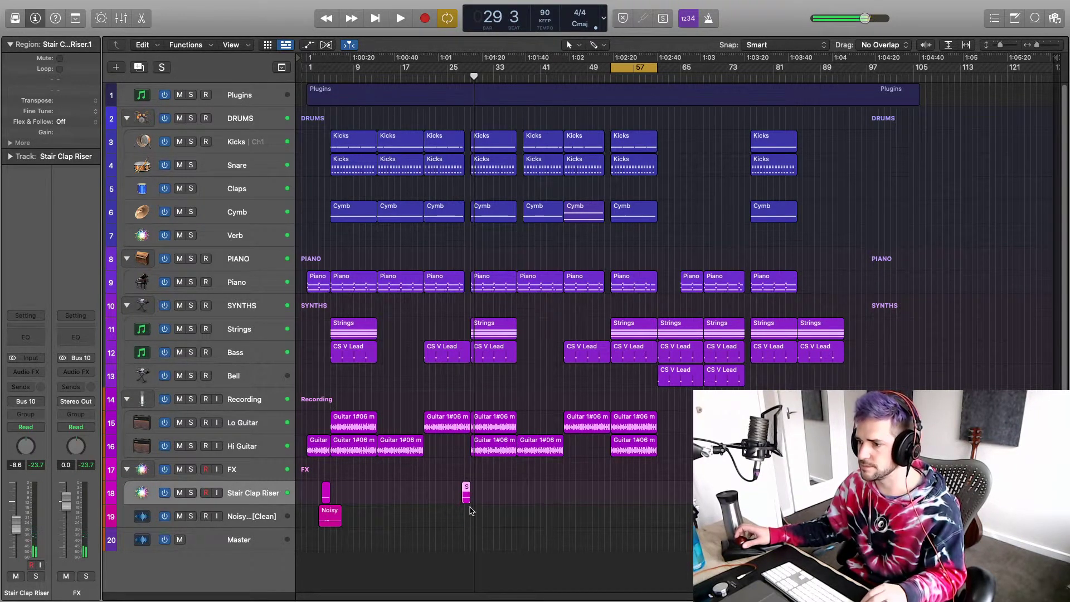
left_click_drag(468, 495, 748, 493)
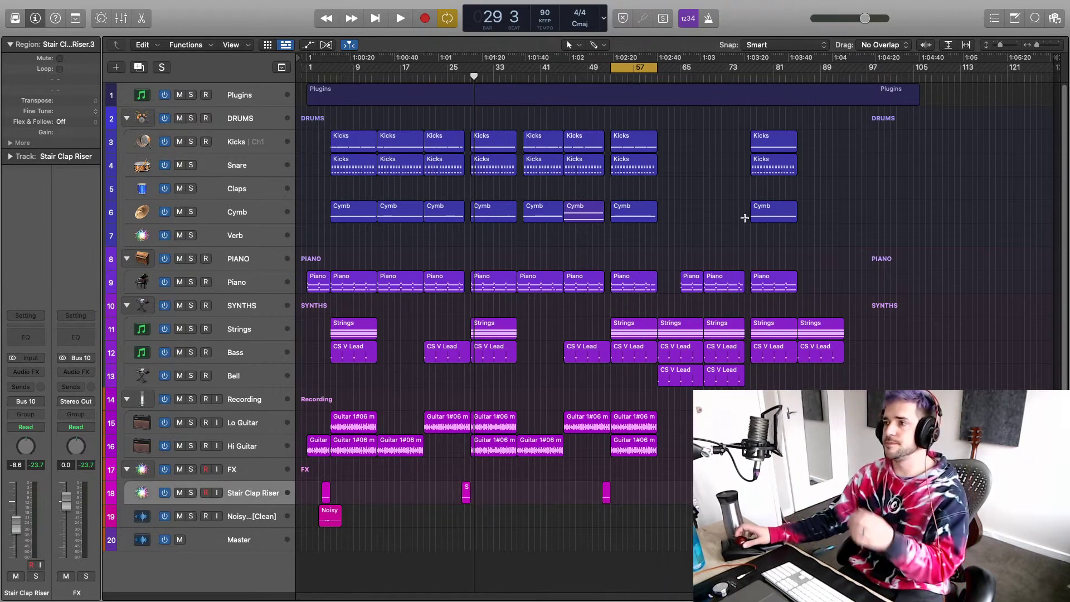
left_click(633, 68)
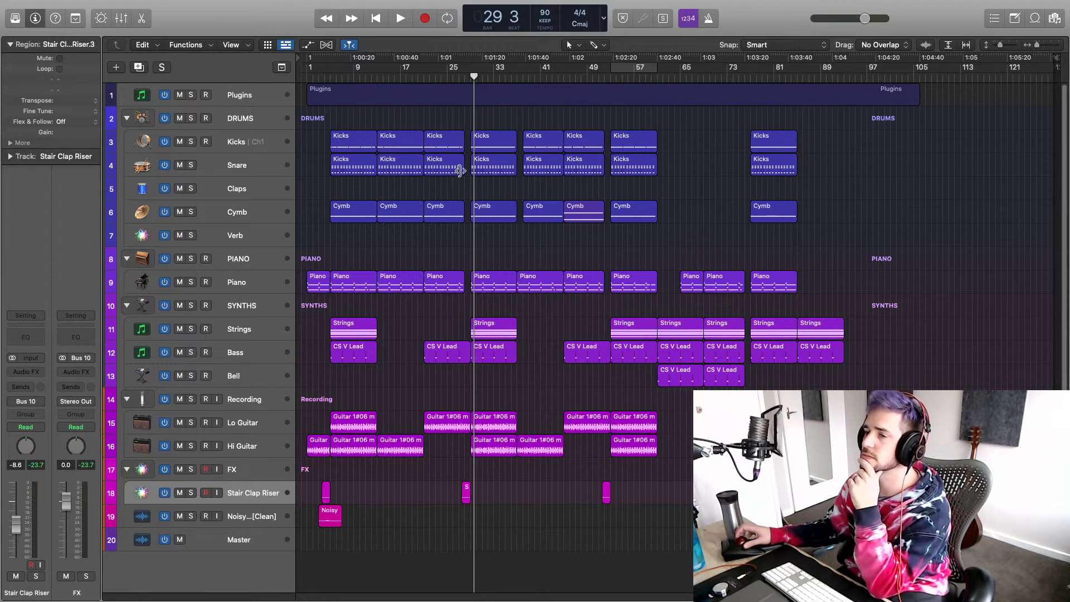
Step: Display the Stereo Out's FF Pro-Q 2 analyzer and set its VBC FG-Grey compressor's threshold to -7.7 dB during playback
left_click(228, 123)
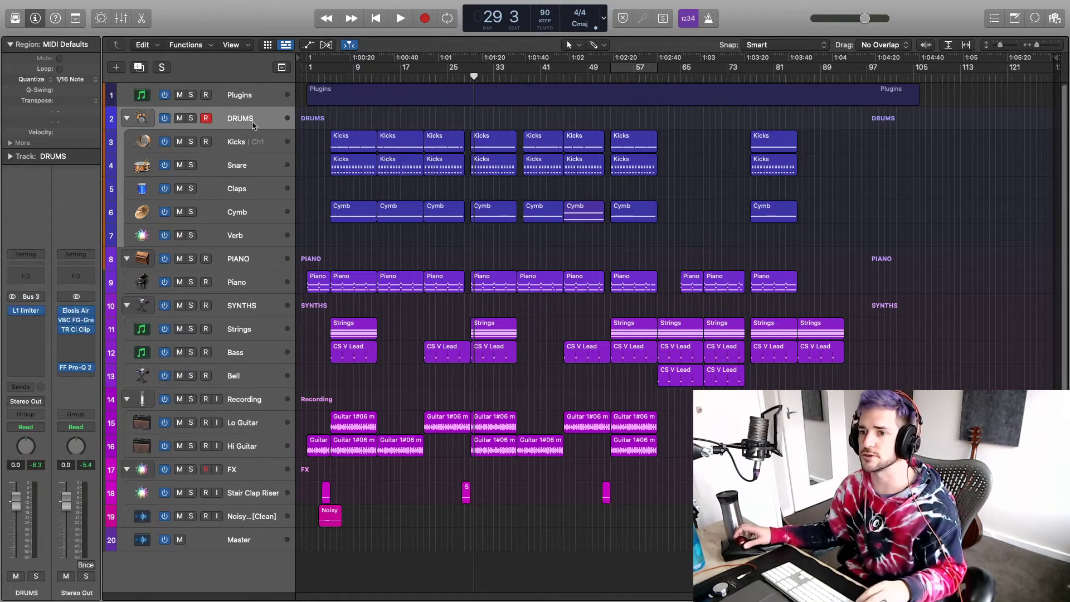
left_click(80, 368)
key("space")
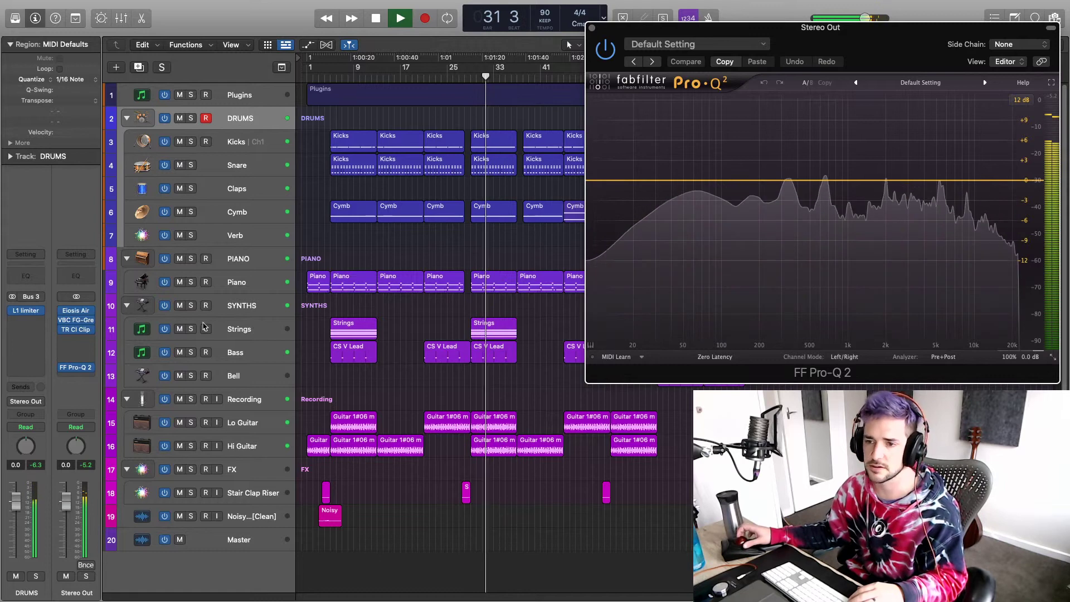
left_click(75, 321)
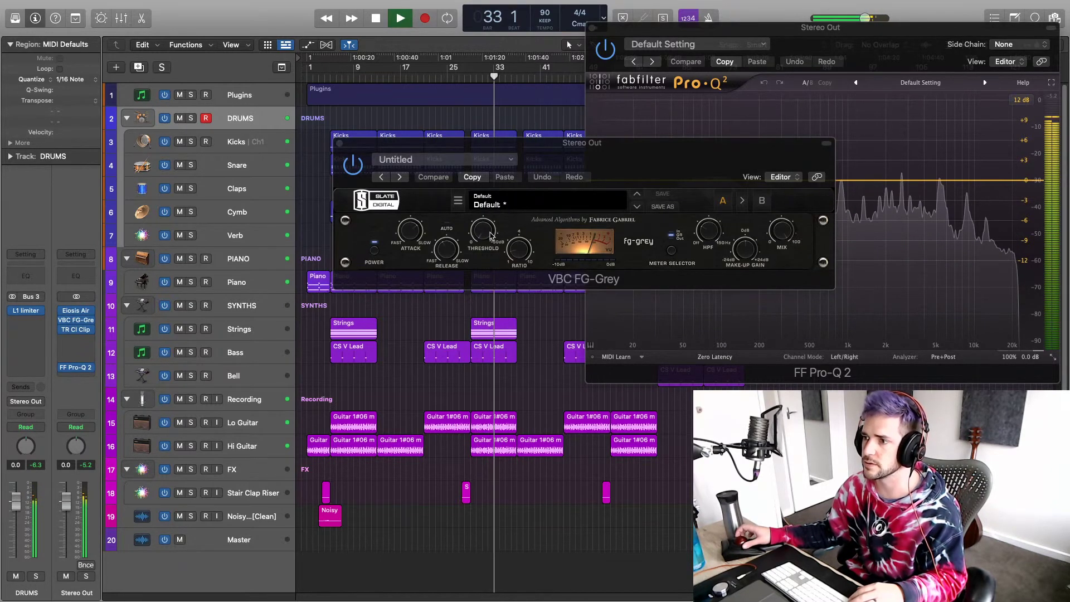
mouse_move(490, 235)
left_mouse_down()
mouse_move(485, 208)
mouse_move(482, 239)
left_mouse_up()
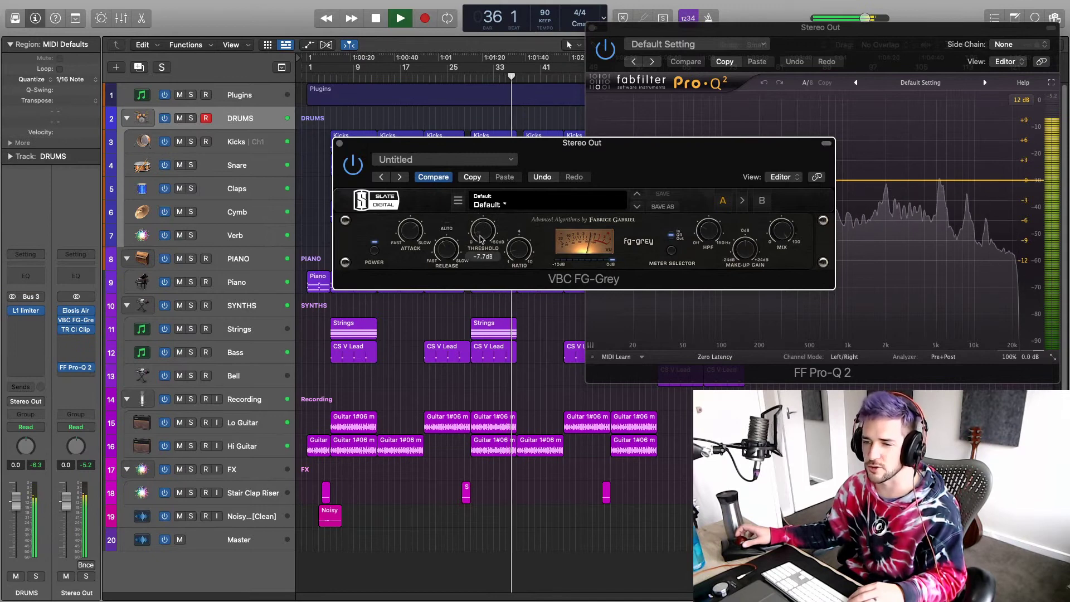
left_click(339, 144)
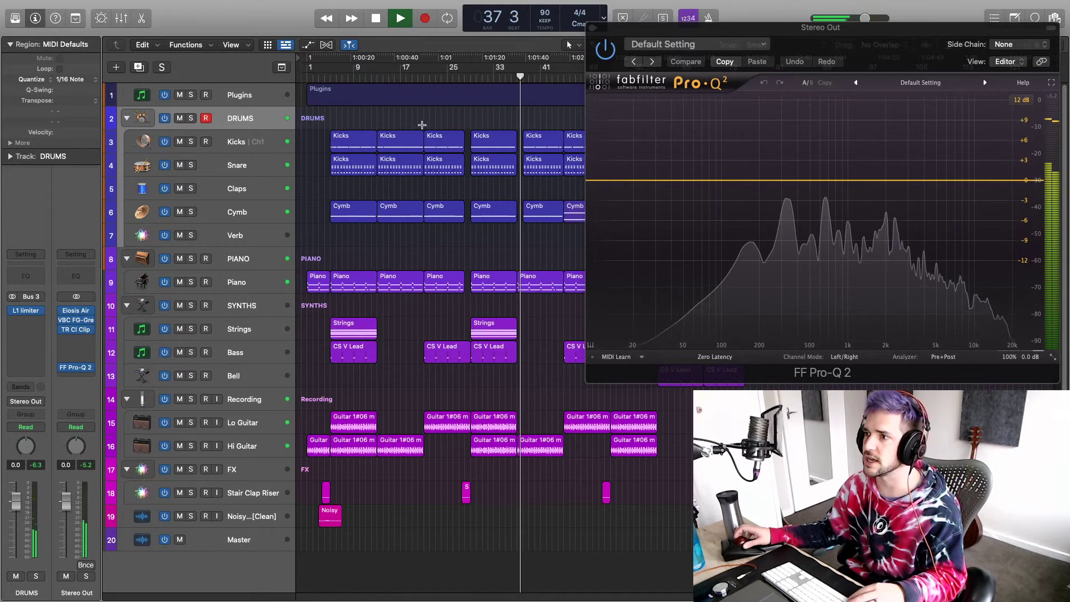
Step: Loop bars 29 to 37 and set the gain of the Stereo Out's TR Cl Clip soft clipper to 8.6 dB
key("space")
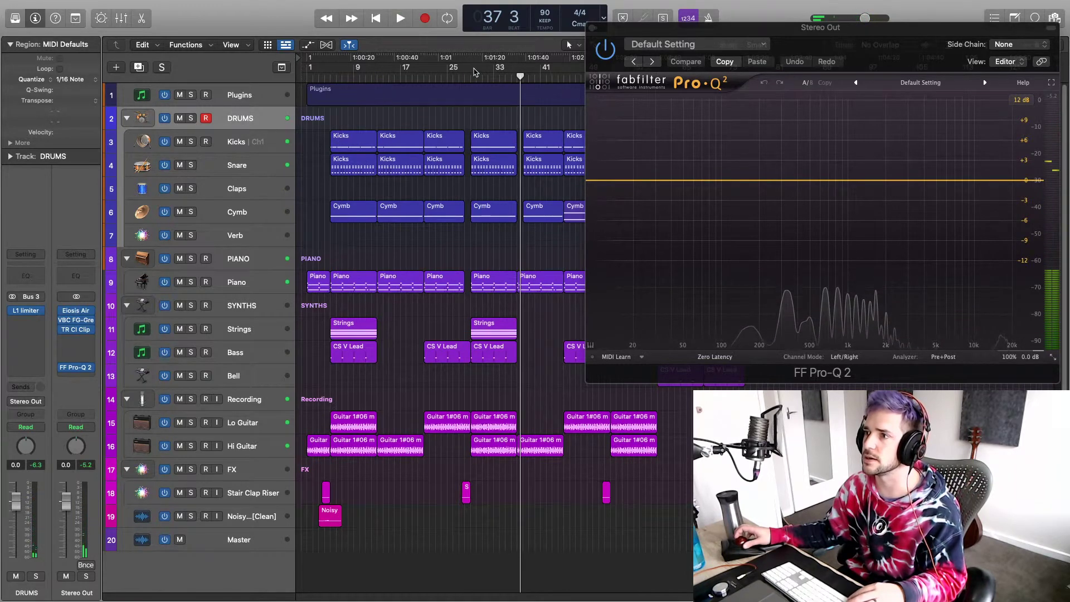
left_click_drag(474, 71, 518, 72)
key("space")
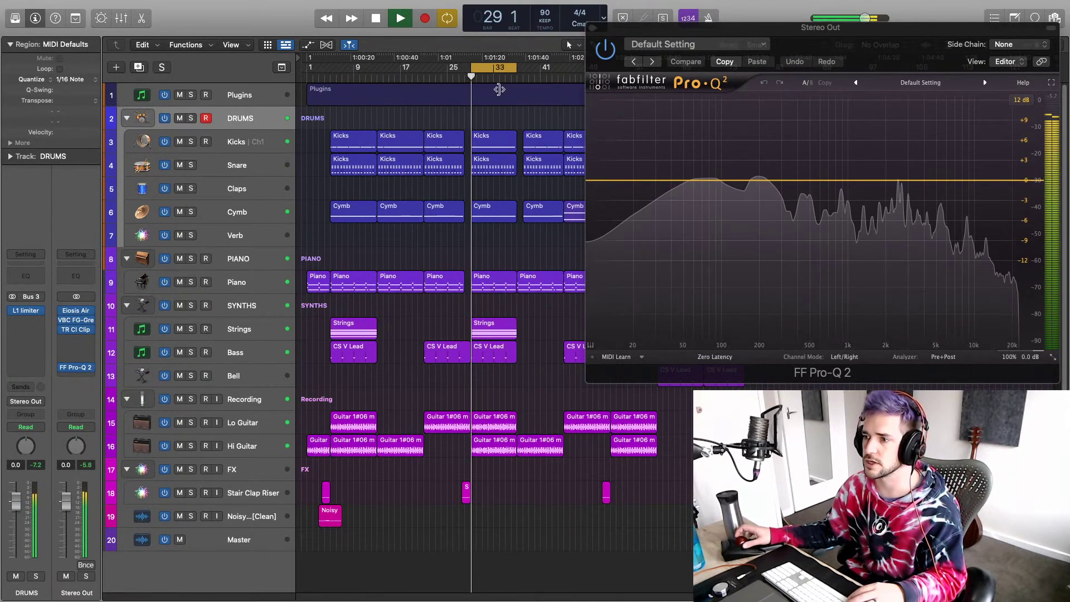
left_click(78, 331)
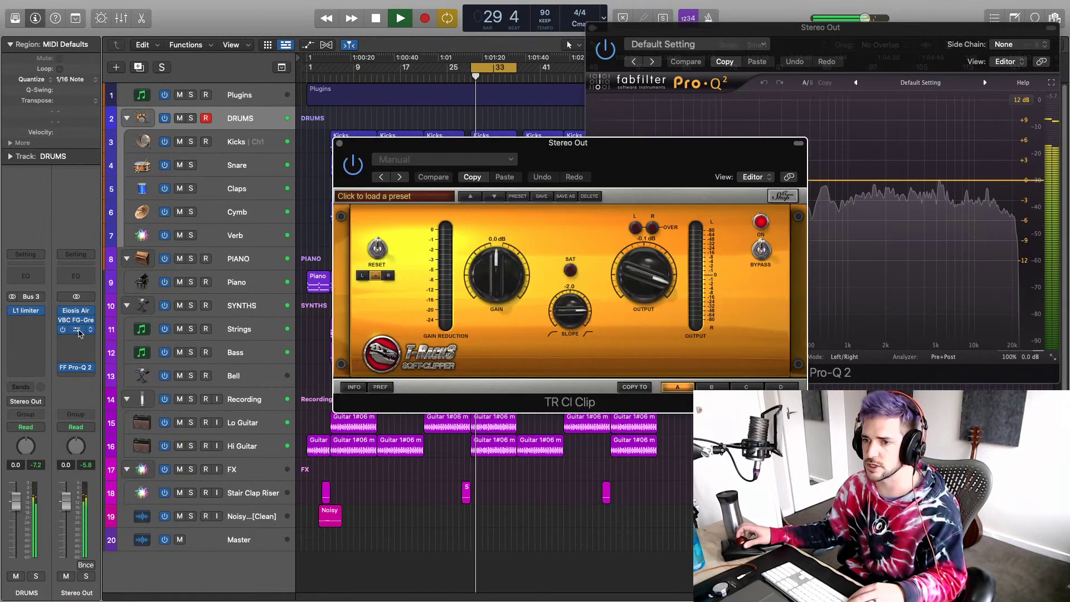
left_click_drag(493, 259, 490, 233)
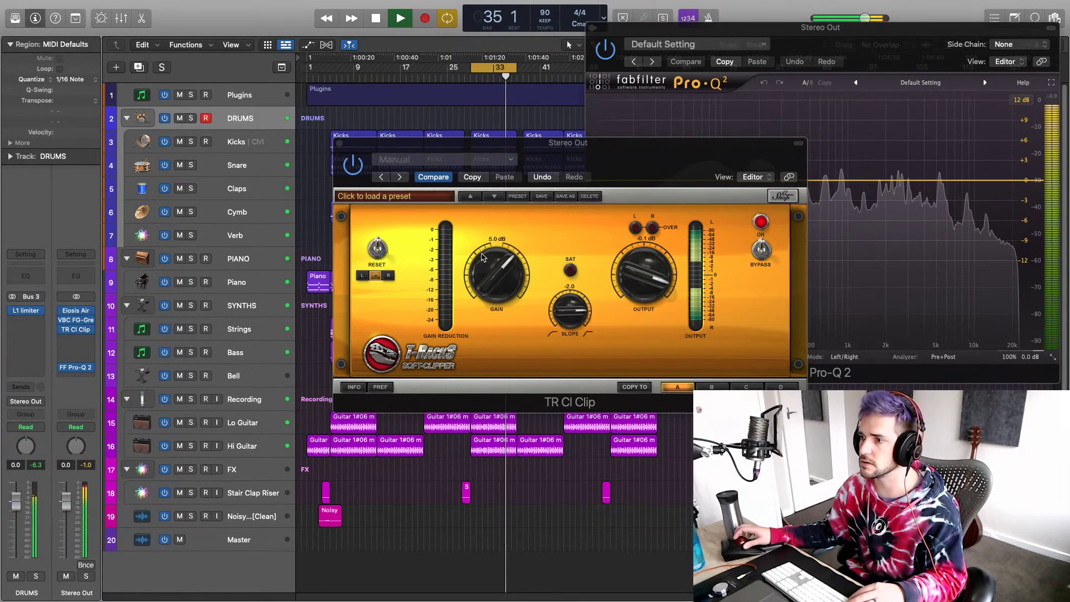
left_click_drag(483, 256, 486, 236)
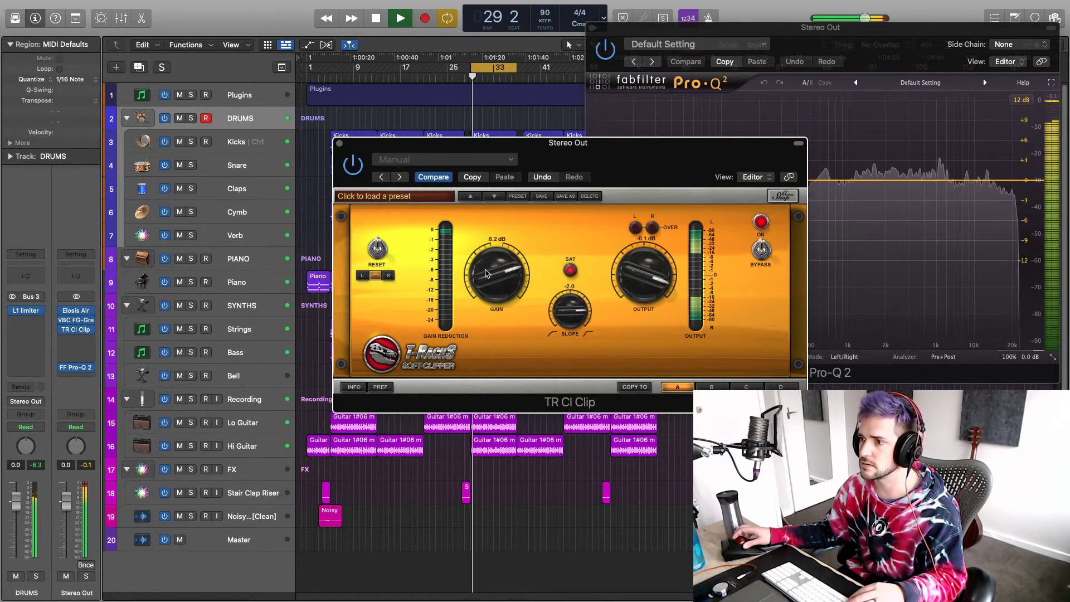
left_click_drag(486, 277, 487, 274)
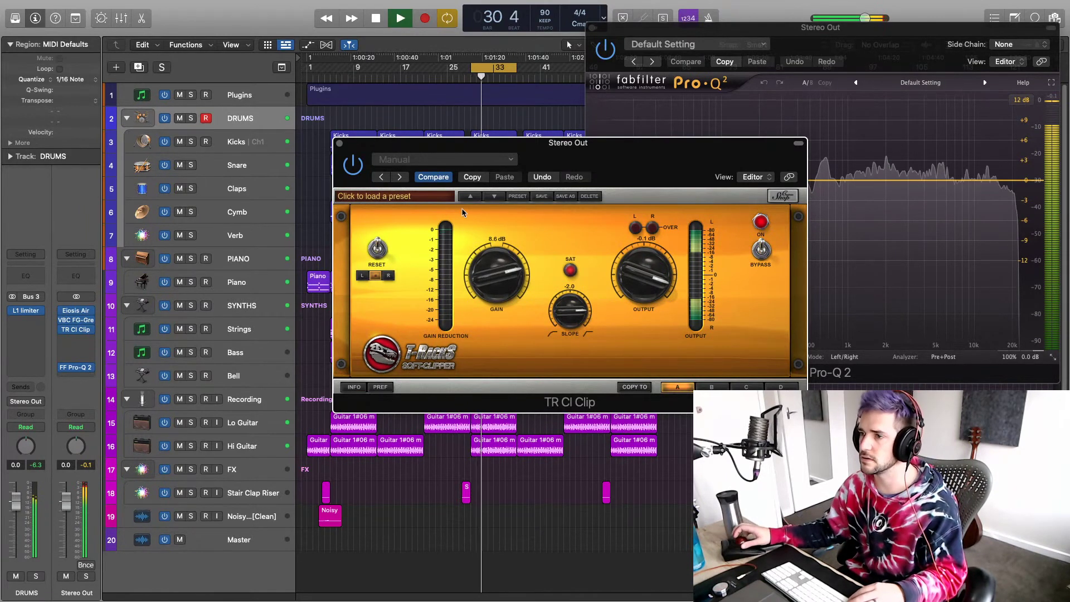
left_click(340, 143)
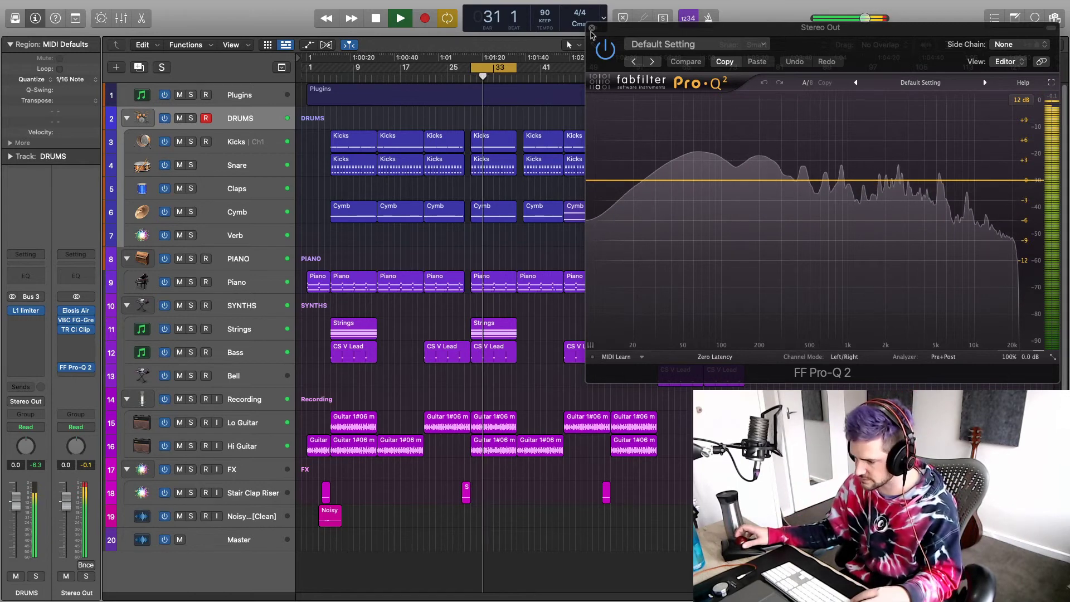
Step: Stop playback, close the FF Pro-Q 2 window and turn off the loop around bar 33
key("space")
left_click(591, 29)
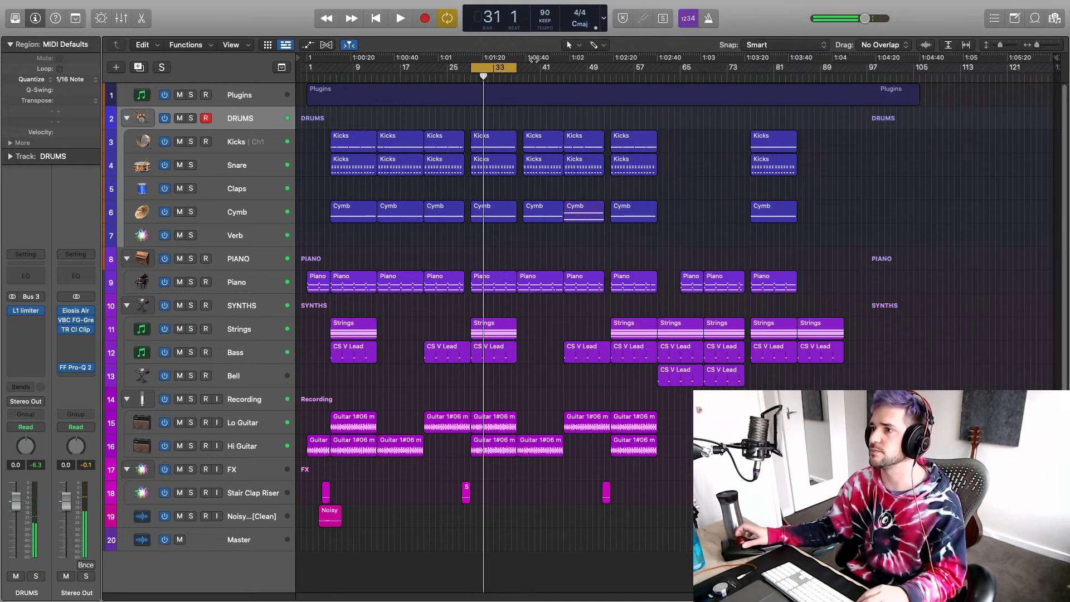
left_click(504, 68)
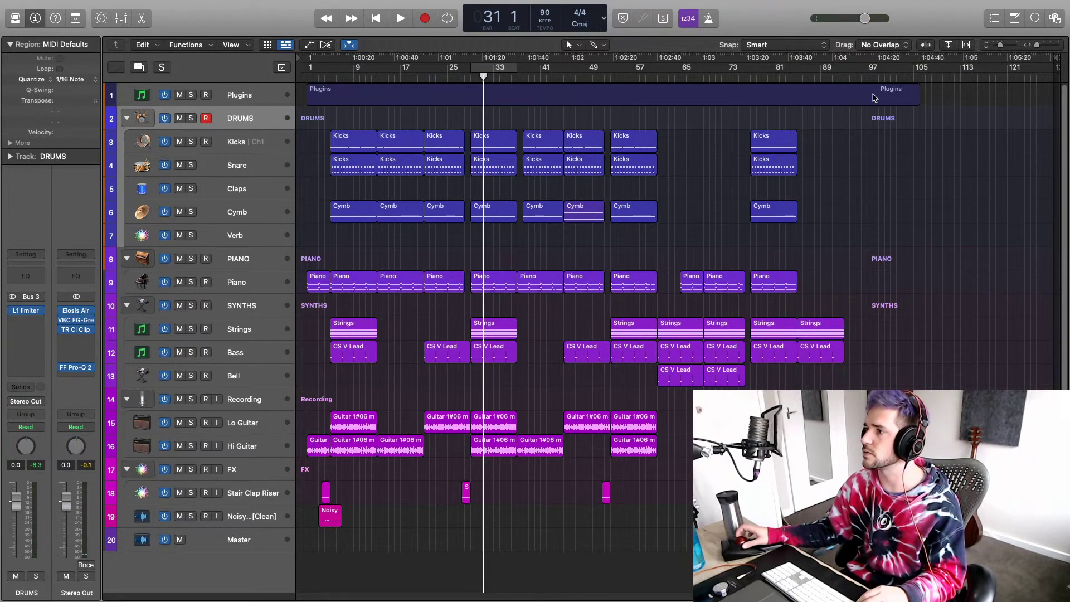
Step: Shorten the Plugins region to end with the last Strings region at bar 93 and move the project end marker just past it
double_click(839, 79)
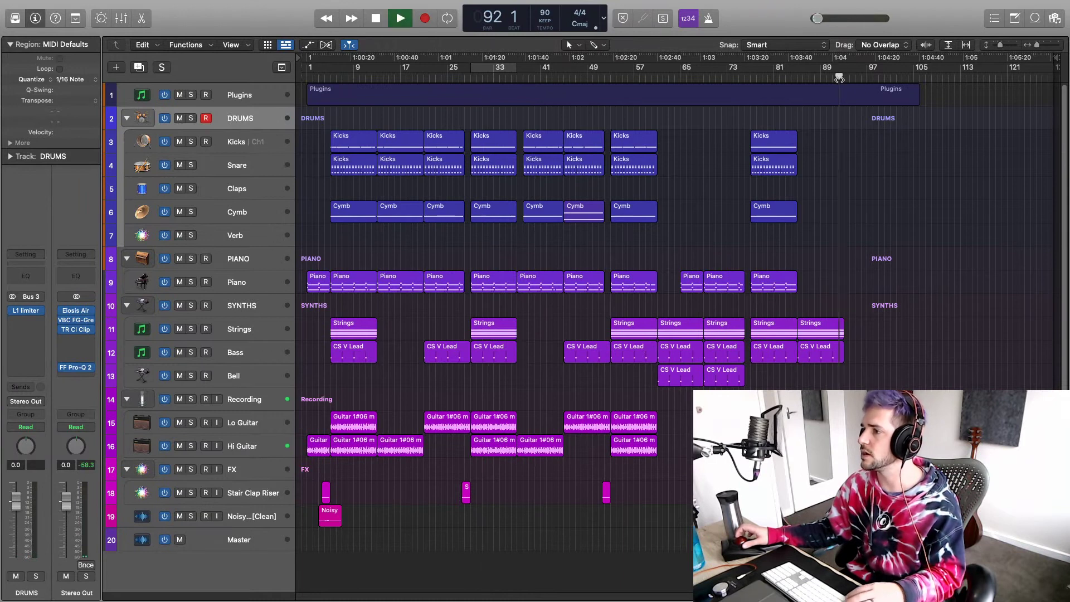
key("space")
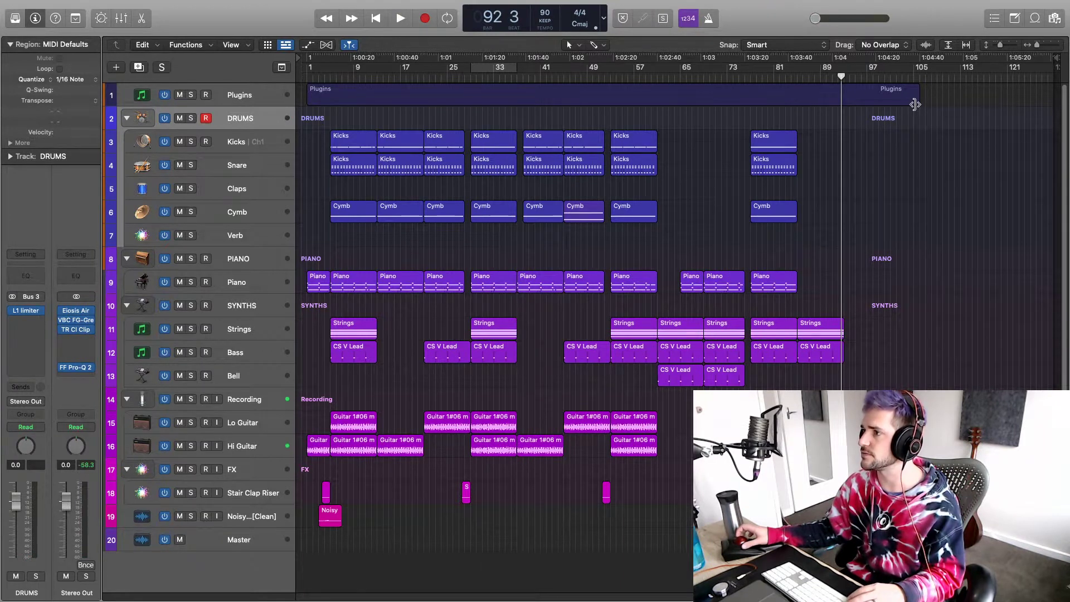
left_click_drag(915, 104, 840, 114)
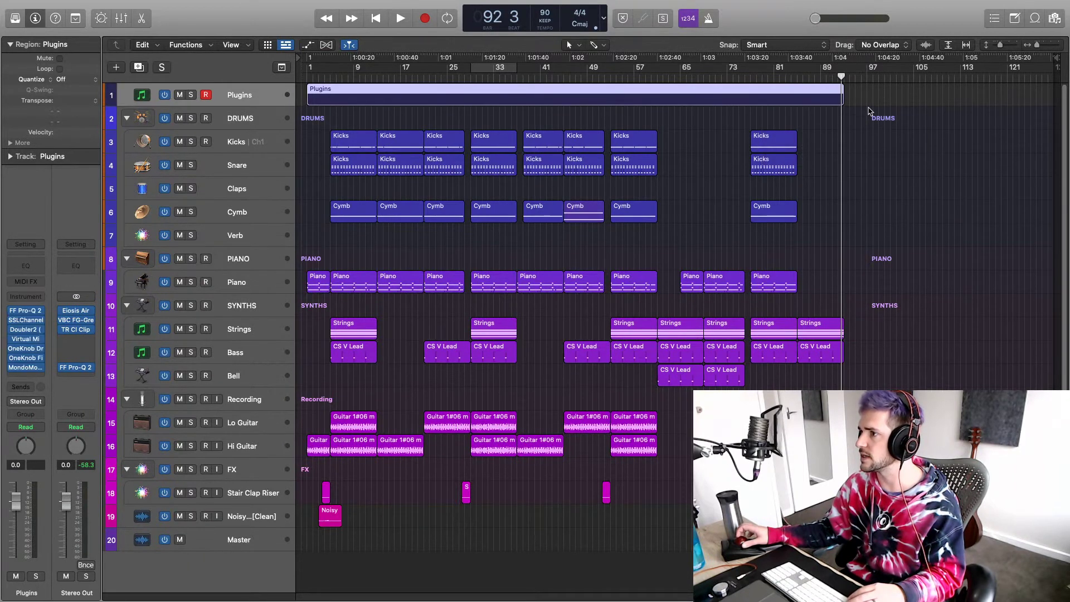
mouse_move(1057, 59)
left_mouse_down()
mouse_move(1026, 71)
mouse_move(854, 76)
left_mouse_up()
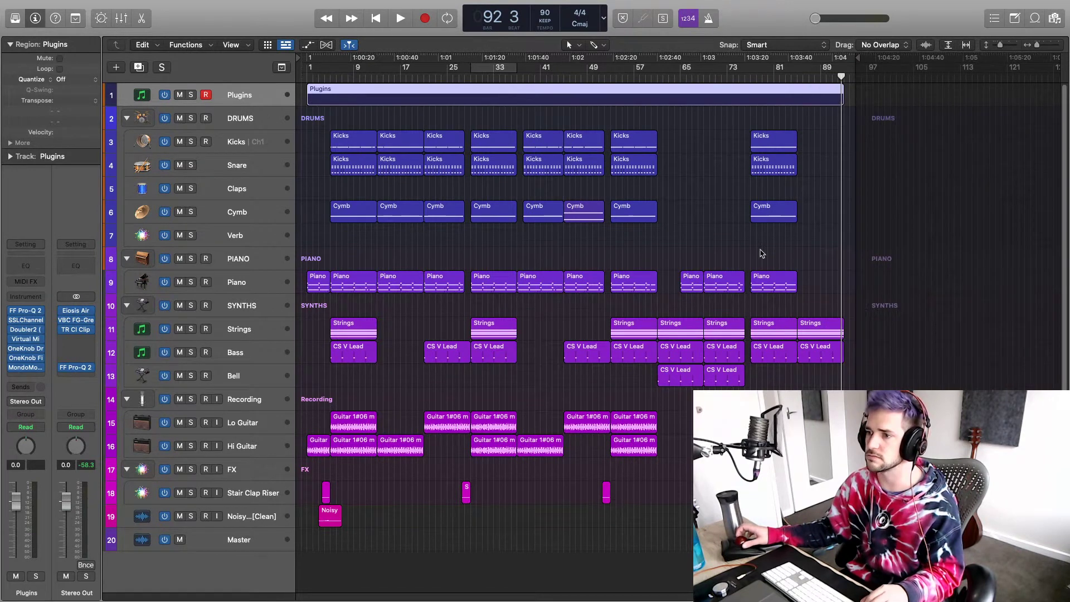
Step: Fit the arrangement to the view, set the cycle range to the whole Plugins region and play the song from the start
key("z")
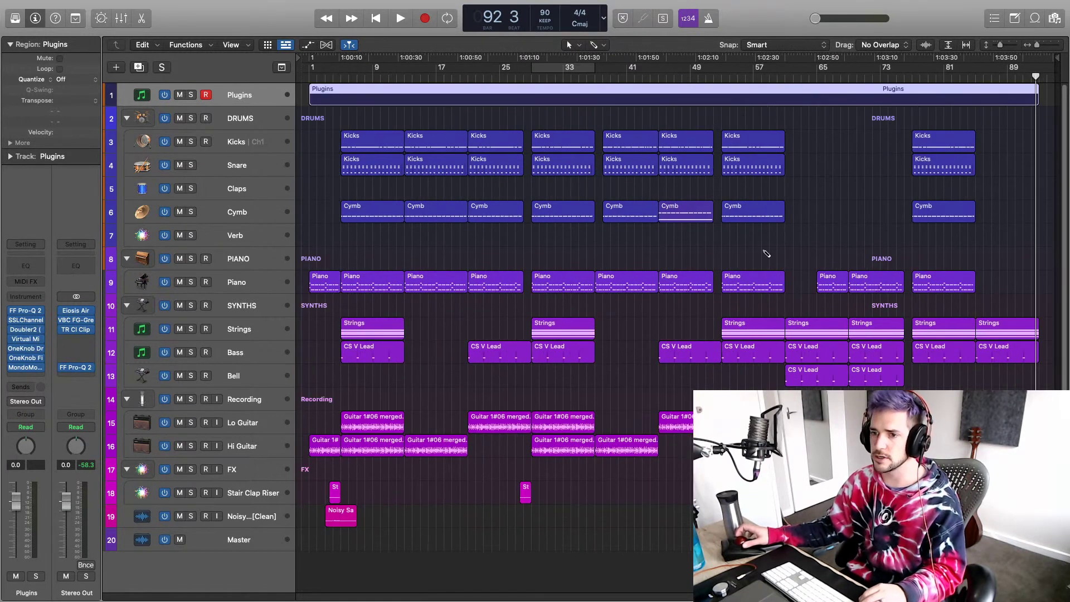
key("super+Up")
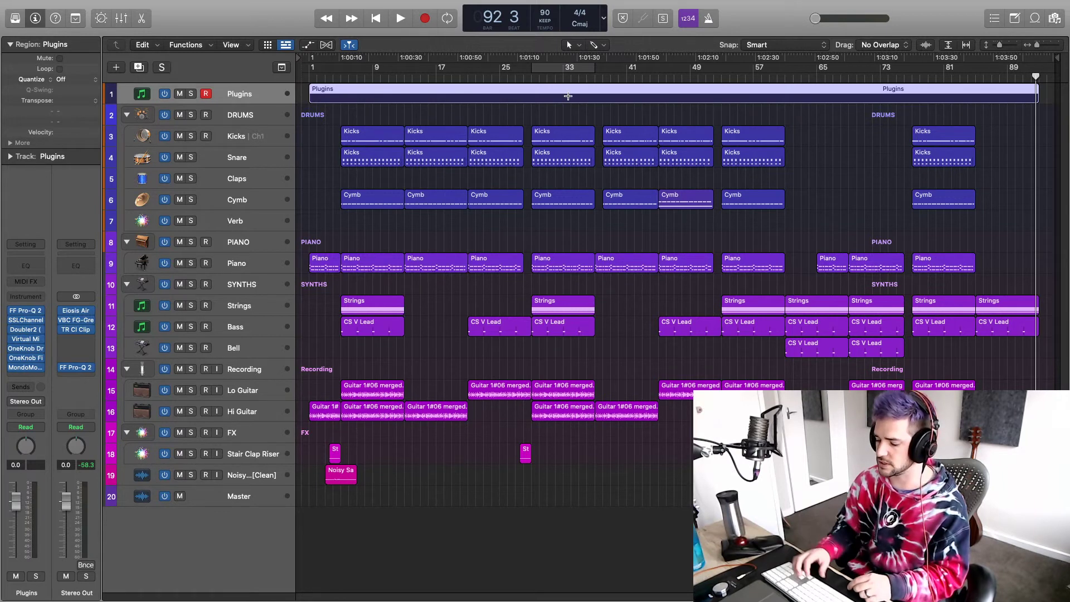
key("u")
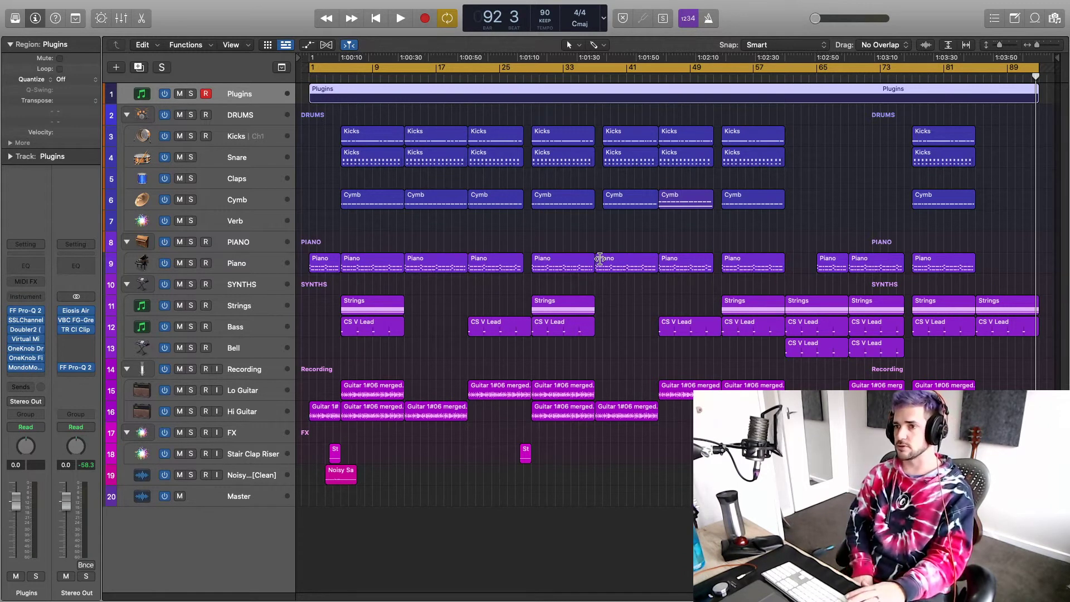
key("space")
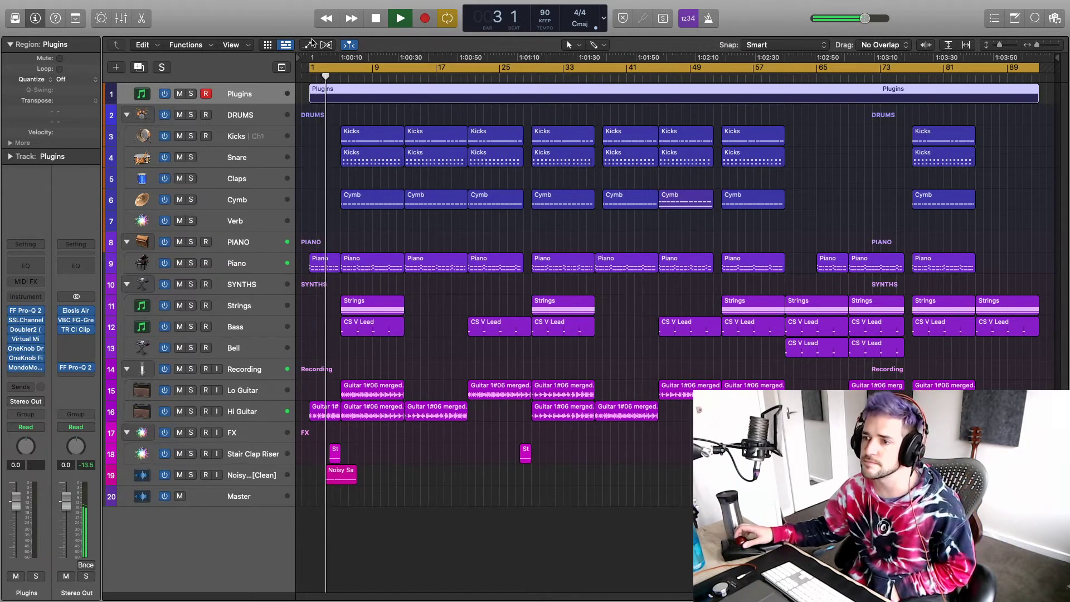
Step: Lower the Piano track's volume to -21.0 dB and copy the Cymb region at bar 45 over the one at bar 21
left_click(236, 266)
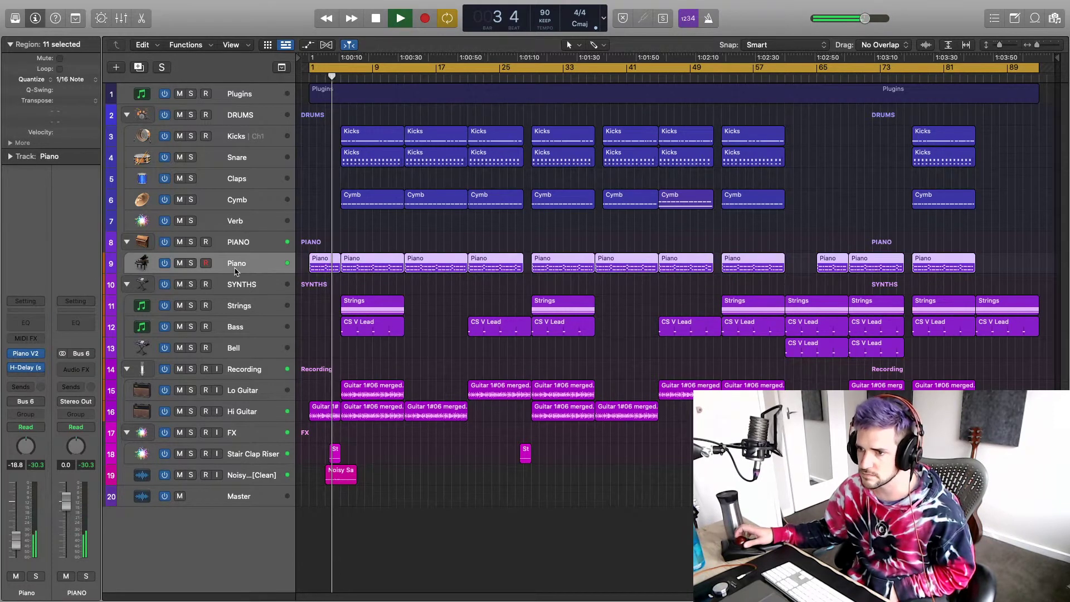
left_click_drag(19, 549, 17, 549)
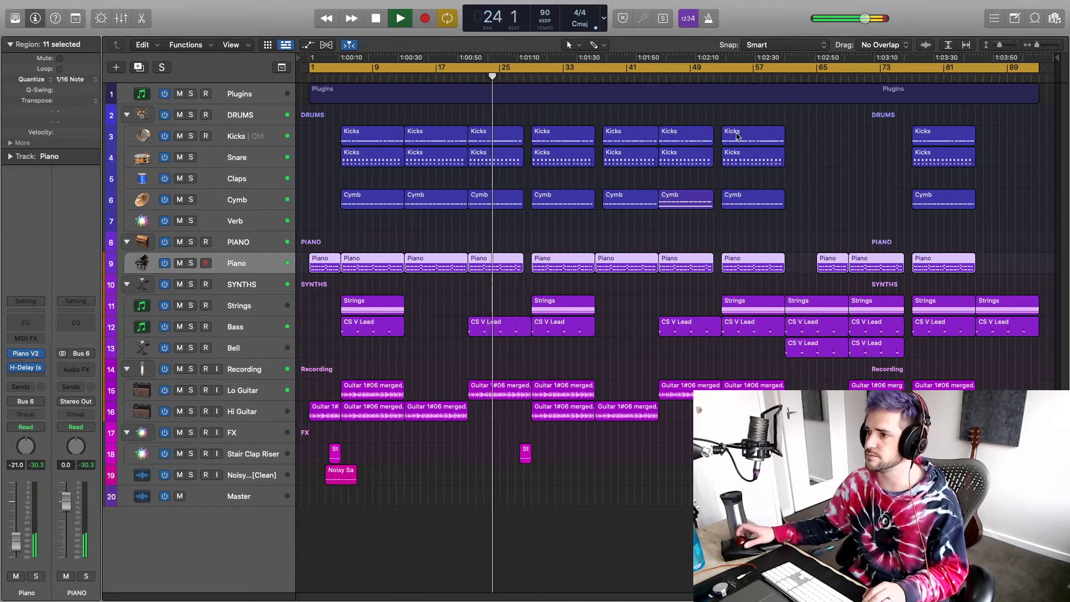
left_click_drag(682, 192, 492, 196)
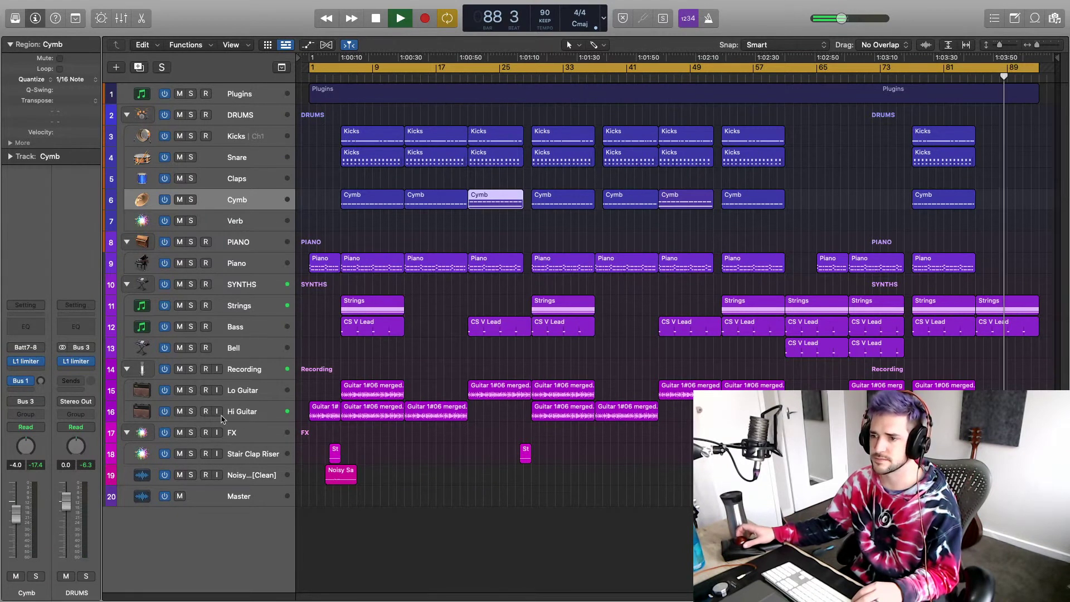
Step: Select the Lo Guitar track and end the full-song playback near bar 92
left_click(241, 391)
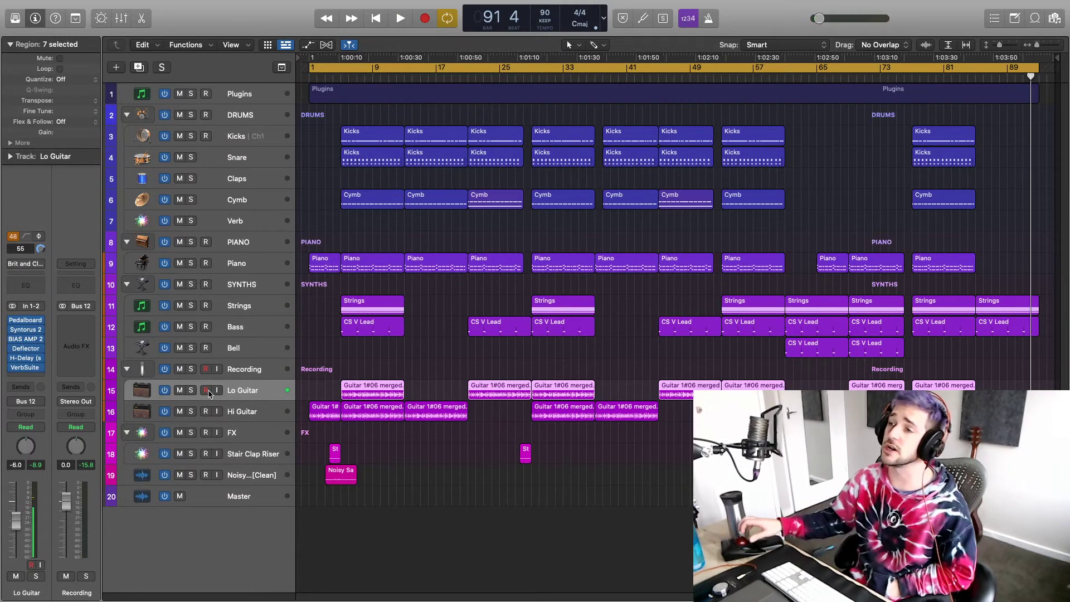
mouse_move(509, 4)
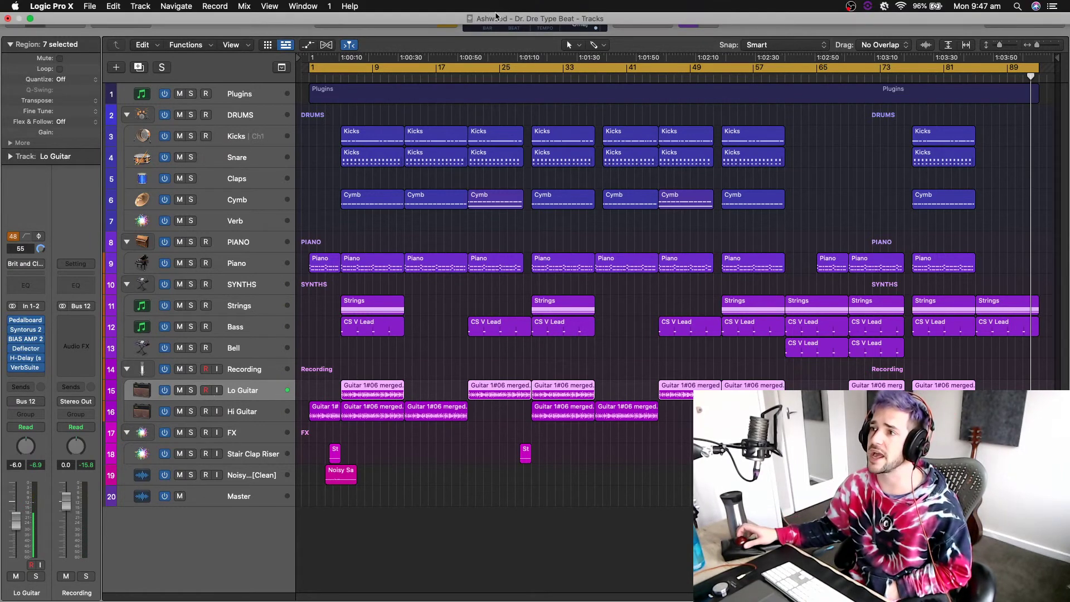